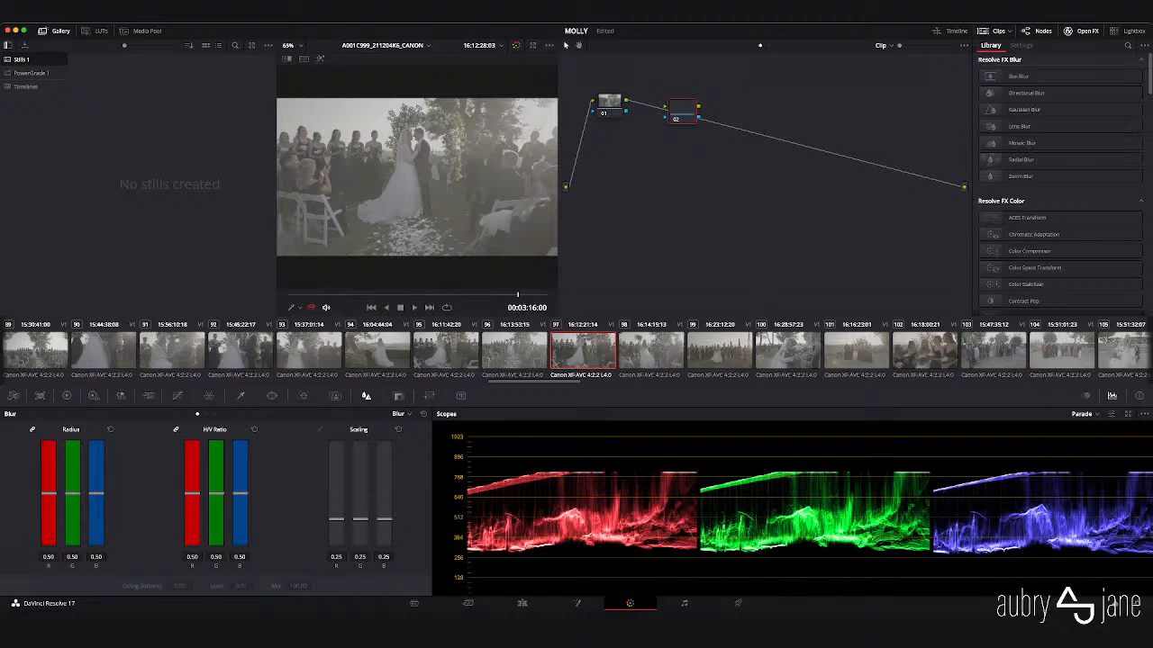
- Move node 02 below node 01 and add serial nodes 03 and 04 beside it to form a row
{"action": "left_click_drag", "start_coordinate": [683, 110], "coordinate": [609, 133]}
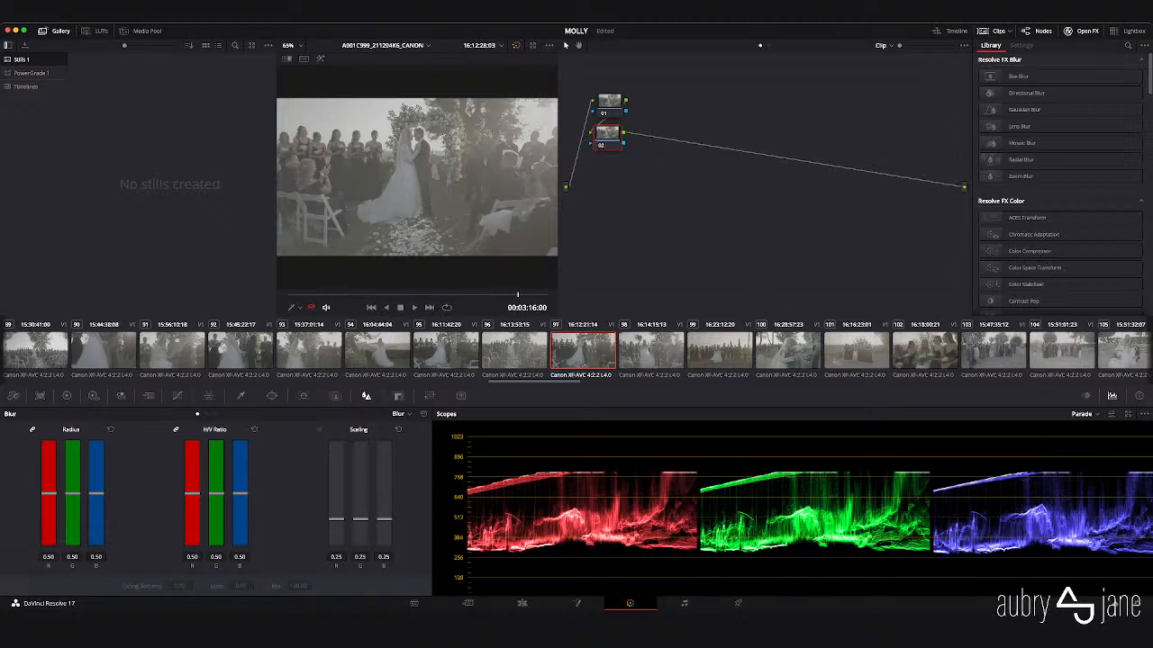
{"action": "key", "text": "alt+s"}
{"action": "left_click_drag", "start_coordinate": [655, 133], "coordinate": [652, 133]}
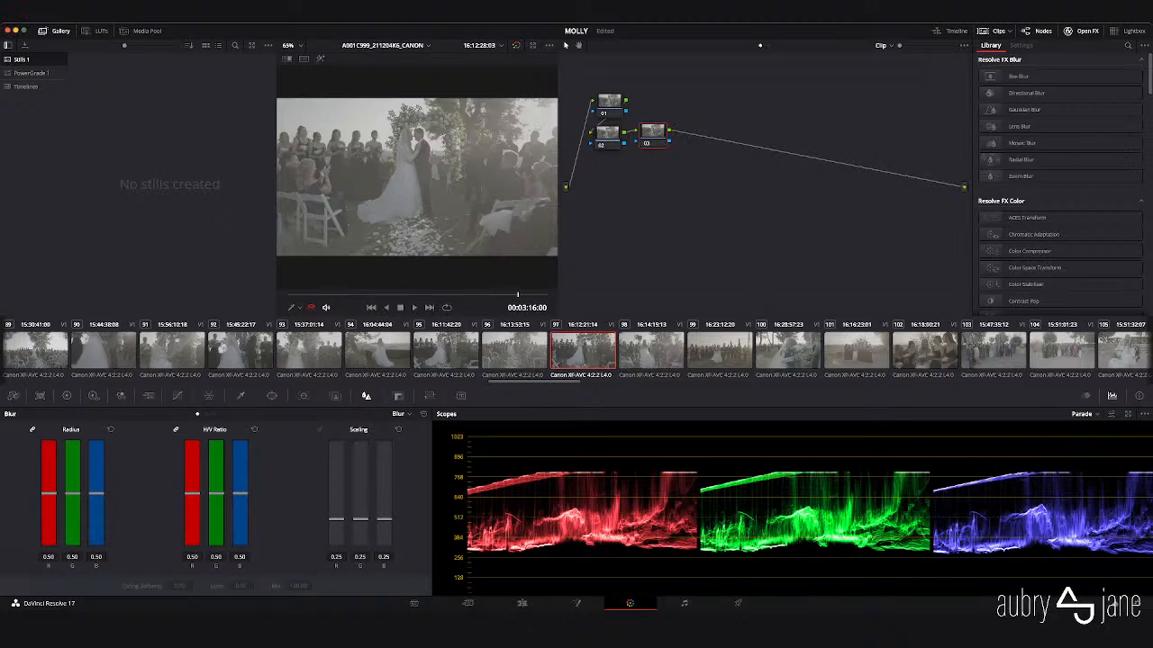
{"action": "key", "text": "alt+k"}
{"action": "left_click_drag", "start_coordinate": [700, 179], "coordinate": [693, 132]}
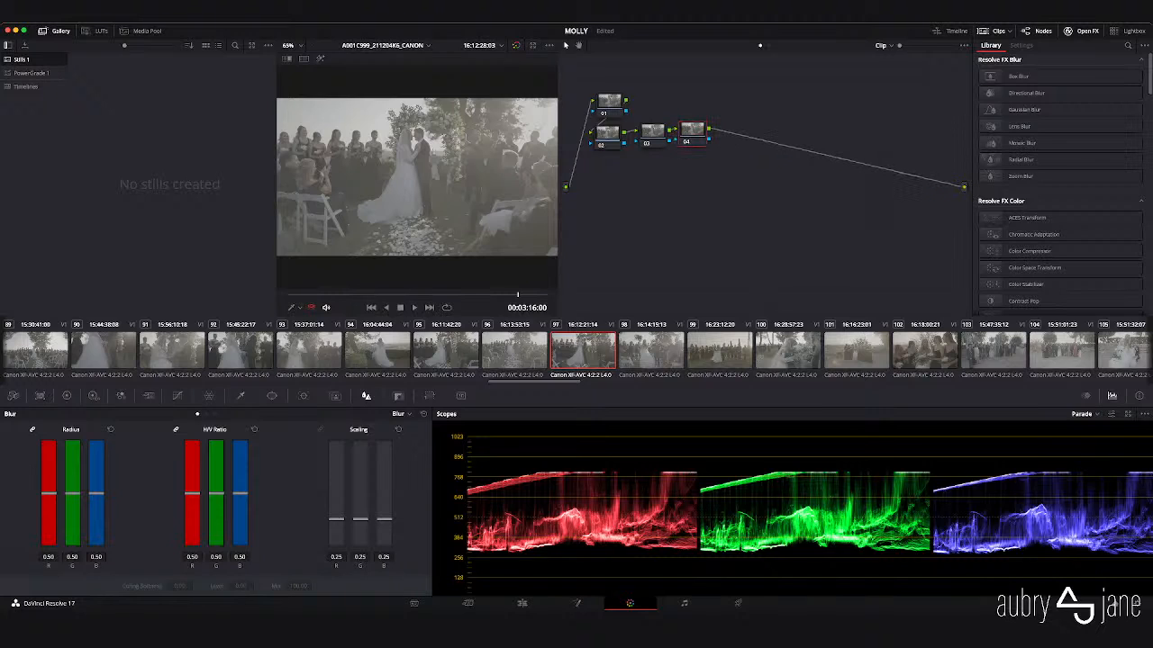
- Add serial nodes 05 to 08 and arrange them as a new row beneath nodes 02 to 04
{"action": "key", "text": "alt+k"}
{"action": "left_click_drag", "start_coordinate": [687, 192], "coordinate": [607, 173]}
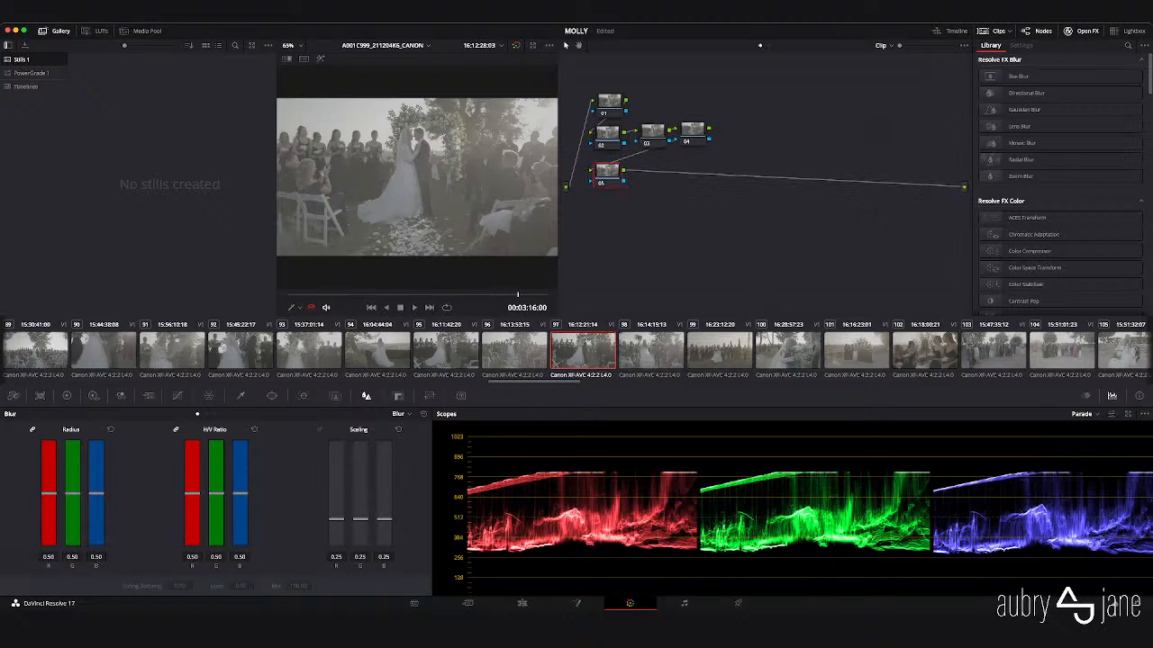
{"action": "key", "text": "alt+k"}
{"action": "left_click_drag", "start_coordinate": [685, 213], "coordinate": [659, 173]}
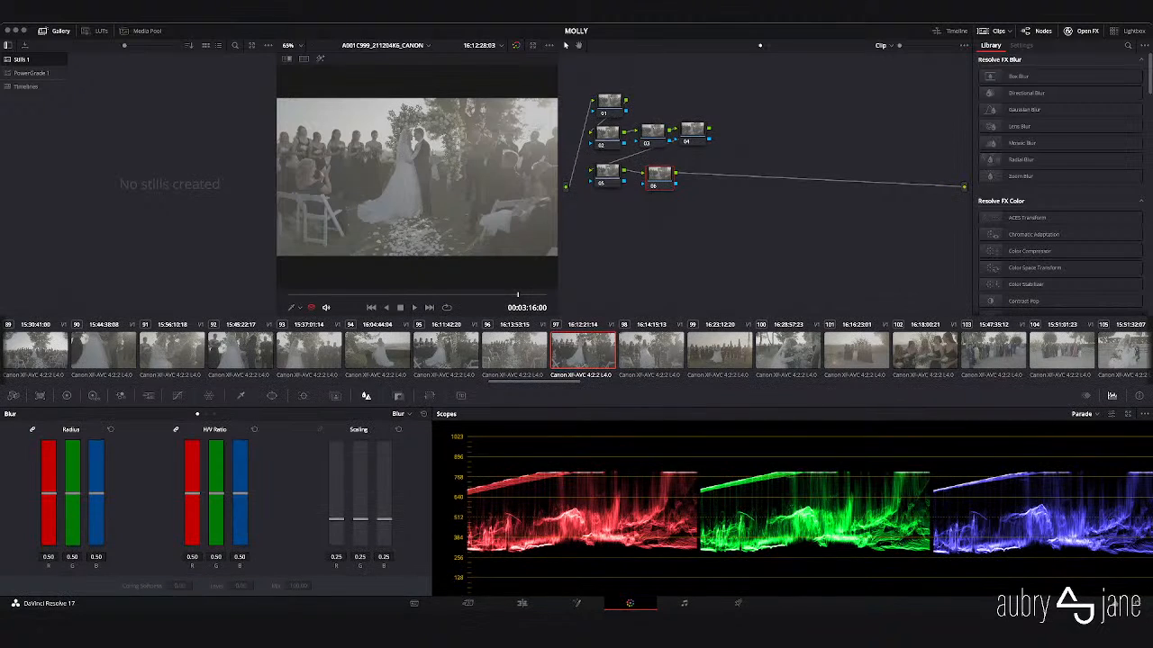
{"action": "left_click_drag", "start_coordinate": [659, 174], "coordinate": [646, 171]}
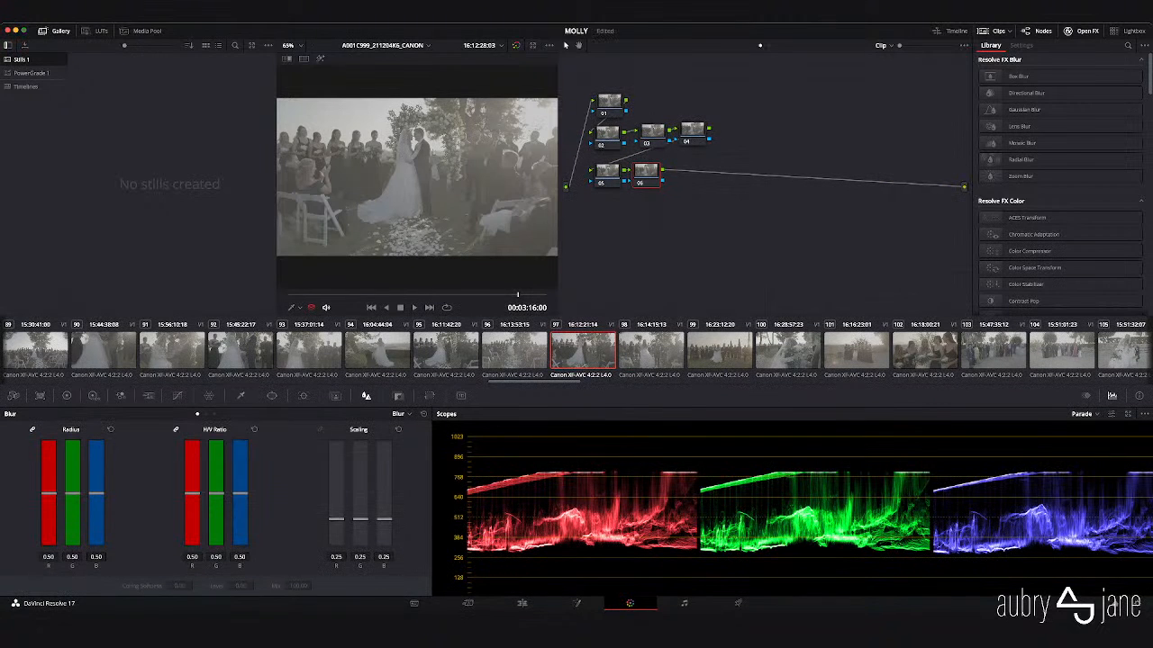
{"action": "key", "text": "alt+s"}
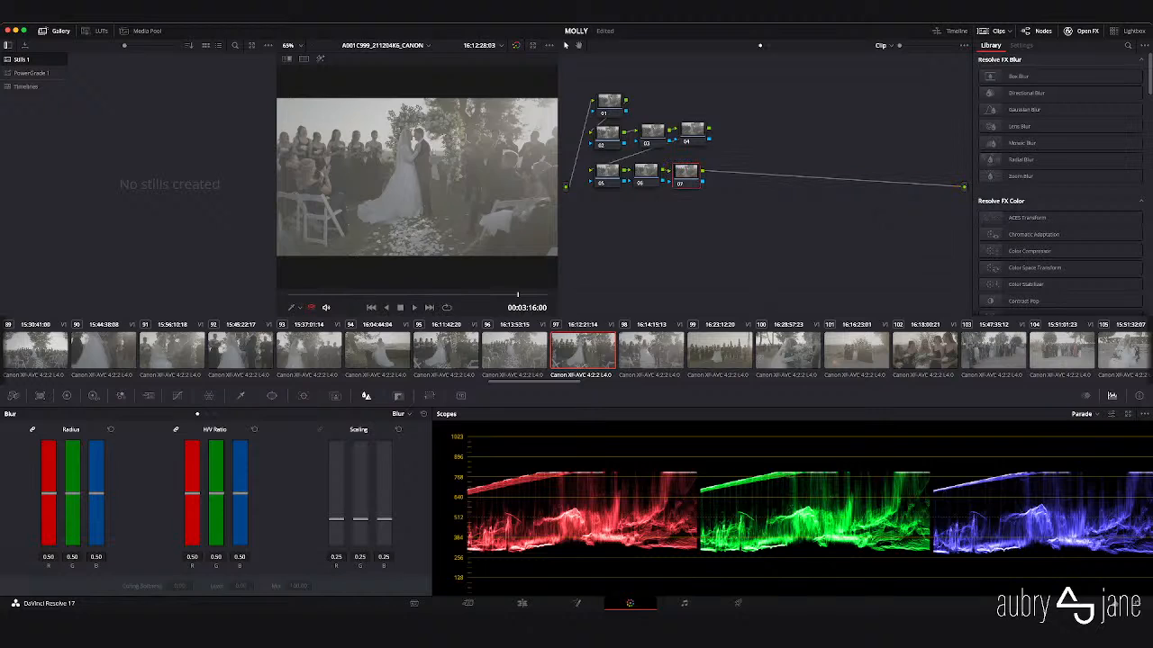
{"action": "left_click_drag", "start_coordinate": [686, 172], "coordinate": [689, 171]}
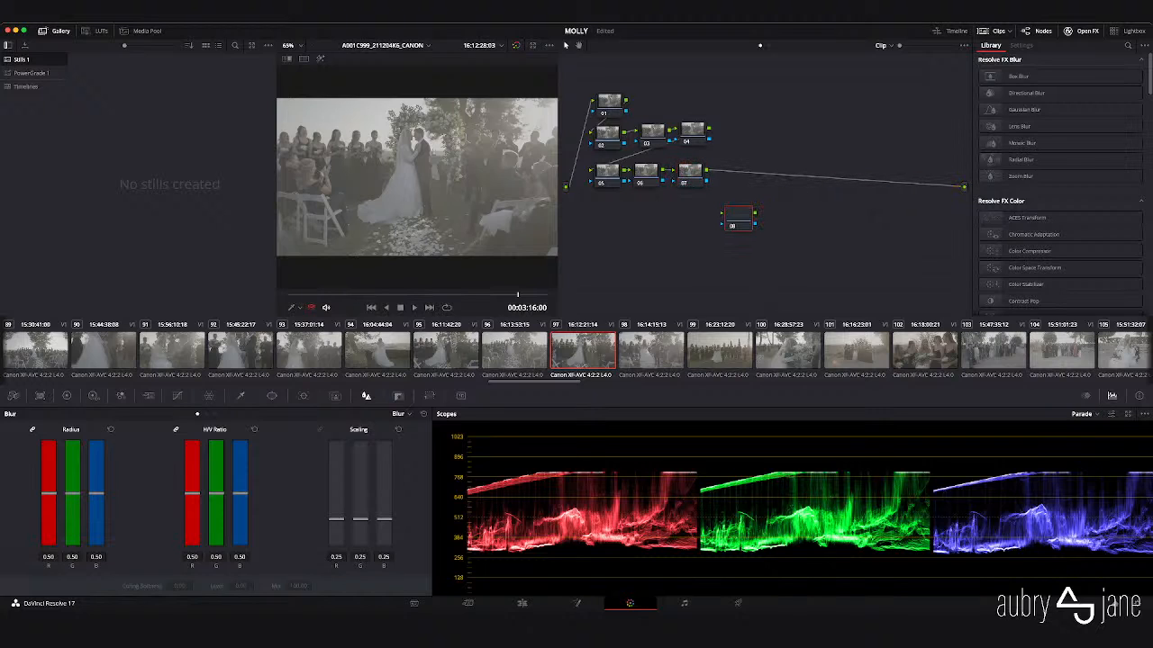
{"action": "key", "text": "alt+s"}
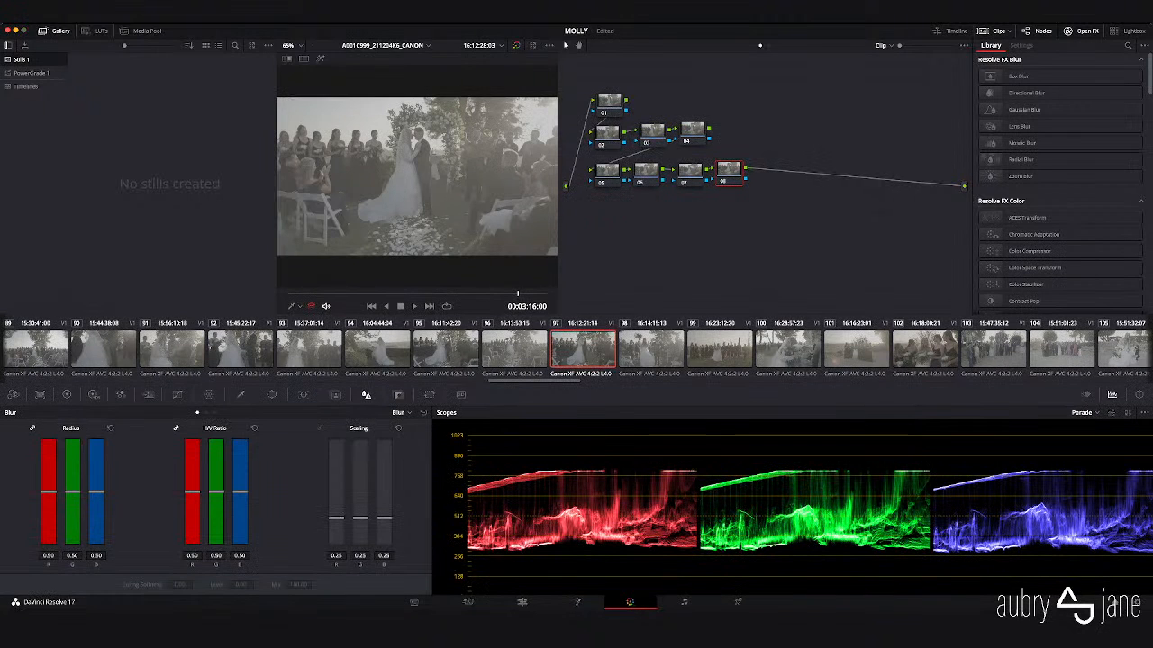
- Add serial nodes 09 to 12 and line them up as a row beneath nodes 05 to 08
{"action": "key", "text": "alt+s"}
{"action": "left_click_drag", "start_coordinate": [785, 174], "coordinate": [606, 211]}
{"action": "key", "text": "alt+s"}
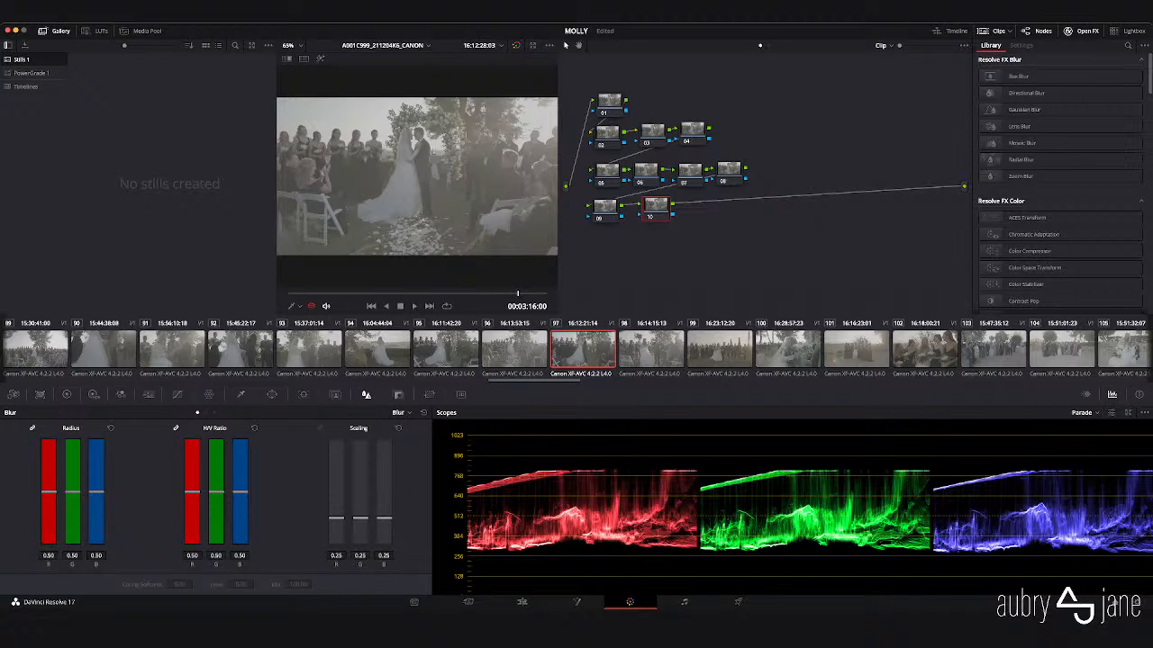
{"action": "key", "text": "alt+s"}
{"action": "left_click_drag", "start_coordinate": [701, 204], "coordinate": [701, 210]}
{"action": "left_click_drag", "start_coordinate": [657, 207], "coordinate": [690, 205]}
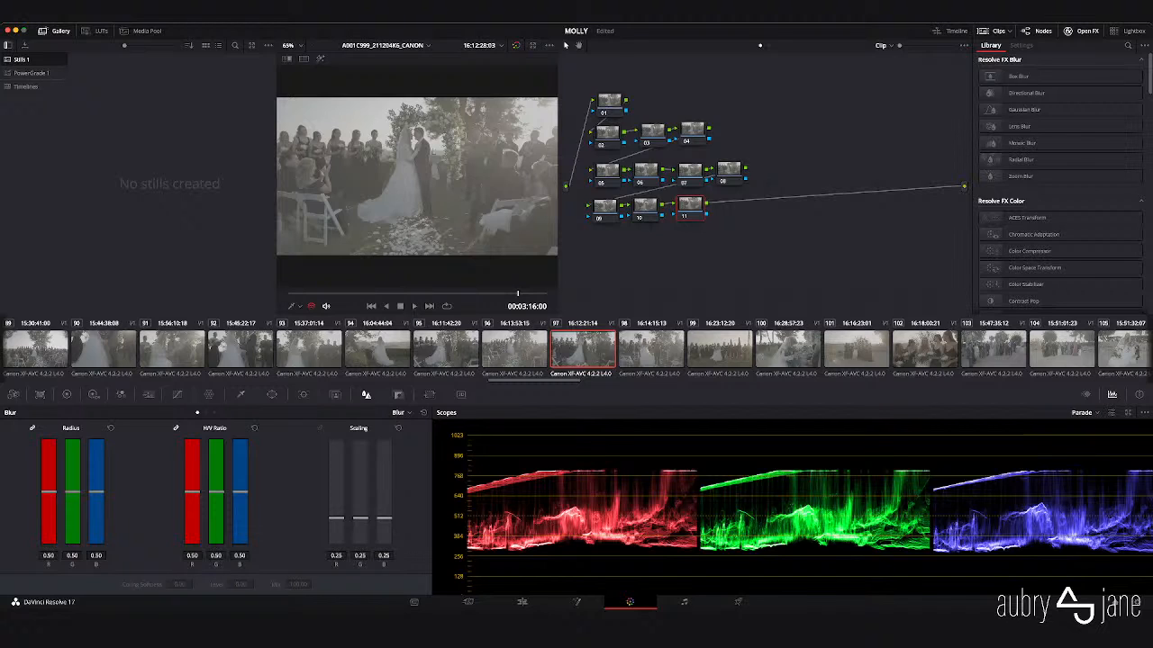
{"action": "key", "text": "alt+s"}
{"action": "left_click_drag", "start_coordinate": [753, 226], "coordinate": [733, 205]}
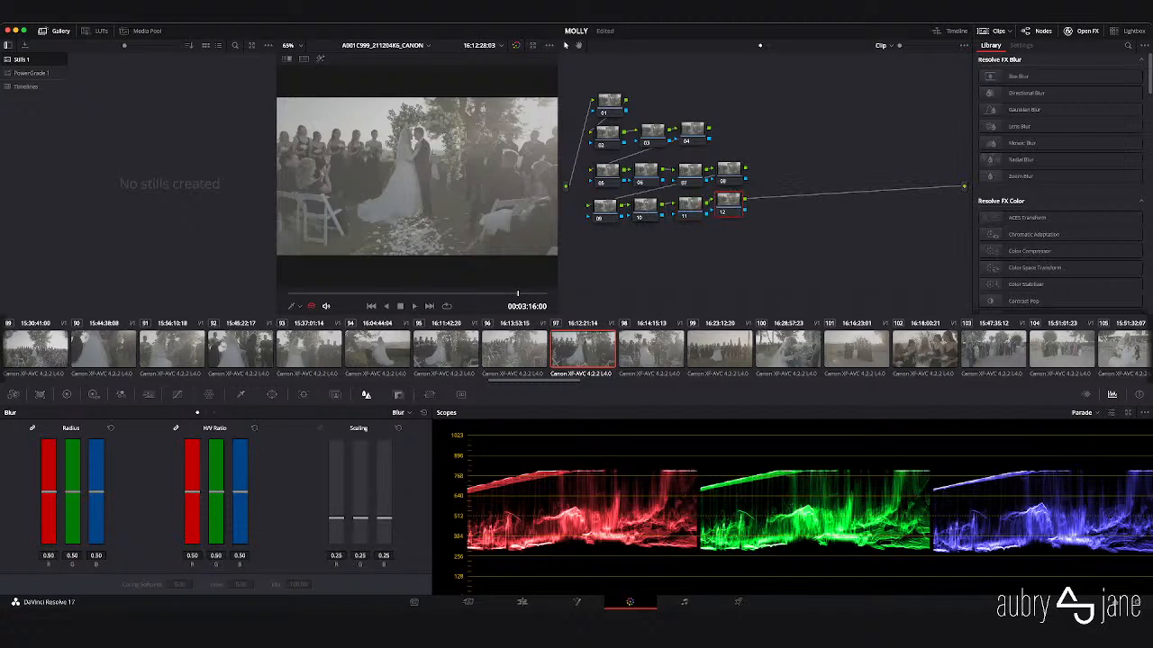
- On node 02, set the primary Lift to -0.11, Gamma to 0.01 and Gain to 1.16
{"action": "left_click", "coordinate": [608, 133]}
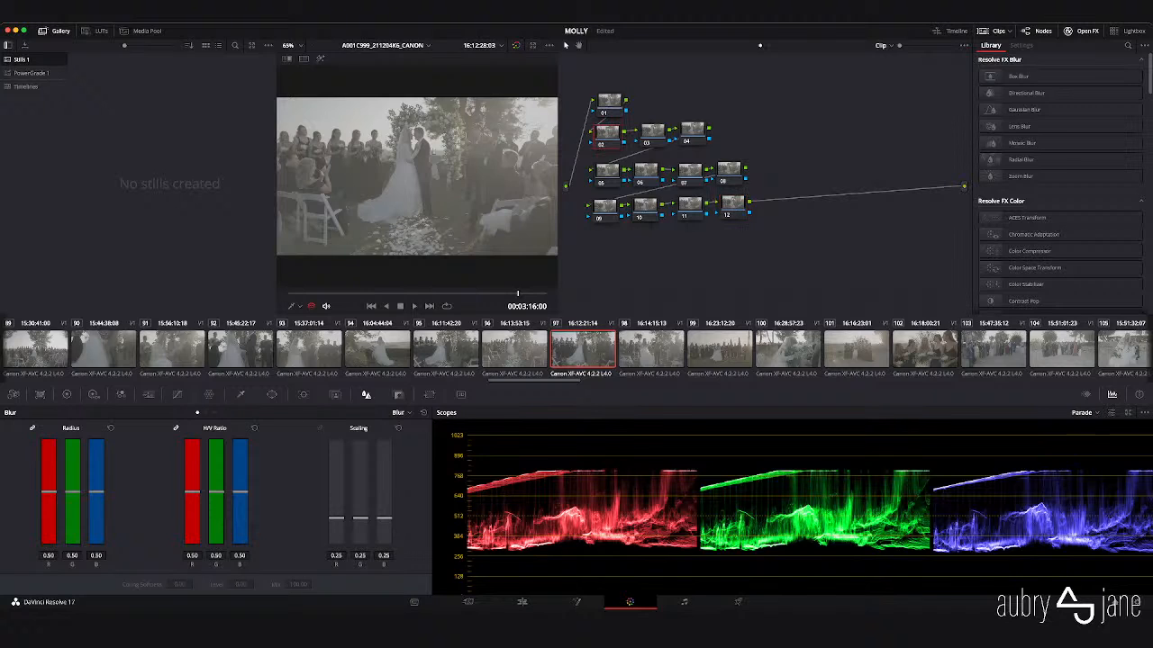
{"action": "left_click_drag", "start_coordinate": [558, 187], "coordinate": [672, 187]}
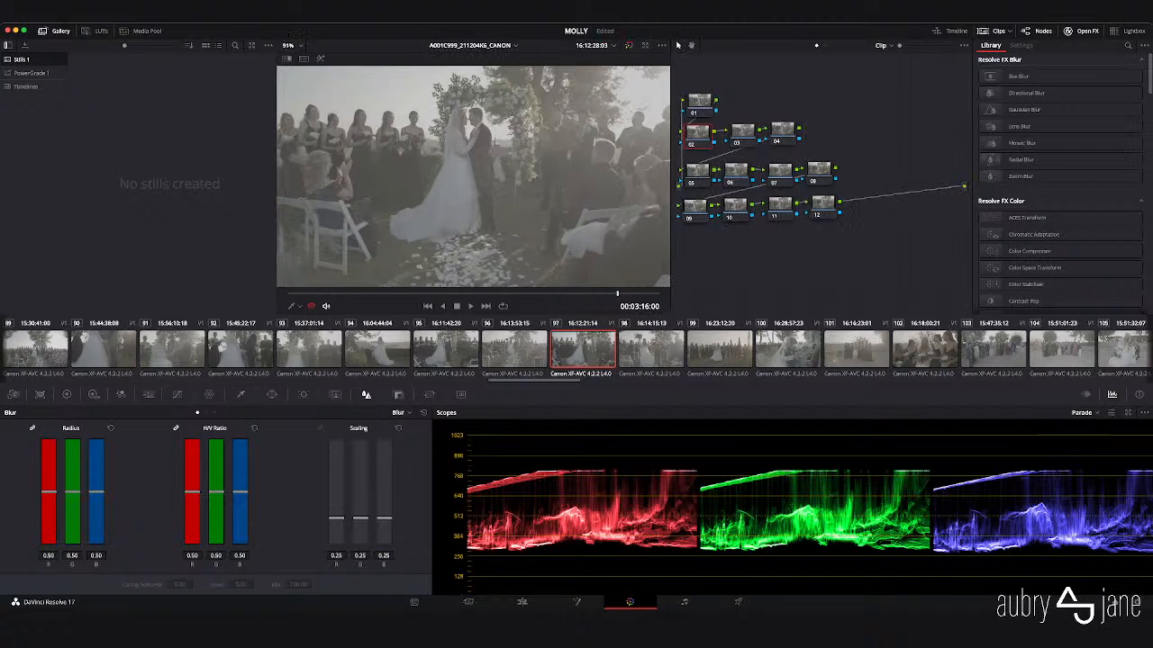
{"action": "left_click", "coordinate": [67, 394]}
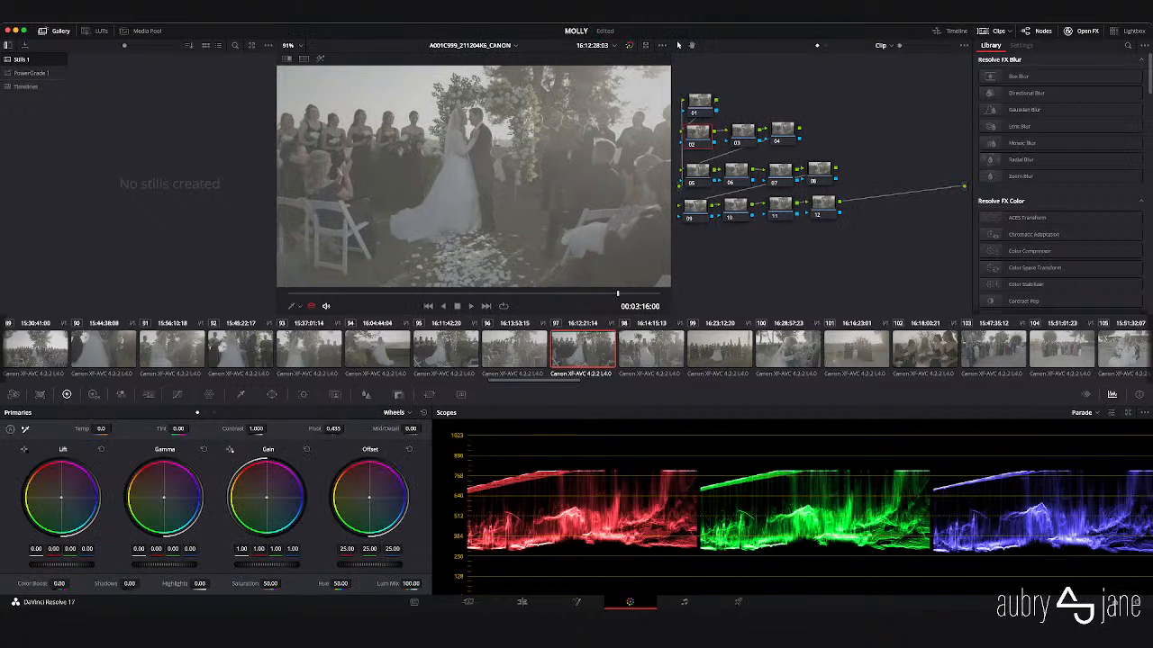
{"action": "left_click_drag", "start_coordinate": [61, 564], "coordinate": [23, 565]}
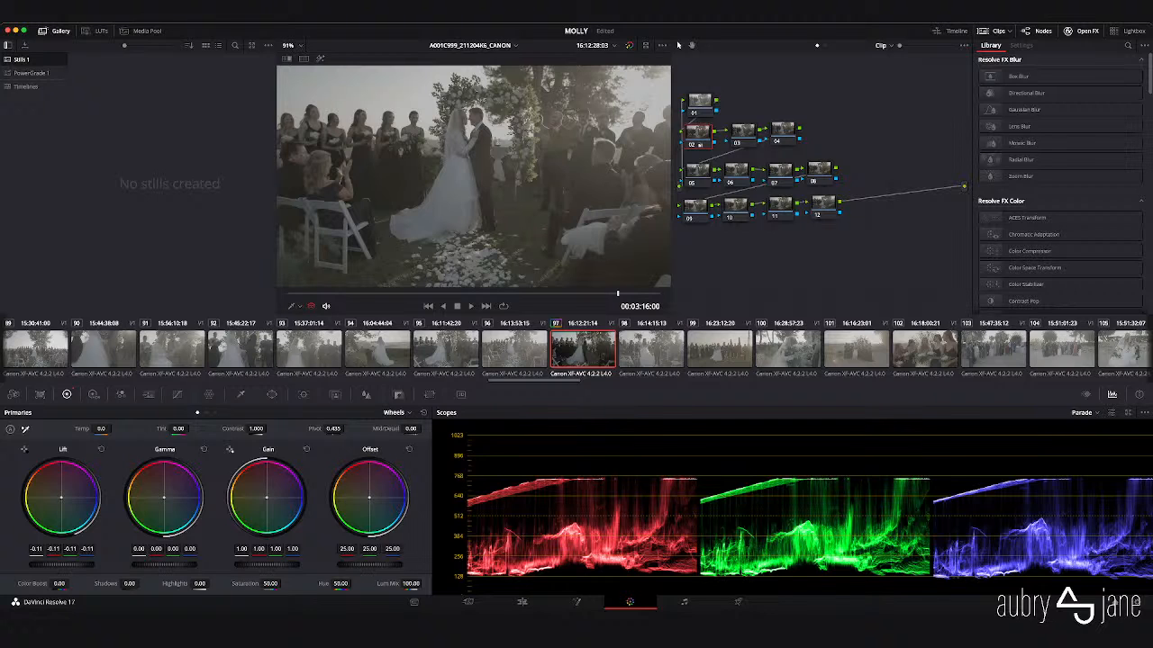
{"action": "left_click_drag", "start_coordinate": [164, 565], "coordinate": [167, 565]}
{"action": "left_click_drag", "start_coordinate": [266, 565], "coordinate": [287, 565]}
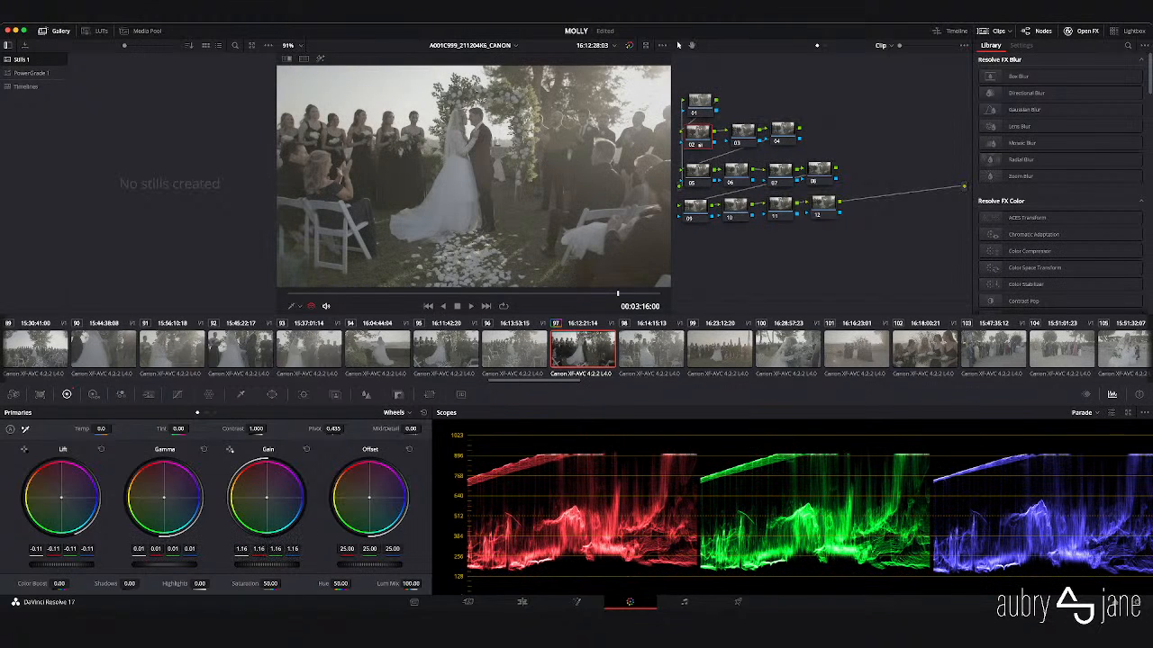
- Refine node 02's exposure to Lift -0.17, Gamma 0.03 and Gain 1.24, saving the project along the way
{"action": "left_click_drag", "start_coordinate": [61, 564], "coordinate": [54, 565]}
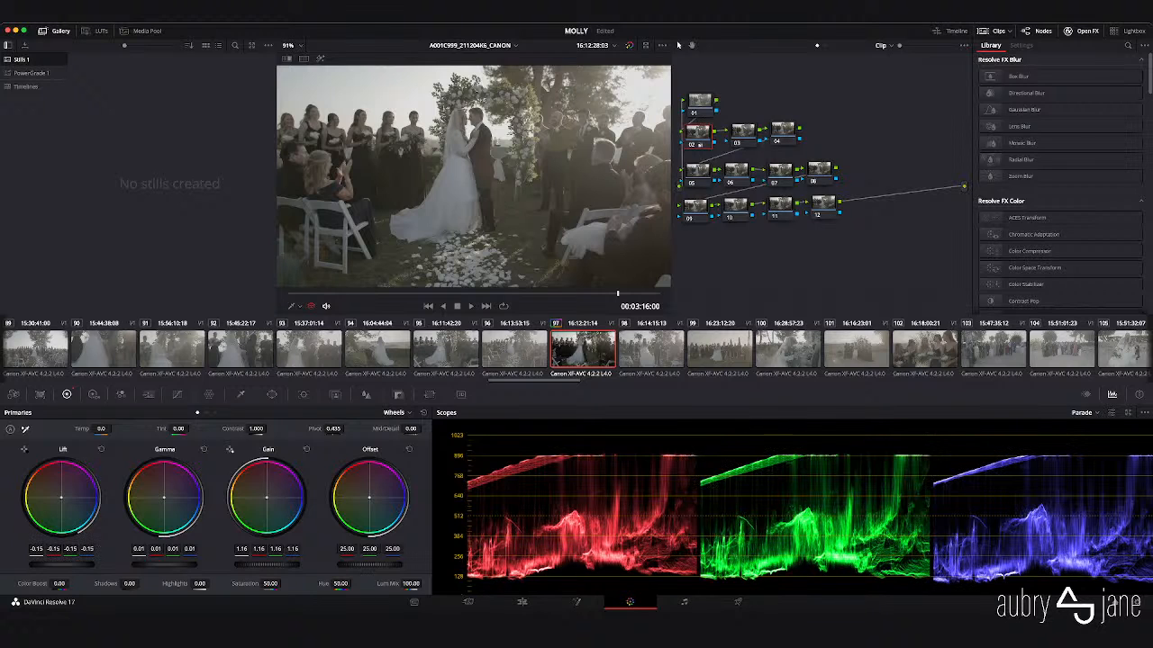
{"action": "left_click_drag", "start_coordinate": [163, 565], "coordinate": [167, 565]}
{"action": "left_click_drag", "start_coordinate": [61, 564], "coordinate": [59, 564]}
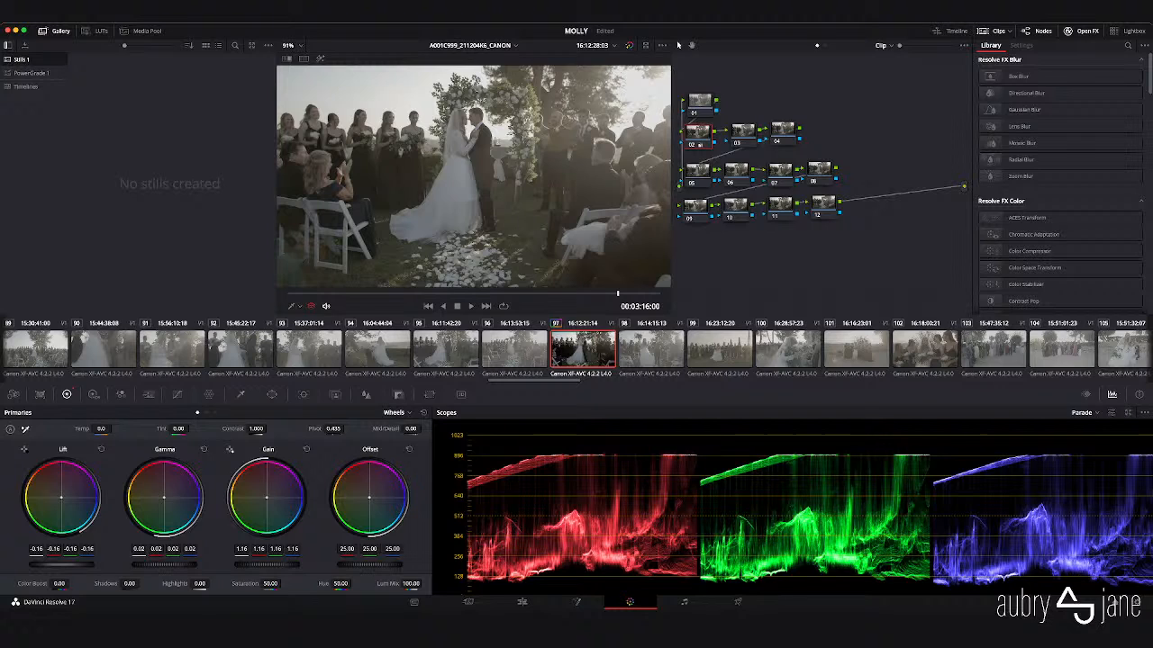
{"action": "key", "text": "super+s"}
{"action": "left_click_drag", "start_coordinate": [58, 565], "coordinate": [56, 565]}
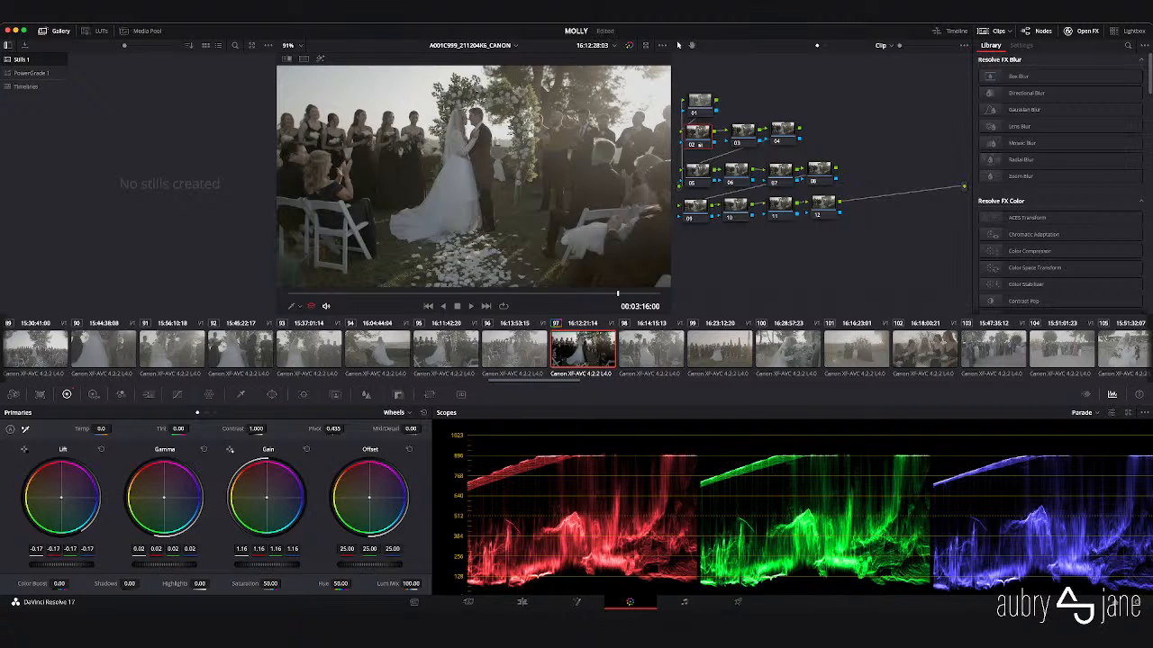
{"action": "left_click_drag", "start_coordinate": [164, 565], "coordinate": [167, 565]}
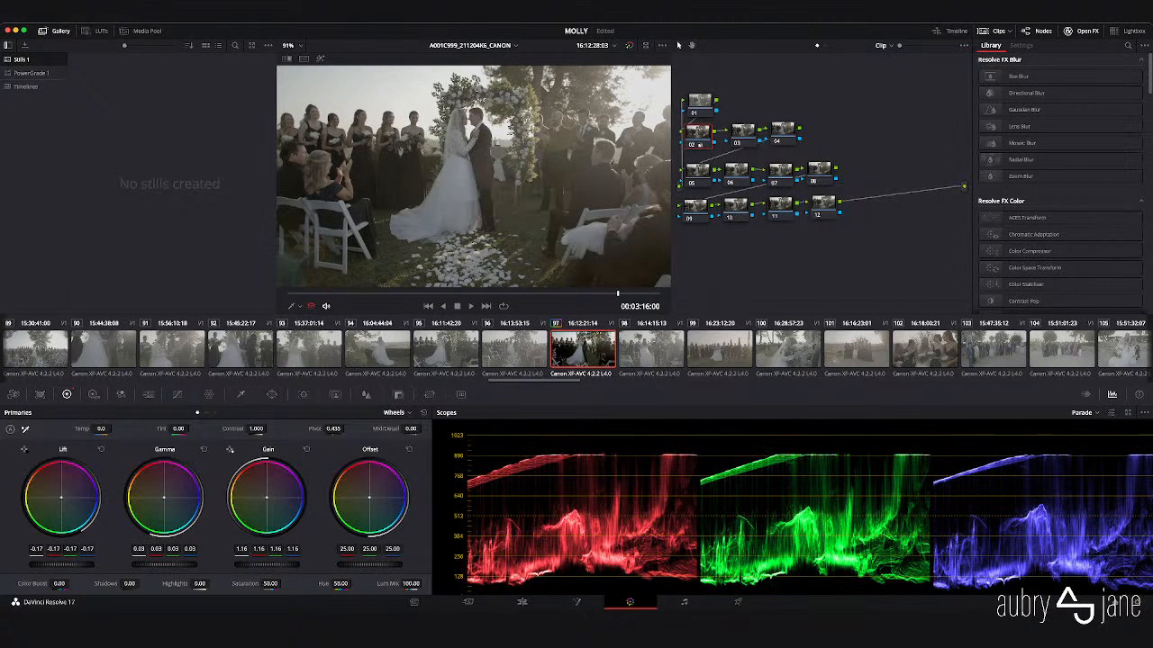
{"action": "left_click_drag", "start_coordinate": [267, 565], "coordinate": [272, 565]}
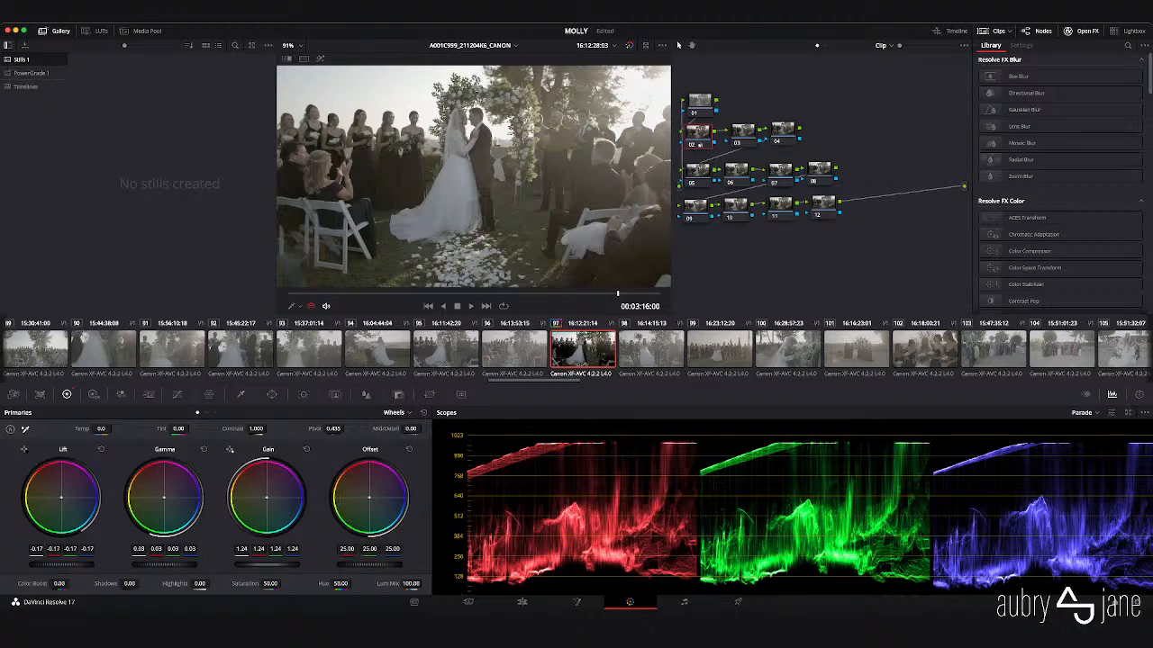
- On node 03, shape a gentle S-curve by raising the highlights and lowering the shadows, and compare the image with the grade bypassed
{"action": "left_click", "coordinate": [743, 132]}
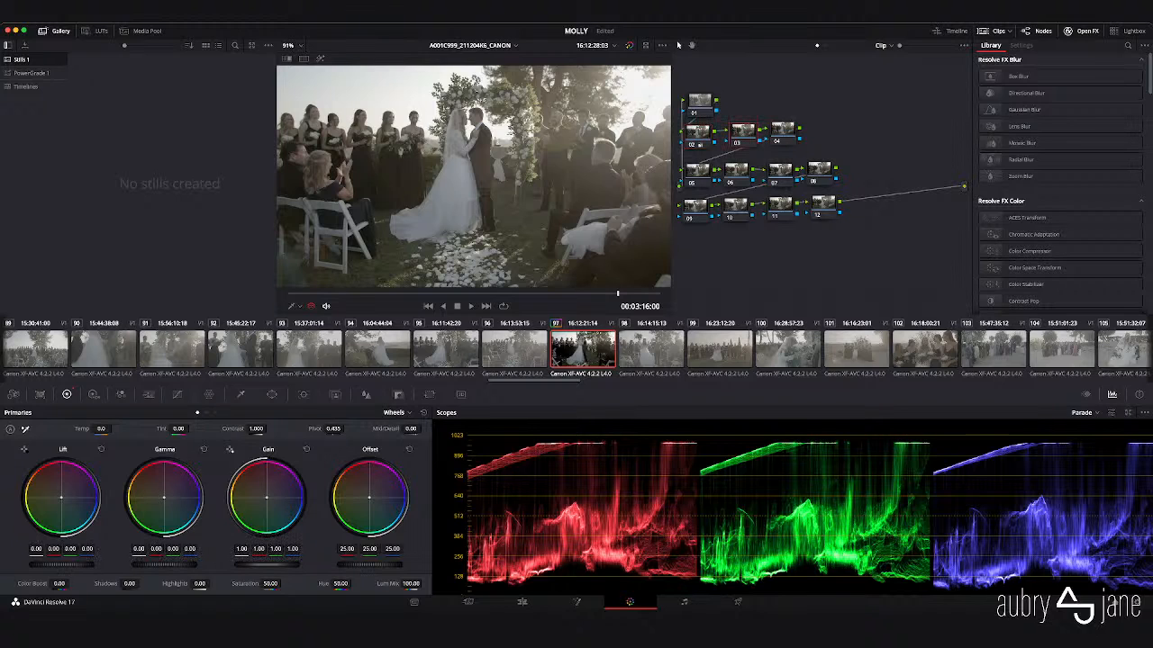
{"action": "left_click", "coordinate": [177, 395]}
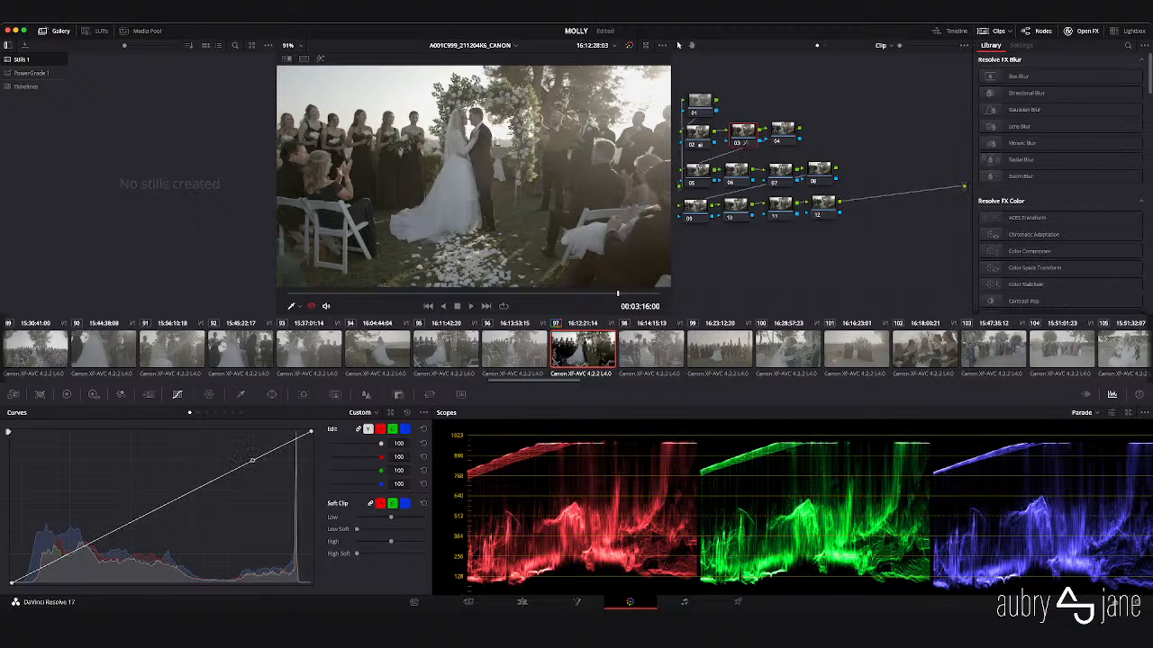
{"action": "left_click_drag", "start_coordinate": [252, 460], "coordinate": [251, 451]}
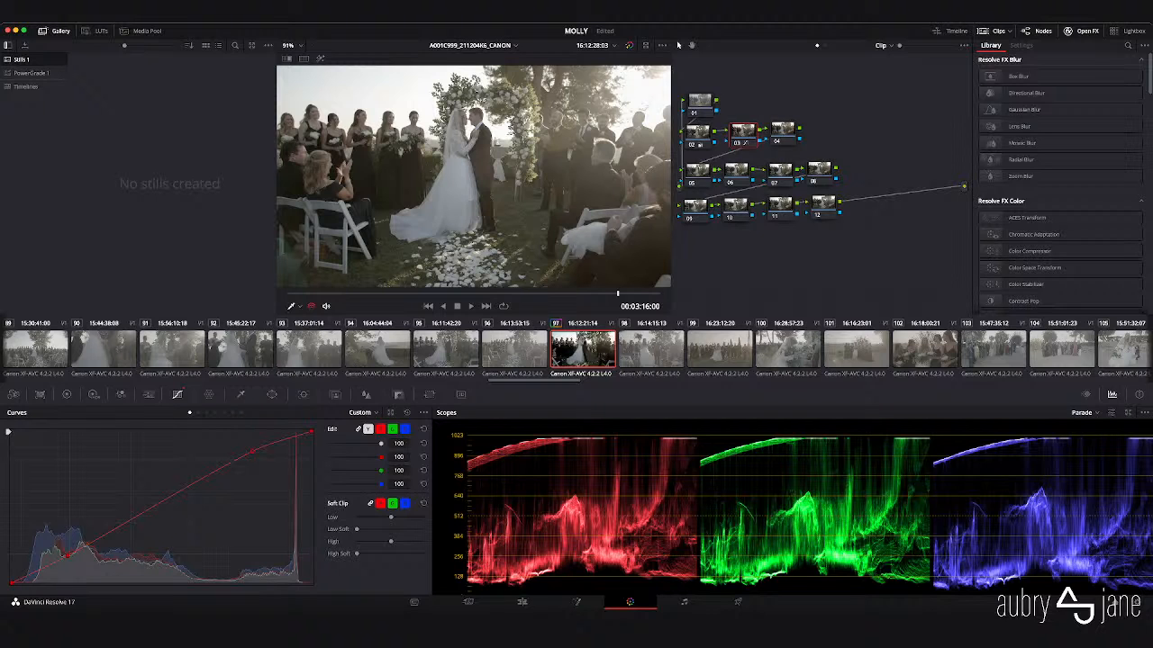
{"action": "mouse_move", "coordinate": [67, 555]}
{"action": "left_mouse_down"}
{"action": "mouse_move", "coordinate": [105, 564]}
{"action": "mouse_move", "coordinate": [69, 560]}
{"action": "left_mouse_up"}
{"action": "key", "text": "shift+d"}
{"action": "key", "text": "shift+d"}
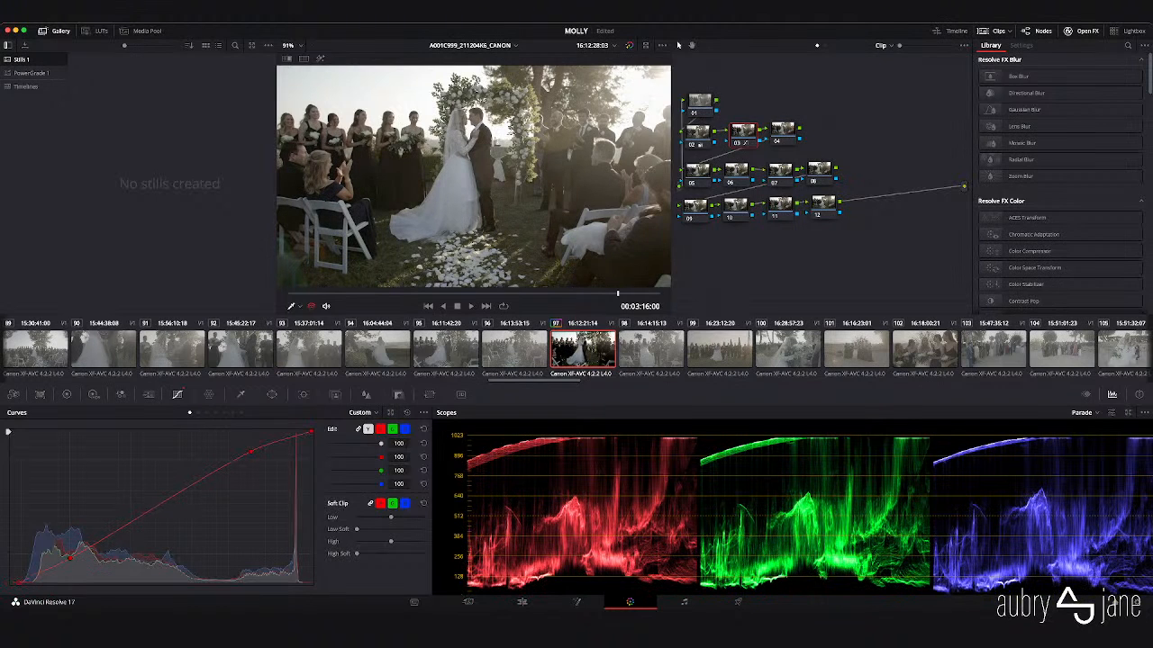
- On node 04, set the contrast to 1.160 and the saturation to 70
{"action": "left_click", "coordinate": [783, 131]}
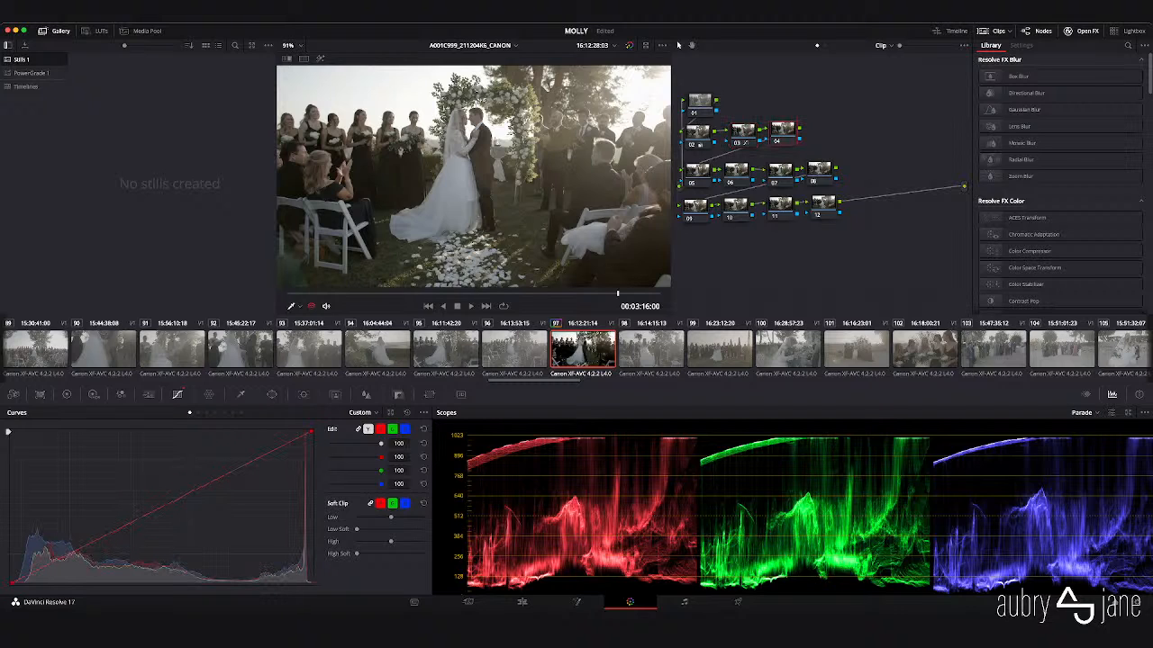
{"action": "left_click", "coordinate": [66, 394]}
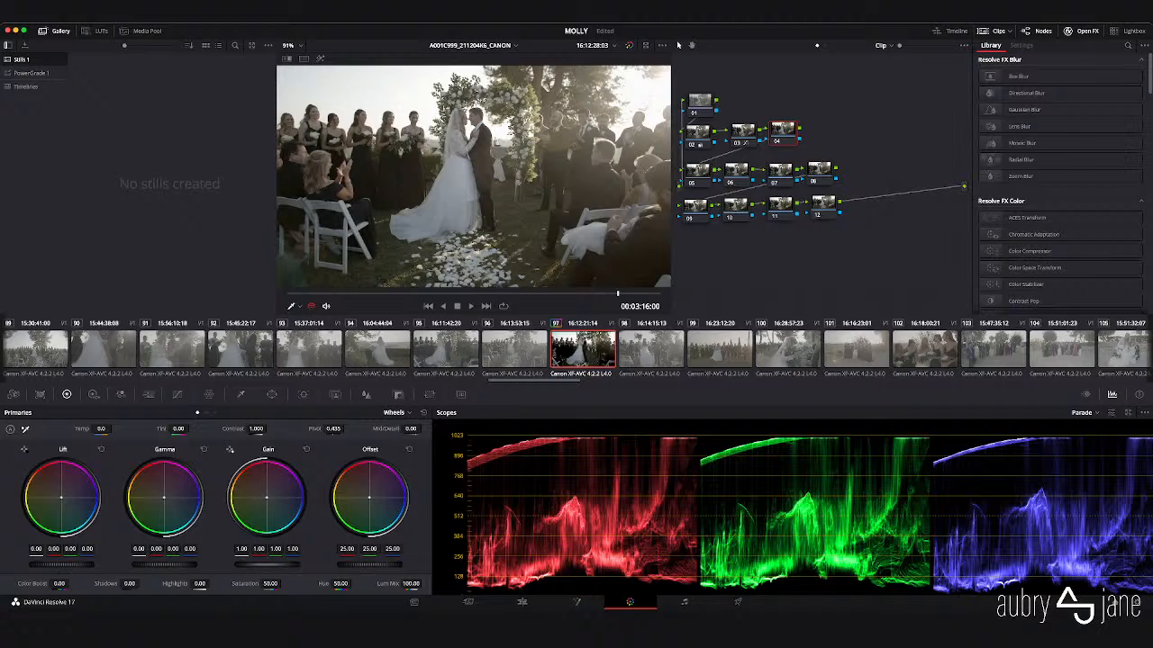
{"action": "left_click_drag", "start_coordinate": [257, 430], "coordinate": [268, 429]}
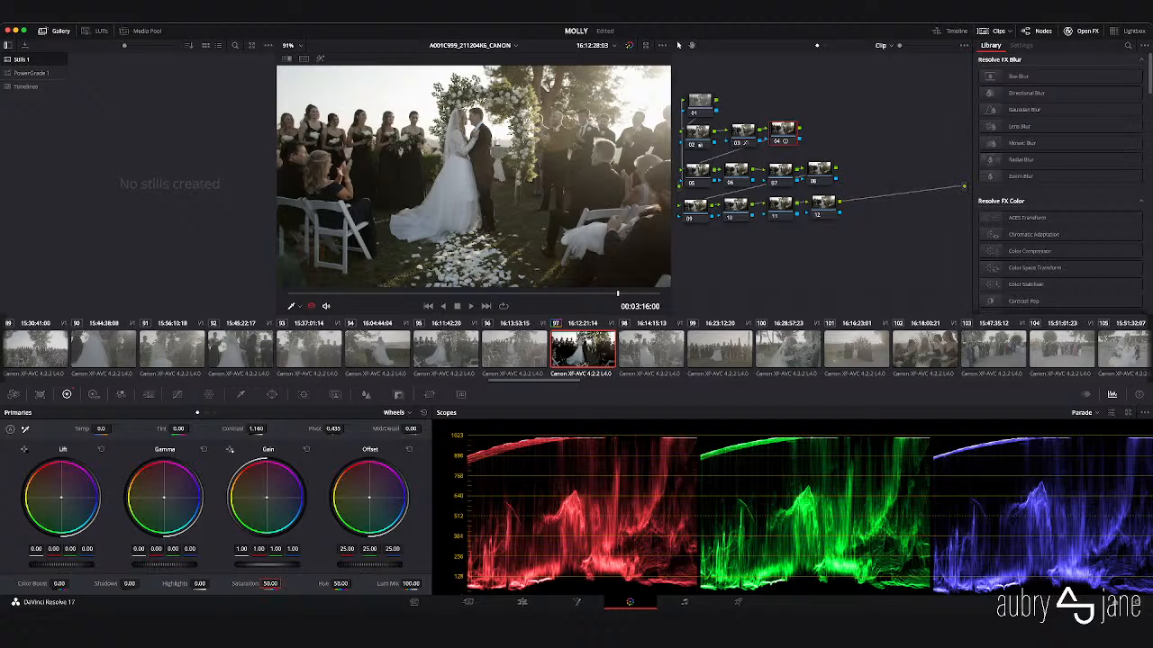
{"action": "type", "text": "75"}
{"action": "key", "text": "Return"}
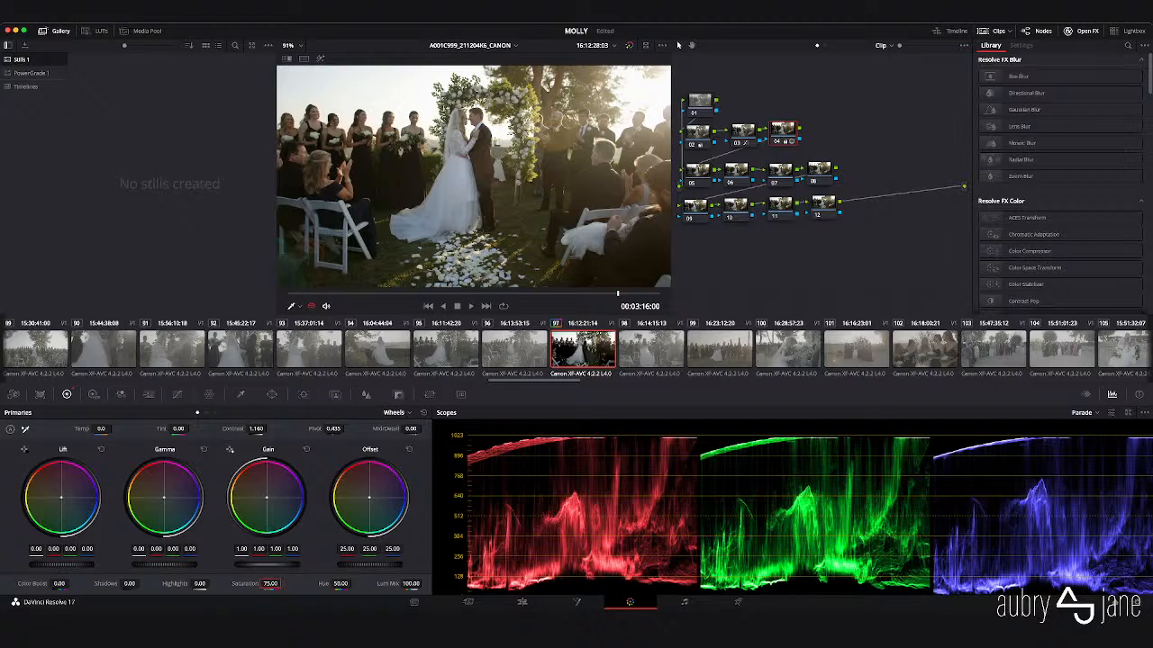
{"action": "type", "text": "070"}
{"action": "key", "text": "Return"}
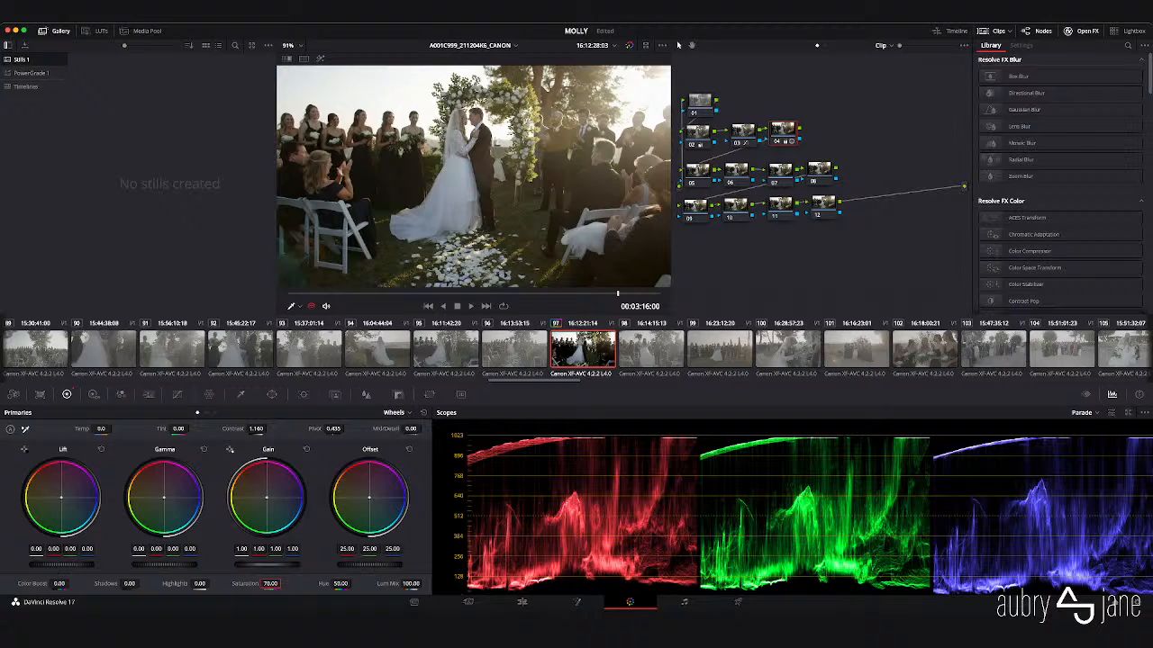
- Tidy the node graph by moving nodes 03 and 04 closer to node 02 and shifting the row of nodes 05 to 08 up beneath them
{"action": "left_click_drag", "start_coordinate": [784, 131], "coordinate": [737, 134]}
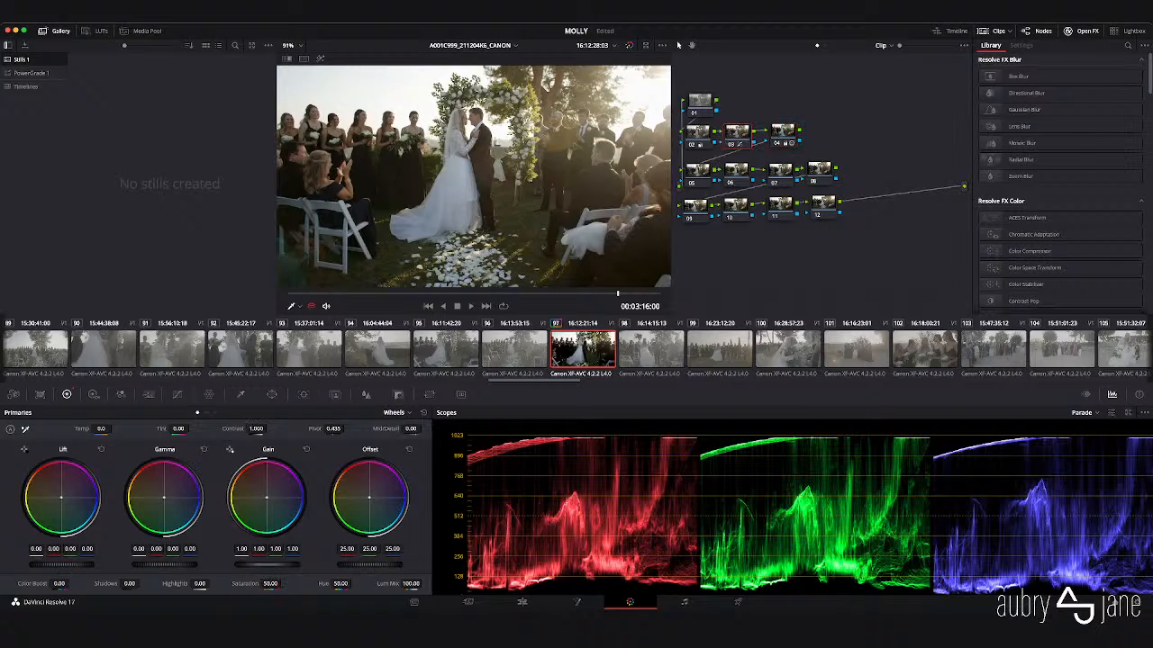
{"action": "left_click", "coordinate": [778, 135]}
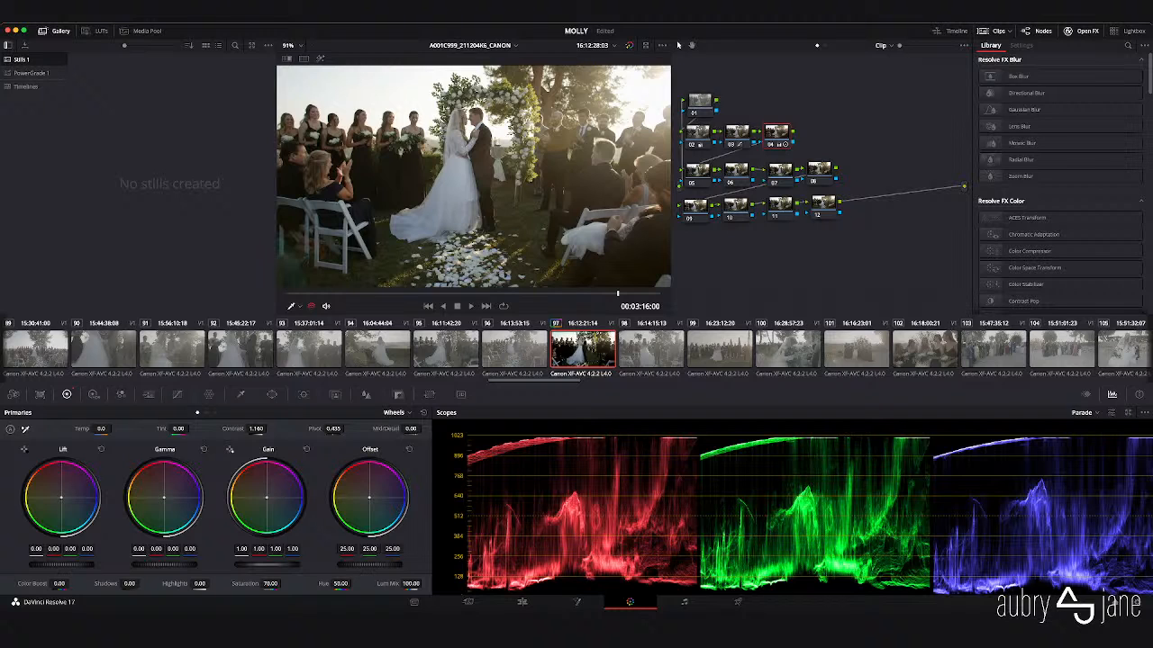
{"action": "left_click_drag", "start_coordinate": [863, 167], "coordinate": [686, 181]}
{"action": "left_click_drag", "start_coordinate": [698, 172], "coordinate": [699, 164]}
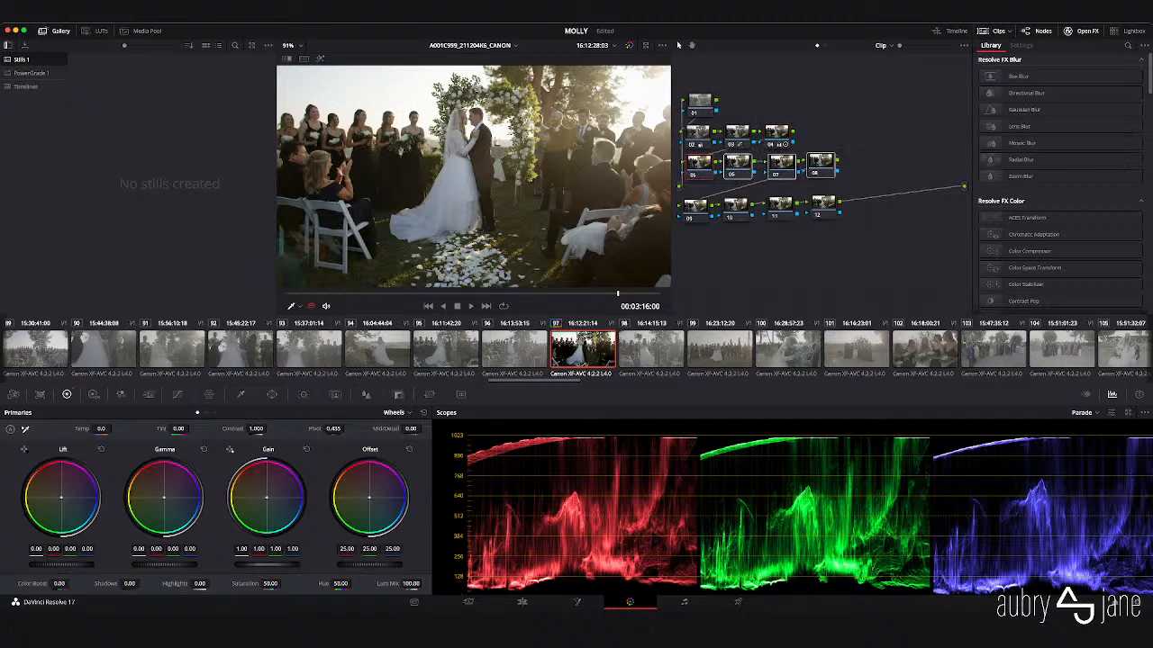
{"action": "left_click", "coordinate": [820, 164]}
{"action": "left_click_drag", "start_coordinate": [781, 165], "coordinate": [814, 164]}
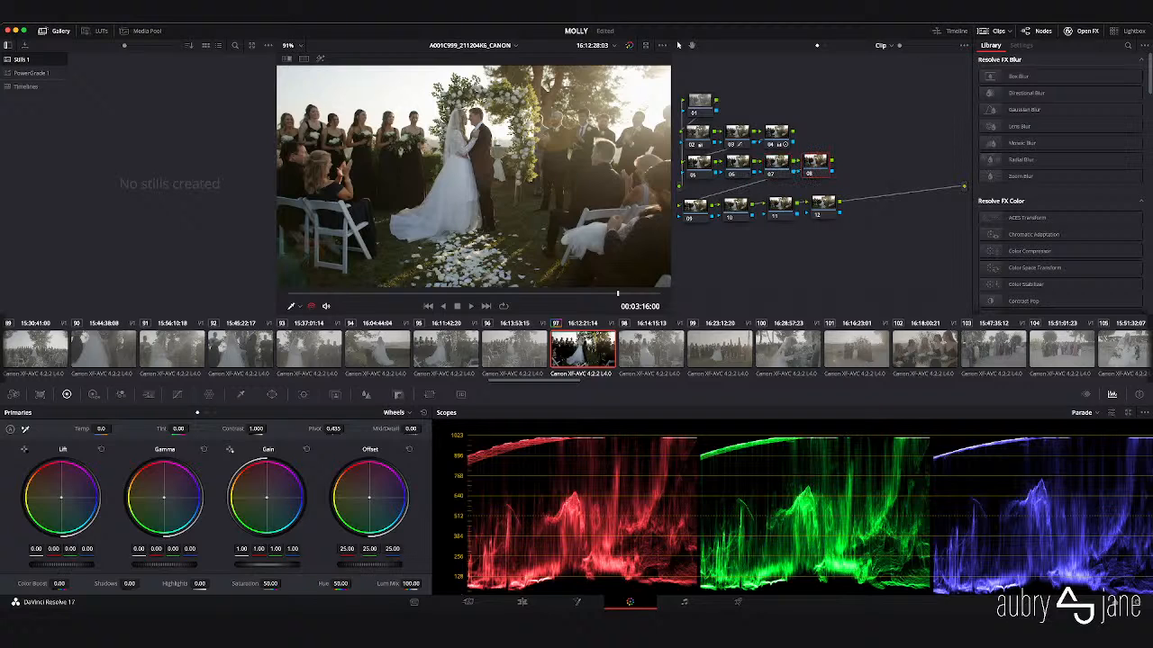
- Straighten the row of nodes 09 to 12, and on node 05 nudge Lift to red -0.01, blue 0.01 and Gamma to blue -0.01
{"action": "left_click_drag", "start_coordinate": [695, 205], "coordinate": [812, 197]}
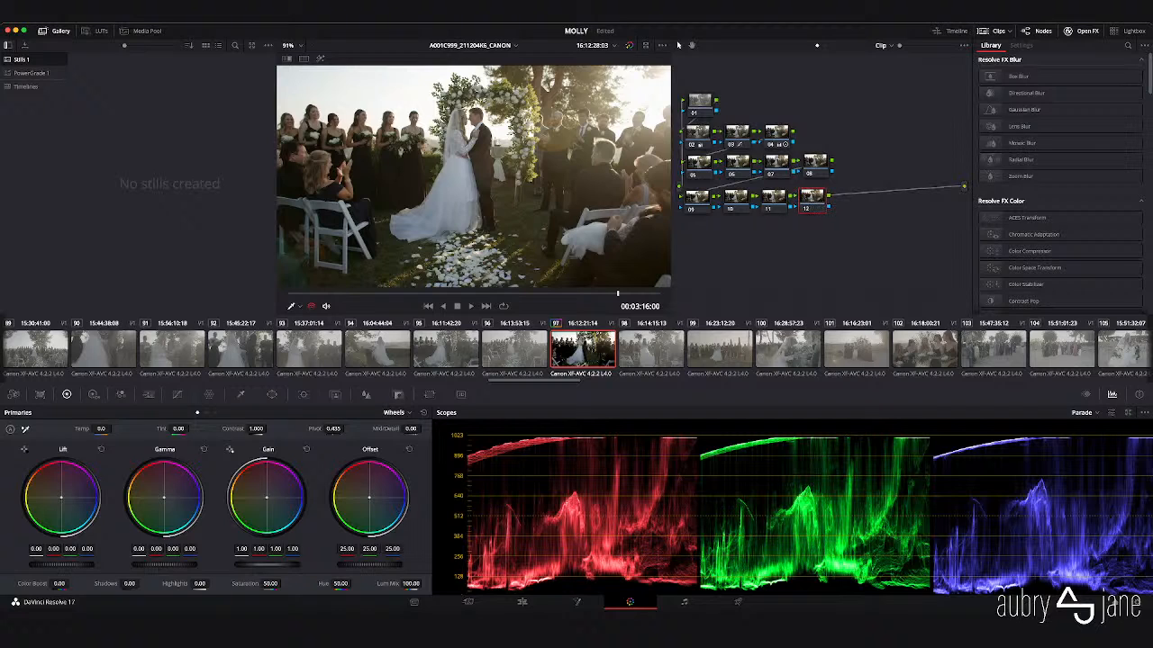
{"action": "left_click", "coordinate": [699, 165]}
{"action": "left_click_drag", "start_coordinate": [61, 497], "coordinate": [62, 498]}
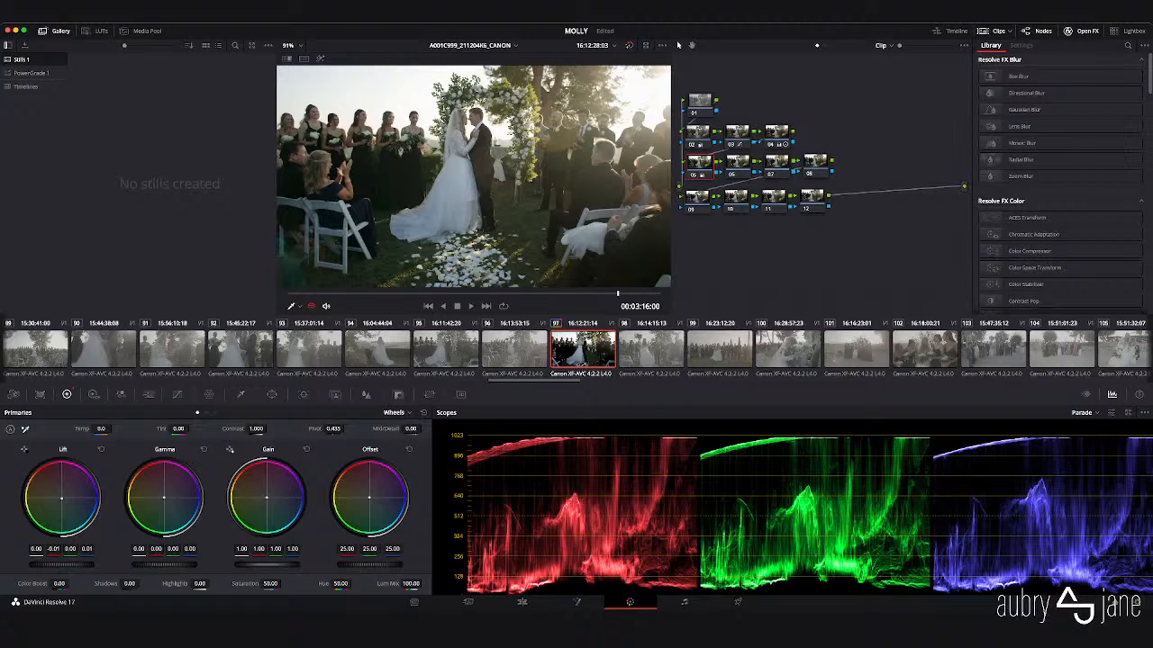
{"action": "left_click_drag", "start_coordinate": [164, 498], "coordinate": [163, 497]}
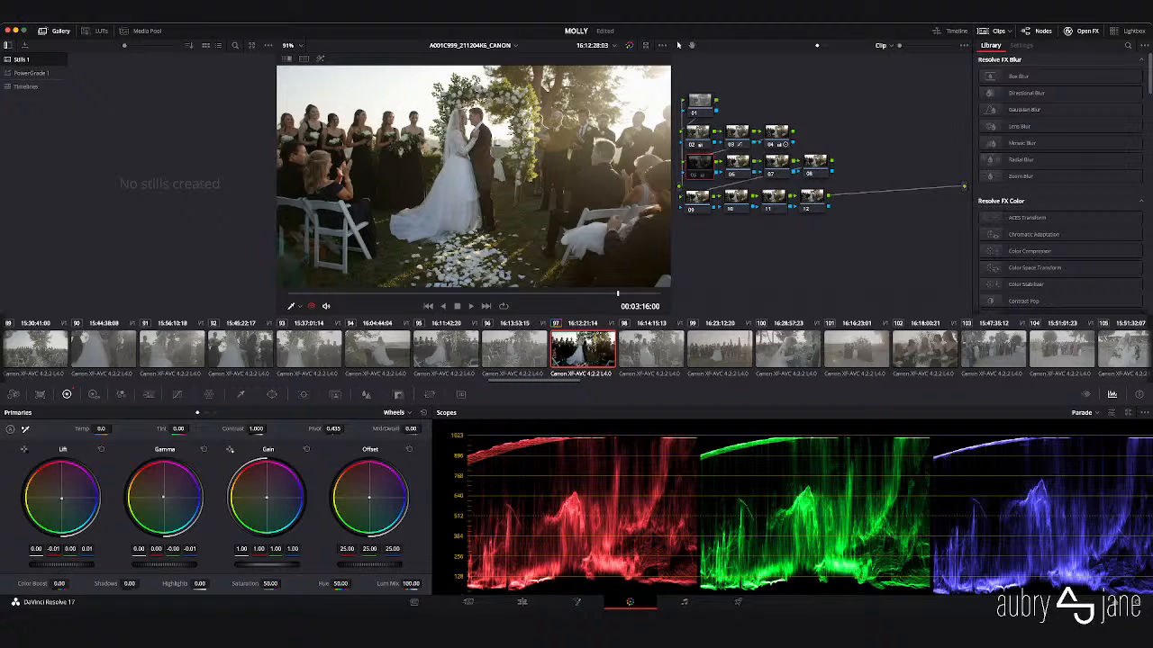
- Insert a serial node before node 05, place it beside node 04, and set its temperature to -50 and tint to 1.50
{"action": "key", "text": "shift+s"}
{"action": "mouse_move", "coordinate": [826, 127]}
{"action": "left_mouse_down"}
{"action": "mouse_move", "coordinate": [719, 142]}
{"action": "mouse_move", "coordinate": [723, 154]}
{"action": "mouse_move", "coordinate": [815, 135]}
{"action": "left_mouse_up"}
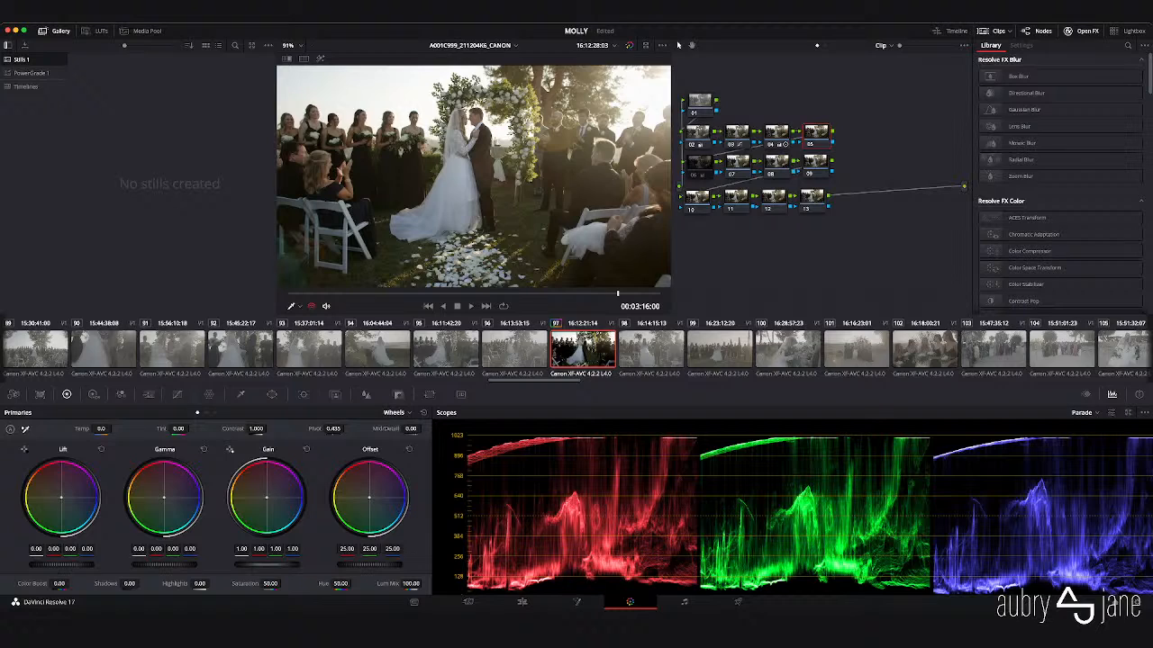
{"action": "left_click_drag", "start_coordinate": [101, 428], "coordinate": [54, 429]}
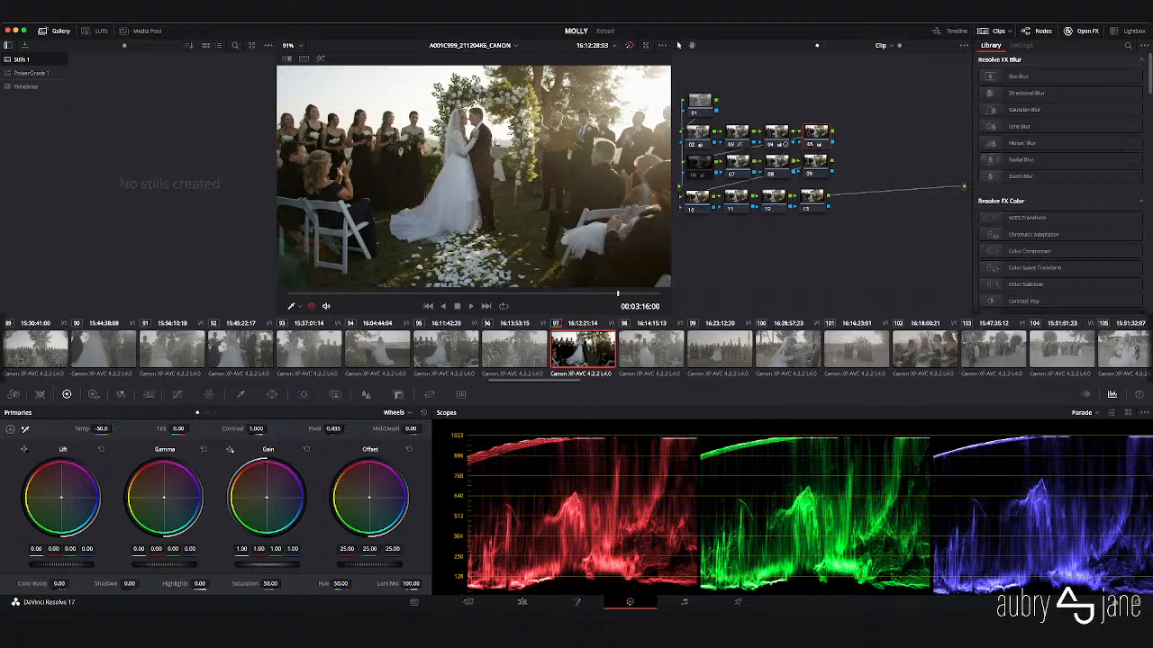
{"action": "left_click_drag", "start_coordinate": [178, 428], "coordinate": [192, 428]}
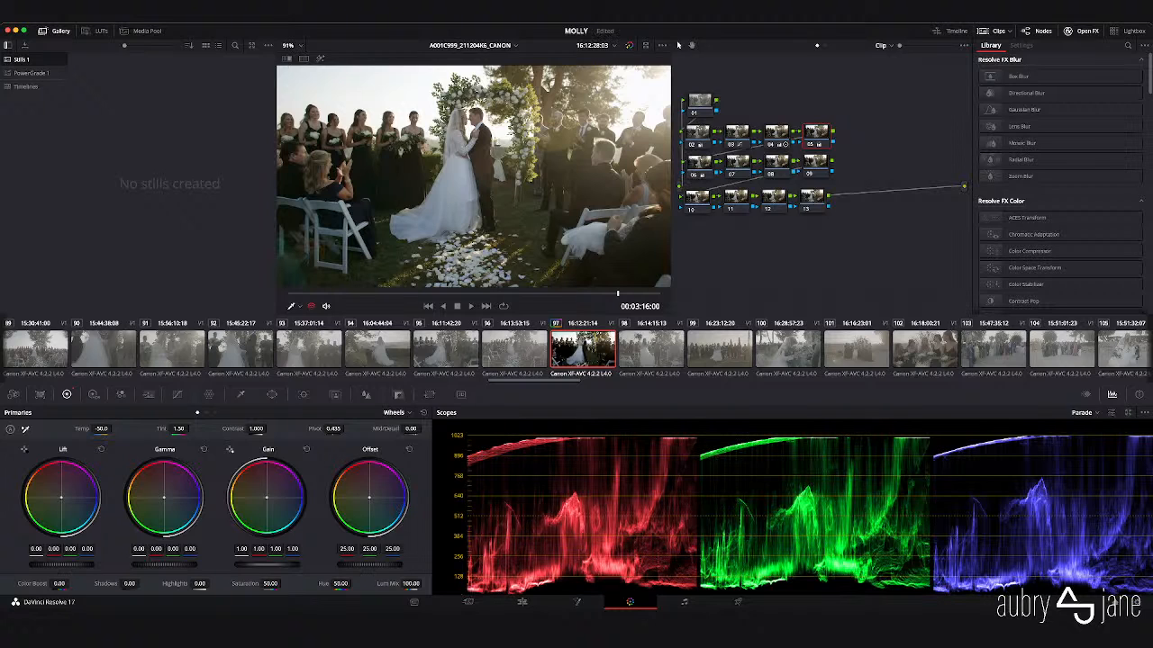
- On node 07's Hue Vs Hue curve, raise the yellow point to about 8.6, the cyan to about 17.8, and the blue to a similar height
{"action": "left_click", "coordinate": [737, 162]}
{"action": "left_click", "coordinate": [178, 394]}
{"action": "left_click", "coordinate": [198, 413]}
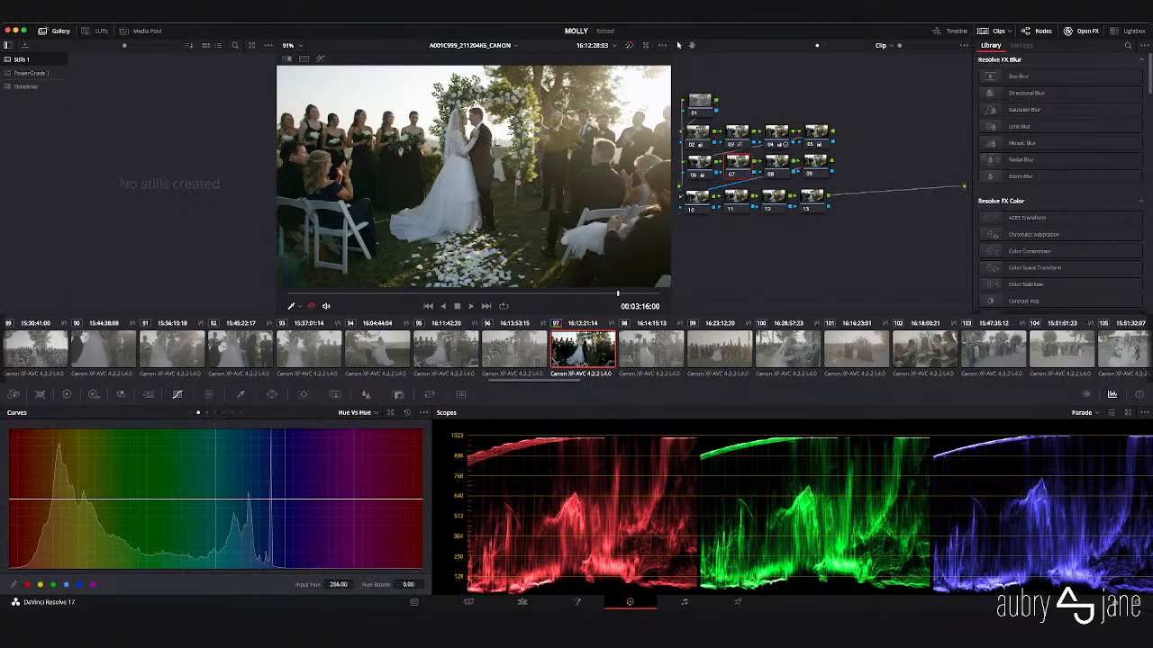
{"action": "left_click", "coordinate": [41, 585]}
{"action": "left_click", "coordinate": [53, 585]}
{"action": "left_click", "coordinate": [80, 585]}
{"action": "left_click_drag", "start_coordinate": [79, 499], "coordinate": [79, 497]}
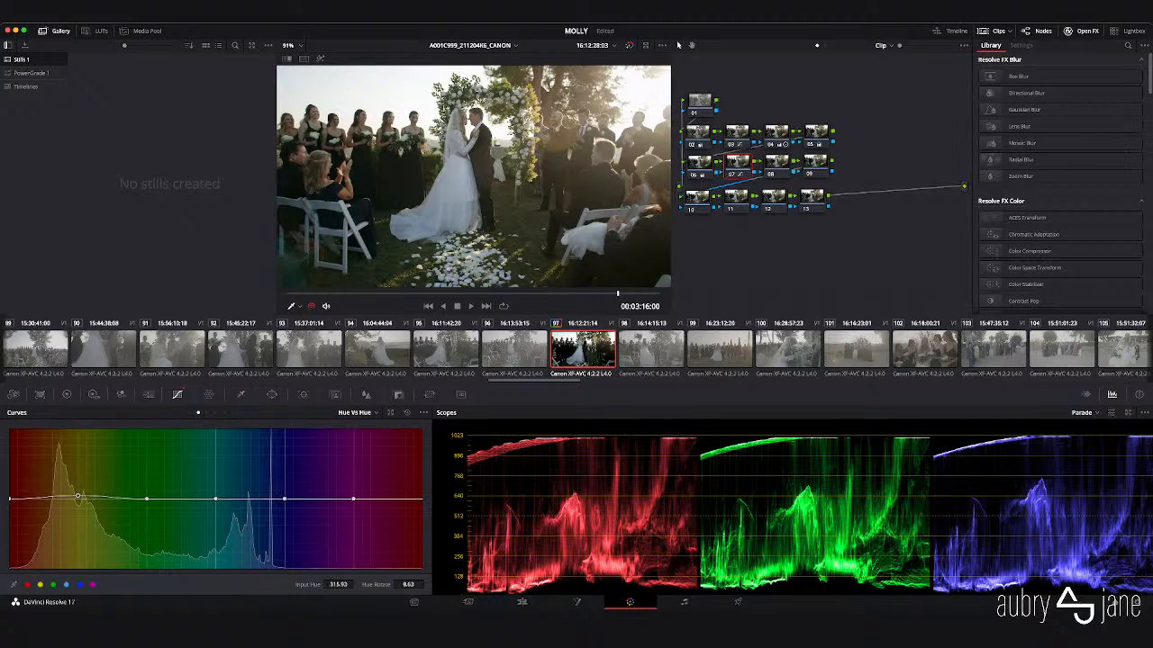
{"action": "left_click_drag", "start_coordinate": [215, 498], "coordinate": [215, 494]}
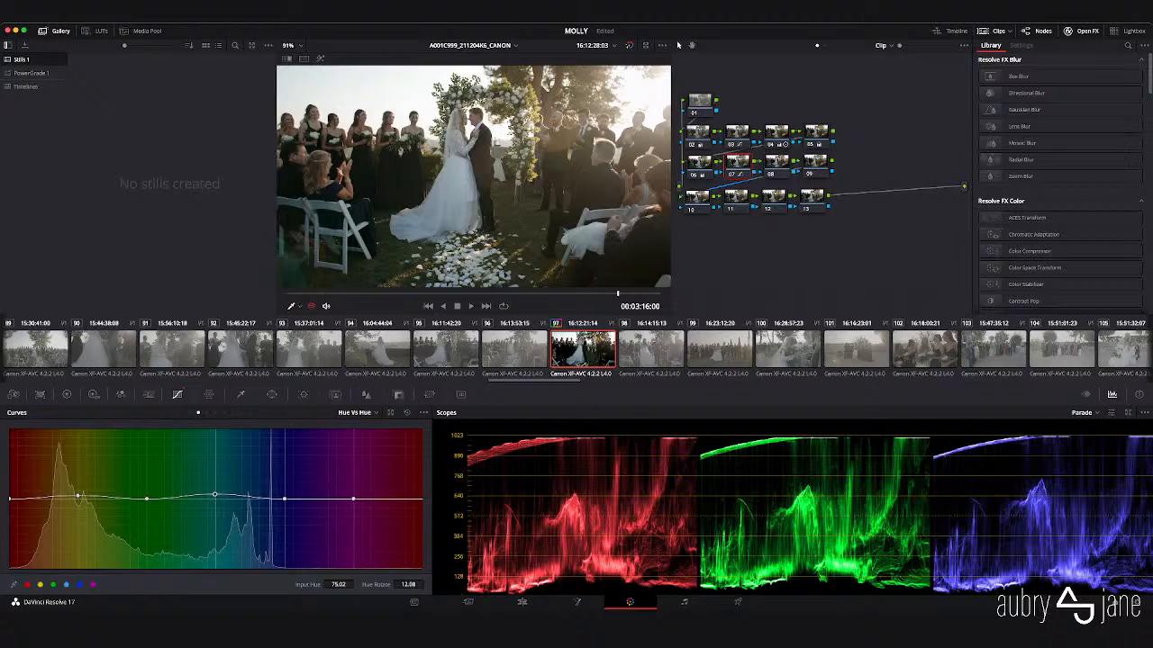
{"action": "left_click_drag", "start_coordinate": [285, 498], "coordinate": [285, 491]}
{"action": "left_click_drag", "start_coordinate": [215, 494], "coordinate": [215, 492]}
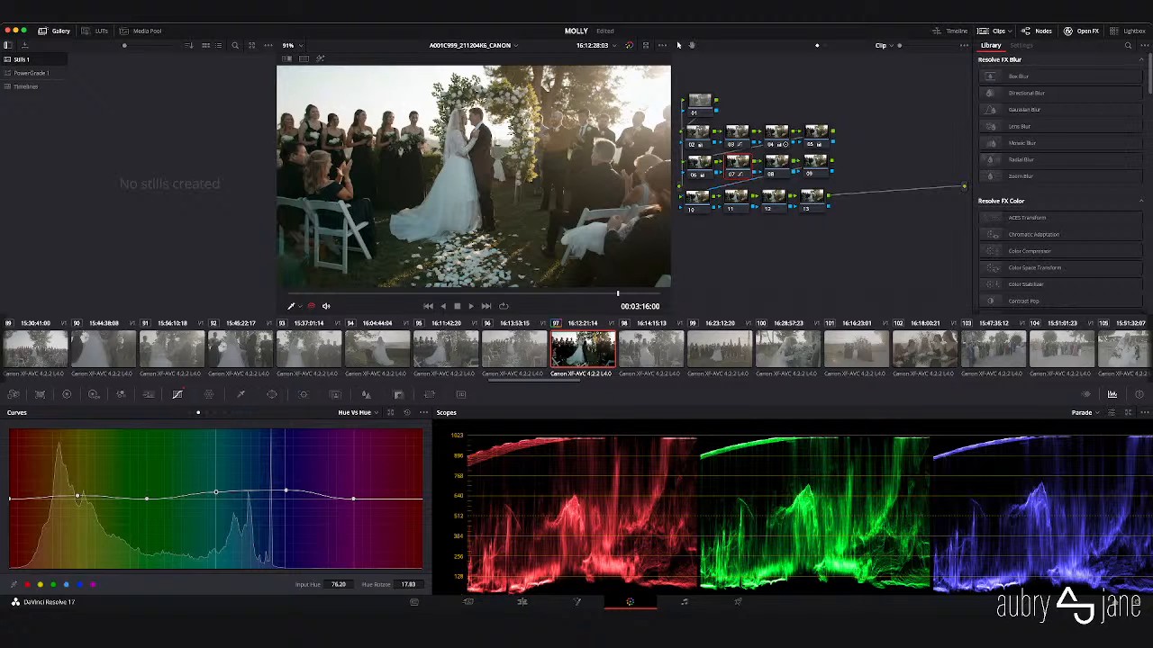
- On node 07's Hue Vs Sat curve, add green, cyan and blue points and lower cyan and blue saturation to about 0.82
{"action": "left_click", "coordinate": [207, 412]}
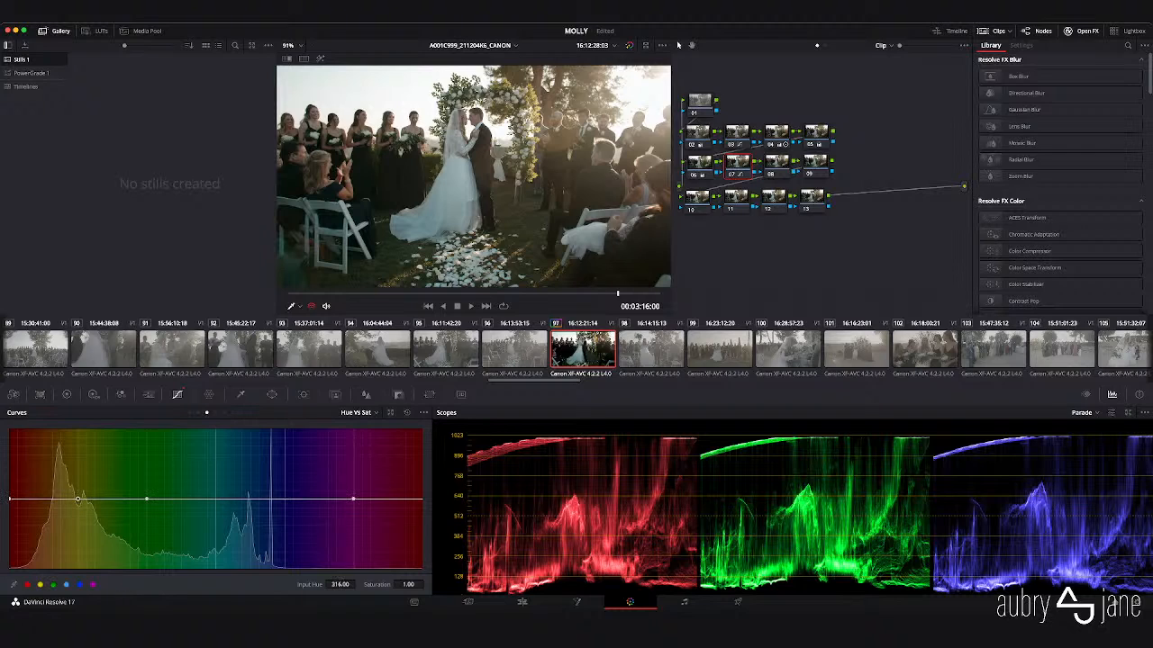
{"action": "left_click", "coordinate": [53, 585]}
{"action": "left_click", "coordinate": [66, 585]}
{"action": "left_click", "coordinate": [80, 585]}
{"action": "left_click_drag", "start_coordinate": [216, 498], "coordinate": [215, 511]}
{"action": "left_click_drag", "start_coordinate": [284, 498], "coordinate": [283, 511]}
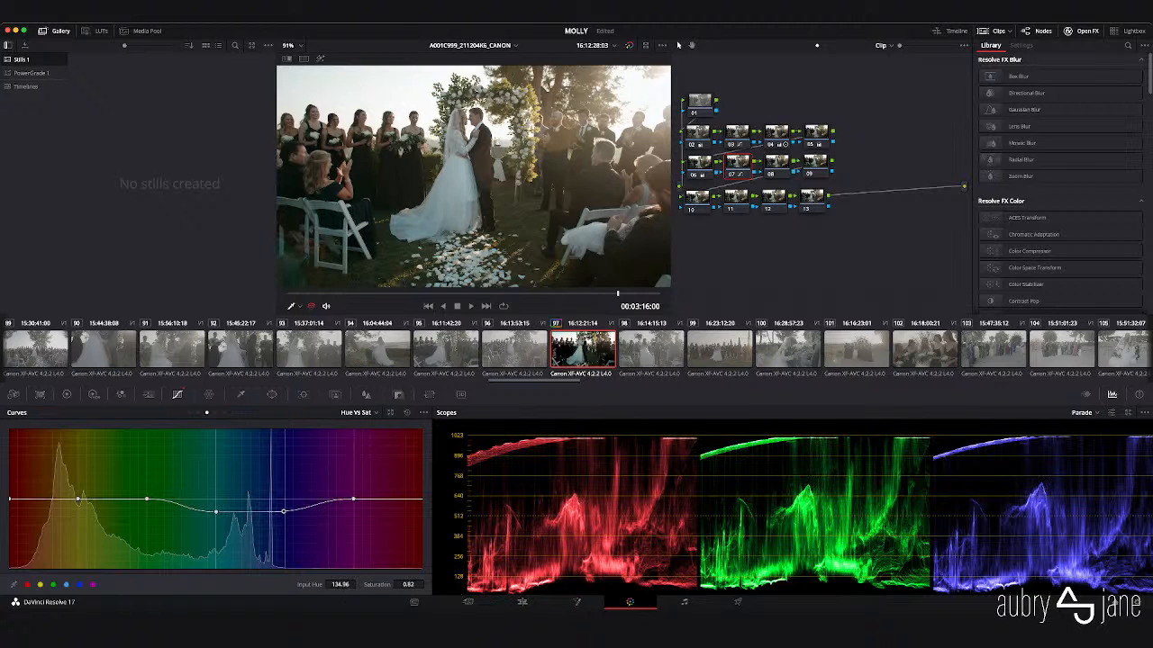
- Lower the yellow-green saturation to 0.82, anchor the curve at yellow-orange, and raise the red saturation to 1.02
{"action": "left_click_drag", "start_coordinate": [77, 499], "coordinate": [100, 511]}
{"action": "left_click", "coordinate": [92, 499]}
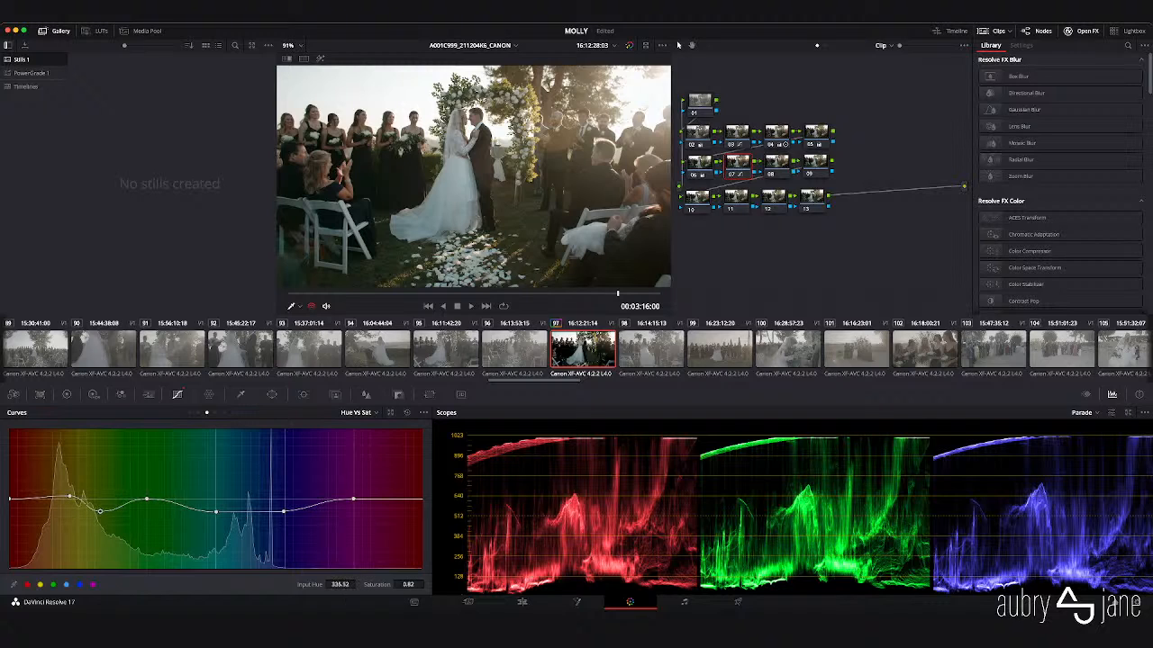
{"action": "left_click_drag", "start_coordinate": [10, 499], "coordinate": [9, 497]}
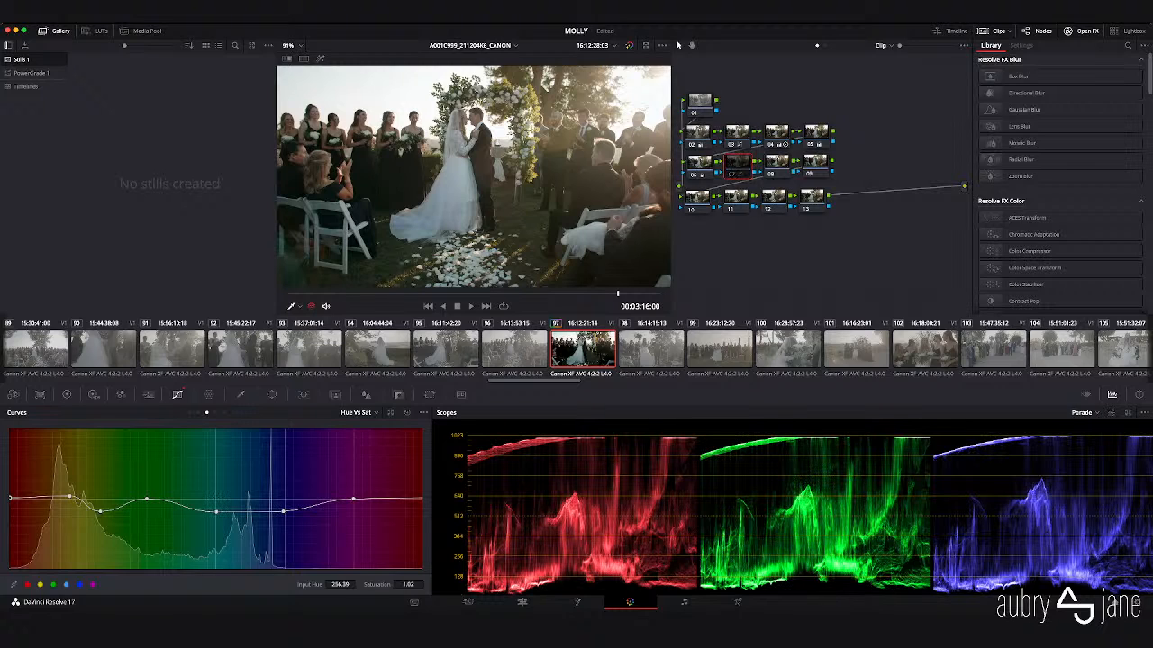
- On node 07's Hue Vs Lum curve, add green, cyan and blue points, setting cyan's luminance gain to 0.88 and blue's to 1.04
{"action": "left_click", "coordinate": [776, 163]}
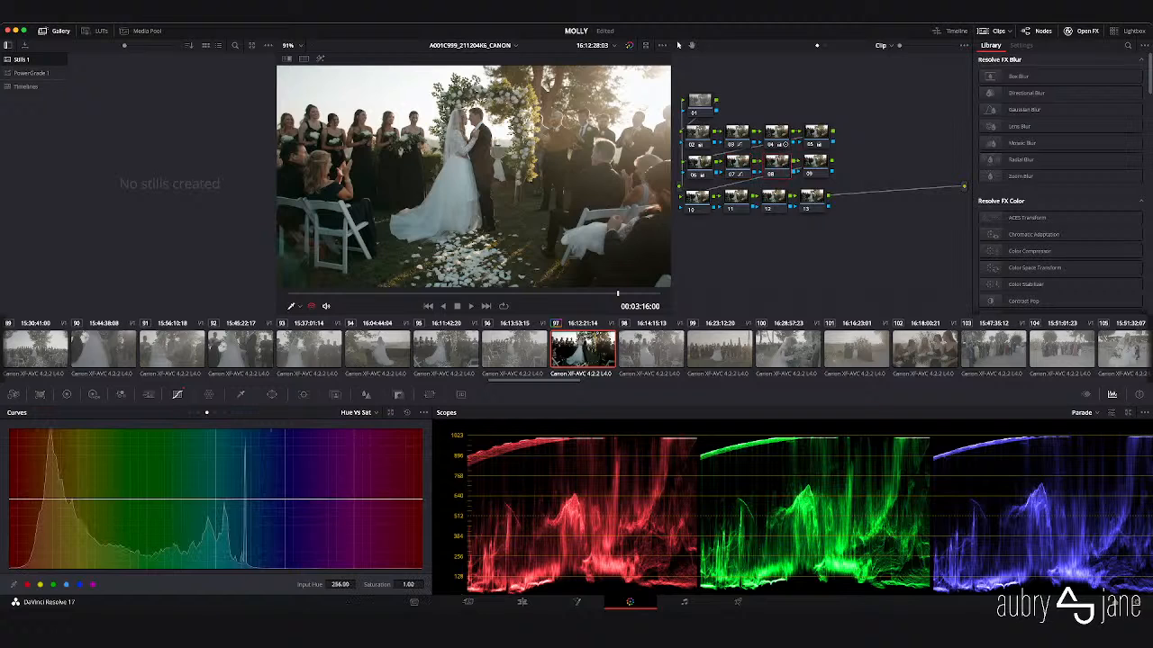
{"action": "left_click", "coordinate": [738, 163]}
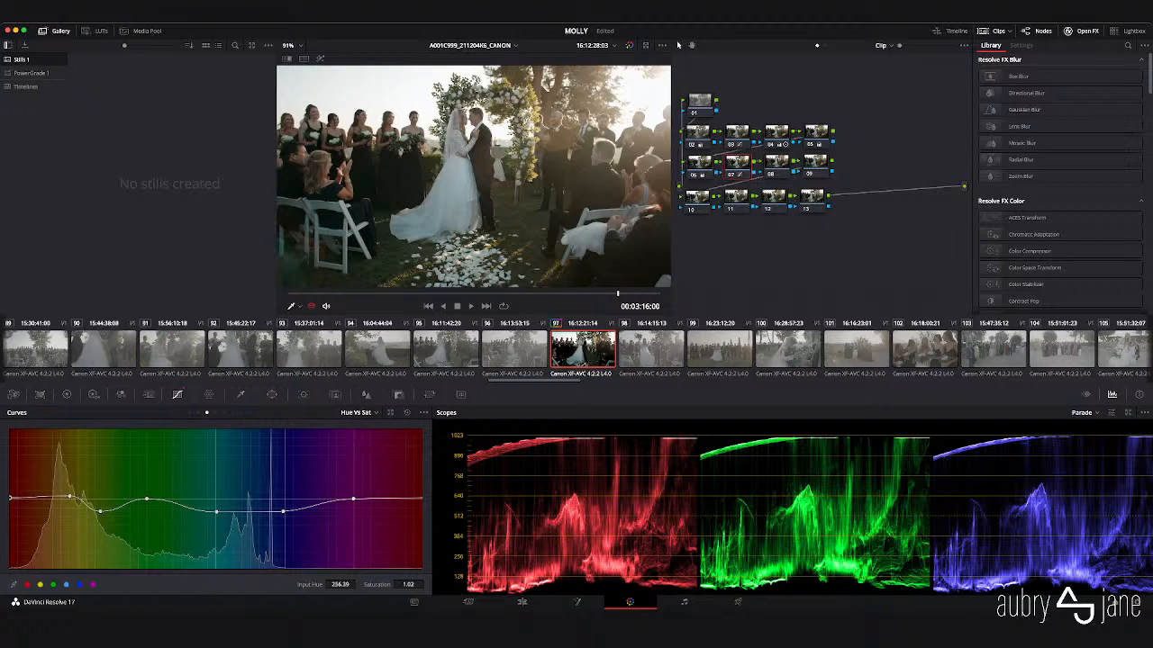
{"action": "left_click", "coordinate": [216, 412]}
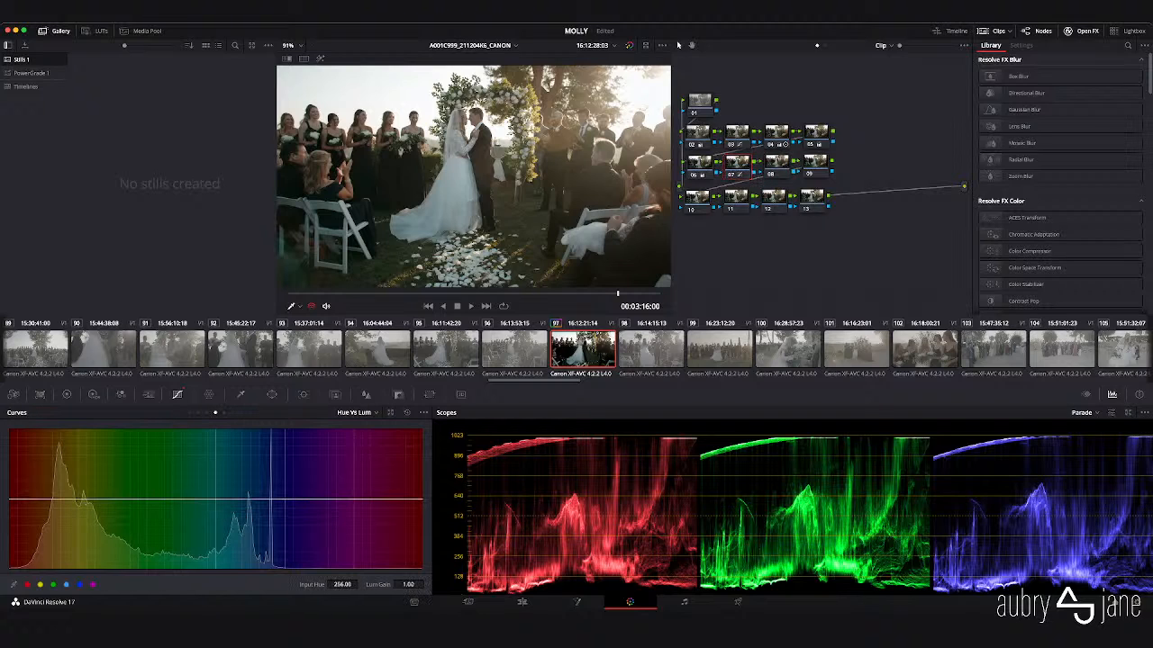
{"action": "left_click", "coordinate": [53, 585]}
{"action": "left_click", "coordinate": [66, 585]}
{"action": "left_click", "coordinate": [79, 585]}
{"action": "left_click_drag", "start_coordinate": [215, 498], "coordinate": [211, 532]}
{"action": "mouse_move", "coordinate": [282, 489]}
{"action": "left_mouse_down"}
{"action": "mouse_move", "coordinate": [278, 511]}
{"action": "mouse_move", "coordinate": [275, 498]}
{"action": "left_mouse_up"}
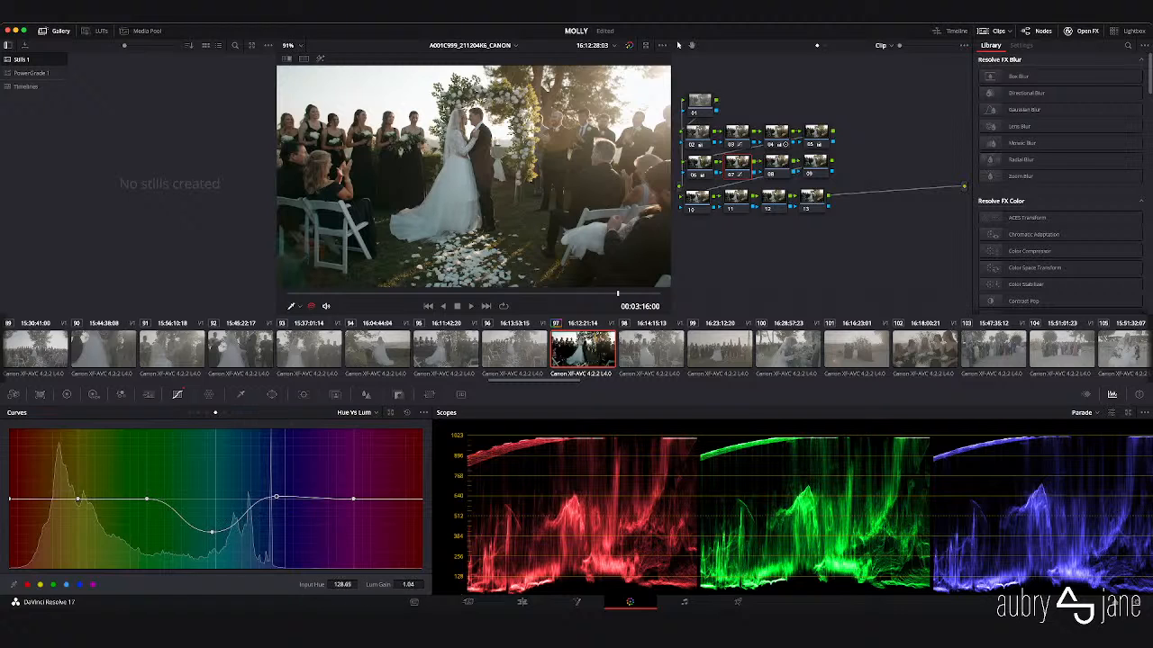
{"action": "left_click_drag", "start_coordinate": [212, 532], "coordinate": [209, 508]}
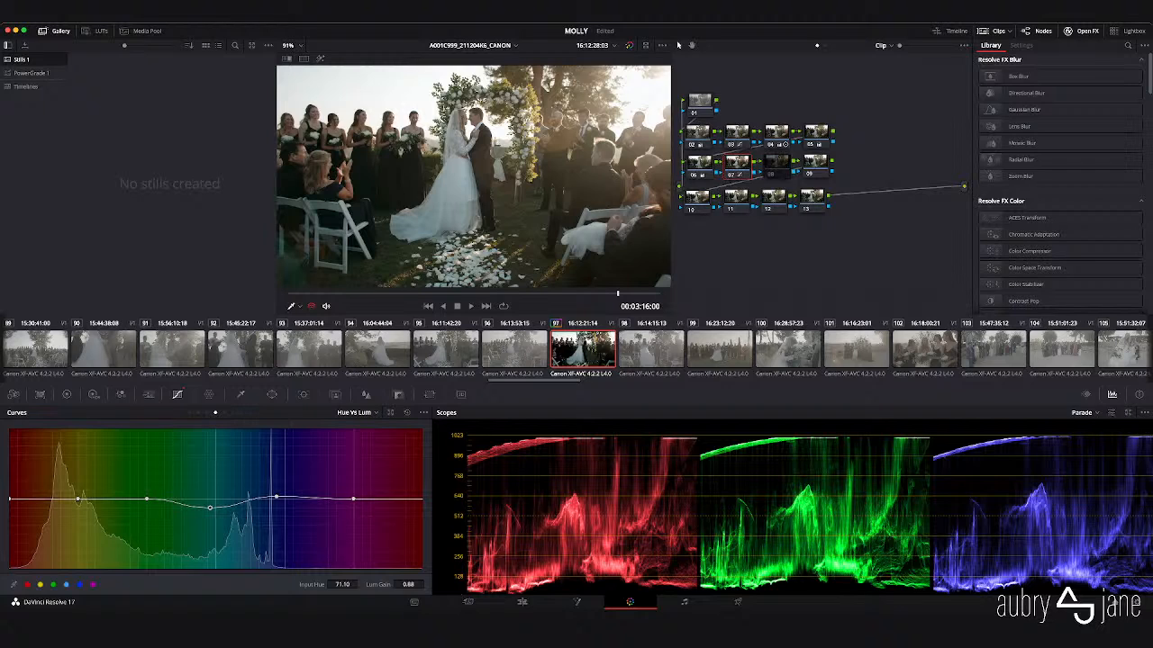
- On node 08, bend the upper part of the custom luma curve upward to brighten the image, and compare with the node disabled
{"action": "left_click", "coordinate": [777, 163]}
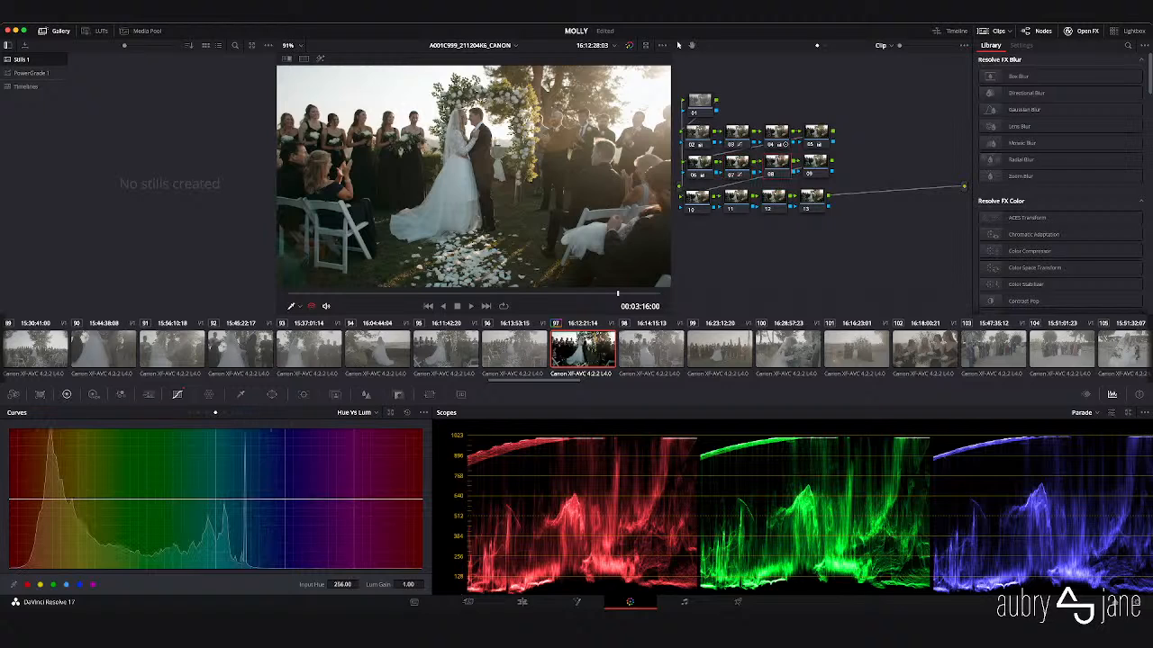
{"action": "left_click", "coordinate": [66, 395]}
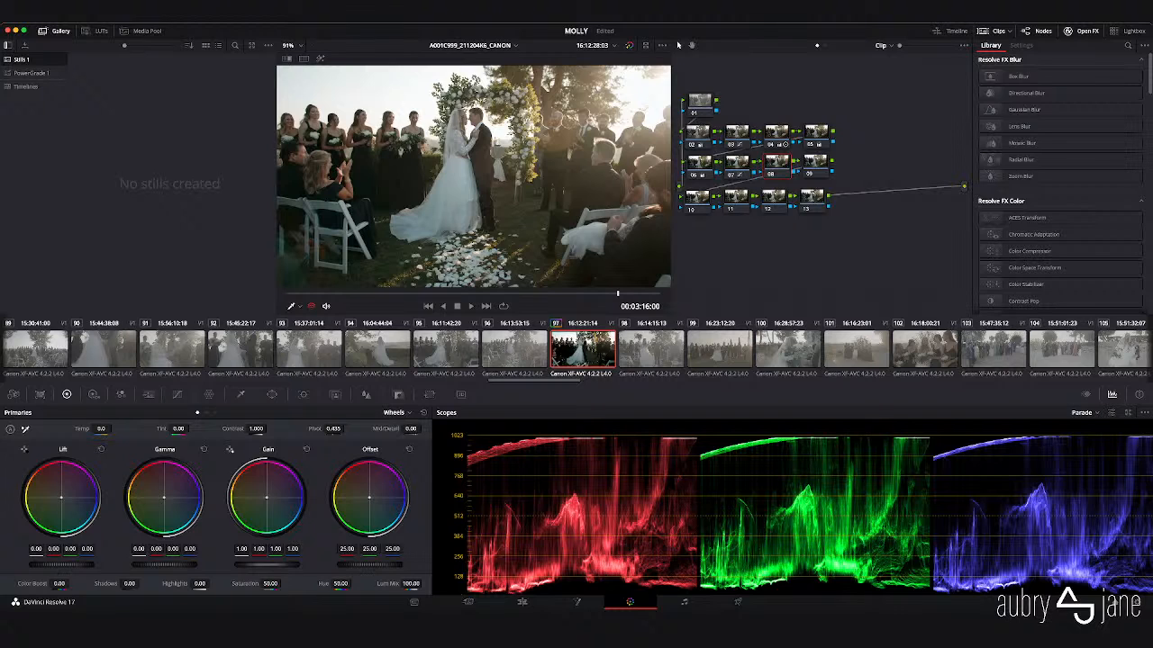
{"action": "left_click", "coordinate": [177, 394]}
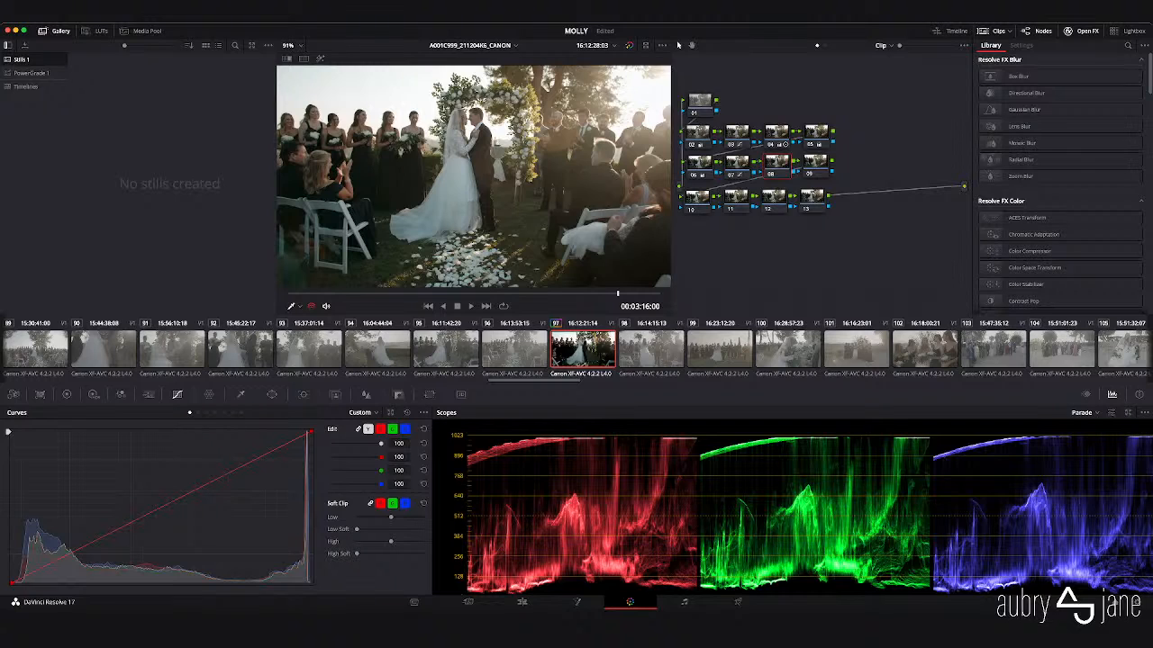
{"action": "left_click", "coordinate": [369, 429]}
{"action": "left_click", "coordinate": [358, 430]}
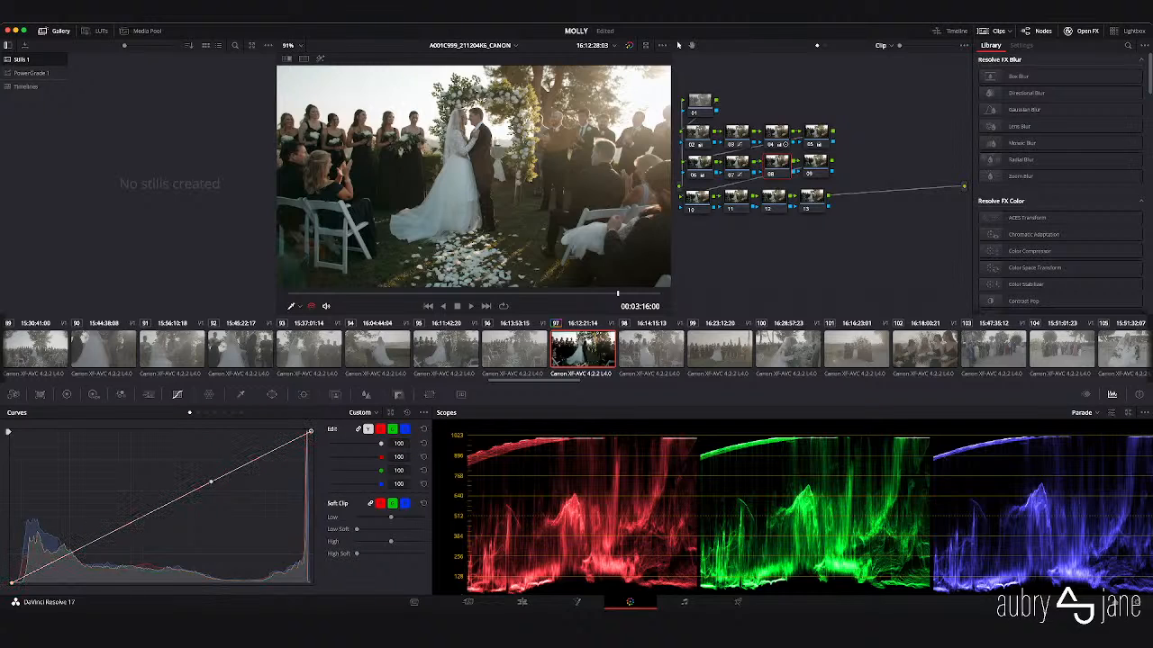
{"action": "left_click_drag", "start_coordinate": [210, 482], "coordinate": [196, 452]}
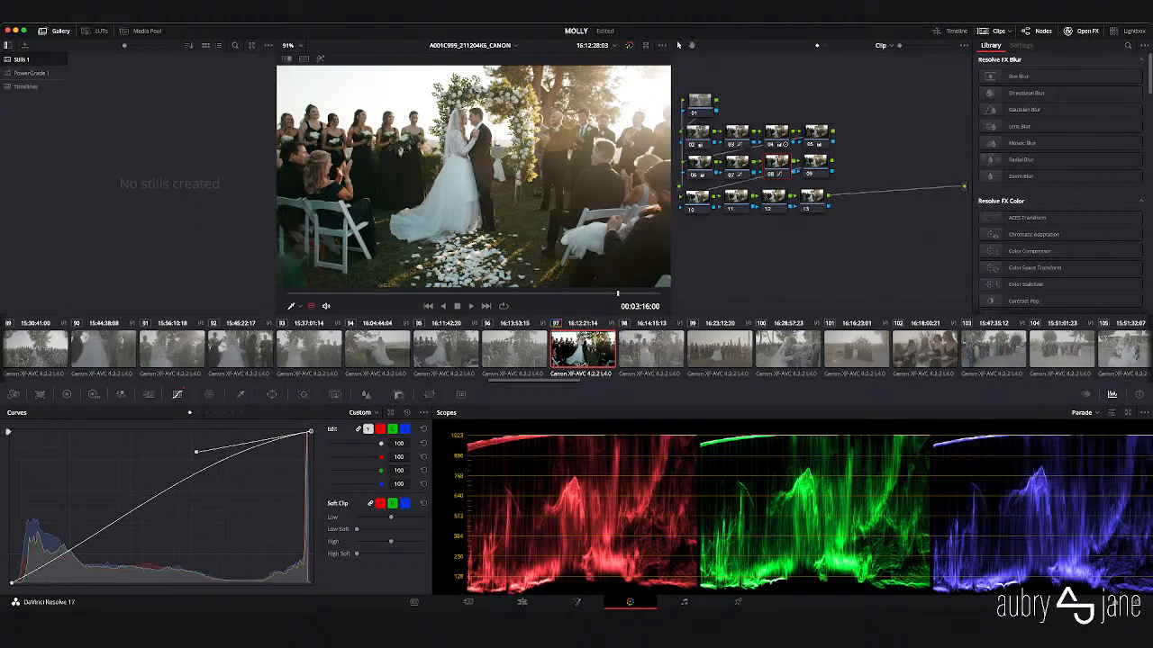
{"action": "key", "text": "super+d"}
{"action": "key", "text": "super+d"}
- On node 09, lift the upper custom curve more gently than on node 08, and compare with the node disabled
{"action": "left_click", "coordinate": [815, 163]}
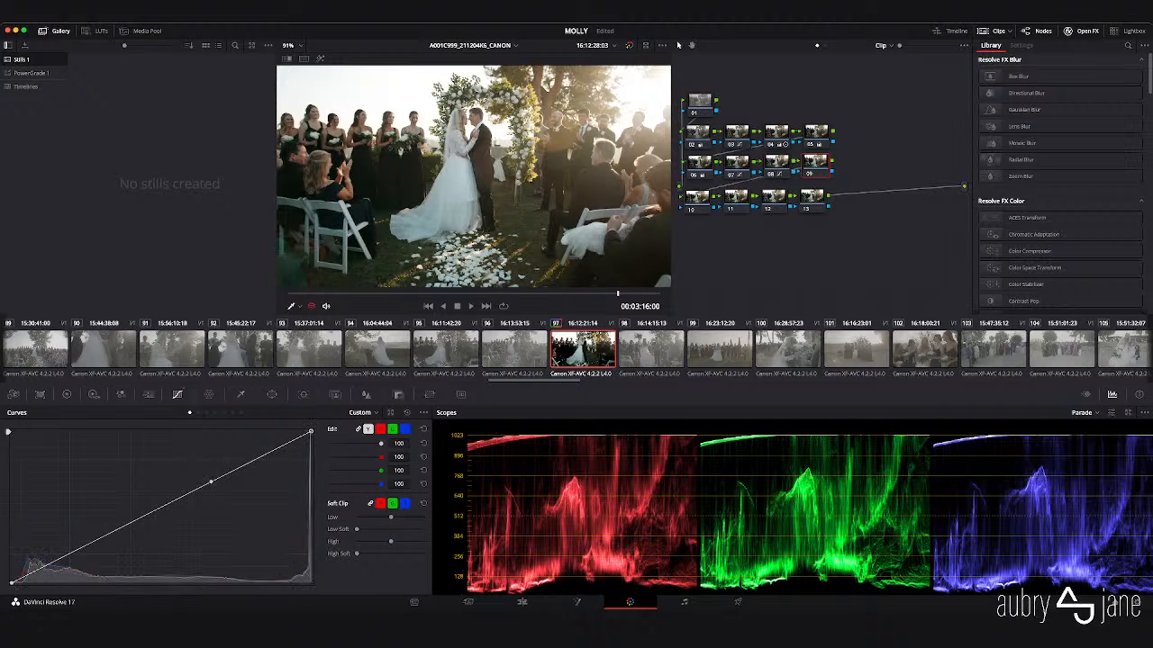
{"action": "left_click_drag", "start_coordinate": [210, 481], "coordinate": [203, 466]}
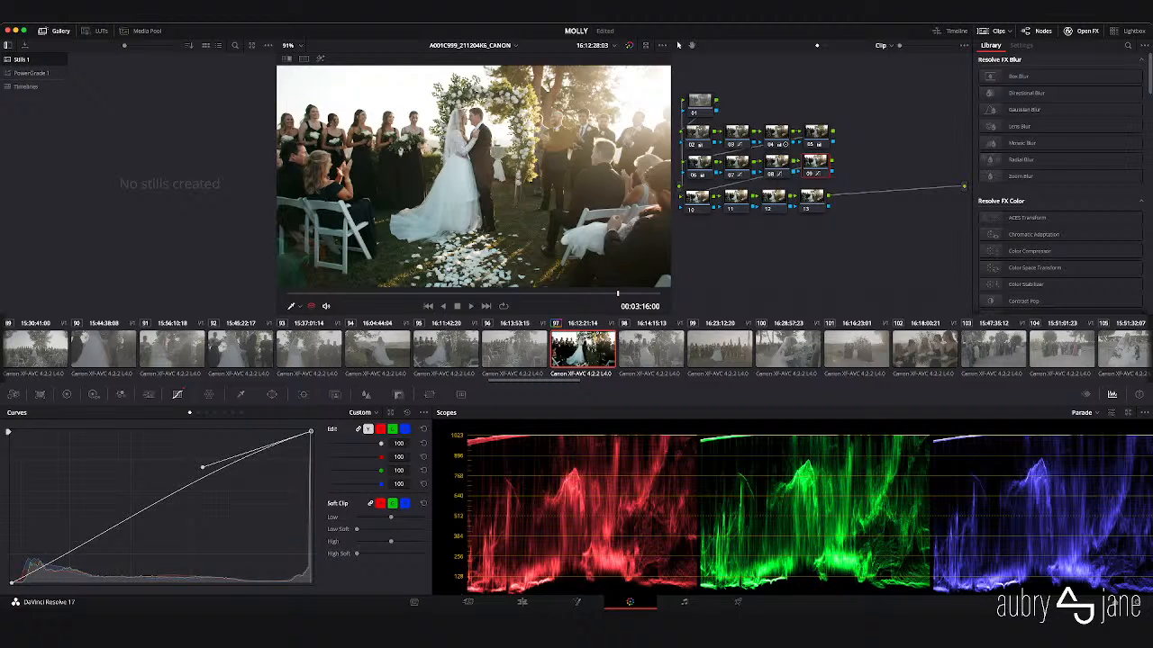
{"action": "key", "text": "super+d"}
{"action": "key", "text": "super+d"}
- Apply the Resolve FX Glow effect to node 10 and reduce its opacity to 0.046
{"action": "left_click", "coordinate": [697, 198]}
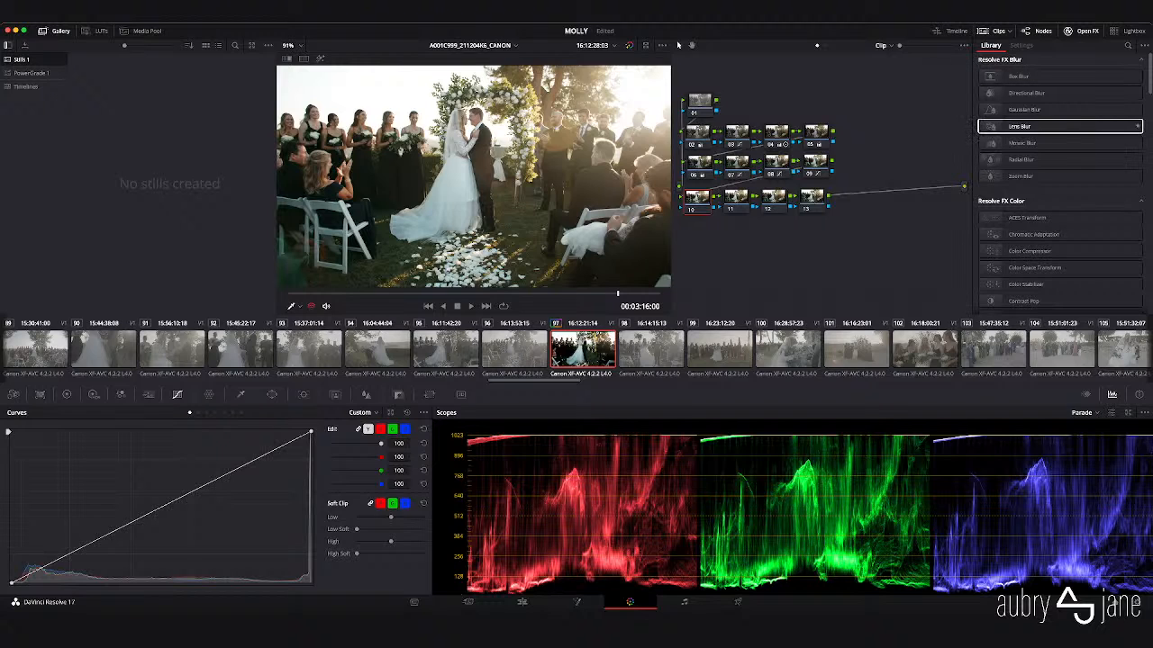
{"action": "scroll", "coordinate": [1058, 128], "scroll_direction": "down", "scroll_amount": 6}
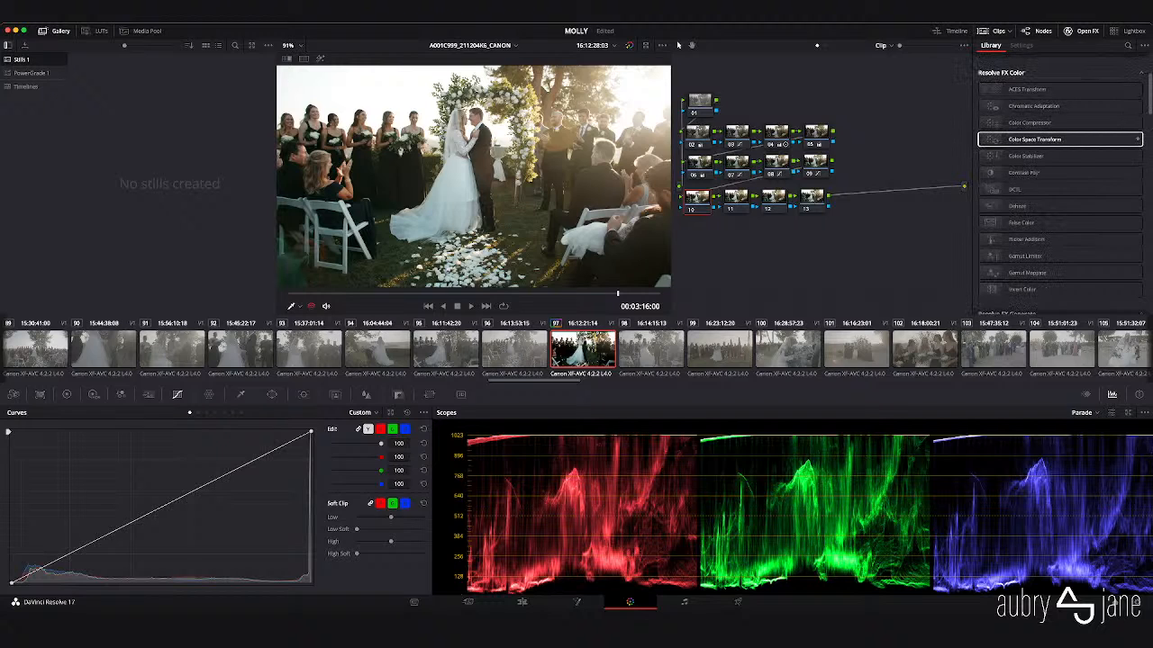
{"action": "scroll", "coordinate": [1059, 135], "scroll_direction": "down", "scroll_amount": 3}
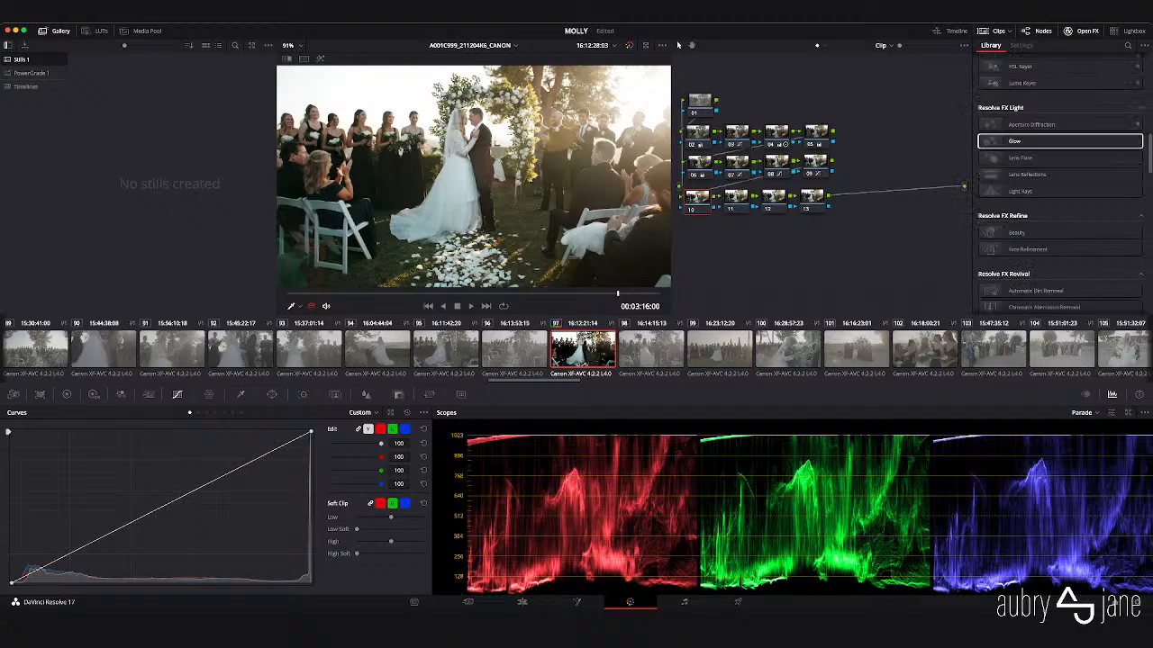
{"action": "left_click", "coordinate": [1060, 138]}
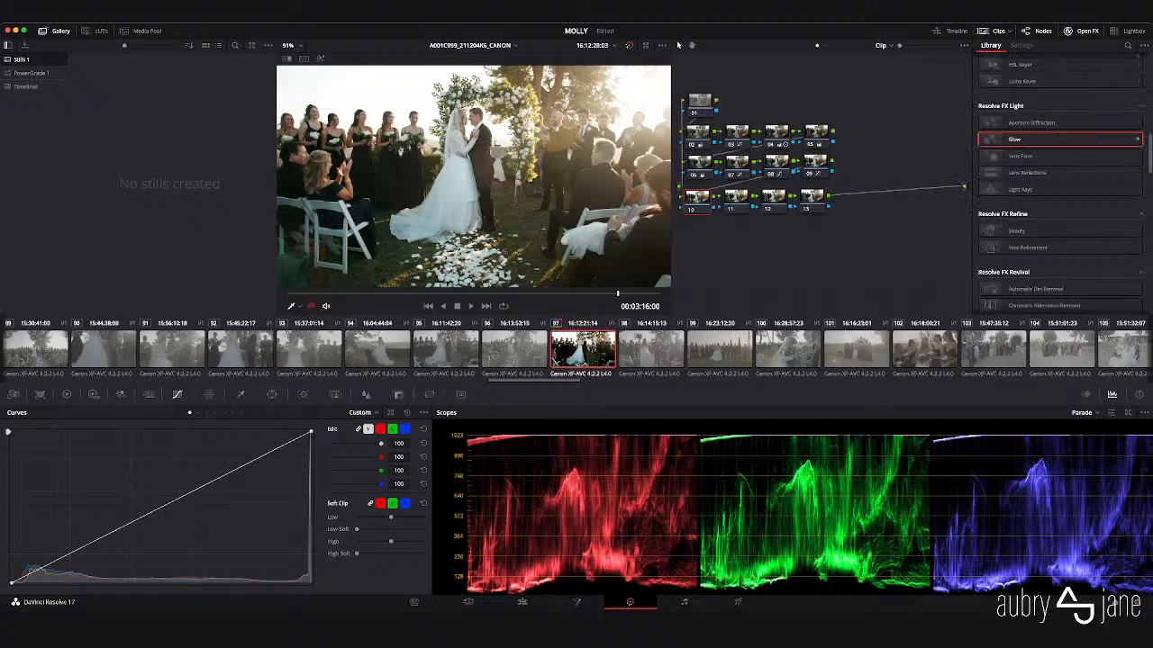
{"action": "left_click_drag", "start_coordinate": [1060, 138], "coordinate": [698, 199]}
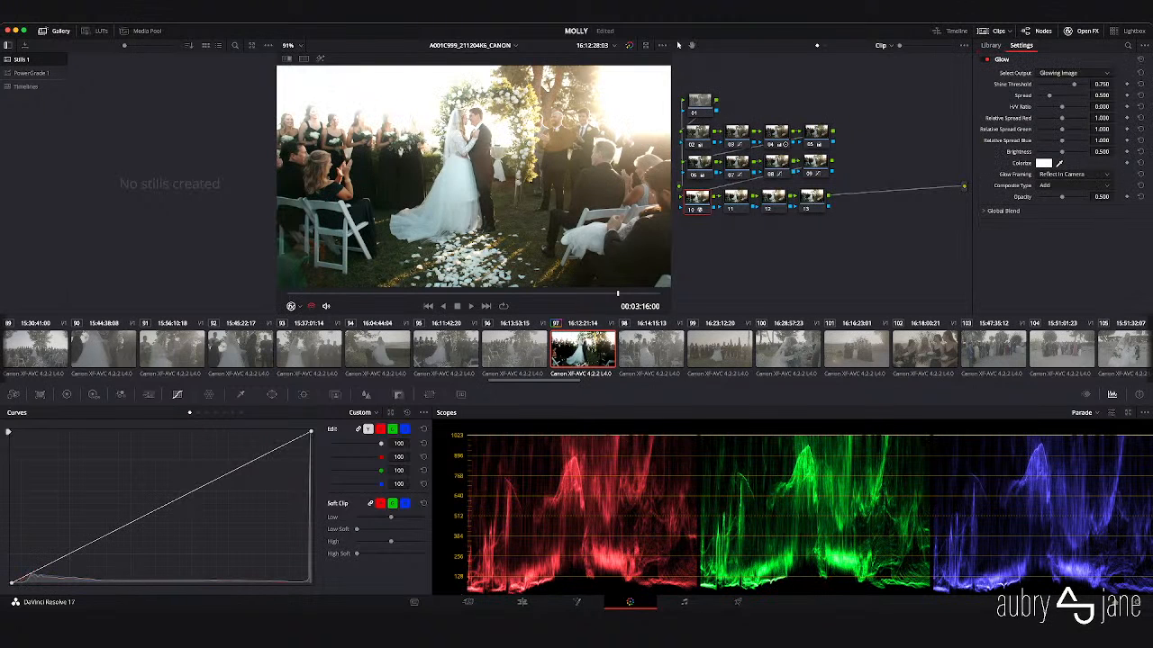
{"action": "left_click_drag", "start_coordinate": [1100, 196], "coordinate": [1044, 196]}
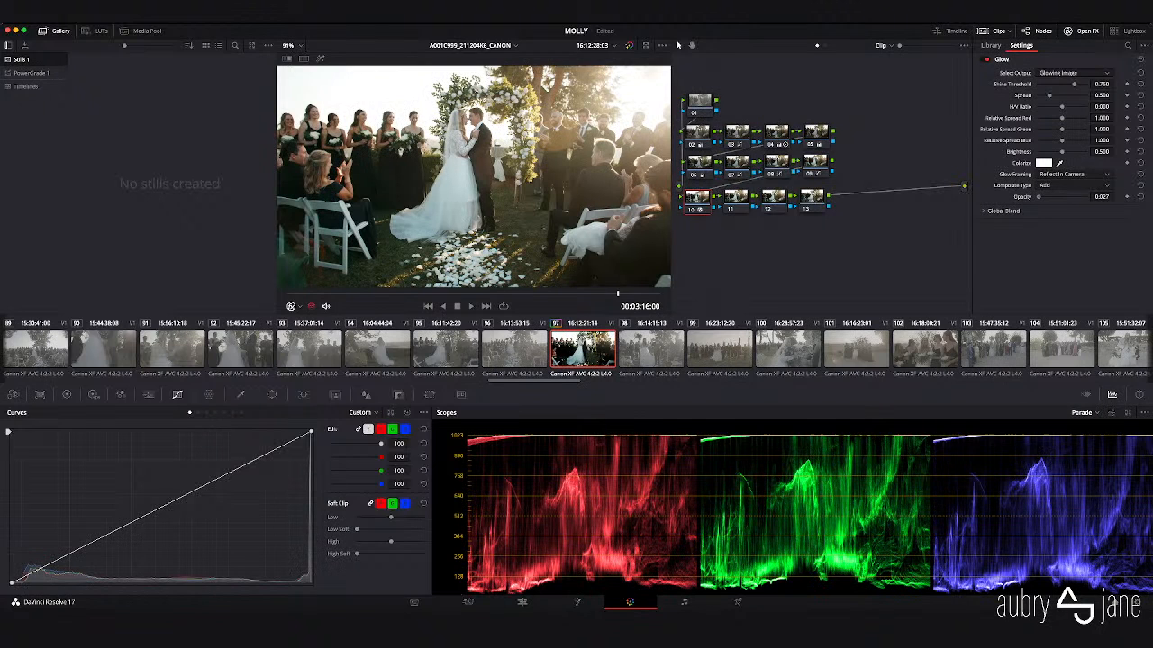
{"action": "left_click_drag", "start_coordinate": [1100, 196], "coordinate": [1117, 196]}
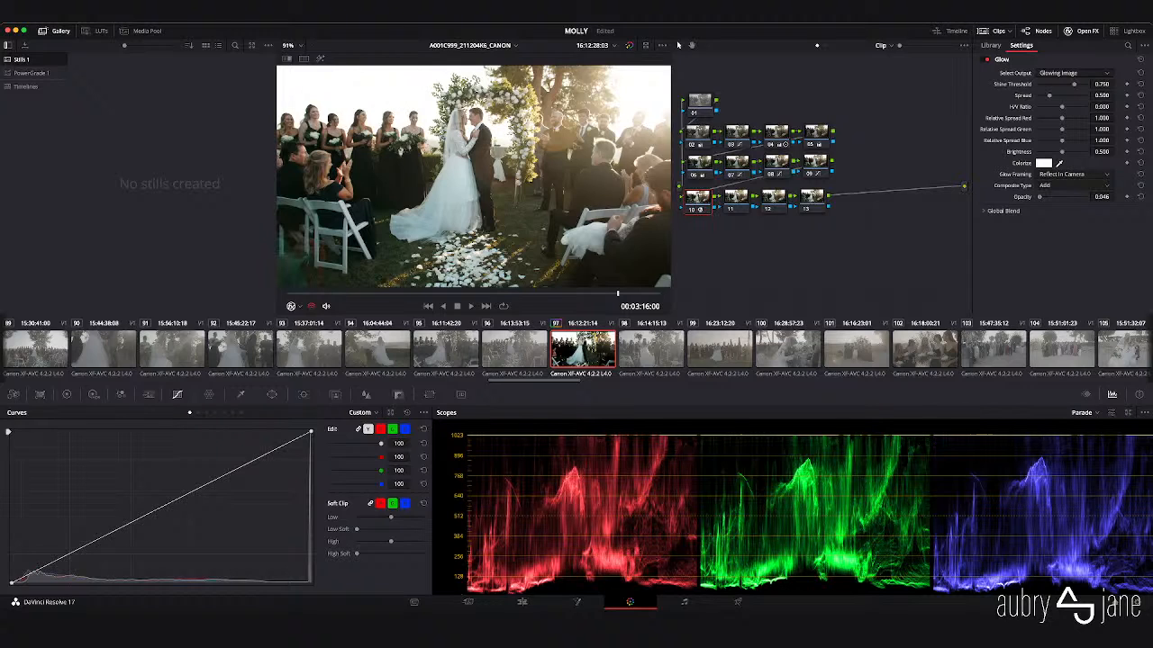
- Try the Resolve FX Glow effect on node 11 and adjust its spread
{"action": "left_click", "coordinate": [736, 198]}
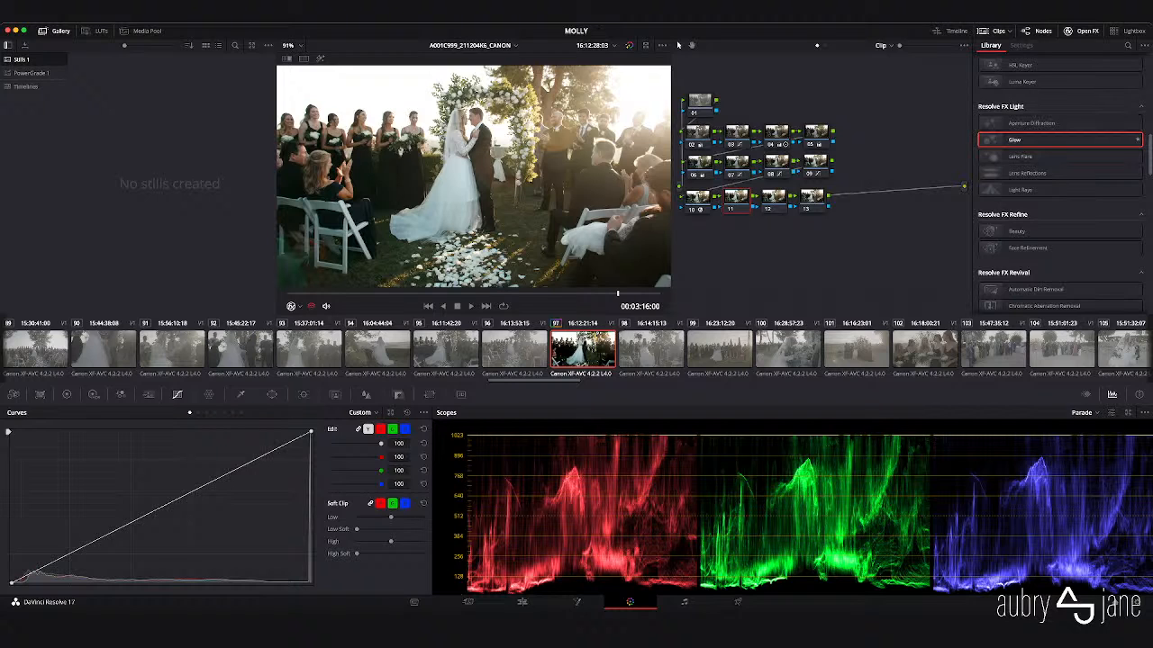
{"action": "double_click", "coordinate": [1013, 140]}
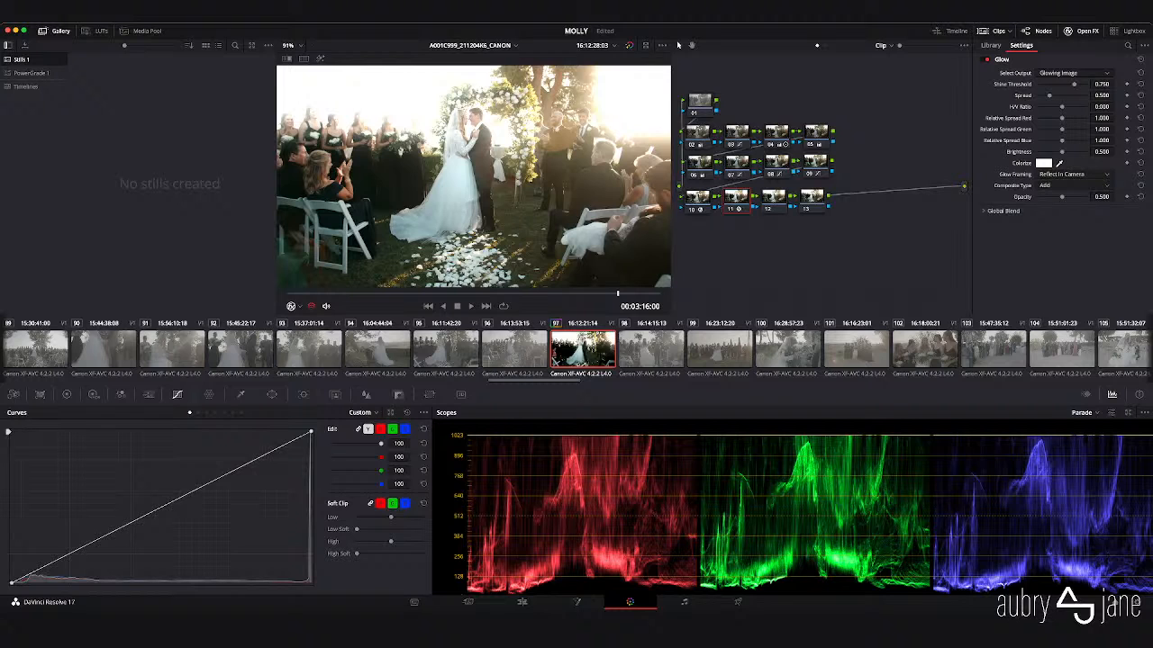
{"action": "mouse_move", "coordinate": [1048, 95]}
{"action": "left_mouse_down"}
{"action": "mouse_move", "coordinate": [1036, 95]}
{"action": "mouse_move", "coordinate": [1087, 83]}
{"action": "mouse_move", "coordinate": [1042, 84]}
{"action": "mouse_move", "coordinate": [1086, 83]}
{"action": "mouse_move", "coordinate": [1085, 95]}
{"action": "mouse_move", "coordinate": [1036, 84]}
{"action": "left_mouse_up"}
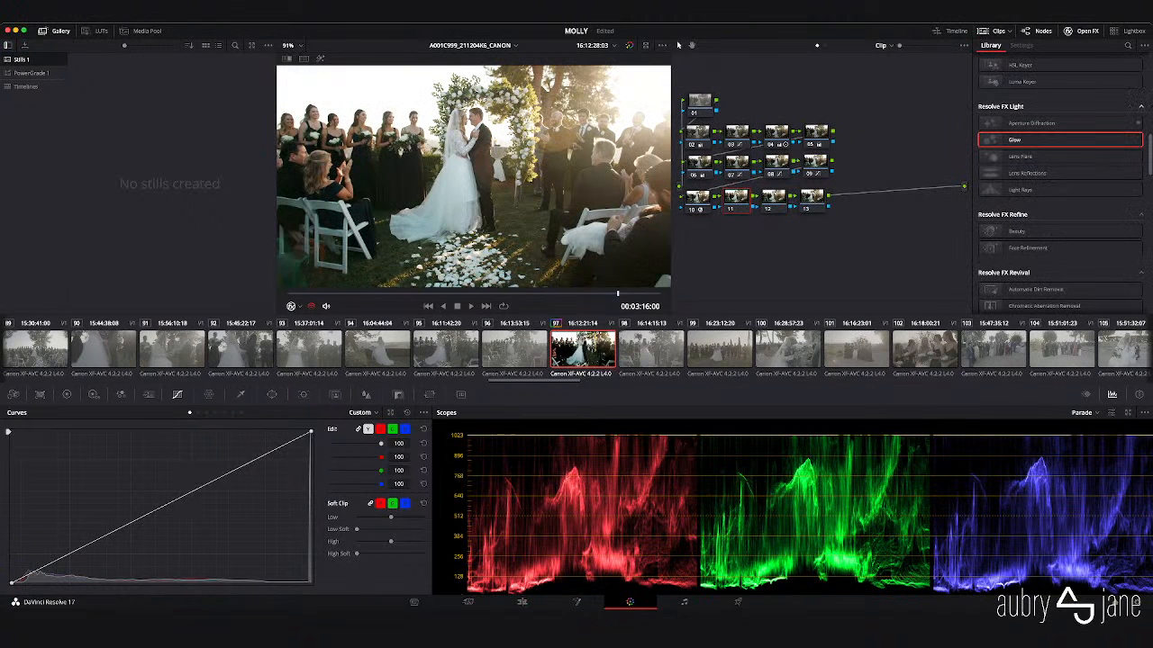
- Sharpen the image on node 11 by setting the linked blur radius to 0.45
{"action": "left_click", "coordinate": [272, 394]}
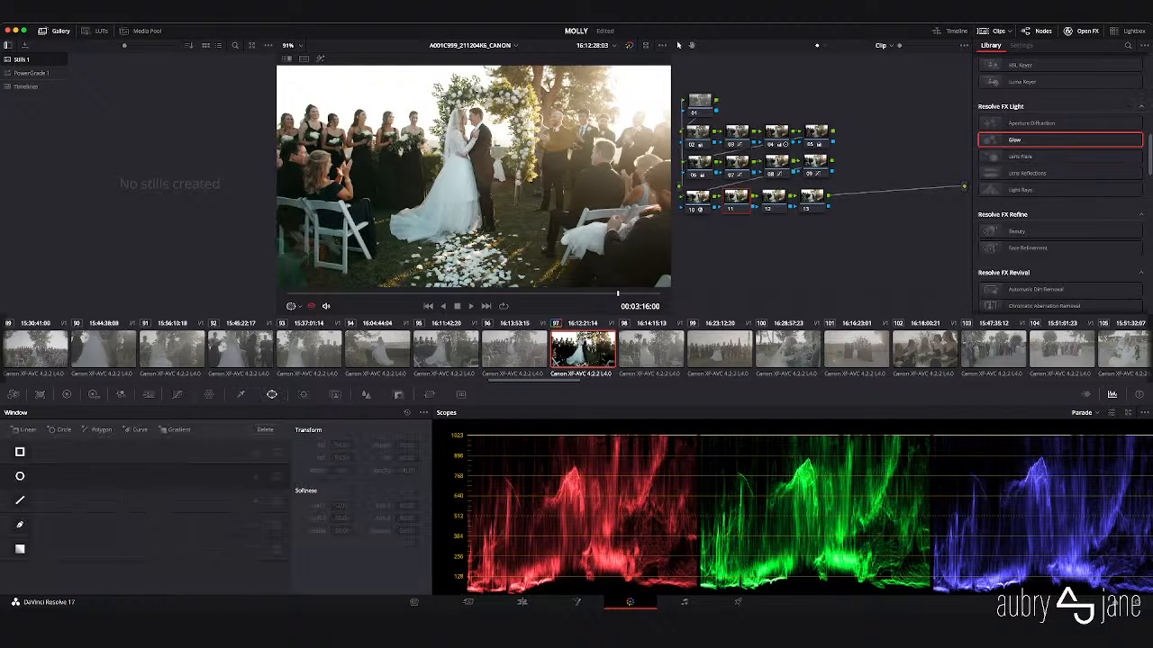
{"action": "left_click", "coordinate": [365, 395]}
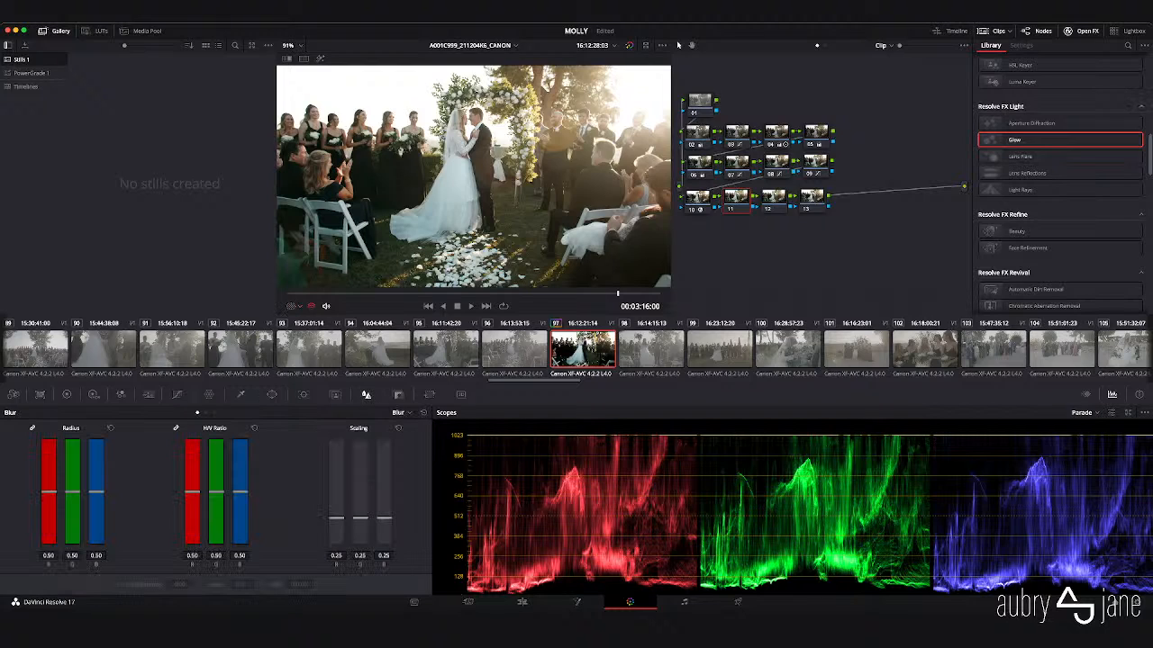
{"action": "left_click_drag", "start_coordinate": [72, 491], "coordinate": [72, 497]}
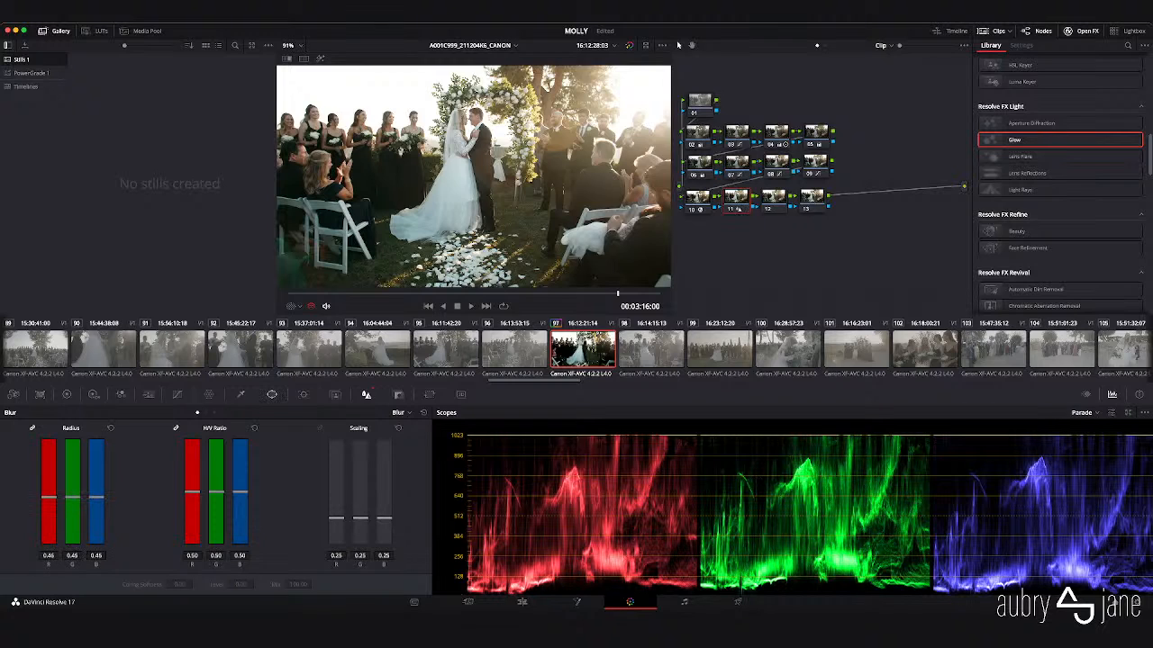
- Add a circular window on node 12 around the couple with size about 44.14 and aspect about 55.84
{"action": "left_click", "coordinate": [150, 395]}
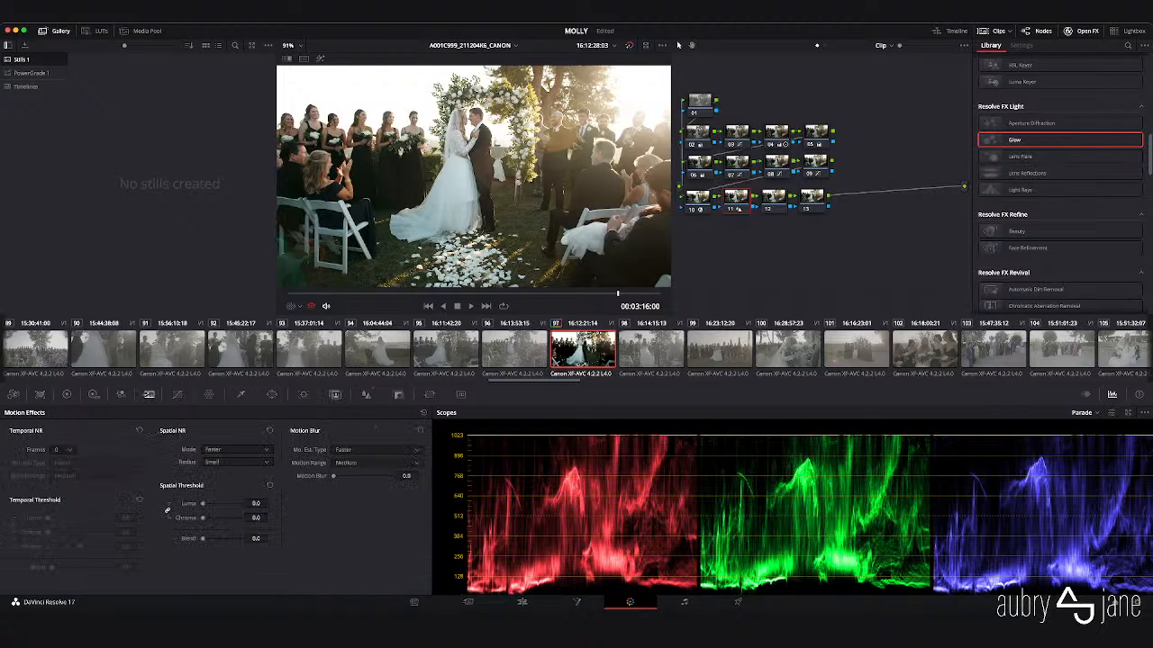
{"action": "left_click", "coordinate": [272, 394]}
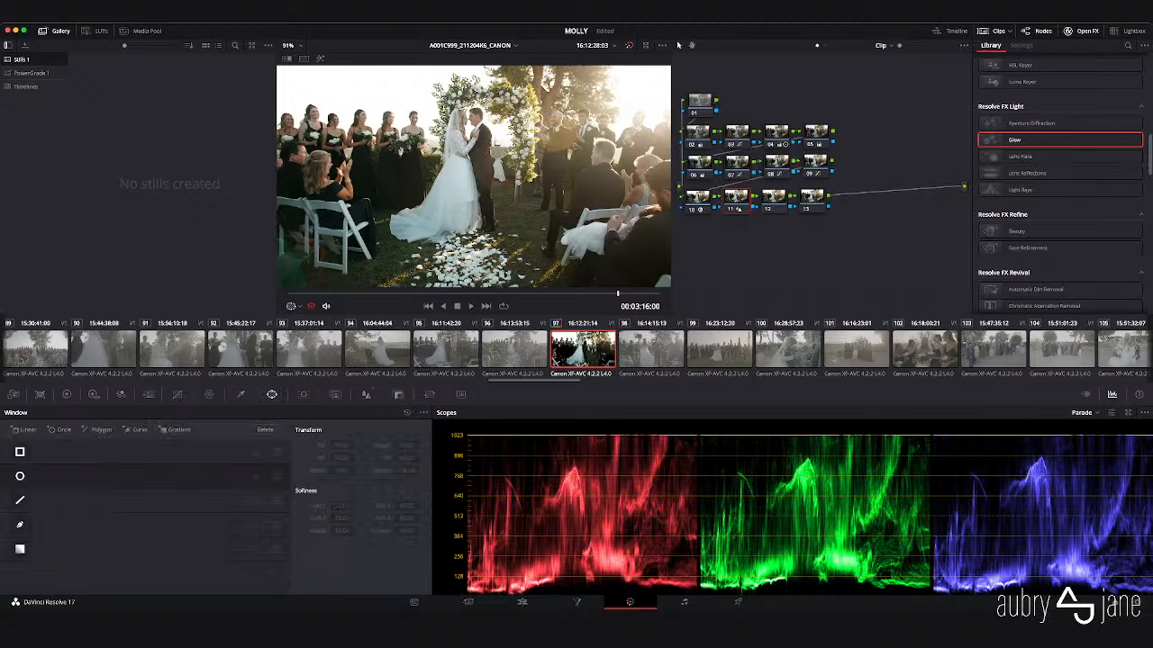
{"action": "left_click", "coordinate": [773, 198]}
{"action": "left_click", "coordinate": [20, 475]}
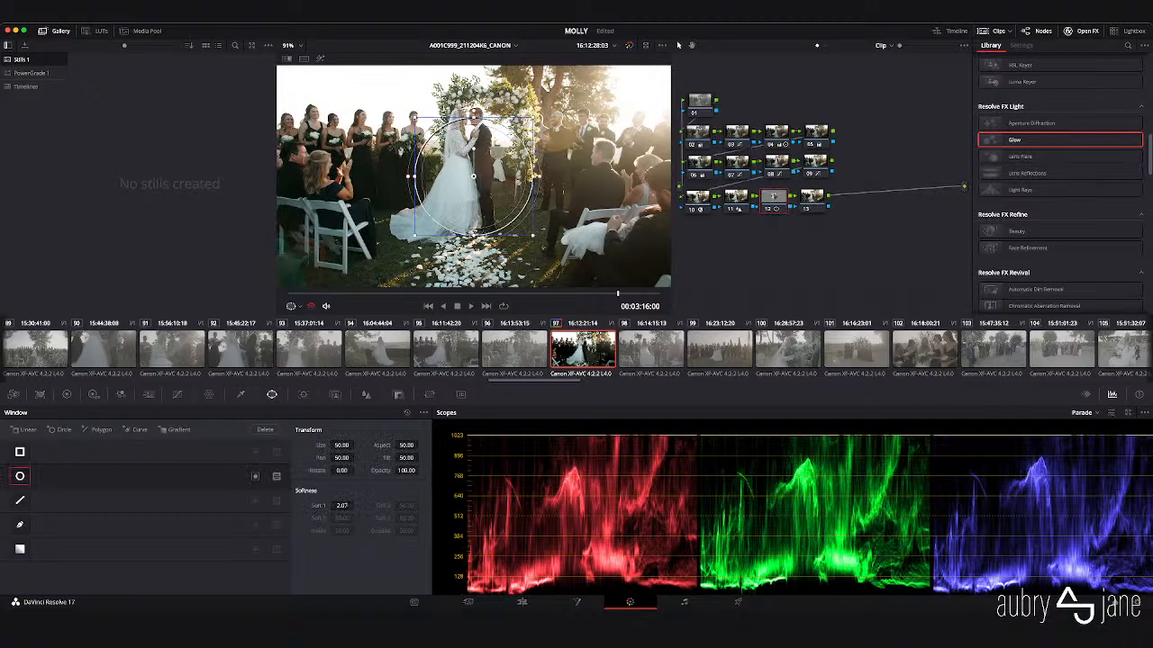
{"action": "left_click_drag", "start_coordinate": [532, 236], "coordinate": [577, 280]}
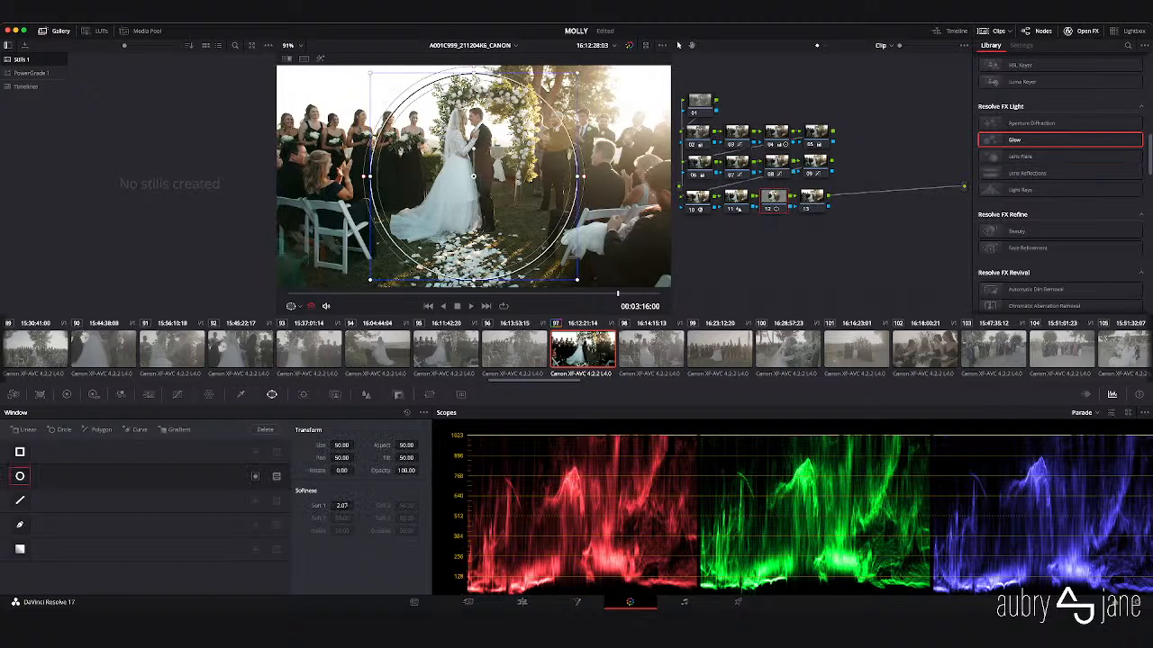
{"action": "left_click_drag", "start_coordinate": [474, 280], "coordinate": [474, 267]}
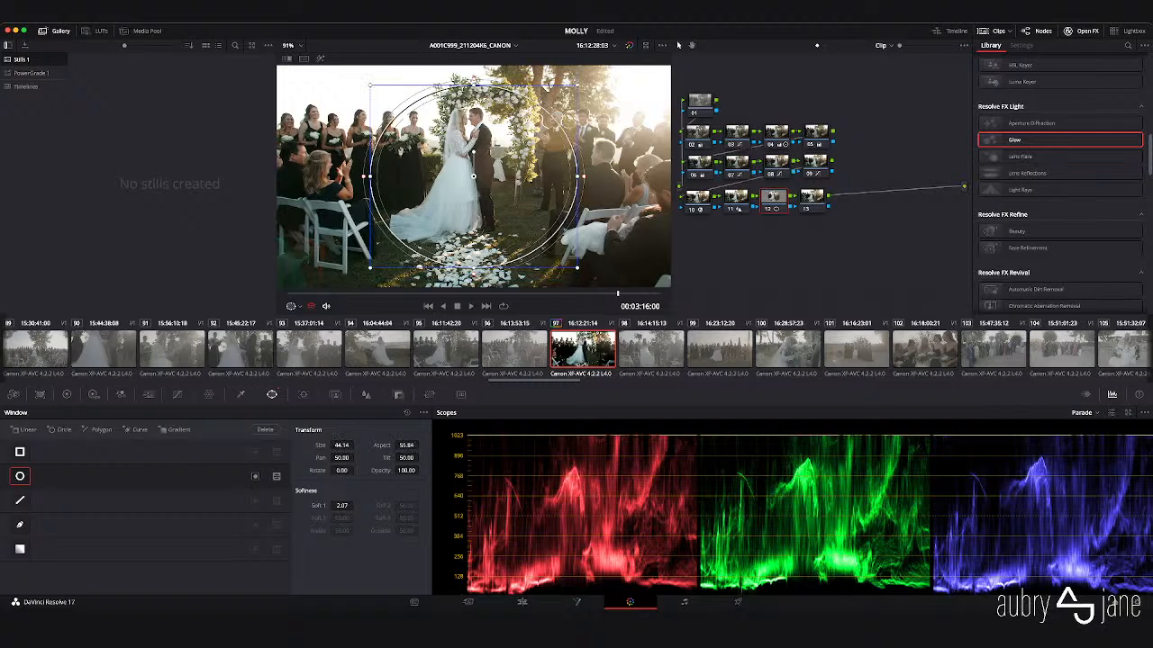
- Soften node 12's circular window to about 51.74 and invert it so the grade affects the area outside
{"action": "left_click_drag", "start_coordinate": [583, 177], "coordinate": [679, 177]}
{"action": "left_click_drag", "start_coordinate": [343, 506], "coordinate": [356, 505]}
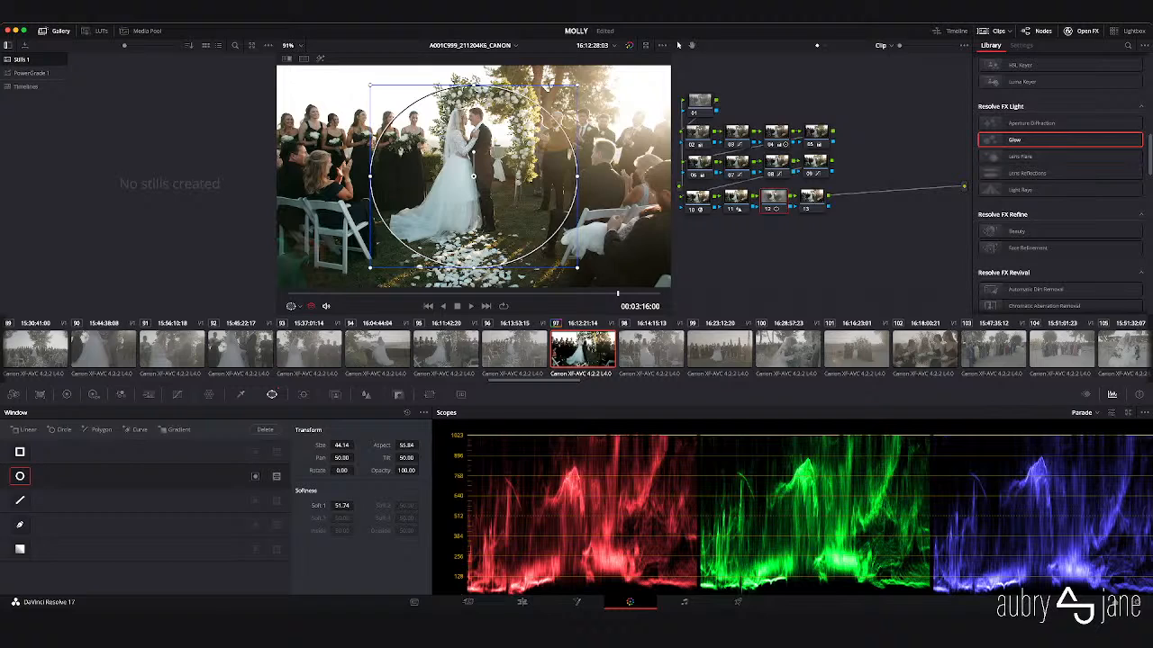
{"action": "left_click", "coordinate": [20, 476]}
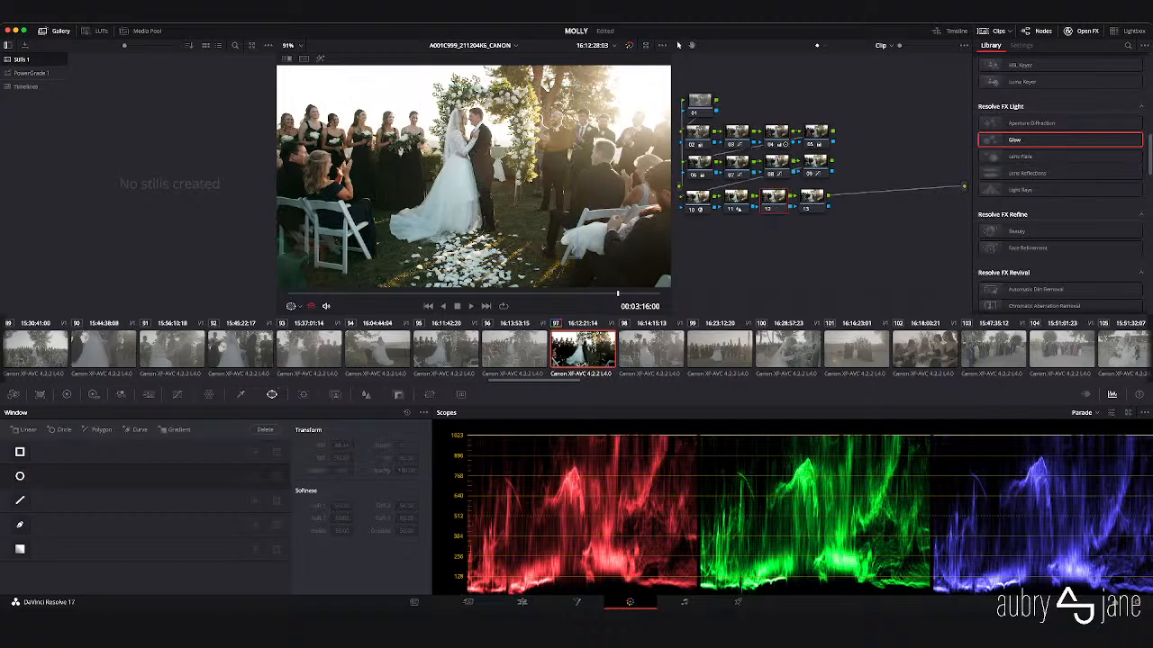
{"action": "left_click", "coordinate": [19, 476]}
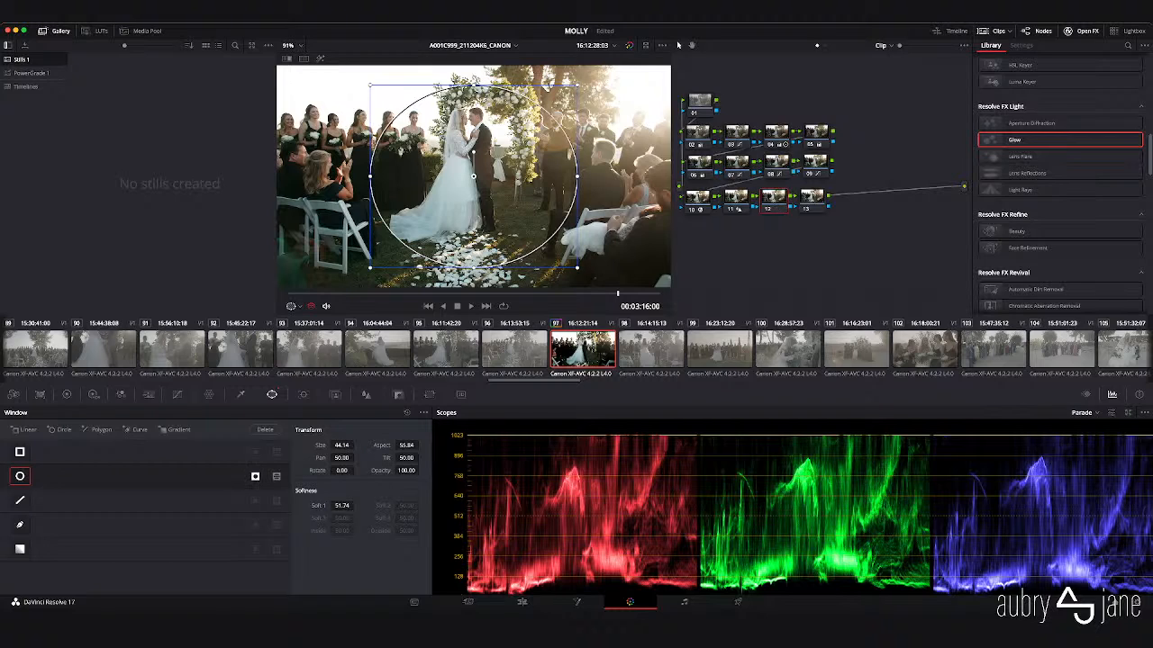
- On node 12, pull the middle of the custom curve slightly down to darken the frame edges, and compare with the node disabled
{"action": "left_click", "coordinate": [177, 395]}
{"action": "left_click_drag", "start_coordinate": [173, 501], "coordinate": [210, 567]}
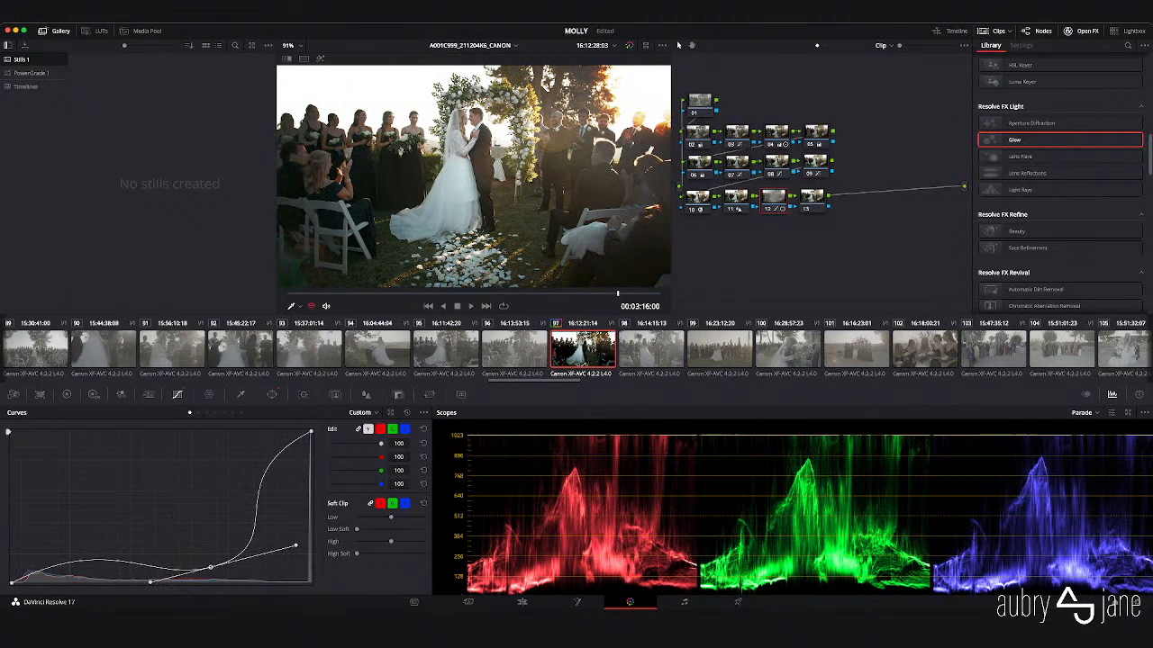
{"action": "key", "text": "super+z"}
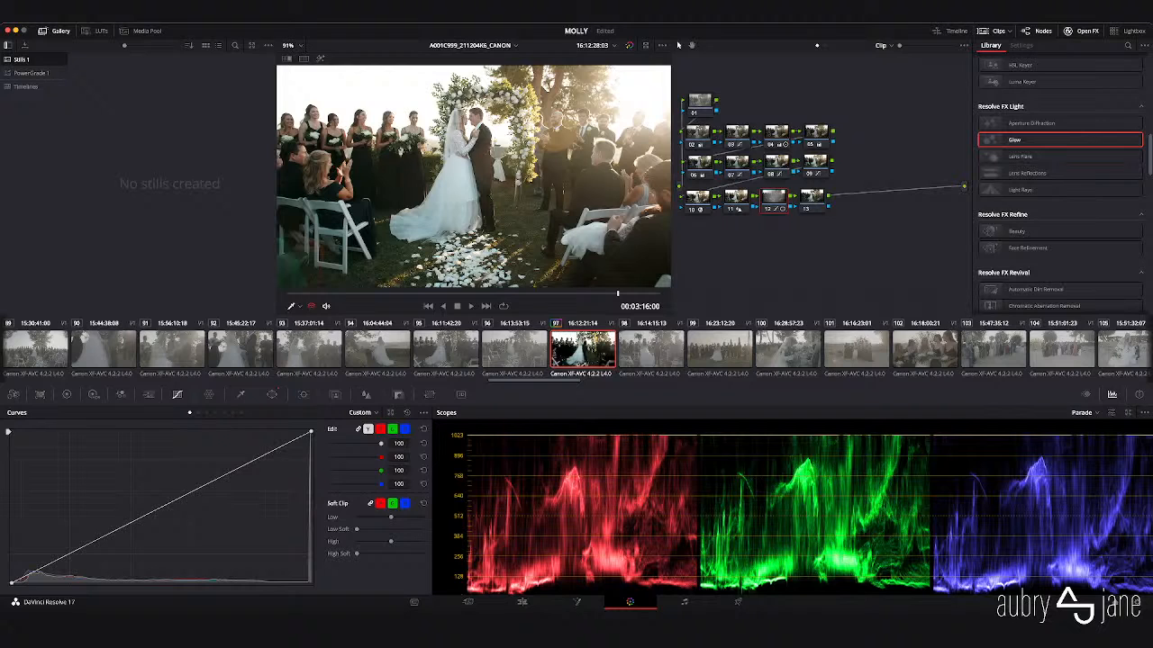
{"action": "mouse_move", "coordinate": [161, 507]}
{"action": "left_mouse_down"}
{"action": "mouse_move", "coordinate": [171, 524]}
{"action": "mouse_move", "coordinate": [143, 509]}
{"action": "mouse_move", "coordinate": [169, 514]}
{"action": "mouse_move", "coordinate": [156, 498]}
{"action": "mouse_move", "coordinate": [171, 510]}
{"action": "left_mouse_up"}
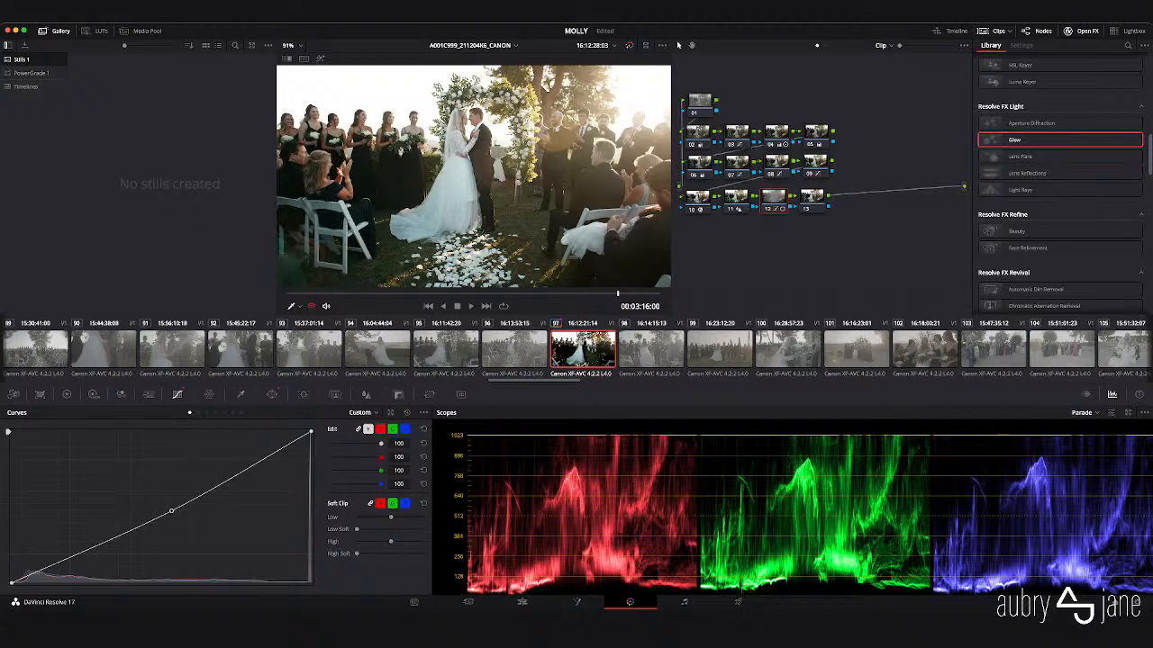
{"action": "key", "text": "super+d"}
{"action": "key", "text": "super+d"}
- Qualify the skin tones on node 13 with the HSL picker, highlight the selection, and set the matte's blur radius to 42.1
{"action": "left_click", "coordinate": [813, 196]}
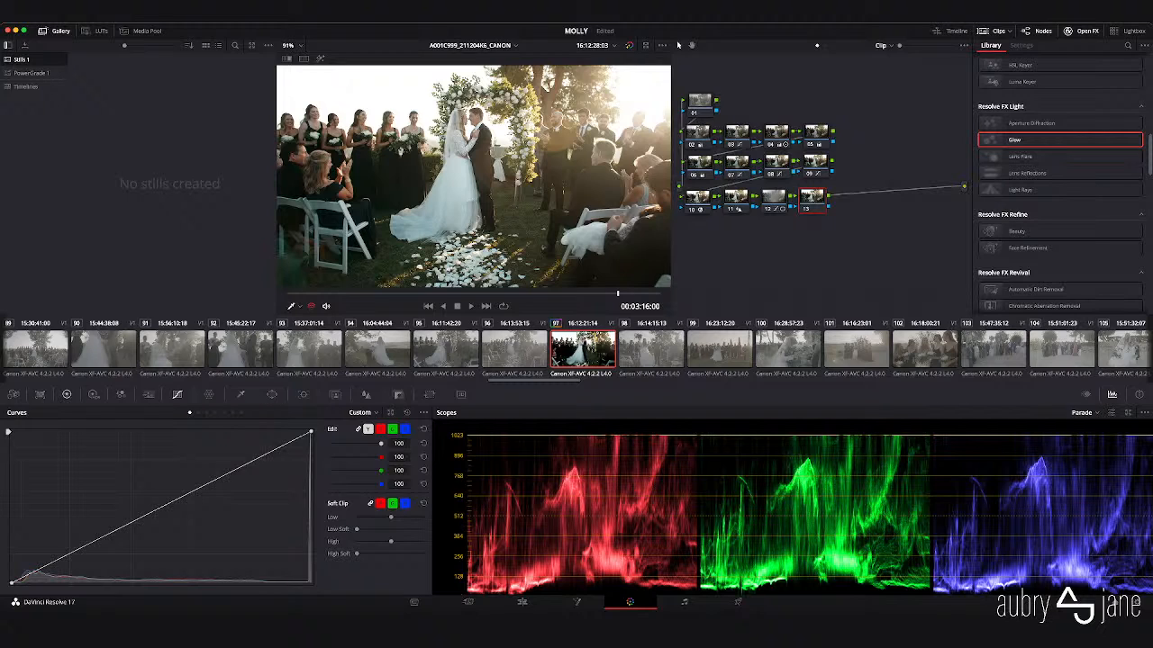
{"action": "left_click", "coordinate": [240, 394]}
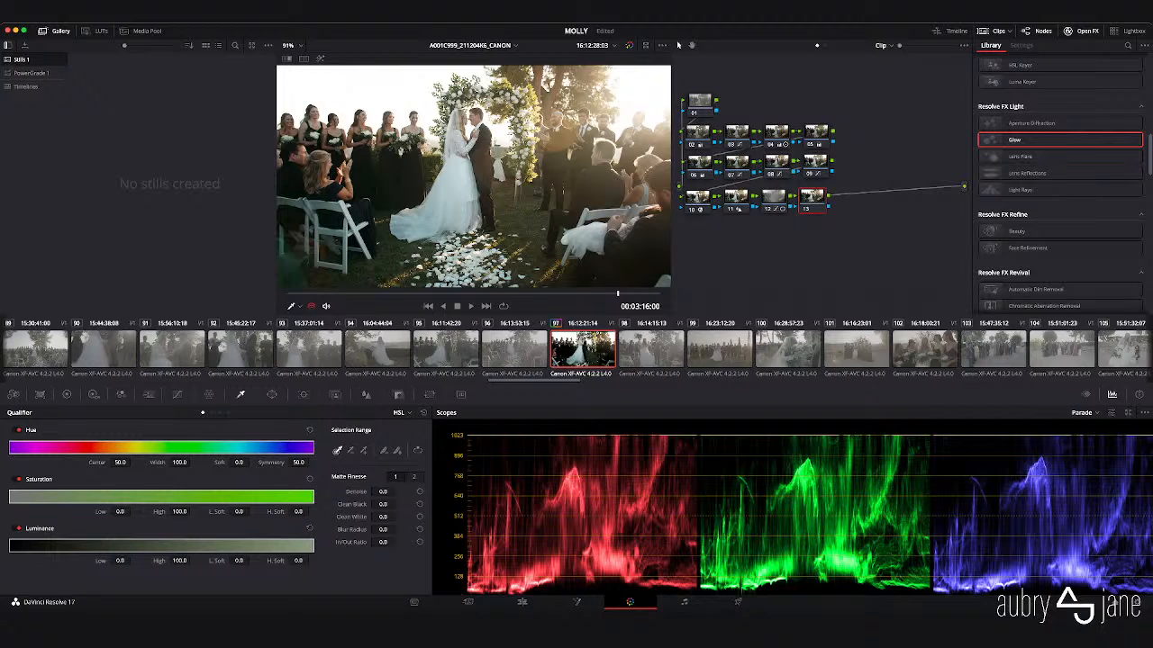
{"action": "left_click", "coordinate": [450, 184]}
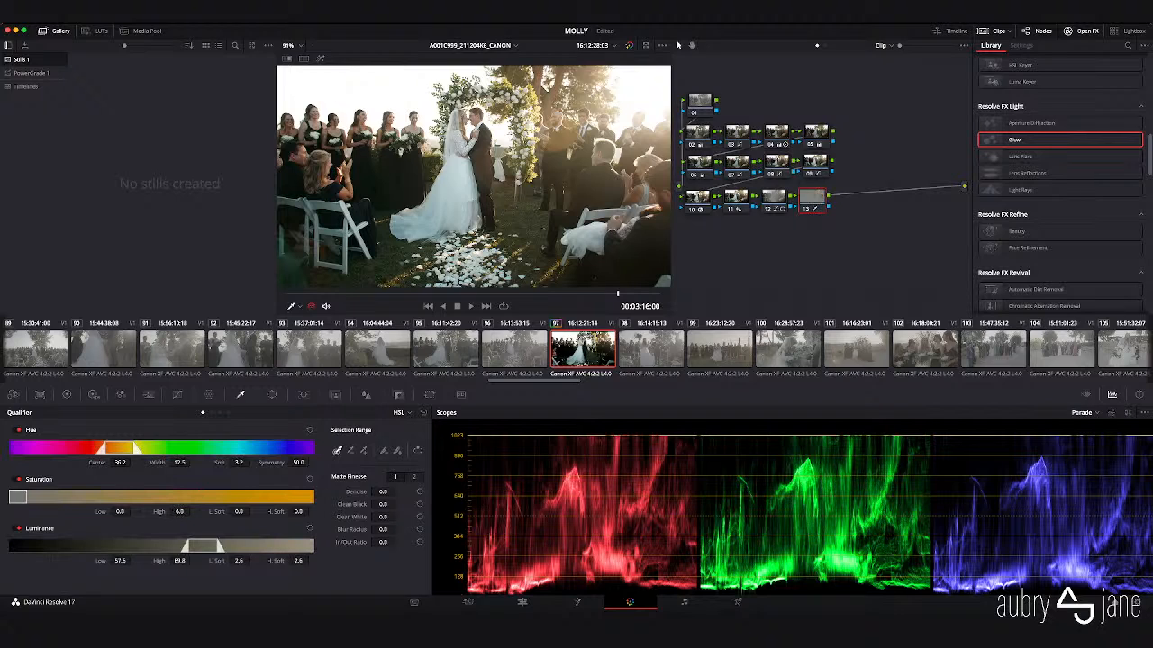
{"action": "key", "text": "shift+h"}
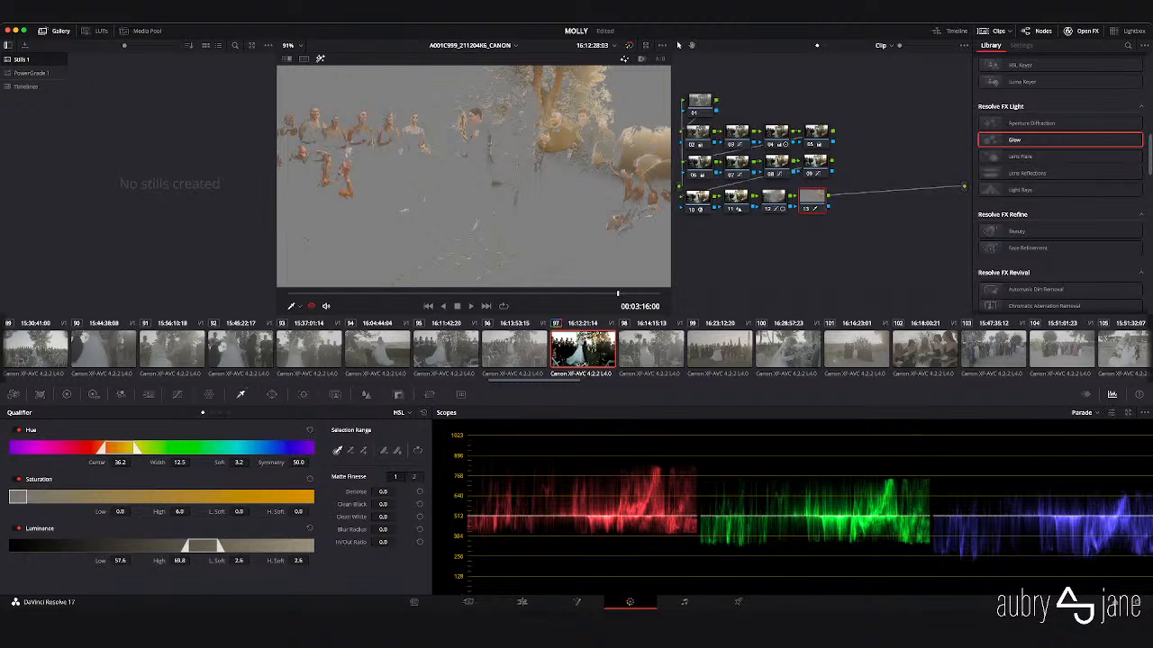
{"action": "left_click_drag", "start_coordinate": [398, 529], "coordinate": [471, 529]}
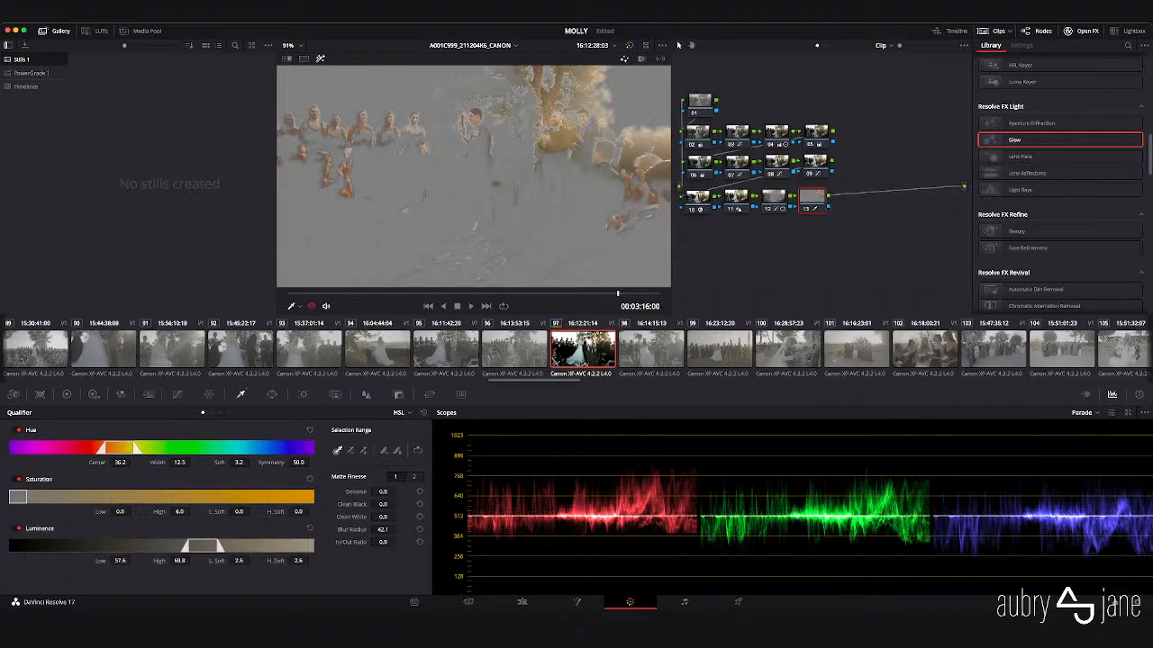
- In node 13's Log primaries, set Mid Detail to -18.50 to soften the skin, and compare with the node disabled
{"action": "left_click", "coordinate": [67, 395]}
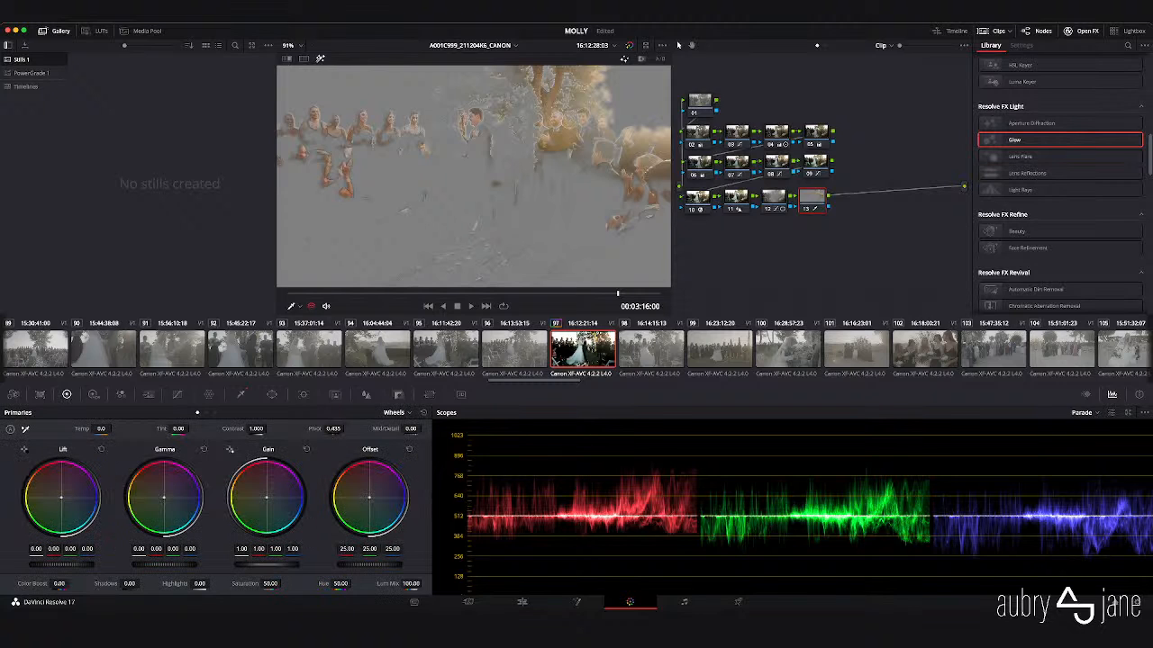
{"action": "left_click", "coordinate": [214, 412]}
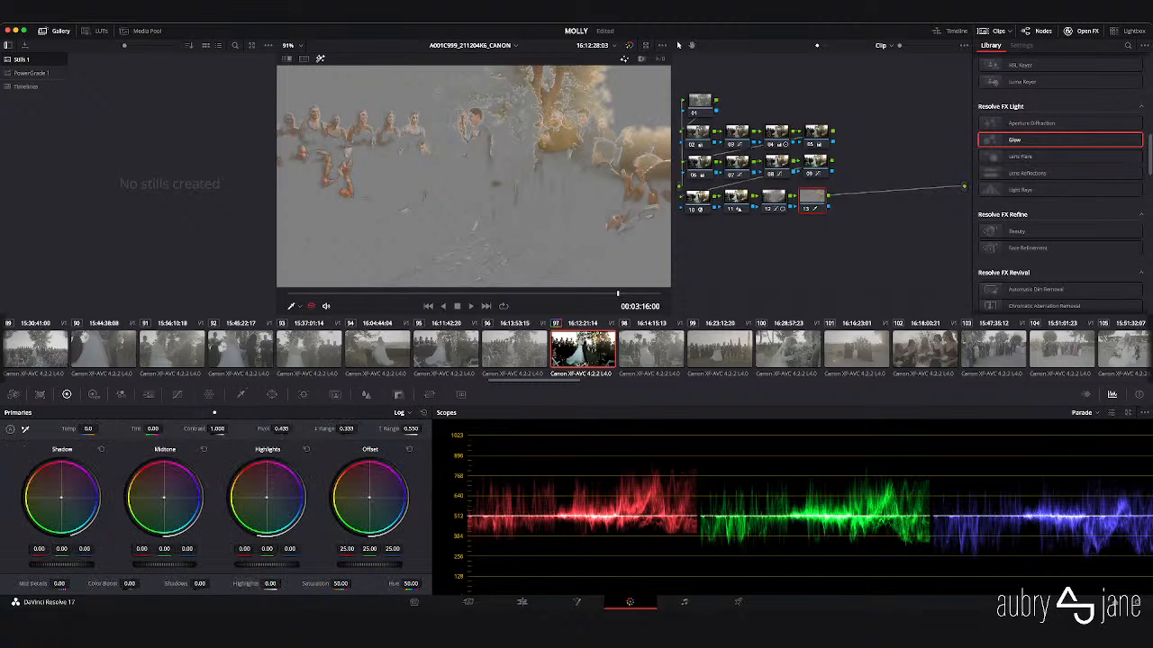
{"action": "mouse_move", "coordinate": [59, 583]}
{"action": "left_mouse_down"}
{"action": "mouse_move", "coordinate": [49, 584]}
{"action": "mouse_move", "coordinate": [72, 584]}
{"action": "left_mouse_up"}
{"action": "key", "text": "super+d"}
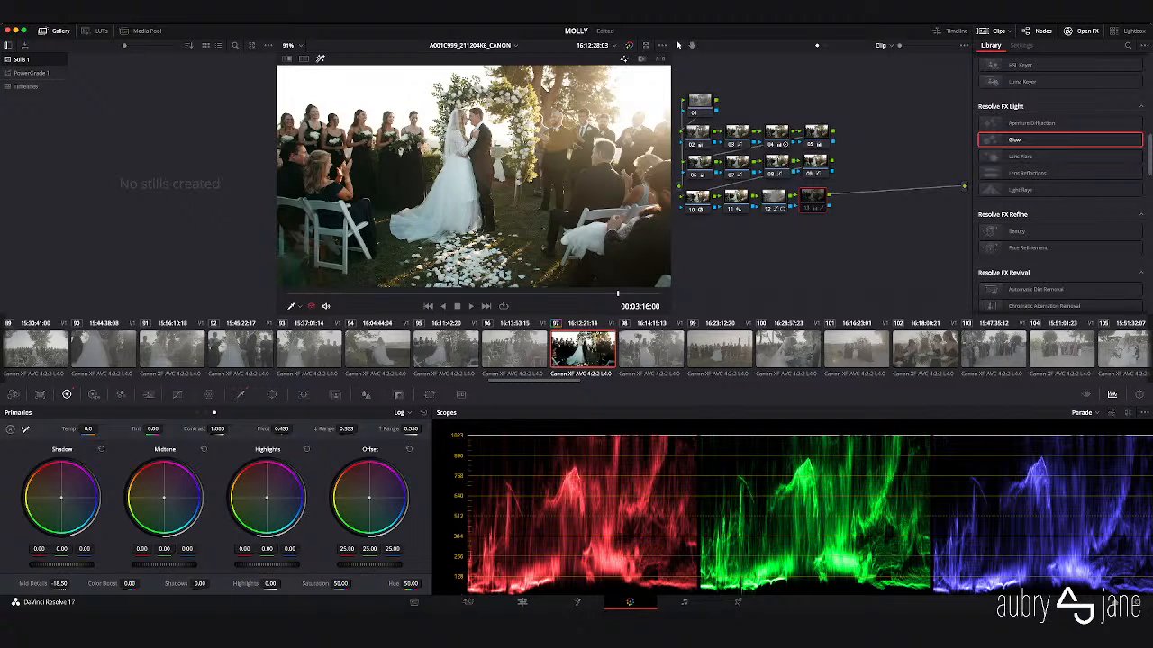
{"action": "key", "text": "super+d"}
{"action": "key", "text": "super+d"}
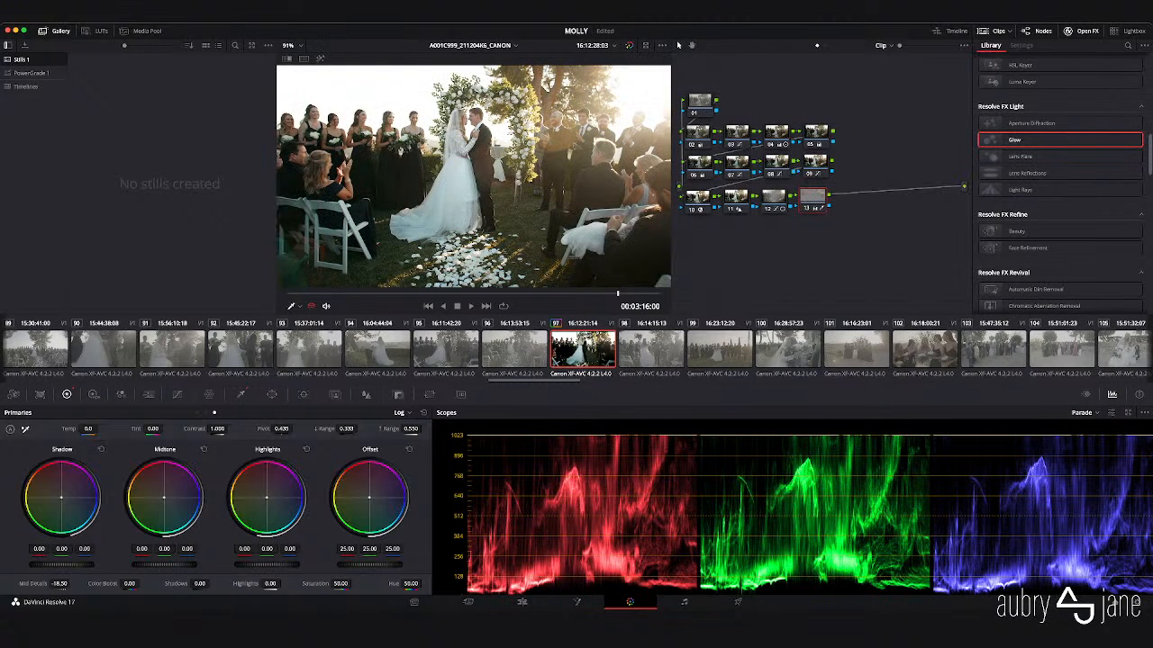
- Raise the blur radius of node 13's skin qualifier to 46.2
{"action": "left_click", "coordinate": [240, 395]}
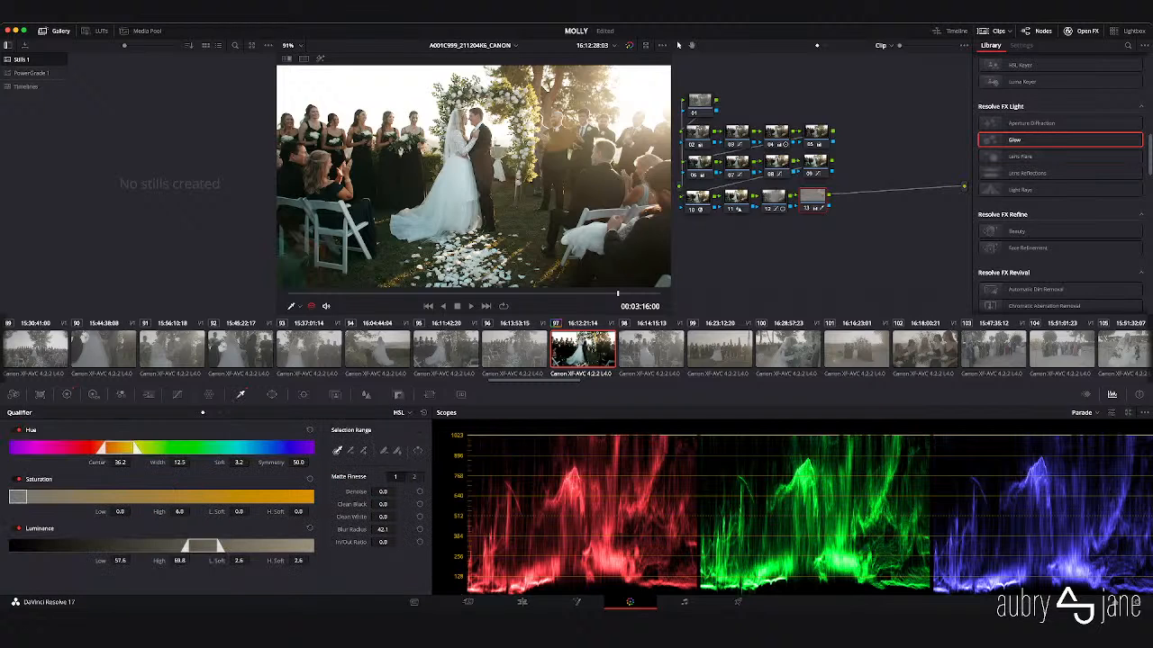
{"action": "left_click_drag", "start_coordinate": [384, 529], "coordinate": [398, 529]}
{"action": "left_click", "coordinate": [271, 394]}
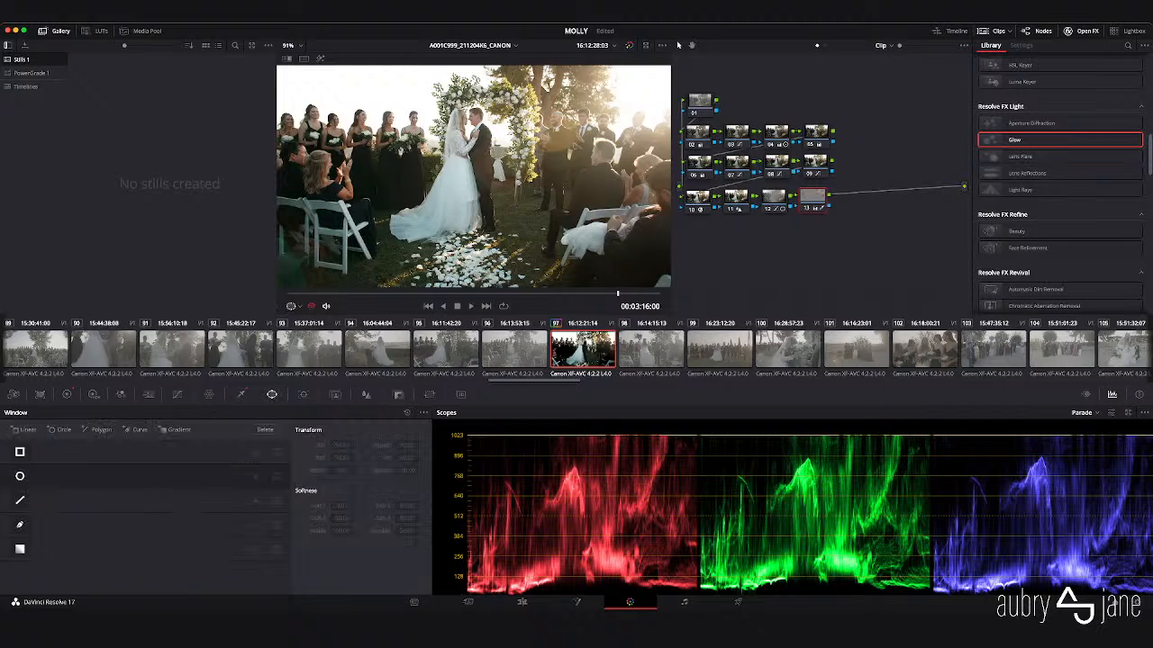
{"action": "left_click", "coordinate": [240, 395]}
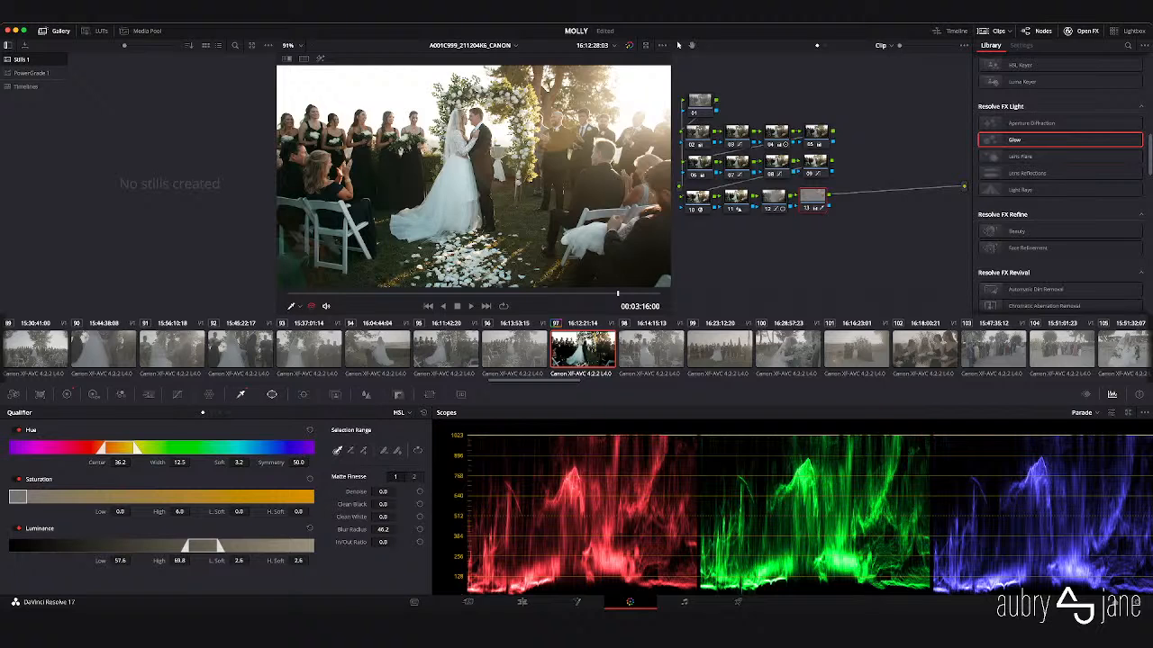
- On node 01, enable temporal noise reduction and set both the temporal motion estimation type and the spatial mode to Better
{"action": "left_click", "coordinate": [700, 102]}
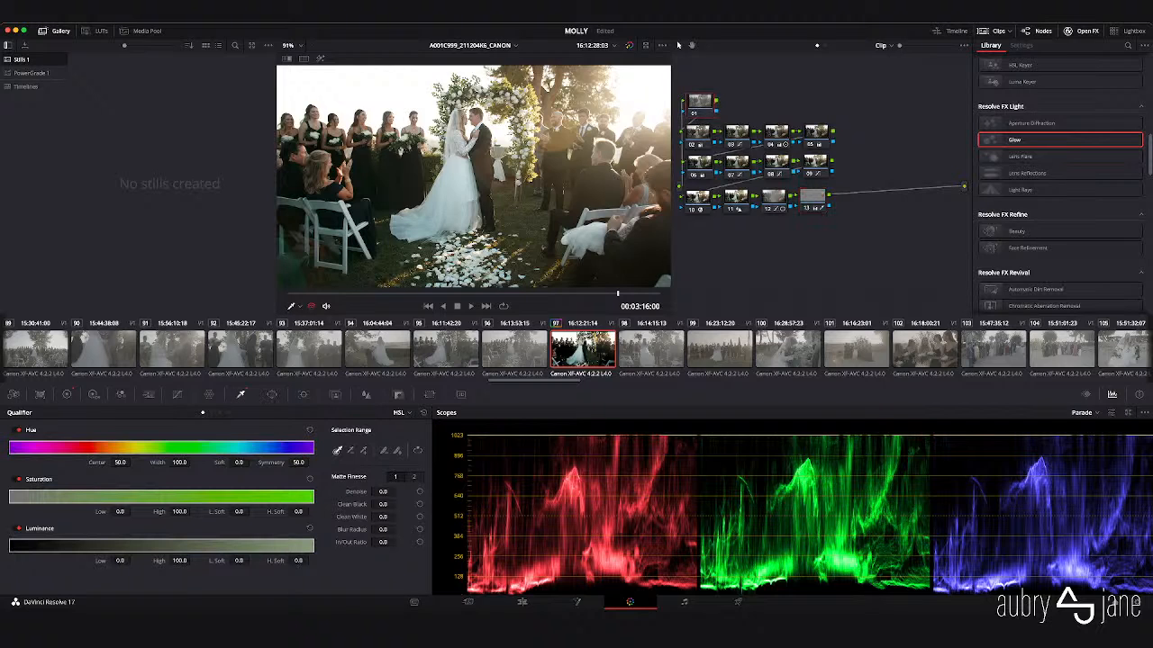
{"action": "left_click", "coordinate": [335, 394]}
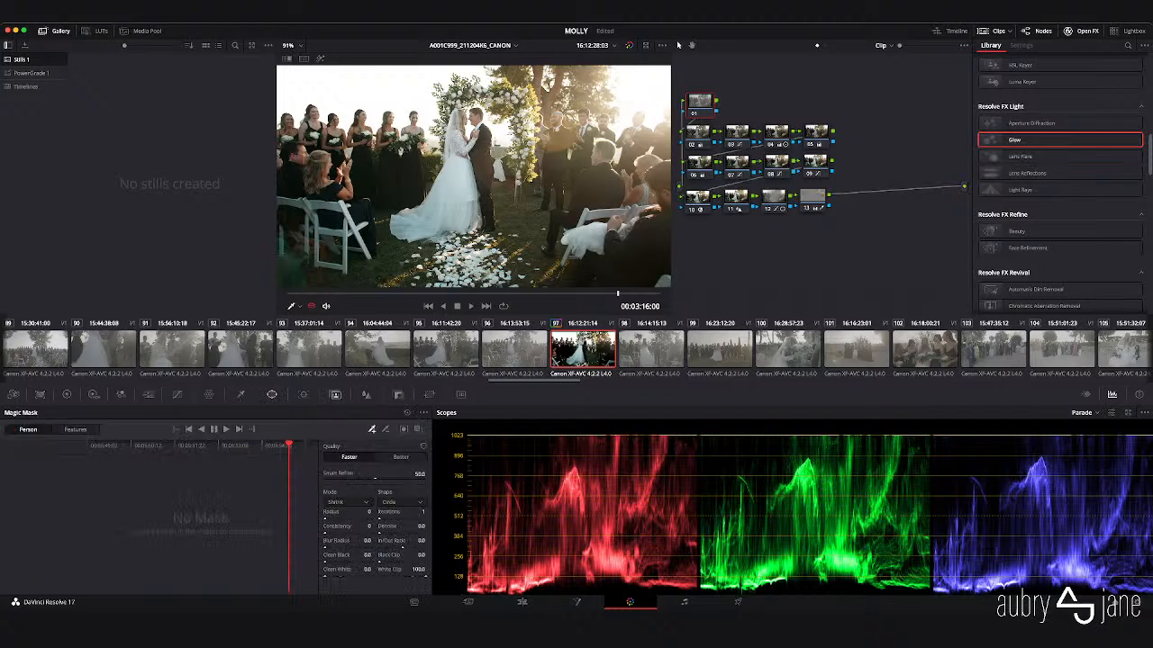
{"action": "left_click", "coordinate": [148, 394]}
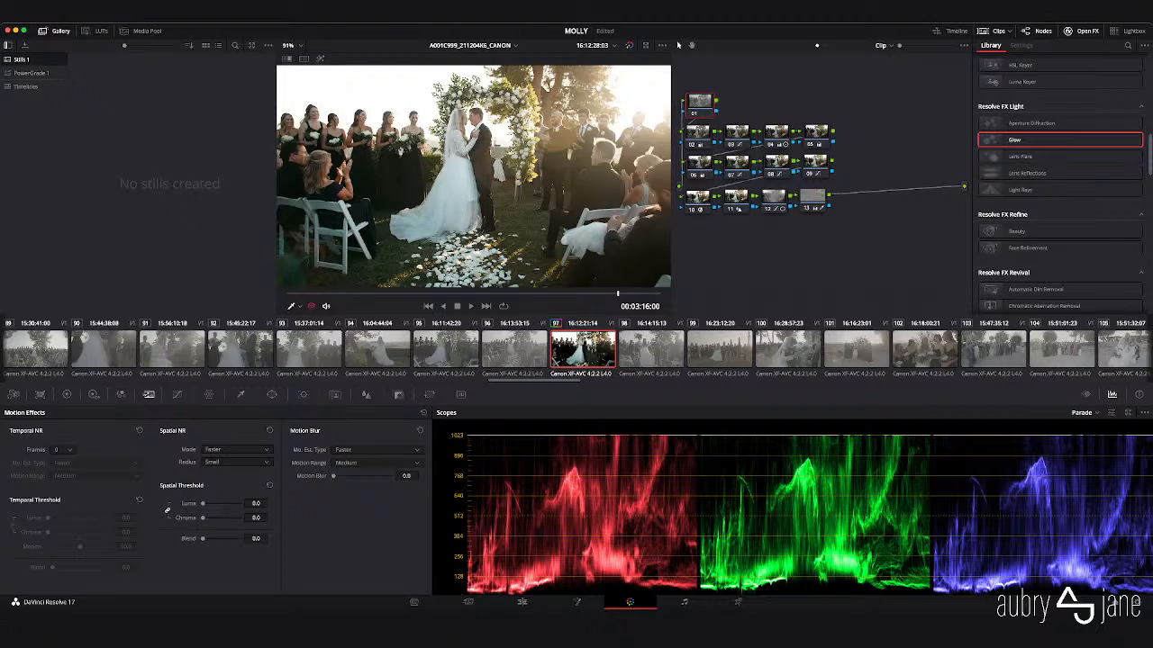
{"action": "left_click", "coordinate": [62, 487]}
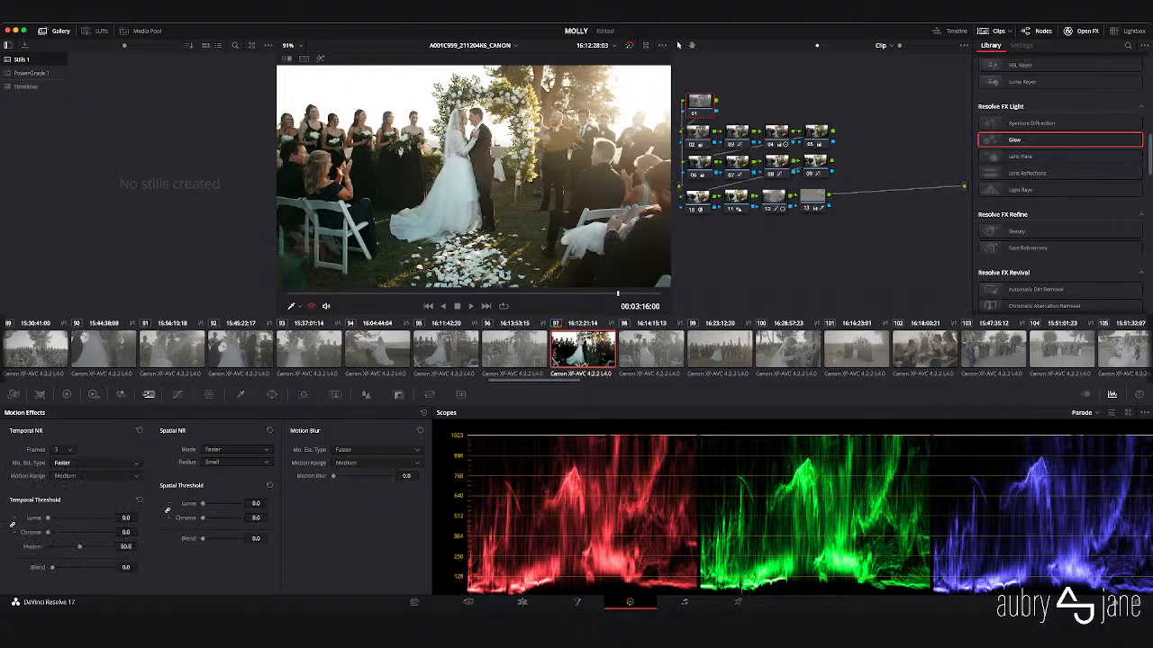
{"action": "left_click", "coordinate": [74, 486]}
{"action": "left_click", "coordinate": [224, 462]}
- Set node 01's linked temporal noise thresholds to 4.9 and raise the linked spatial luma and chroma thresholds to about 4.6
{"action": "left_click_drag", "start_coordinate": [202, 503], "coordinate": [204, 503]}
{"action": "left_click_drag", "start_coordinate": [48, 517], "coordinate": [50, 517]}
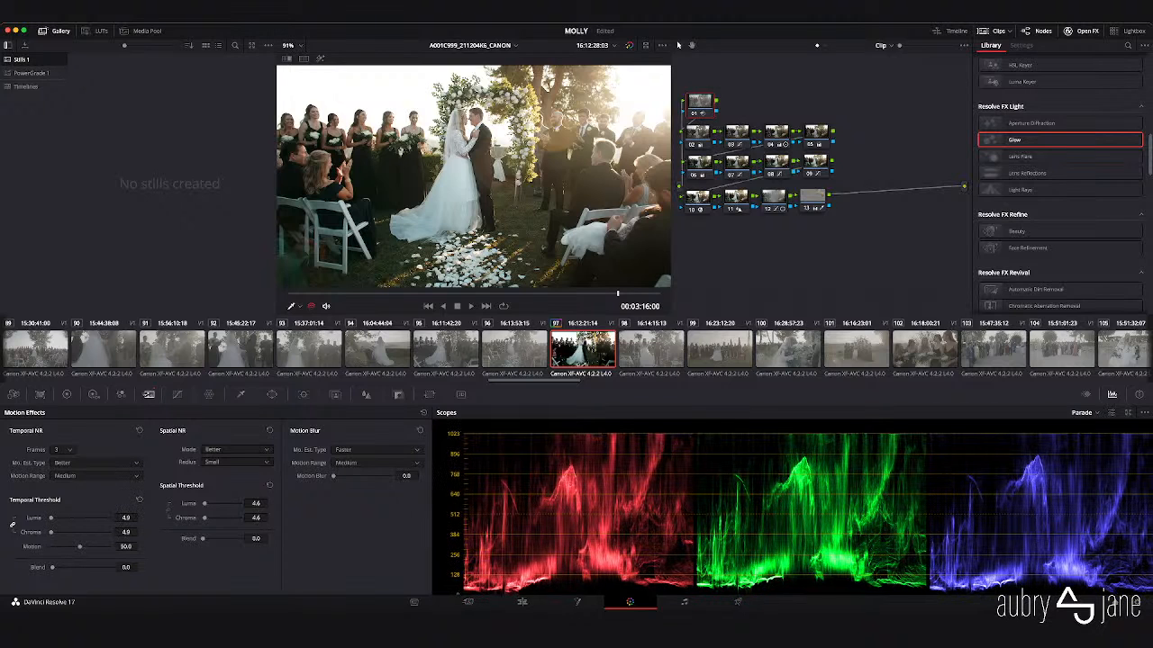
{"action": "left_click_drag", "start_coordinate": [204, 504], "coordinate": [205, 504]}
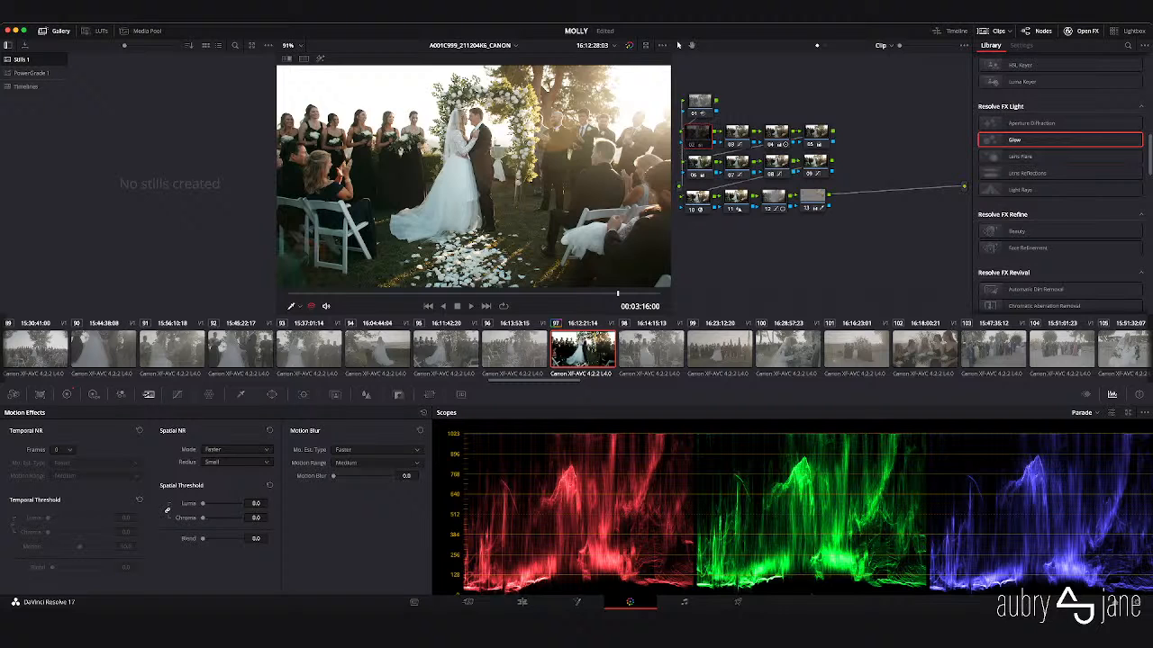
- Compare the shot with node 02 disabled, and set node 11's linked blur radius to 0.48
{"action": "key", "text": "super+d"}
{"action": "key", "text": "super+d"}
{"action": "left_click", "coordinate": [736, 199]}
{"action": "scroll", "coordinate": [577, 349], "scroll_direction": "right", "scroll_amount": 1}
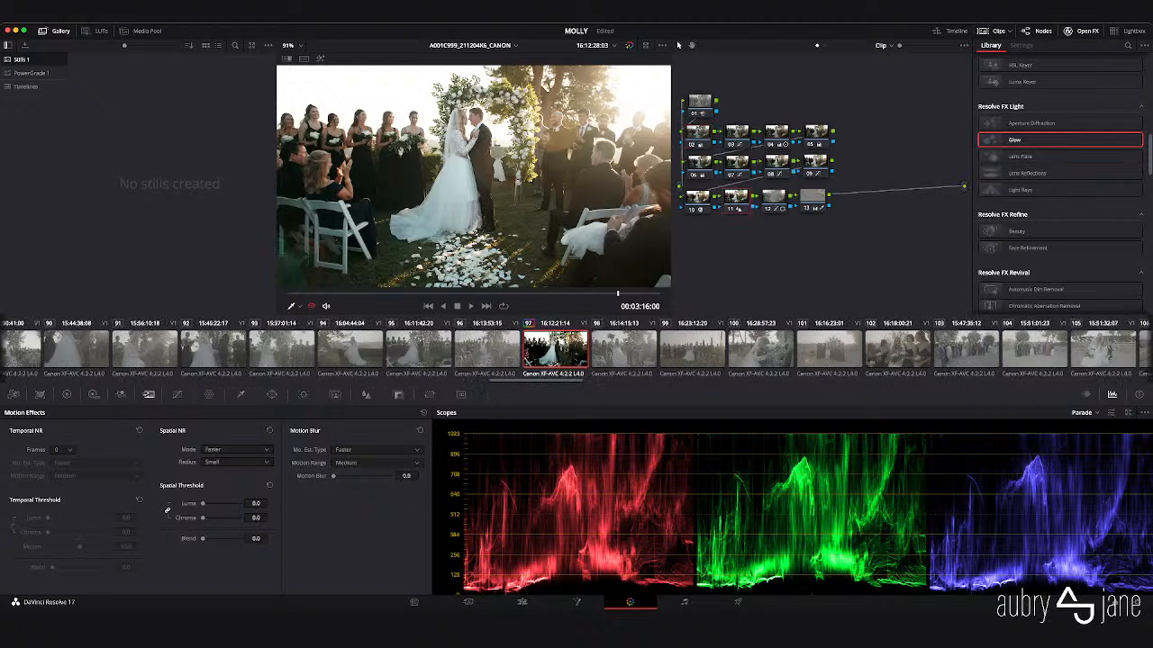
{"action": "left_click", "coordinate": [366, 394]}
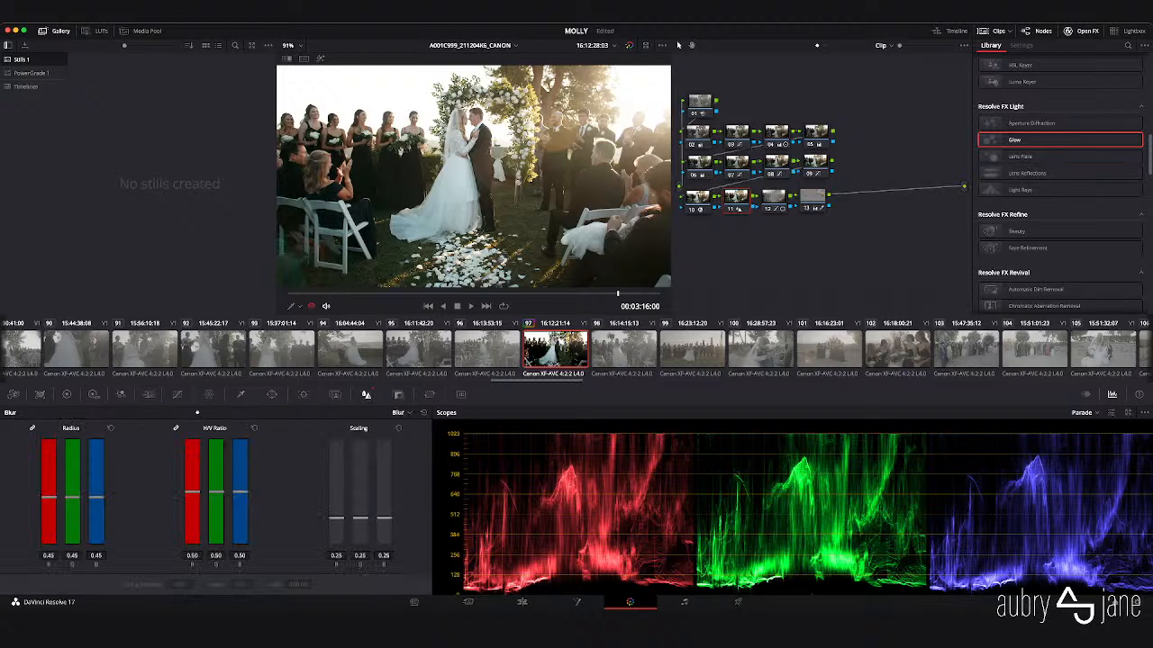
{"action": "left_click_drag", "start_coordinate": [72, 497], "coordinate": [72, 493]}
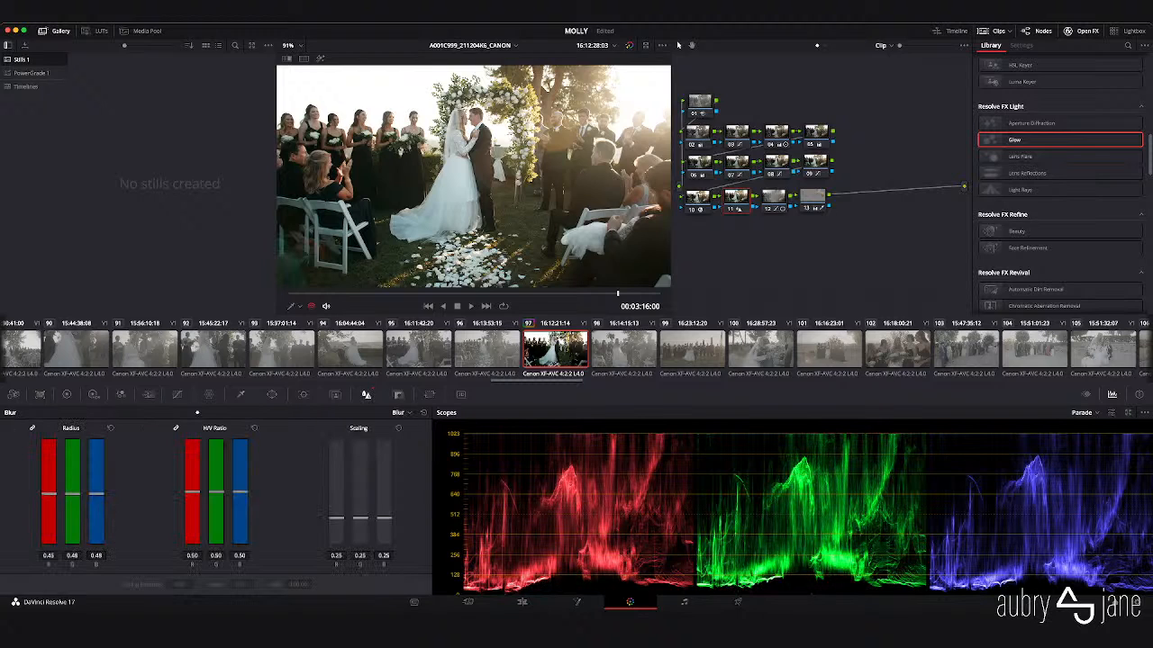
{"action": "scroll", "coordinate": [474, 176], "scroll_direction": "up", "scroll_amount": 5}
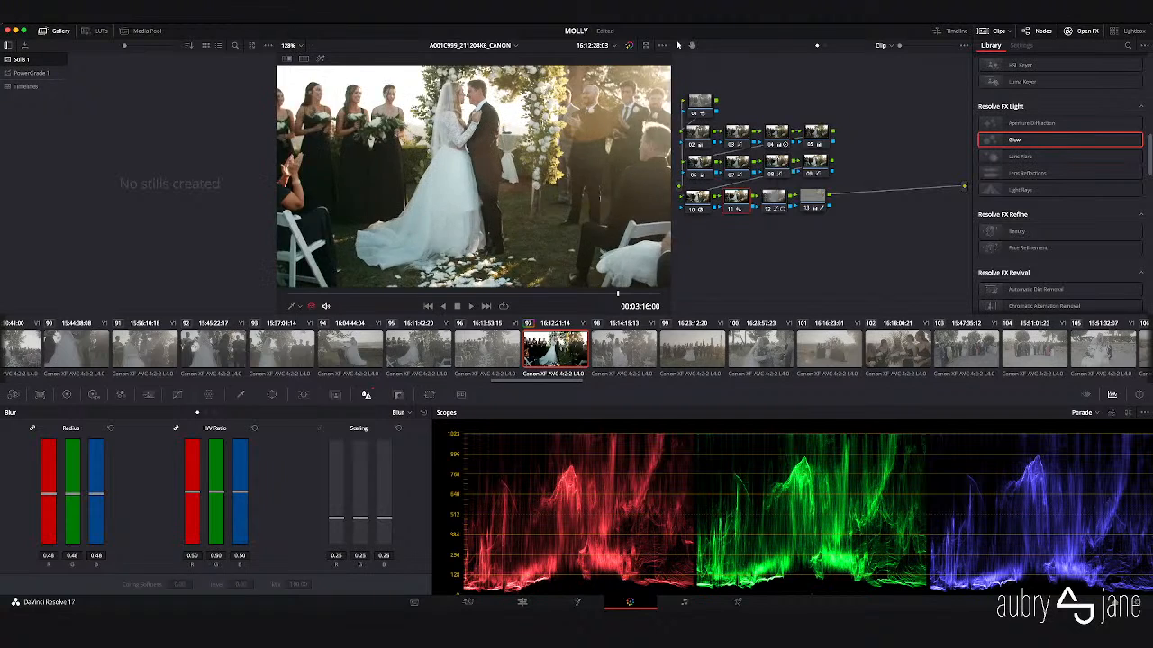
{"action": "scroll", "coordinate": [474, 176], "scroll_direction": "down", "scroll_amount": 6}
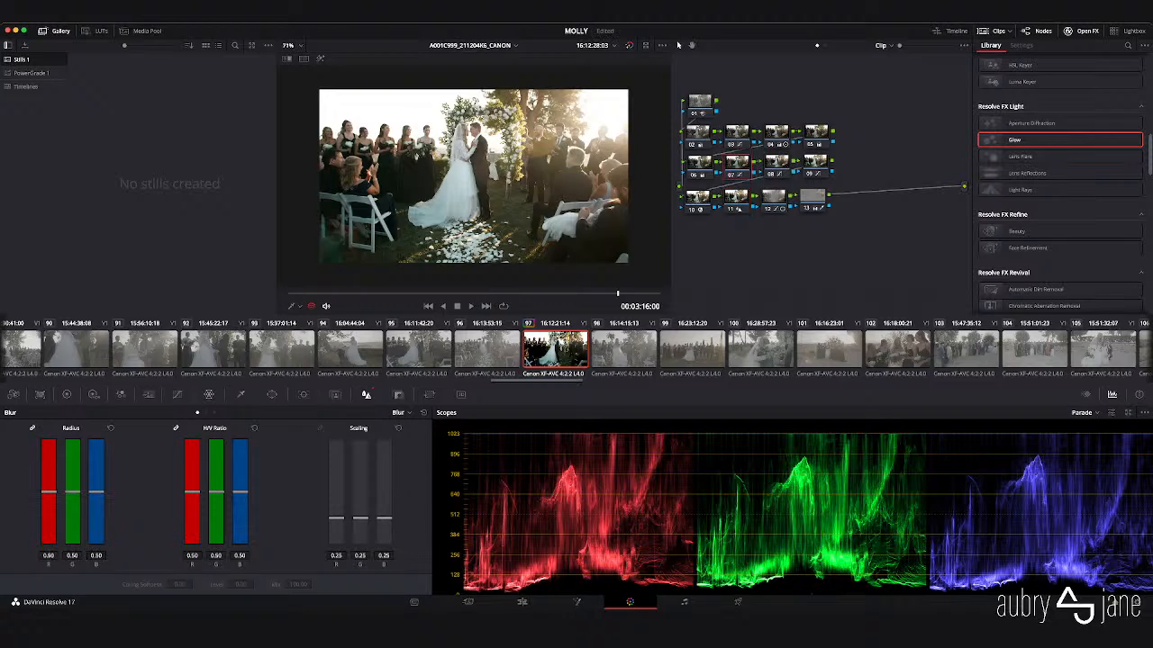
- On node 07, raise the green point's Hue Vs Sat saturation to 1.12 and set its Hue Vs Hue rotation to 7.48
{"action": "left_click", "coordinate": [177, 395]}
{"action": "left_click", "coordinate": [207, 412]}
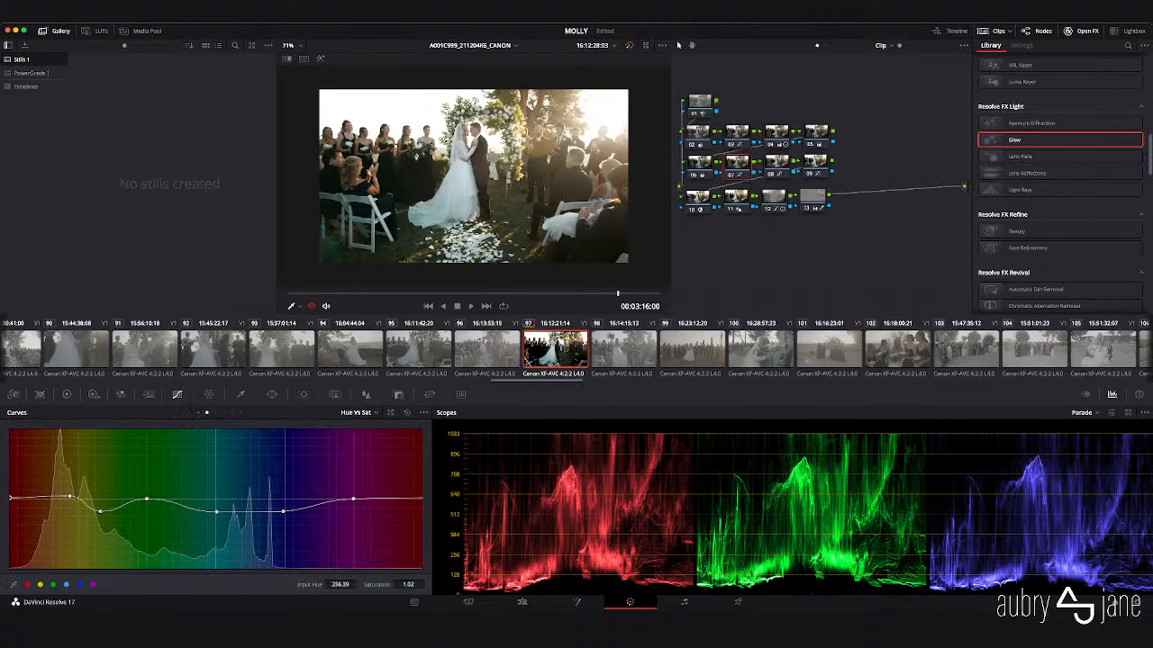
{"action": "mouse_move", "coordinate": [146, 498]}
{"action": "left_mouse_down"}
{"action": "mouse_move", "coordinate": [149, 473]}
{"action": "mouse_move", "coordinate": [148, 511]}
{"action": "mouse_move", "coordinate": [147, 490]}
{"action": "left_mouse_up"}
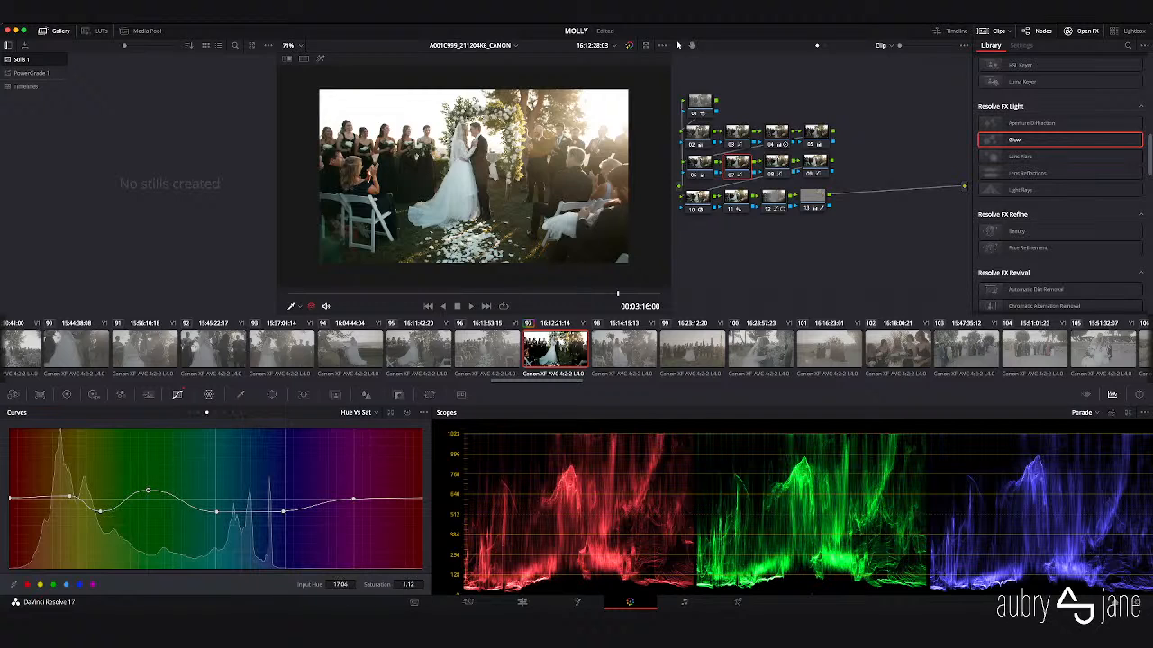
{"action": "left_click", "coordinate": [198, 412]}
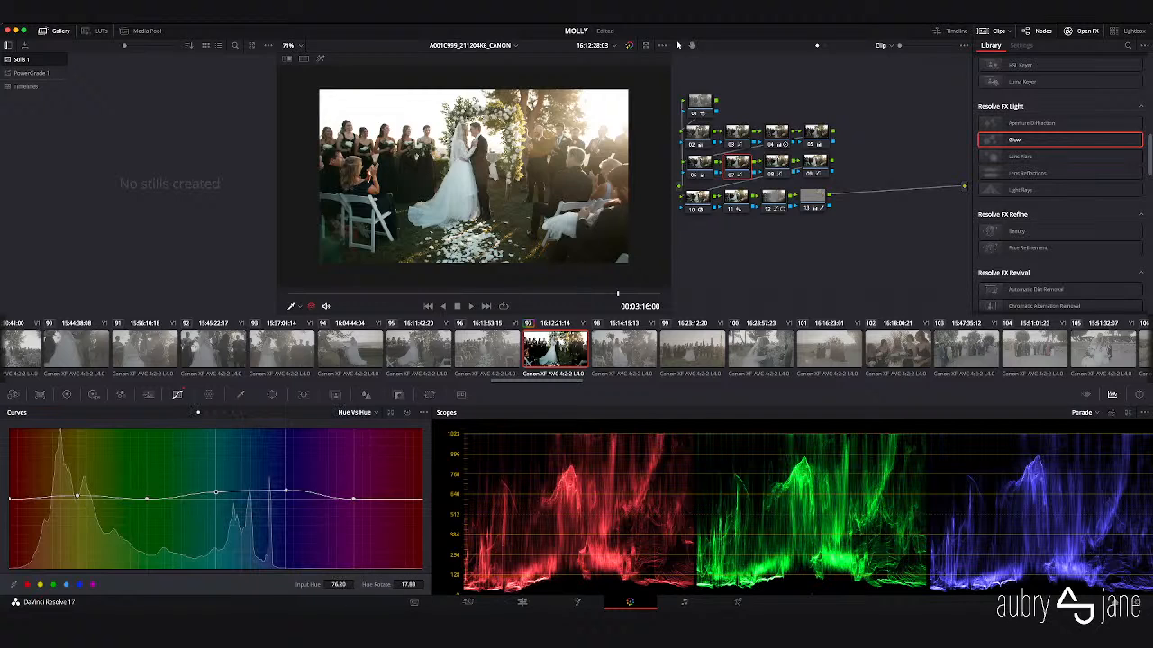
{"action": "mouse_move", "coordinate": [146, 498]}
{"action": "left_mouse_down"}
{"action": "mouse_move", "coordinate": [145, 487]}
{"action": "mouse_move", "coordinate": [144, 533]}
{"action": "mouse_move", "coordinate": [144, 496]}
{"action": "left_mouse_up"}
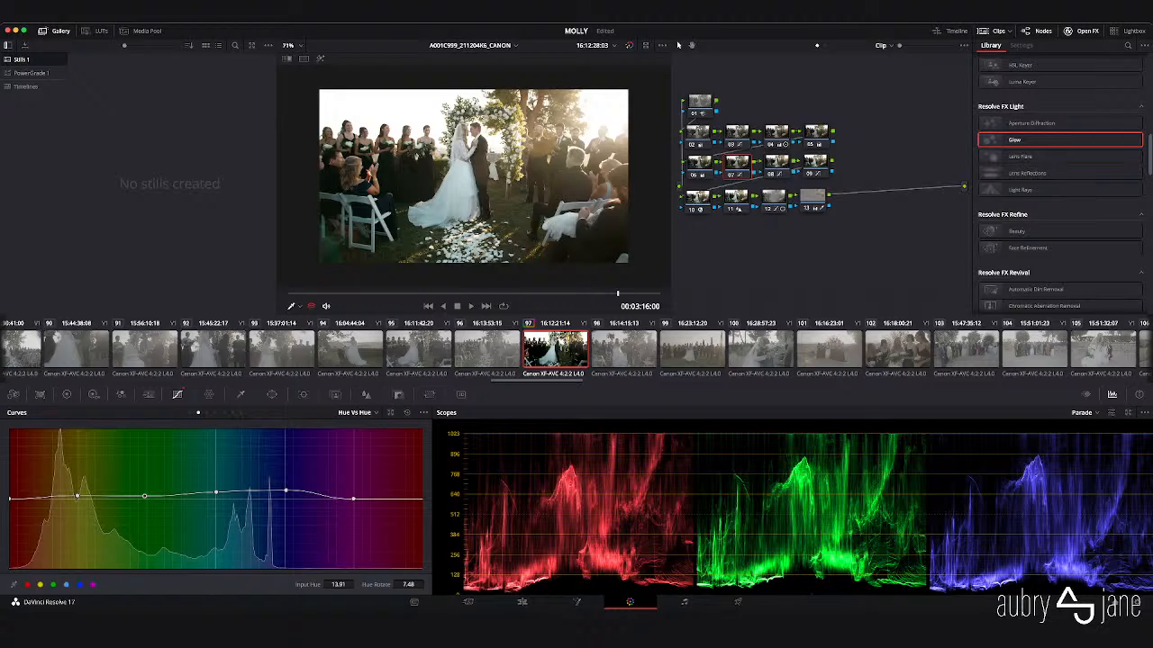
- Lower the green point of node 07's Hue Vs Lum curve to a gain of 0.69, and compare with all grades bypassed
{"action": "left_click", "coordinate": [206, 412]}
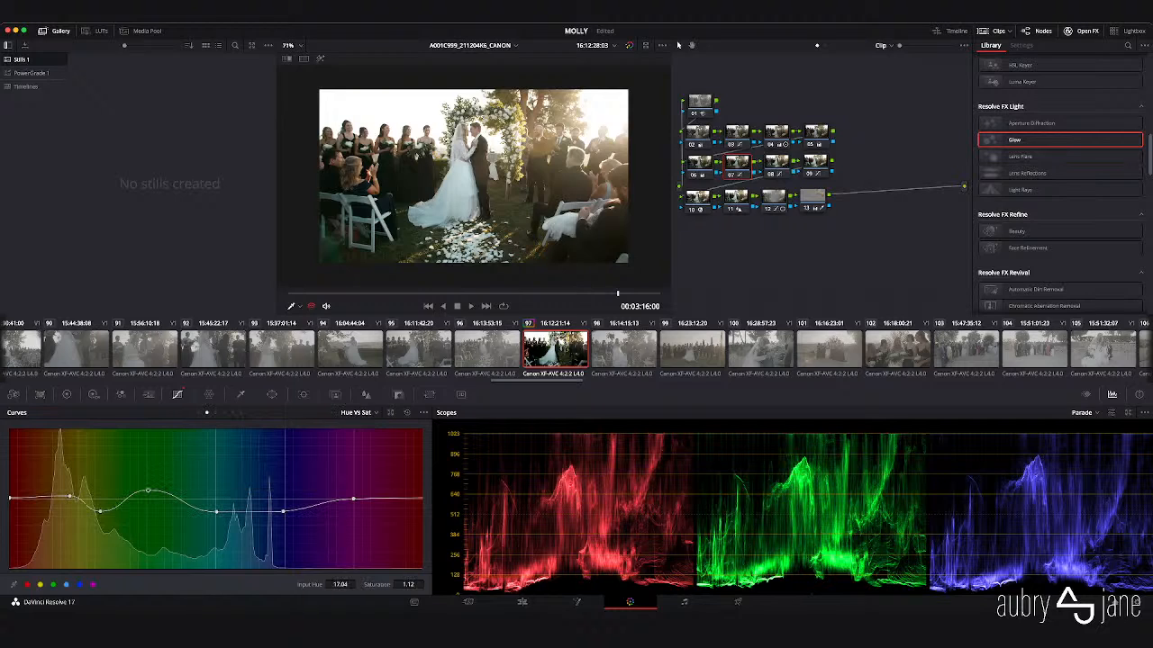
{"action": "left_click", "coordinate": [215, 413]}
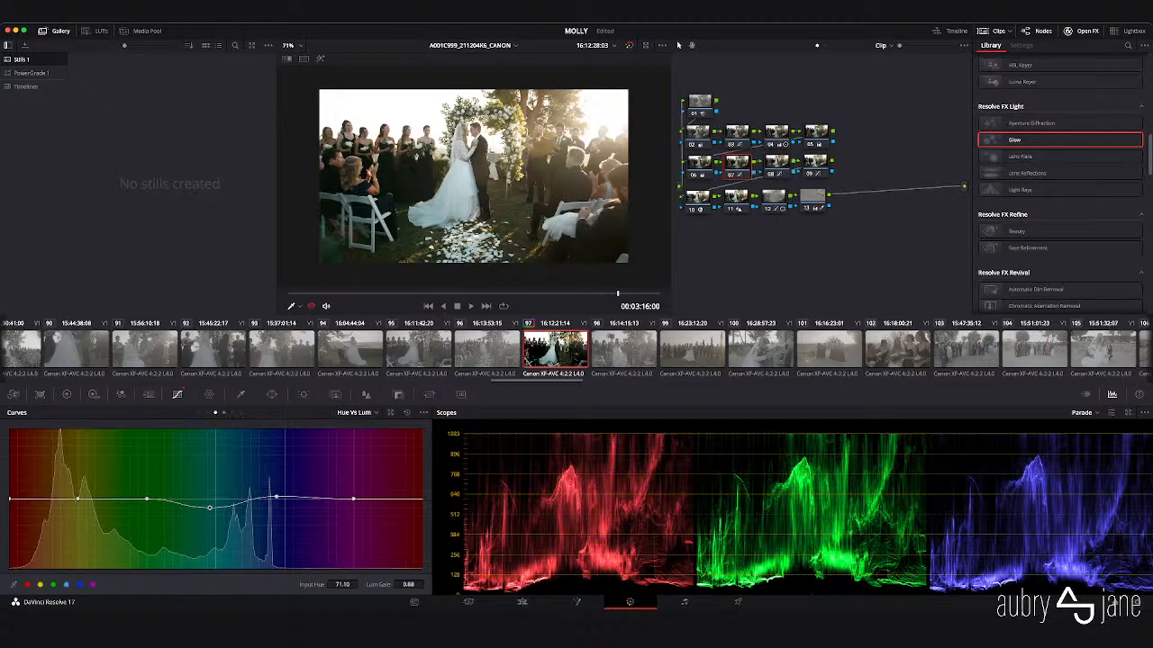
{"action": "left_click_drag", "start_coordinate": [146, 498], "coordinate": [139, 521]}
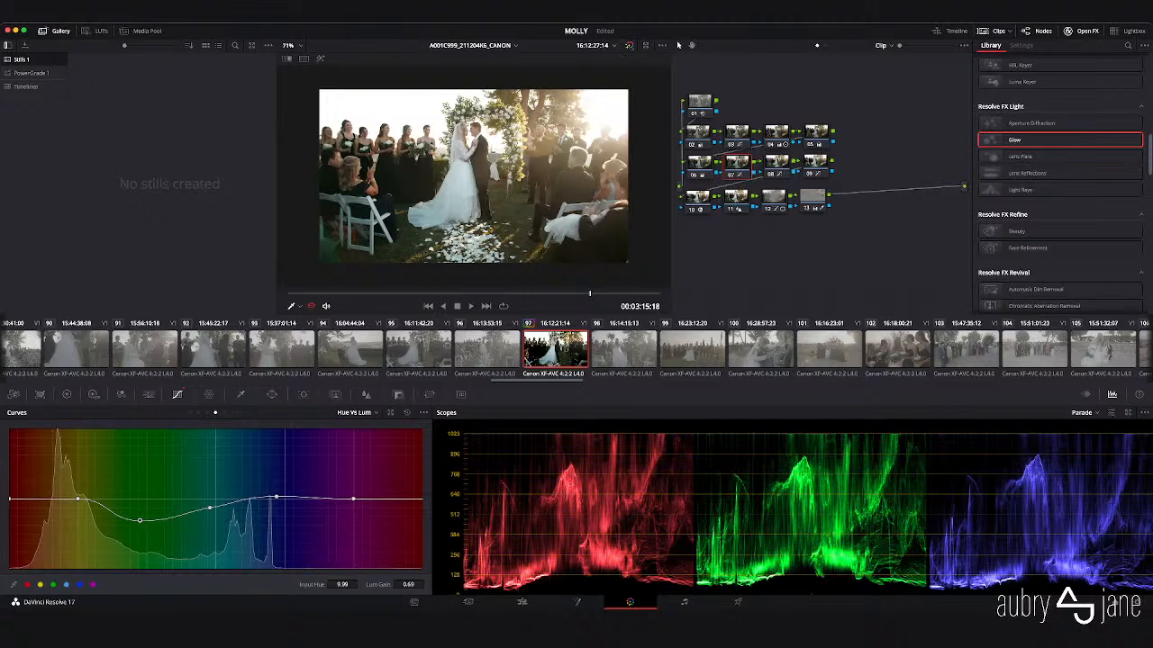
{"action": "key", "text": "shift+d"}
{"action": "key", "text": "shift+d"}
- Try raising node 02's Log midtones and highlights to 0.05, and reset the Log wheels
{"action": "left_click", "coordinate": [698, 133]}
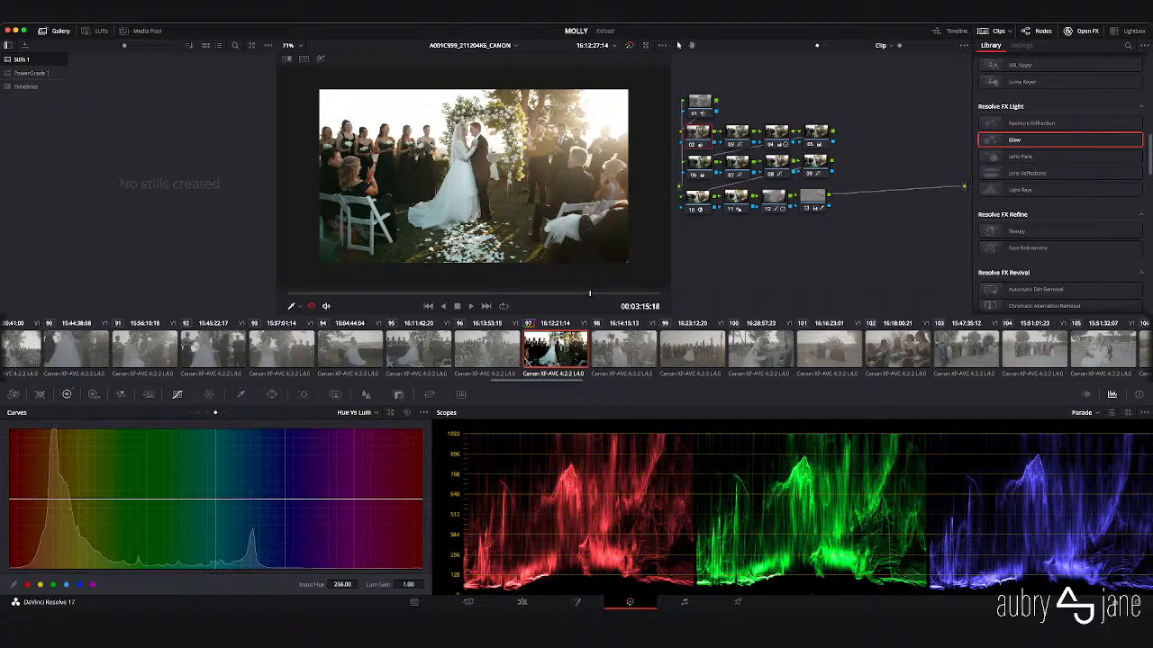
{"action": "left_click", "coordinate": [67, 395]}
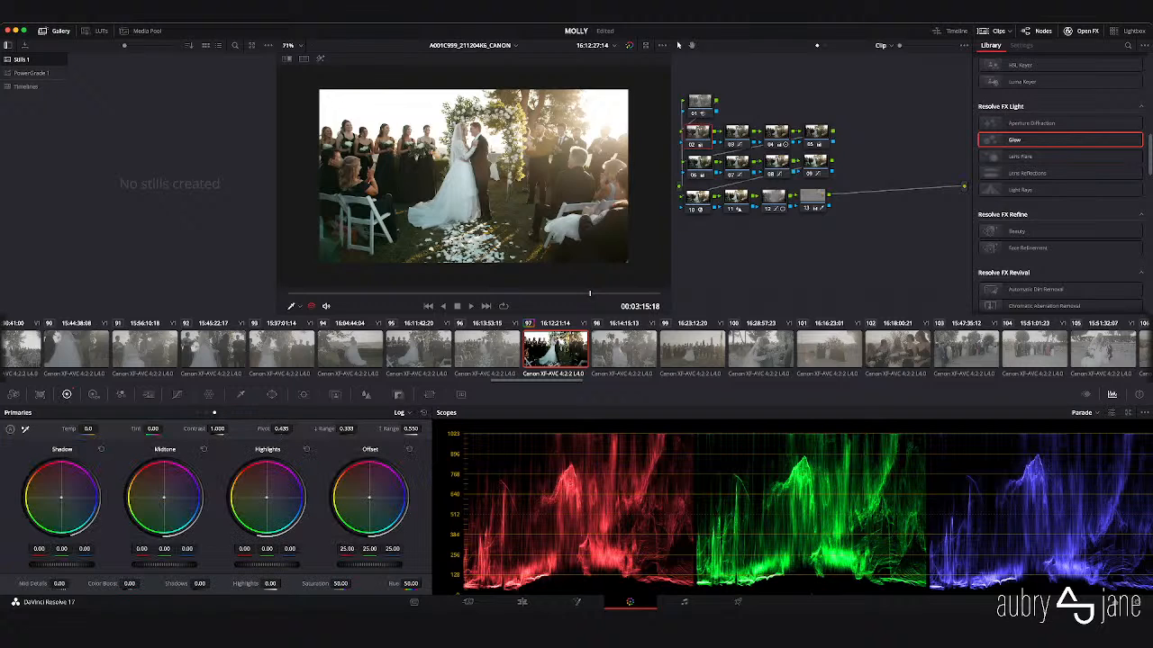
{"action": "left_click_drag", "start_coordinate": [266, 565], "coordinate": [272, 564]}
{"action": "left_click", "coordinate": [424, 412]}
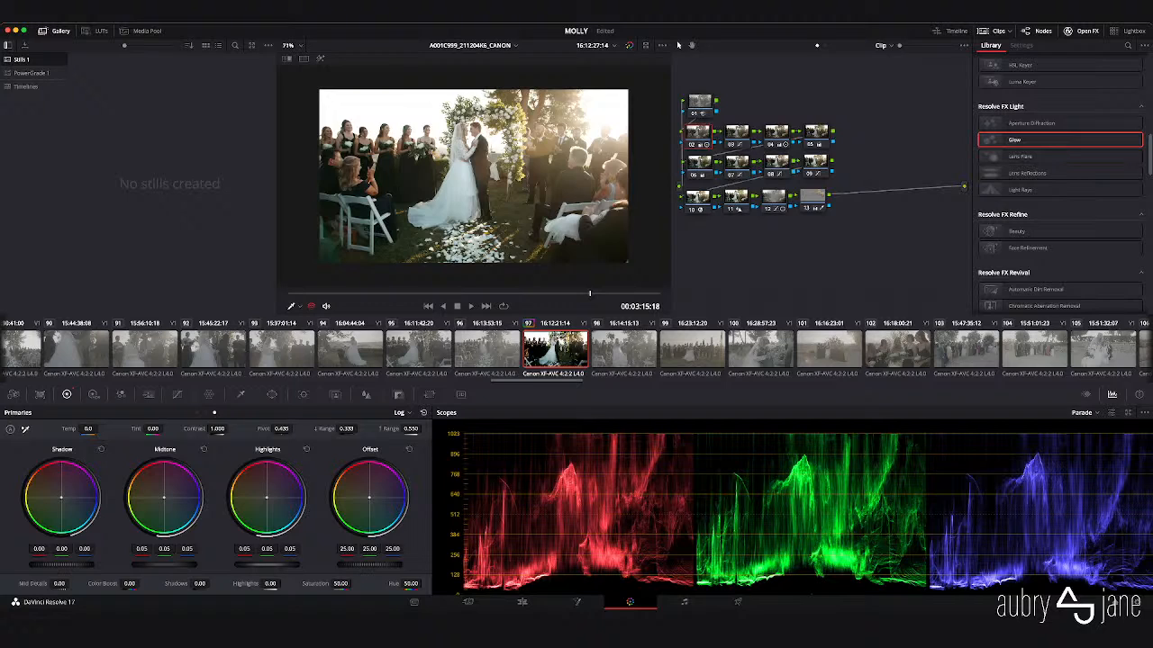
- In node 02's primary wheels, set Gamma to 0.04 and Gain to 1.26, and compare with the node disabled
{"action": "left_click", "coordinate": [197, 412]}
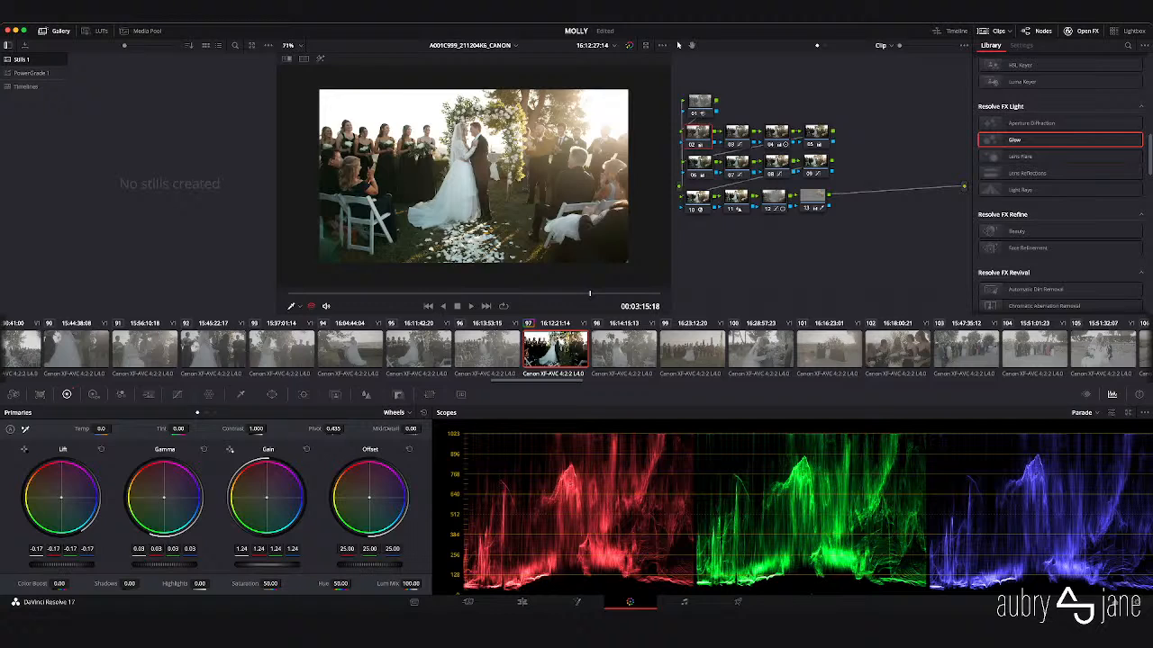
{"action": "left_click_drag", "start_coordinate": [267, 565], "coordinate": [272, 565]}
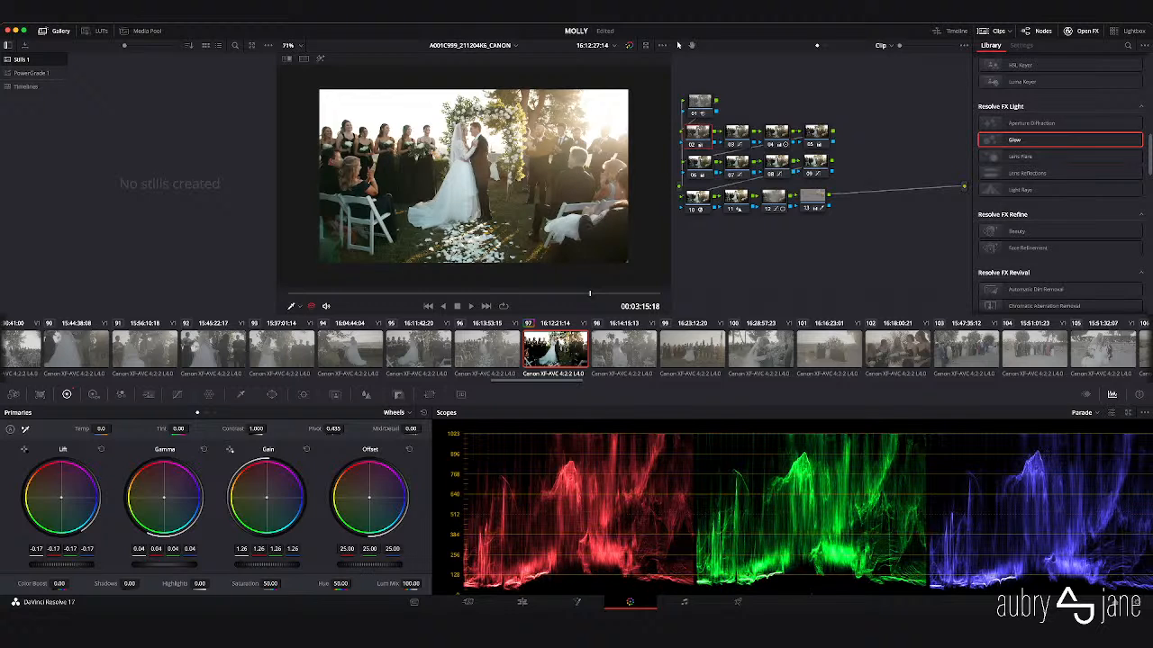
{"action": "key", "text": "super+d"}
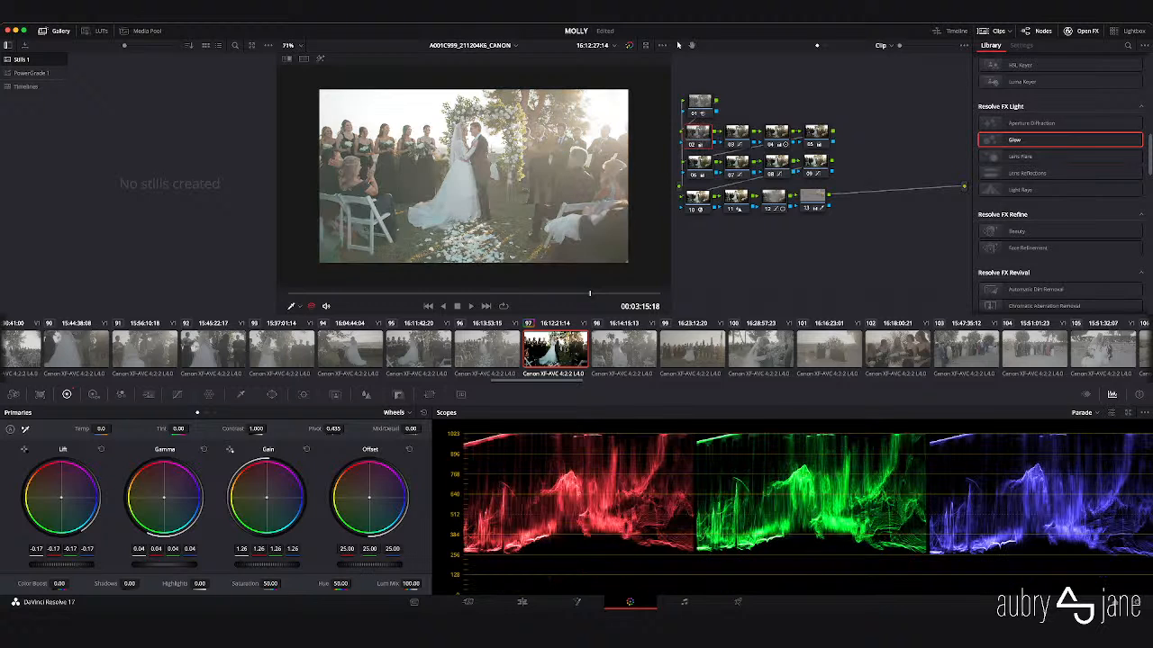
{"action": "key", "text": "super+d"}
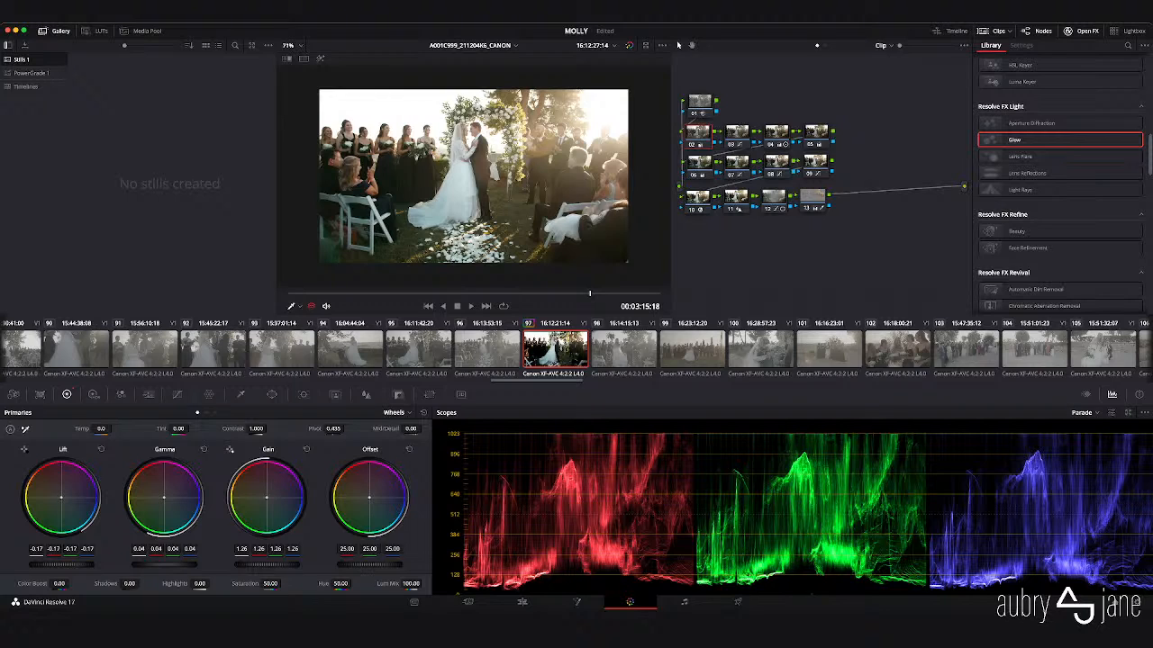
- On node 08's Hue Vs Hue curve, set the yellow point's hue rotation to -7.48
{"action": "left_click", "coordinate": [776, 163]}
{"action": "left_click", "coordinate": [178, 395]}
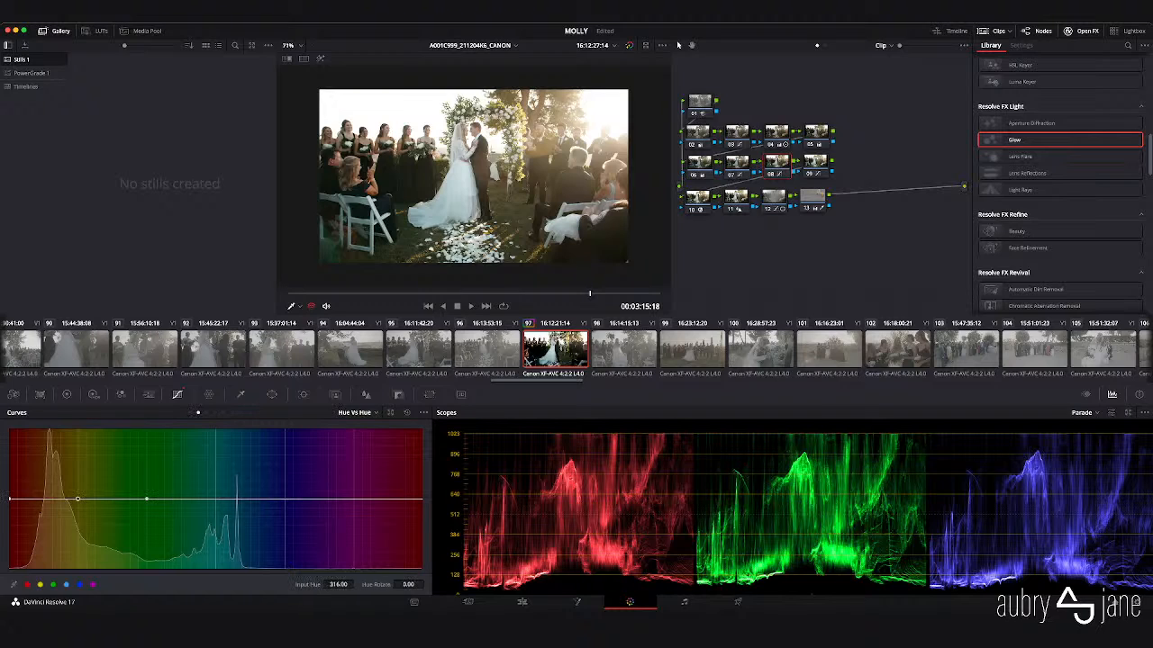
{"action": "left_click_drag", "start_coordinate": [77, 498], "coordinate": [77, 502]}
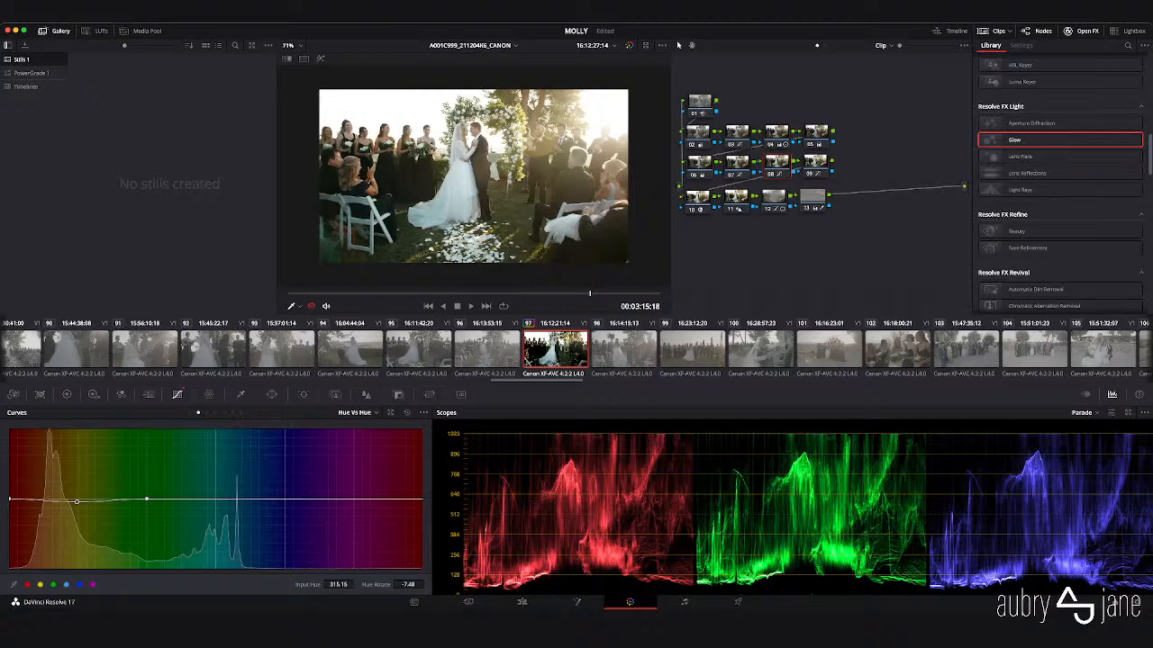
- Paste the finished grade of clip 97 onto clip 96, the wider ceremony aisle shot
{"action": "scroll", "coordinate": [576, 349], "scroll_direction": "right", "scroll_amount": 1}
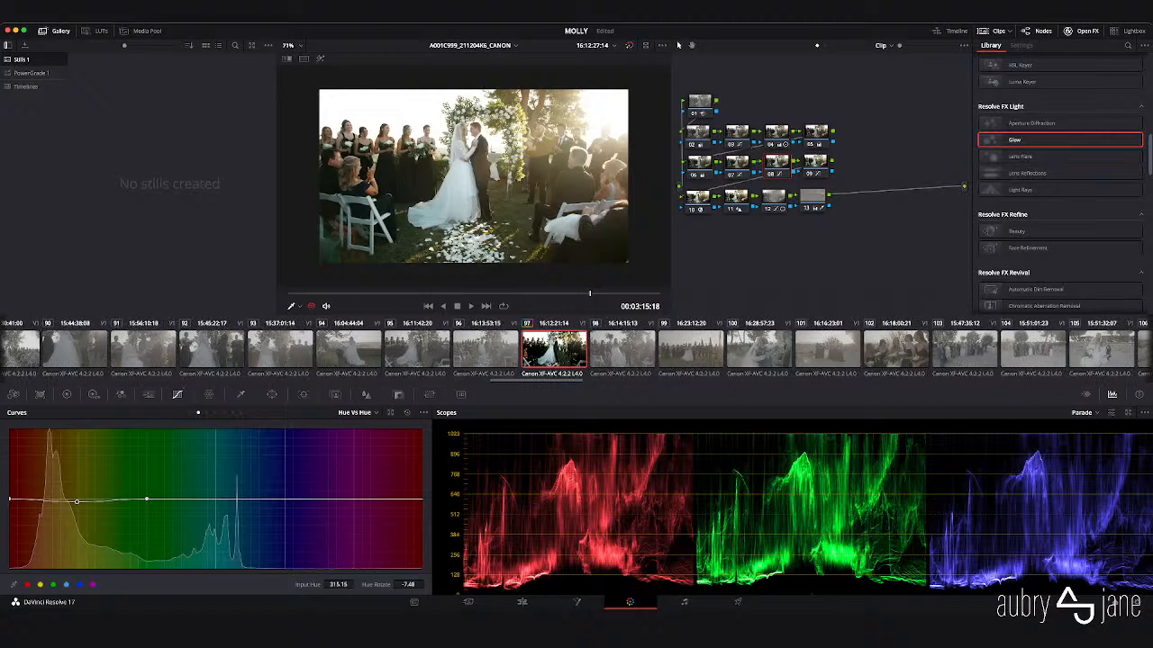
{"action": "left_click", "coordinate": [485, 350]}
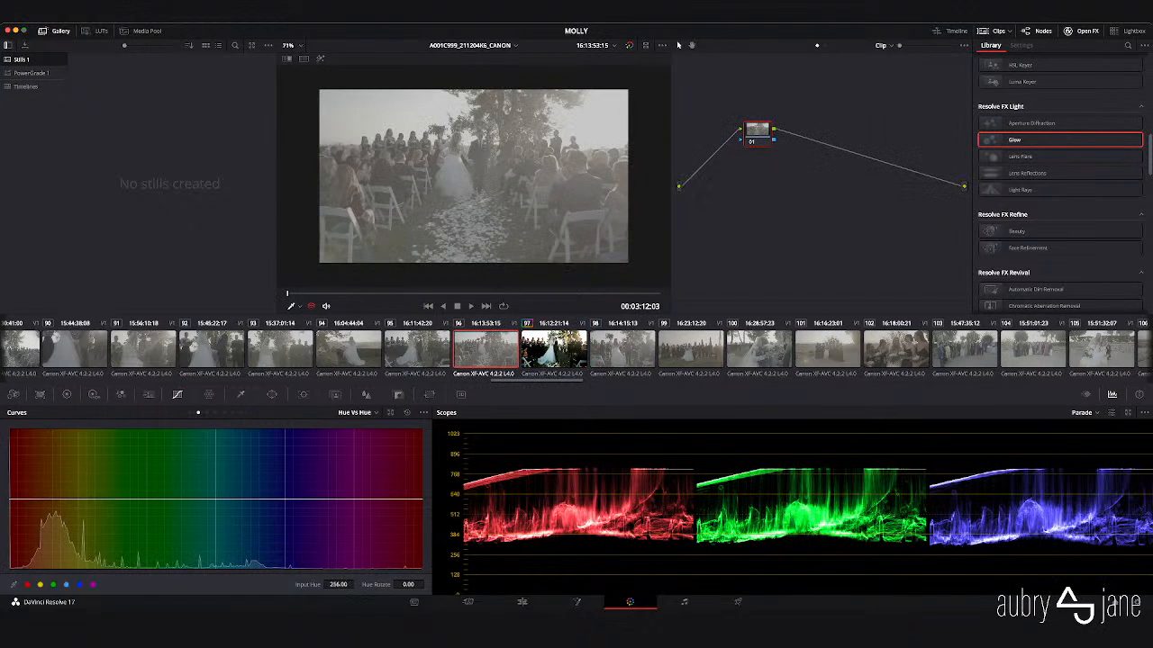
{"action": "key", "text": "ctrl+v"}
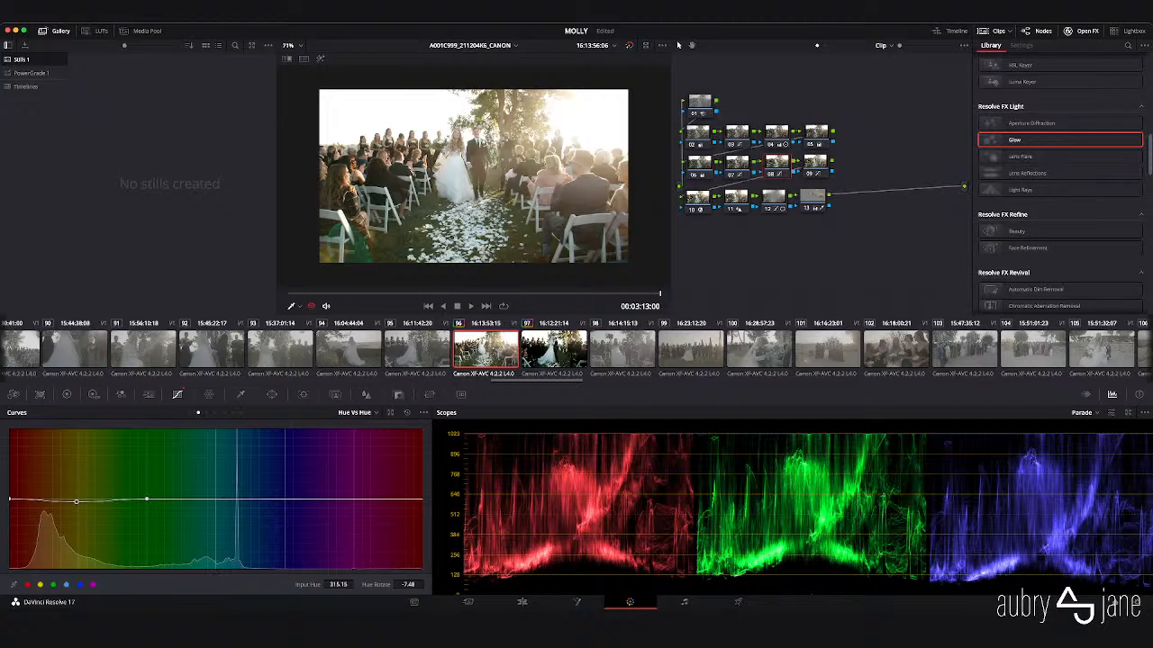
- Go to clip 01, the H.264 vineyard shot at the start of the timeline, and apply the same node grade
{"action": "scroll", "coordinate": [577, 349], "scroll_direction": "left", "scroll_amount": 2}
{"action": "scroll", "coordinate": [576, 349], "scroll_direction": "left", "scroll_amount": 20}
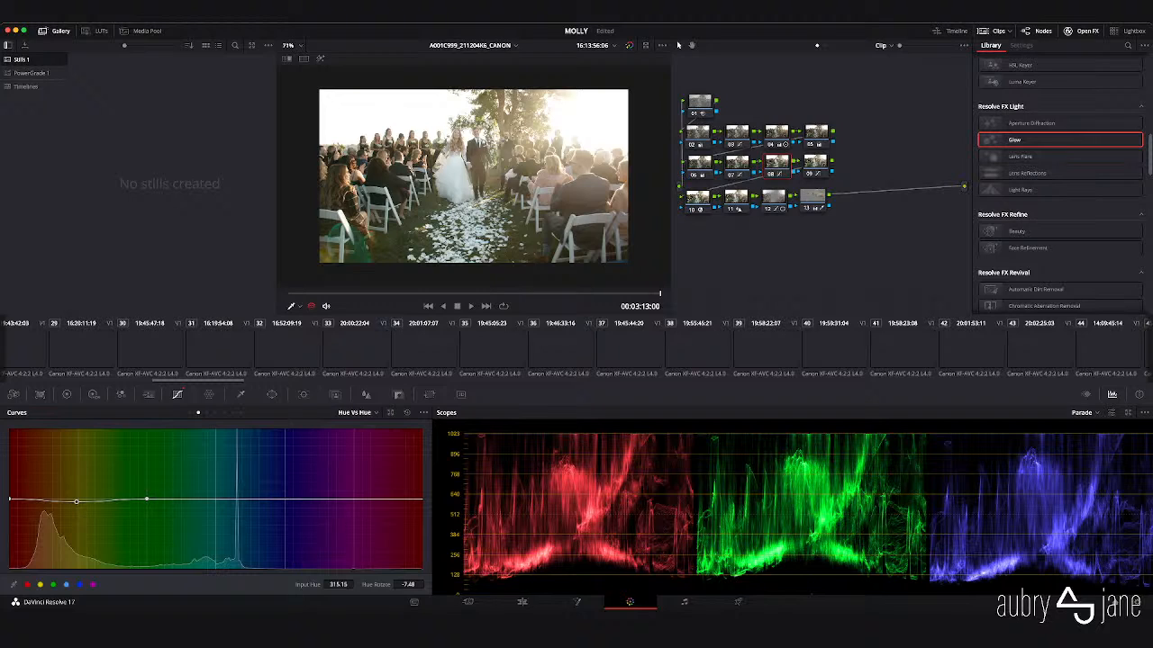
{"action": "scroll", "coordinate": [576, 349], "scroll_direction": "left", "scroll_amount": 14}
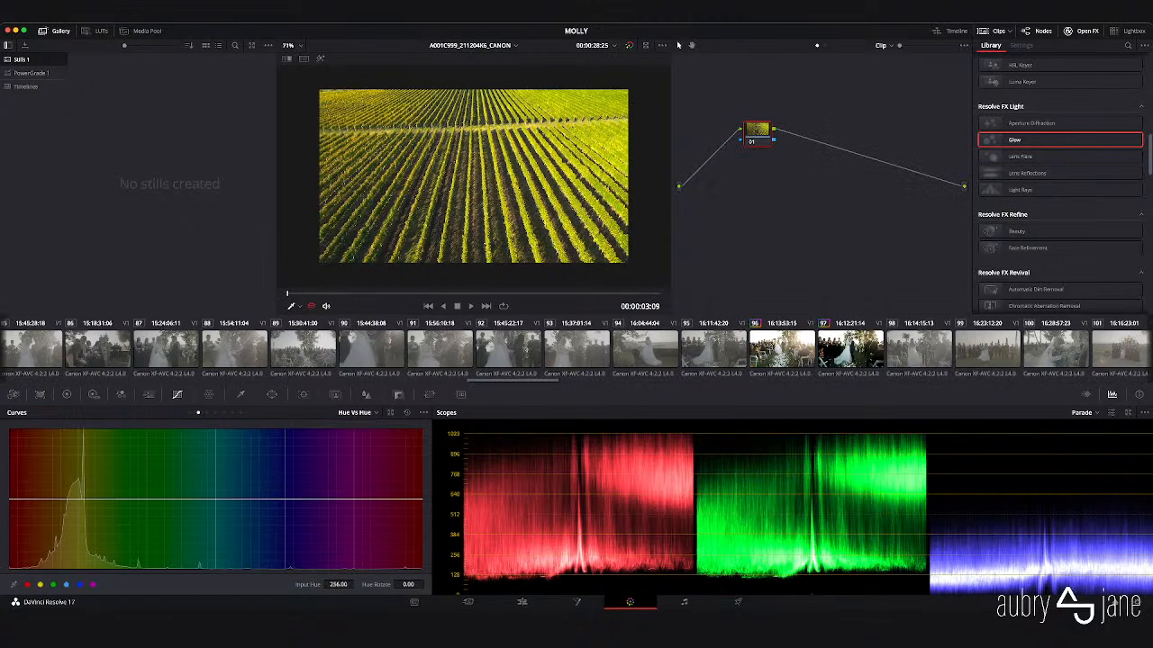
{"action": "scroll", "coordinate": [576, 350], "scroll_direction": "right", "scroll_amount": 2}
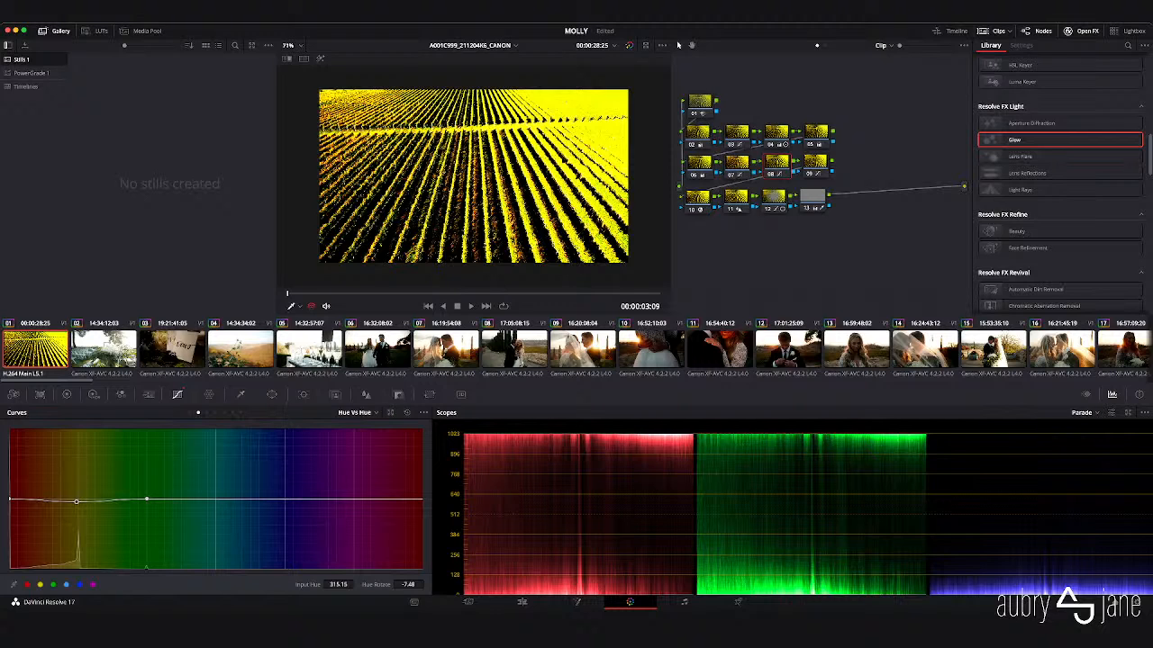
- Compare the vineyard shot with nodes 02 and 03 disabled, and re-enable both nodes
{"action": "left_click", "coordinate": [698, 133]}
{"action": "key", "text": "super+d"}
{"action": "left_click", "coordinate": [737, 132]}
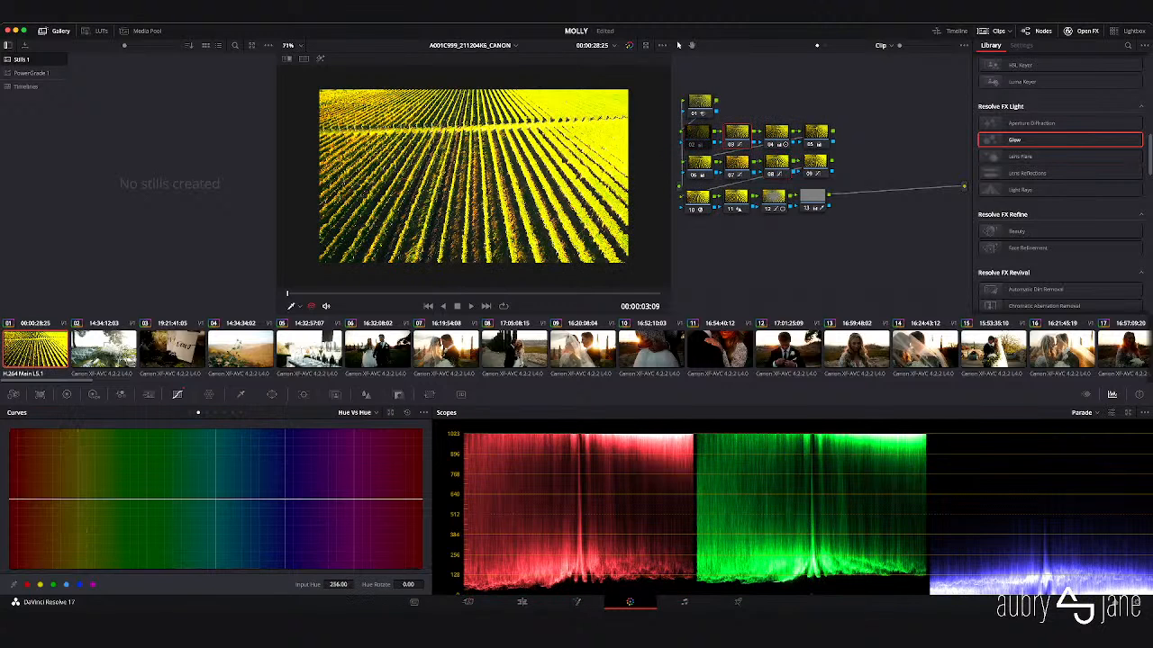
{"action": "key", "text": "super+d"}
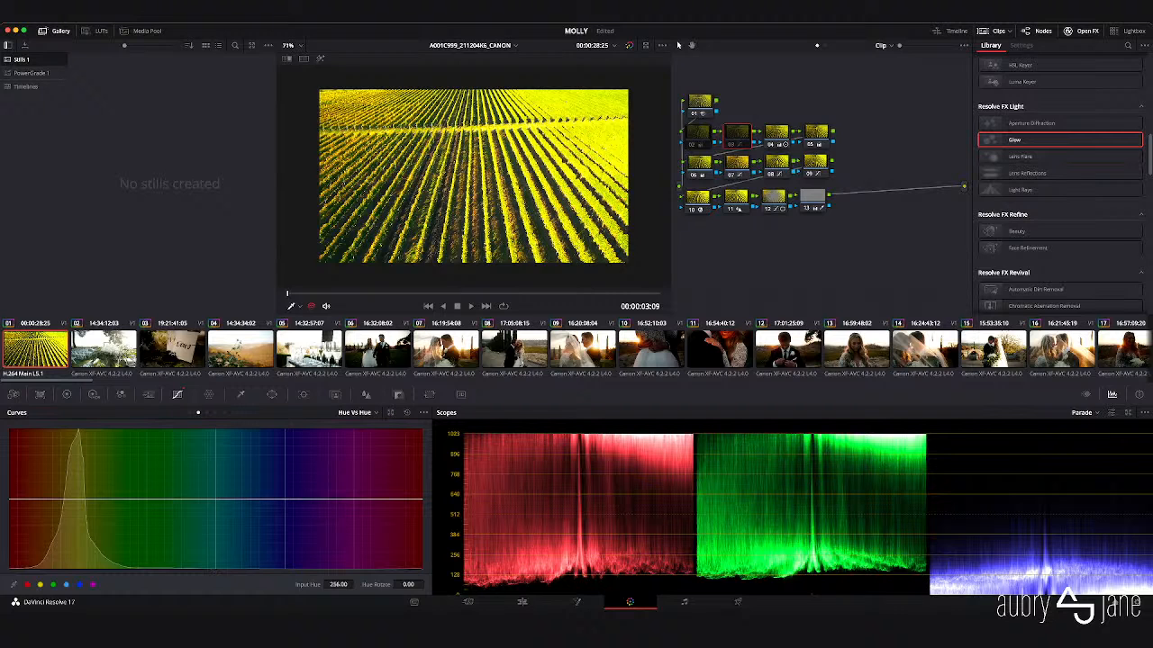
{"action": "left_click", "coordinate": [693, 144]}
{"action": "left_click", "coordinate": [731, 144]}
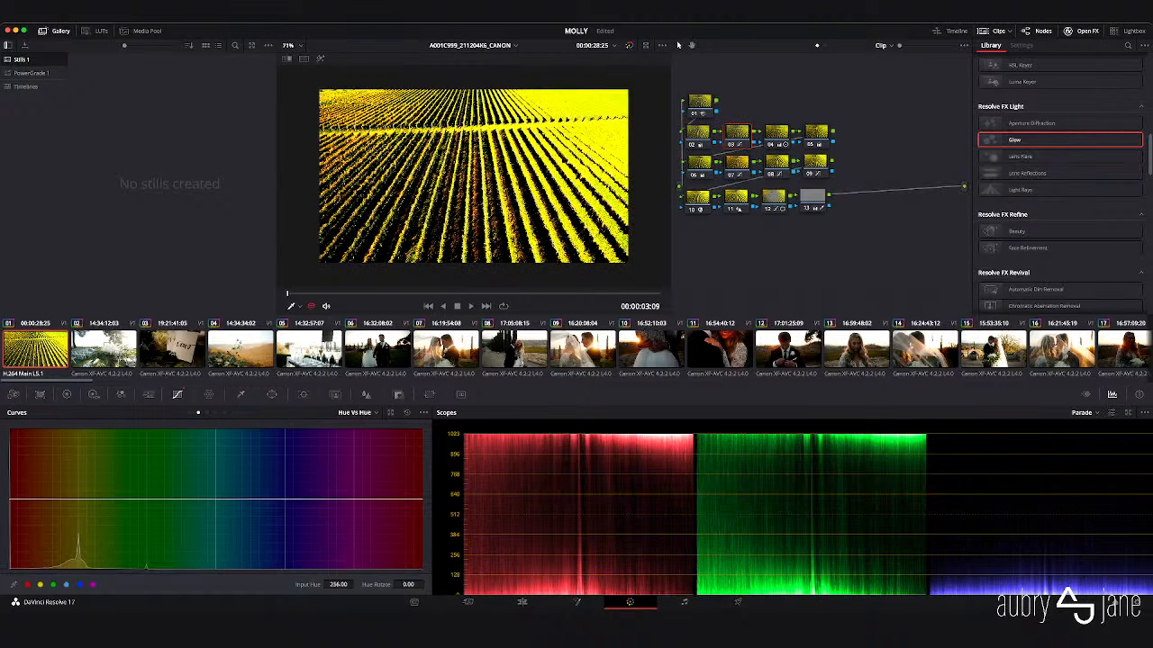
- Reset the grades of nodes 02 and 03 on the vineyard clip, and disable nodes 04 and 05
{"action": "left_click", "coordinate": [692, 144]}
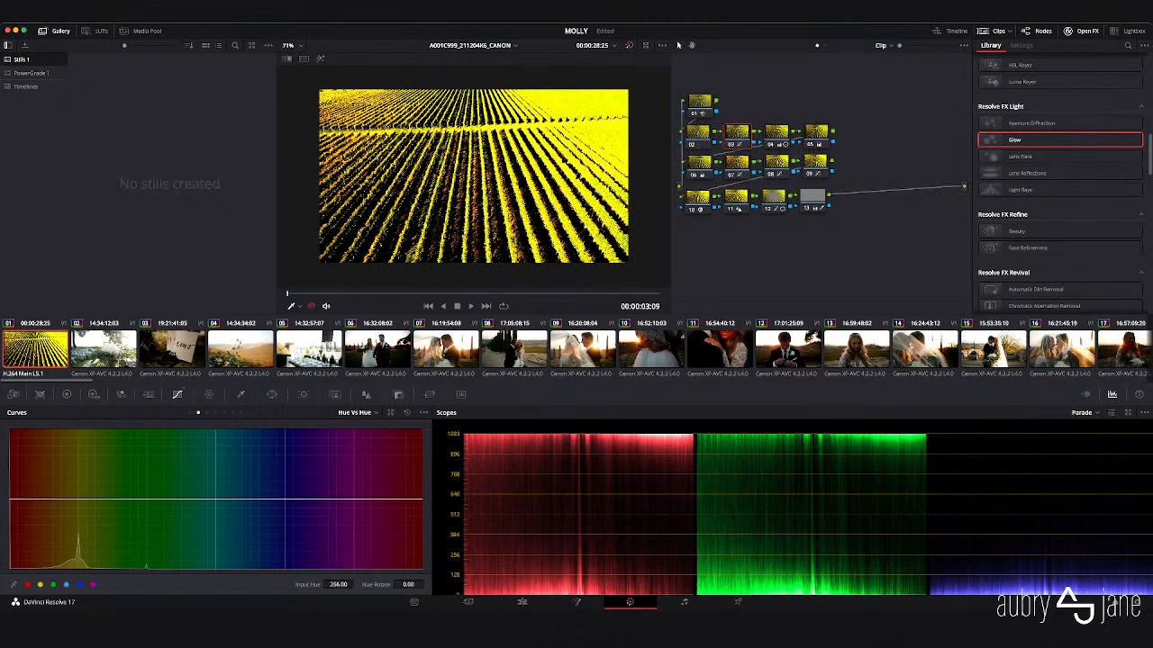
{"action": "left_click", "coordinate": [732, 144]}
{"action": "left_click", "coordinate": [776, 134]}
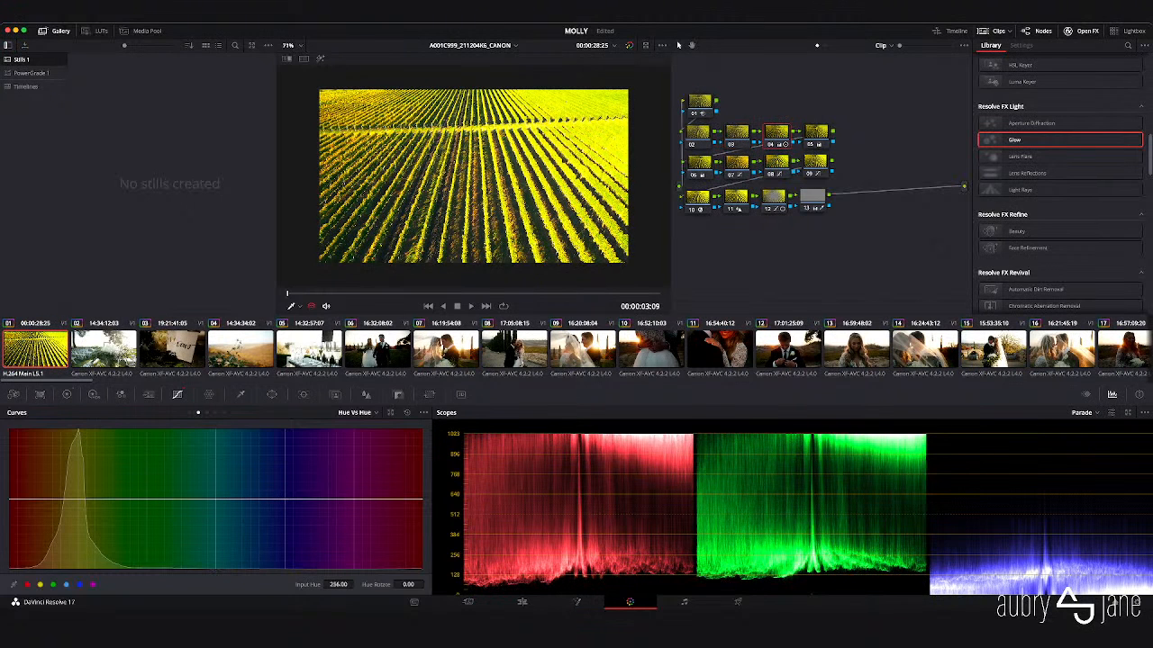
{"action": "key", "text": "super+d"}
{"action": "key", "text": "super+d"}
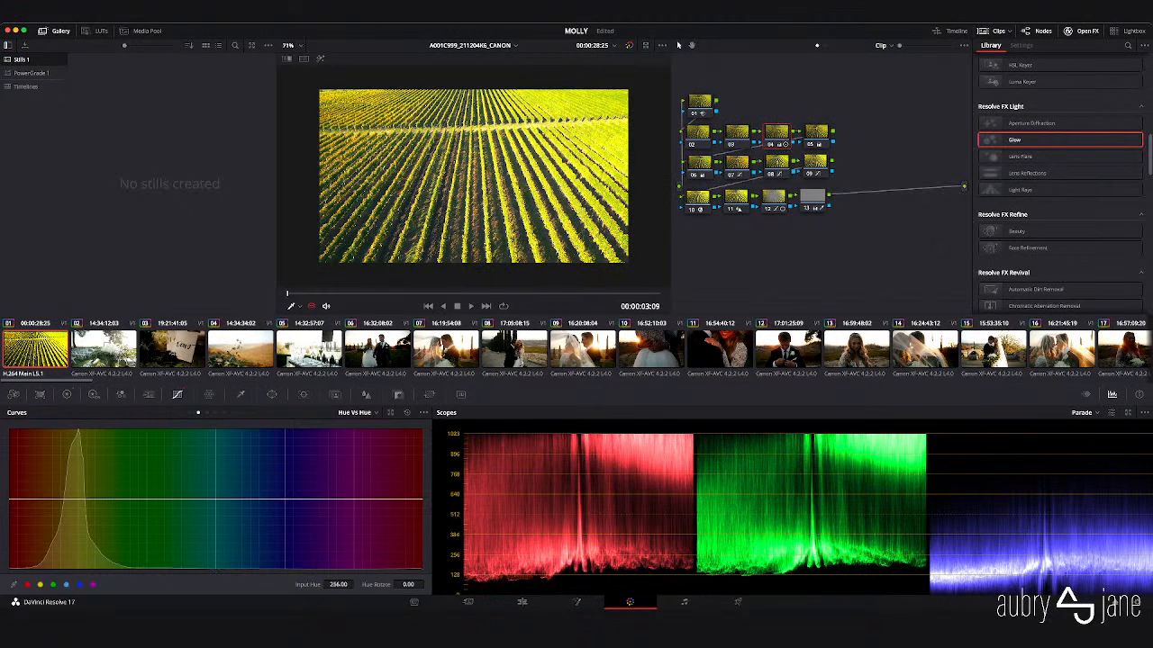
{"action": "key", "text": "super+d"}
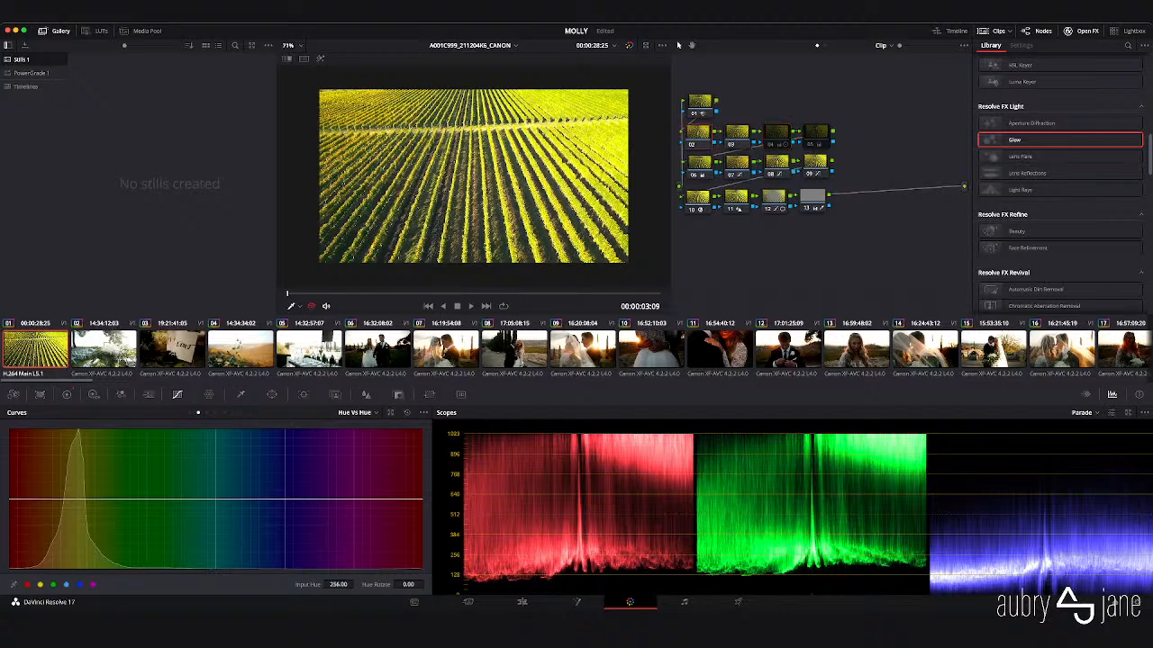
- In node 02's primary wheels on the vineyard clip, set Lift to -0.02
{"action": "left_click", "coordinate": [67, 394]}
{"action": "left_click_drag", "start_coordinate": [61, 564], "coordinate": [50, 565]}
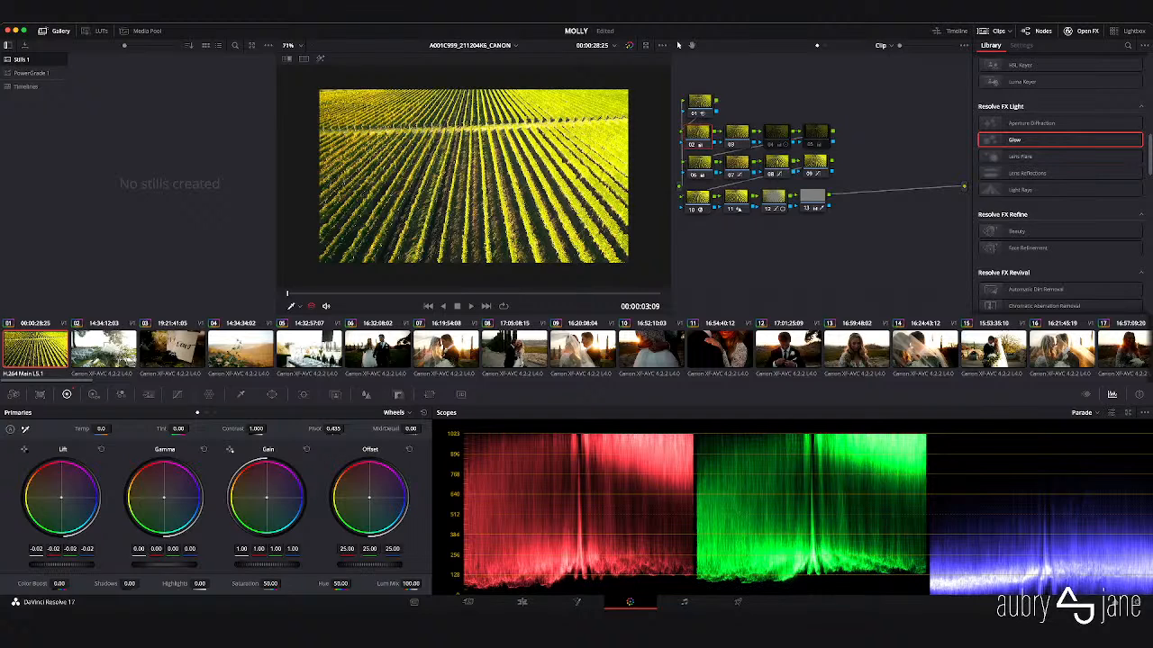
- Deepen the vineyard shot's shadows in node 02 by setting Lift to -0.03 and Gamma to -0.01
{"action": "left_click_drag", "start_coordinate": [164, 564], "coordinate": [157, 565]}
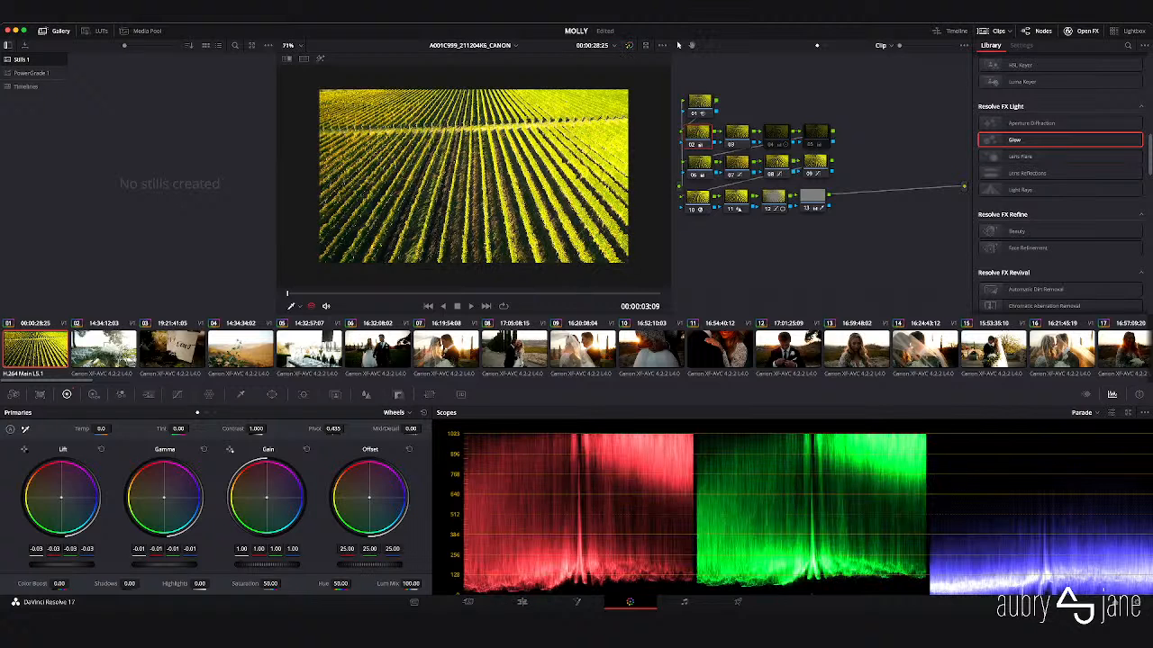
- In node 07 of the vineyard clip, lower the green point of the Hue Vs Sat curve slightly
{"action": "left_click", "coordinate": [738, 164]}
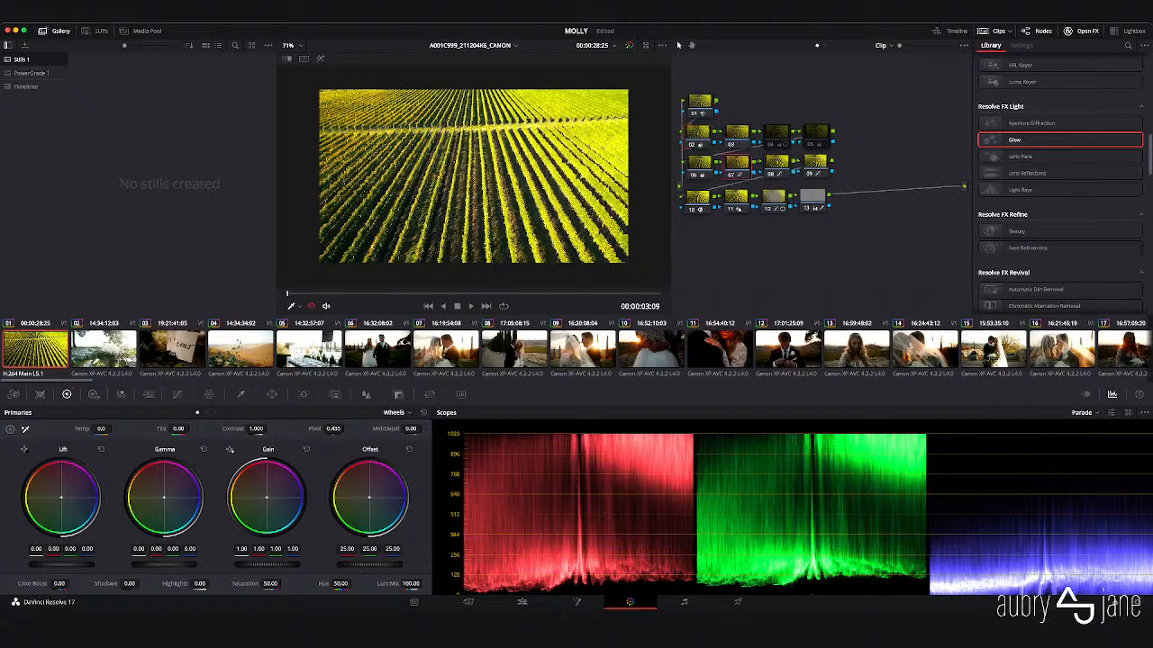
{"action": "left_click", "coordinate": [177, 394]}
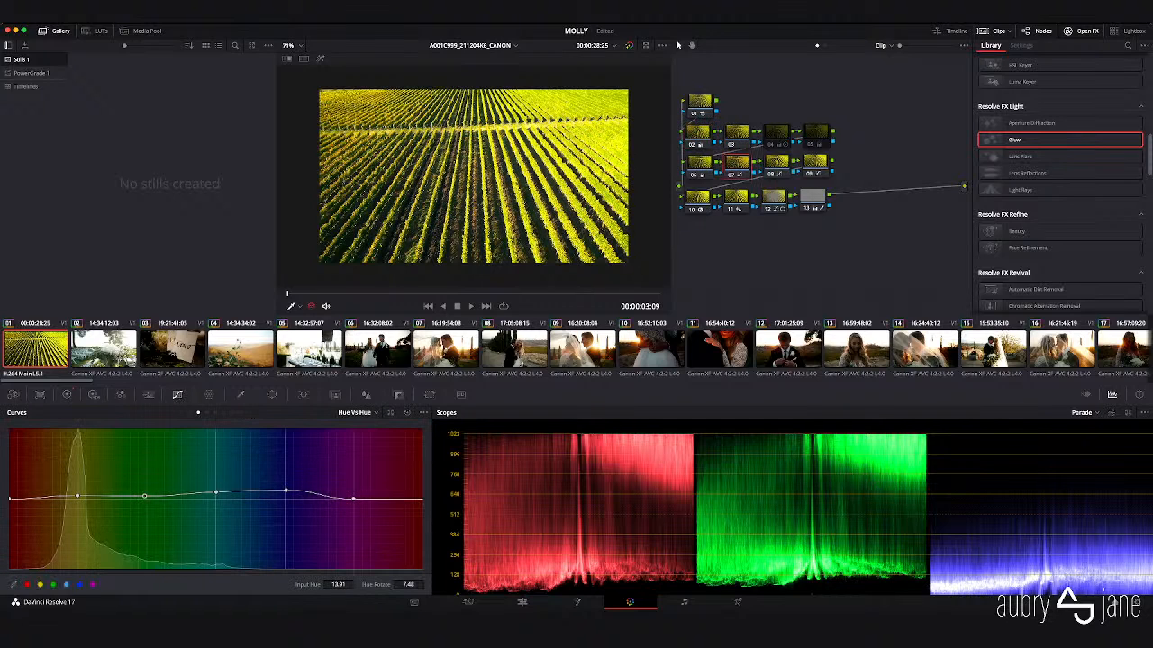
{"action": "left_click", "coordinate": [206, 412]}
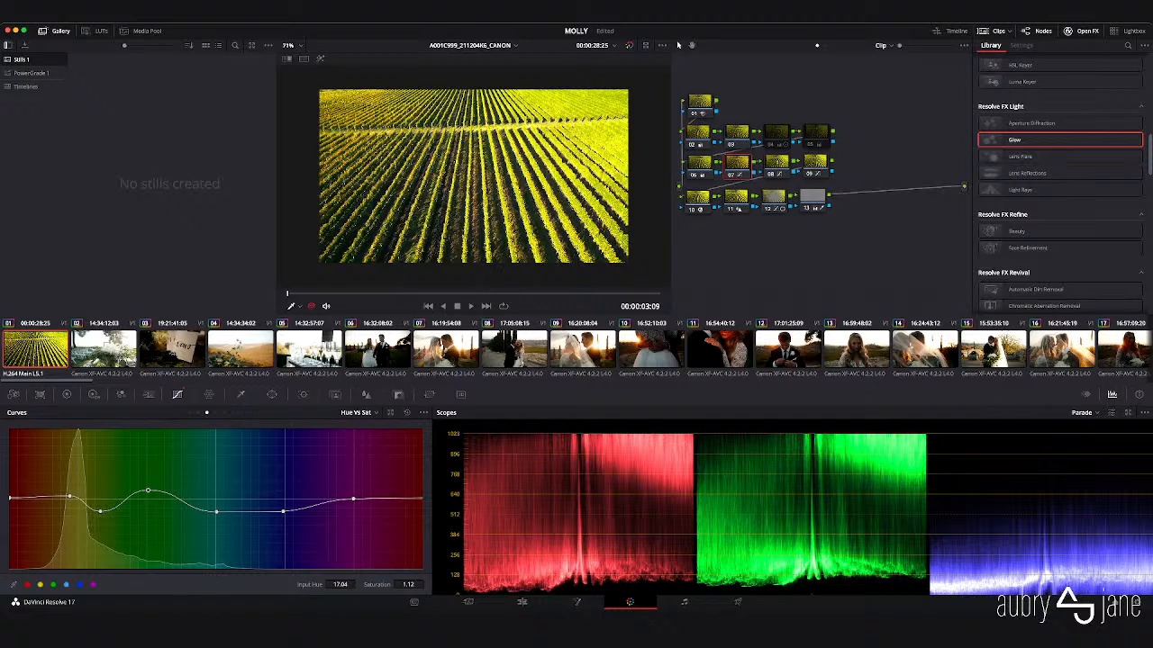
{"action": "left_click_drag", "start_coordinate": [147, 491], "coordinate": [147, 502]}
- In node 07's Hue Vs Hue curve, pull the yellow point just below neutral and set the green point's Hue Rotate to -3.88
{"action": "left_click", "coordinate": [198, 412]}
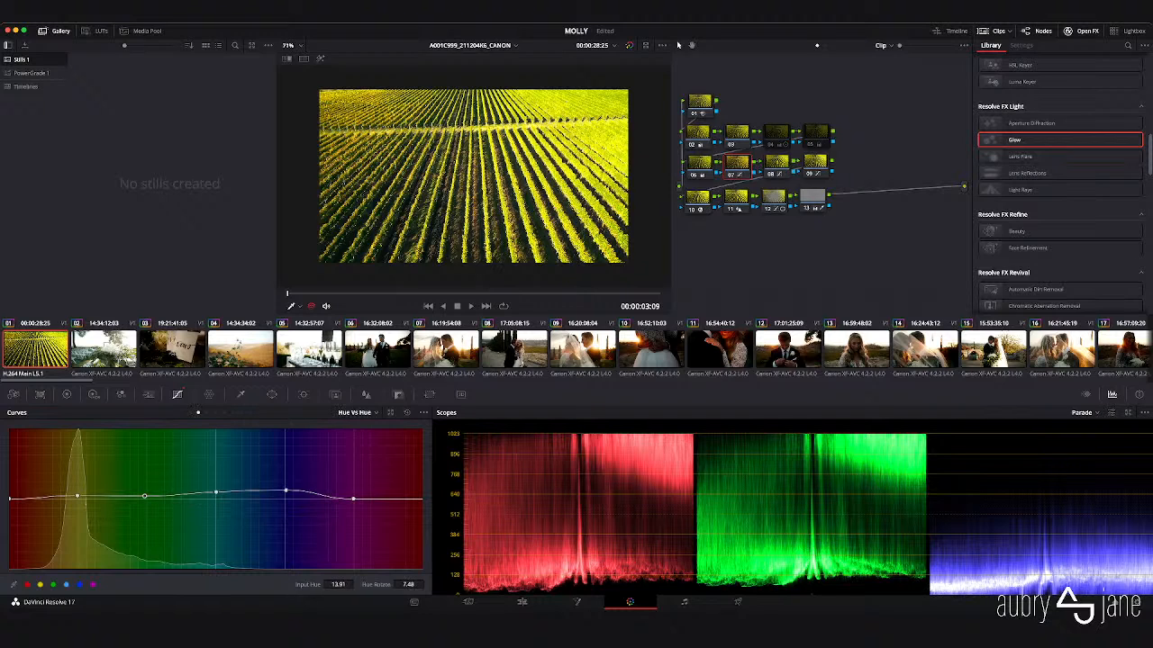
{"action": "left_click_drag", "start_coordinate": [77, 496], "coordinate": [78, 507]}
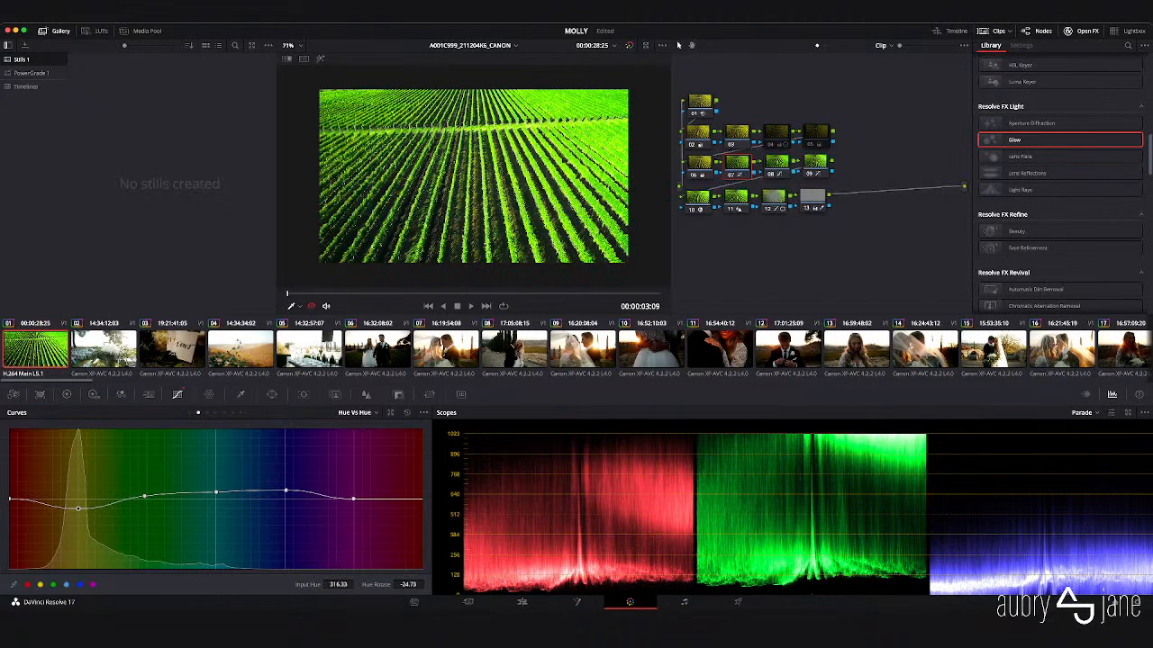
{"action": "mouse_move", "coordinate": [78, 508]}
{"action": "left_mouse_down"}
{"action": "mouse_move", "coordinate": [141, 500]}
{"action": "mouse_move", "coordinate": [74, 510]}
{"action": "left_mouse_up"}
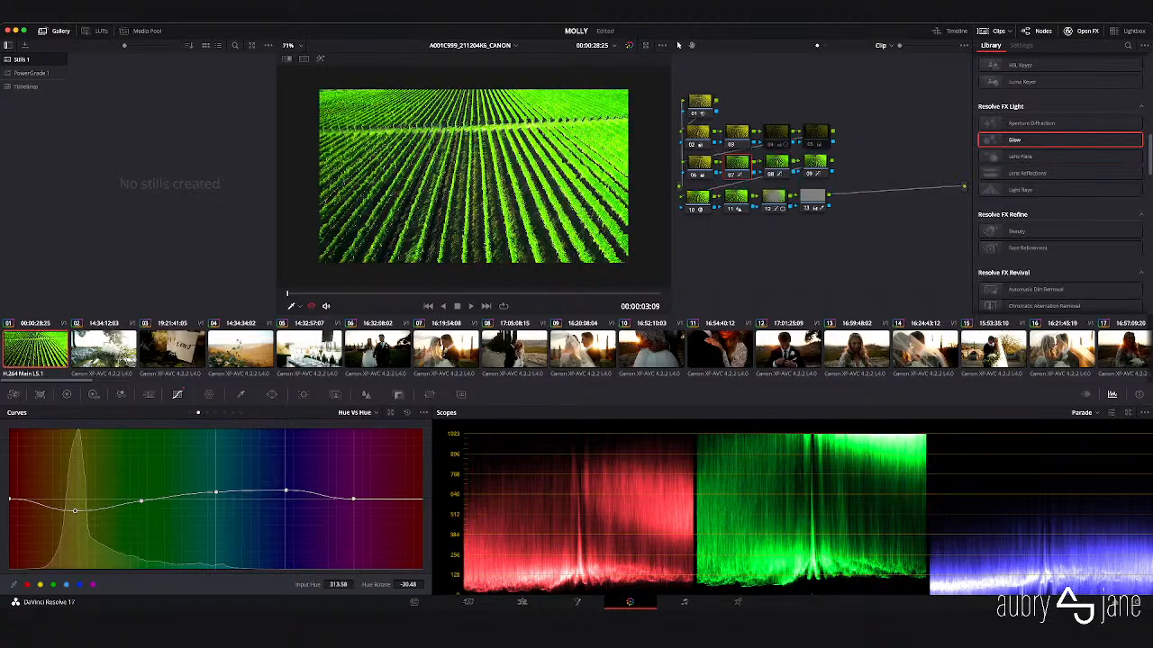
{"action": "left_click_drag", "start_coordinate": [74, 511], "coordinate": [142, 499]}
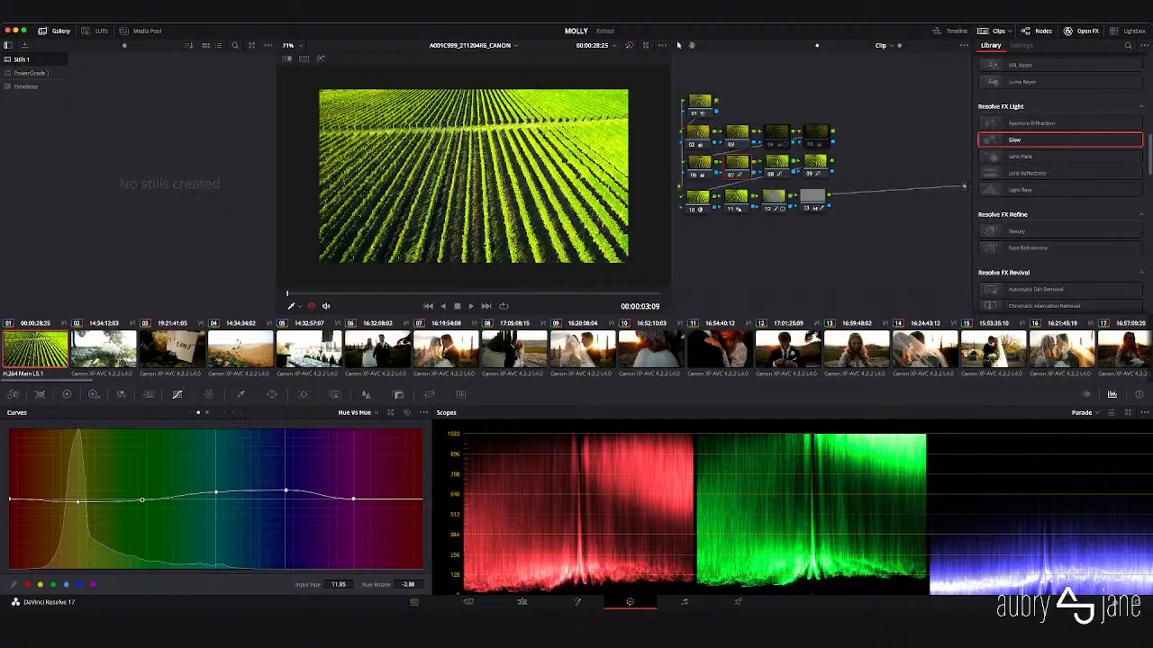
- Desaturate the foliage in node 07's Hue Vs Sat curve: green point to 0.75, yellow-green point to 0.71, and yellow point slightly lower
{"action": "left_click", "coordinate": [207, 413]}
{"action": "left_click_drag", "start_coordinate": [148, 502], "coordinate": [140, 516]}
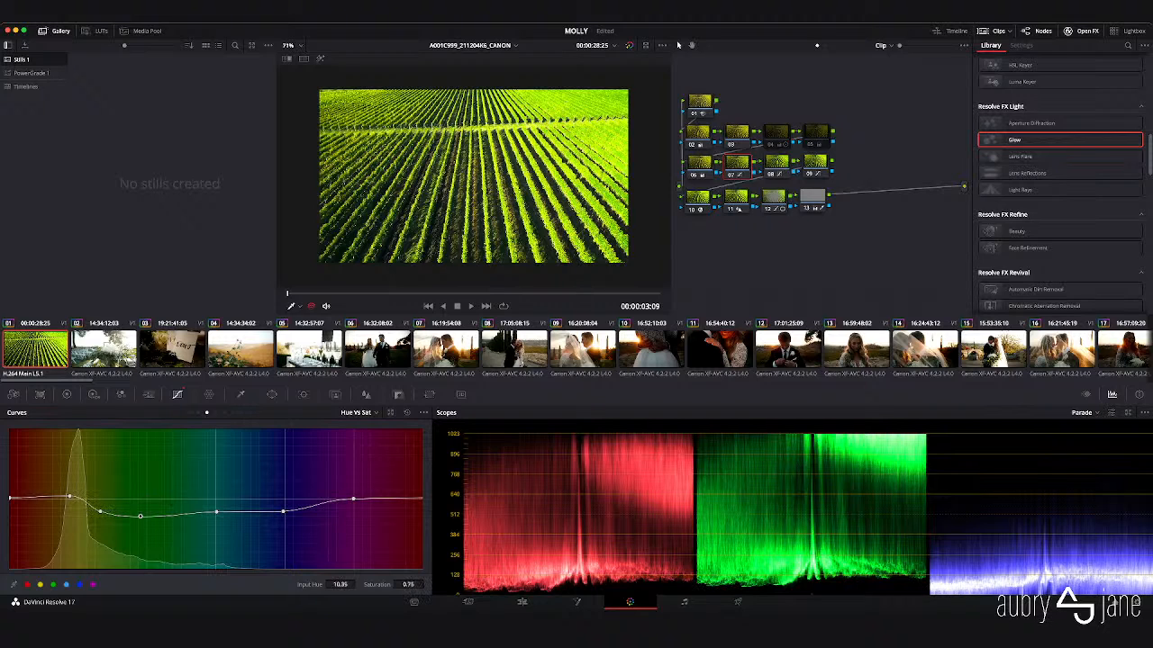
{"action": "left_click_drag", "start_coordinate": [70, 497], "coordinate": [96, 519]}
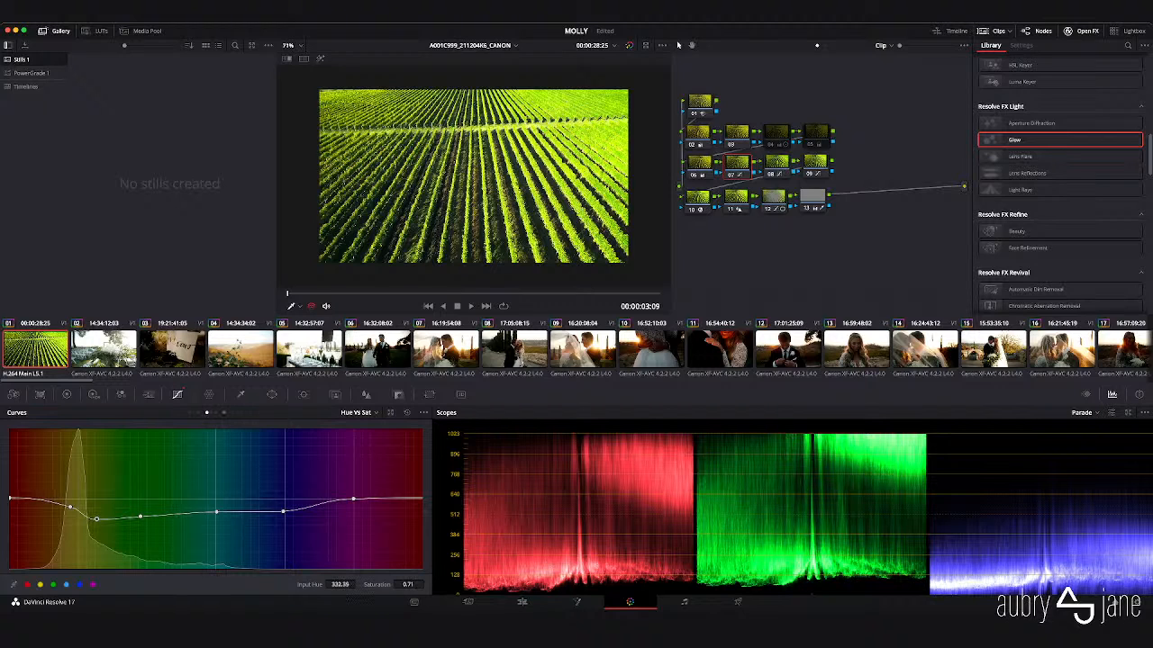
- In node 07's Hue Vs Lum curve, lower the yellow point to a Lum Gain of 0.86
{"action": "left_click", "coordinate": [215, 413]}
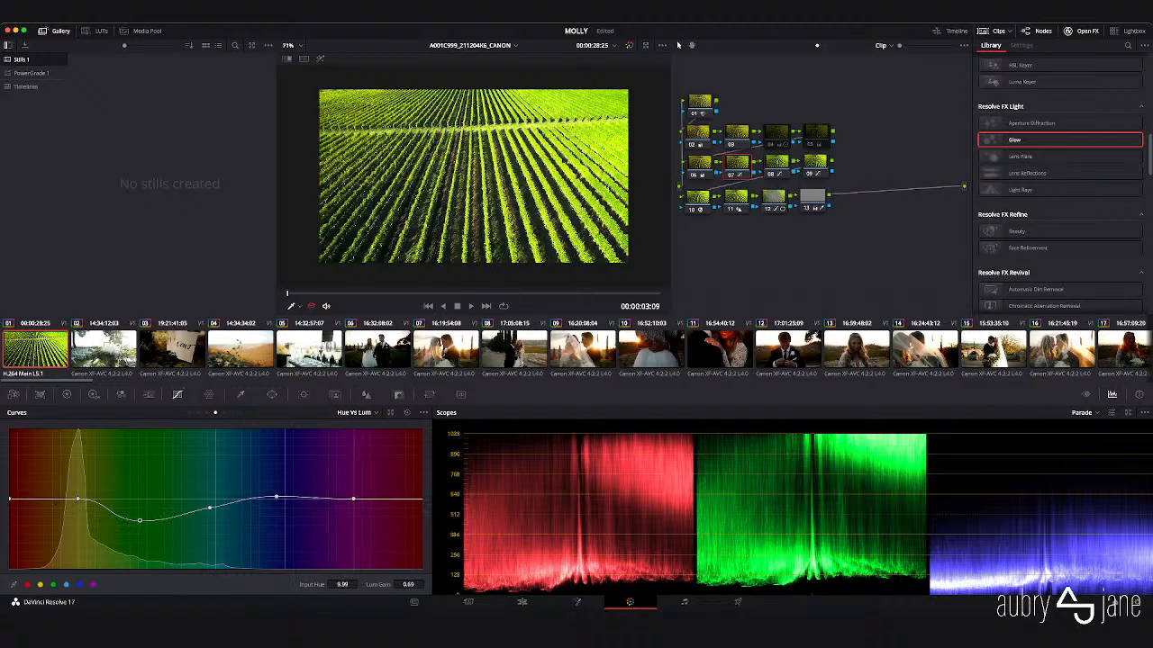
{"action": "mouse_move", "coordinate": [77, 499]}
{"action": "left_mouse_down"}
{"action": "mouse_move", "coordinate": [75, 510]}
{"action": "mouse_move", "coordinate": [78, 502]}
{"action": "left_mouse_up"}
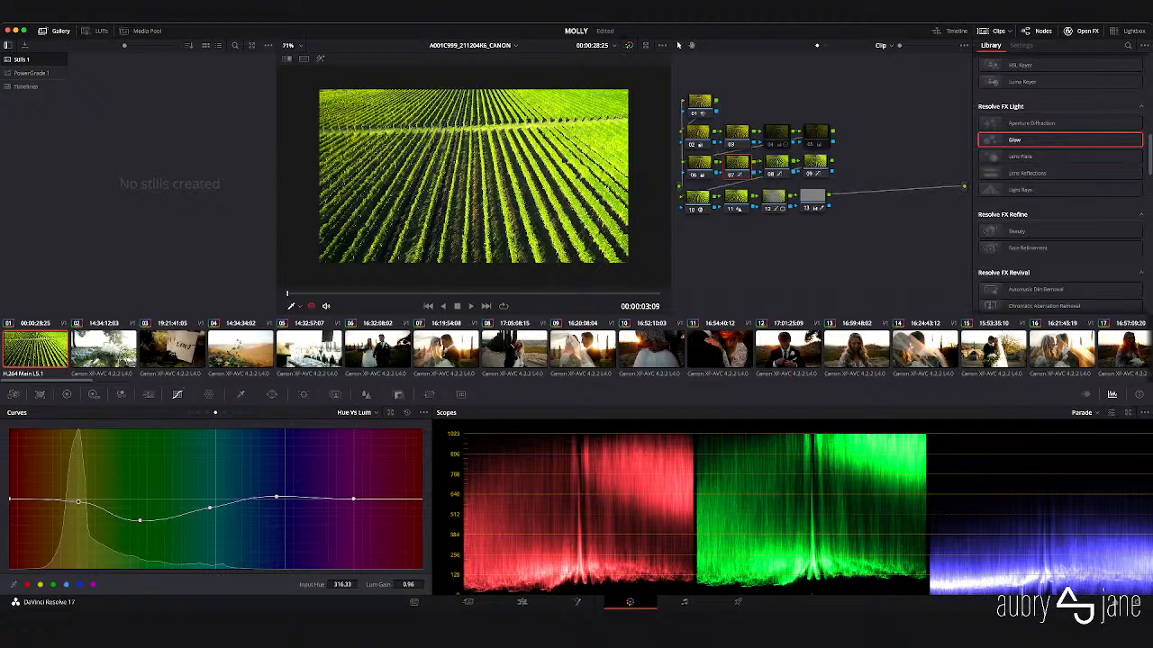
{"action": "left_click_drag", "start_coordinate": [78, 501], "coordinate": [75, 510]}
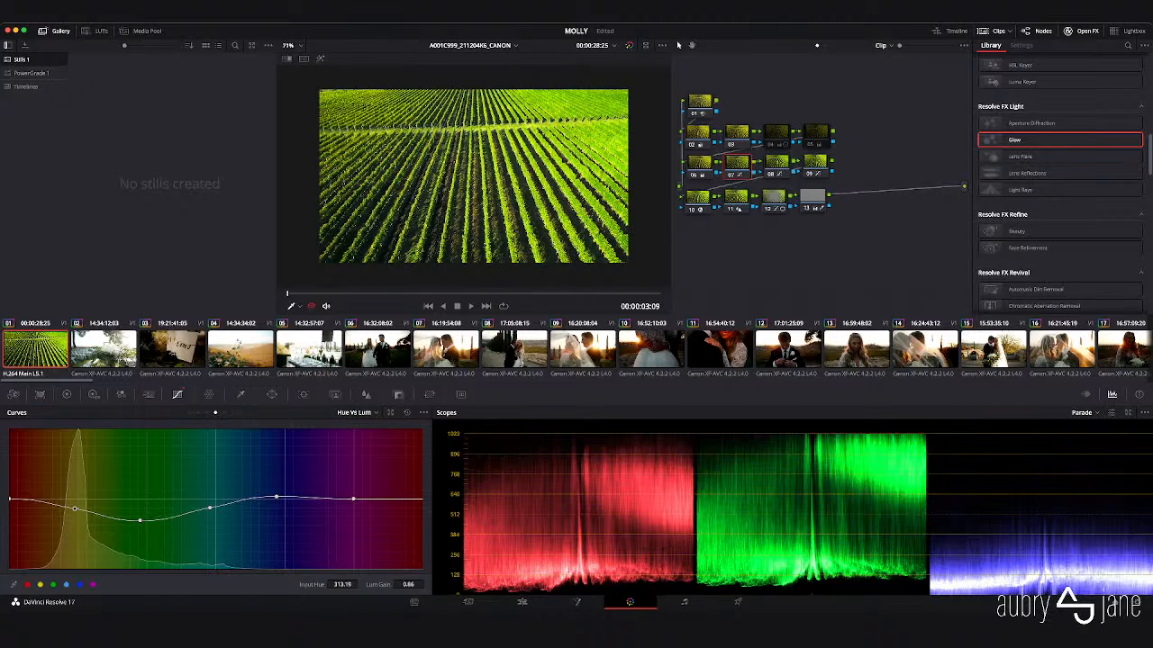
- In node 07's Hue Vs Hue curve, raise the yellow point slightly above neutral and set the red end point's Hue Rotate to 7.48
{"action": "left_click", "coordinate": [198, 412]}
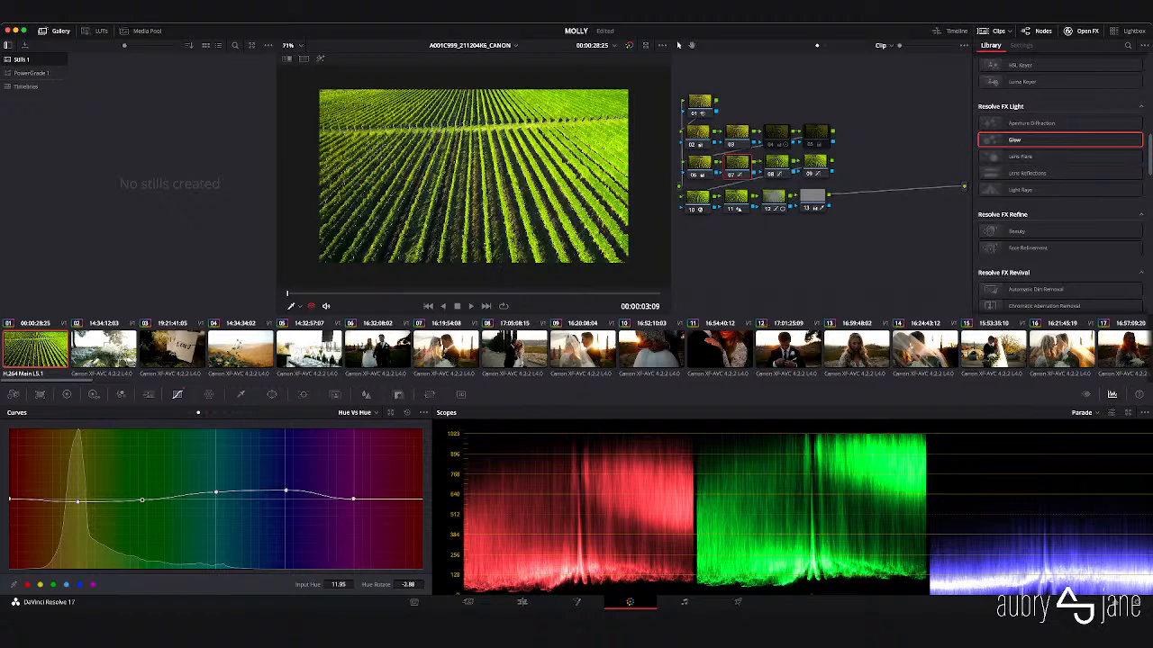
{"action": "left_click_drag", "start_coordinate": [77, 501], "coordinate": [78, 497]}
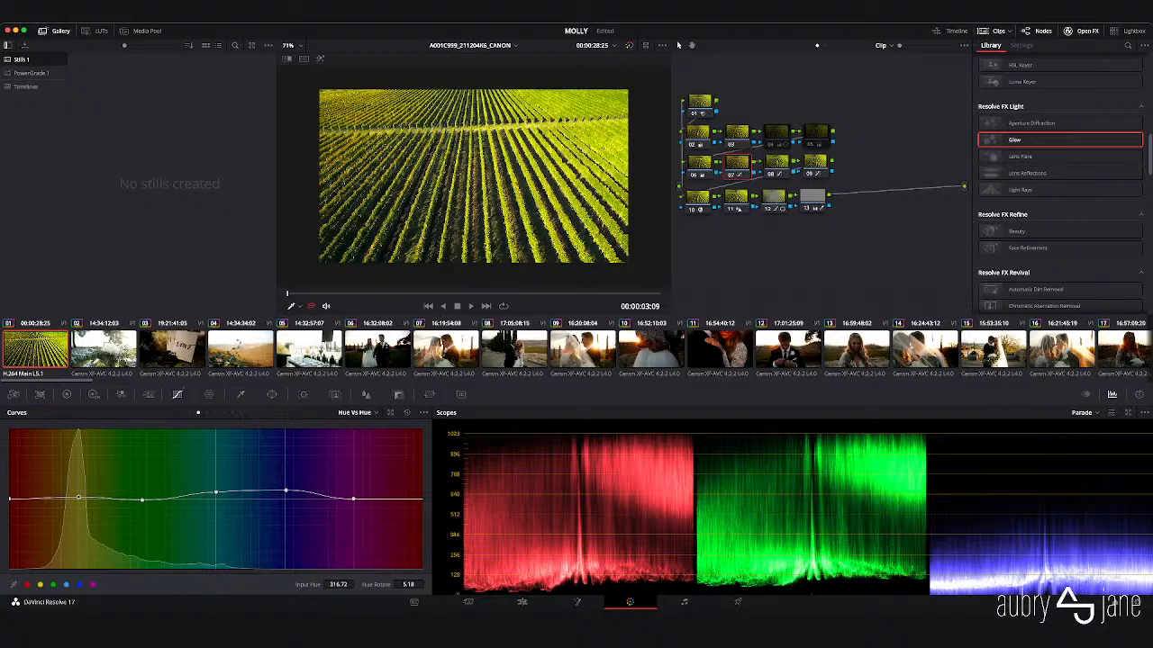
{"action": "left_click_drag", "start_coordinate": [10, 498], "coordinate": [12, 484]}
{"action": "left_click_drag", "start_coordinate": [79, 497], "coordinate": [78, 496]}
{"action": "left_click_drag", "start_coordinate": [12, 485], "coordinate": [11, 496]}
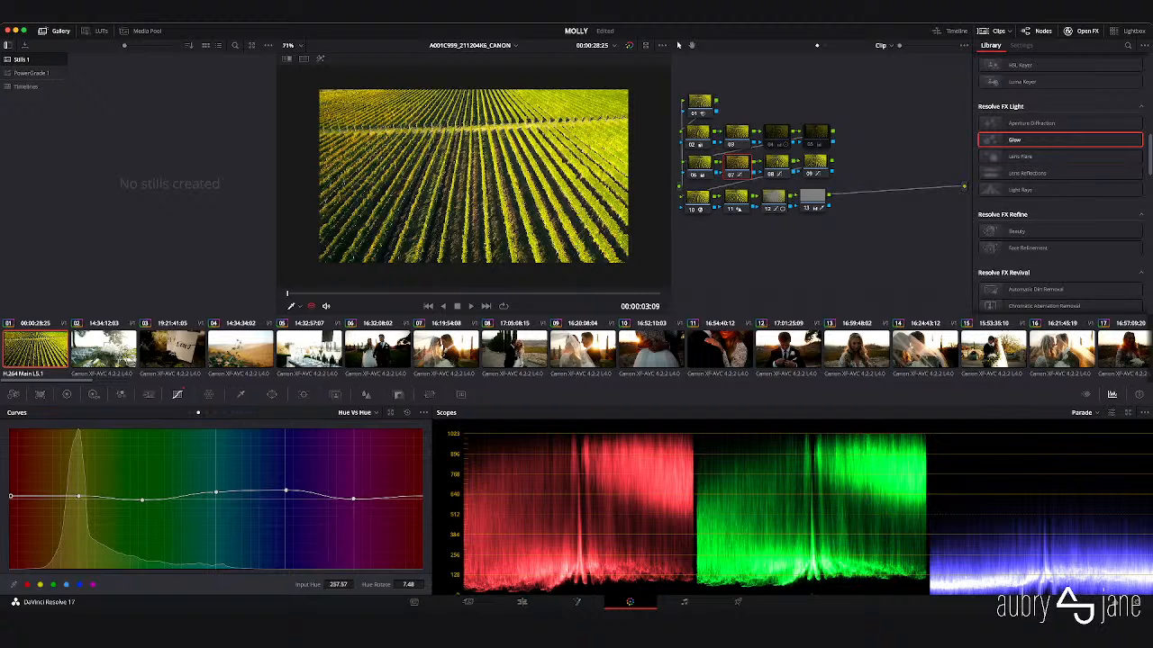
- Go to clip 02, the ceremony flower shot, select node 05, and disable nodes 06 to 08
{"action": "left_click", "coordinate": [104, 348]}
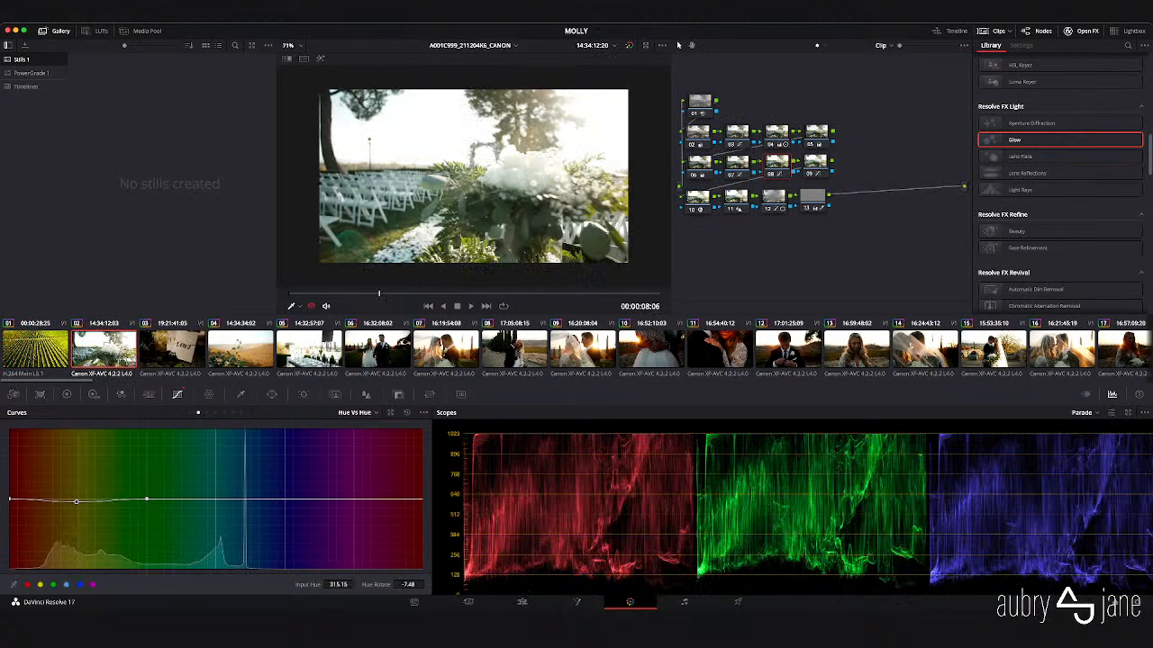
{"action": "left_click", "coordinate": [817, 132]}
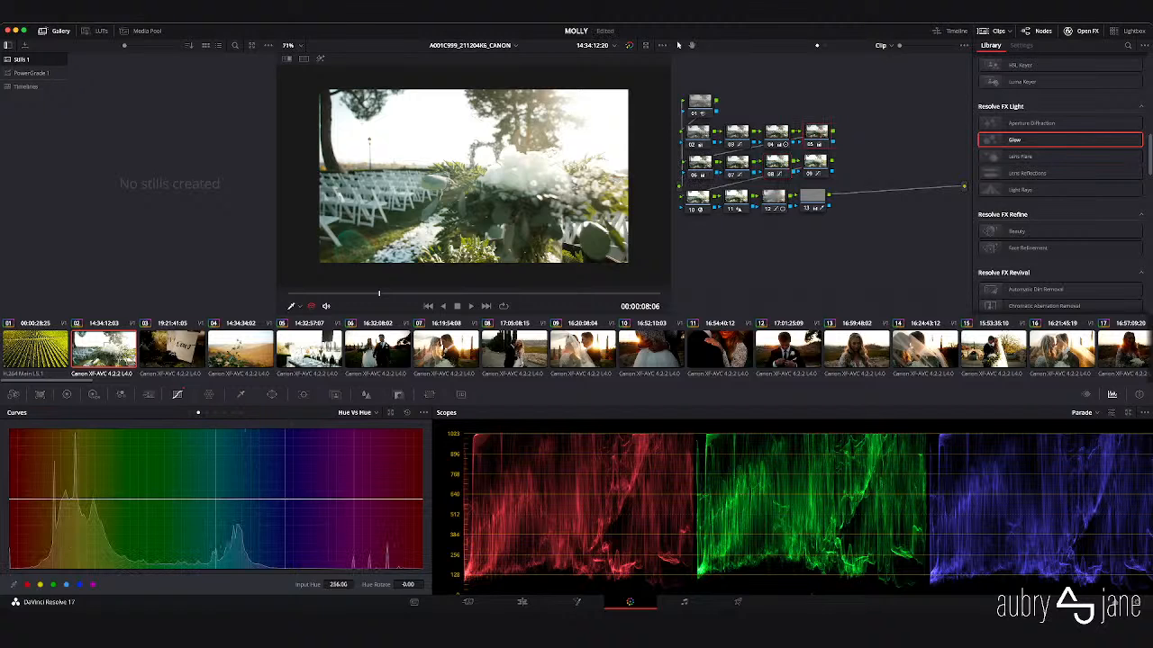
{"action": "left_click", "coordinate": [693, 175]}
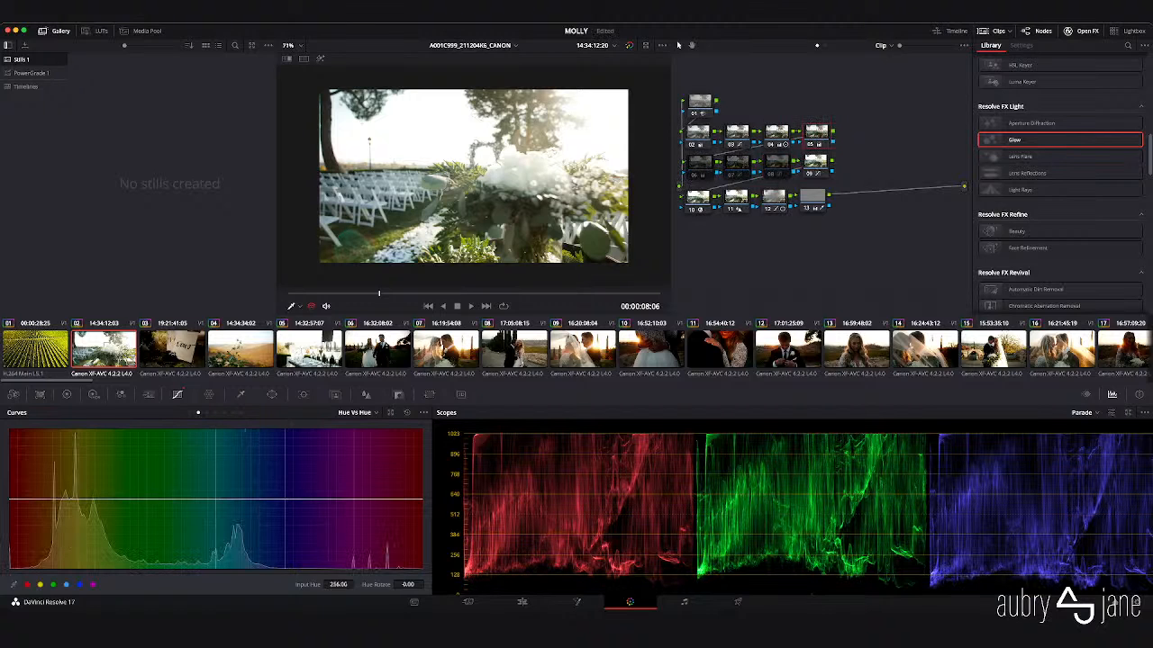
- Warm node 05 of the ceremony clip to a Temp of 210, and re-enable nodes 06 to 08
{"action": "left_click", "coordinate": [67, 393]}
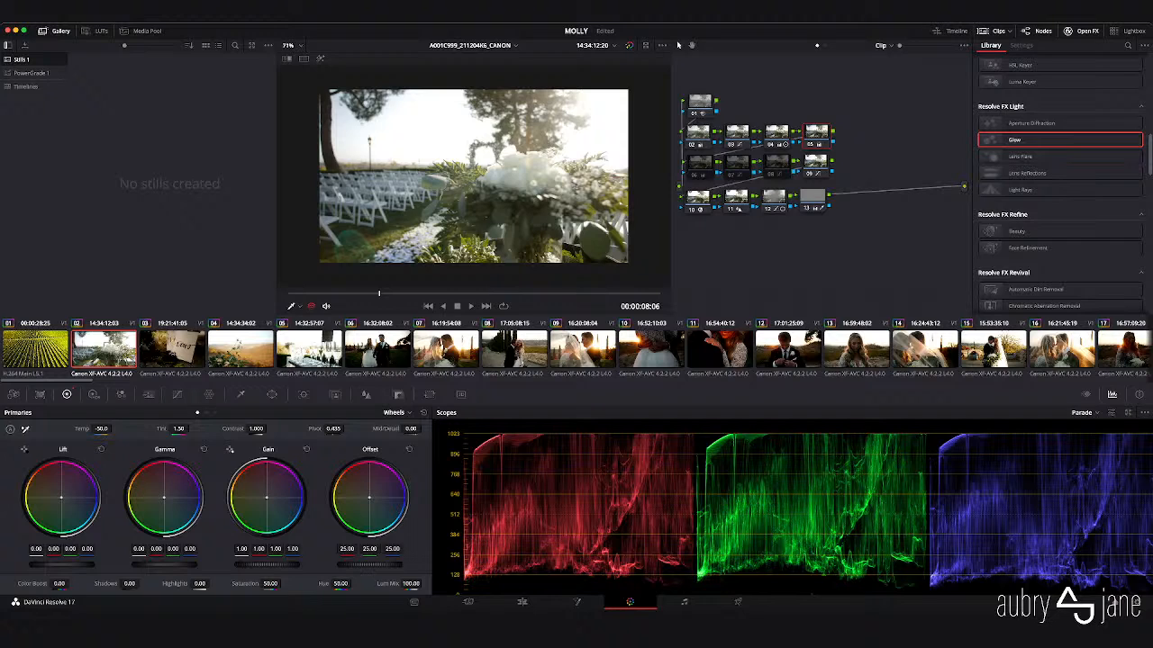
{"action": "left_click", "coordinate": [424, 413]}
{"action": "left_click_drag", "start_coordinate": [100, 429], "coordinate": [114, 428]}
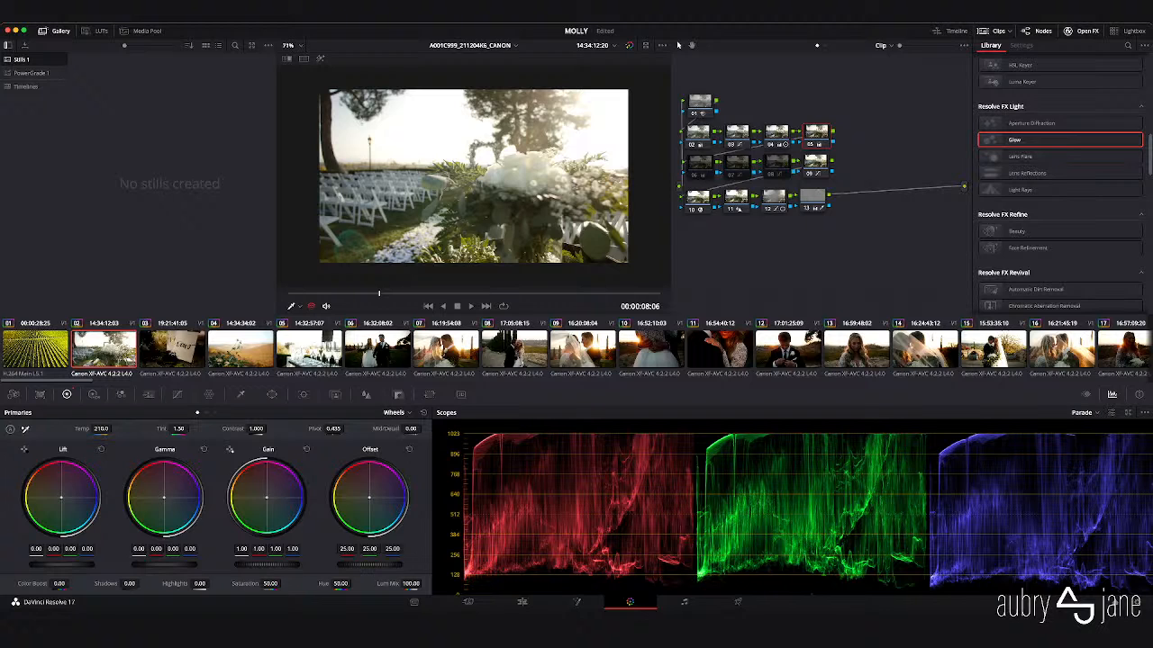
{"action": "left_click", "coordinate": [771, 173]}
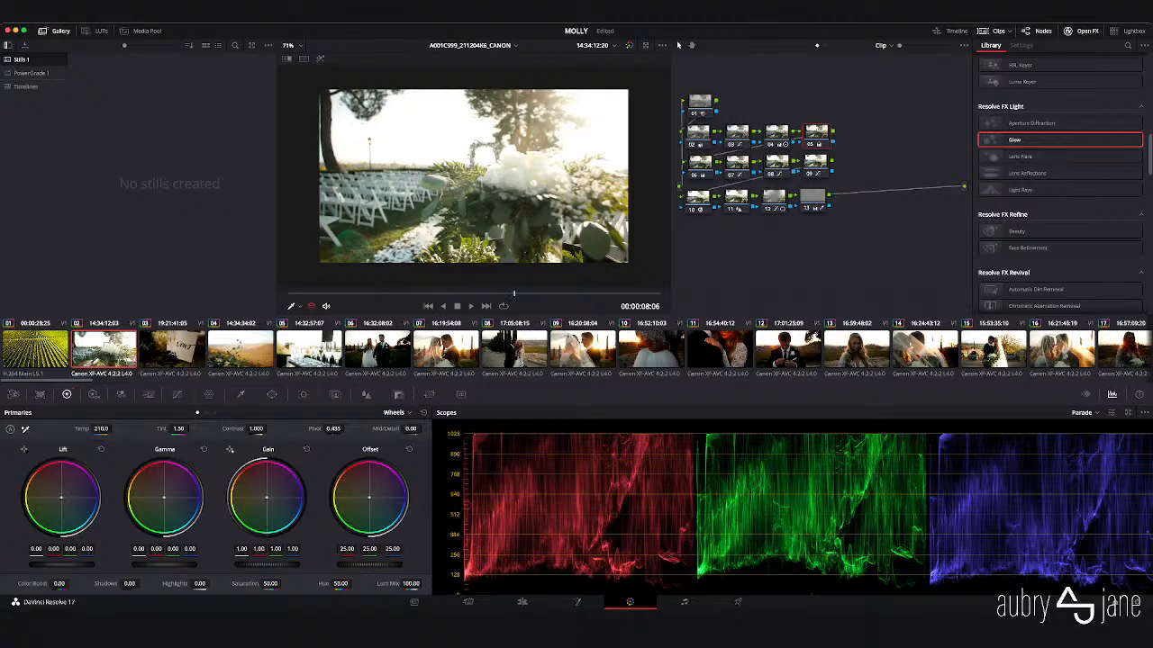
- Scrub through the ceremony clip and compare the image with nodes 09 and 12 each switched off and on
{"action": "left_click_drag", "start_coordinate": [379, 294], "coordinate": [660, 294]}
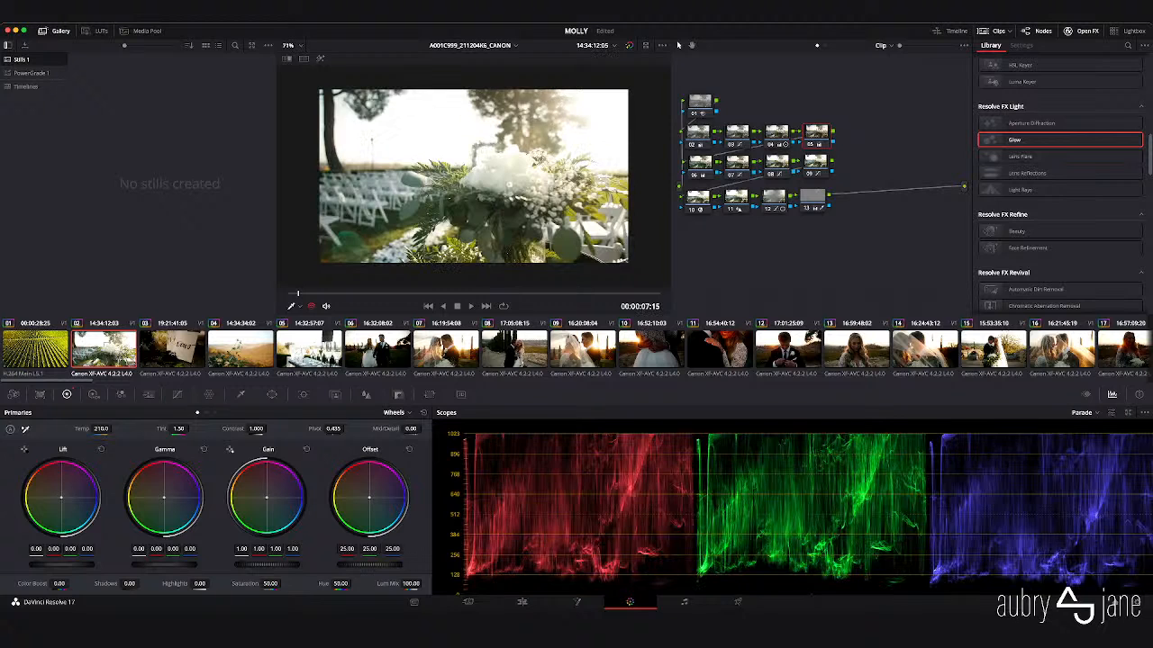
{"action": "left_click", "coordinate": [810, 173]}
{"action": "left_click", "coordinate": [809, 174]}
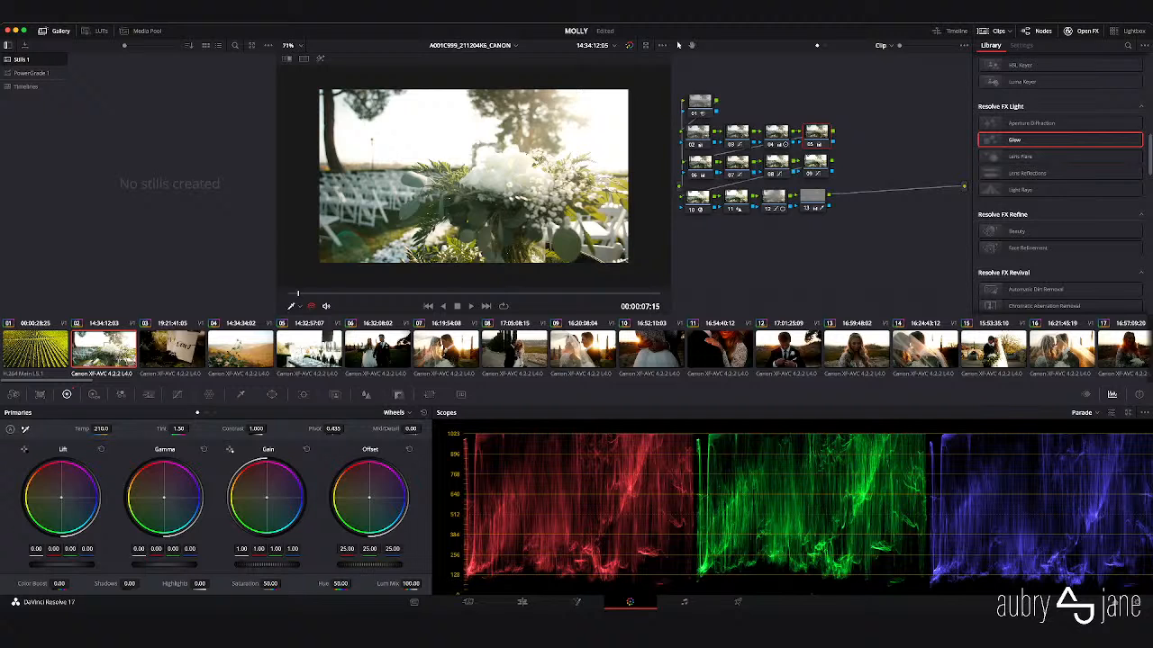
{"action": "left_click", "coordinate": [769, 209]}
{"action": "left_click", "coordinate": [769, 209]}
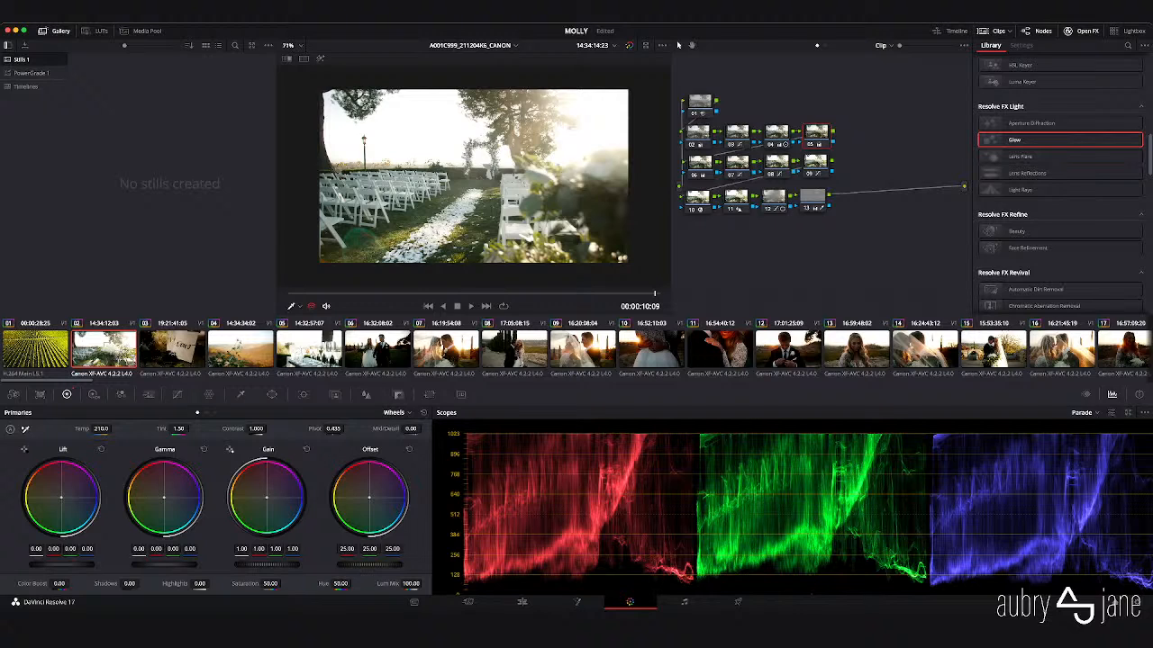
- Set the Contrast in node 04 of the ceremony clip to 1.274
{"action": "left_click", "coordinate": [776, 135]}
{"action": "left_click_drag", "start_coordinate": [256, 429], "coordinate": [270, 428]}
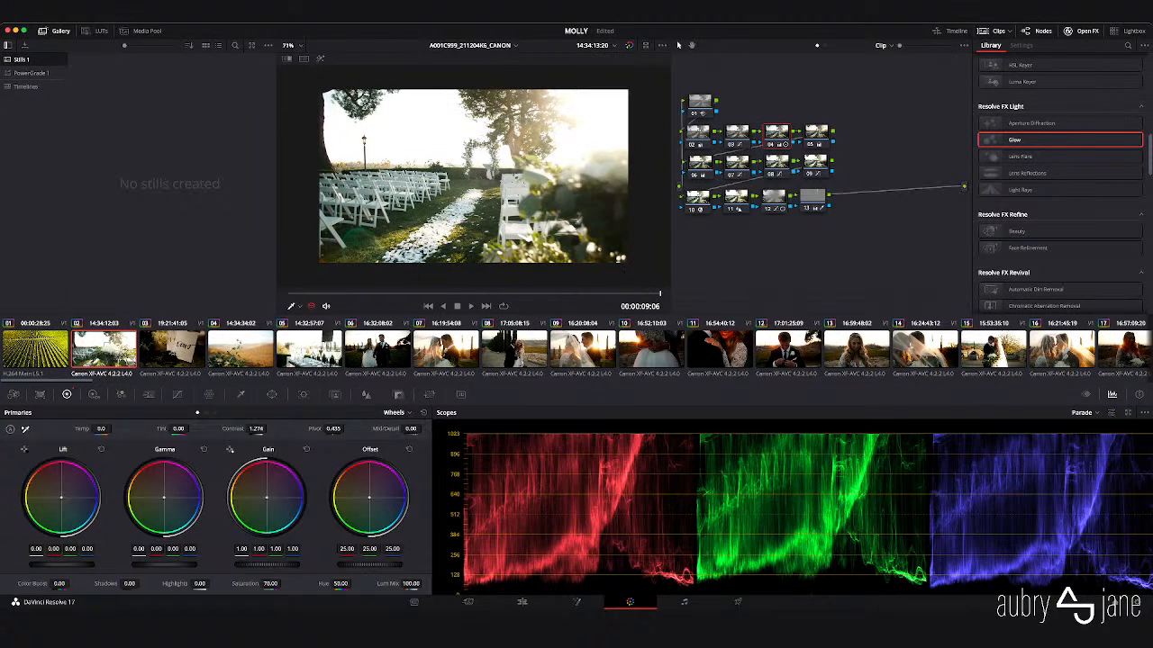
- Go to clip 03, the vows and ring shot, and disable nodes 06 to 13
{"action": "key", "text": "Down"}
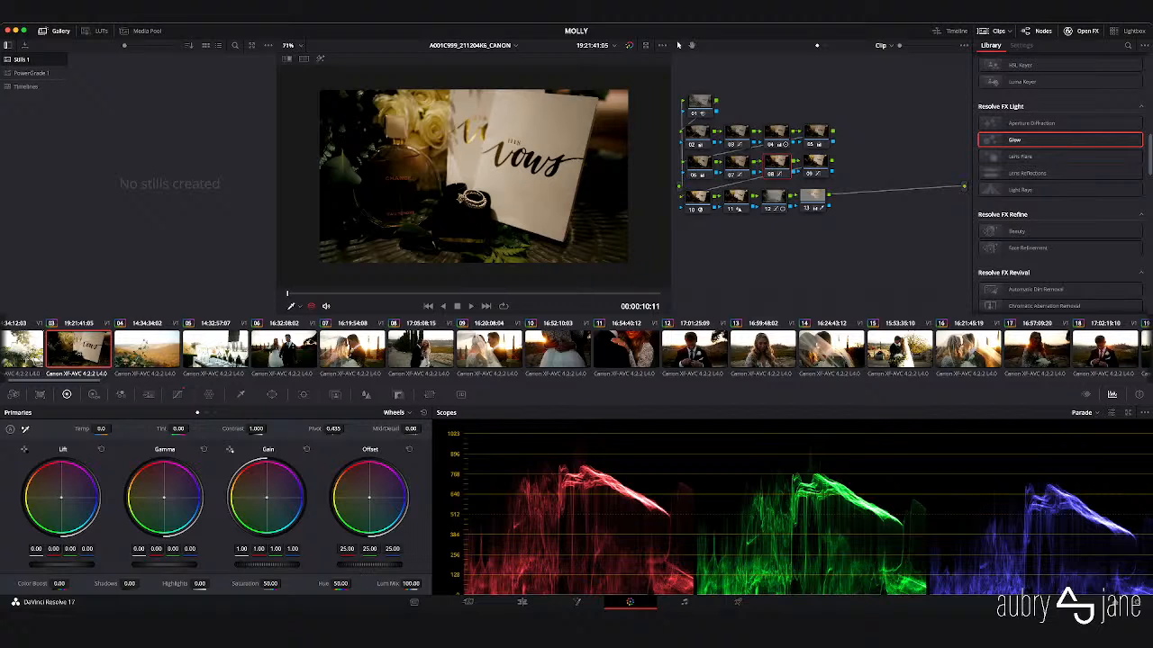
{"action": "left_click", "coordinate": [772, 173]}
{"action": "left_click", "coordinate": [695, 175]}
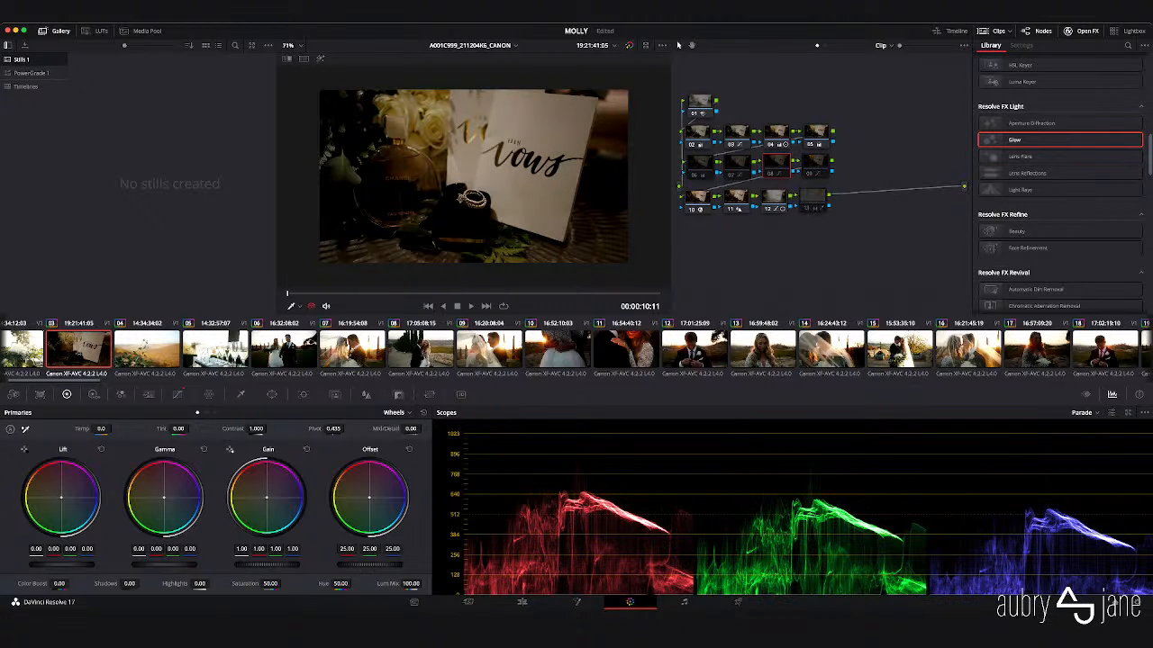
{"action": "left_click", "coordinate": [731, 209]}
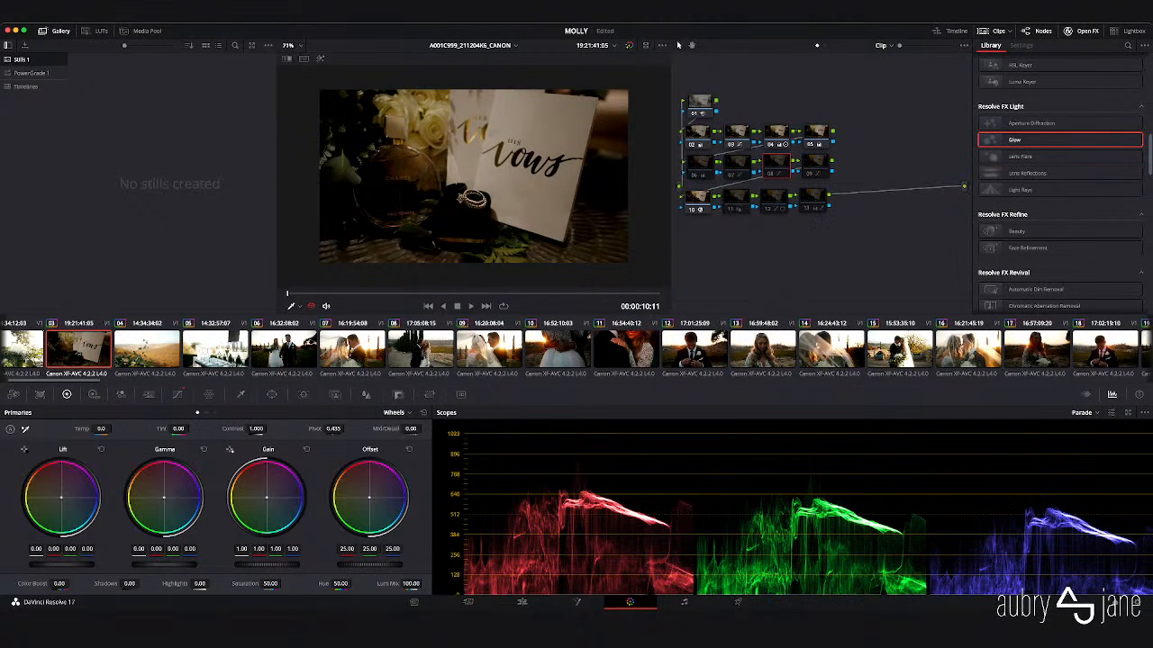
{"action": "left_click", "coordinate": [692, 209]}
- Reset node 05's primaries on the vows clip, and set its Temp to -580 and Tint to 7.50
{"action": "left_click", "coordinate": [816, 133]}
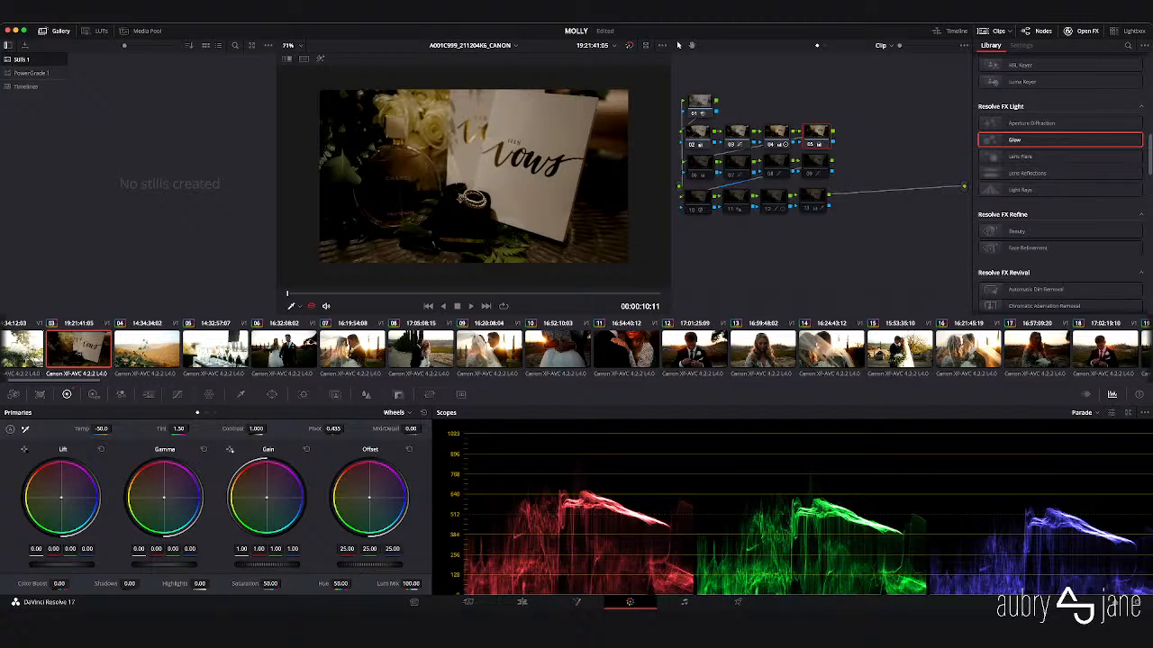
{"action": "left_click", "coordinate": [423, 412]}
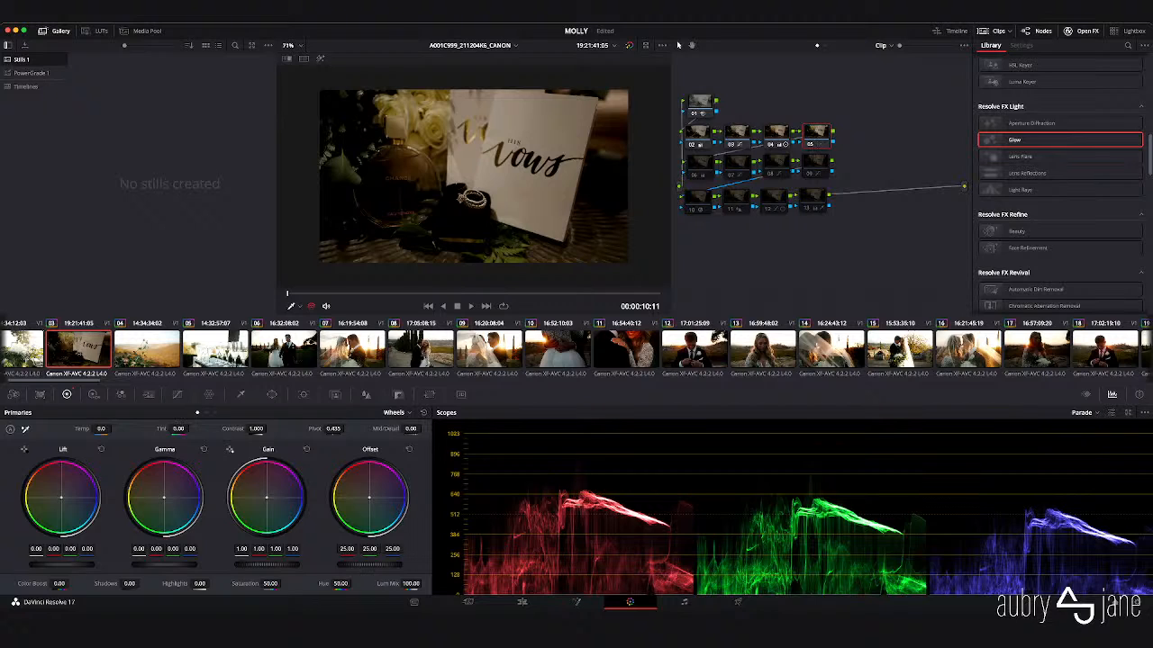
{"action": "left_click_drag", "start_coordinate": [102, 429], "coordinate": [82, 428]}
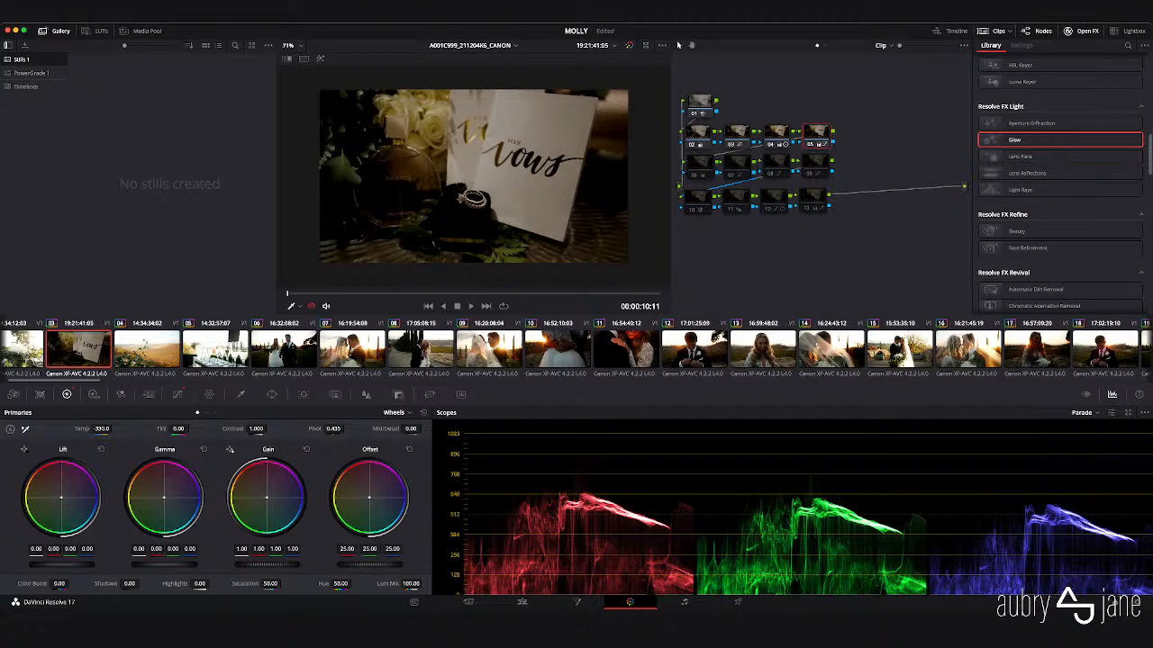
{"action": "left_click_drag", "start_coordinate": [102, 428], "coordinate": [97, 429]}
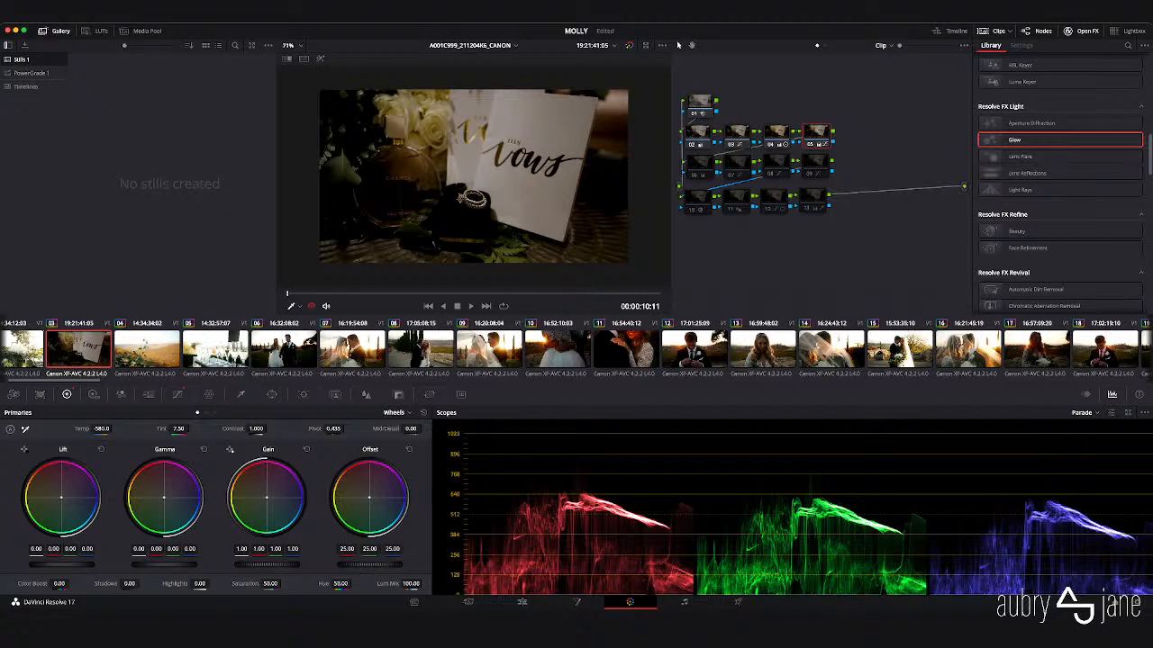
- Reset the primary wheels of node 02 on the vows clip
{"action": "left_click", "coordinate": [698, 133]}
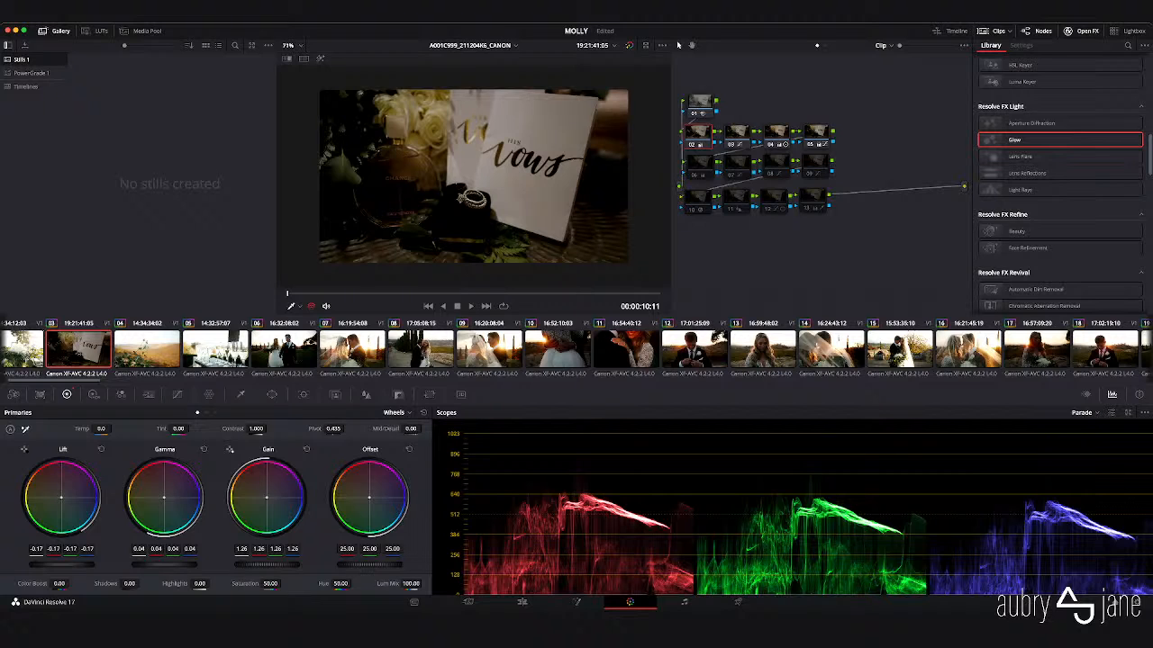
{"action": "left_click", "coordinate": [424, 412]}
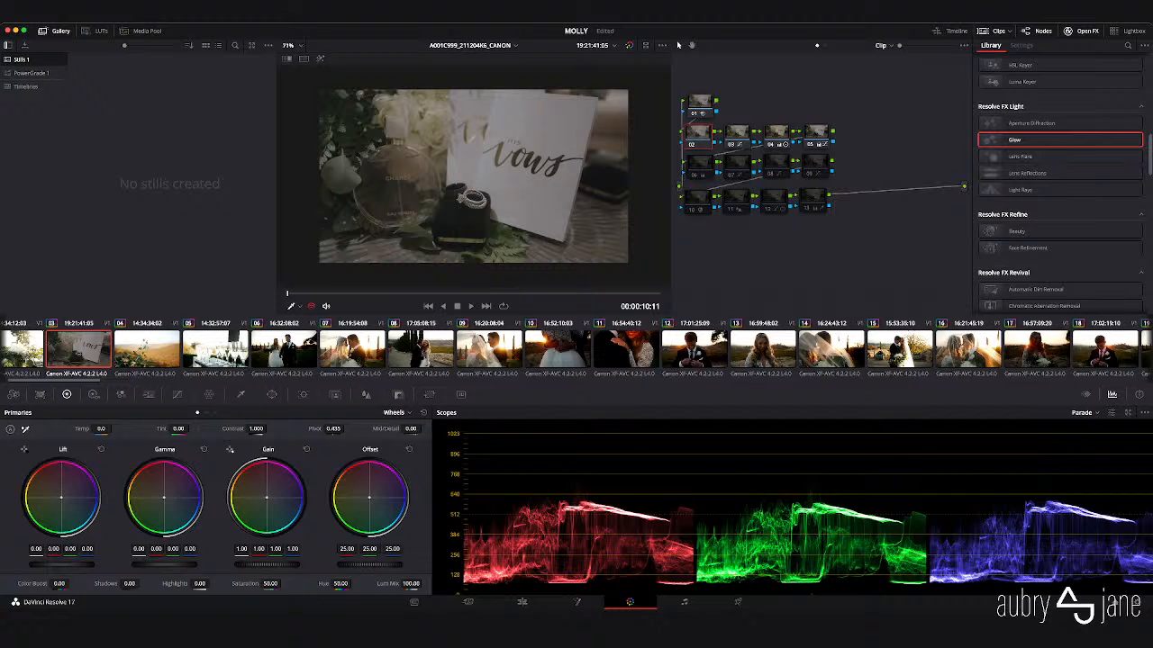
- Set node 02's Lift to -0.05, Gamma to -0.01 and Gain to 1.29 on the vows clip
{"action": "left_click_drag", "start_coordinate": [61, 565], "coordinate": [45, 564]}
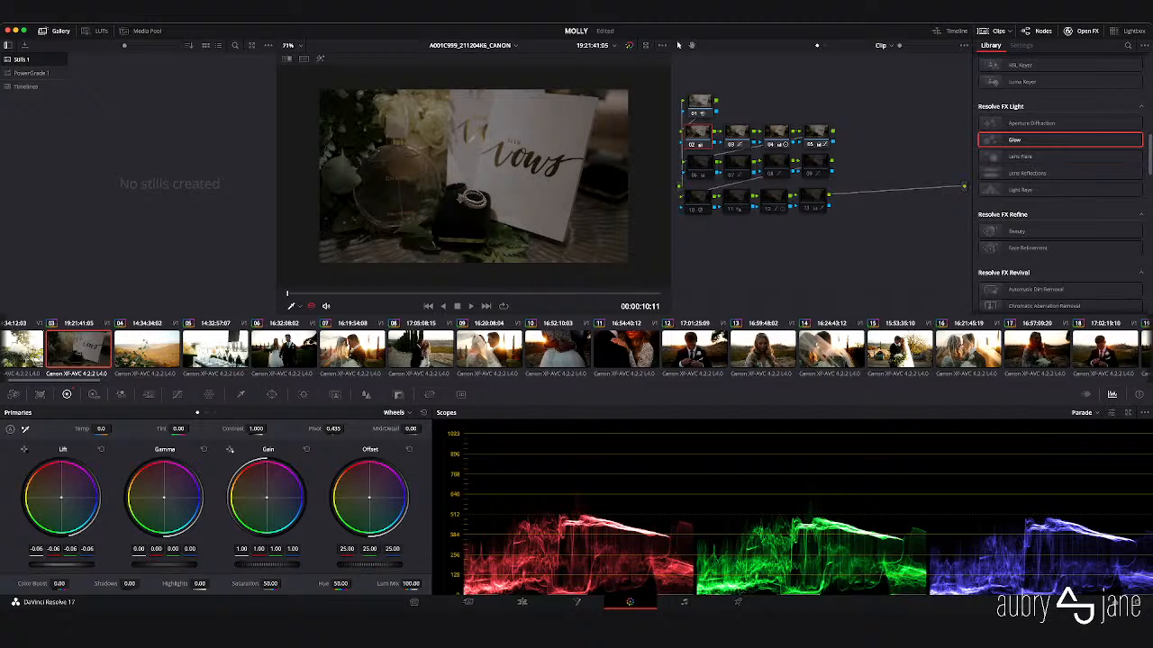
{"action": "left_click_drag", "start_coordinate": [61, 565], "coordinate": [68, 565]}
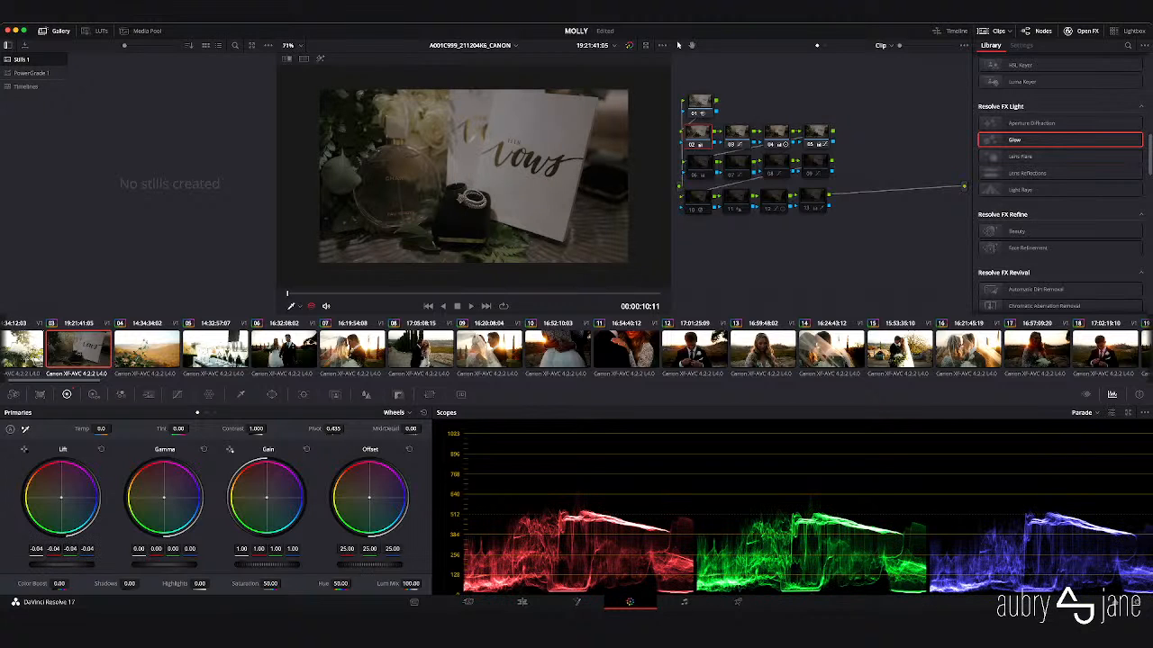
{"action": "left_click_drag", "start_coordinate": [266, 565], "coordinate": [291, 564]}
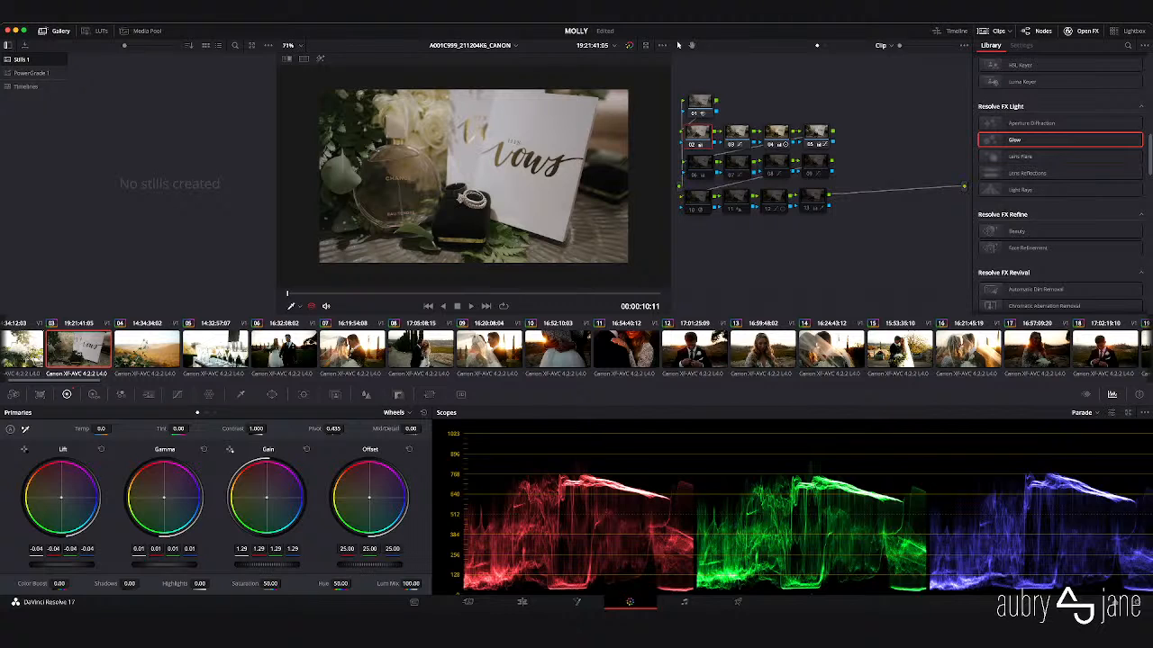
{"action": "left_click_drag", "start_coordinate": [164, 565], "coordinate": [159, 565]}
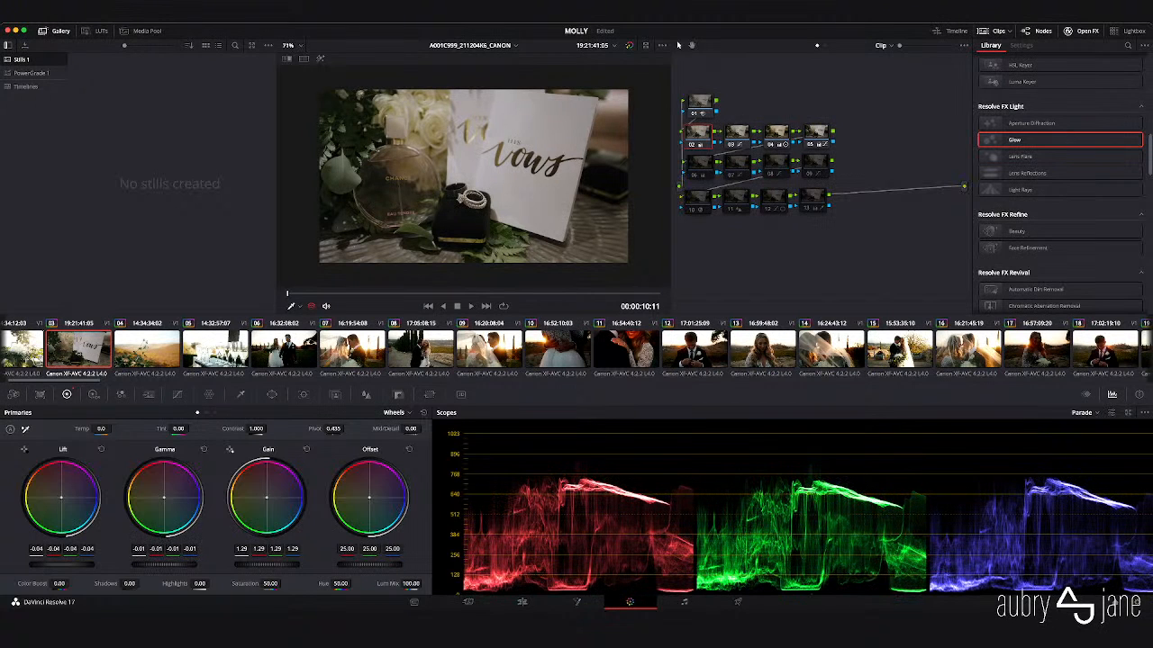
{"action": "left_click_drag", "start_coordinate": [61, 565], "coordinate": [59, 565]}
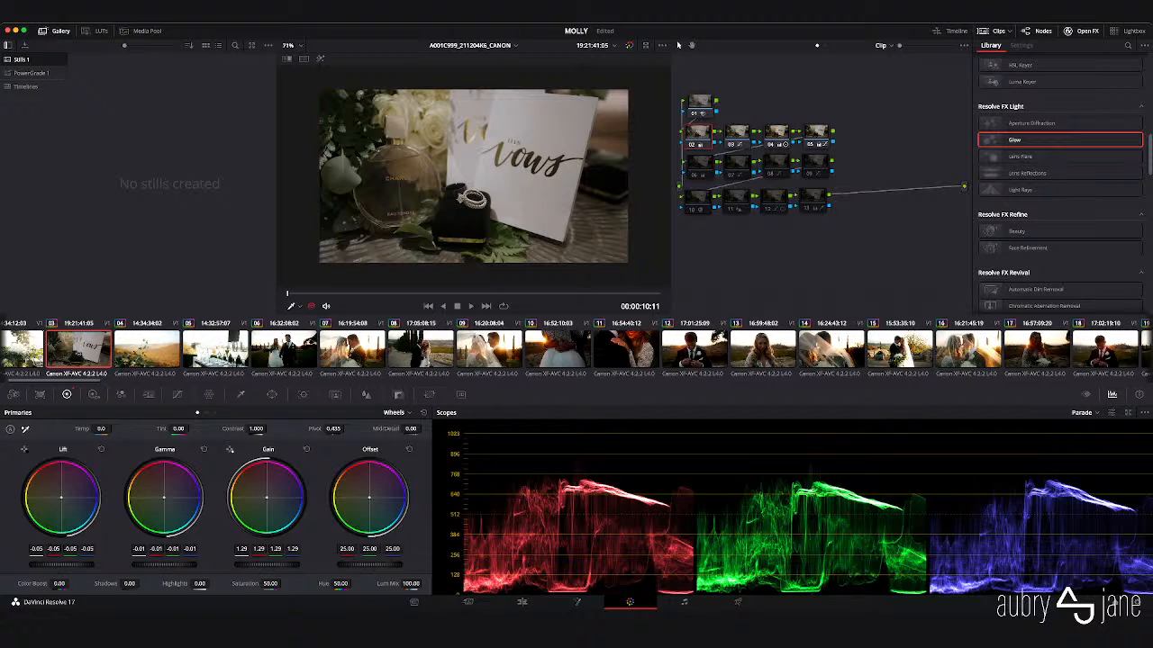
- Compare the vows image with nodes 03 and 05 disabled and enabled to judge their curve and colour corrections
{"action": "left_click", "coordinate": [737, 133]}
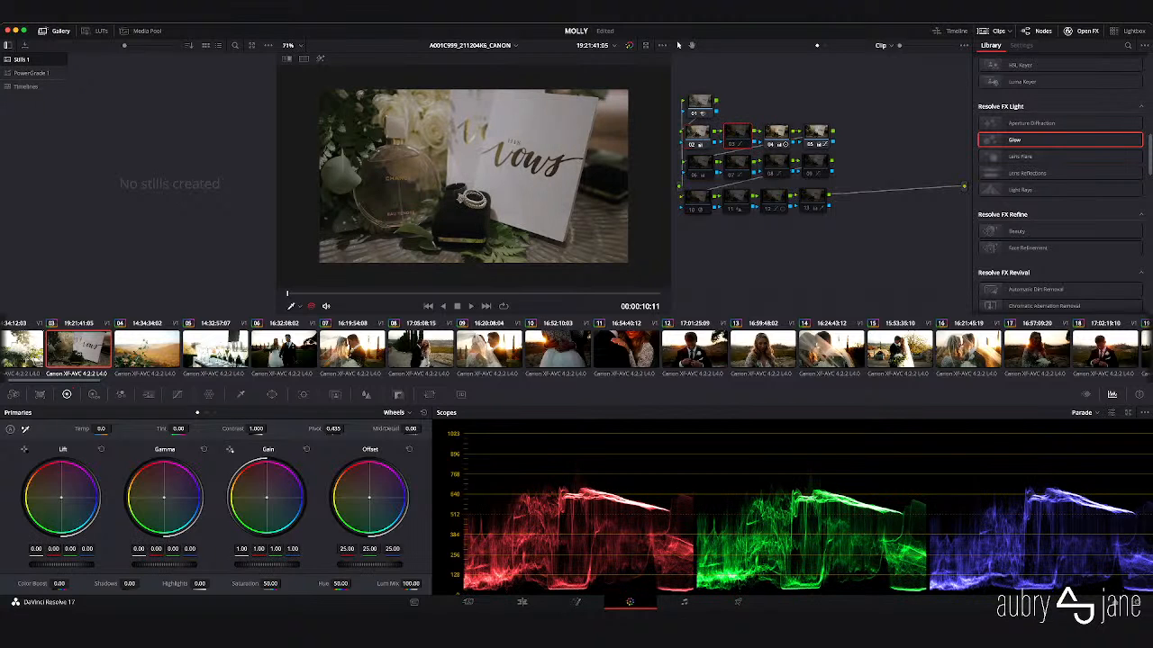
{"action": "key", "text": "super+d"}
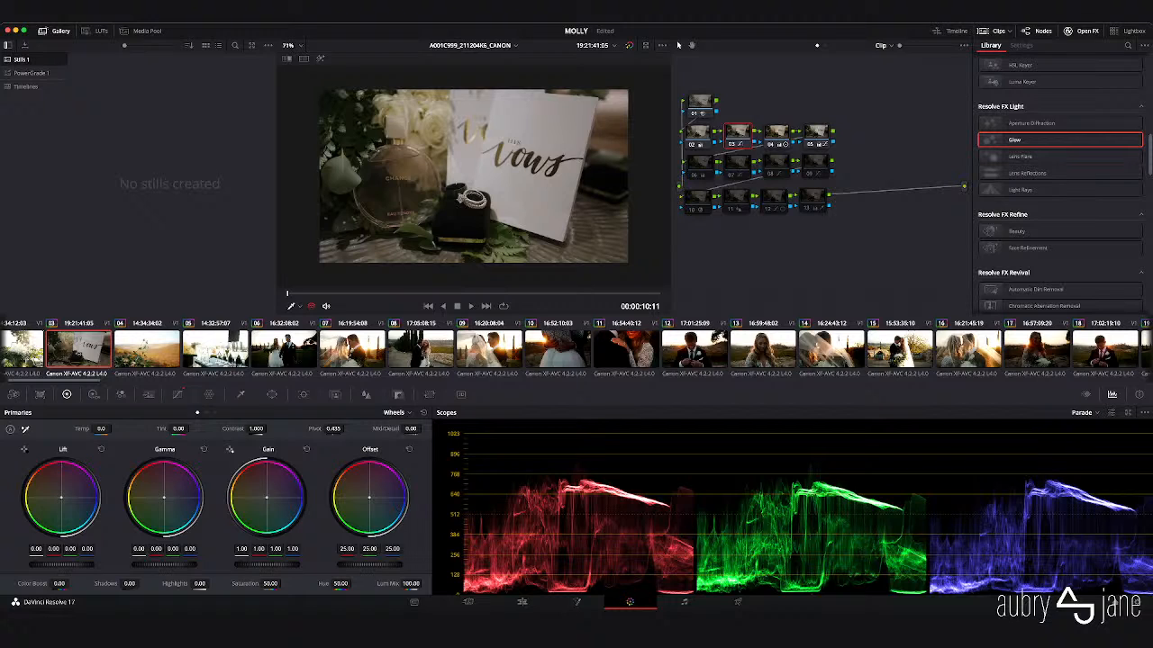
{"action": "left_click", "coordinate": [776, 132]}
{"action": "left_click", "coordinate": [815, 132]}
{"action": "key", "text": "super+d"}
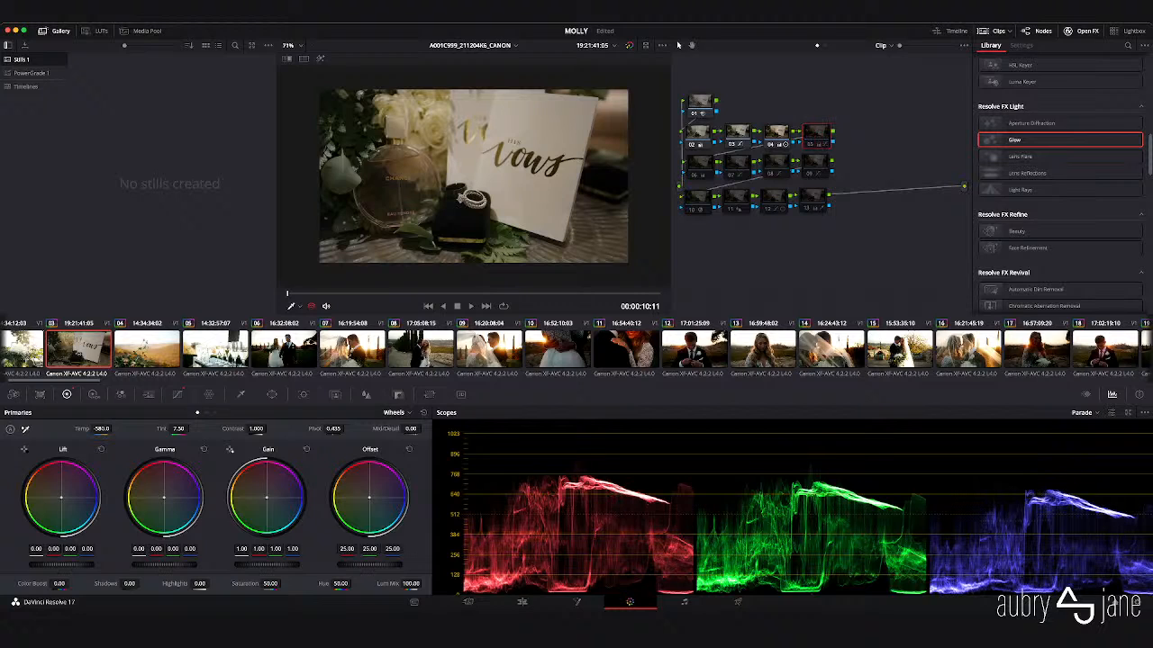
{"action": "key", "text": "super+d"}
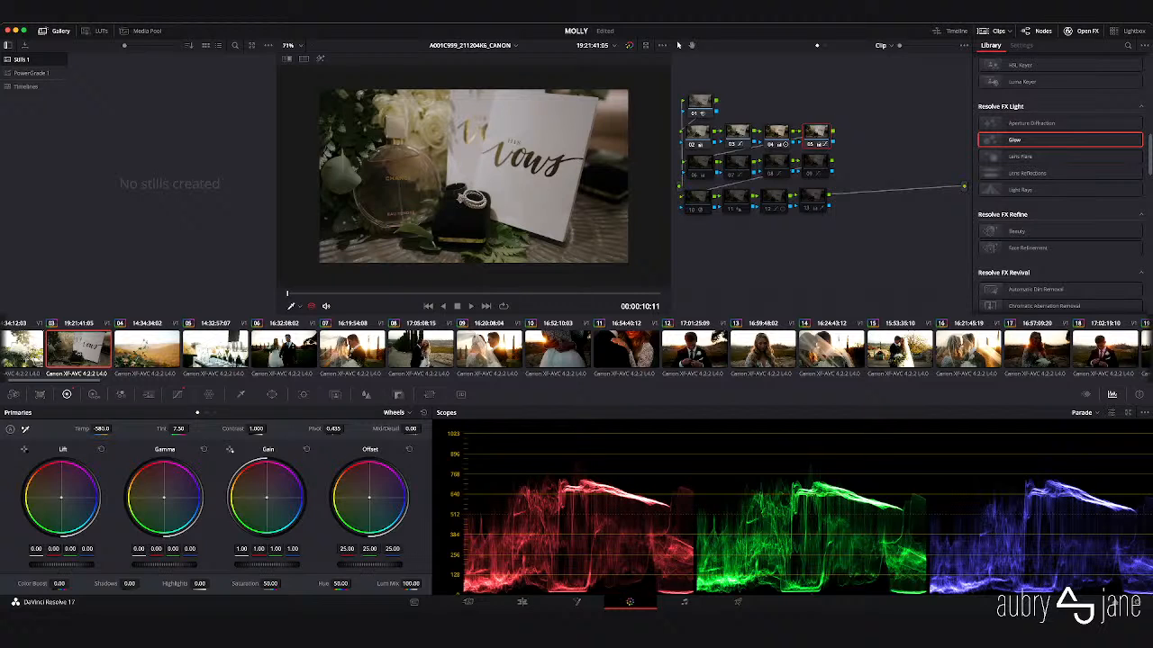
- Re-enable nodes 06, 07 and 08 on the vows clip
{"action": "left_click", "coordinate": [694, 174]}
{"action": "left_click", "coordinate": [731, 175]}
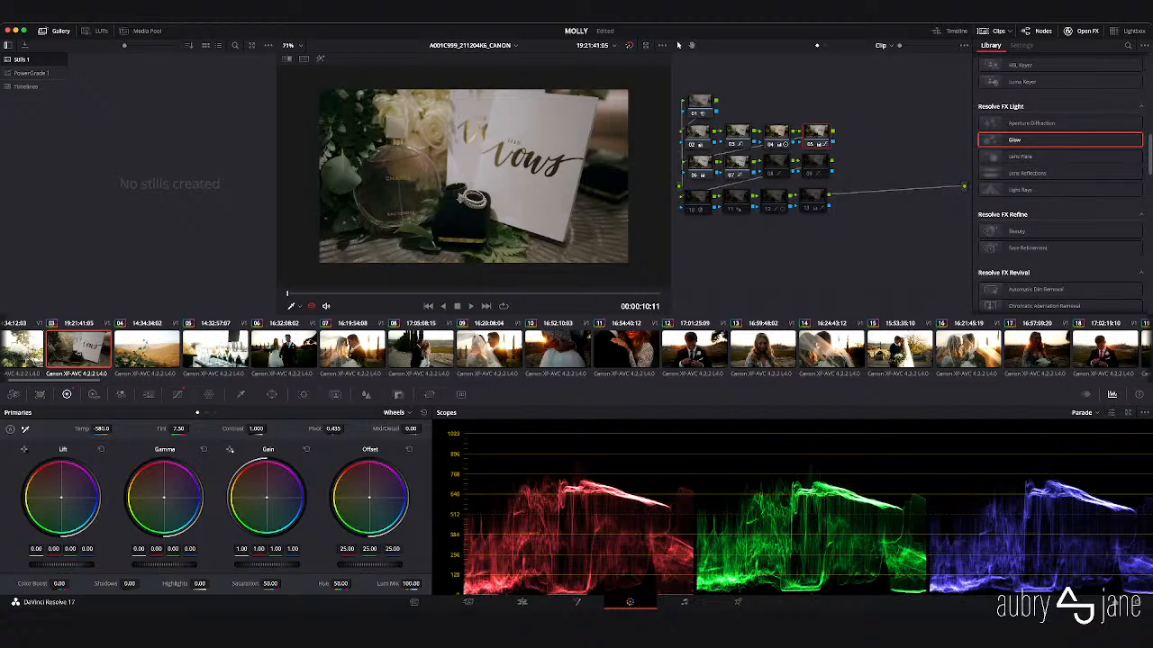
{"action": "left_click", "coordinate": [770, 174]}
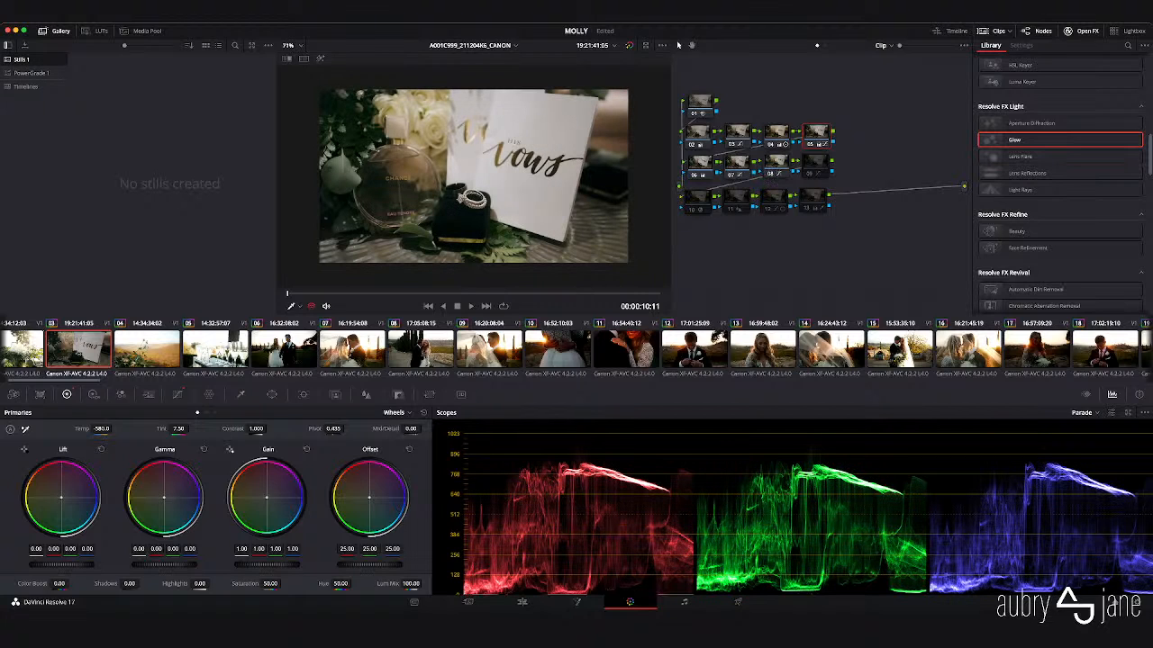
- Raise the upper part of node 08's custom curve on the vows clip, and compare the full grade with the ungraded image
{"action": "left_click", "coordinate": [776, 162]}
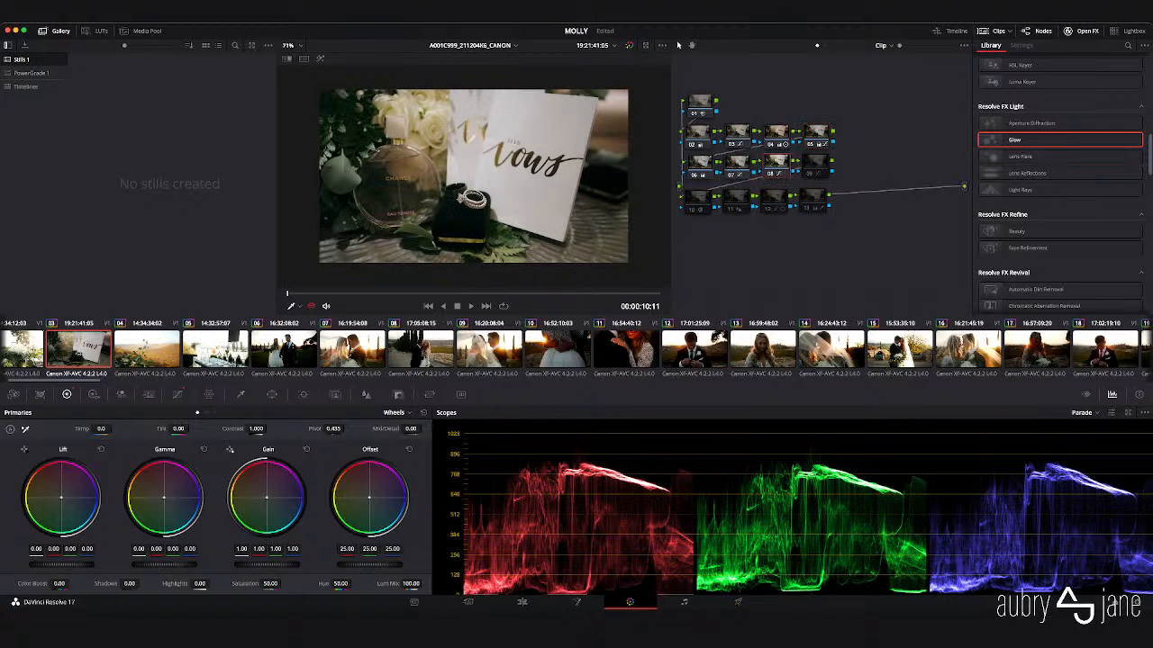
{"action": "left_click", "coordinate": [177, 394]}
{"action": "left_click", "coordinate": [190, 412]}
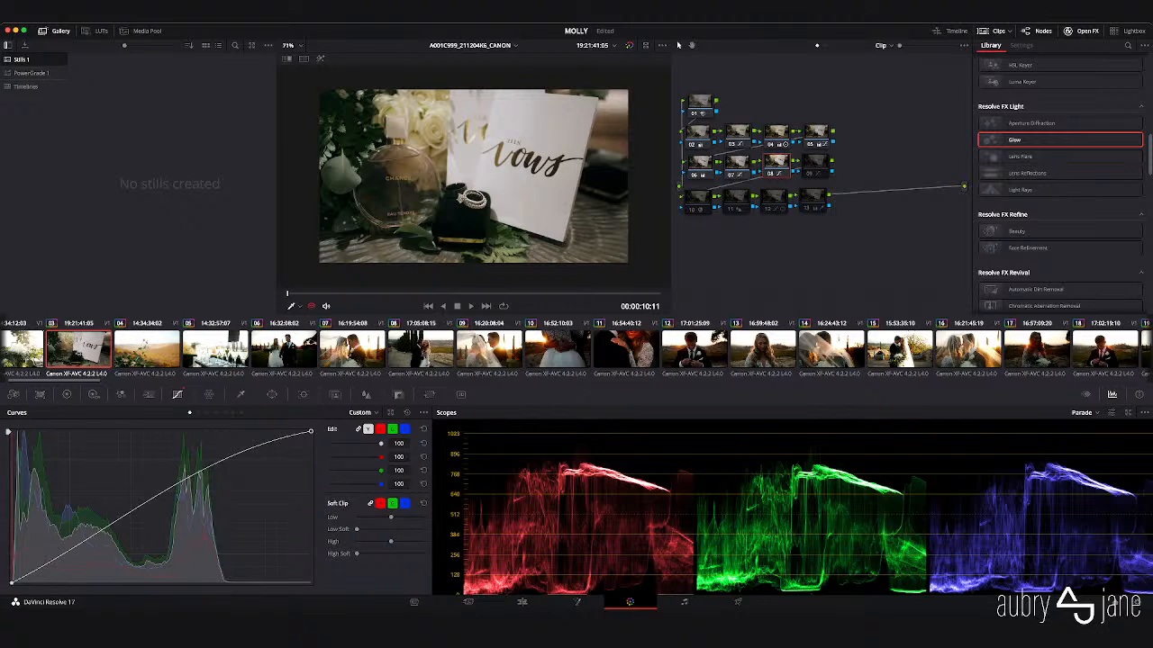
{"action": "left_click_drag", "start_coordinate": [195, 474], "coordinate": [198, 453]}
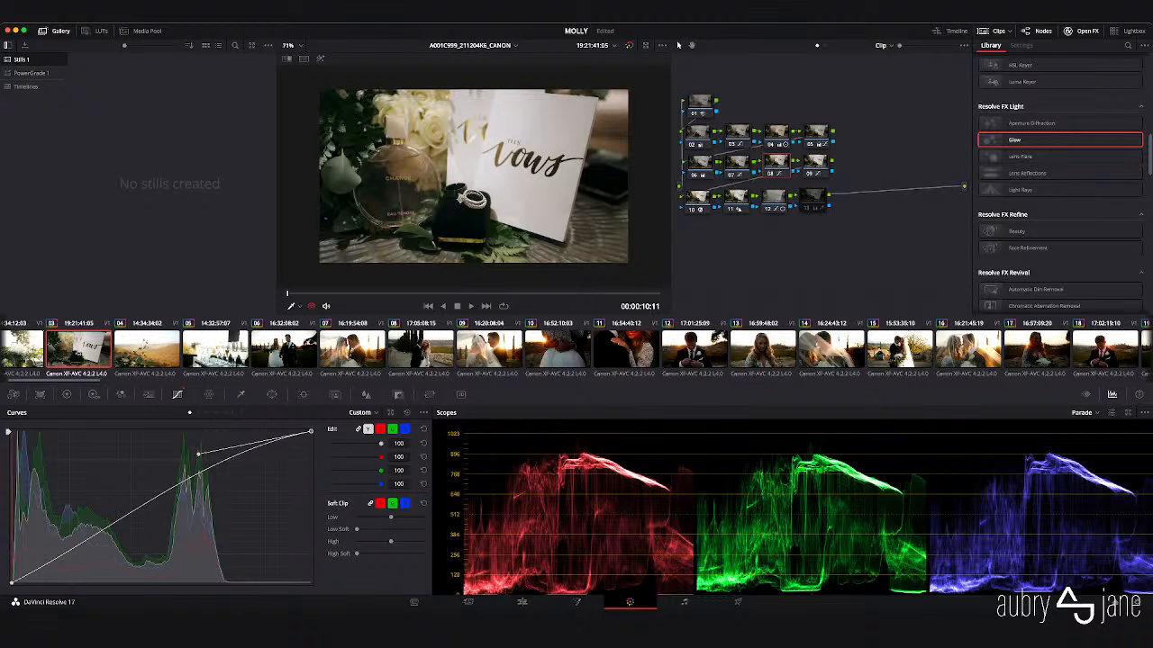
{"action": "key", "text": "shift+d"}
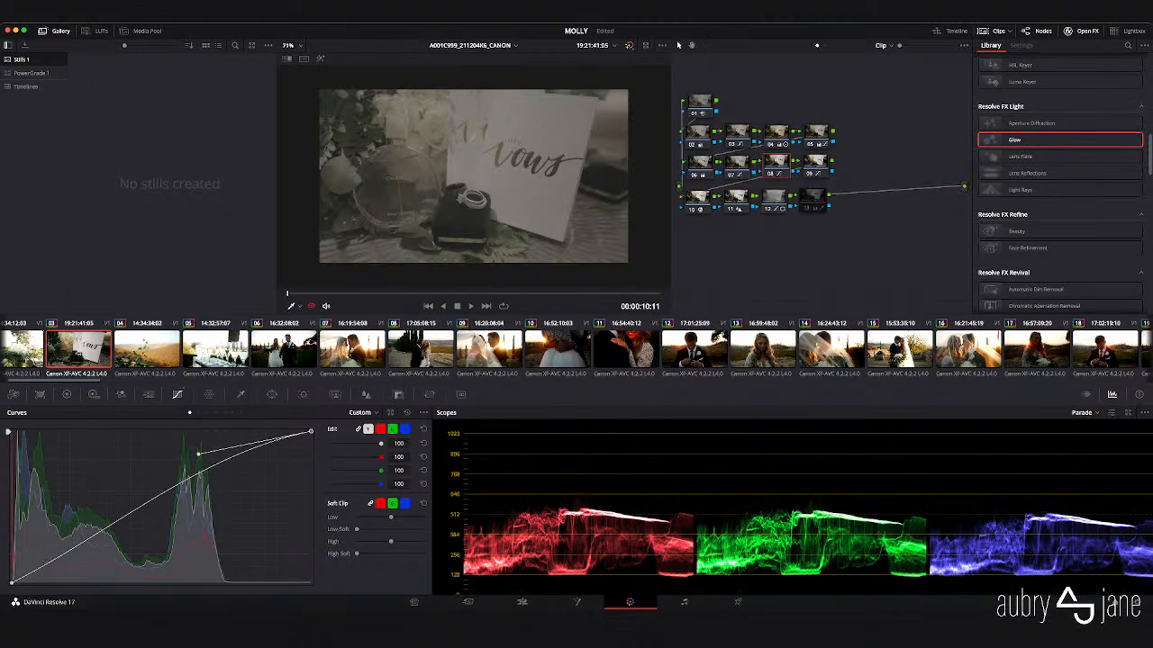
{"action": "key", "text": "shift+d"}
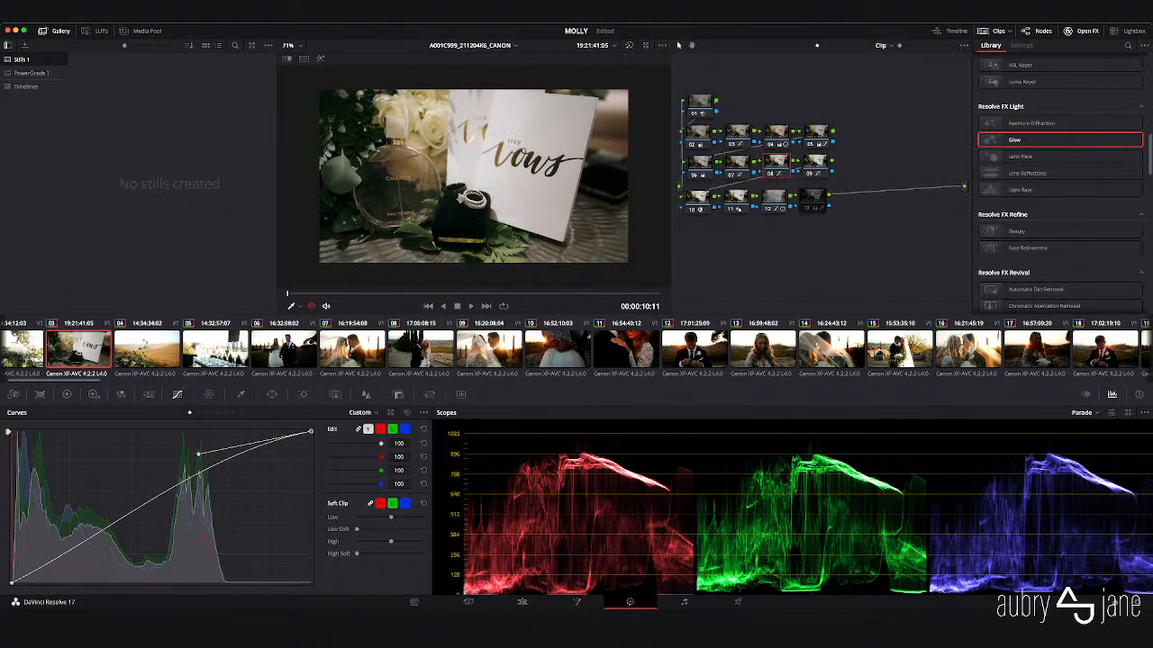
- Increase the Tint slightly in node 05 of the vows clip
{"action": "left_click", "coordinate": [815, 132]}
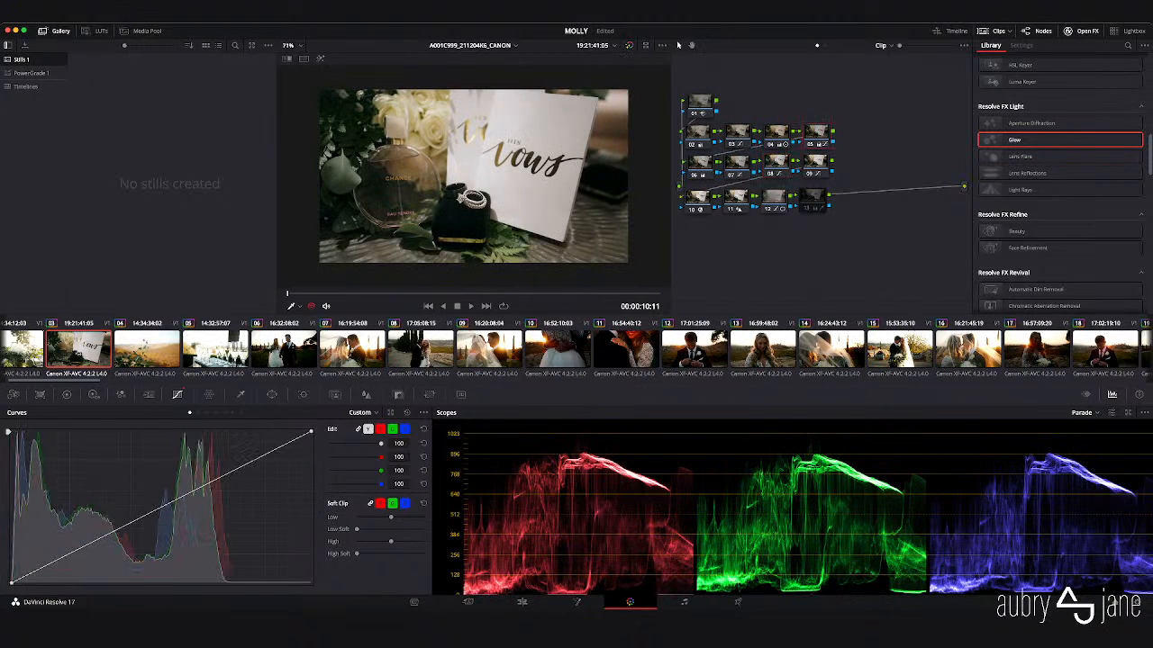
{"action": "left_click", "coordinate": [67, 394]}
{"action": "left_click_drag", "start_coordinate": [179, 429], "coordinate": [182, 429]}
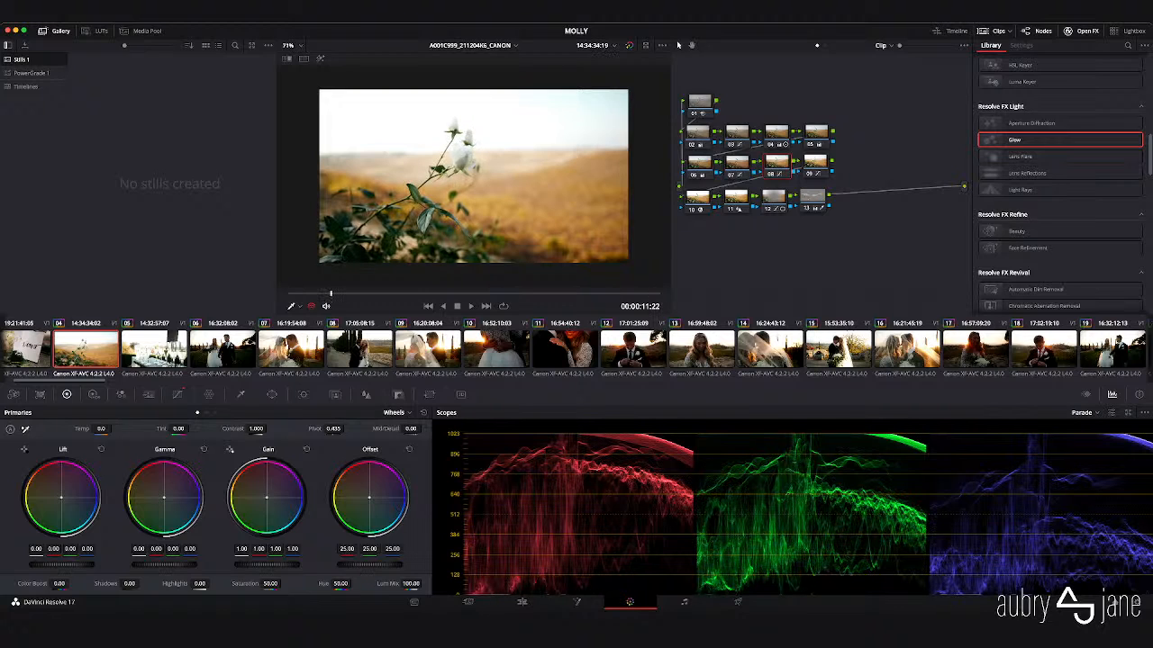
- Go to the start of clip 04, the white flower shot, and disable node 13
{"action": "key", "text": "Up"}
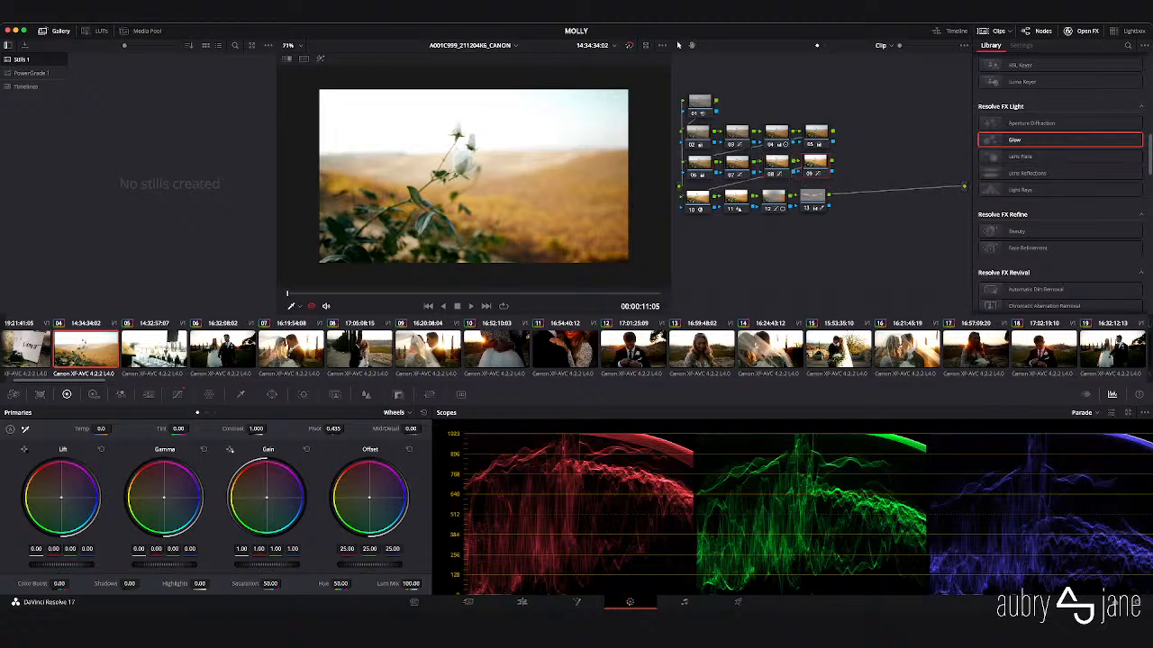
{"action": "left_click", "coordinate": [776, 162]}
{"action": "left_click", "coordinate": [774, 197]}
{"action": "left_click", "coordinate": [813, 198]}
{"action": "key", "text": "super+d"}
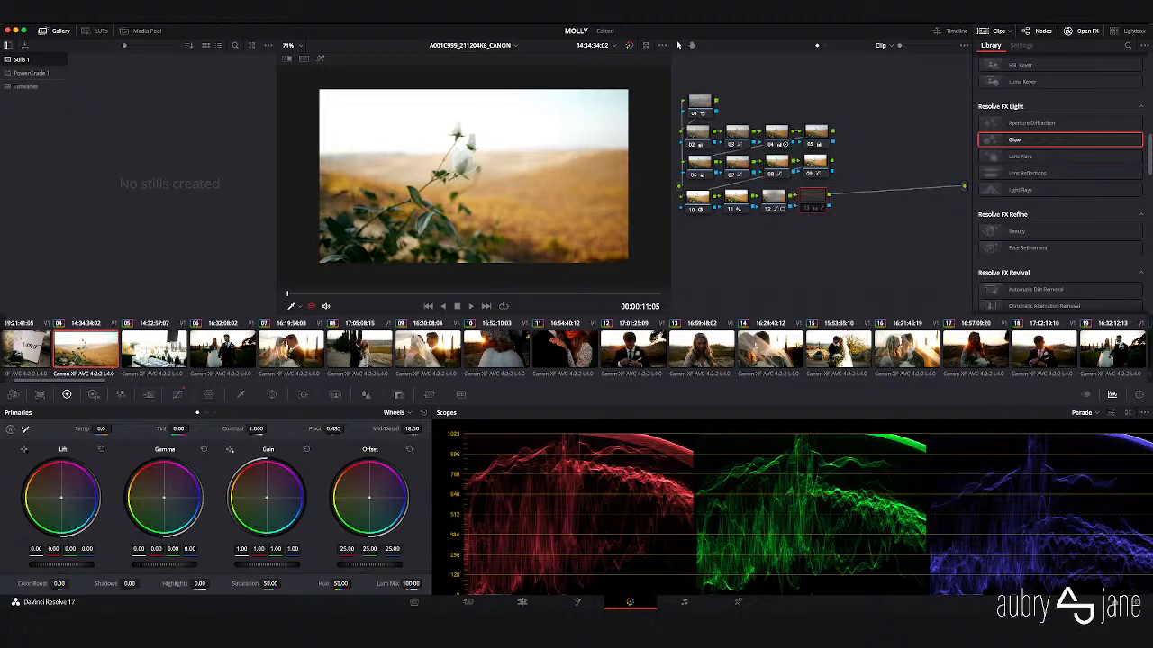
- Set node 05's Temp to -10.0 on the flower clip and play the clip to review it
{"action": "left_click", "coordinate": [698, 133]}
{"action": "left_click_drag", "start_coordinate": [700, 101], "coordinate": [700, 103]}
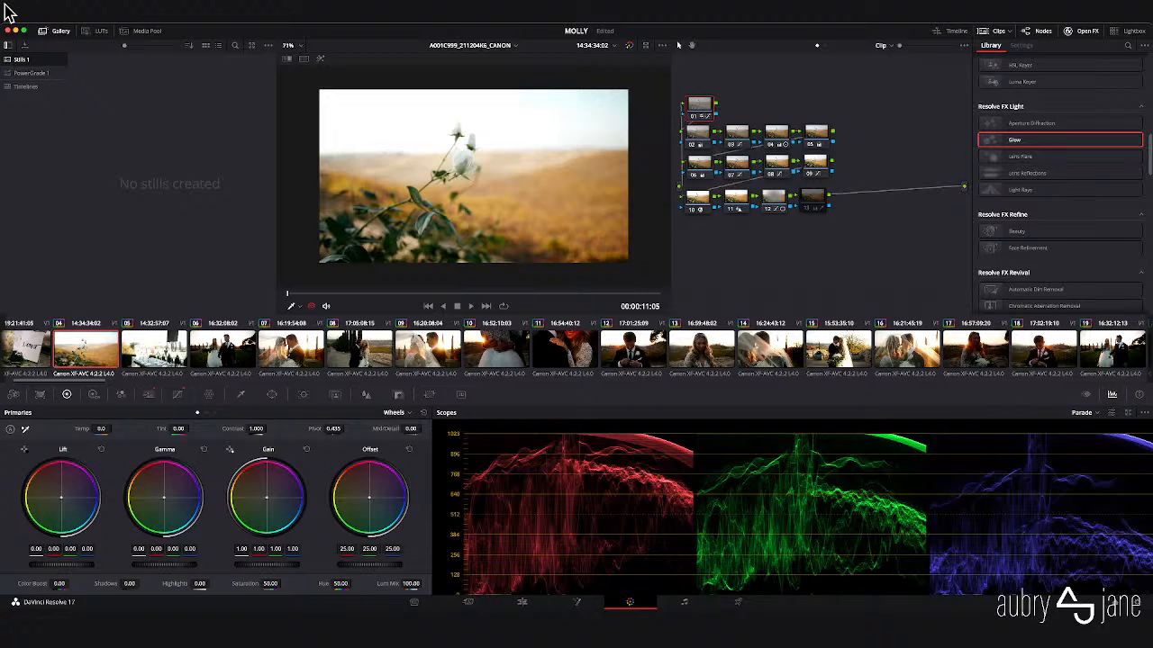
{"action": "left_click", "coordinate": [816, 133]}
{"action": "left_click", "coordinate": [177, 394]}
{"action": "left_click", "coordinate": [67, 395]}
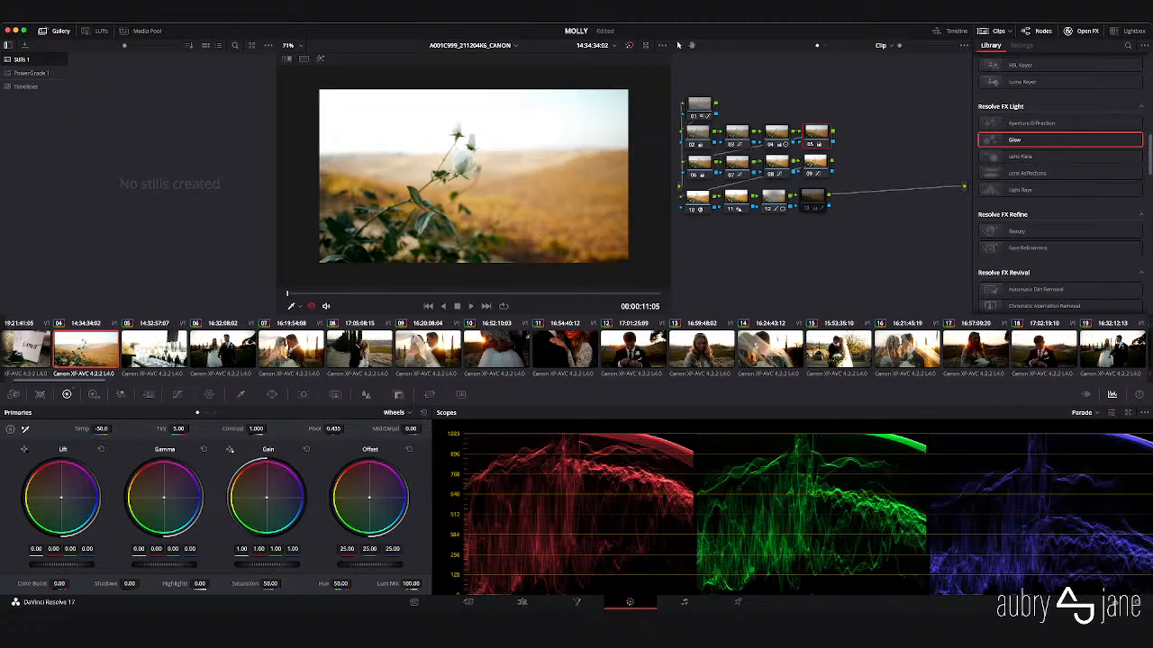
{"action": "left_click_drag", "start_coordinate": [101, 429], "coordinate": [113, 429]}
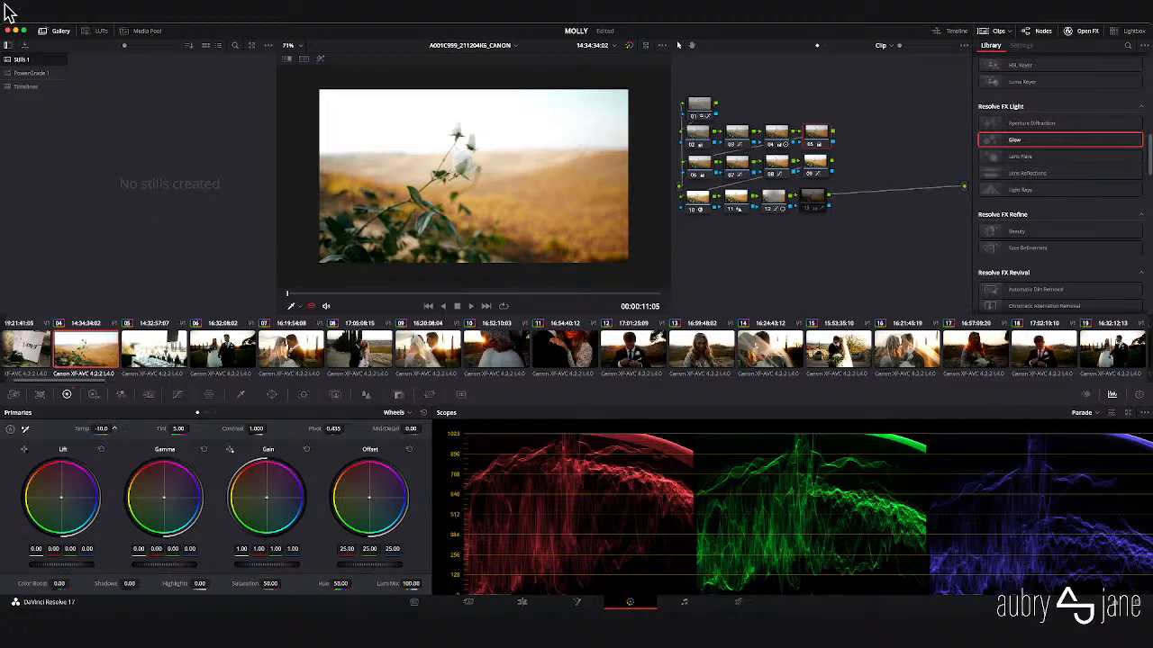
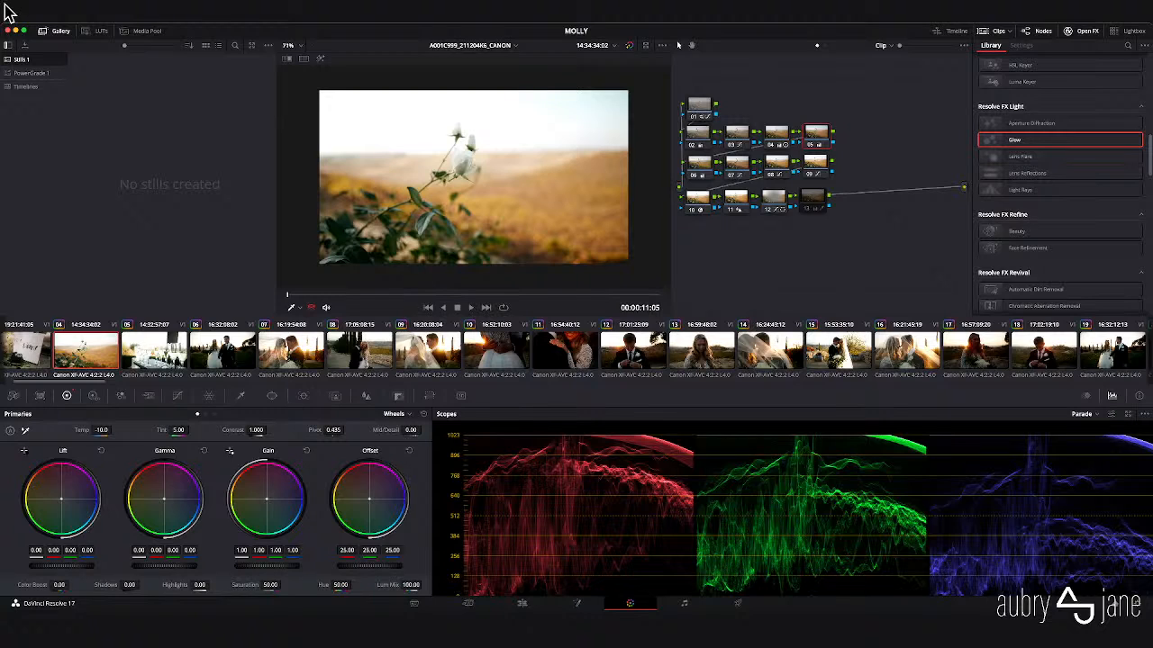
{"action": "key", "text": "space"}
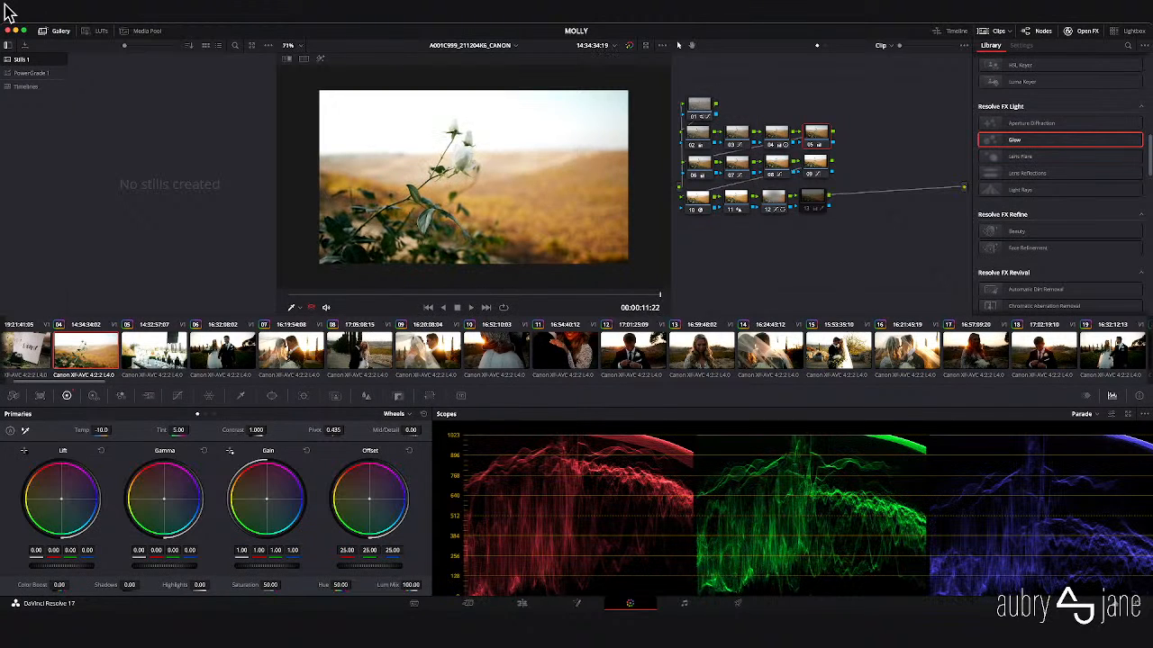
- Reset node 13 of the flower clip and place a small, feathered circular window around the white blooms
{"action": "left_click", "coordinate": [812, 199]}
{"action": "key", "text": "shift+Home"}
{"action": "left_click", "coordinate": [272, 396]}
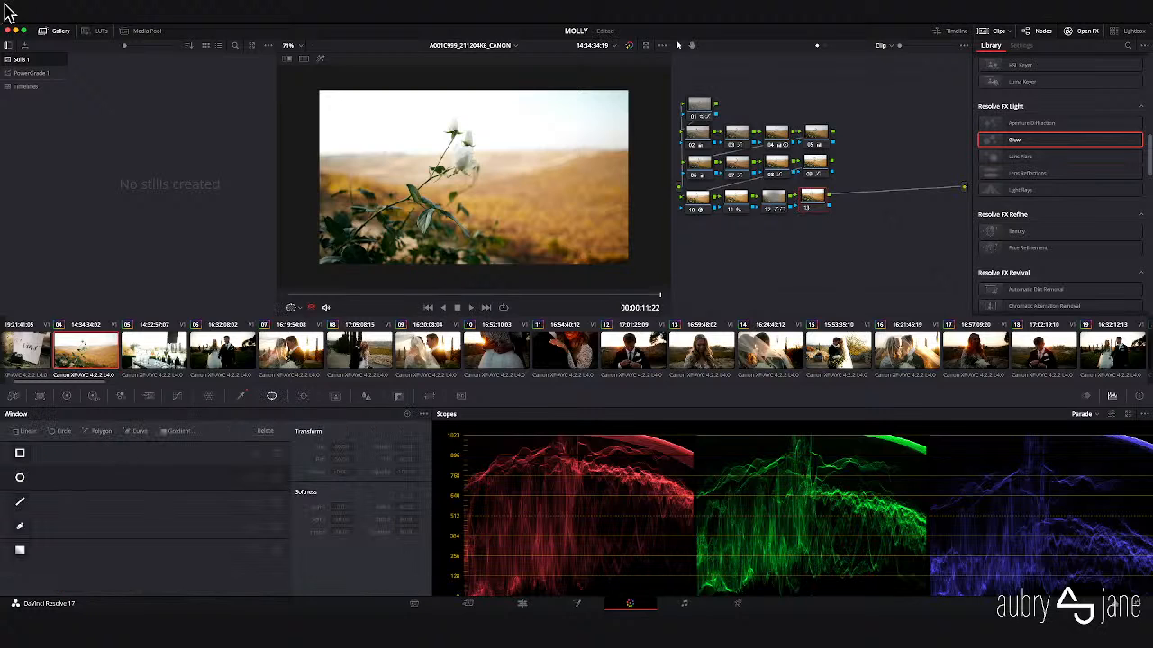
{"action": "left_click", "coordinate": [20, 477]}
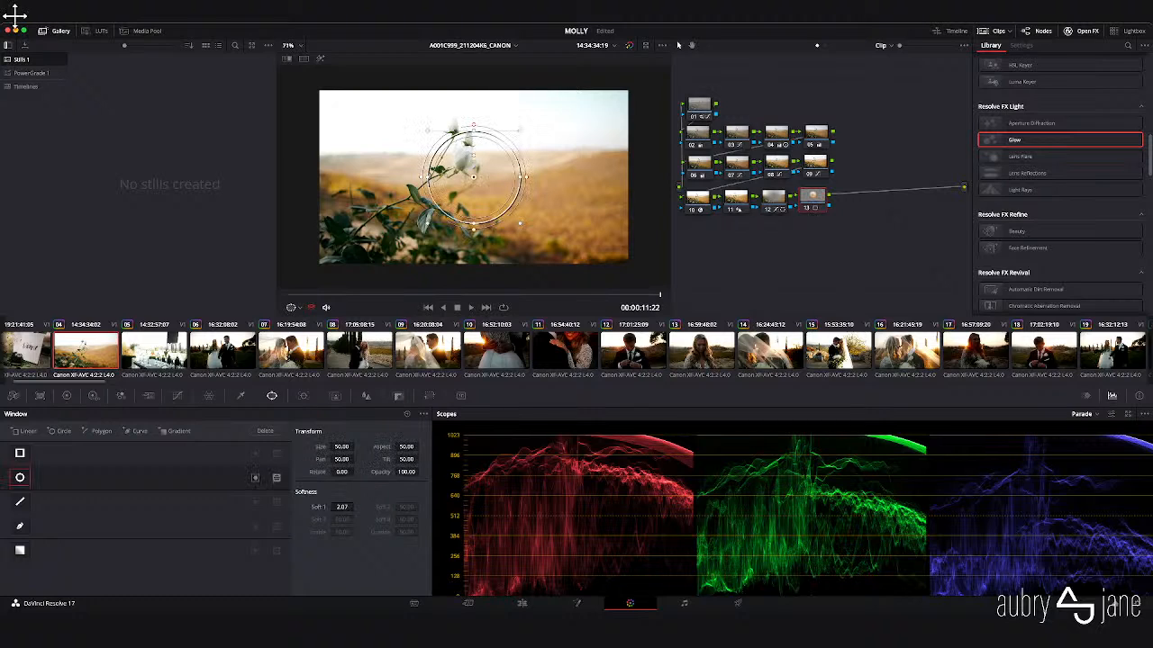
{"action": "left_click_drag", "start_coordinate": [520, 223], "coordinate": [458, 98]}
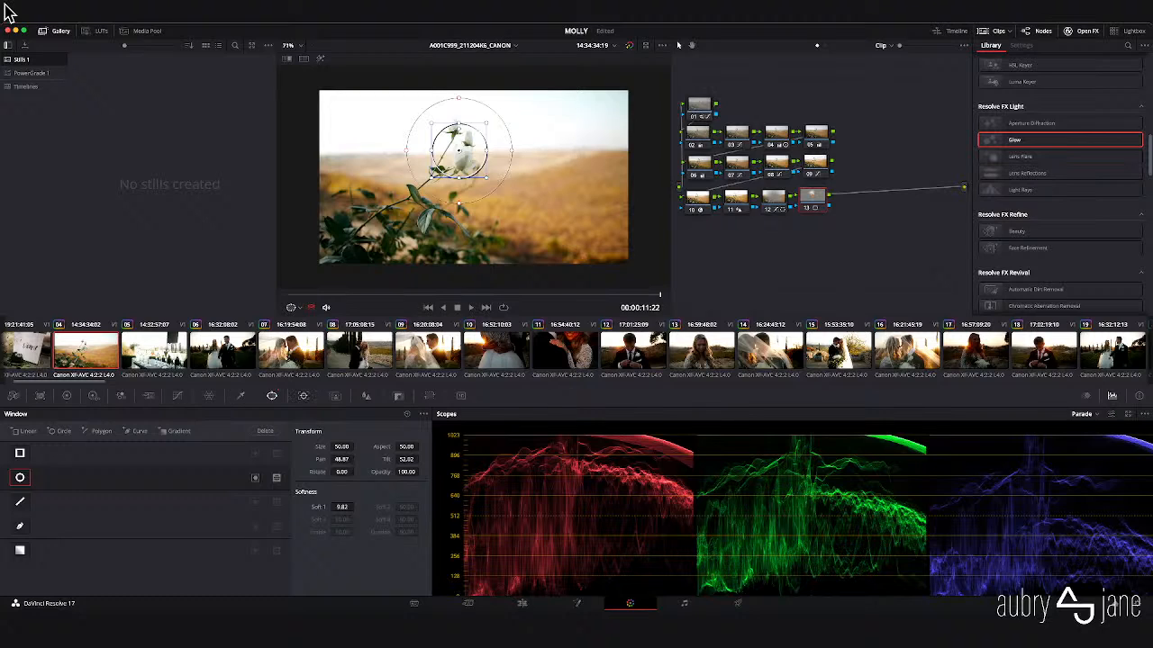
- Within node 13's window, raise the upper part of the custom curve, and set Highlights to 10.50 and Shadows to -6.00
{"action": "left_click", "coordinate": [178, 396]}
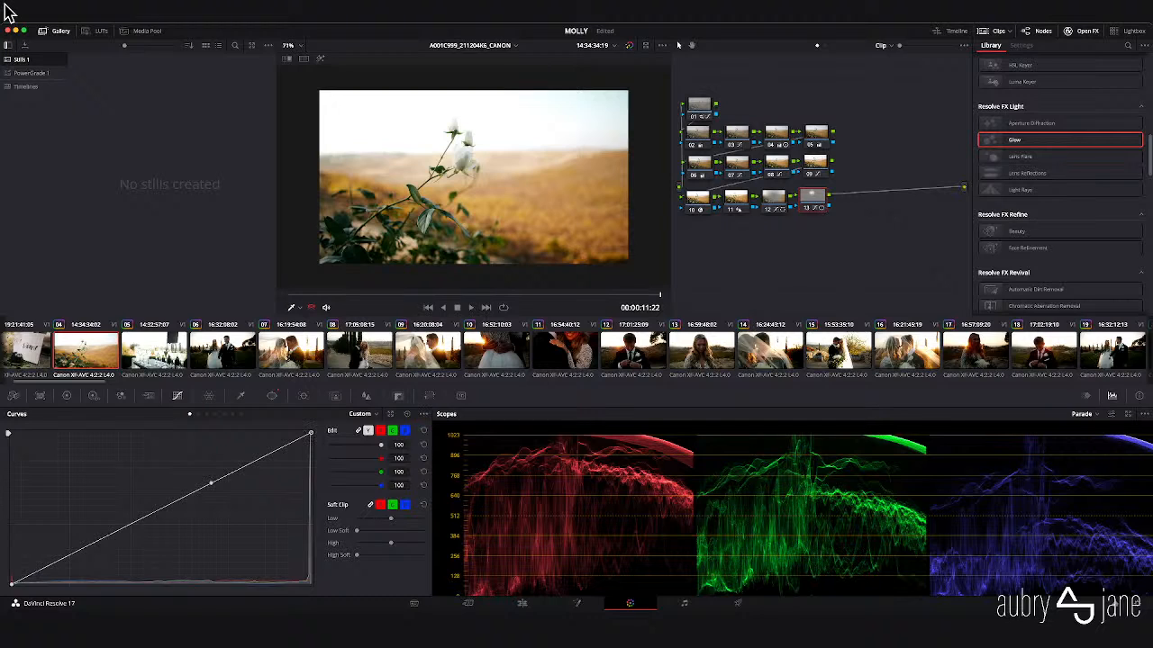
{"action": "left_click_drag", "start_coordinate": [210, 483], "coordinate": [206, 471]}
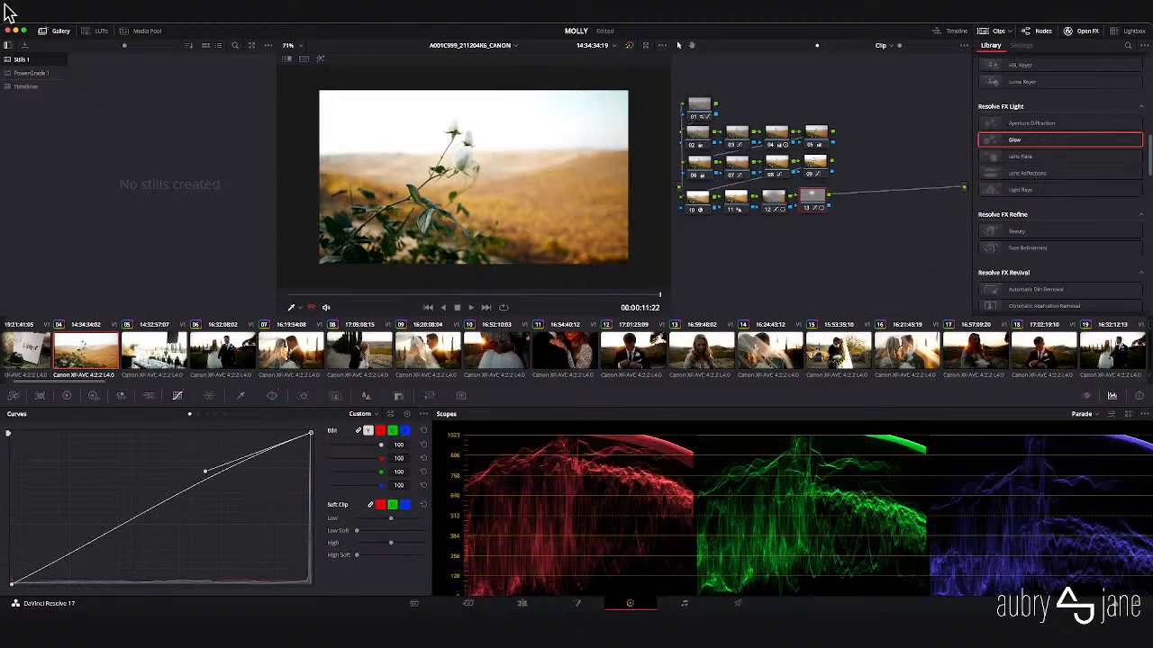
{"action": "left_click", "coordinate": [67, 396]}
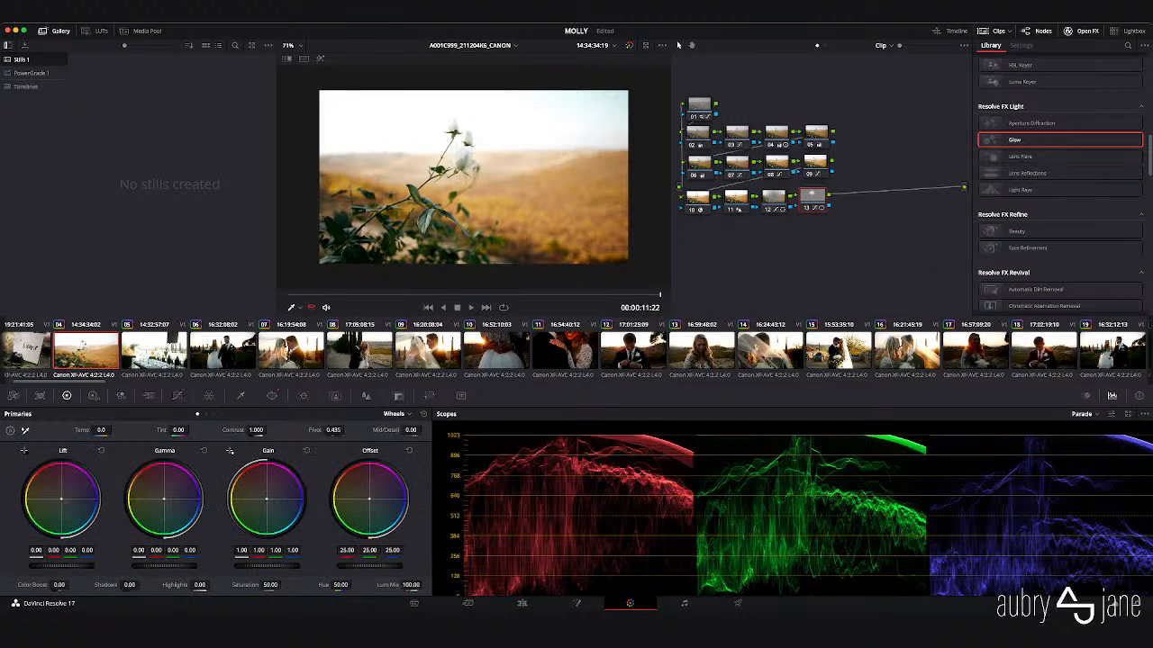
{"action": "left_click_drag", "start_coordinate": [199, 585], "coordinate": [213, 585]}
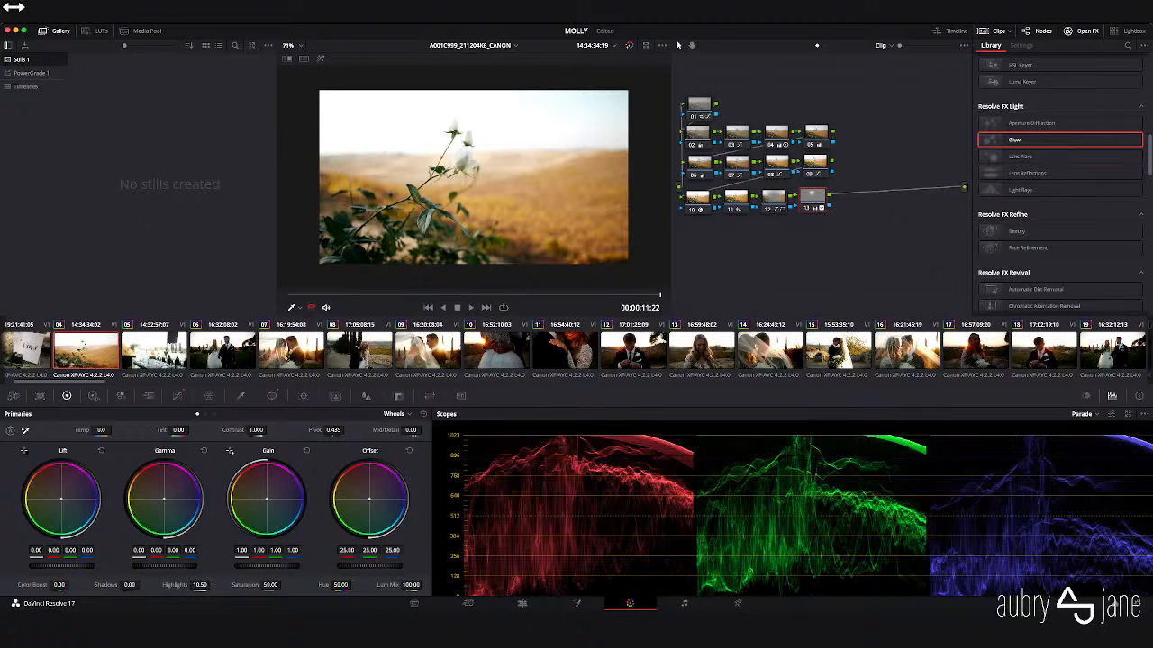
{"action": "left_click_drag", "start_coordinate": [129, 585], "coordinate": [119, 585]}
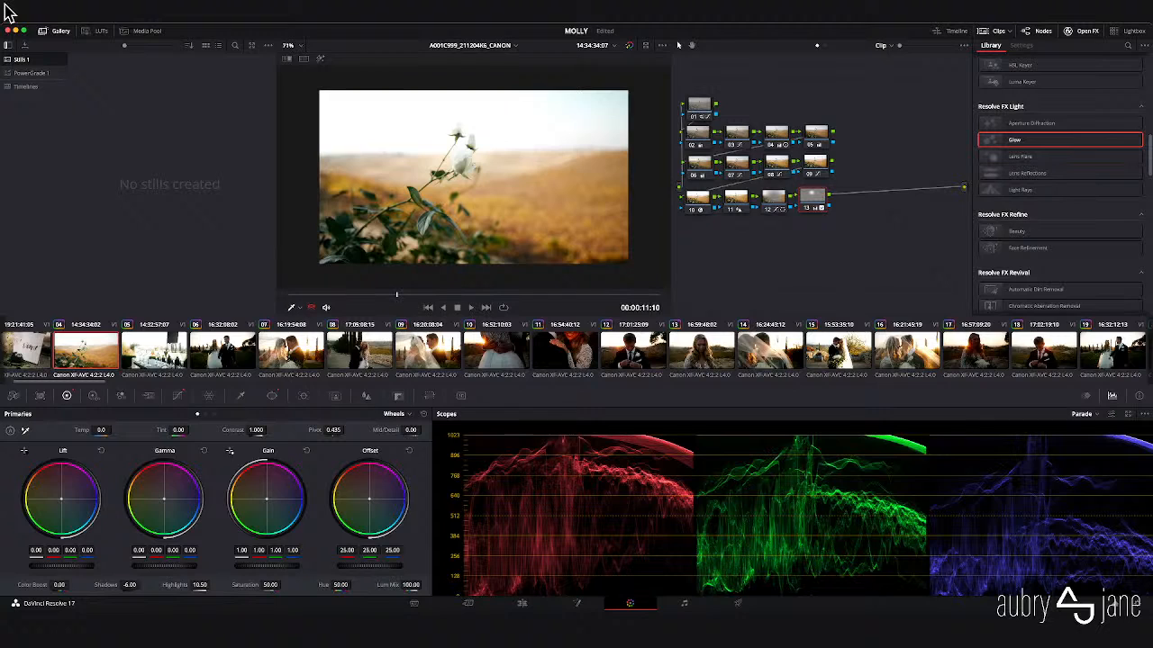
- Shift node 13 slightly away from node 12 in the graph, and go to clip 05, the champagne glasses shot
{"action": "left_click_drag", "start_coordinate": [812, 198], "coordinate": [819, 198]}
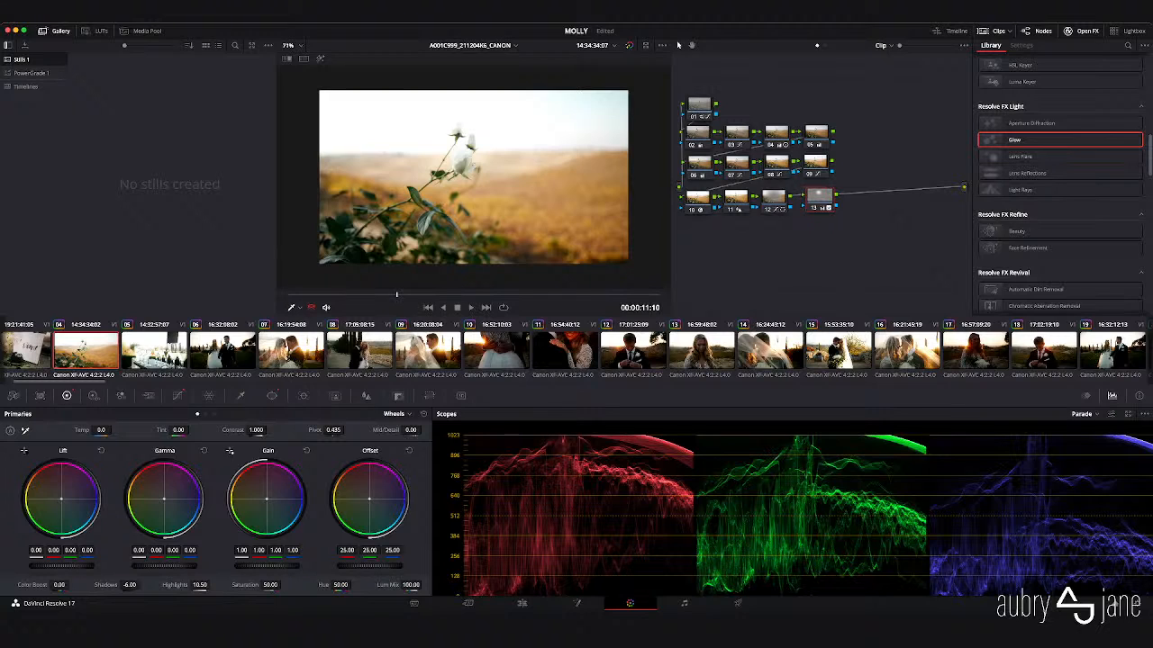
{"action": "key", "text": "Down"}
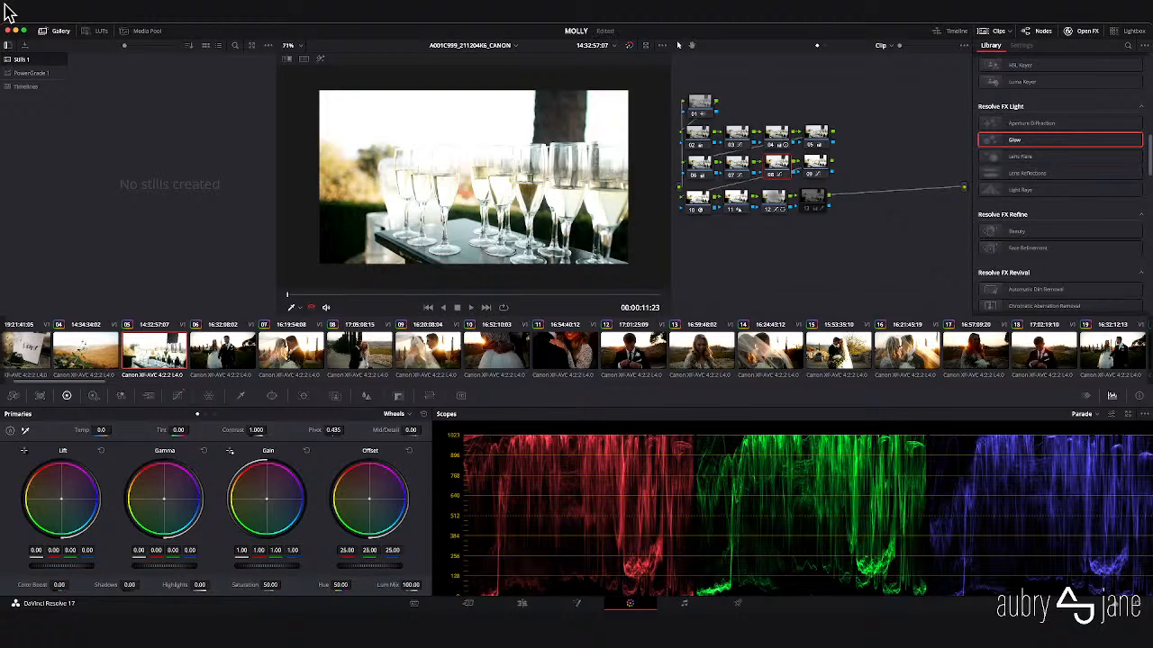
- Disable node 09 on the champagne clip and pull down the highlight handle of node 08's custom curve
{"action": "left_click", "coordinate": [698, 133]}
{"action": "left_click", "coordinate": [811, 174]}
{"action": "left_click", "coordinate": [776, 163]}
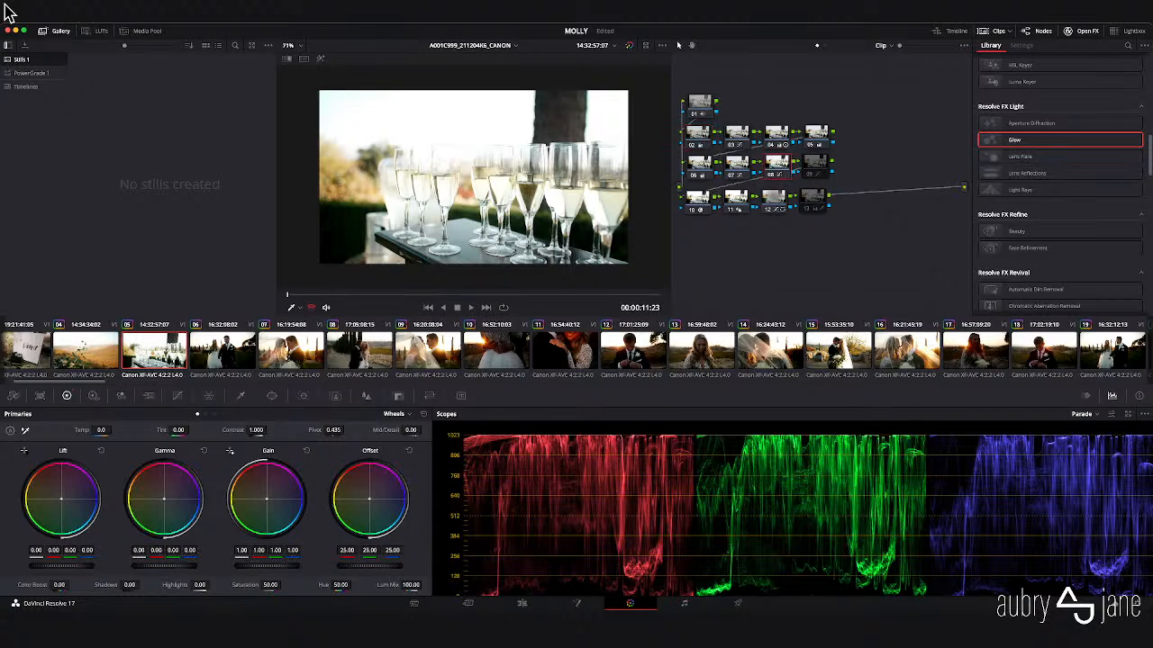
{"action": "left_click", "coordinate": [178, 396]}
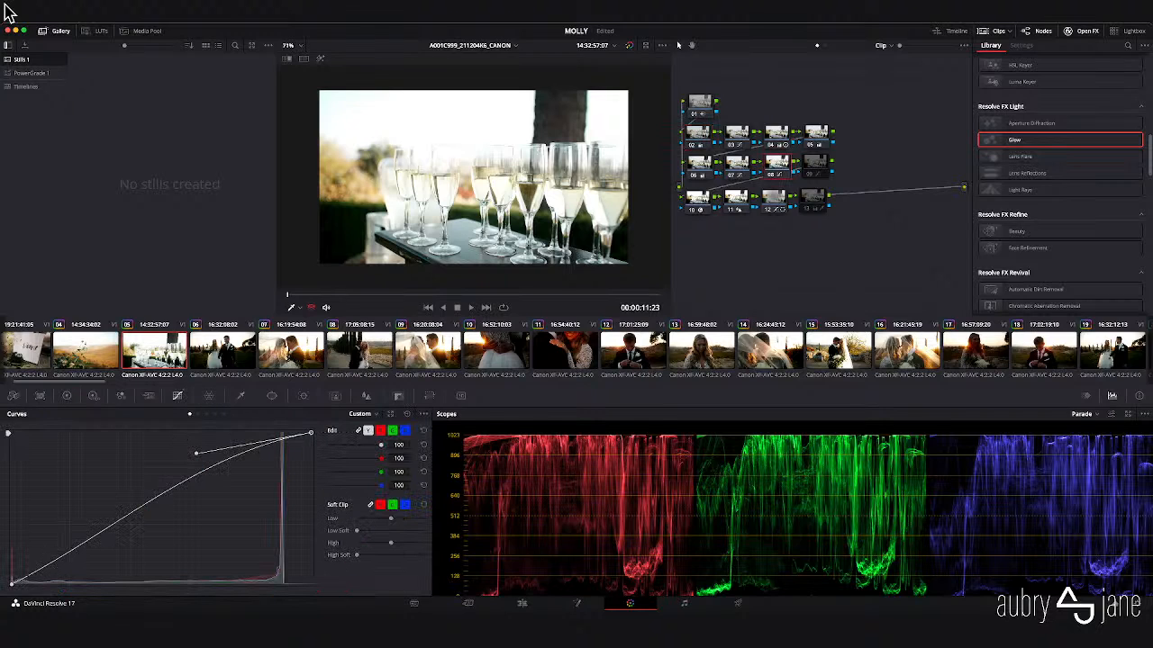
{"action": "left_click_drag", "start_coordinate": [195, 453], "coordinate": [208, 465]}
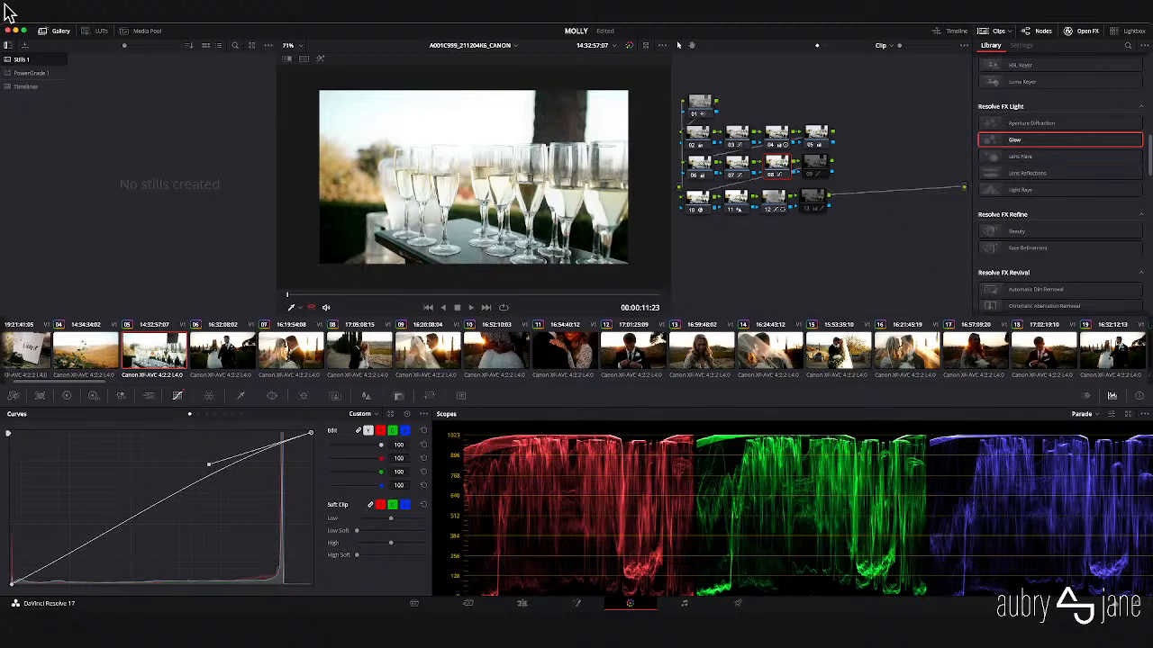
- In node 07's Hue Vs Sat curve, raise the yellow and yellow-green points to a Saturation of 1.27, and play the clip to review it
{"action": "left_click", "coordinate": [737, 163]}
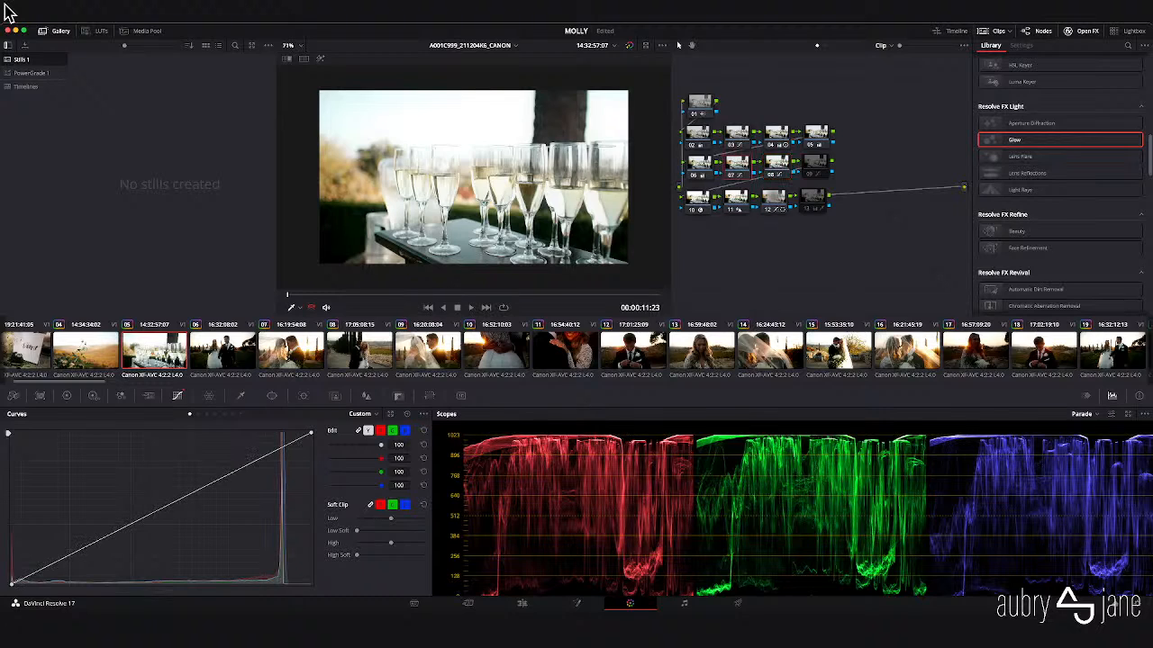
{"action": "left_click", "coordinate": [66, 397]}
{"action": "left_click", "coordinate": [178, 396]}
{"action": "left_click", "coordinate": [198, 414]}
{"action": "left_click", "coordinate": [206, 415]}
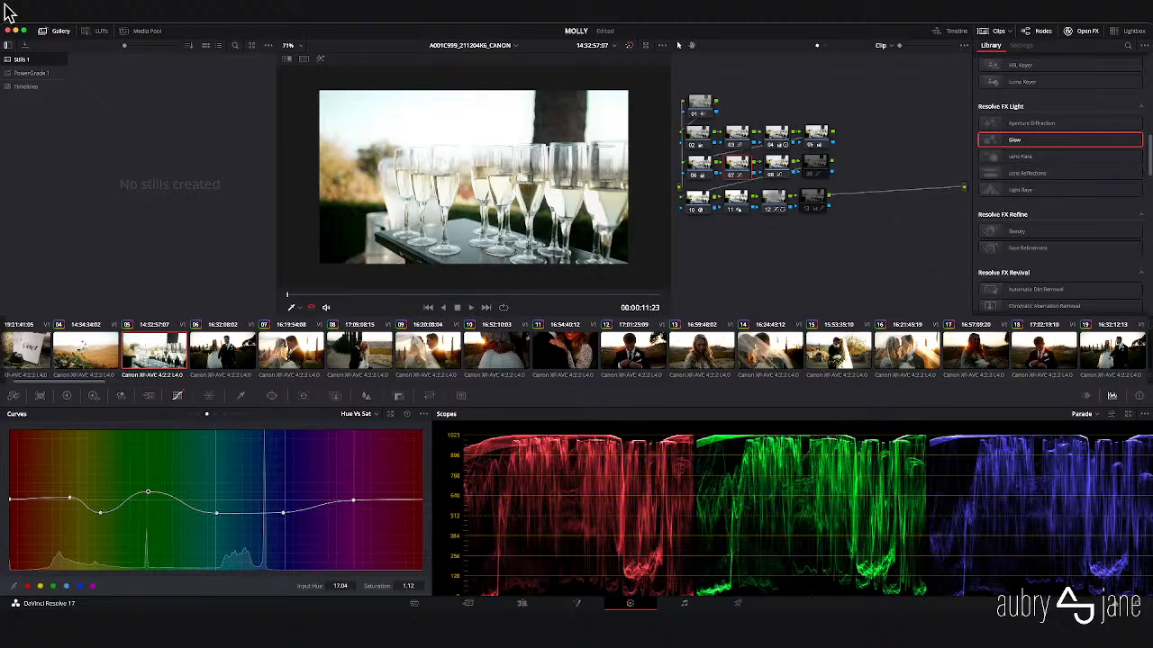
{"action": "left_click_drag", "start_coordinate": [69, 497], "coordinate": [104, 481]}
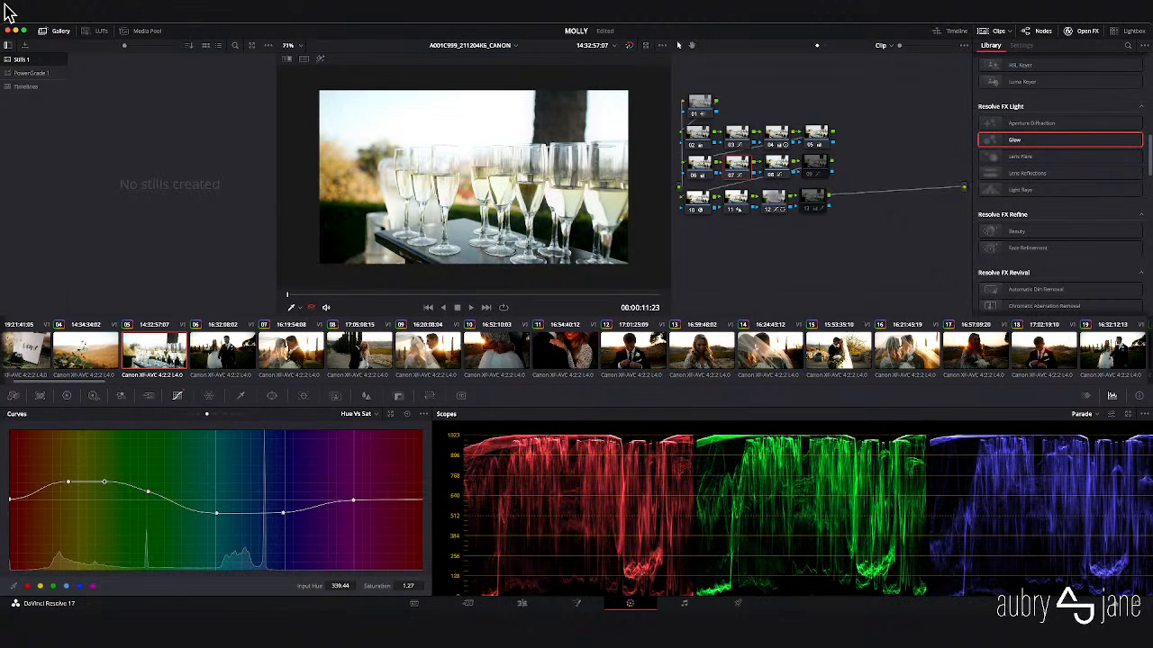
{"action": "key", "text": "space"}
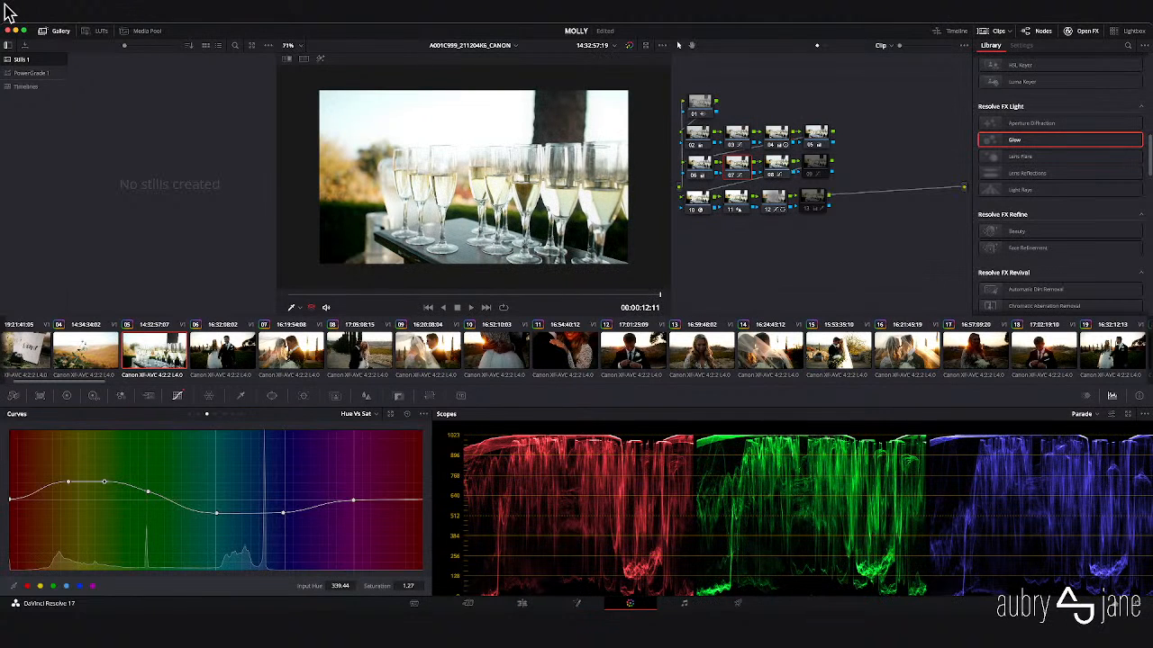
- Go to clip 06, the couple walking at sunset, and disable nodes 03 to 09 and node 13
{"action": "key", "text": "Down"}
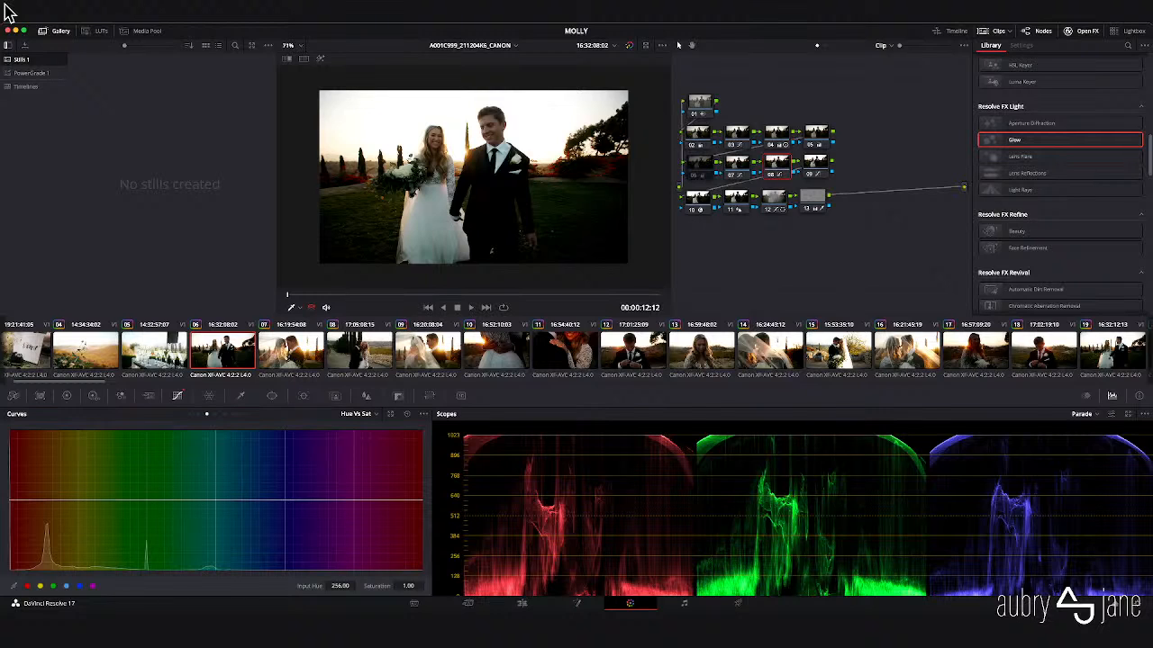
{"action": "key", "text": "super+z"}
{"action": "key", "text": "super+z"}
{"action": "key", "text": "super+z"}
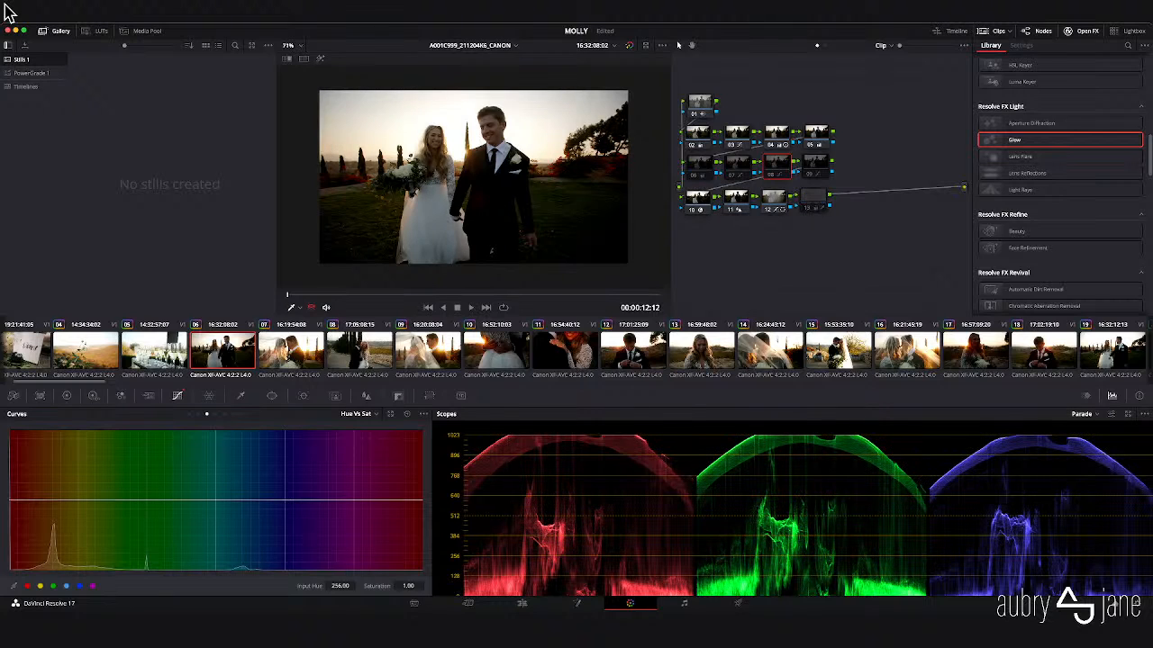
{"action": "key", "text": "super+z"}
{"action": "key", "text": "super+z"}
{"action": "key", "text": "super+z"}
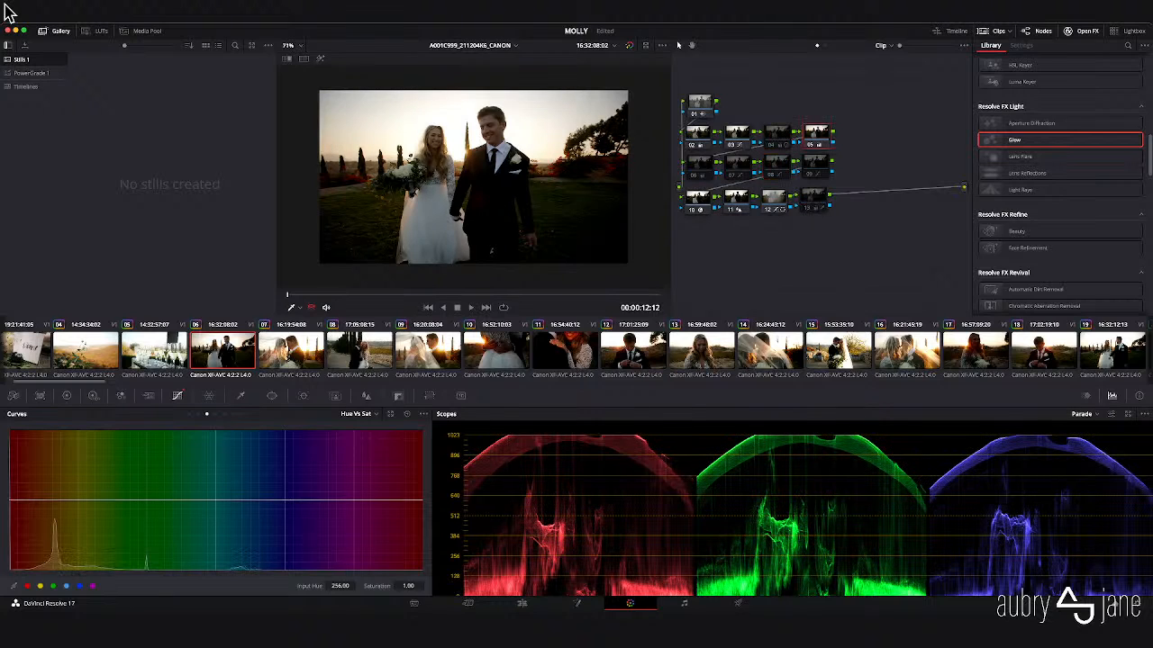
{"action": "key", "text": "super+z"}
{"action": "key", "text": "super+z"}
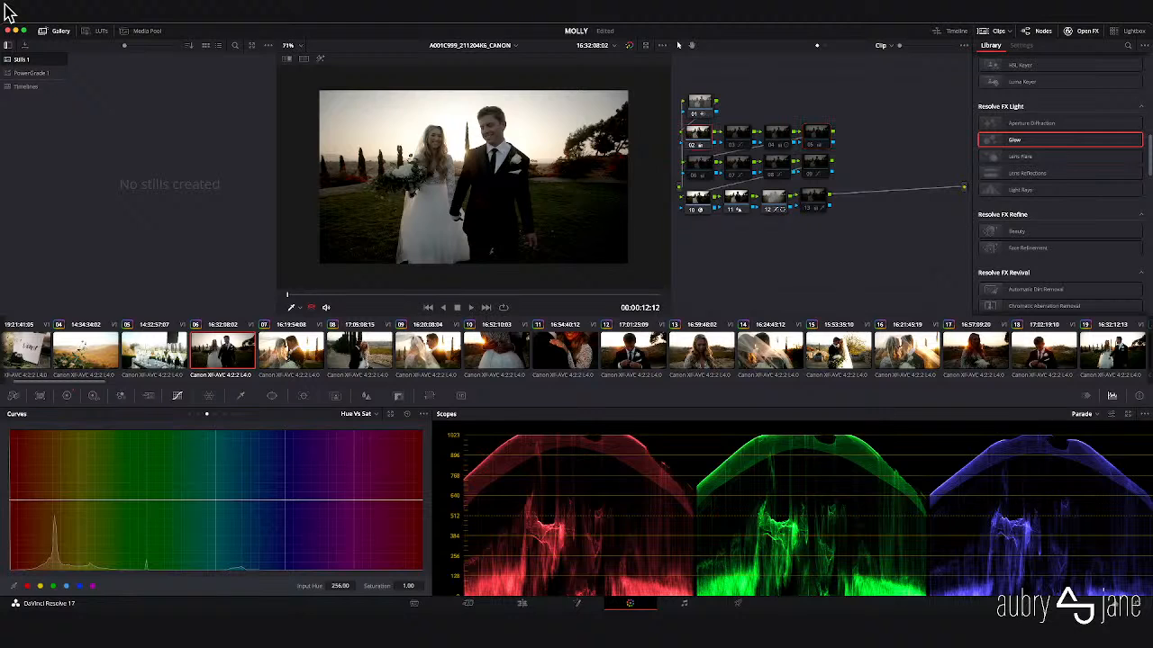
- Reset node 02 of the couple clip and set Lift to -0.11, Gamma to 0.08 and Gain to 1.13
{"action": "key", "text": "alt+1"}
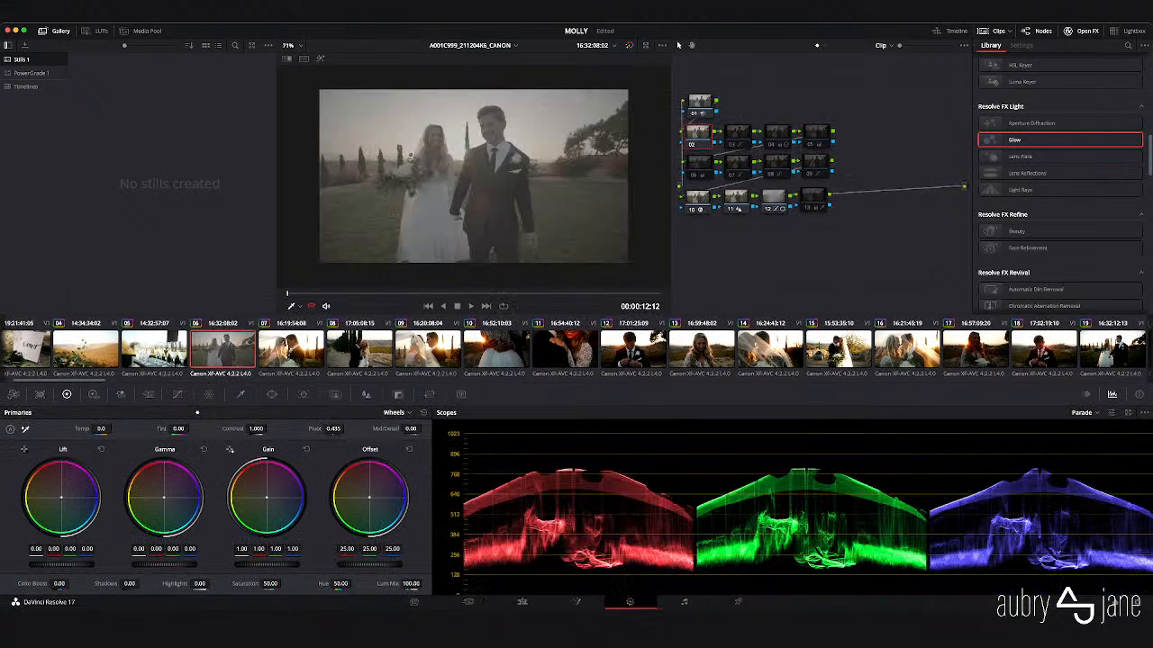
{"action": "left_click_drag", "start_coordinate": [61, 565], "coordinate": [41, 565]}
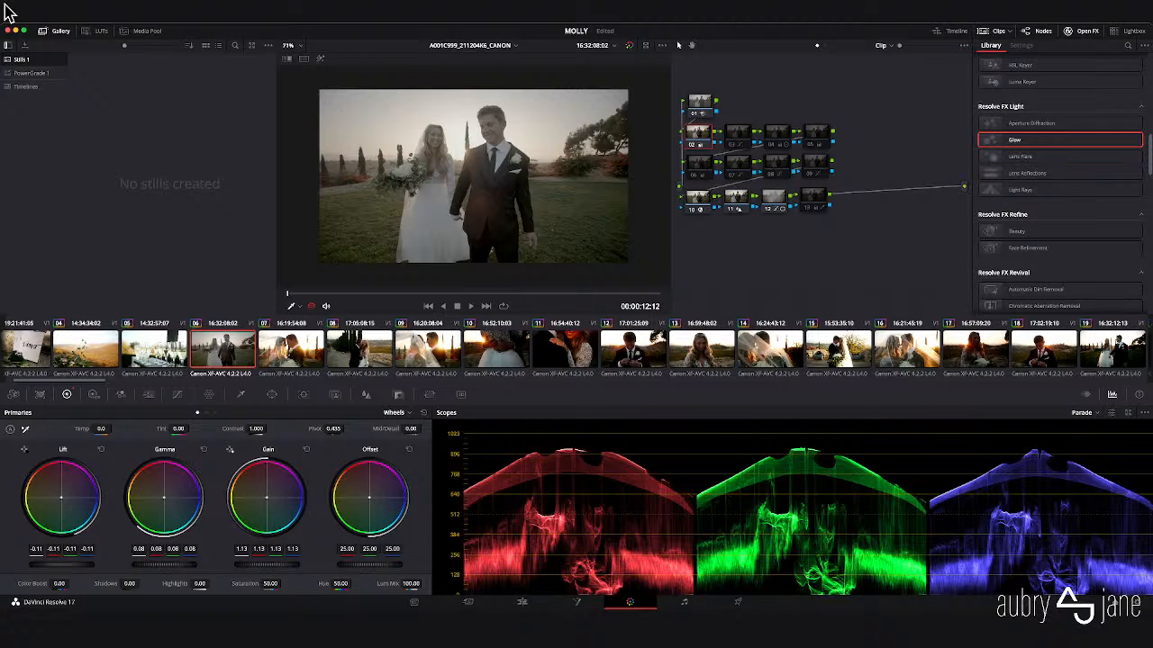
- Enable node 03 and shift the upper point of its custom curve slightly to brighten the highlights
{"action": "key", "text": "alt+shift+apostrophe"}
{"action": "key", "text": "super+d"}
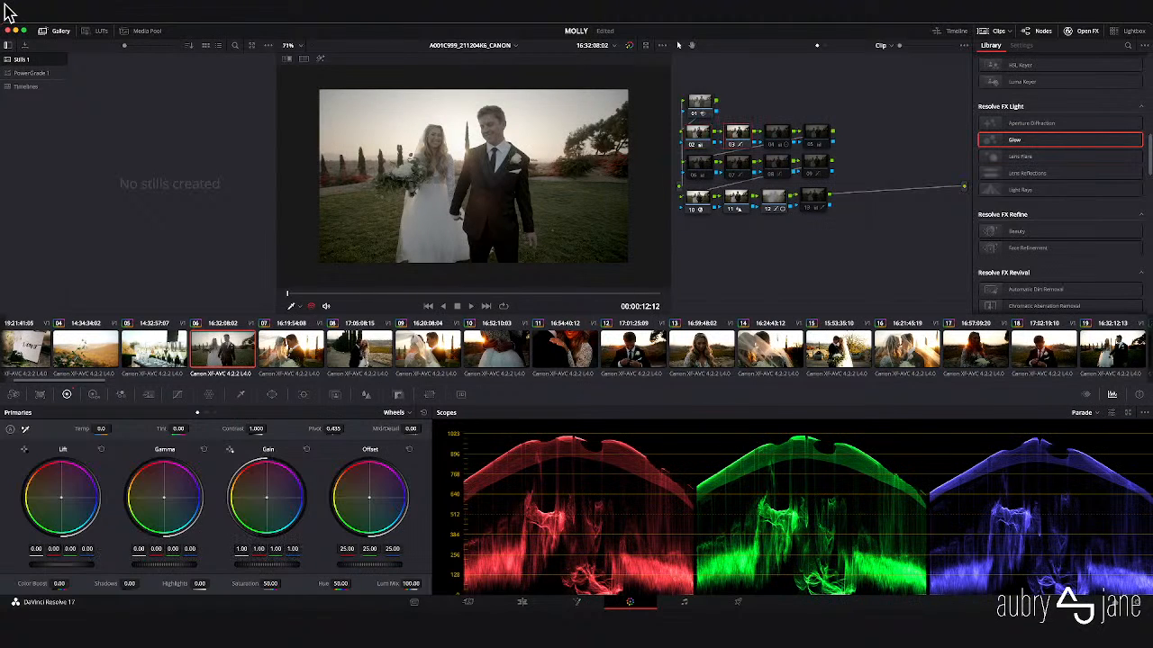
{"action": "key", "text": "alt+c"}
{"action": "key", "text": "alt+c"}
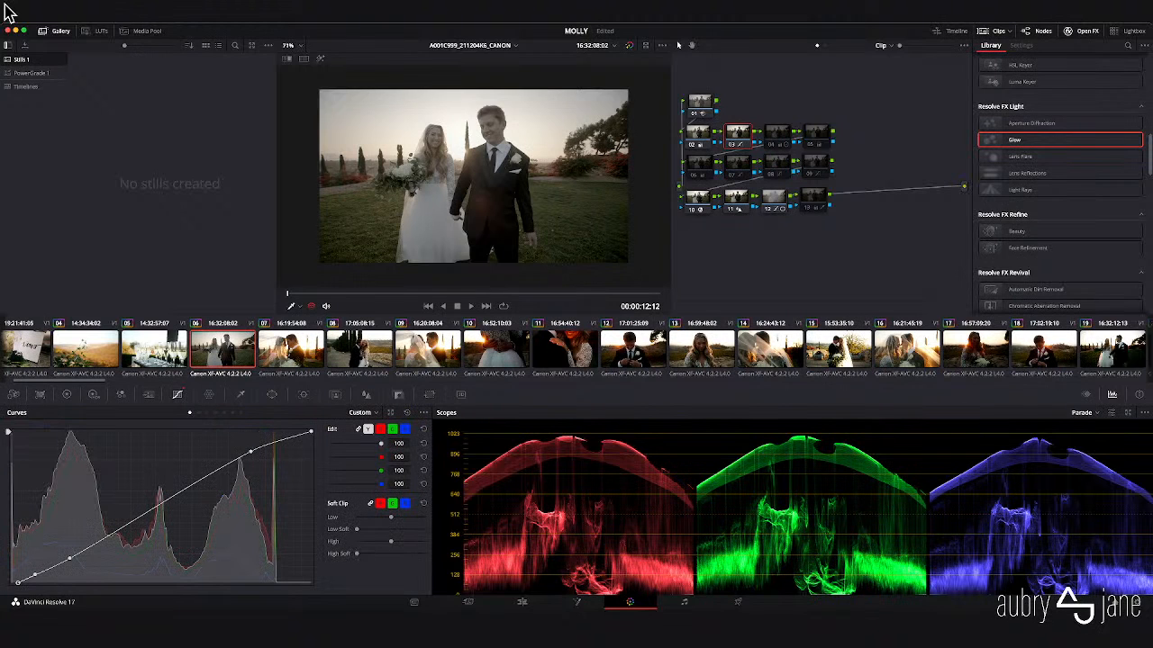
{"action": "left_click_drag", "start_coordinate": [251, 451], "coordinate": [248, 450]}
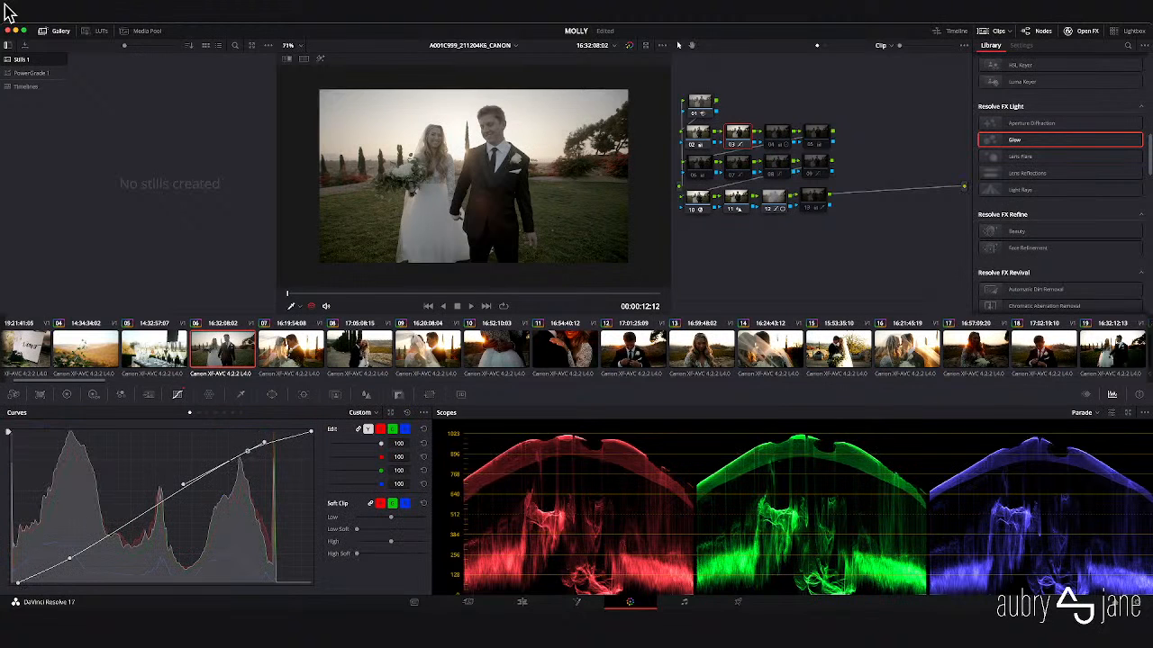
{"action": "left_click_drag", "start_coordinate": [248, 450], "coordinate": [250, 451]}
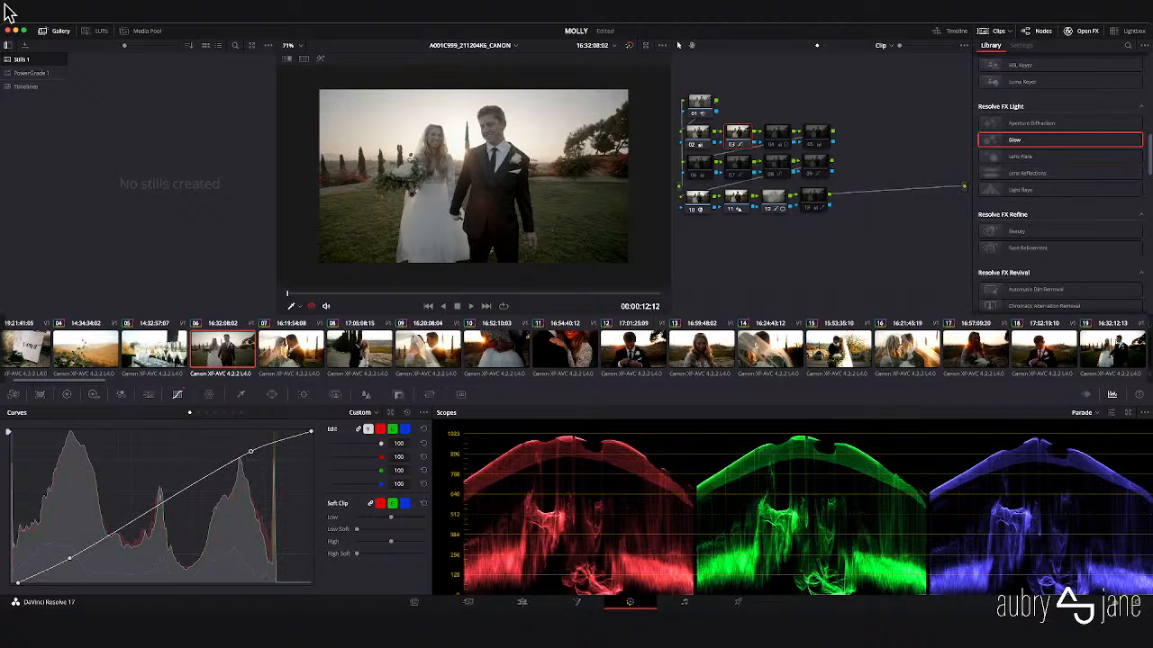
{"action": "left_click_drag", "start_coordinate": [251, 451], "coordinate": [243, 449]}
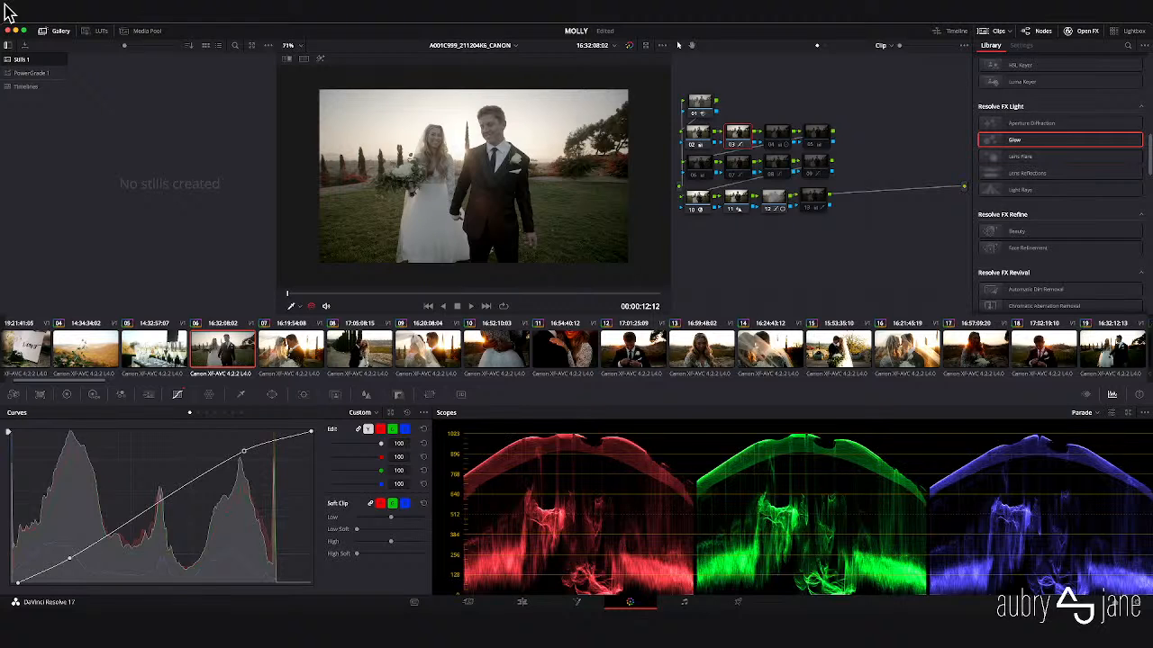
- Enable node 04 on the couple clip, compare the grade with the ungraded image, and check the node's primaries
{"action": "left_click", "coordinate": [777, 133]}
{"action": "key", "text": "ctrl+d"}
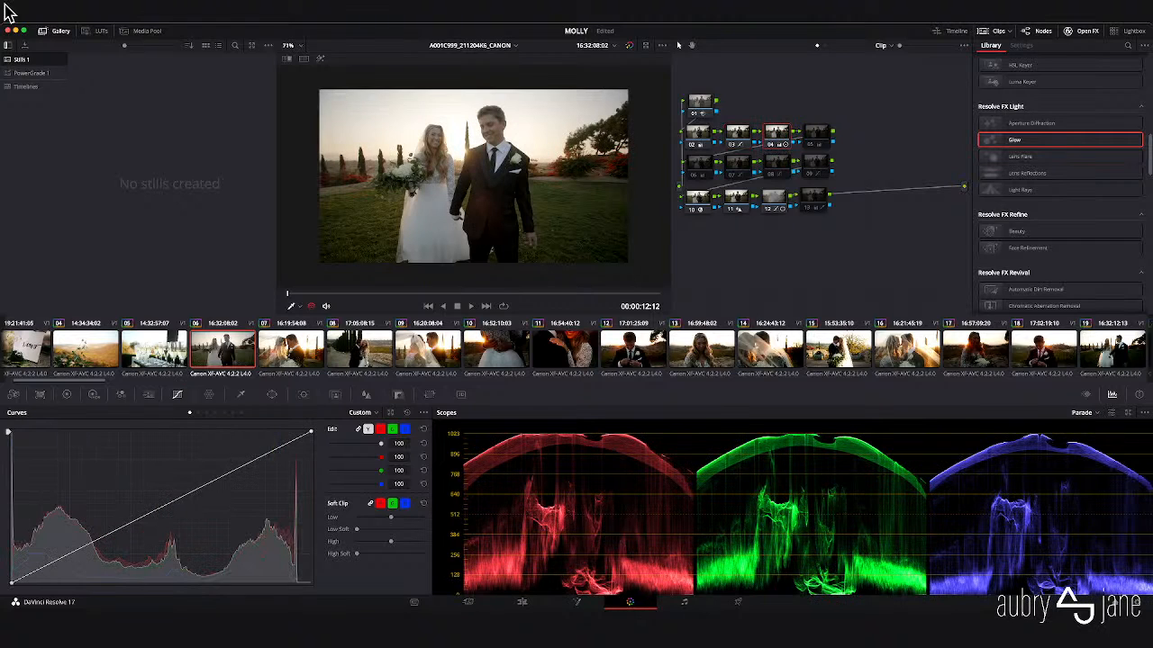
{"action": "key", "text": "shift+d"}
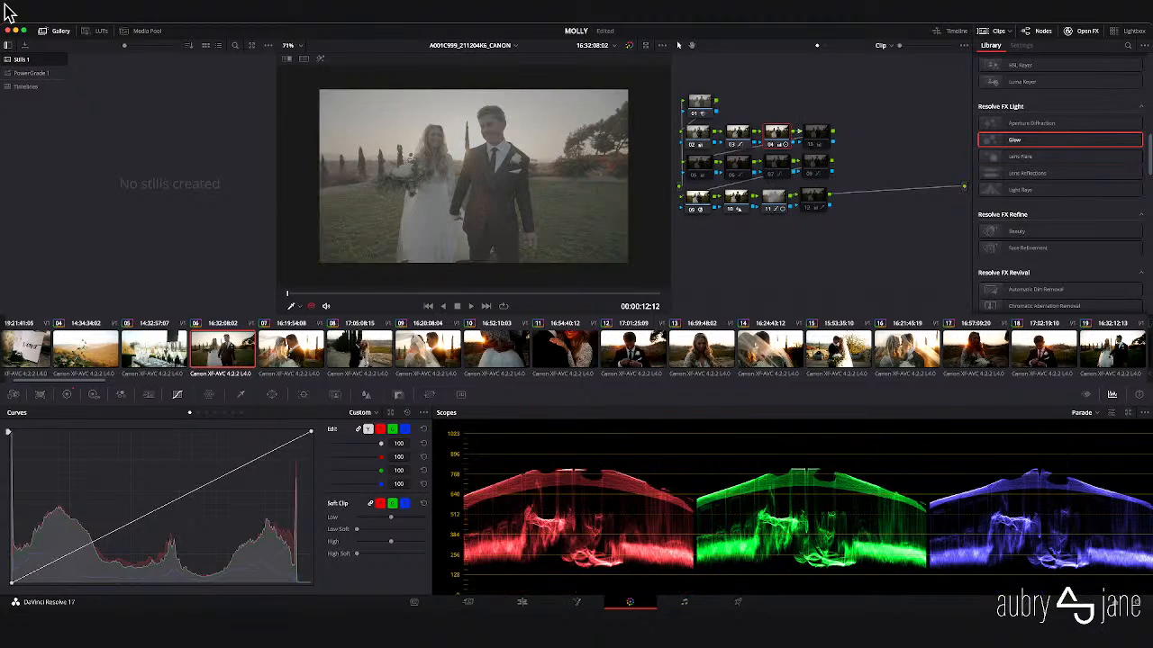
{"action": "key", "text": "shift+d"}
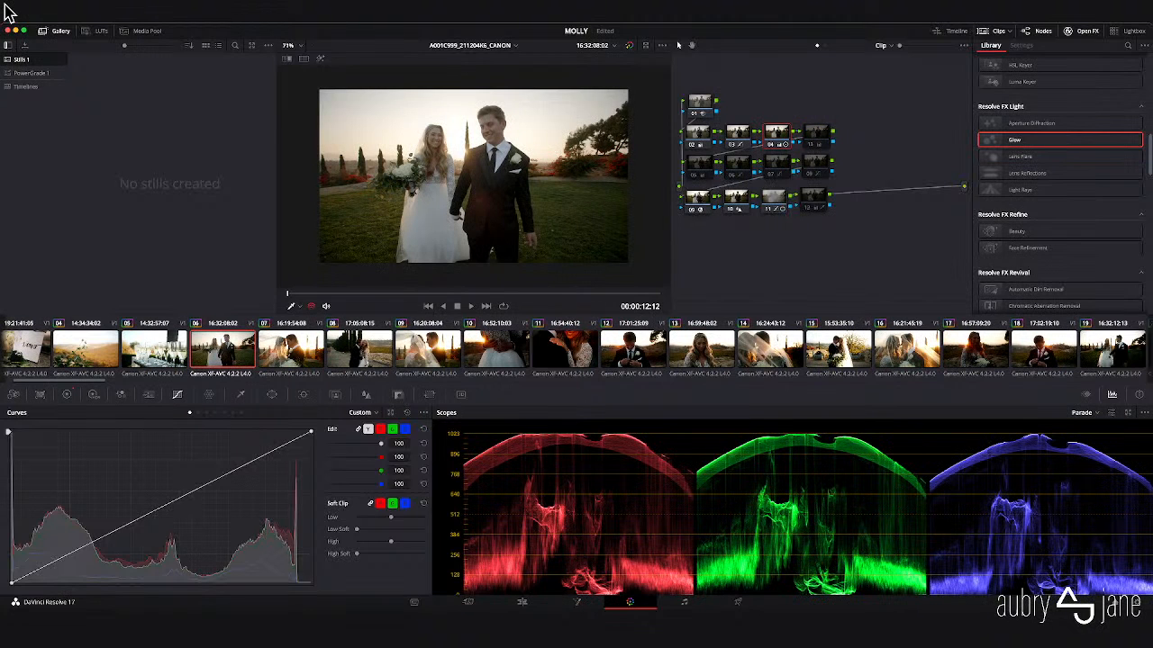
{"action": "left_click", "coordinate": [67, 394]}
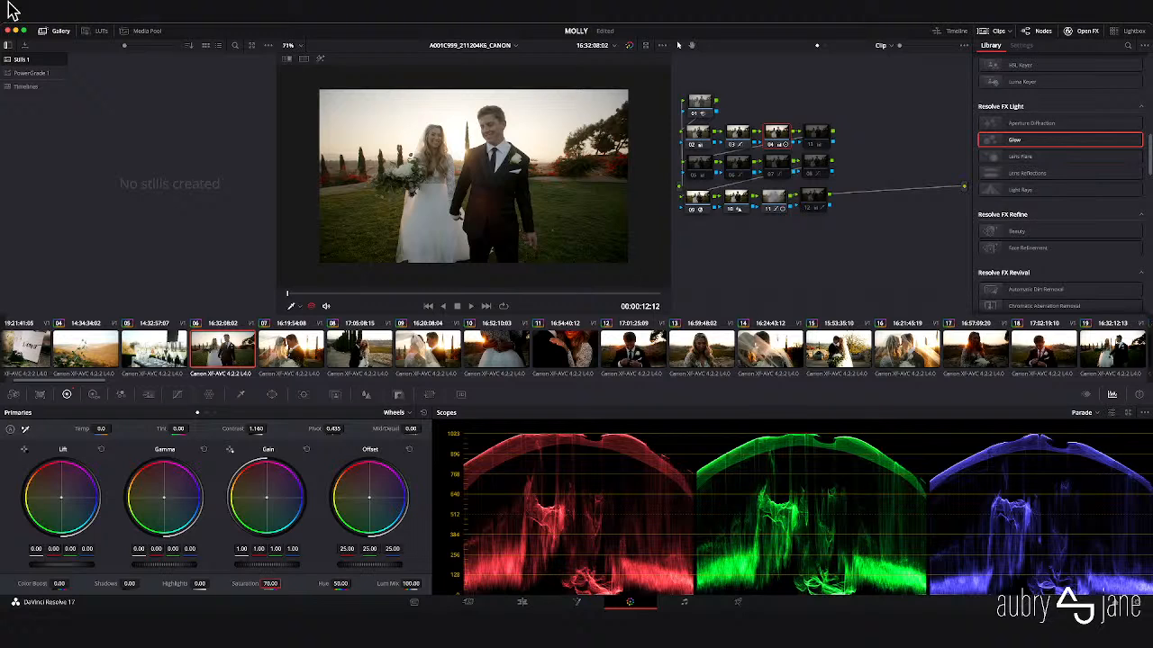
{"action": "scroll", "coordinate": [473, 176], "scroll_direction": "down", "scroll_amount": 1}
- Enable node 05, reset its primaries, and set Tint to 4.00 and Temp to 110.0
{"action": "left_click_drag", "start_coordinate": [793, 131], "coordinate": [803, 131]}
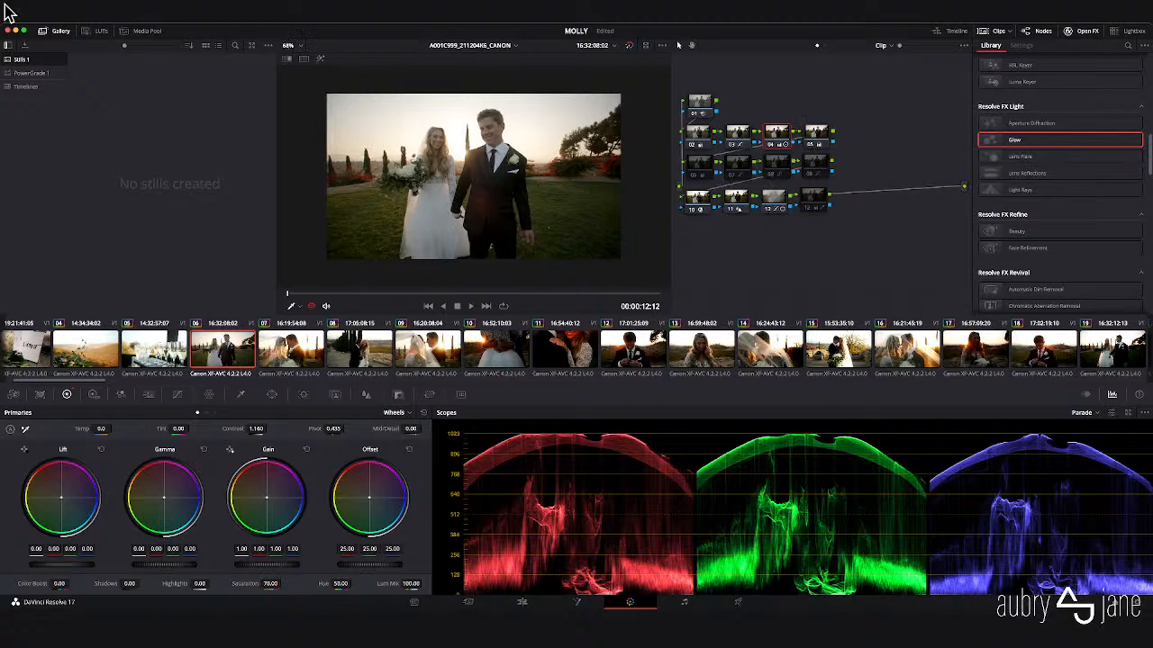
{"action": "left_click", "coordinate": [816, 132]}
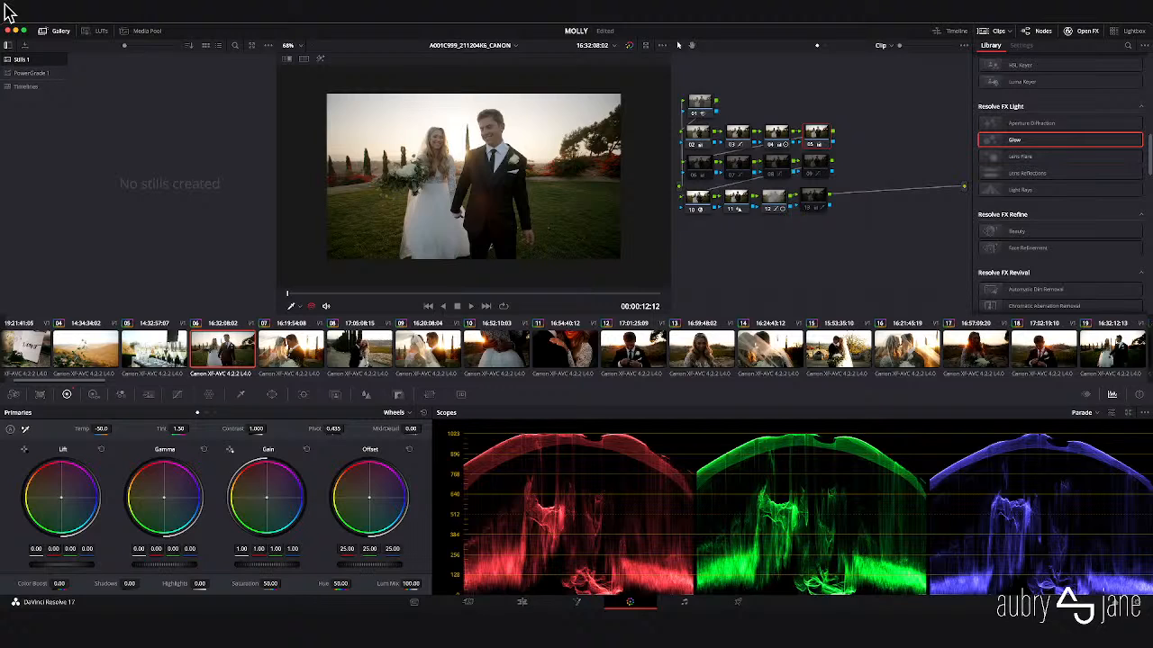
{"action": "left_click", "coordinate": [423, 413]}
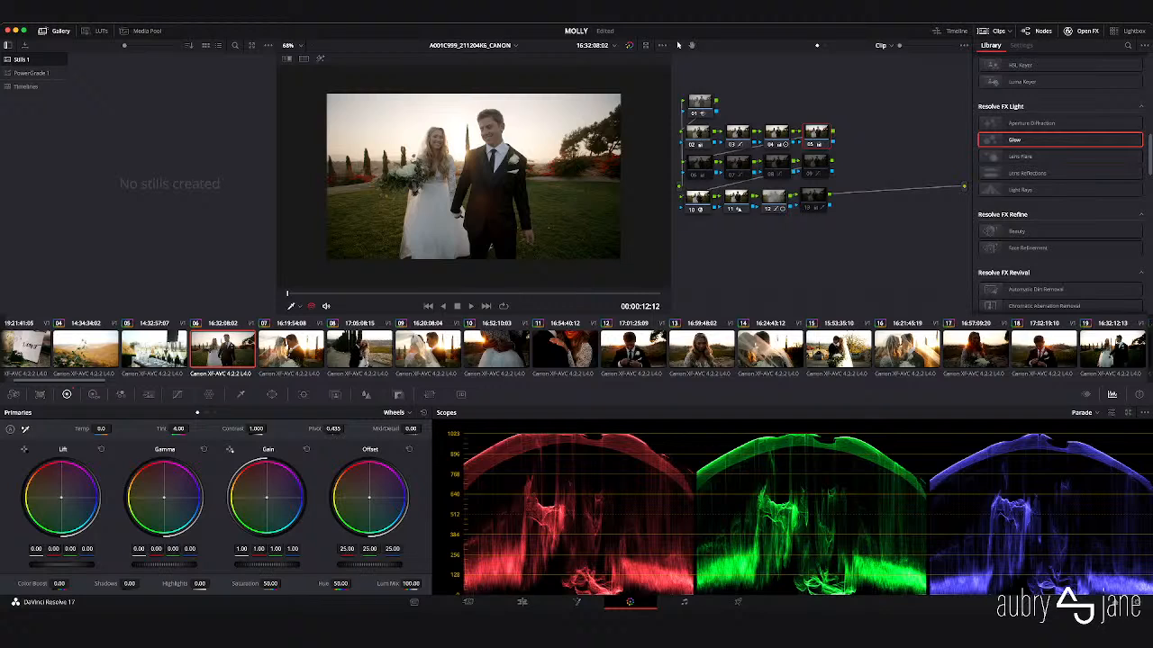
{"action": "left_click_drag", "start_coordinate": [100, 429], "coordinate": [104, 428]}
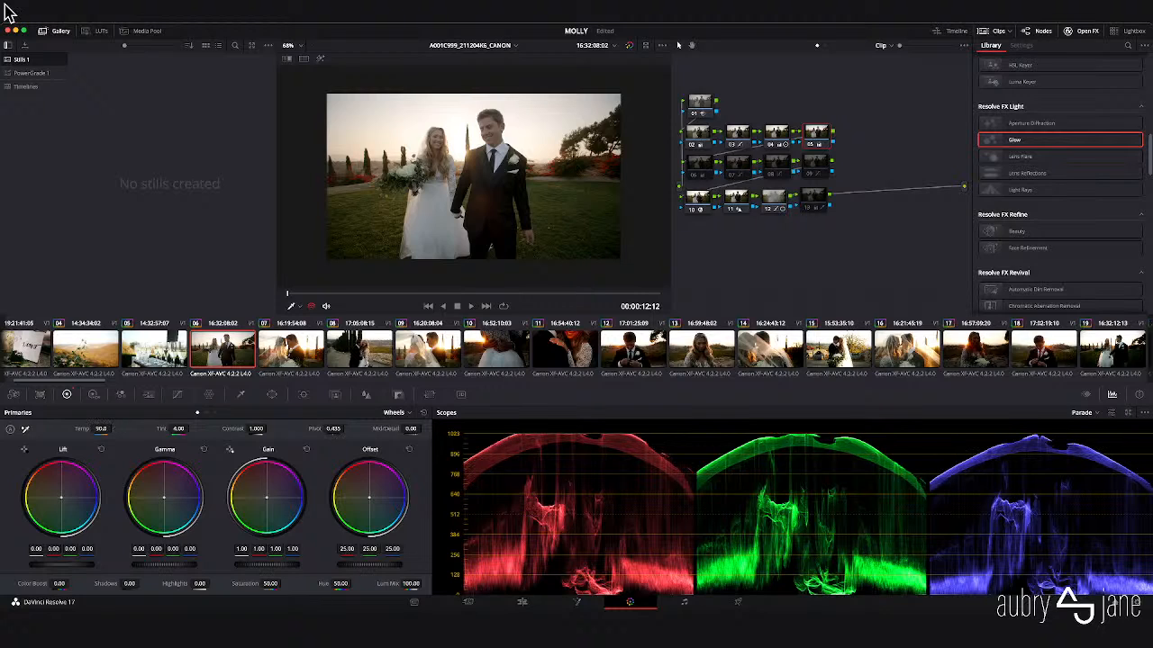
{"action": "left_click_drag", "start_coordinate": [101, 428], "coordinate": [94, 428]}
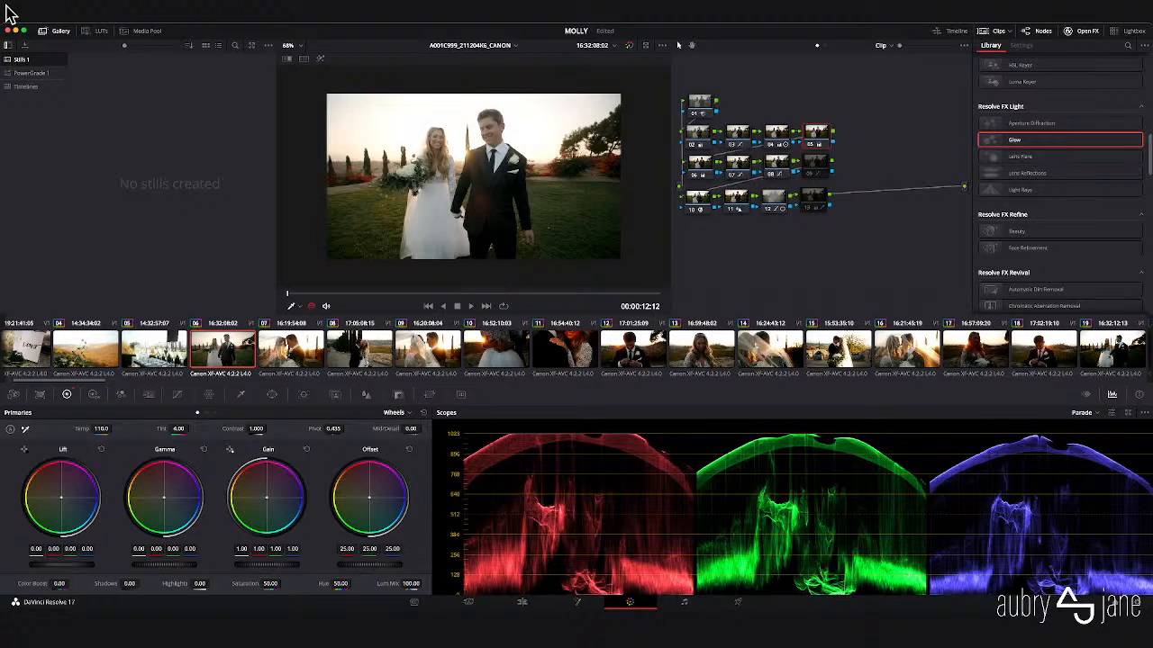
- Enable nodes 06 to 08 and pull down the highlight handle of node 08's custom curve
{"action": "key", "text": "alt+shift+apostrophe"}
{"action": "key", "text": "alt+shift+apostrophe"}
{"action": "key", "text": "alt+shift+apostrophe"}
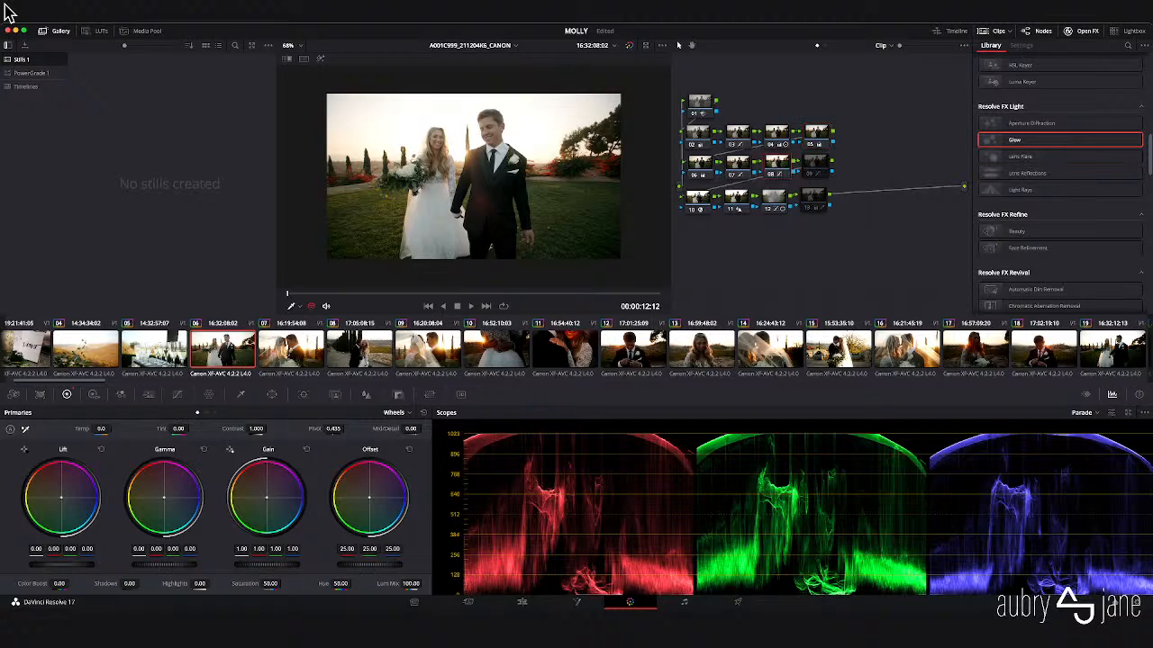
{"action": "left_click", "coordinate": [177, 395]}
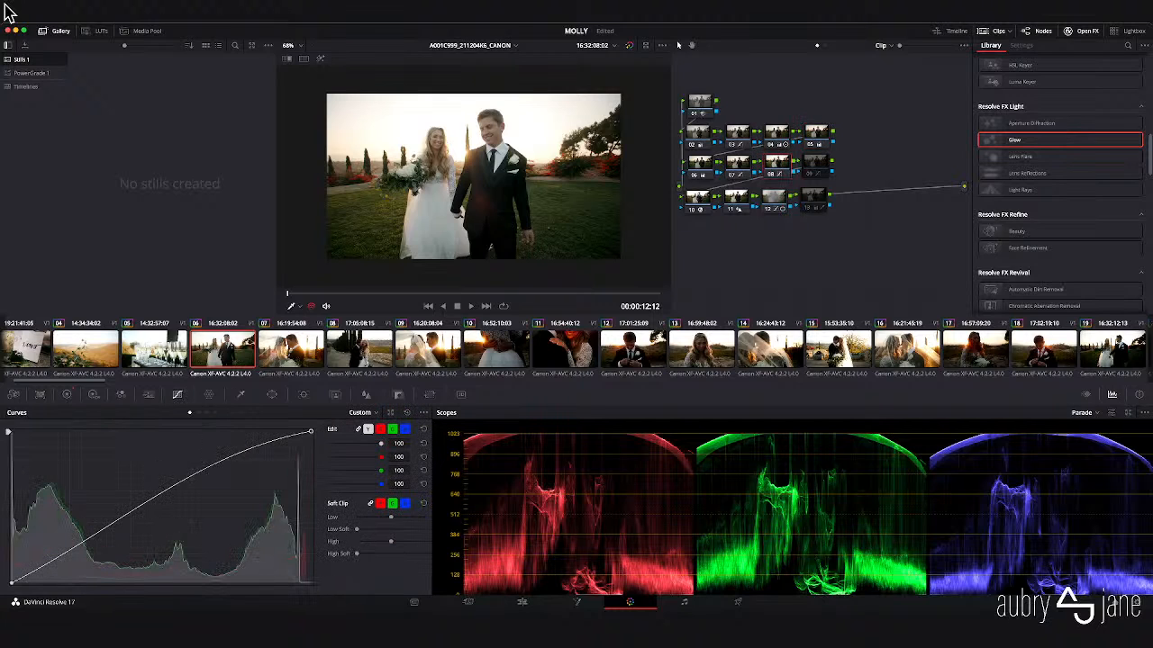
{"action": "left_click", "coordinate": [311, 432]}
{"action": "left_click_drag", "start_coordinate": [196, 452], "coordinate": [202, 462]}
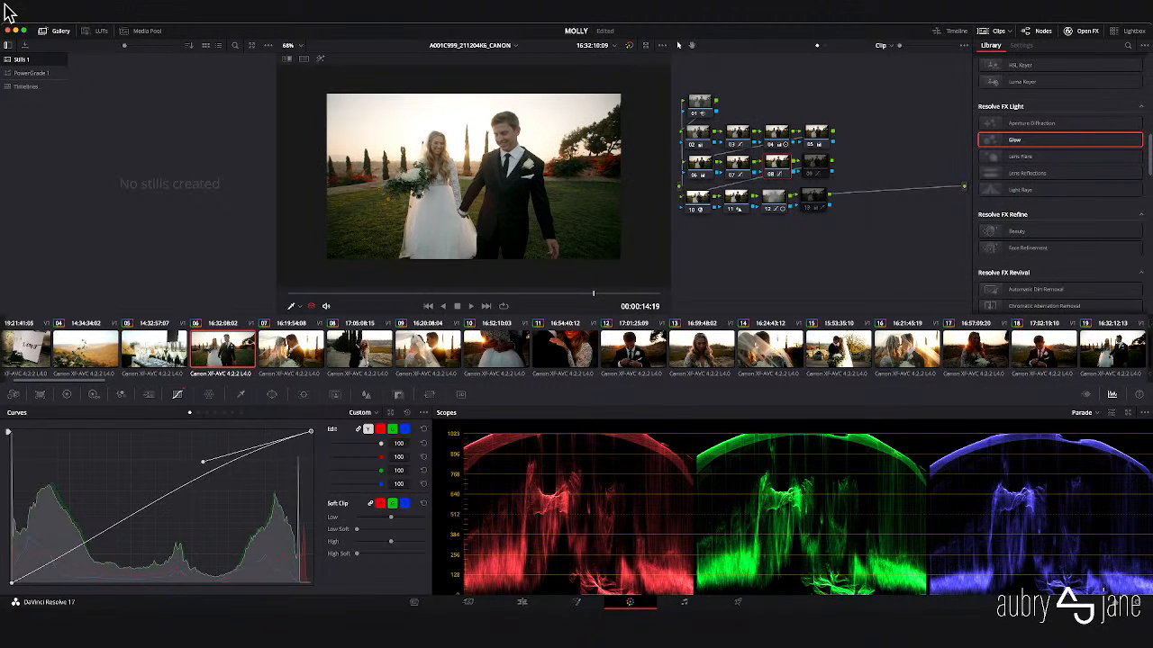
- Compare the couple clip with and without its full grade at a frame near the clip's end
{"action": "key", "text": "shift+d"}
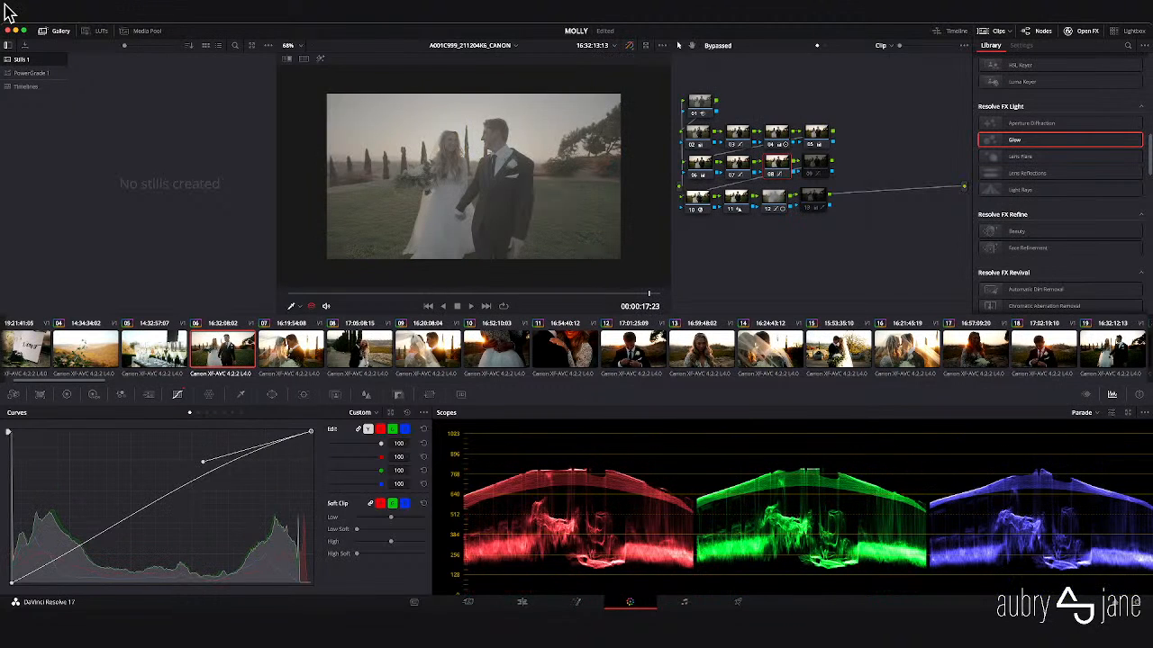
{"action": "key", "text": "shift+d"}
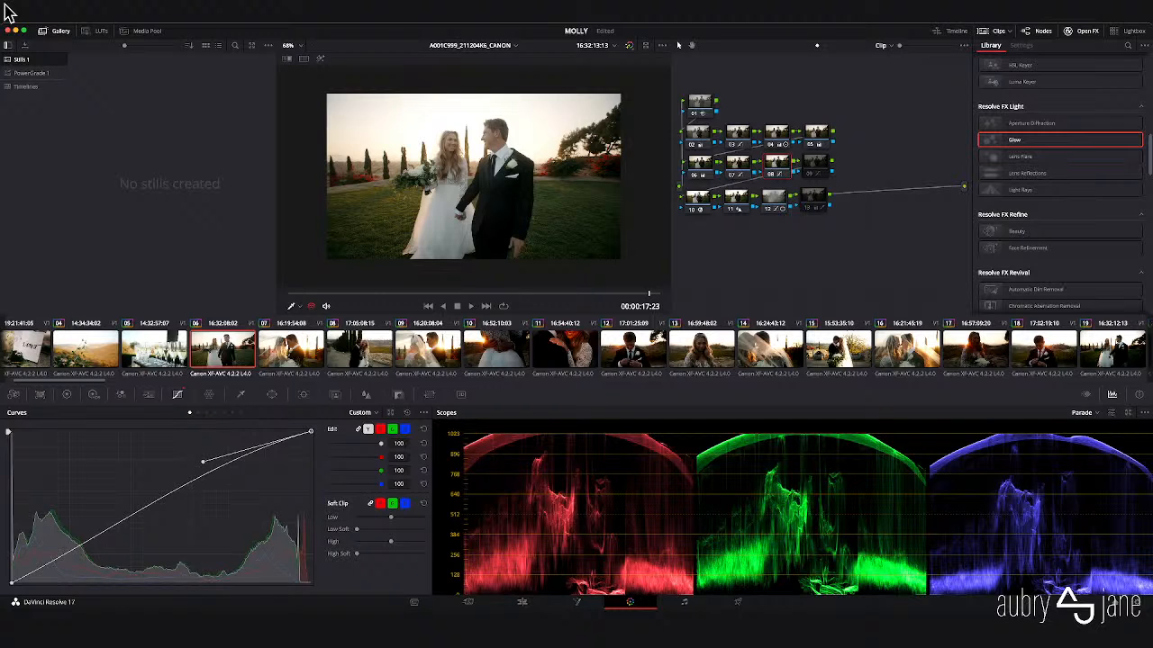
{"action": "key", "text": "shift+d"}
{"action": "key", "text": "shift+d"}
- Enable node 13 on the couple clip and sample the bride's white dress with its HSL qualifier
{"action": "key", "text": "shift+apostrophe"}
{"action": "key", "text": "shift+apostrophe"}
{"action": "key", "text": "shift+apostrophe"}
{"action": "key", "text": "shift+apostrophe"}
{"action": "key", "text": "shift+apostrophe"}
{"action": "key", "text": "super+d"}
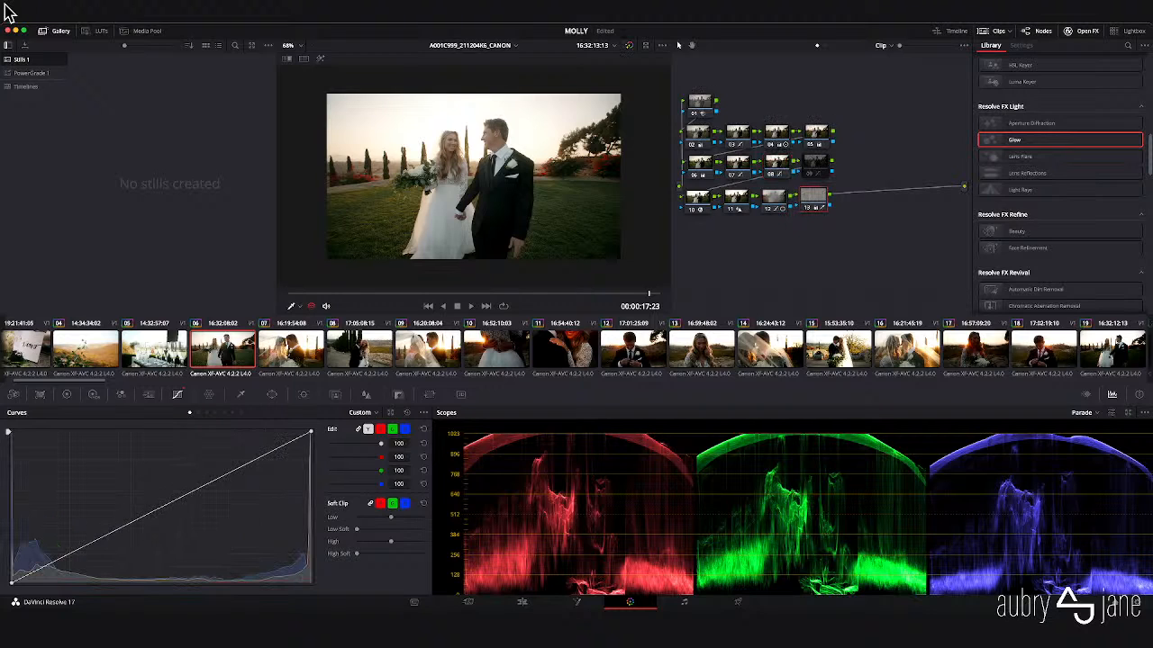
{"action": "key", "text": "shift+grave"}
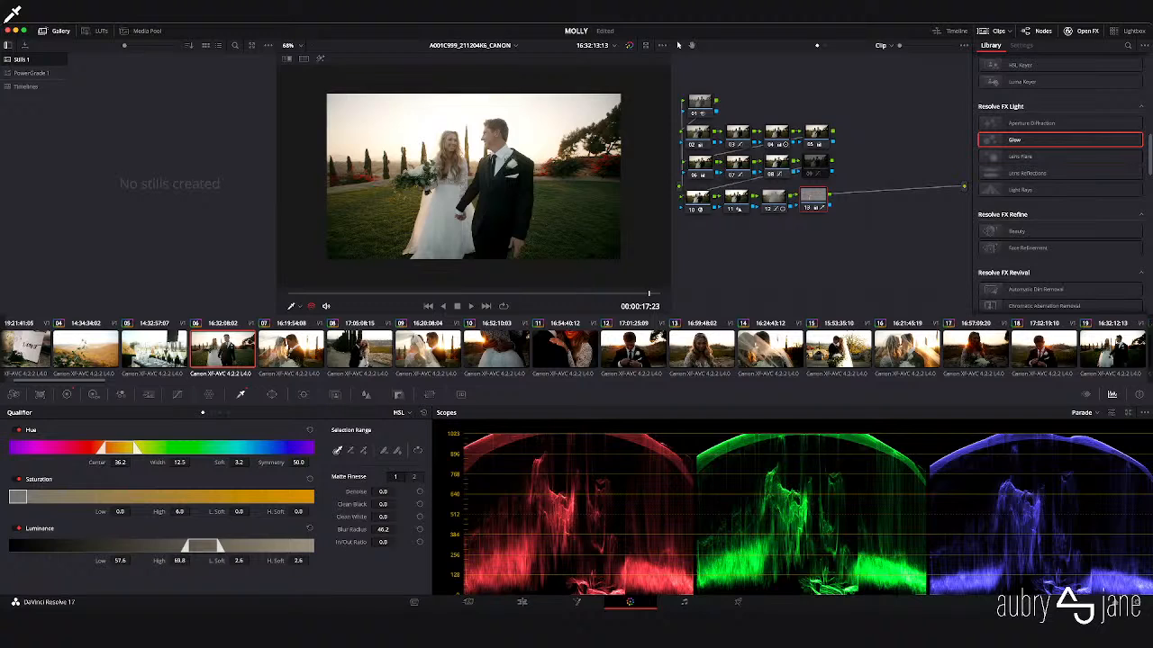
{"action": "left_click_drag", "start_coordinate": [439, 209], "coordinate": [440, 231]}
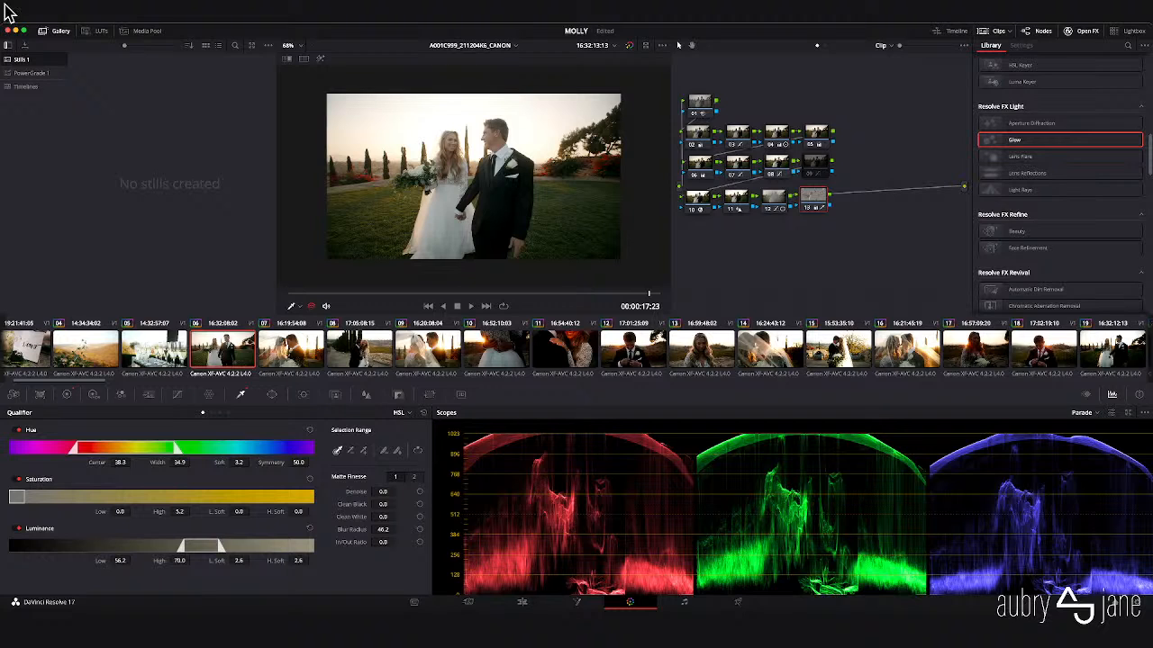
- Select clips 07 to 24 in the clip strip and disable node 09 on all of them
{"action": "left_click", "coordinate": [67, 394]}
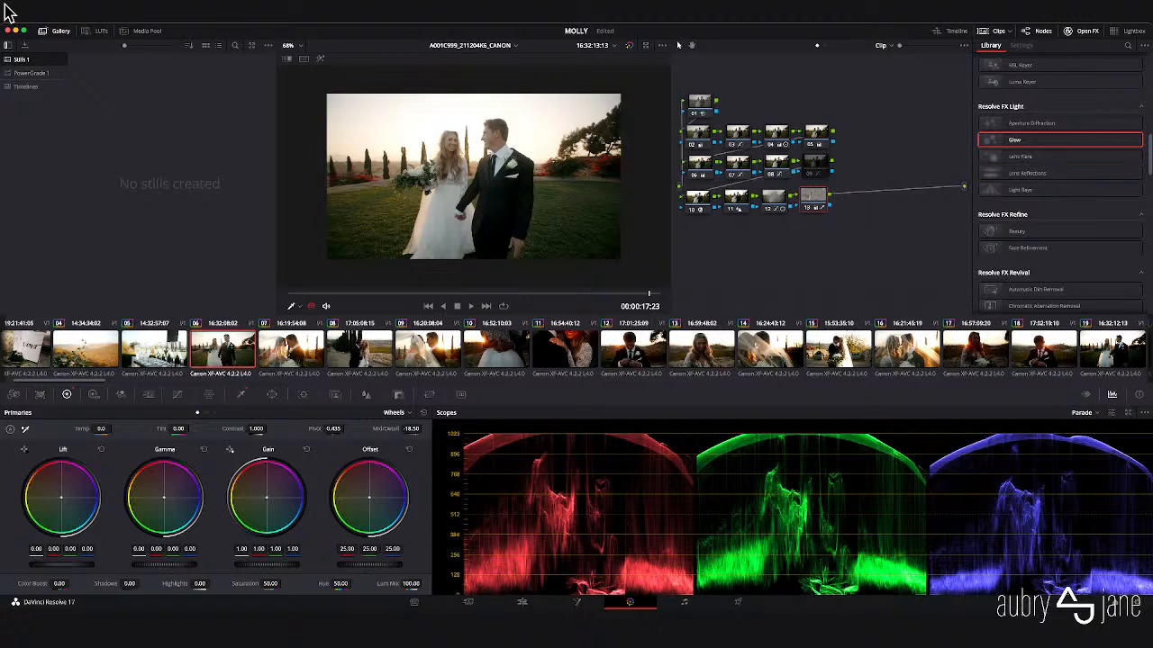
{"action": "key", "text": "Down"}
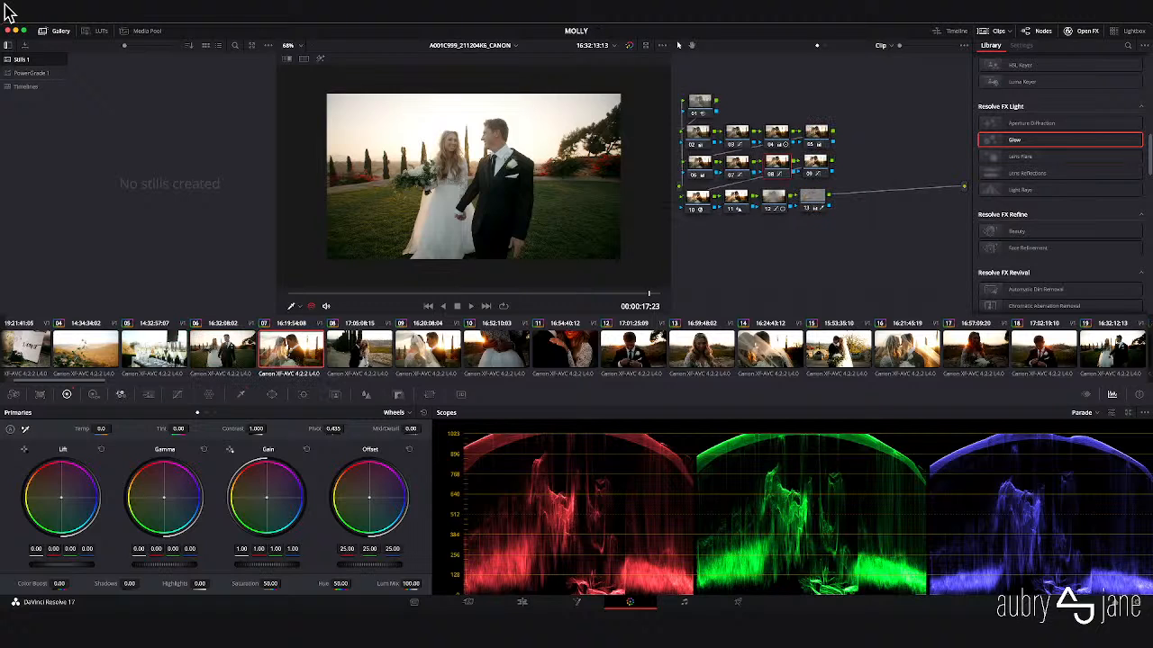
{"action": "scroll", "coordinate": [576, 350], "scroll_direction": "right", "scroll_amount": 3}
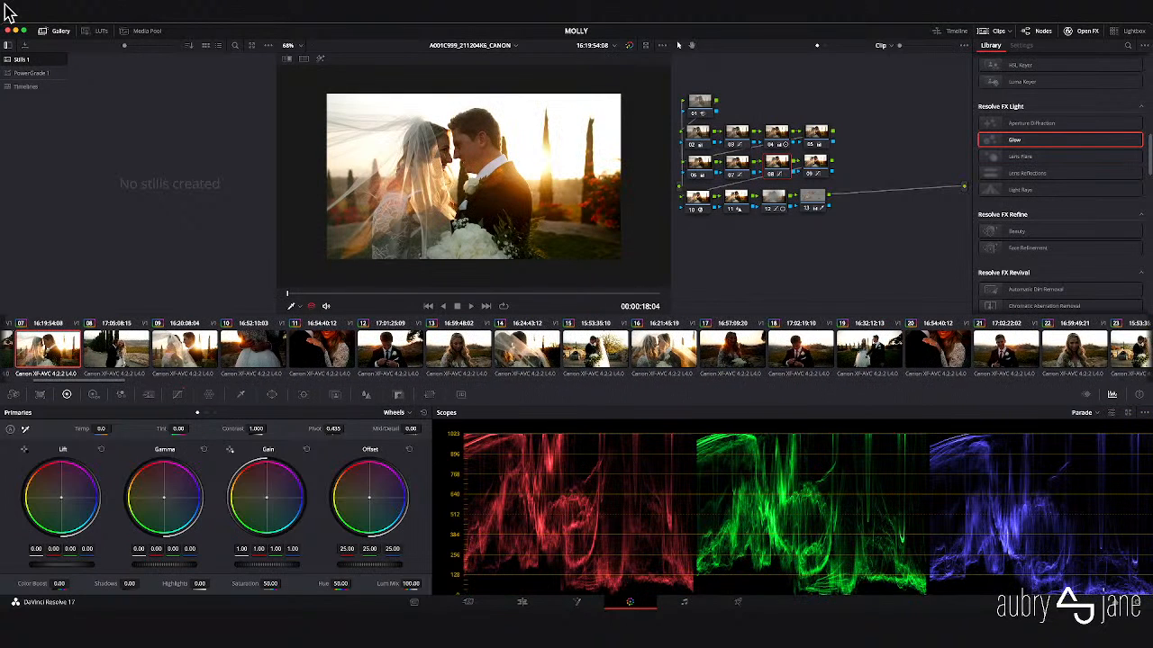
{"action": "scroll", "coordinate": [577, 350], "scroll_direction": "right", "scroll_amount": 2}
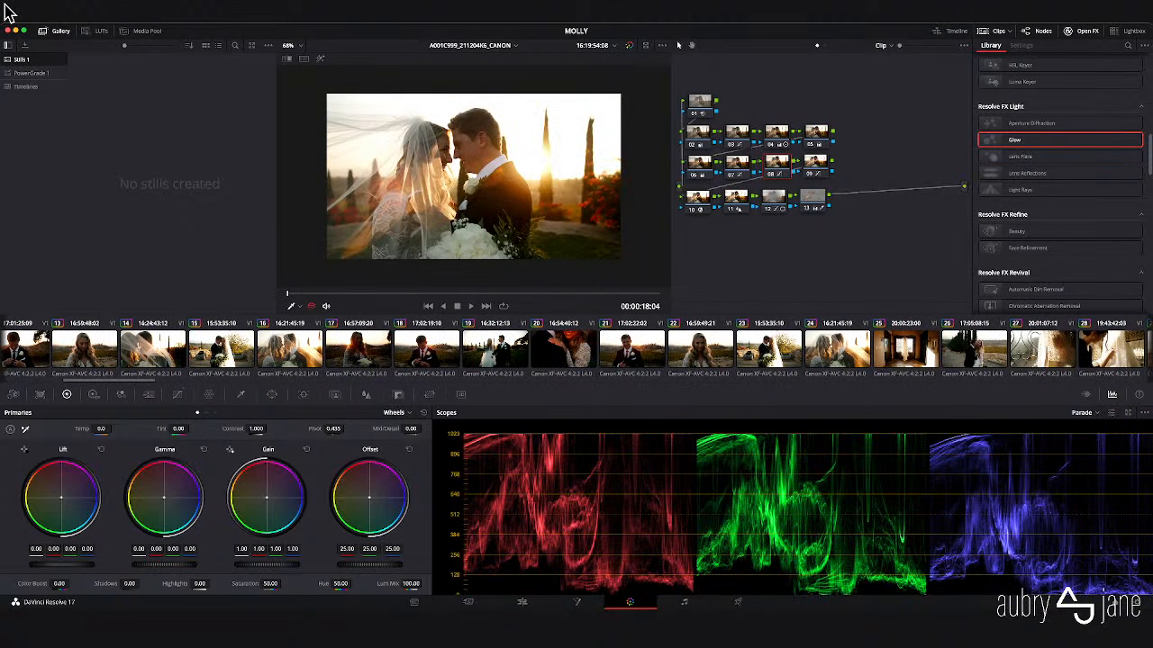
{"action": "left_click", "coordinate": [838, 350], "text": "shift"}
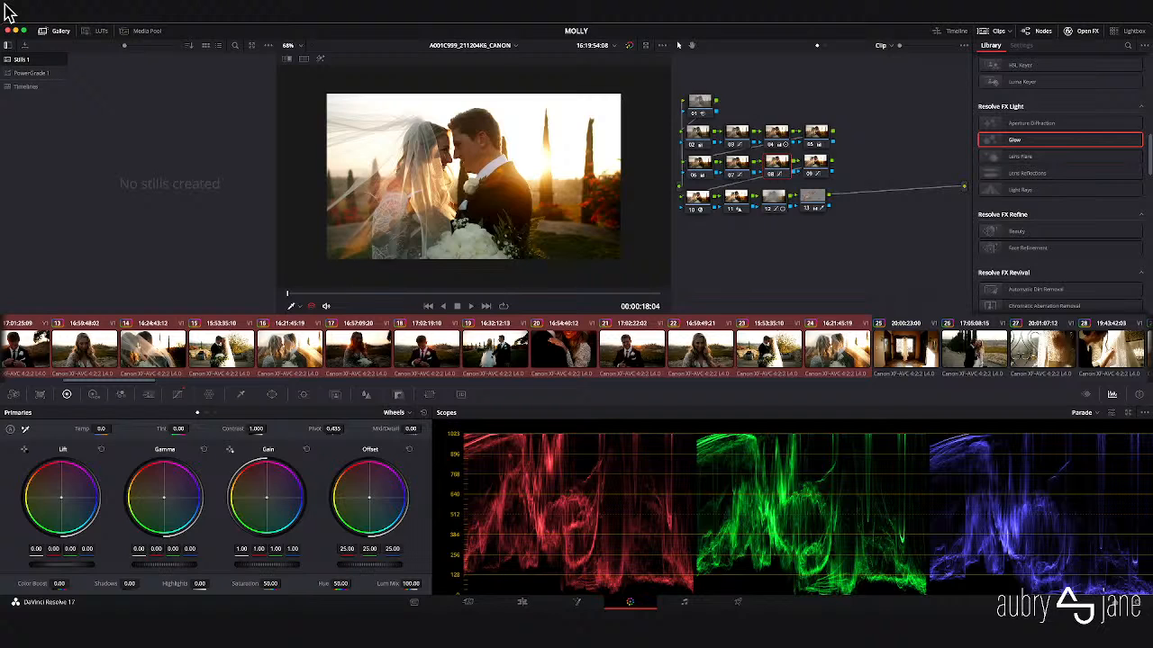
{"action": "scroll", "coordinate": [577, 350], "scroll_direction": "left", "scroll_amount": 9}
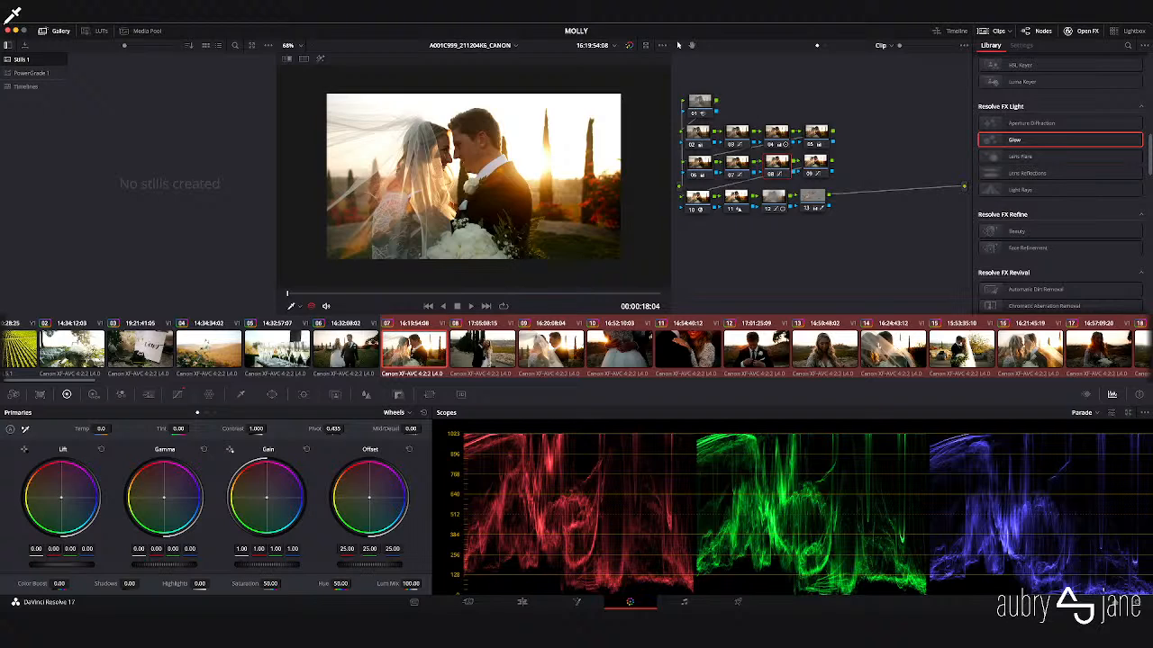
{"action": "left_click", "coordinate": [810, 174]}
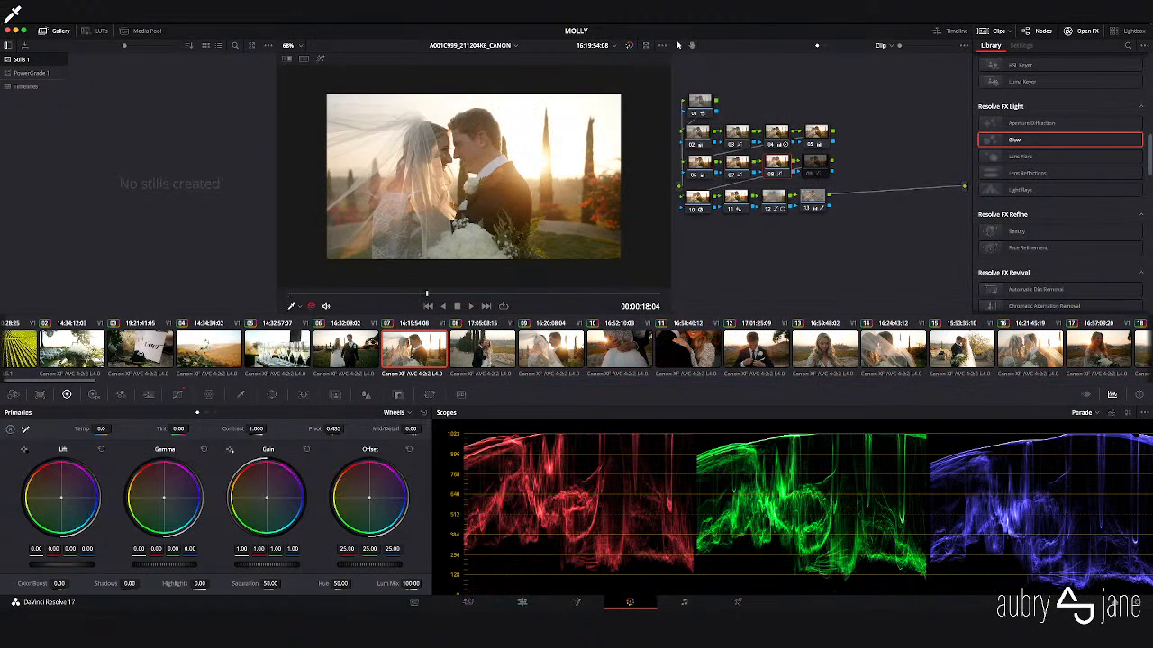
- Set node 02's Lift to -0.13 on clip 07 and to -0.12 on clip 06
{"action": "key", "text": "space"}
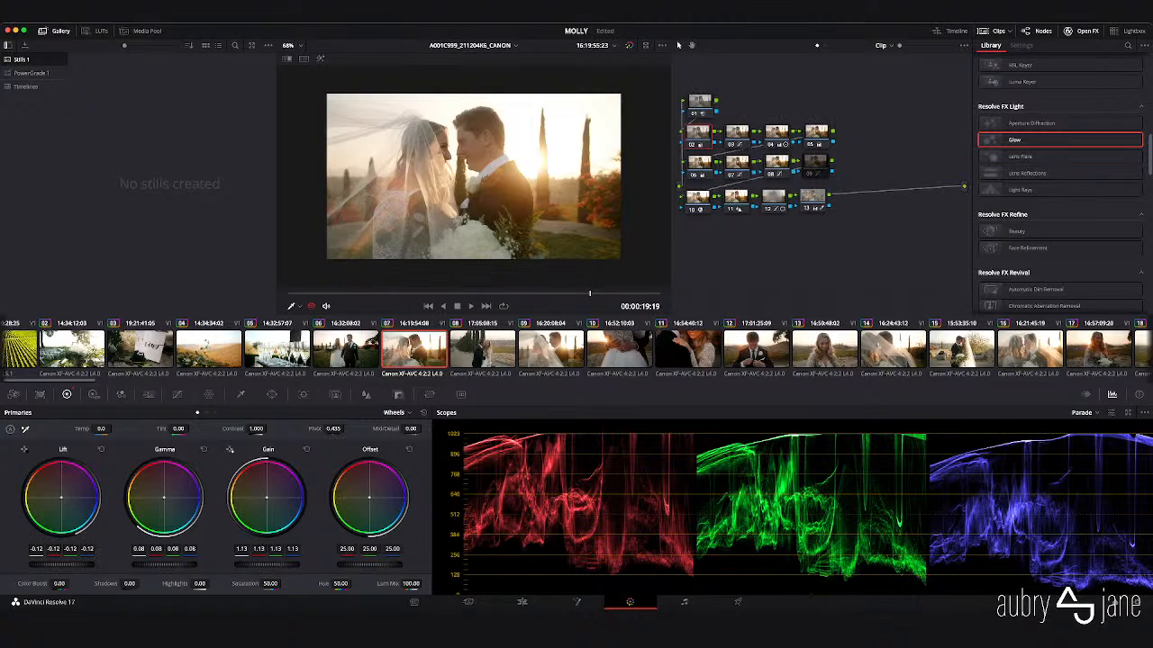
{"action": "left_click_drag", "start_coordinate": [61, 565], "coordinate": [57, 564]}
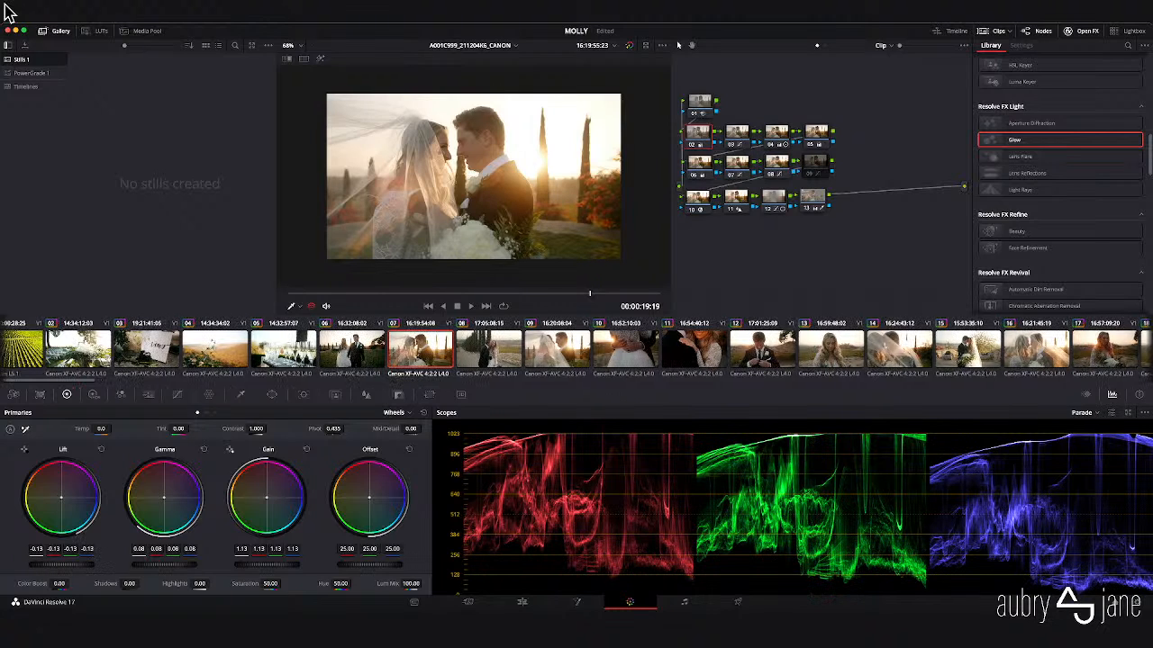
{"action": "key", "text": "Up"}
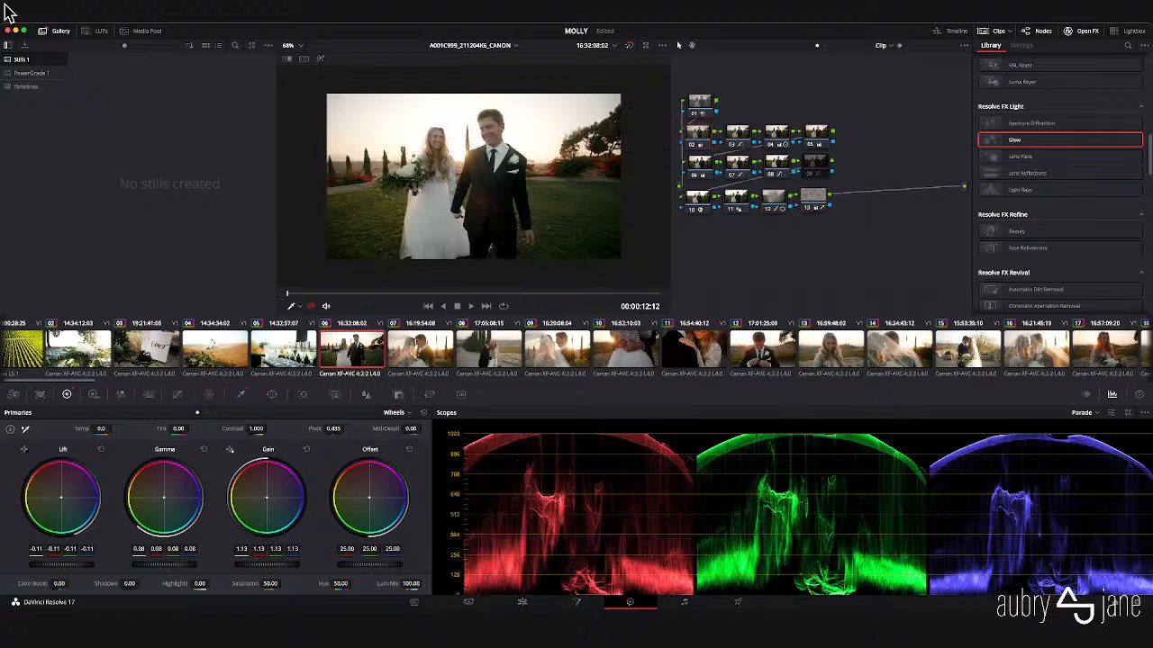
{"action": "left_click_drag", "start_coordinate": [61, 565], "coordinate": [59, 565]}
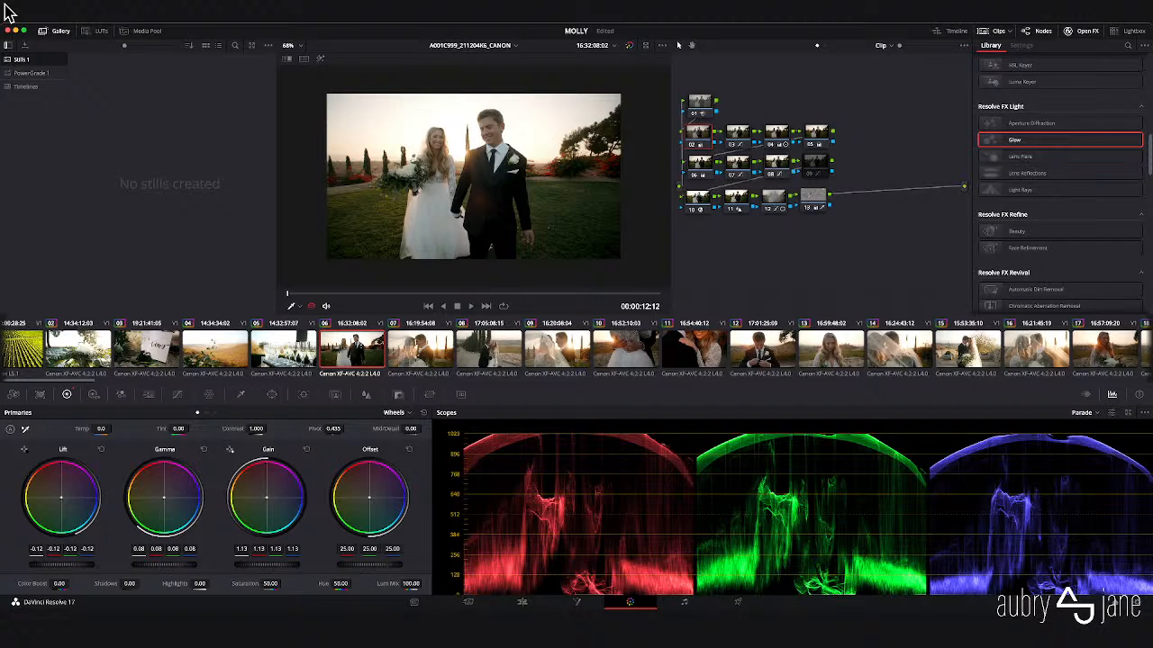
- Compare clip 08 with and without its full grade, and look at clip 09
{"action": "key", "text": "Down"}
{"action": "key", "text": "Down"}
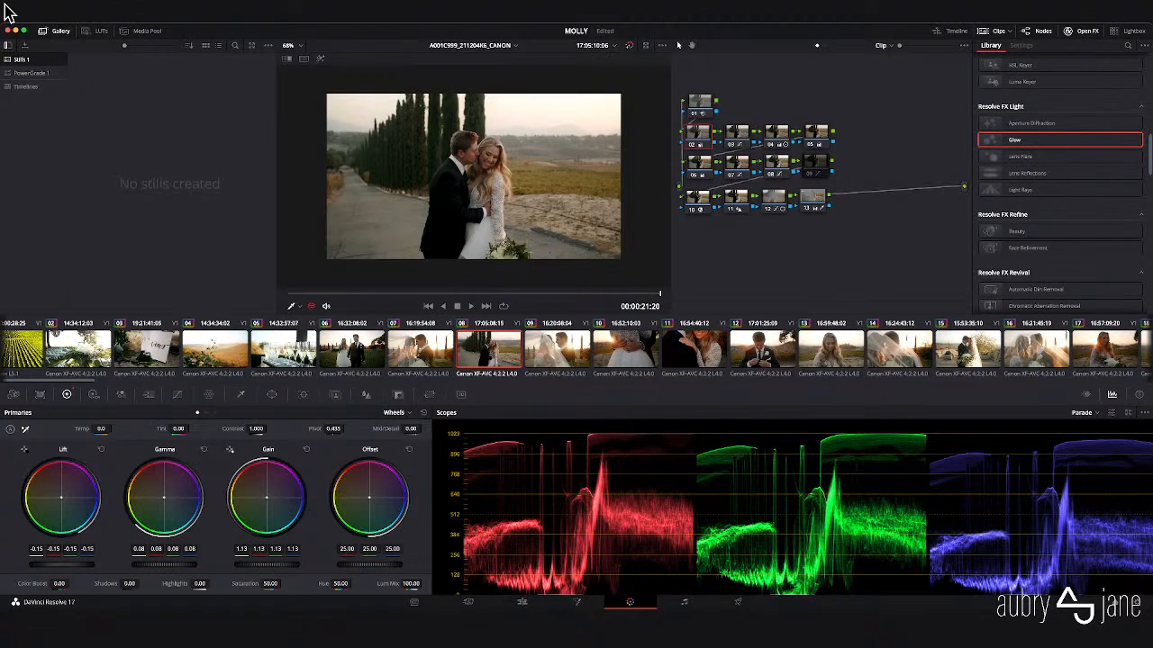
{"action": "key", "text": "shift+d"}
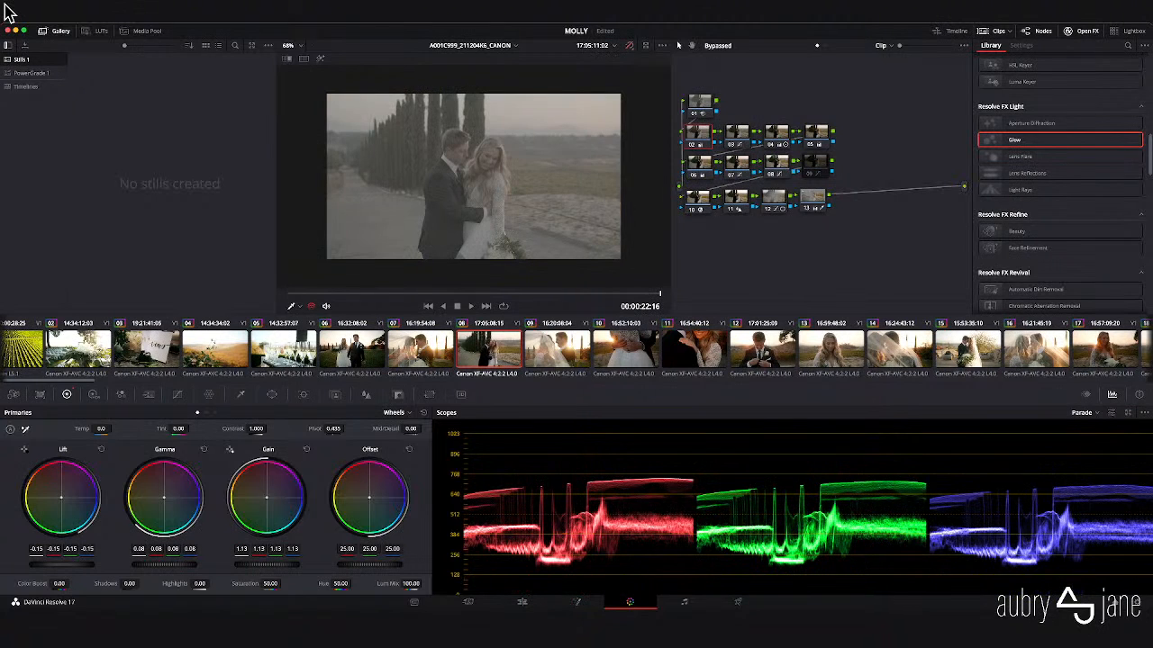
{"action": "key", "text": "shift+d"}
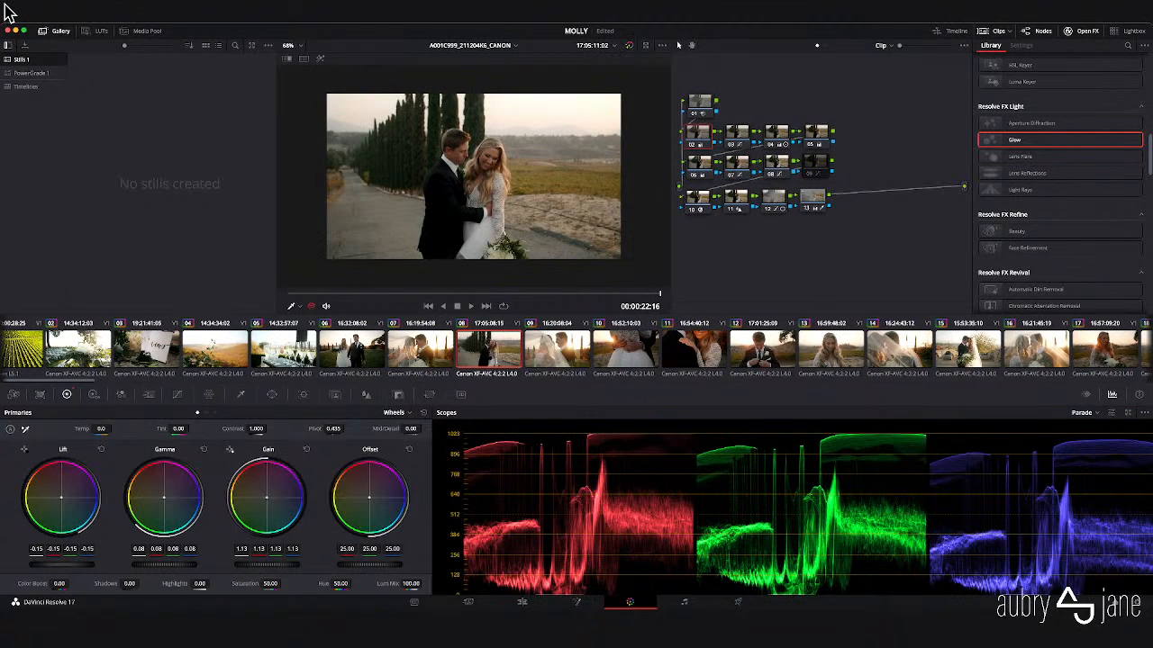
{"action": "key", "text": "Down"}
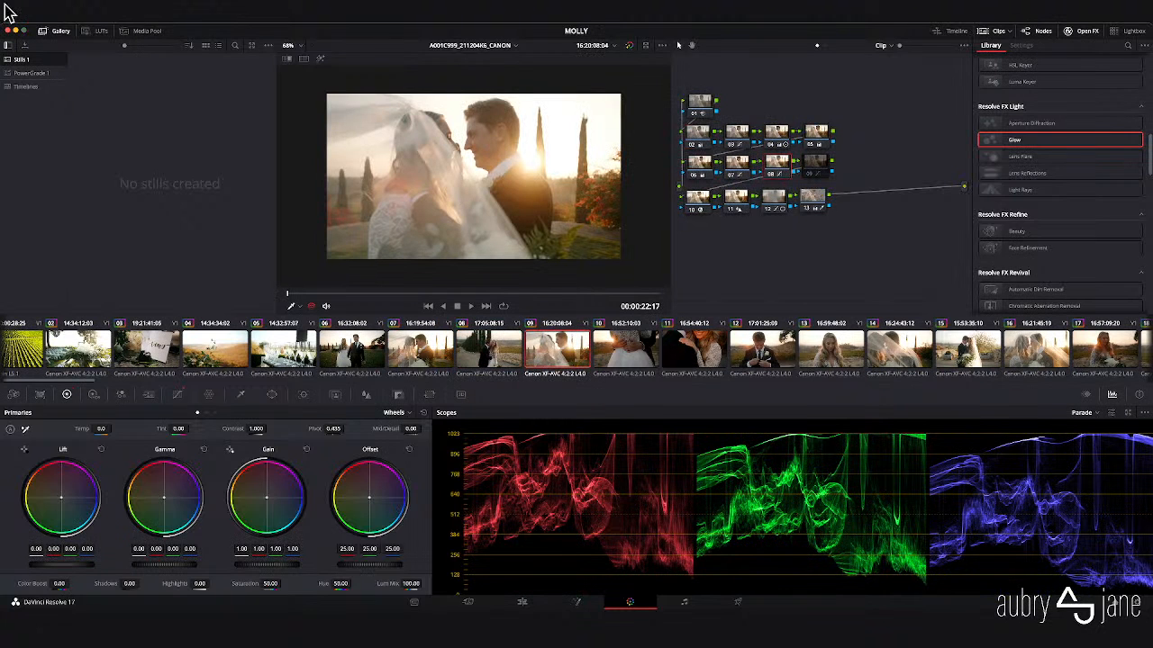
{"action": "key", "text": "minus"}
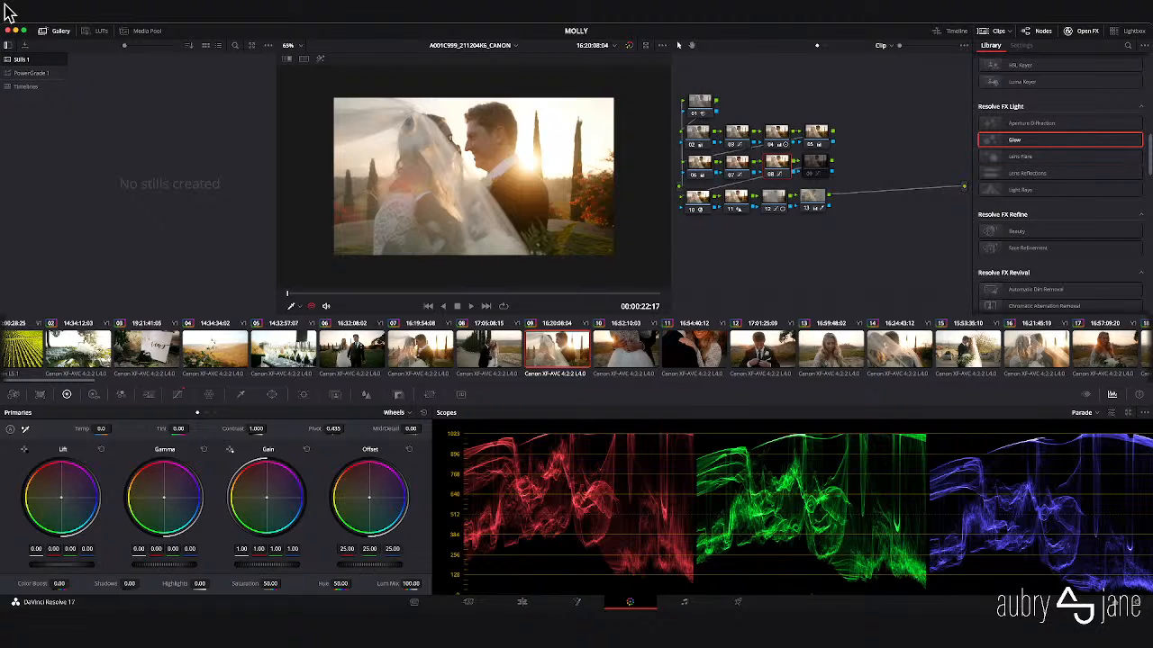
- Add node 14 to clip 08, connected after node 13 and placed beneath node 10
{"action": "key", "text": "Up"}
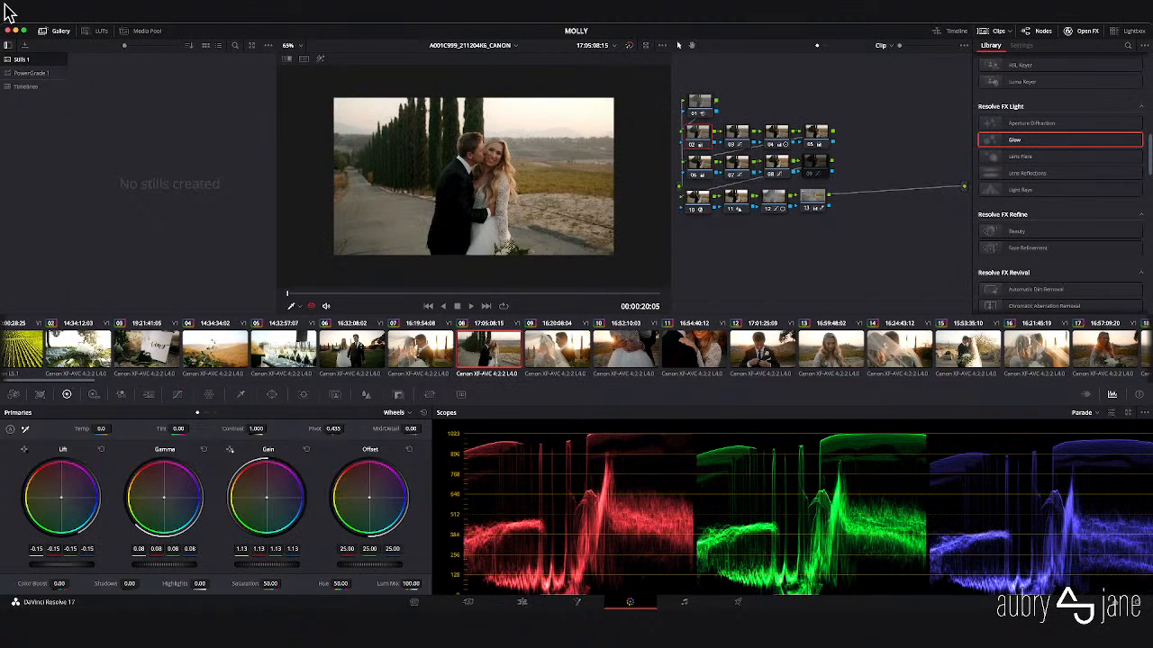
{"action": "key", "text": "alt+shift+apostrophe"}
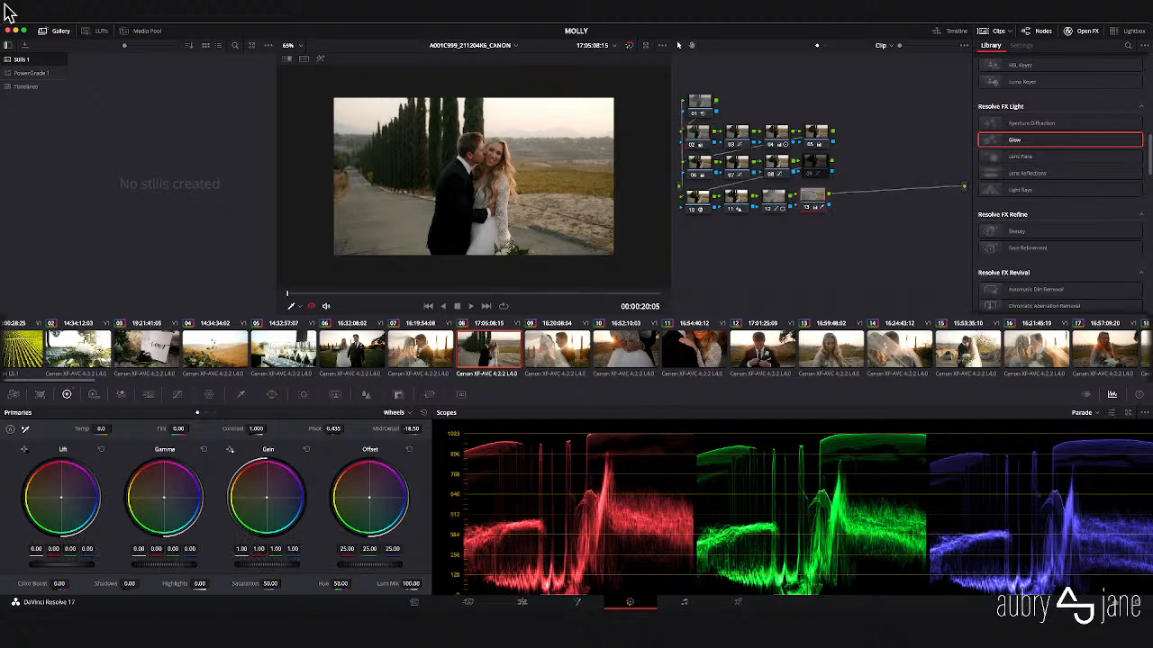
{"action": "key", "text": "shift+k"}
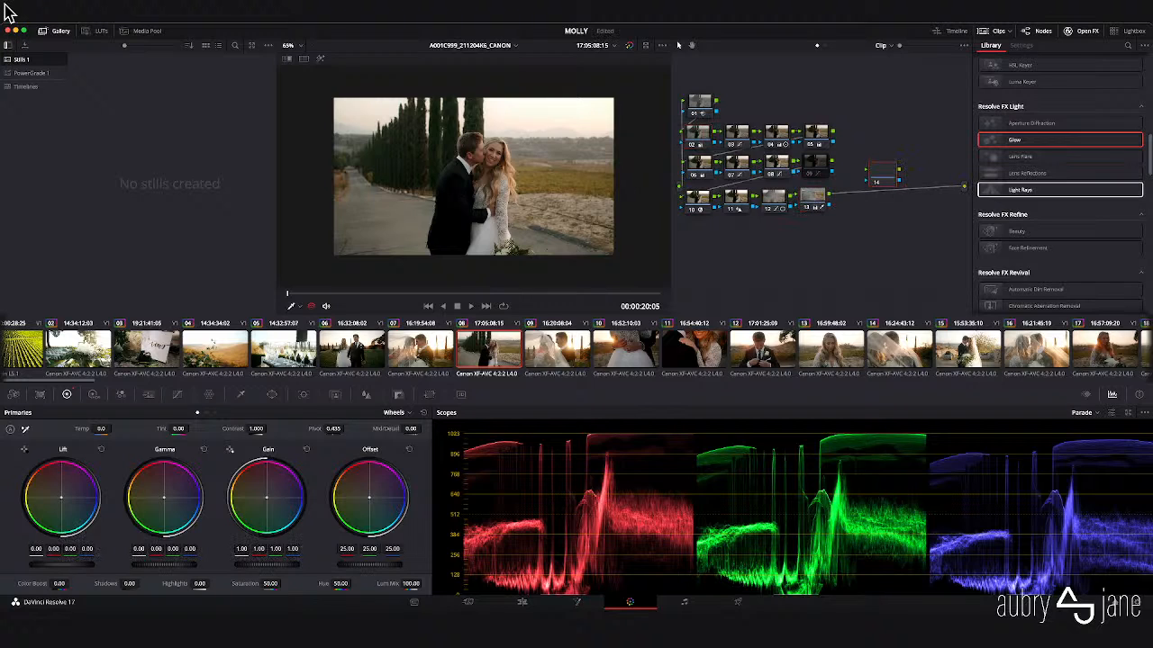
{"action": "left_click_drag", "start_coordinate": [882, 171], "coordinate": [694, 228]}
- Apply the Face Refinement effect to node 14 and analyze the faces in the clip
{"action": "scroll", "coordinate": [1060, 177], "scroll_direction": "down", "scroll_amount": 3}
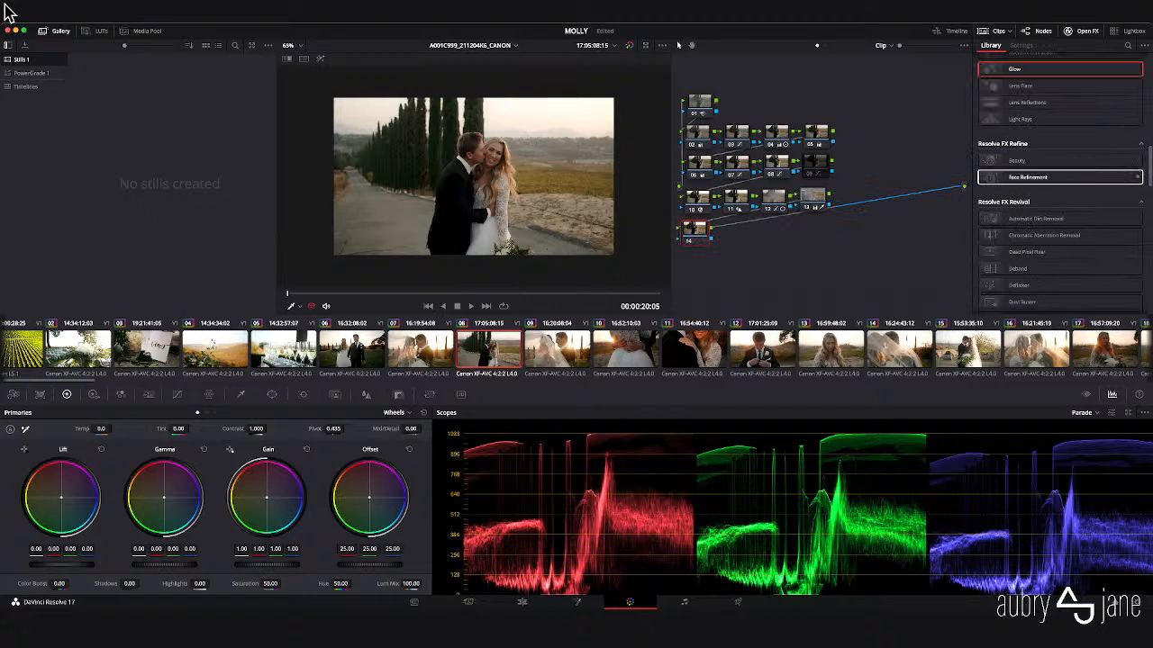
{"action": "left_click", "coordinate": [1060, 177]}
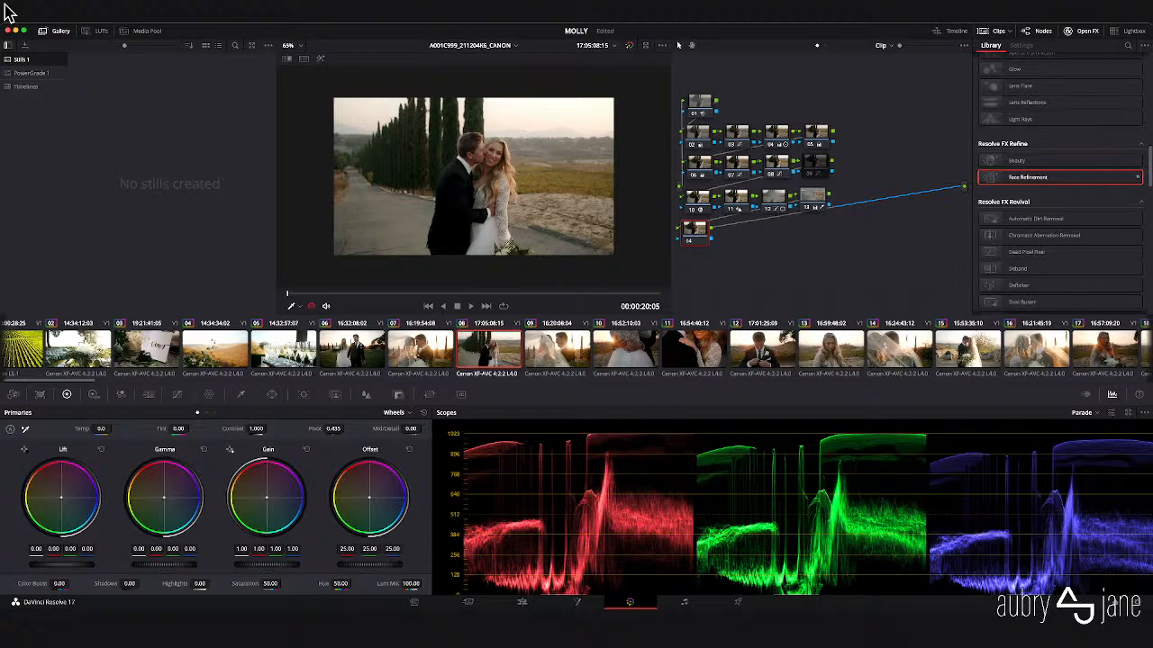
{"action": "left_click_drag", "start_coordinate": [1060, 177], "coordinate": [694, 230]}
{"action": "scroll", "coordinate": [1060, 187], "scroll_direction": "down", "scroll_amount": 1}
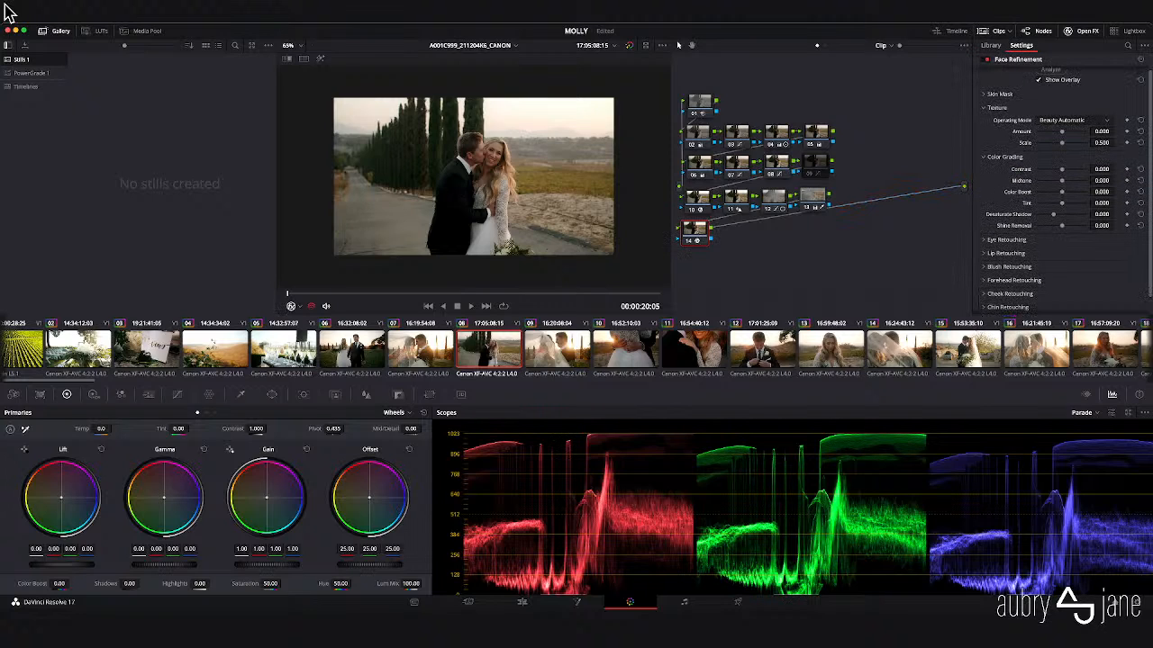
{"action": "scroll", "coordinate": [1060, 188], "scroll_direction": "up", "scroll_amount": 1}
{"action": "left_click", "coordinate": [1051, 73]}
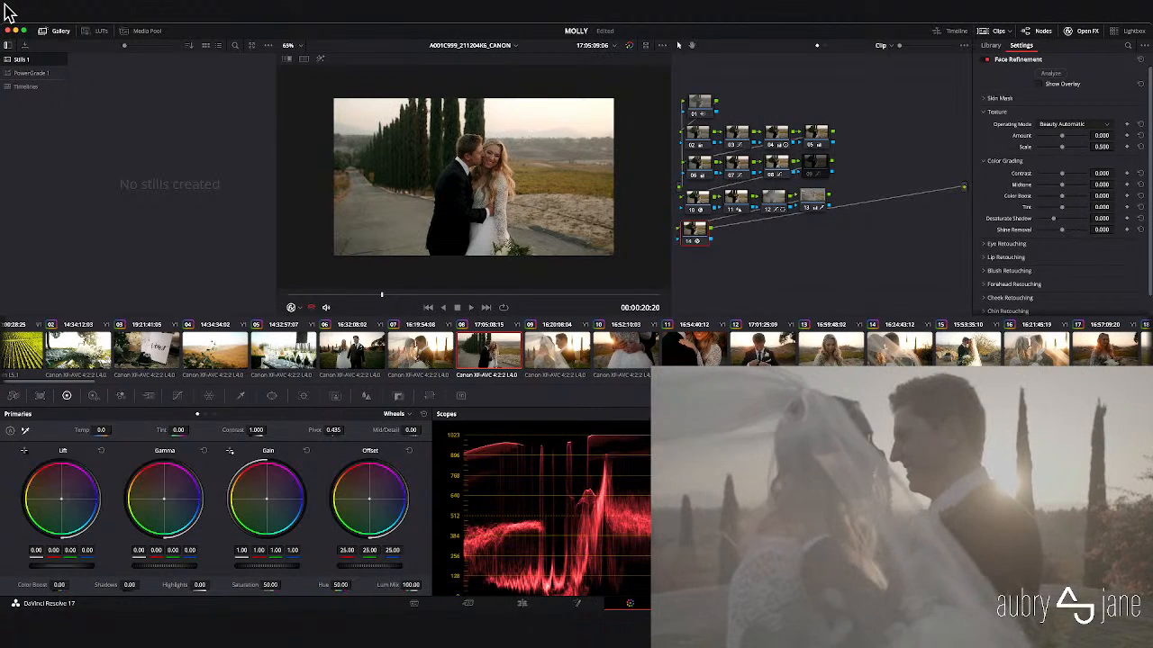
- Set the Lip Retouching Saturation of Face Refinement to 0.156, with Cheek Retouching collapsed
{"action": "scroll", "coordinate": [1063, 198], "scroll_direction": "down", "scroll_amount": 2}
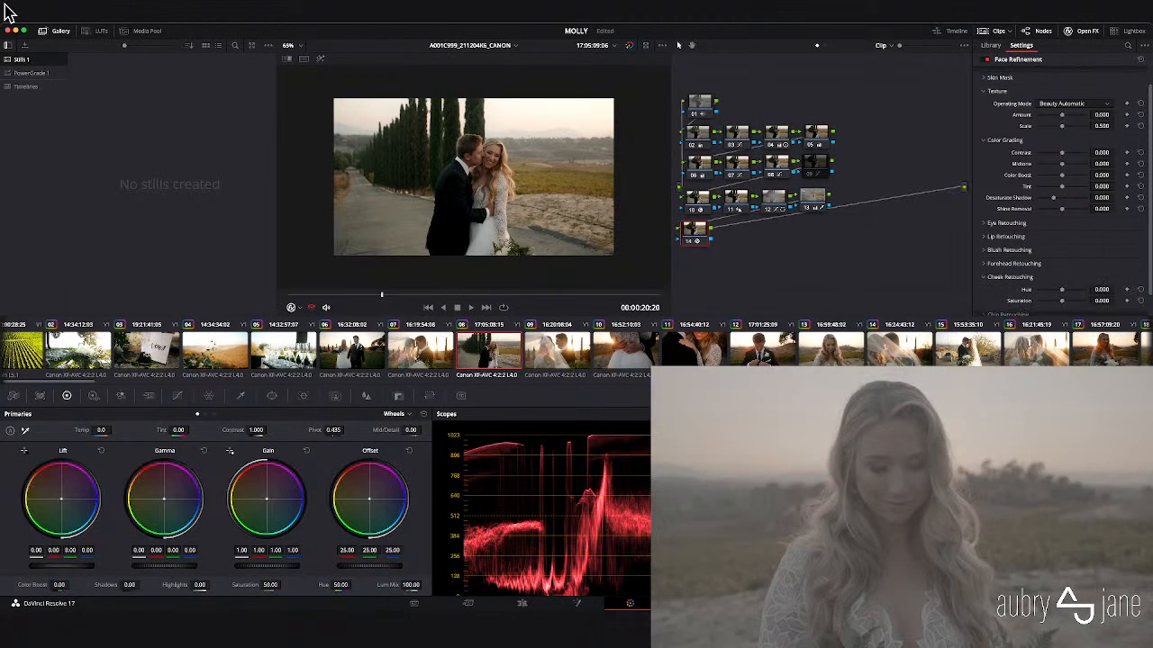
{"action": "left_click", "coordinate": [983, 277]}
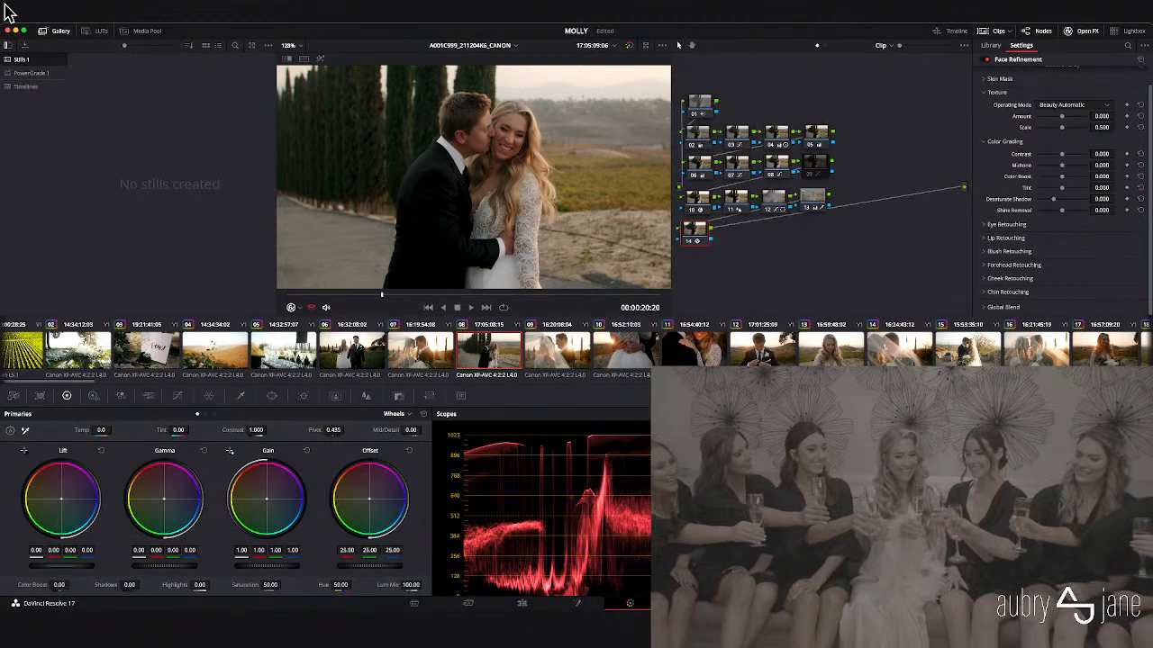
{"action": "left_click", "coordinate": [985, 238]}
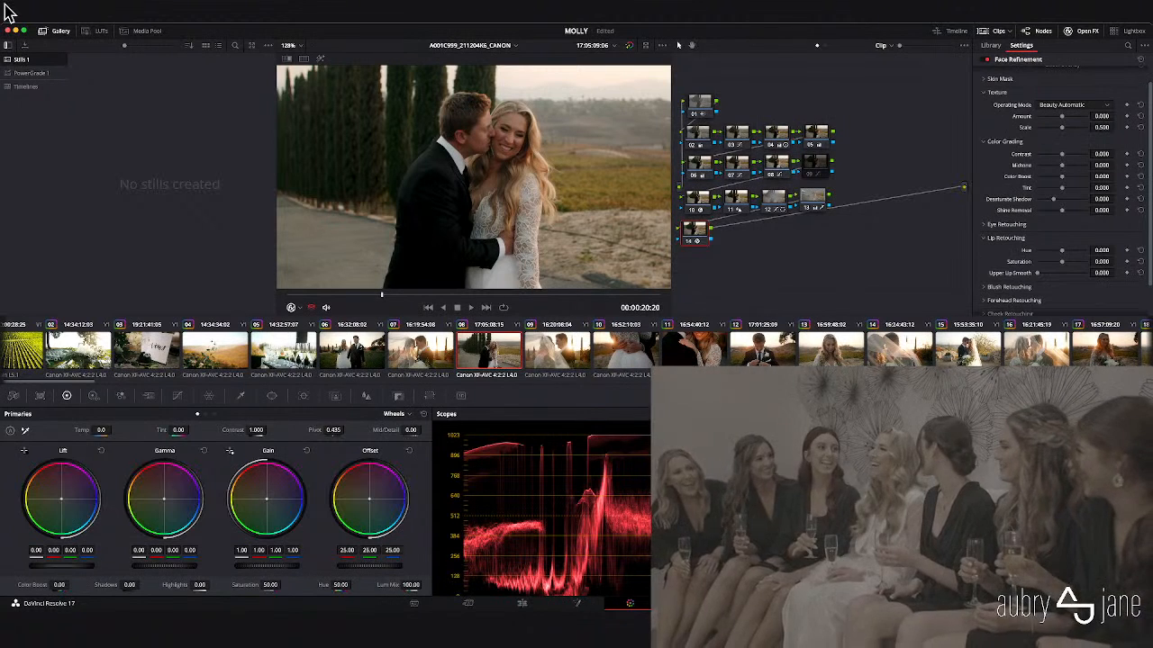
{"action": "left_click_drag", "start_coordinate": [1062, 262], "coordinate": [1065, 262]}
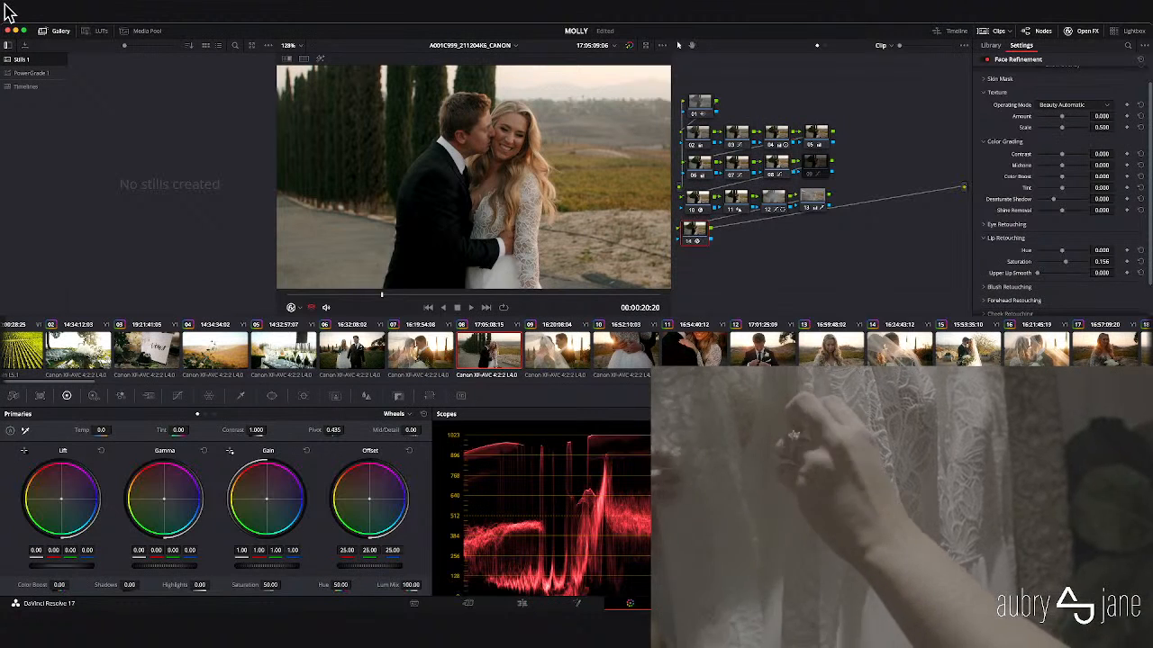
- Set the Eye Retouching Eye Light to 0.105 and compare the shot with node 14 off and on
{"action": "left_click", "coordinate": [1006, 224]}
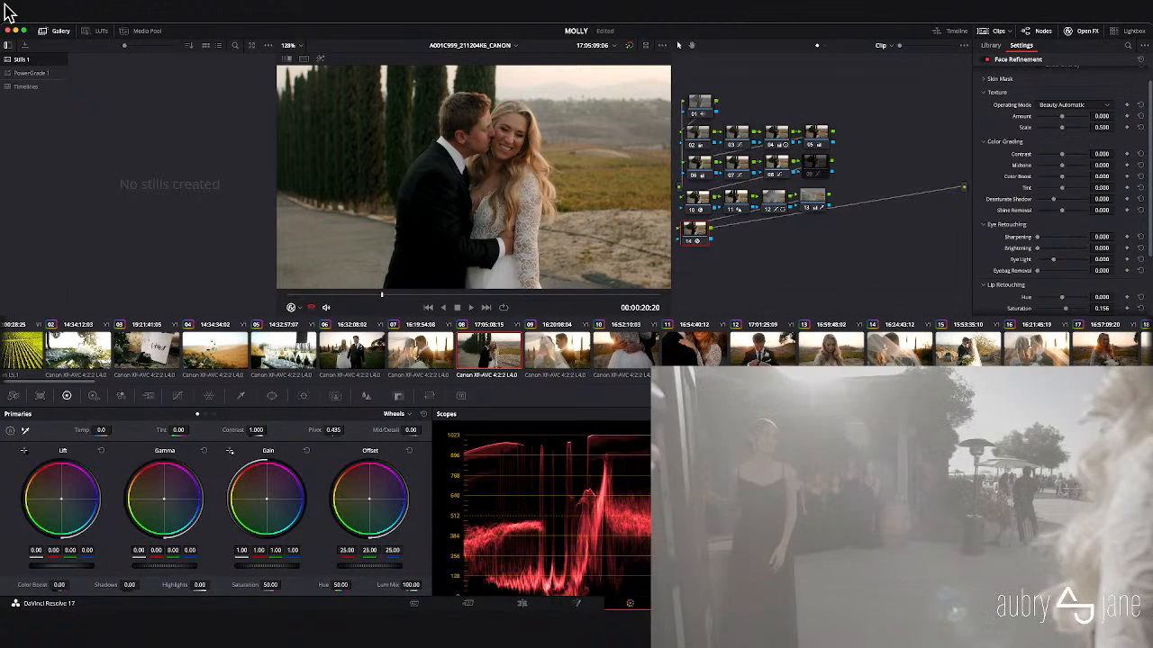
{"action": "left_click_drag", "start_coordinate": [1038, 271], "coordinate": [1058, 259]}
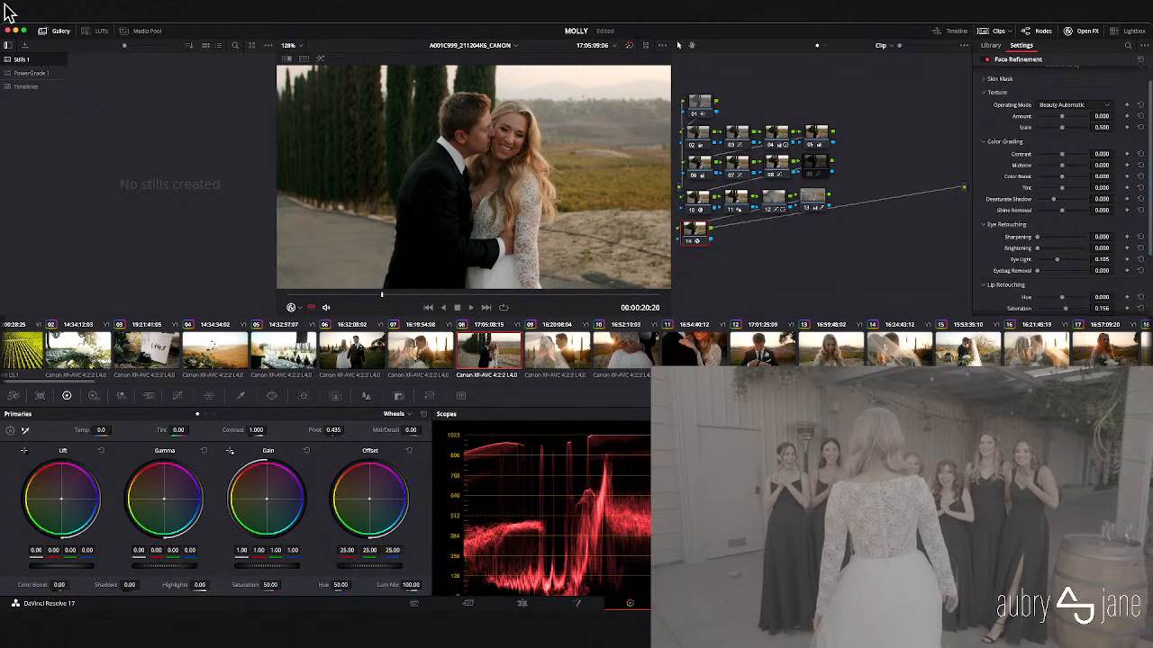
{"action": "key", "text": "super+d"}
{"action": "key", "text": "super+d"}
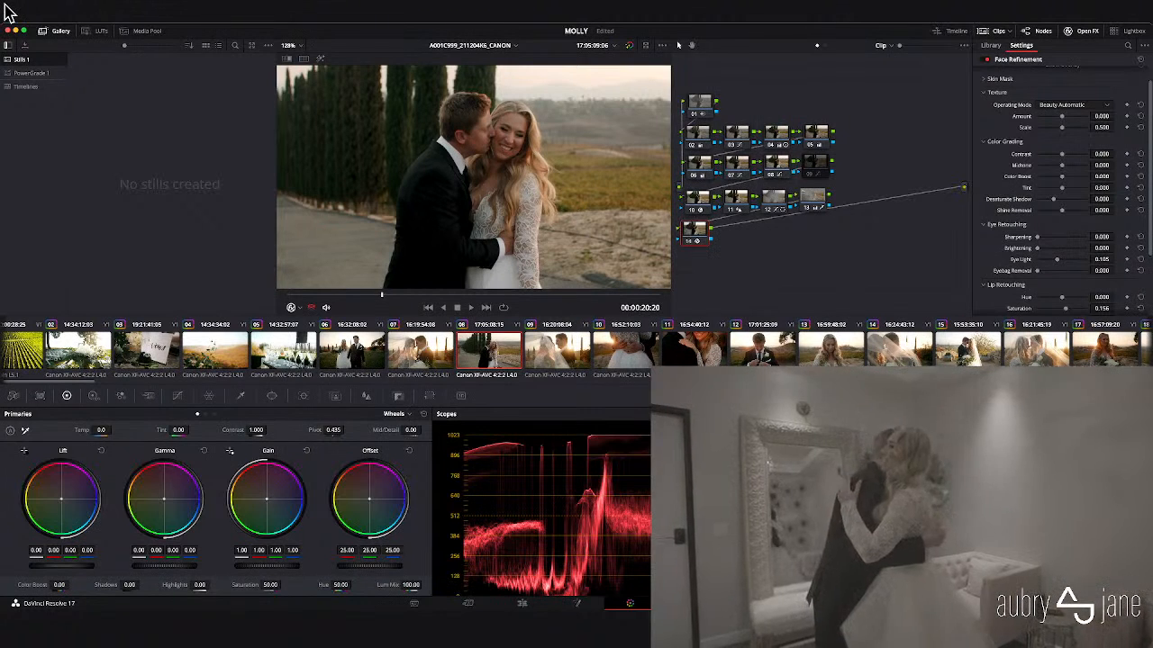
- Set the Eye Retouching Sharpening to 0.073, compare clip 08 with node 14 off and on, and play it back
{"action": "left_click_drag", "start_coordinate": [1037, 237], "coordinate": [1040, 237]}
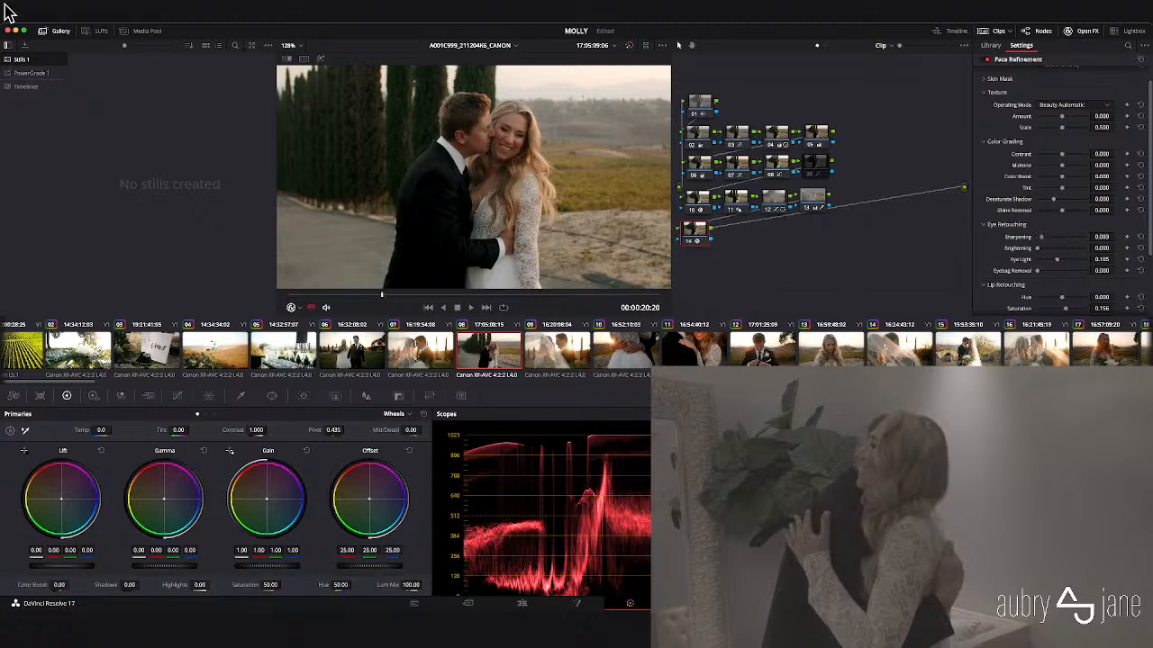
{"action": "key", "text": "super+d"}
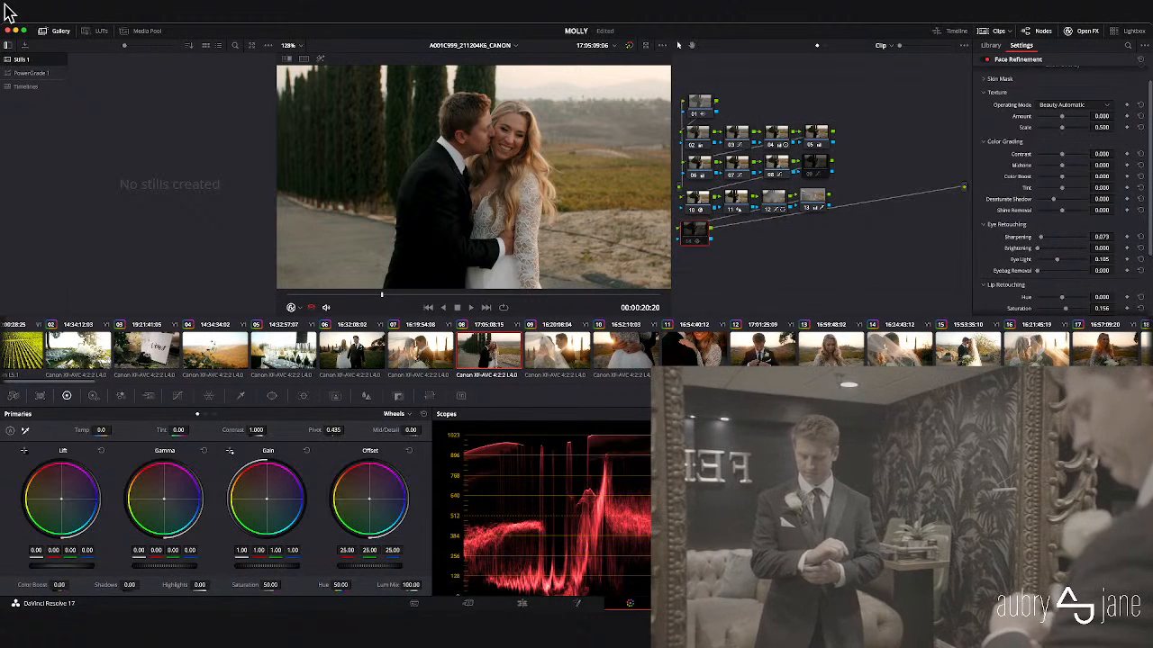
{"action": "key", "text": "super+d"}
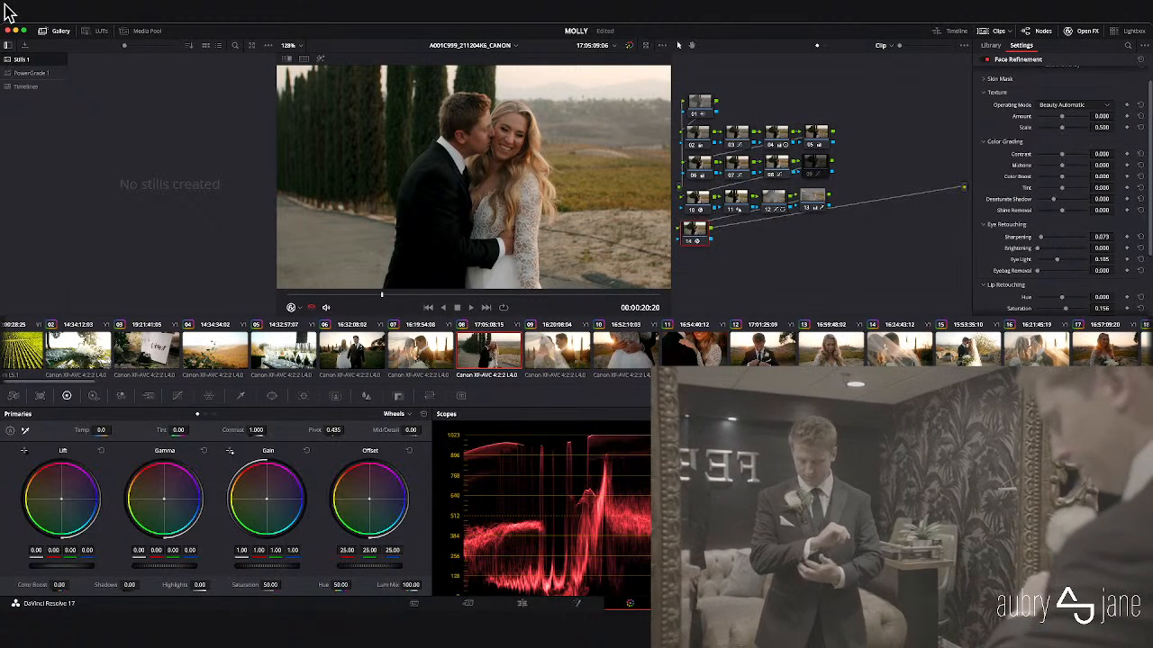
{"action": "key", "text": "shift+z"}
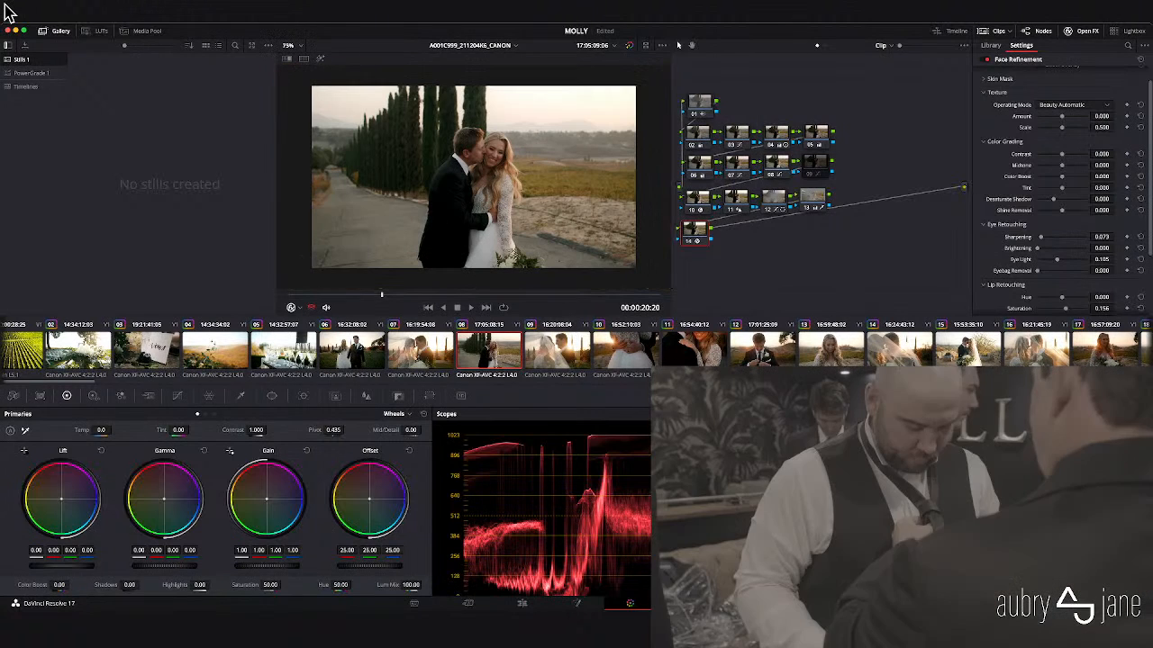
{"action": "key", "text": "super+d"}
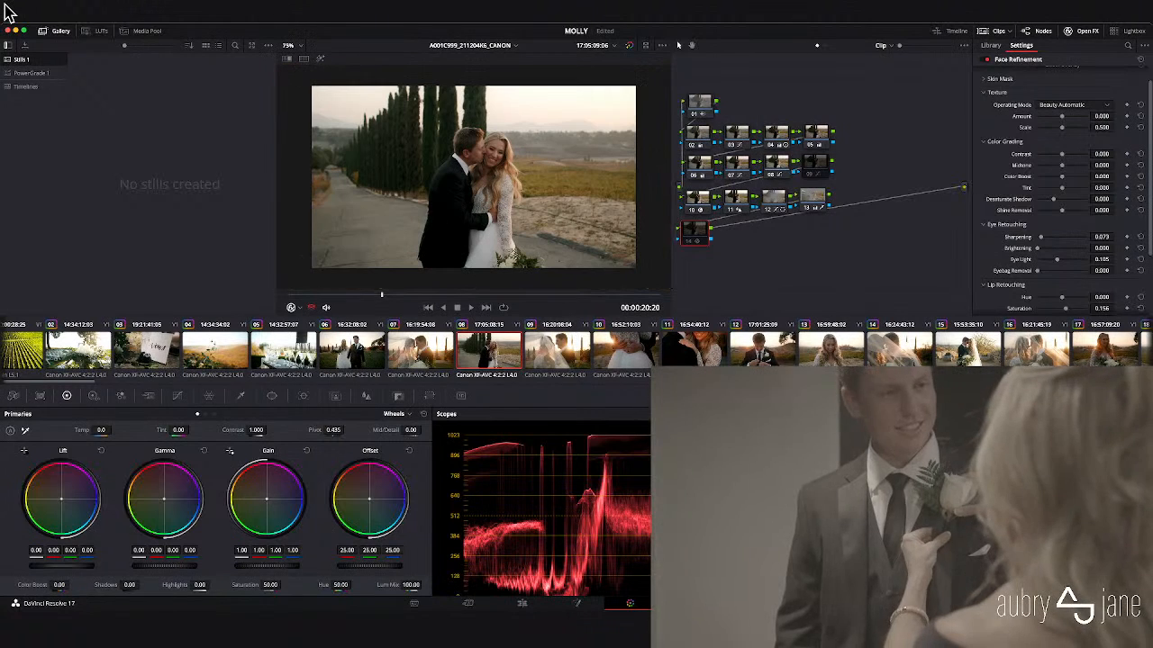
{"action": "key", "text": "super+d"}
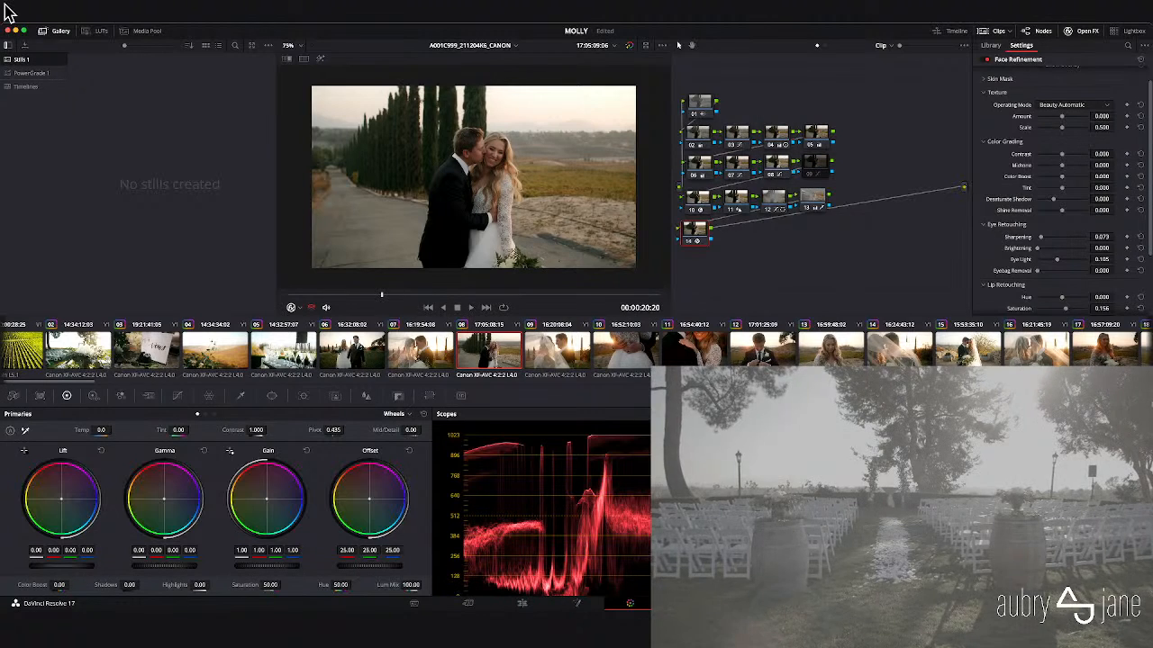
{"action": "key", "text": "space"}
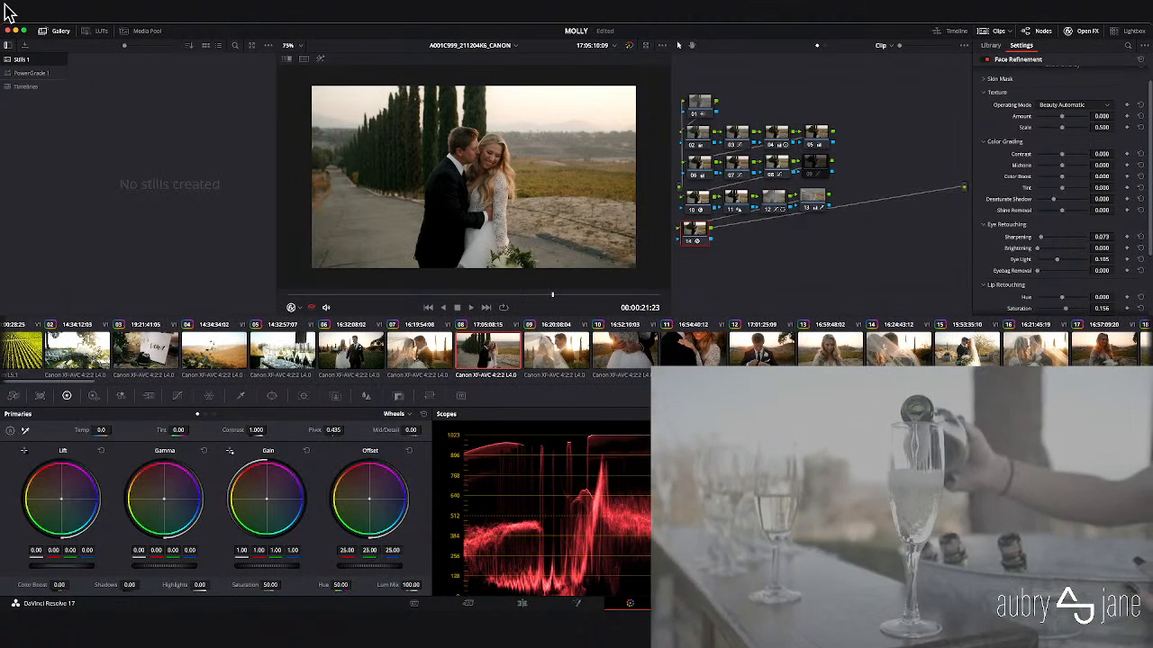
- Add serial node 14 to clip 06, apply Face Refinement to it, analyze the faces and play the clip with the overlay hidden
{"action": "key", "text": "Up"}
{"action": "key", "text": "Up"}
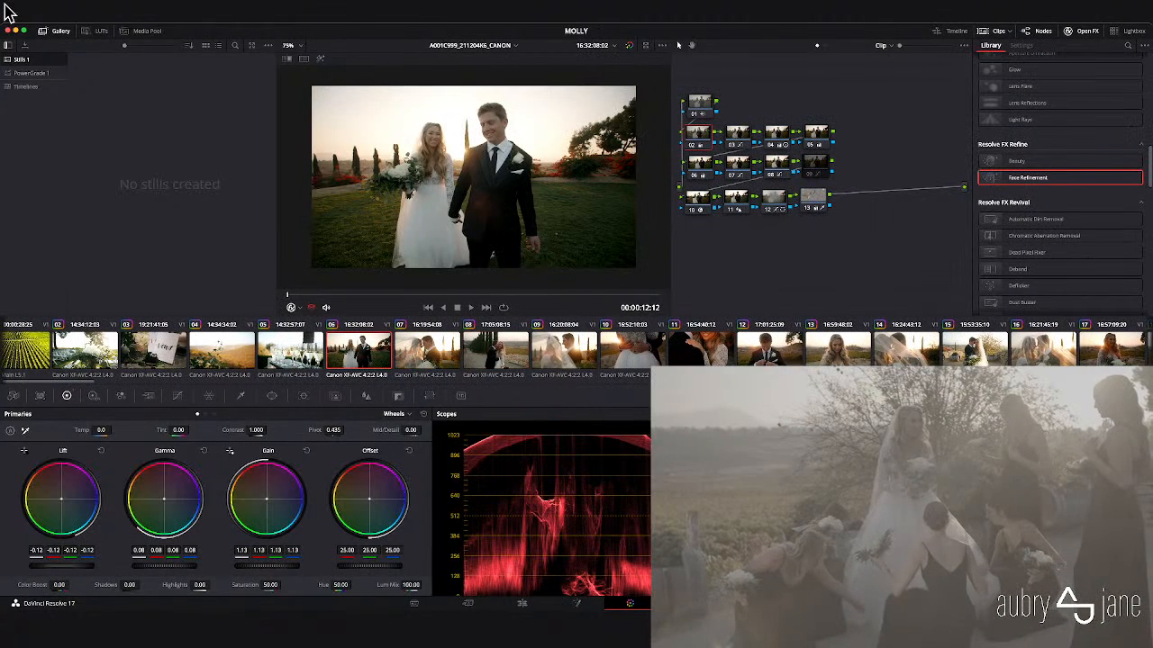
{"action": "scroll", "coordinate": [1061, 285], "scroll_direction": "up", "scroll_amount": 2}
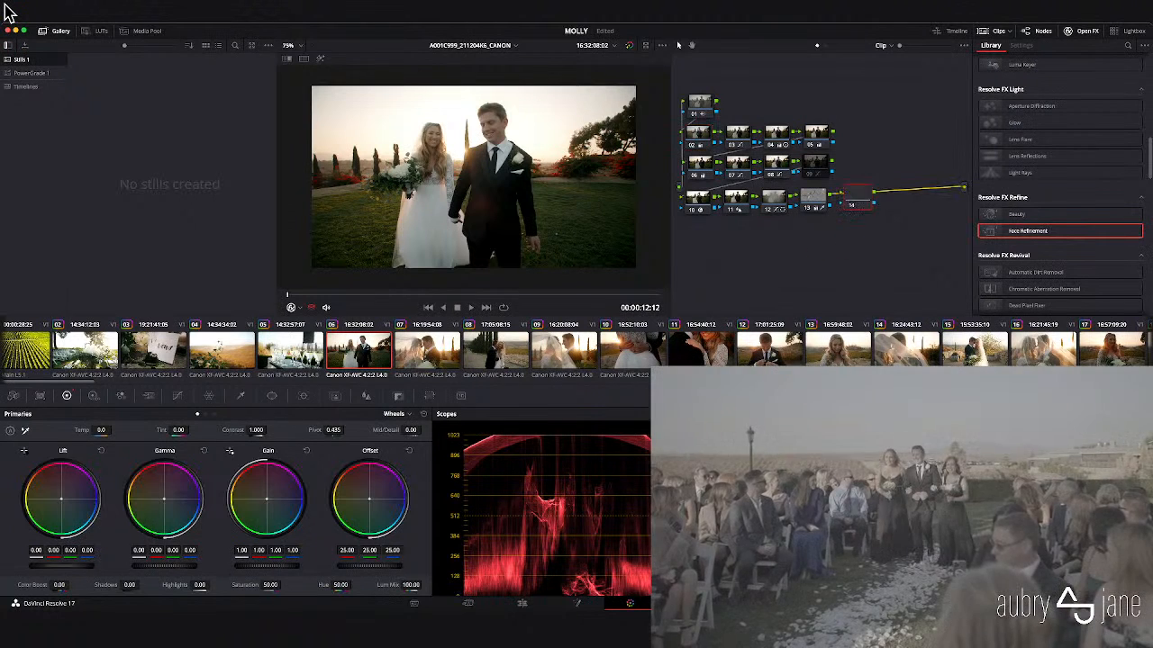
{"action": "key", "text": "alt+s"}
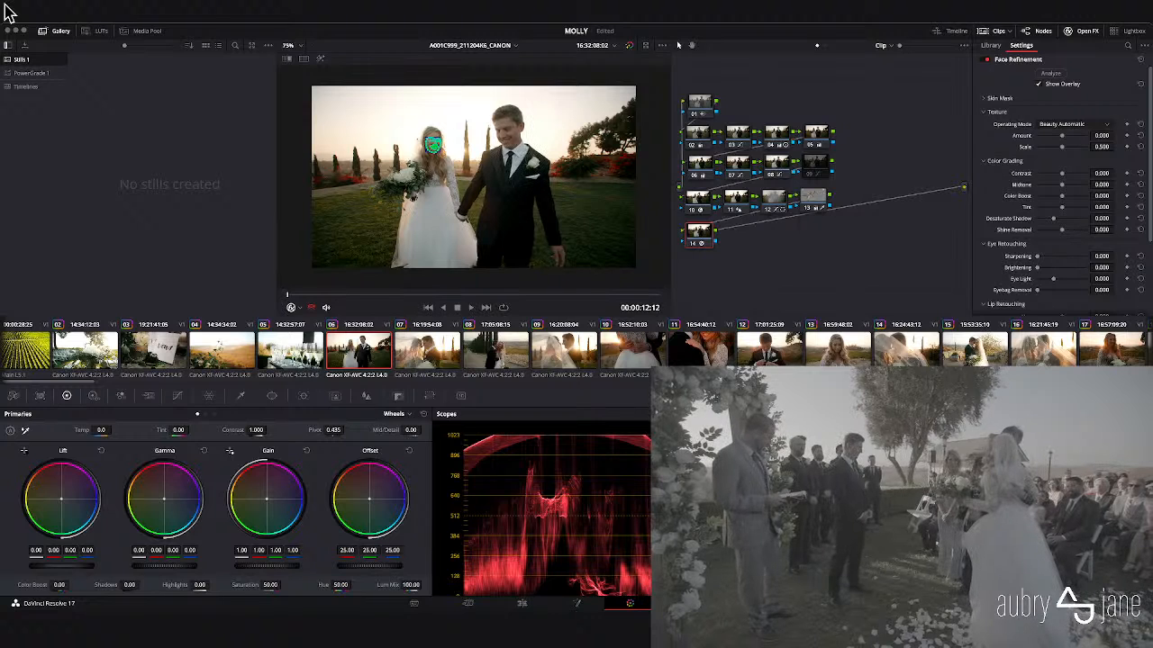
{"action": "key", "text": "space"}
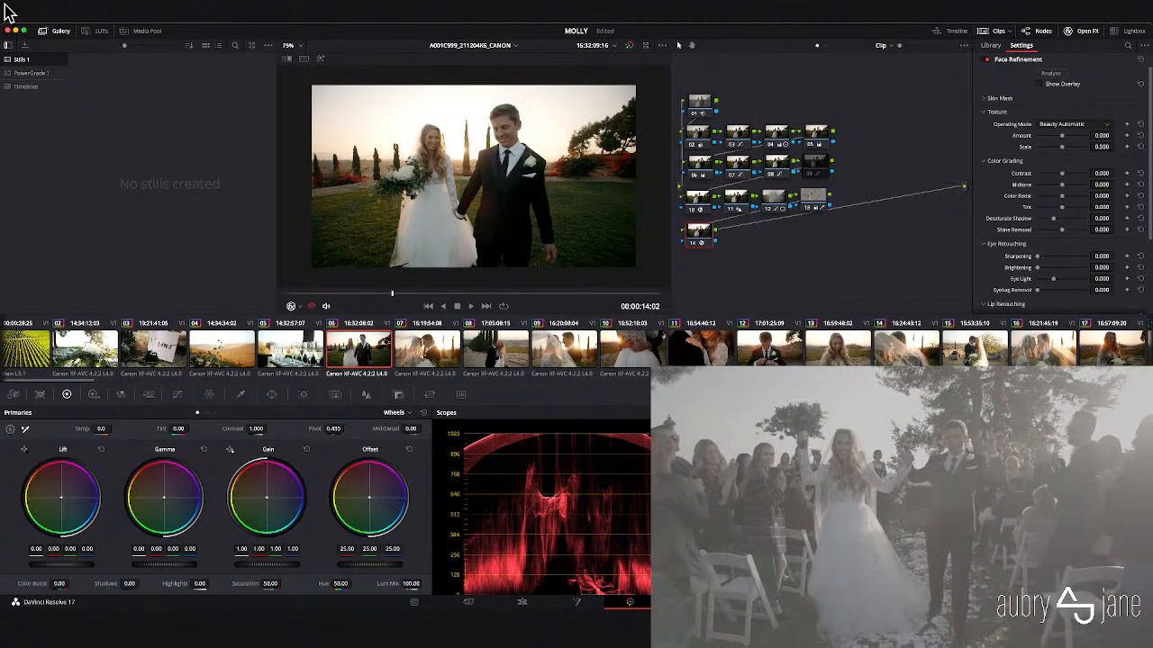
- Set Eye Retouching Sharpening and Brightening to 0.073, Lip Saturation to 0.138, Blush Hue to 0.156 and Blush Saturation to 0.119 on clip 06
{"action": "left_click_drag", "start_coordinate": [1037, 256], "coordinate": [1041, 257]}
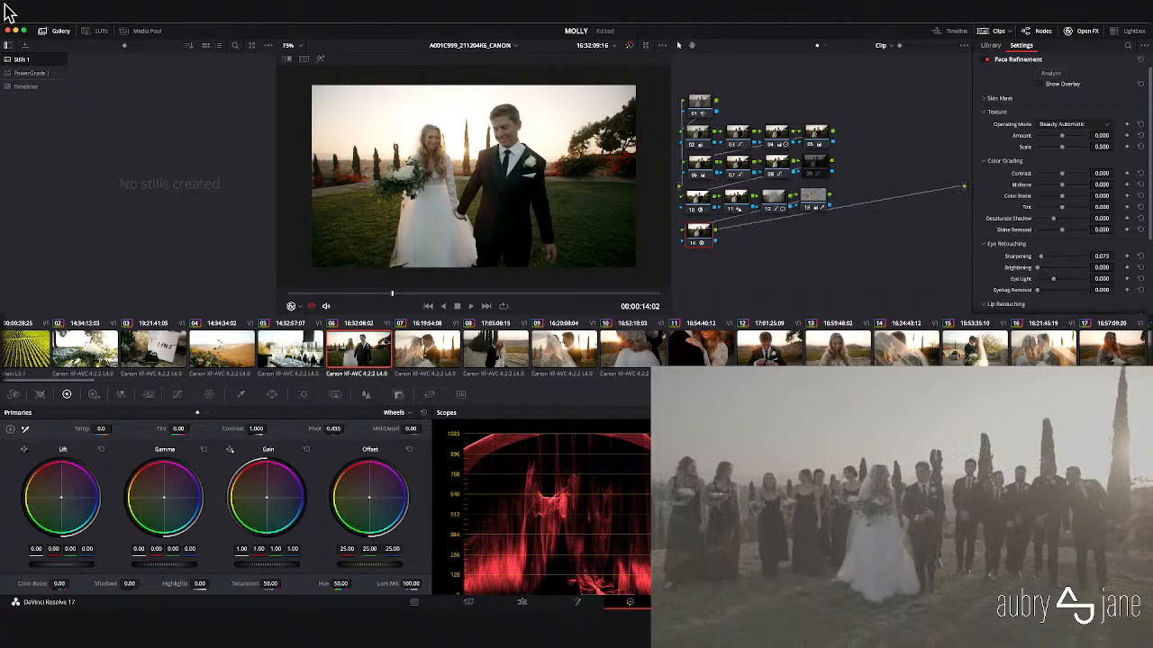
{"action": "left_click_drag", "start_coordinate": [1038, 268], "coordinate": [1040, 268]}
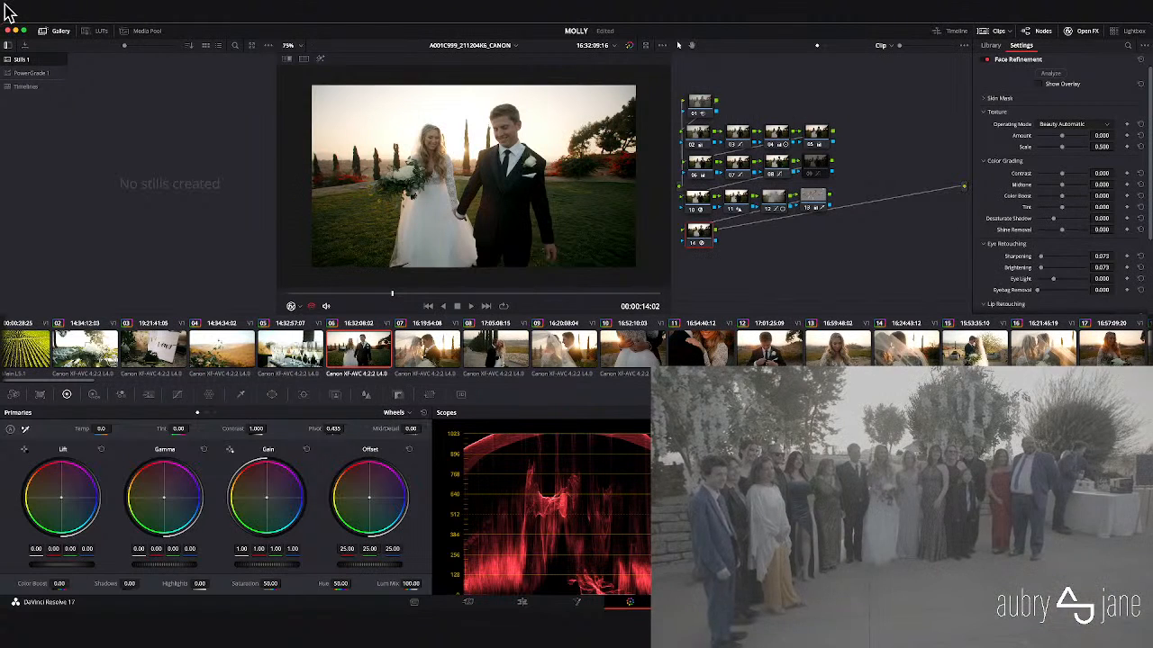
{"action": "left_click_drag", "start_coordinate": [1053, 280], "coordinate": [1040, 256]}
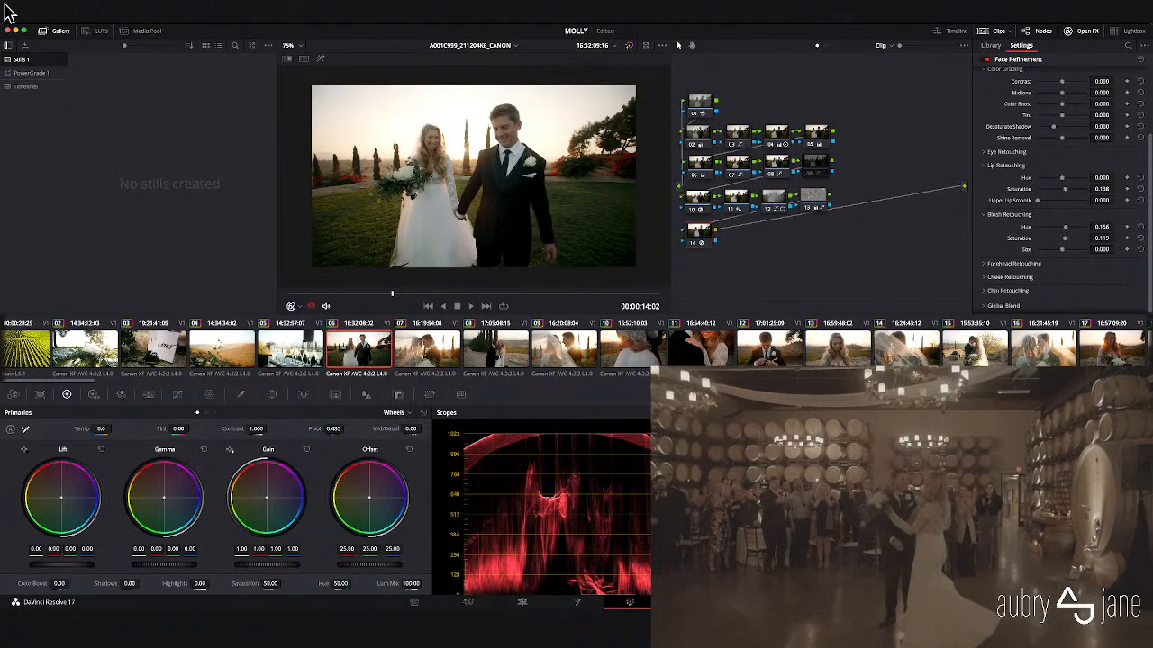
- Raise the Lip Retouching Saturation of clip 06's Face Refinement to 1.000 while viewing the couple enlarged
{"action": "scroll", "coordinate": [474, 177], "scroll_direction": "up", "scroll_amount": 5}
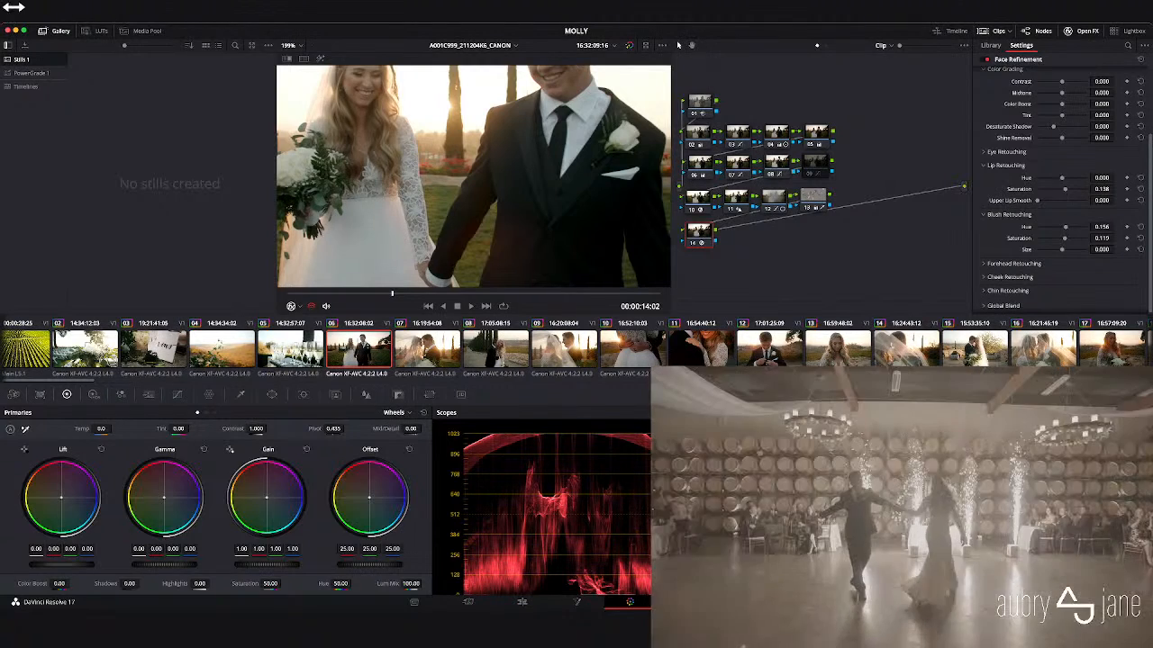
{"action": "left_click_drag", "start_coordinate": [1064, 189], "coordinate": [1086, 189]}
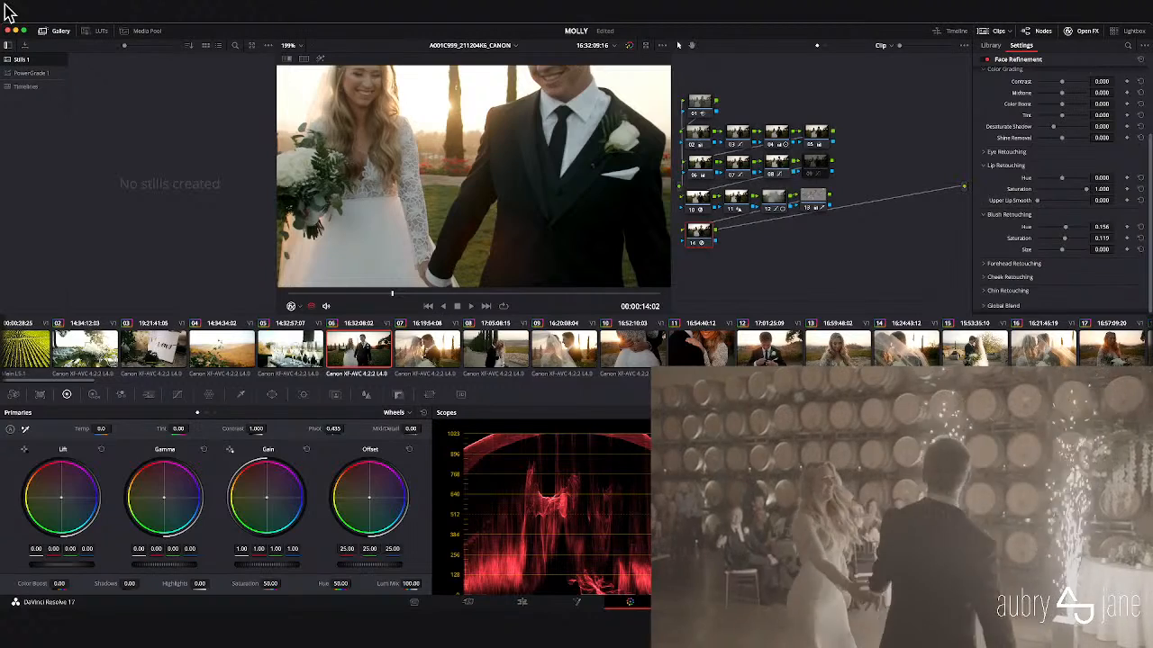
- Detach clip 06's Face Refinement node from the end of the chain and insert it right after node 11
{"action": "left_click_drag", "start_coordinate": [698, 231], "coordinate": [861, 193]}
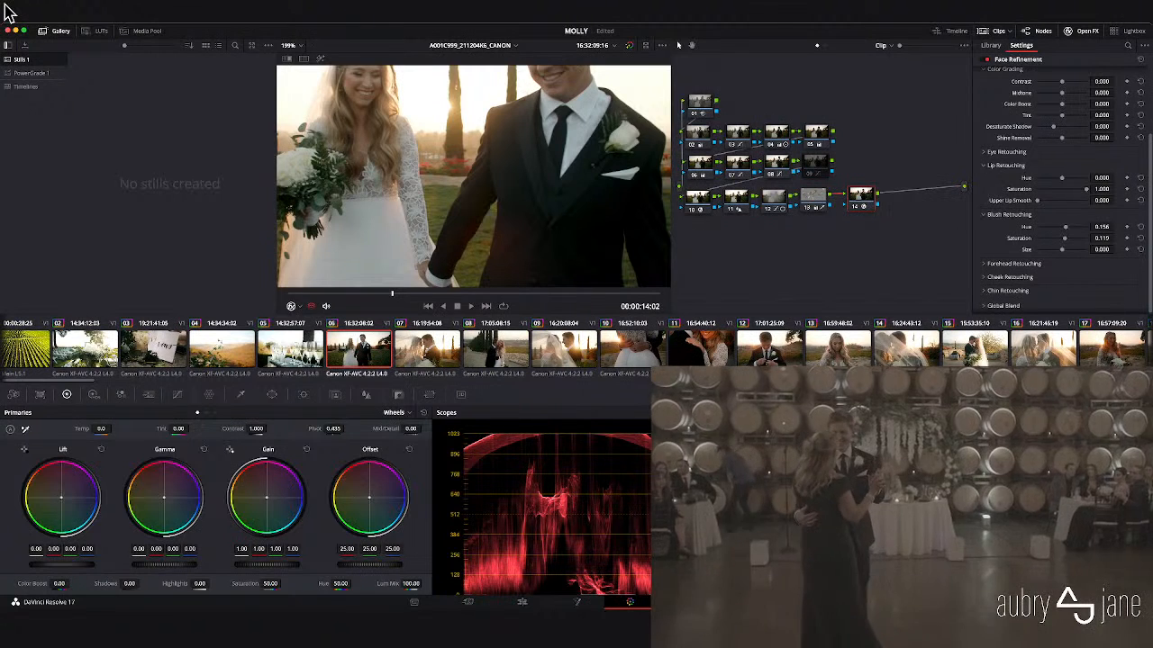
{"action": "left_click_drag", "start_coordinate": [861, 196], "coordinate": [864, 169]}
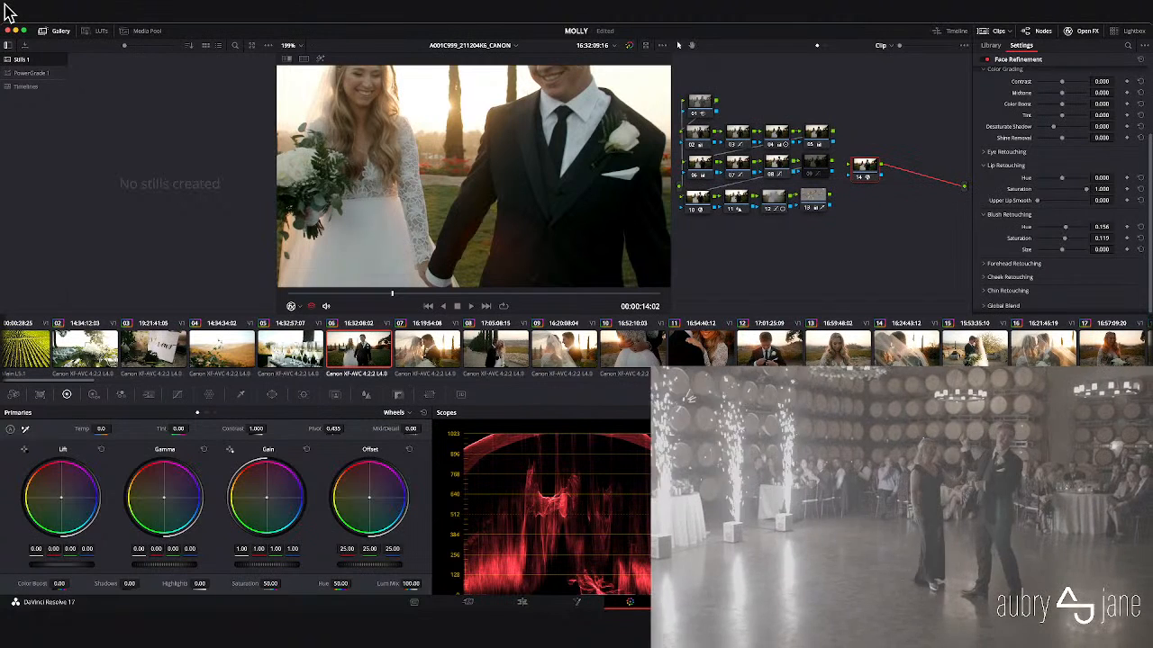
{"action": "left_click_drag", "start_coordinate": [921, 176], "coordinate": [861, 199]}
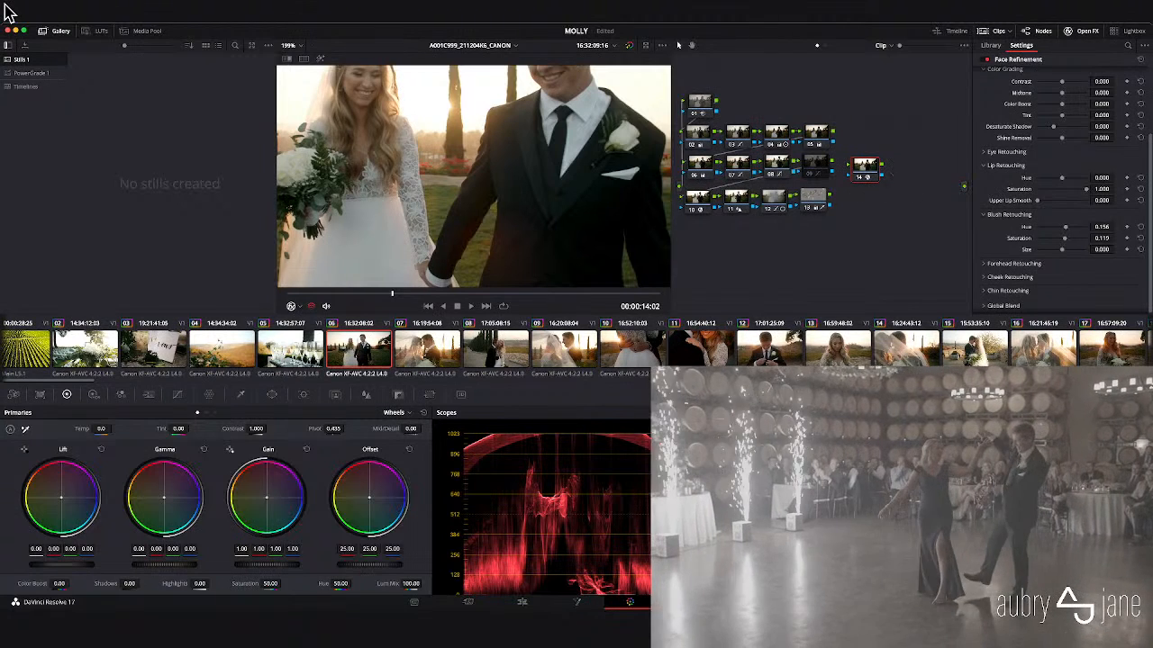
{"action": "mouse_move", "coordinate": [963, 186]}
{"action": "left_mouse_down"}
{"action": "mouse_move", "coordinate": [829, 195]}
{"action": "mouse_move", "coordinate": [883, 197]}
{"action": "left_mouse_up"}
{"action": "mouse_move", "coordinate": [774, 197]}
{"action": "left_mouse_down"}
{"action": "mouse_move", "coordinate": [841, 199]}
{"action": "mouse_move", "coordinate": [781, 198]}
{"action": "left_mouse_up"}
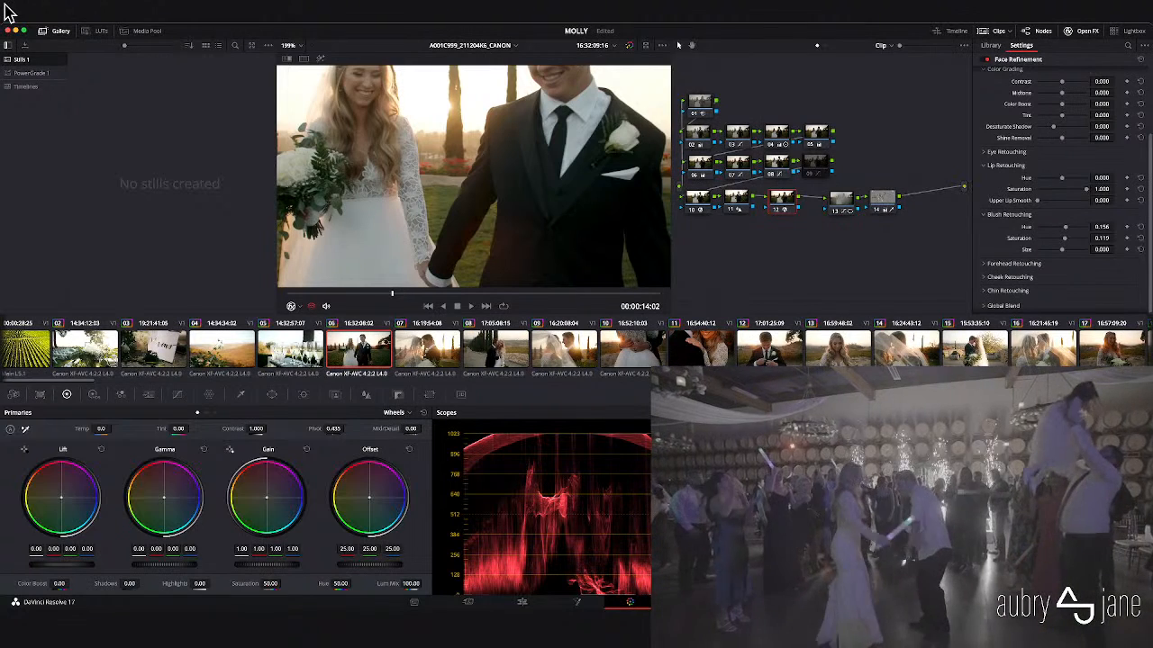
- Set the Blush Retouching Saturation to 0.945, switch the Face Refinement node off to compare, and fit the frame in the viewer
{"action": "left_click_drag", "start_coordinate": [1065, 239], "coordinate": [1084, 239]}
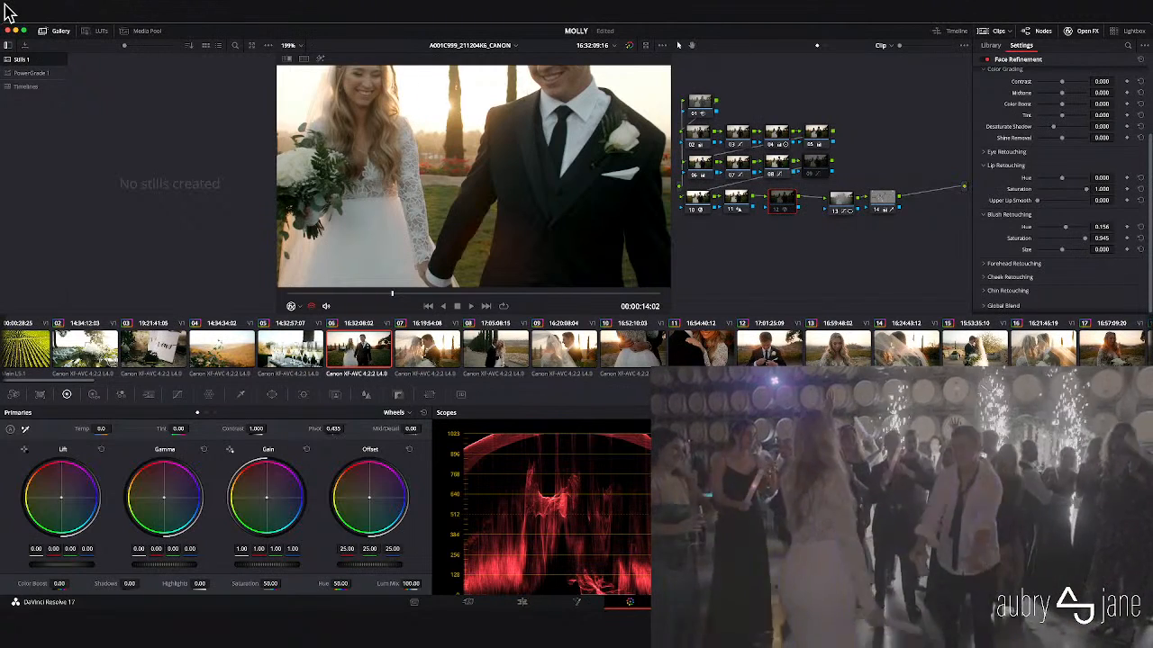
{"action": "key", "text": "shift+z"}
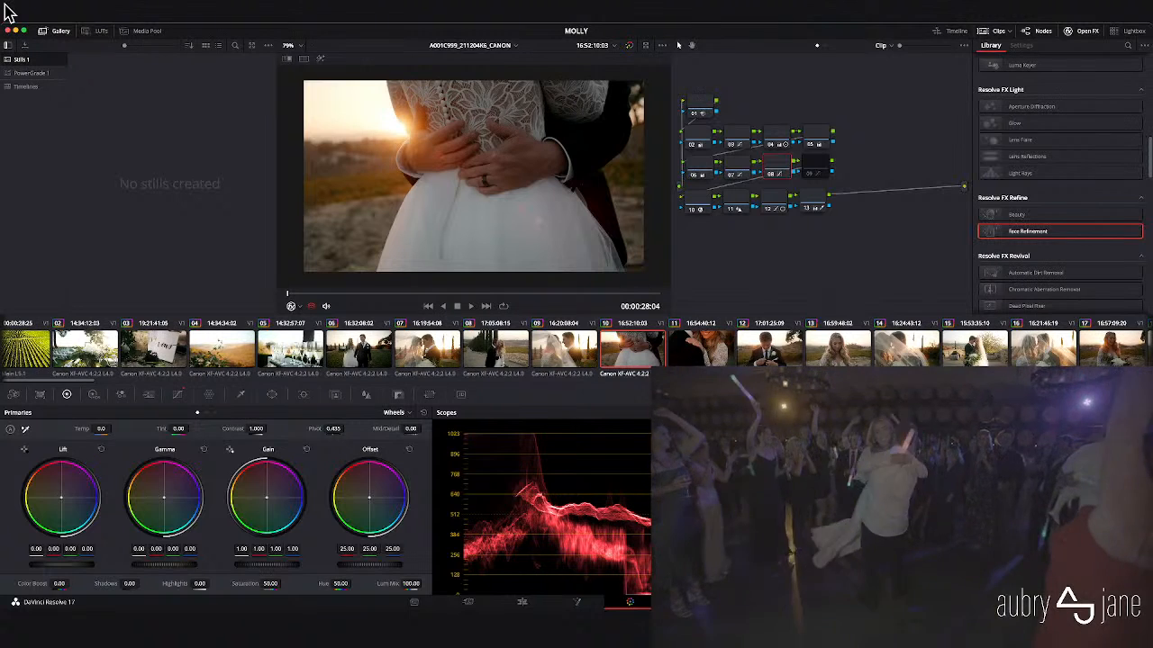
- Brighten the highlights of clip 10 by raising the upper handle of node 08's custom curve to maximum output
{"action": "key", "text": "shift+semicolon"}
{"action": "key", "text": "shift+semicolon"}
{"action": "key", "text": "shift+semicolon"}
{"action": "key", "text": "shift+semicolon"}
{"action": "key", "text": "shift+semicolon"}
{"action": "key", "text": "shift+semicolon"}
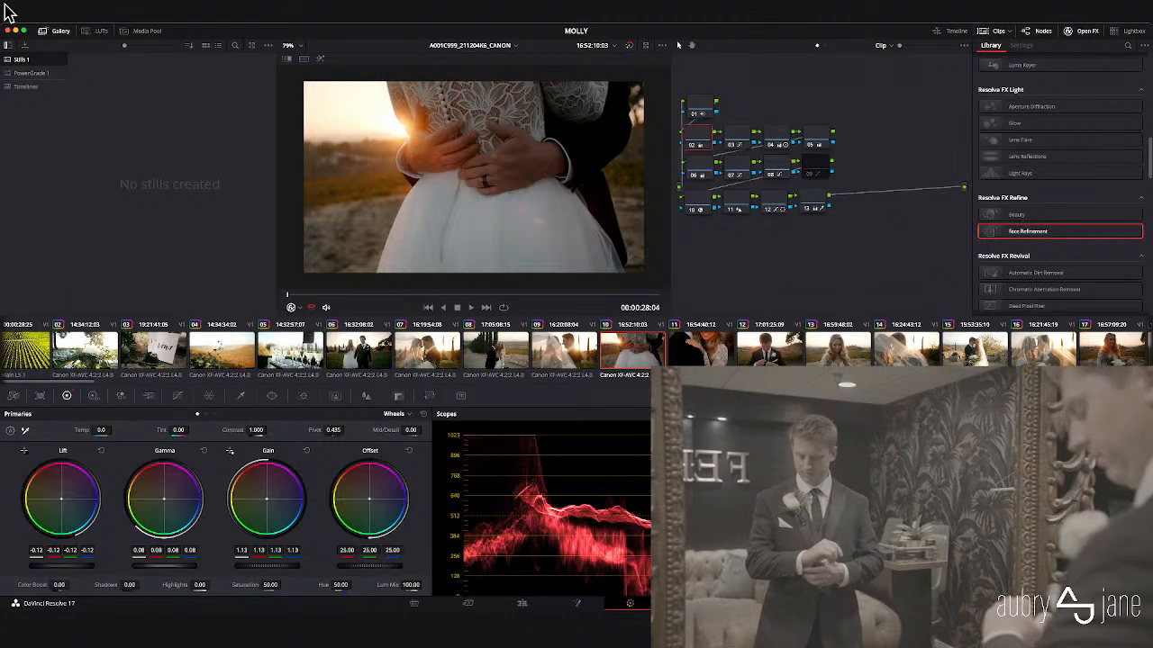
{"action": "key", "text": "alt+shift+apostrophe"}
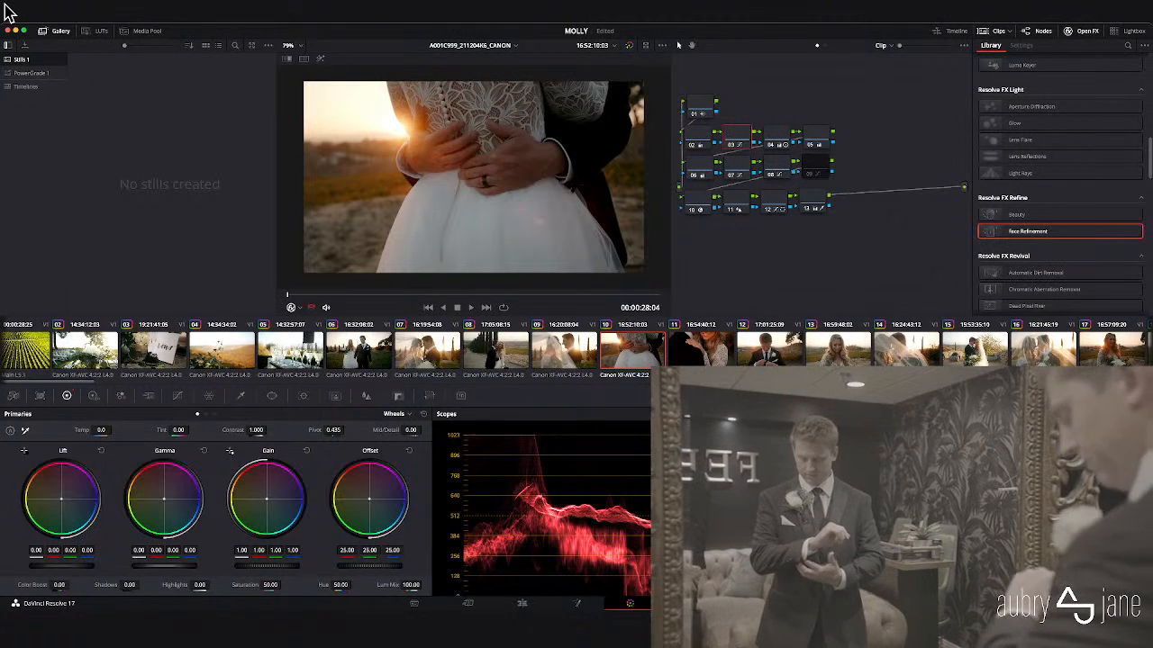
{"action": "key", "text": "alt+shift+apostrophe"}
{"action": "key", "text": "alt+shift+semicolon"}
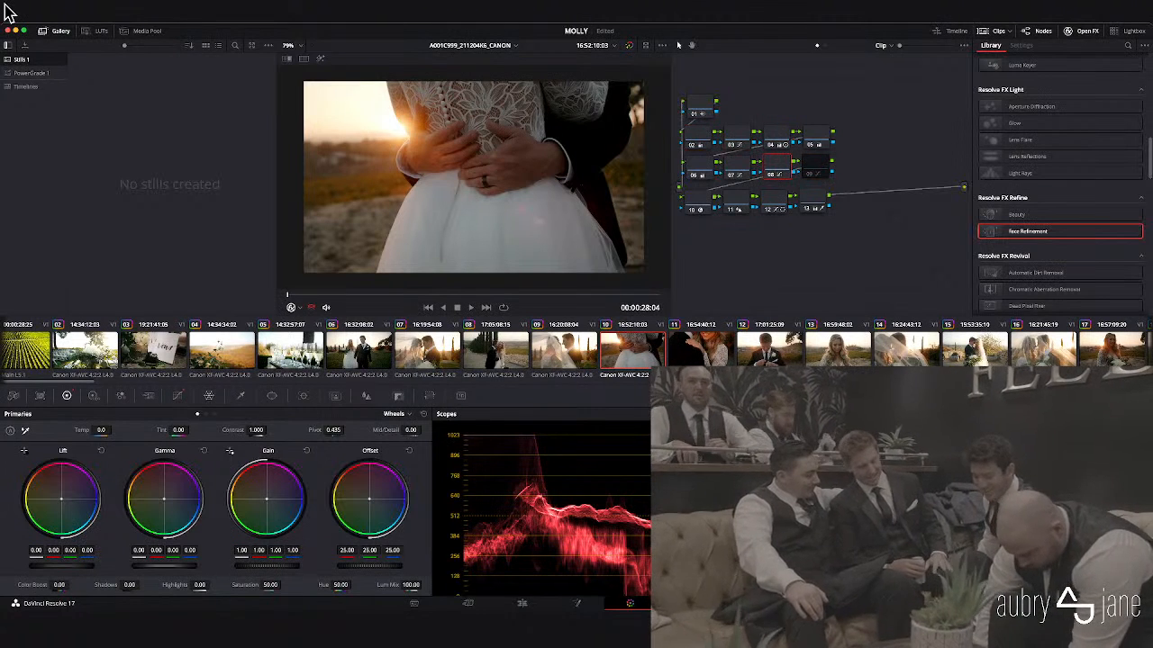
{"action": "left_click", "coordinate": [178, 396]}
{"action": "left_click_drag", "start_coordinate": [204, 461], "coordinate": [191, 433]}
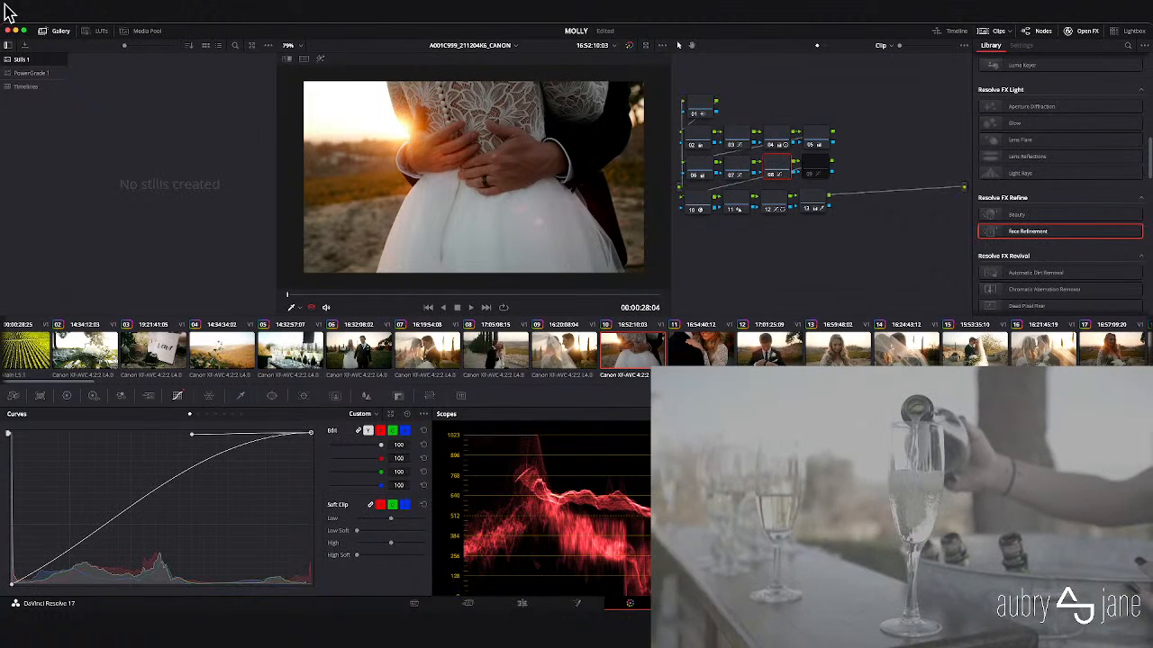
- Compare clip 10 with node 08 off and on, and play through the shot
{"action": "key", "text": "ctrl+d"}
{"action": "key", "text": "ctrl+d"}
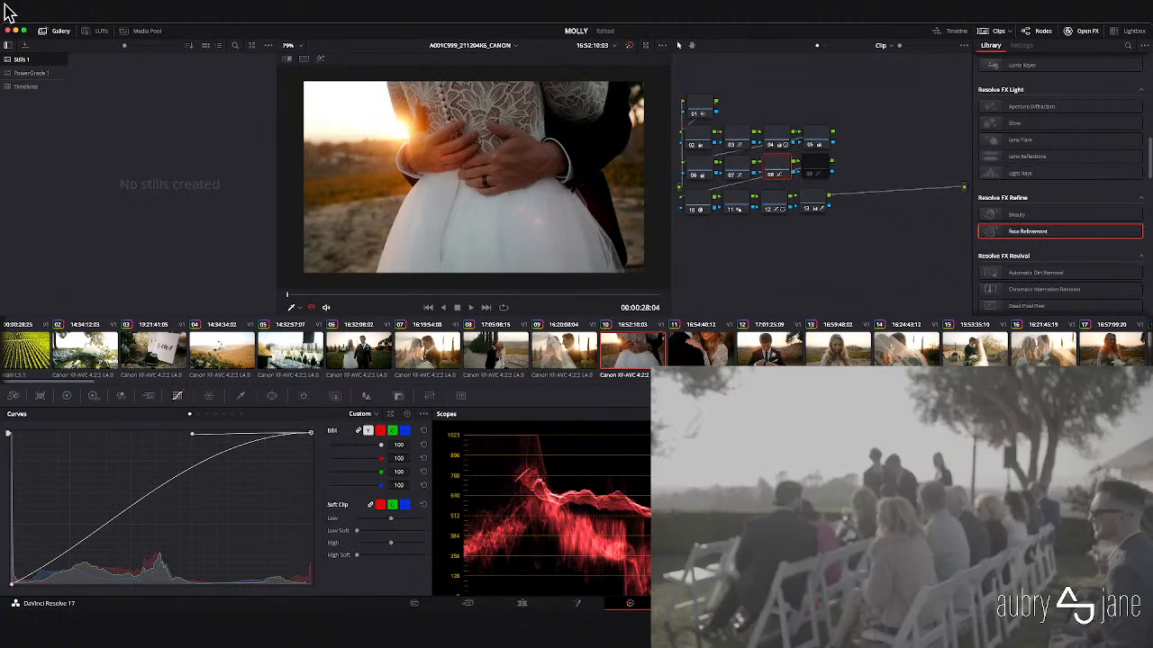
{"action": "key", "text": "space"}
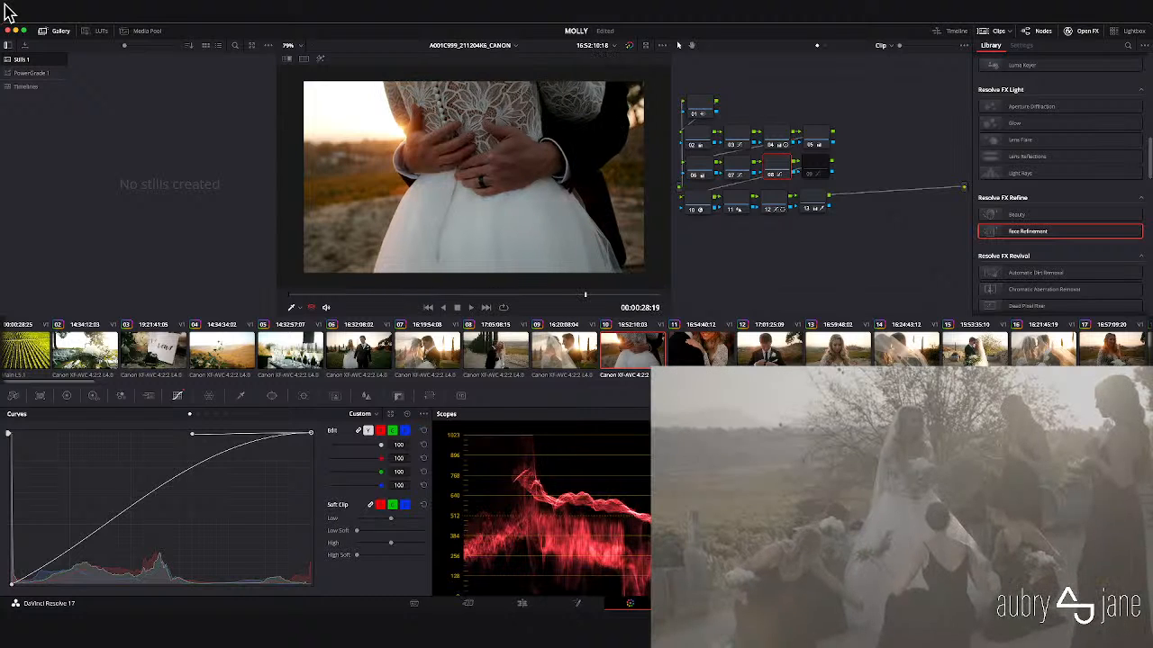
{"action": "key", "text": "space"}
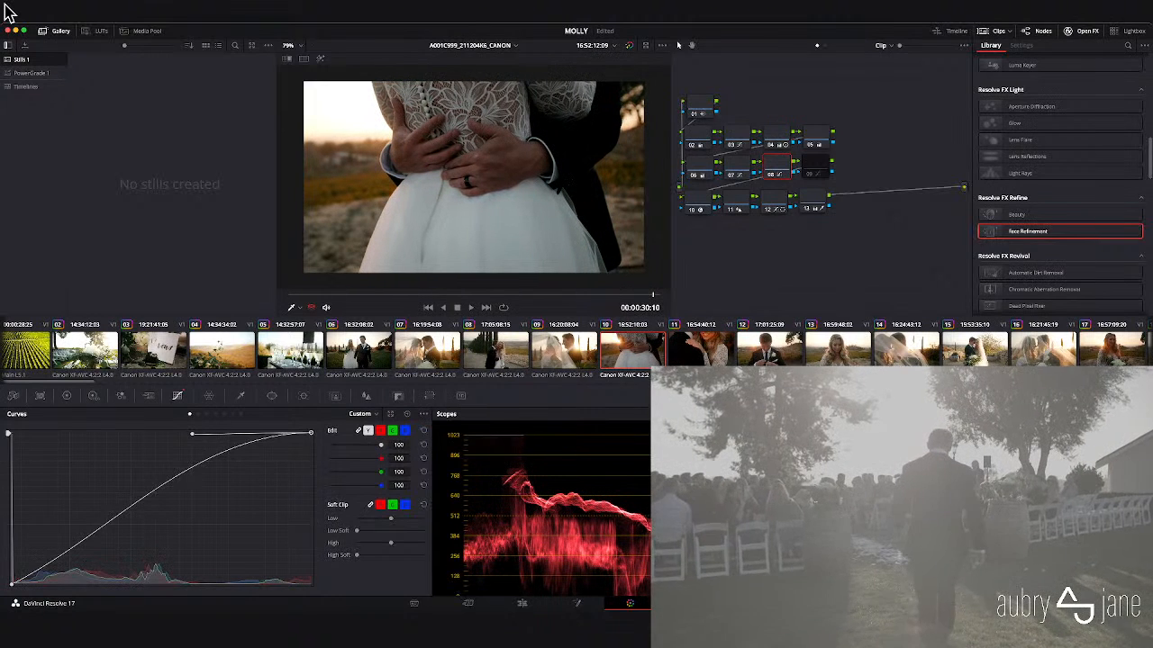
- Resample node 13's HSL qualifier from the skin of the groom's hand on clip 10, with the selection highlighted in the viewer
{"action": "key", "text": "alt+shift+apostrophe"}
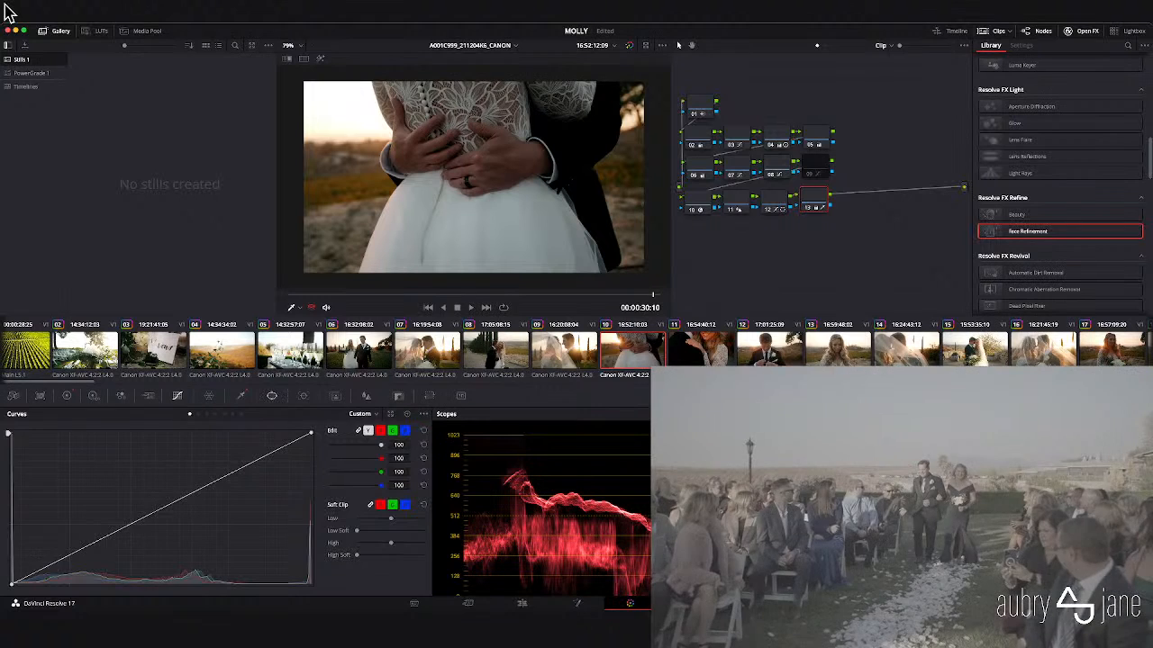
{"action": "key", "text": "alt+shift+q"}
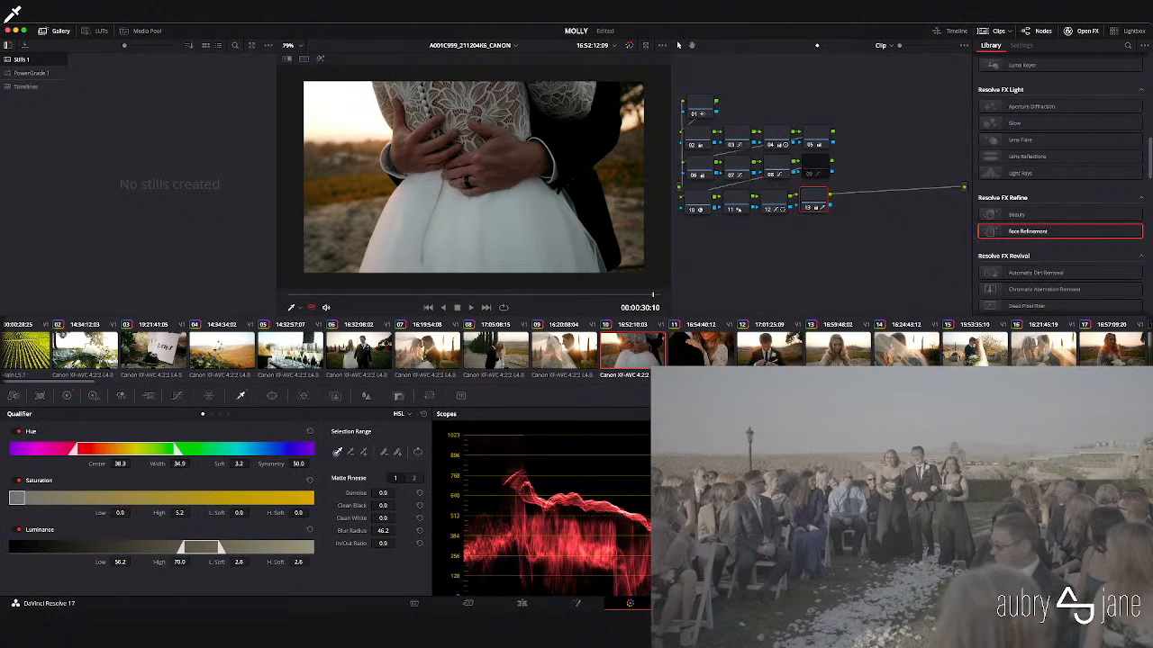
{"action": "key", "text": "shift+h"}
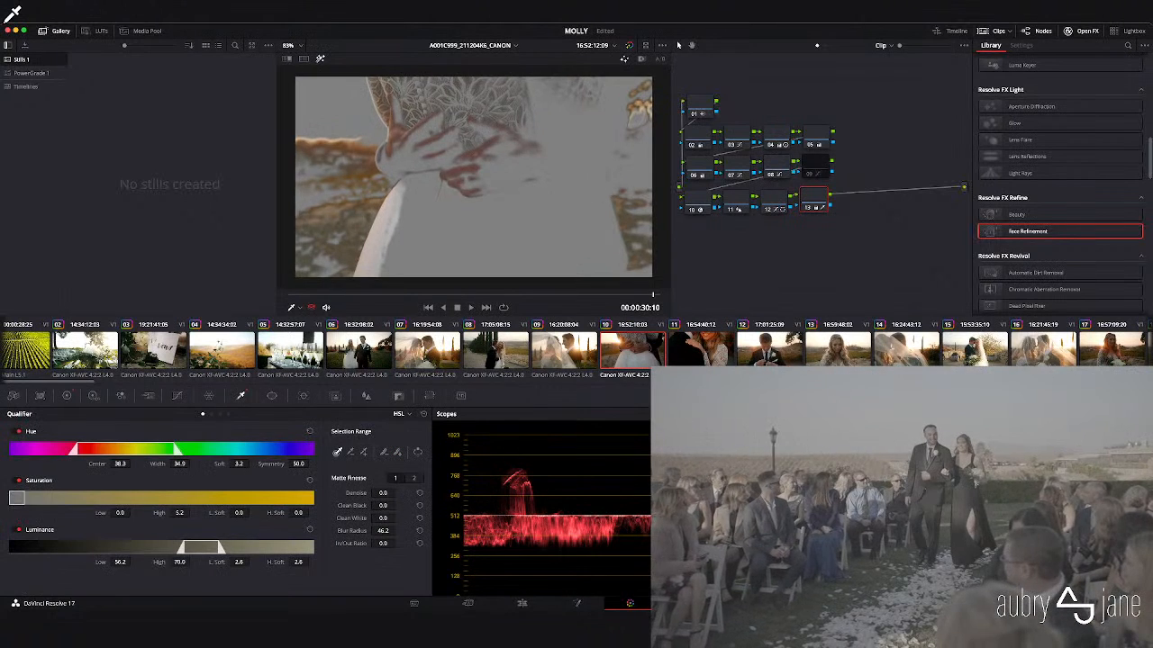
{"action": "left_click", "coordinate": [468, 198]}
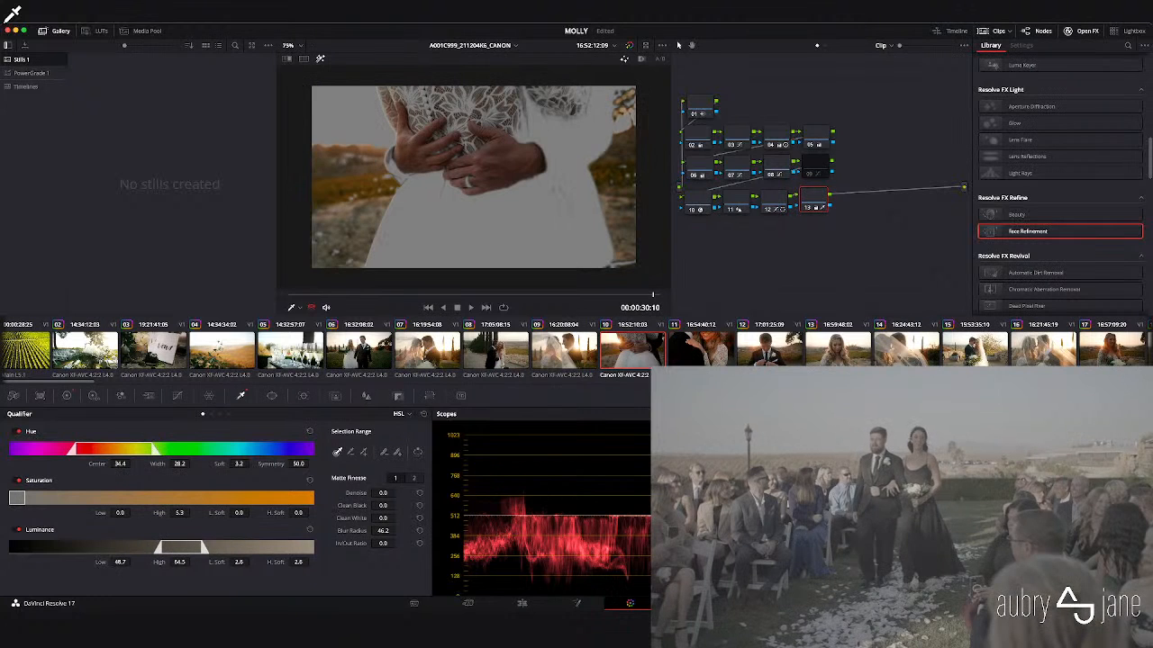
{"action": "scroll", "coordinate": [474, 177], "scroll_direction": "down", "scroll_amount": 6}
{"action": "scroll", "coordinate": [473, 177], "scroll_direction": "up", "scroll_amount": 7}
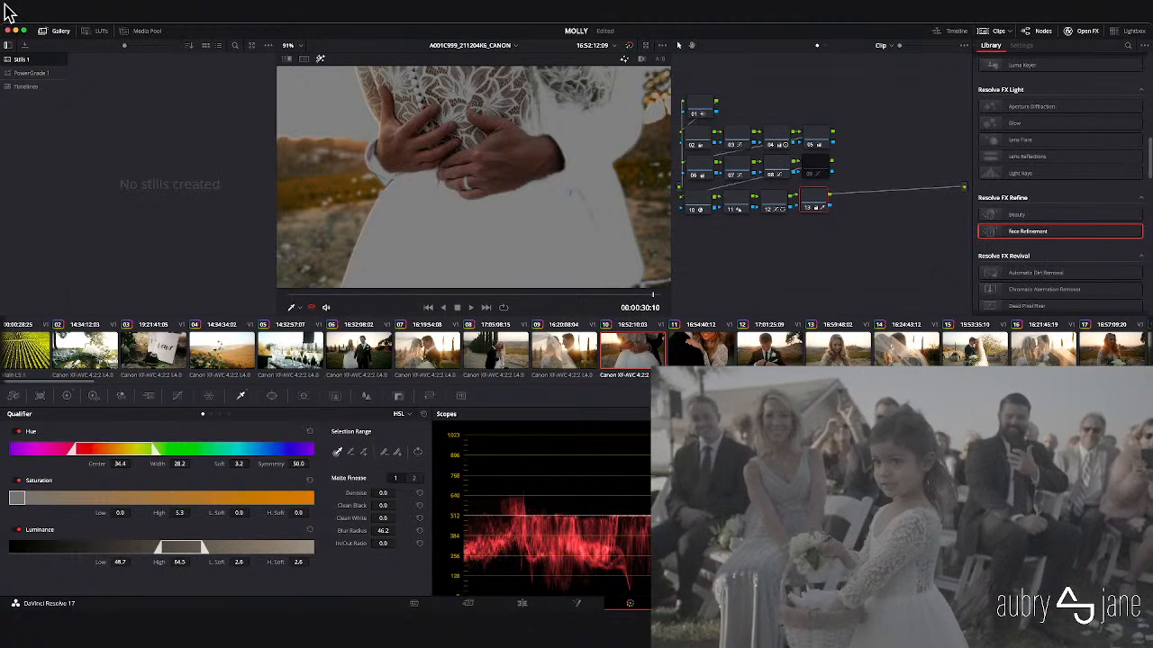
- Turn off the selection highlight and warm the qualified skin on node 13 by setting the Log Shadow wheel to 0.03, -0.01, -0.04
{"action": "left_click", "coordinate": [67, 397]}
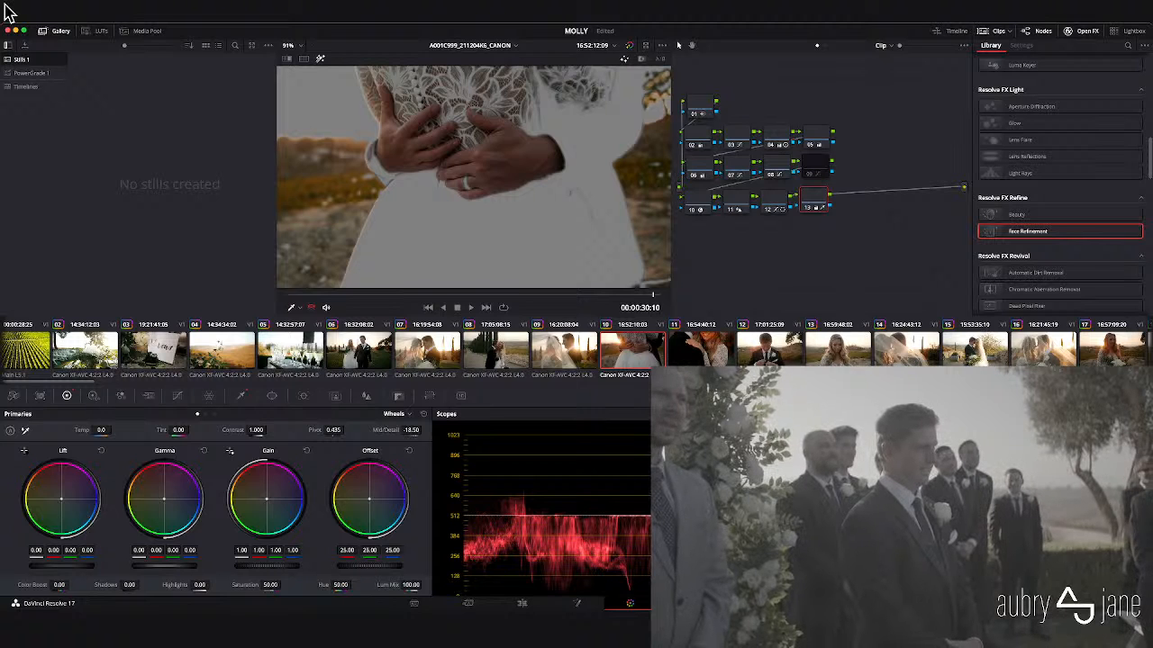
{"action": "key", "text": "shift+h"}
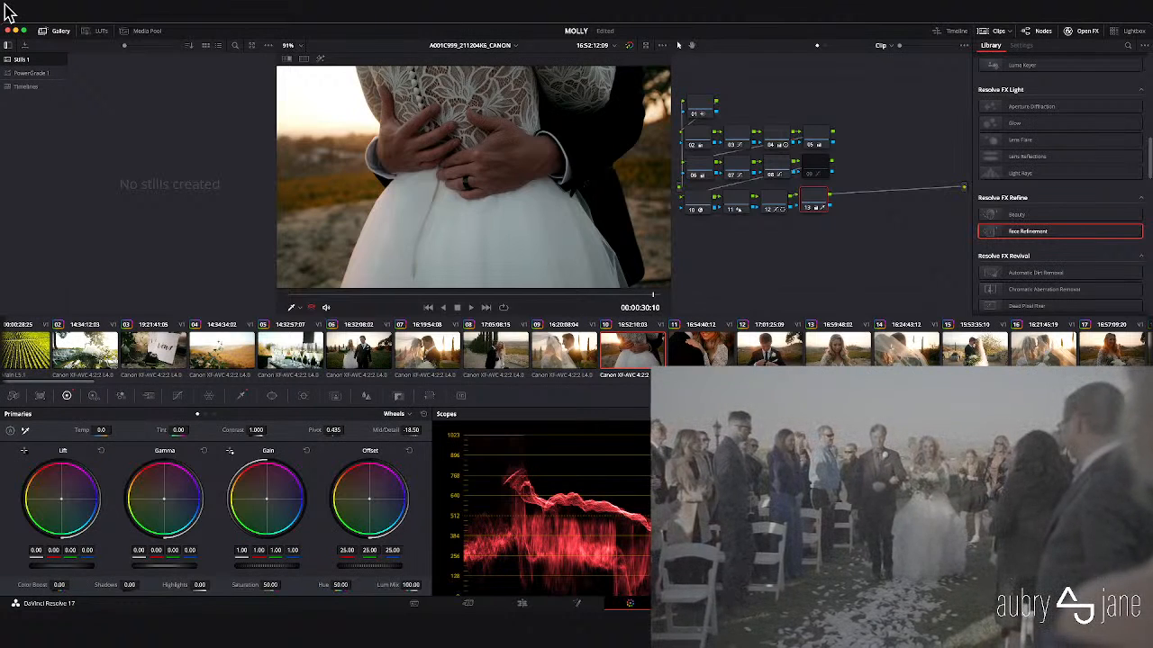
{"action": "key", "text": "alt+z"}
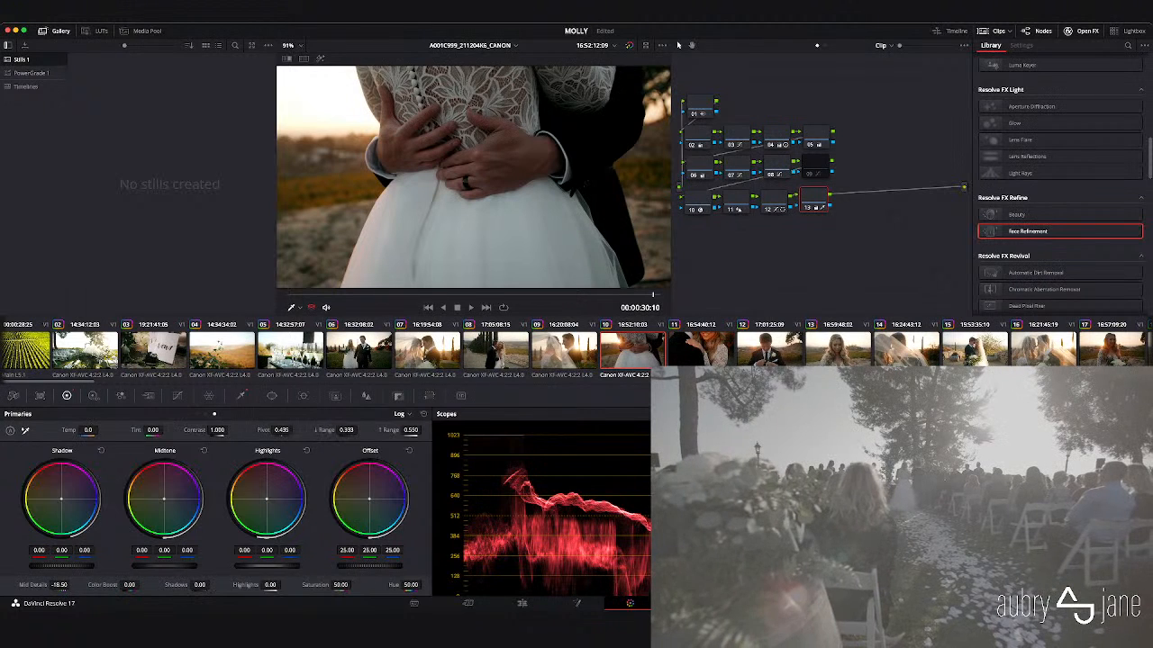
{"action": "left_click_drag", "start_coordinate": [61, 499], "coordinate": [60, 498]}
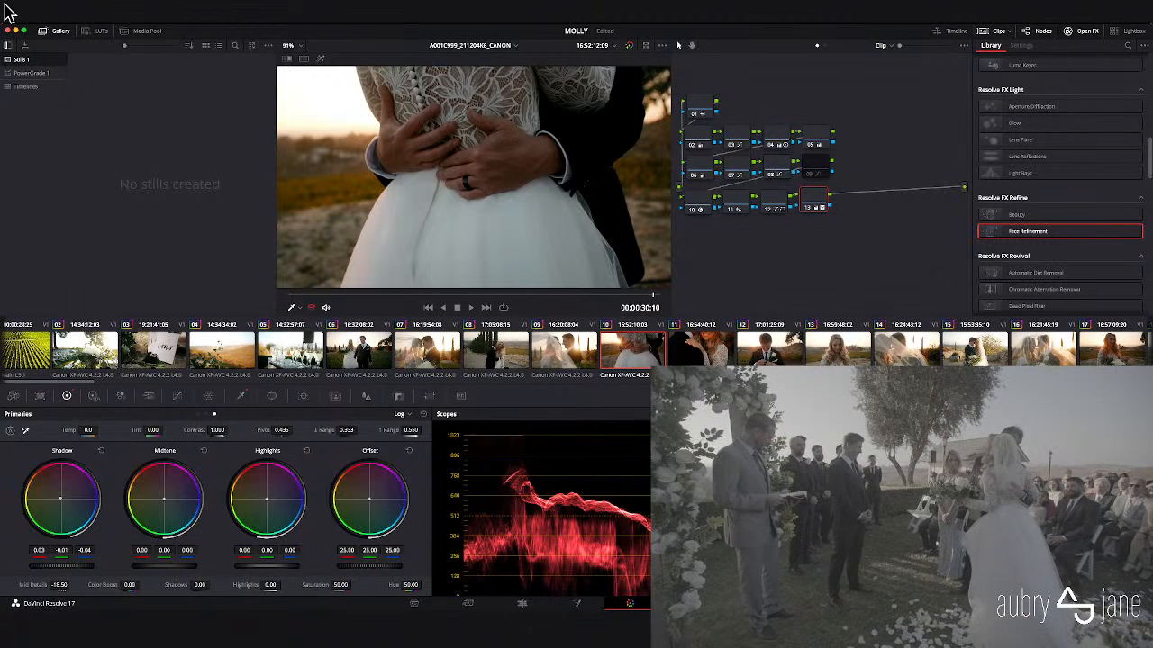
{"action": "key", "text": "alt+z"}
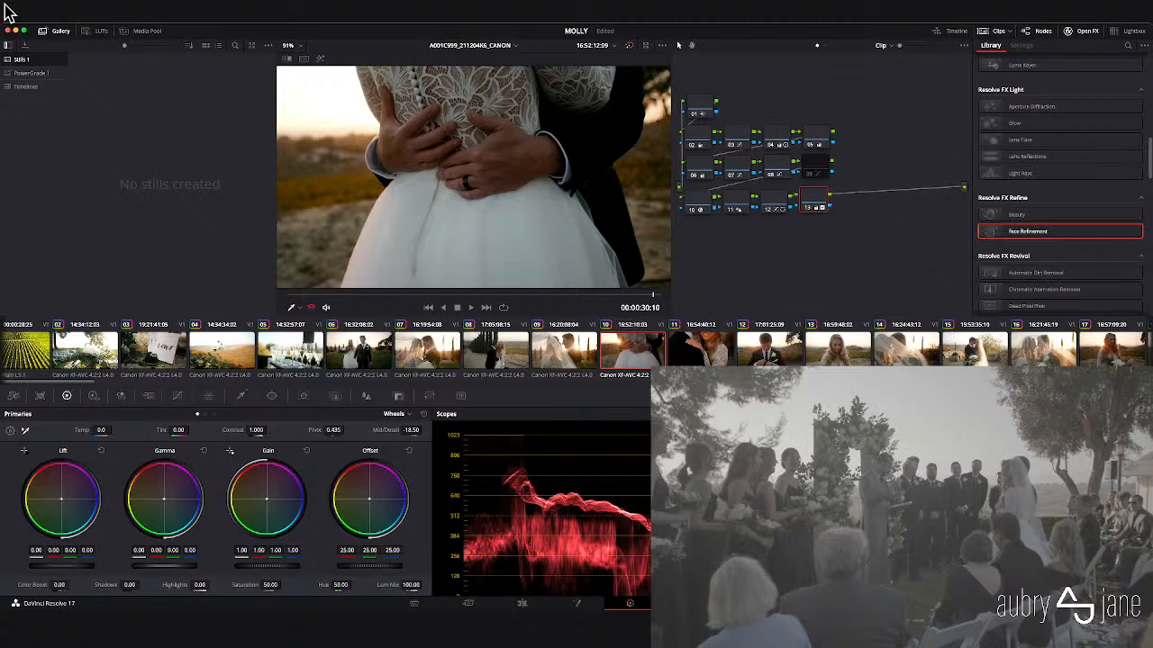
- Show node 13's Hue Vs Hue curve and return to the first frame of clip 10 to review the skin
{"action": "key", "text": "alt+c"}
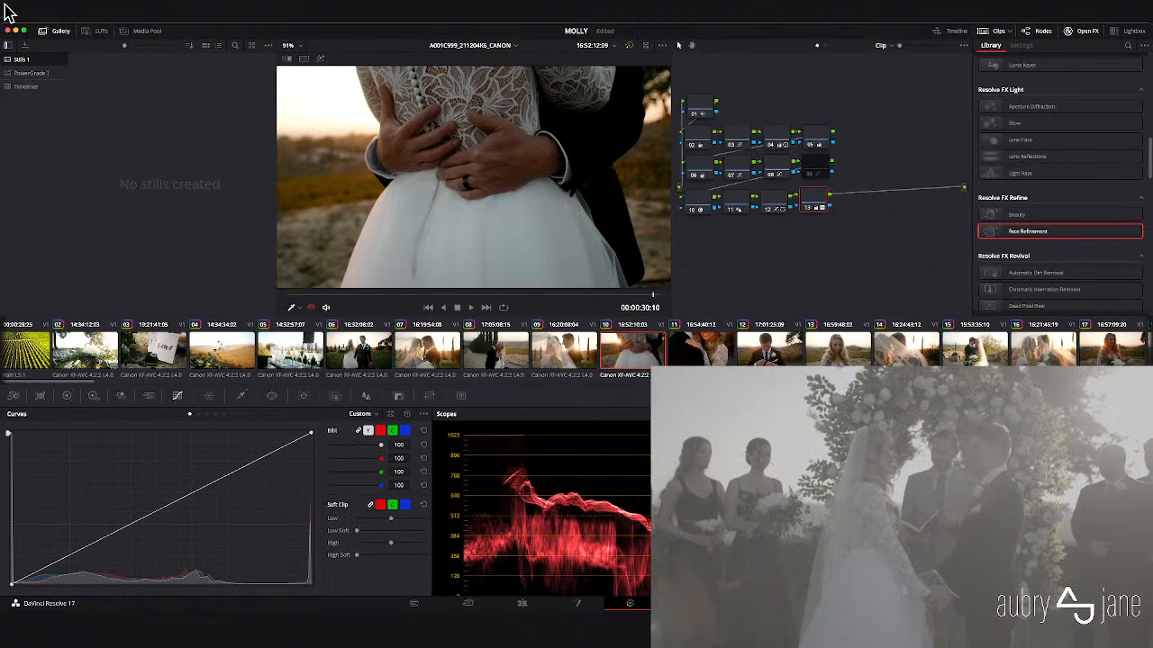
{"action": "key", "text": "alt+Right"}
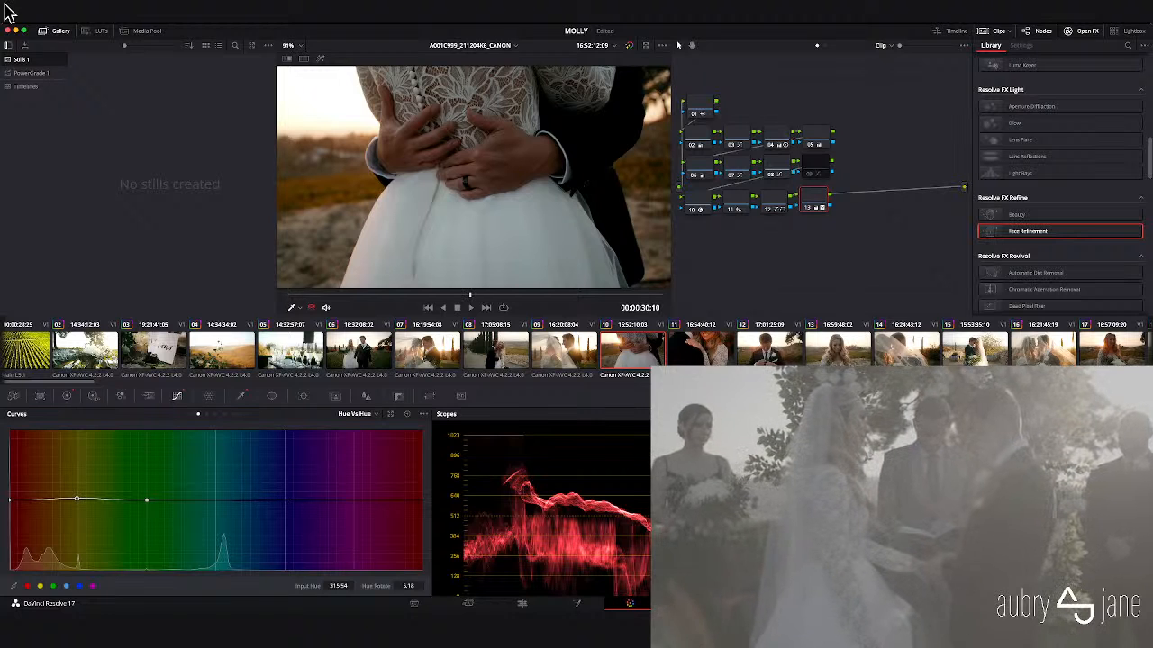
{"action": "key", "text": "Up"}
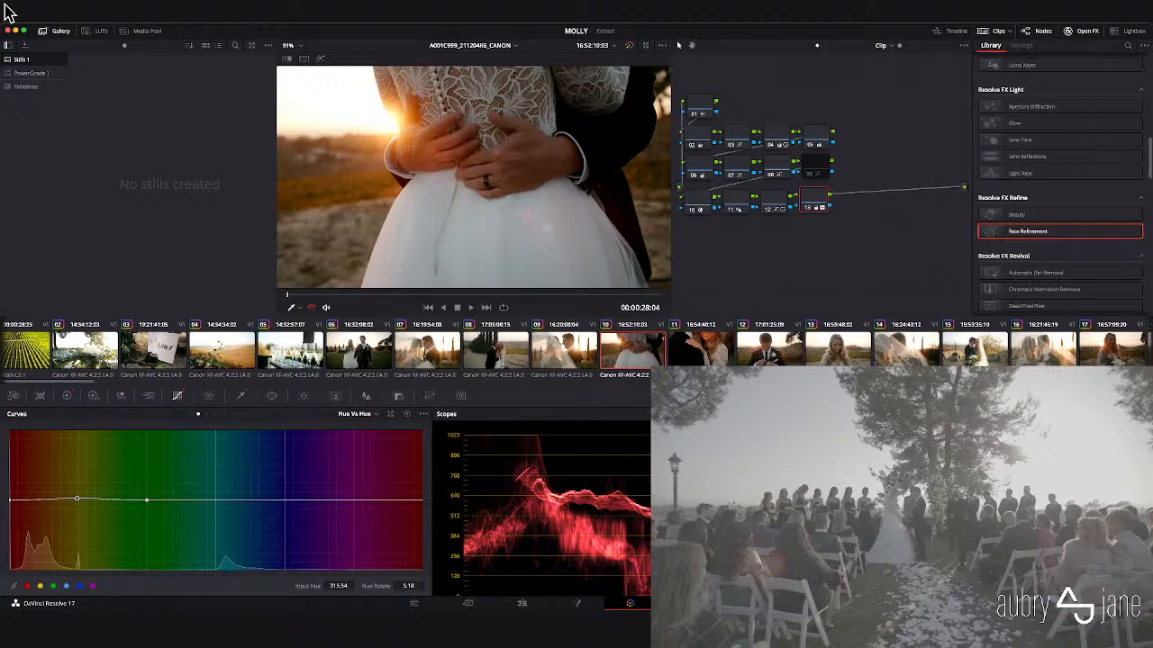
- Play the clasped-hands clip 10, then set node 13's temperature to 80.0 and tint to 0.50 and compare with the ungraded image
{"action": "key", "text": "space"}
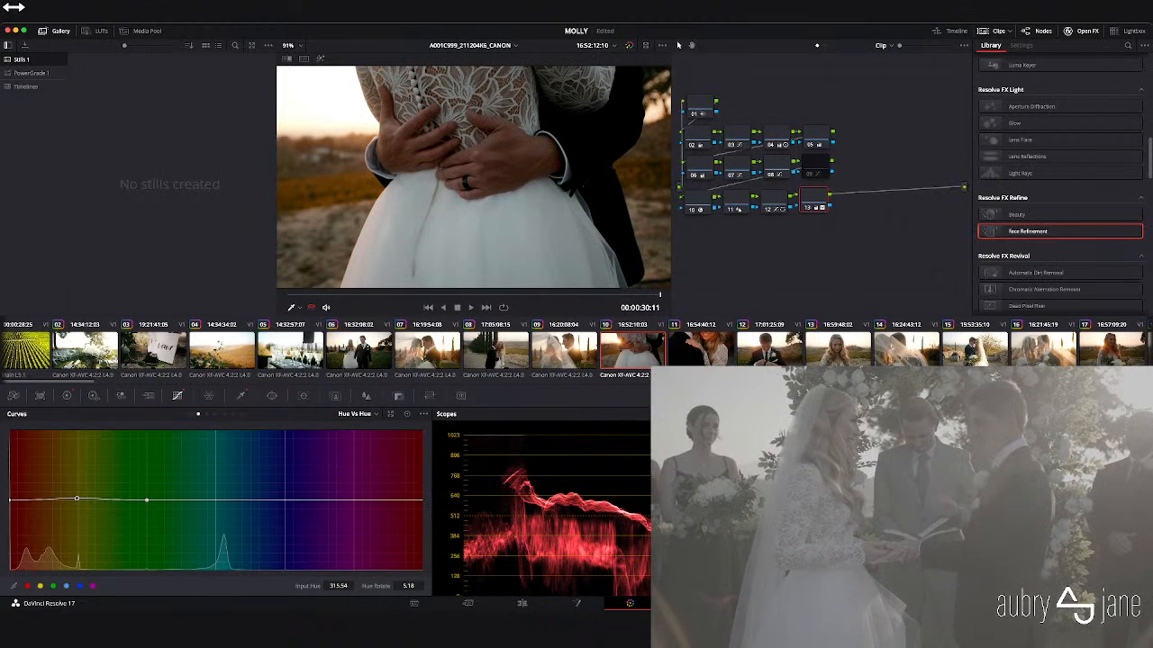
{"action": "left_click", "coordinate": [67, 396]}
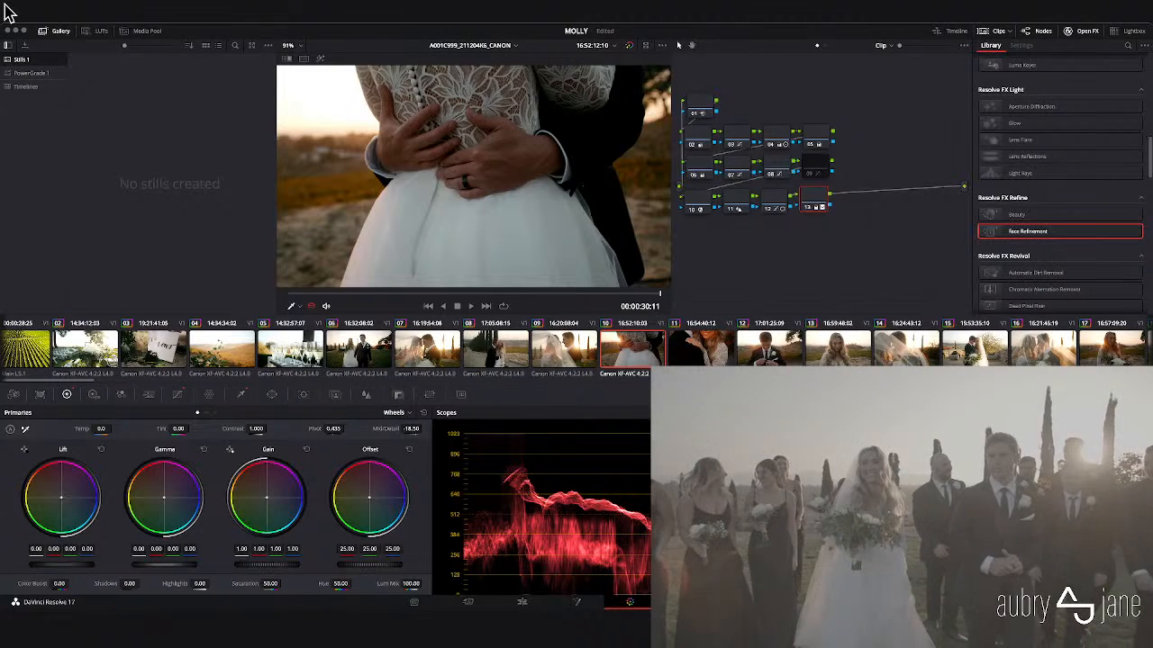
{"action": "key", "text": "ctrl+s"}
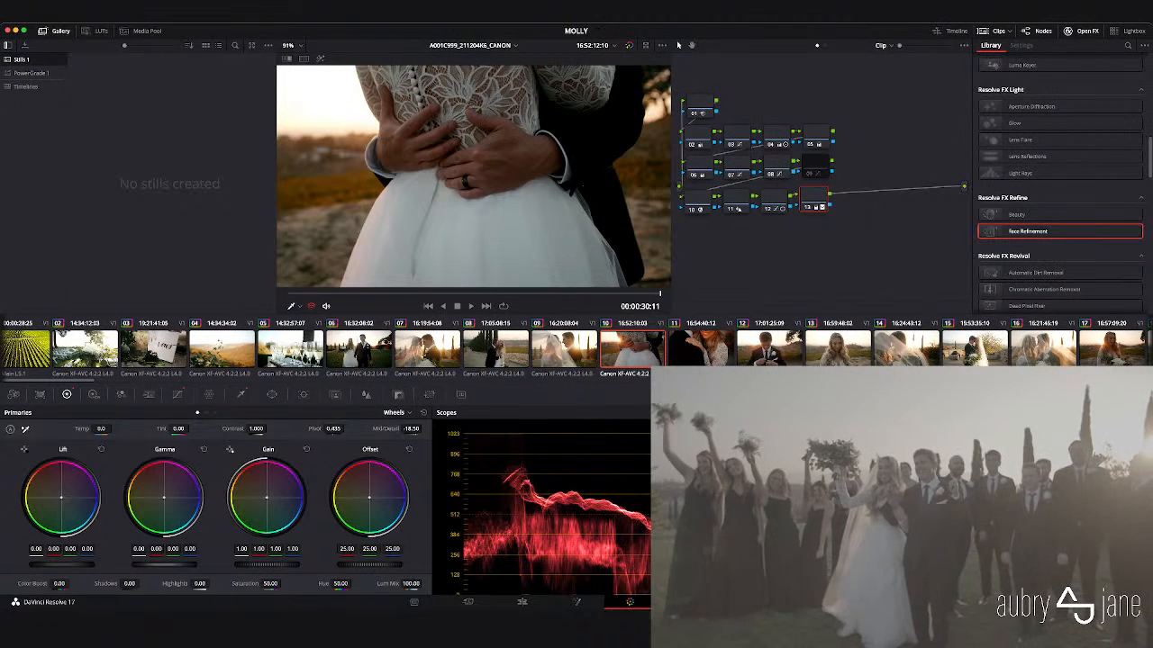
{"action": "left_click_drag", "start_coordinate": [101, 428], "coordinate": [112, 428]}
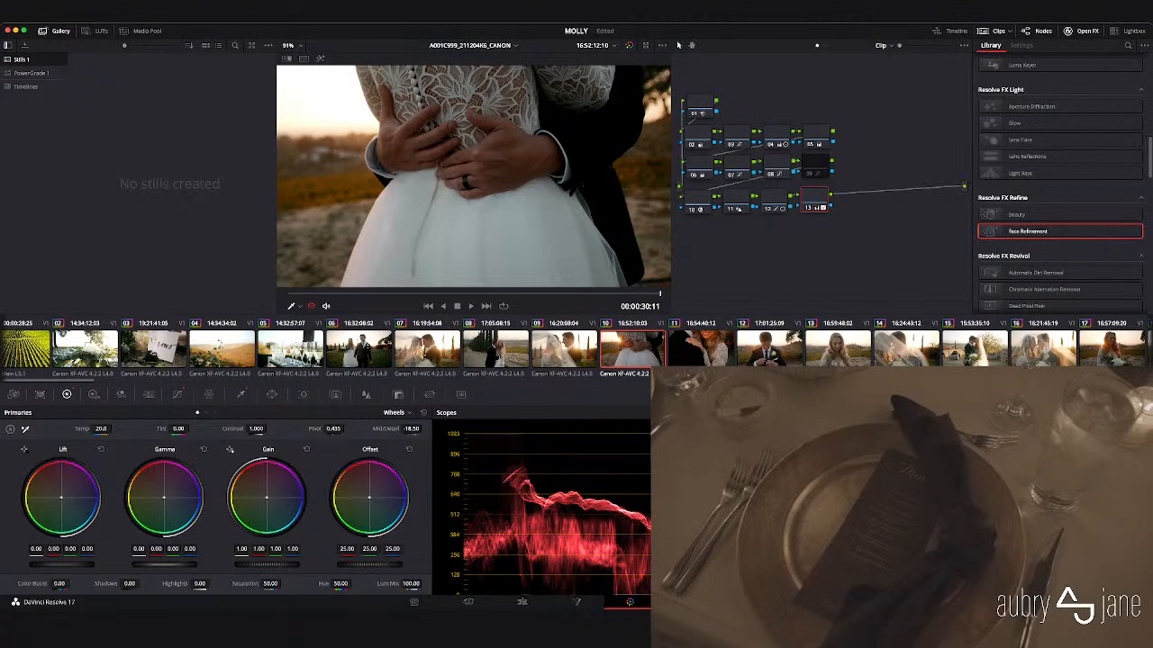
{"action": "left_click_drag", "start_coordinate": [101, 428], "coordinate": [113, 429]}
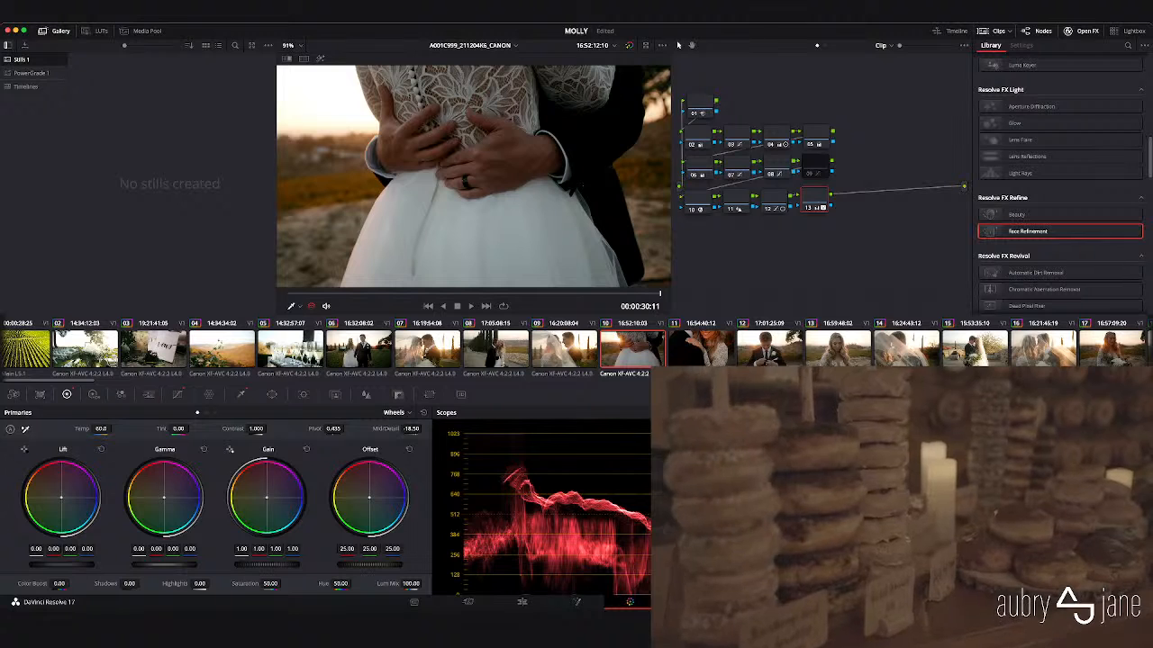
{"action": "left_click_drag", "start_coordinate": [180, 429], "coordinate": [187, 429]}
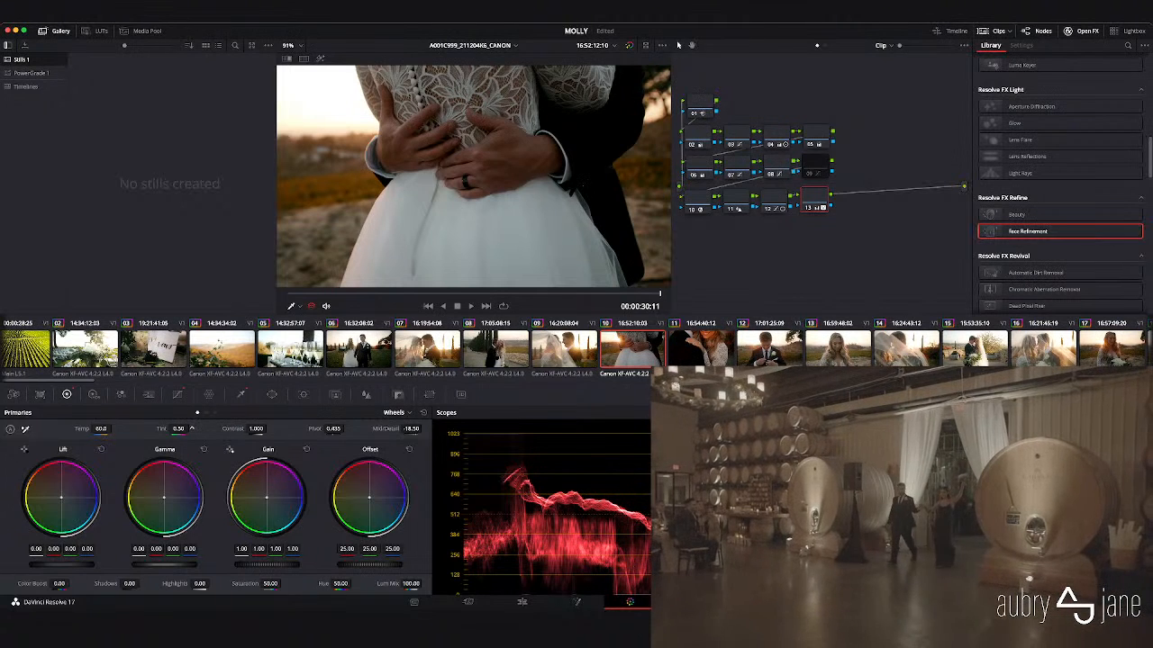
{"action": "left_click_drag", "start_coordinate": [102, 429], "coordinate": [114, 429]}
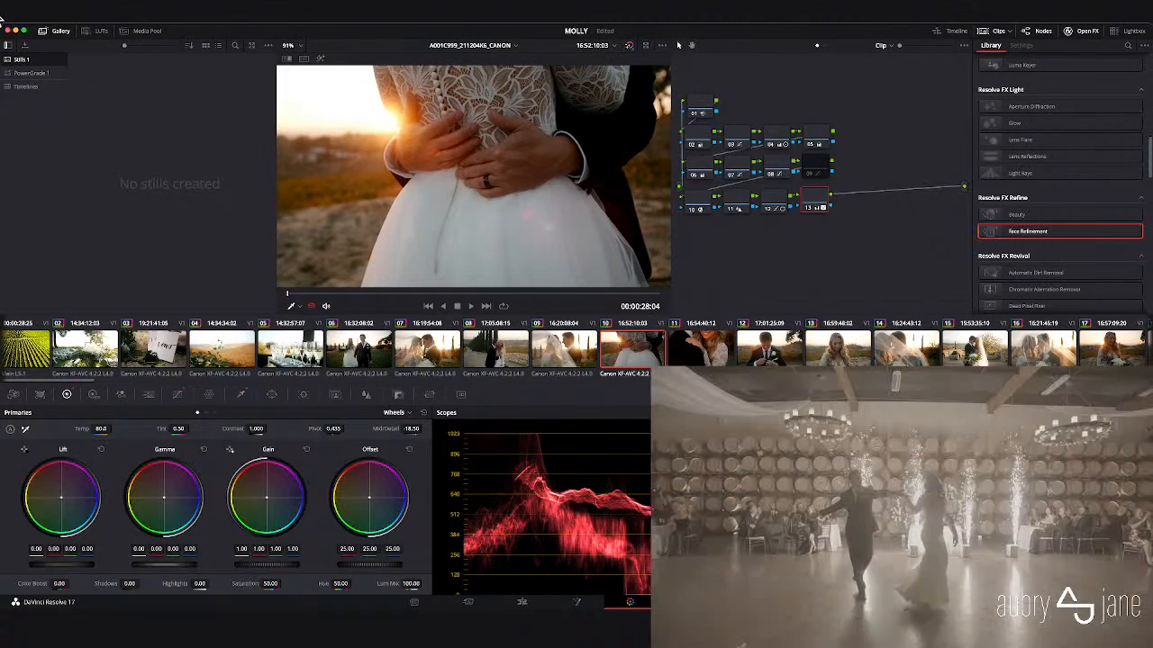
{"action": "key", "text": "shift+d"}
{"action": "key", "text": "shift+d"}
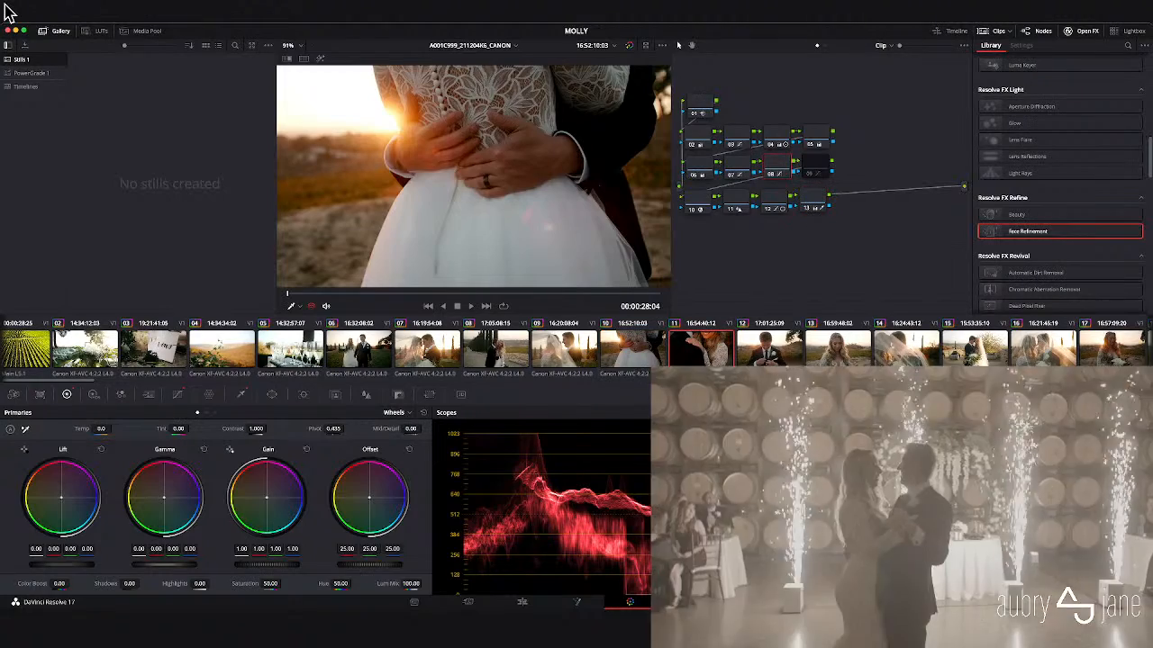
- Review clip 11 and sample the bride's facial skin with node 13's HSL qualifier, checking the selection in highlight view
{"action": "key", "text": "Down"}
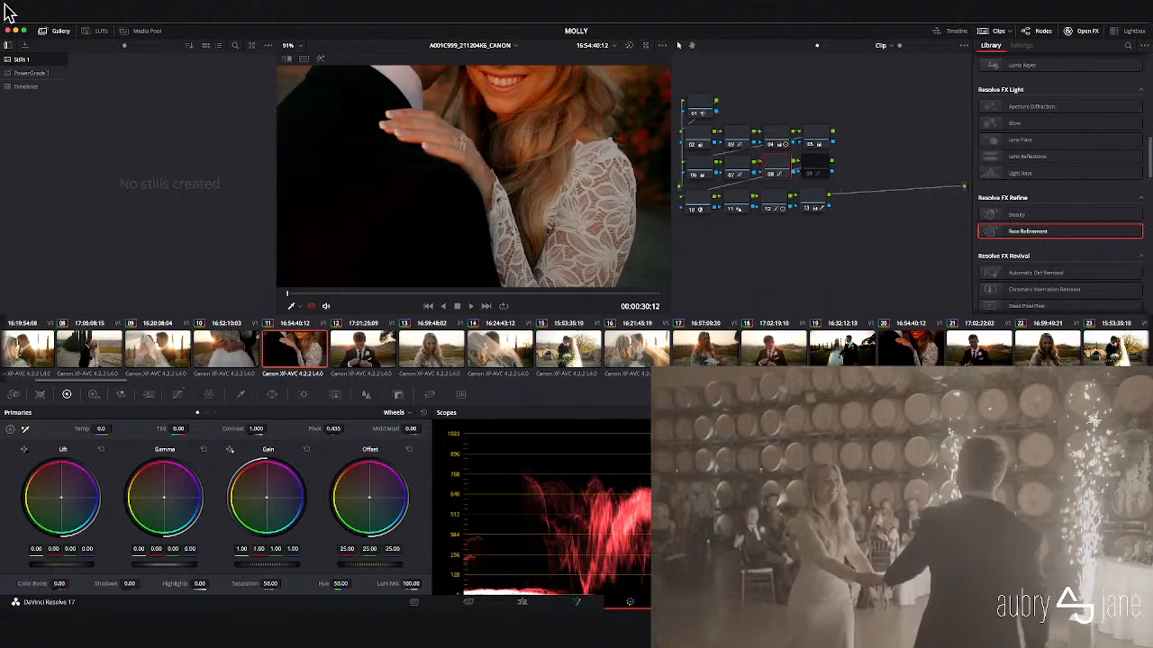
{"action": "key", "text": "space"}
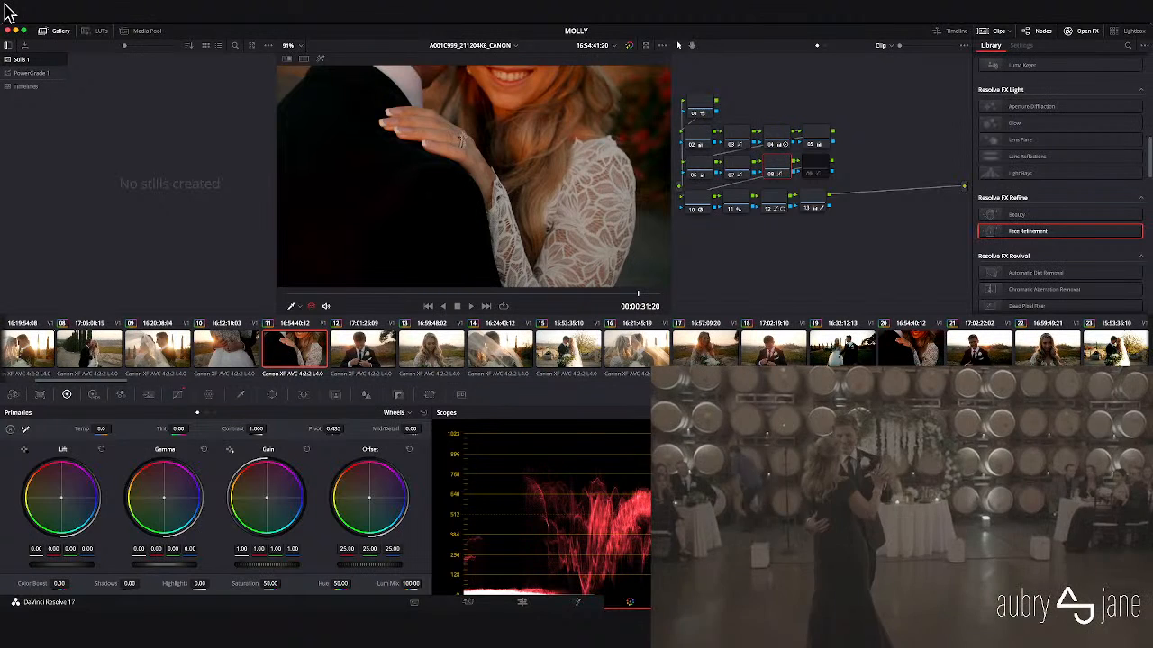
{"action": "key", "text": "alt+shift+apostrophe"}
{"action": "left_click", "coordinate": [241, 394]}
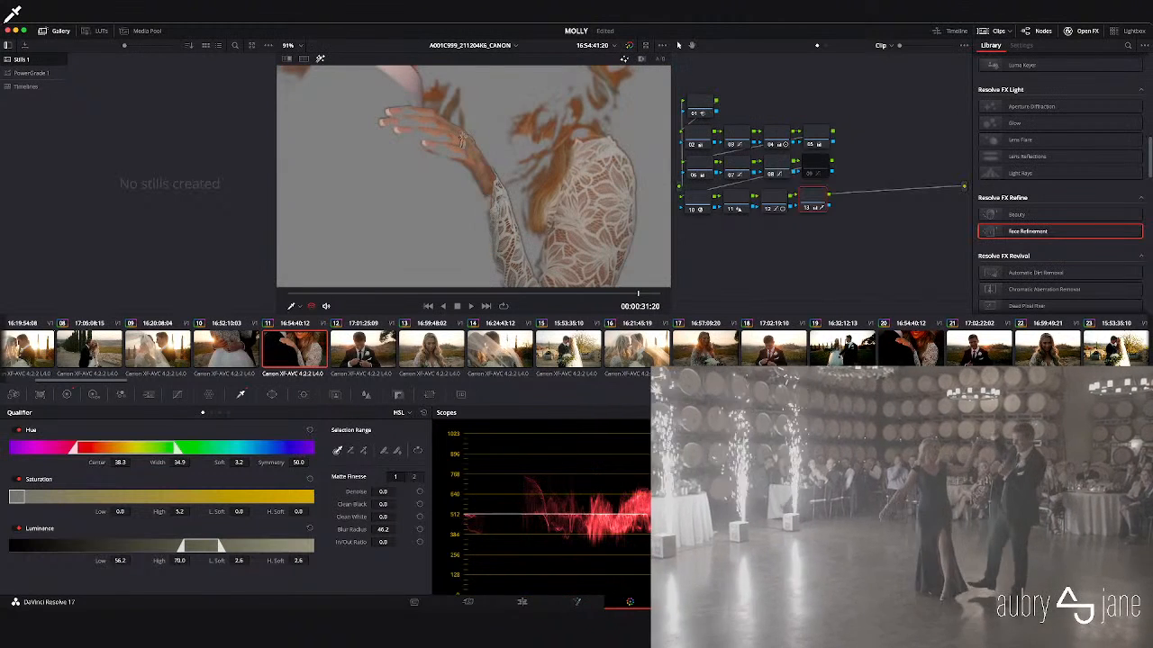
{"action": "left_click", "coordinate": [508, 94]}
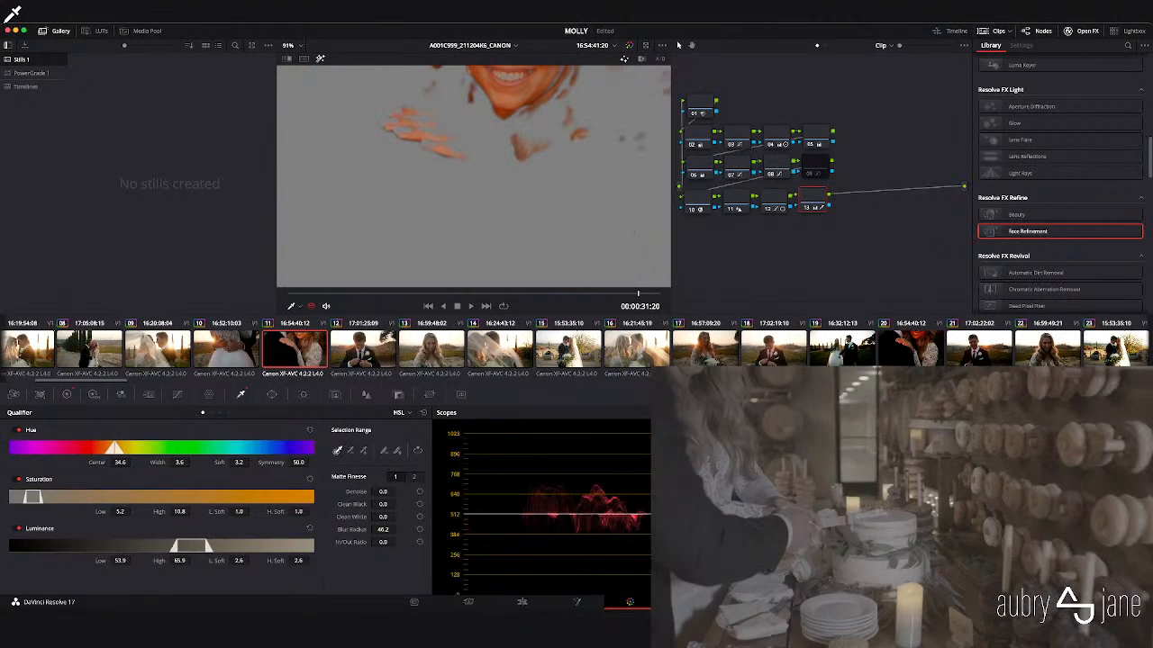
{"action": "left_click_drag", "start_coordinate": [509, 94], "coordinate": [517, 100]}
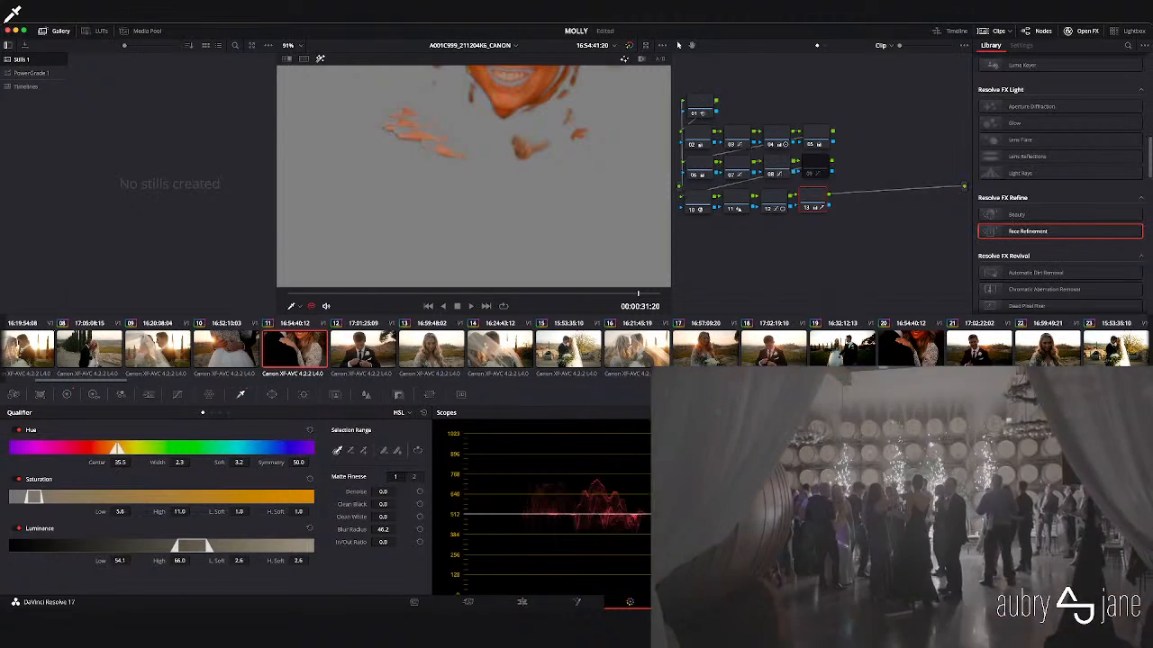
{"action": "left_click", "coordinate": [509, 97]}
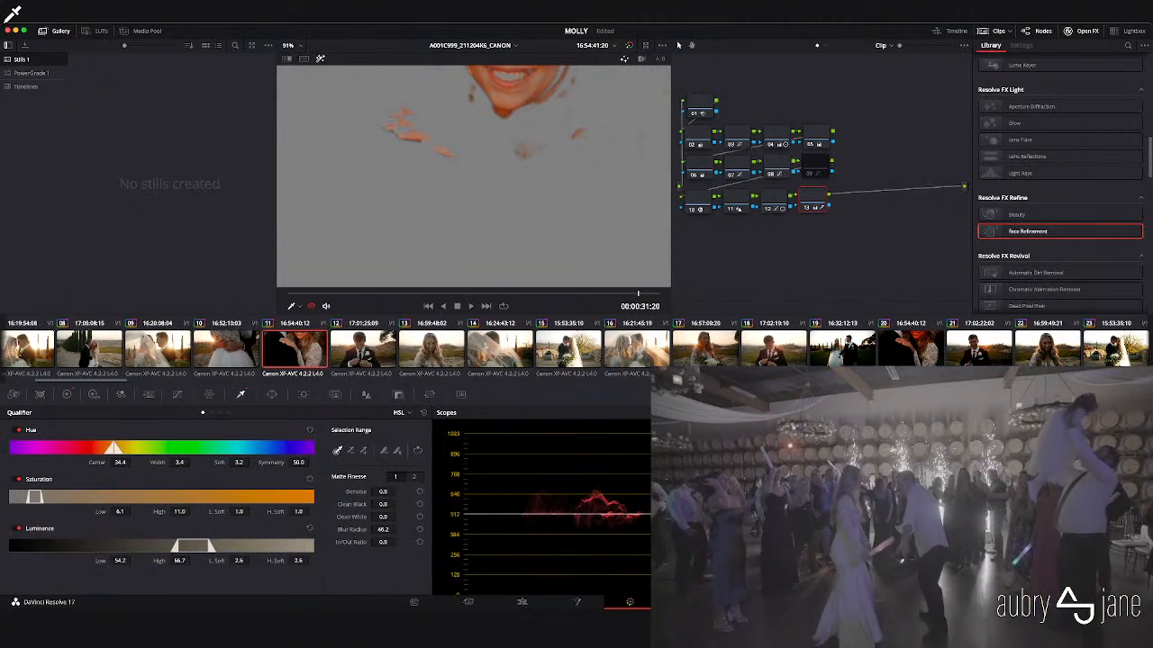
{"action": "key", "text": "shift+h"}
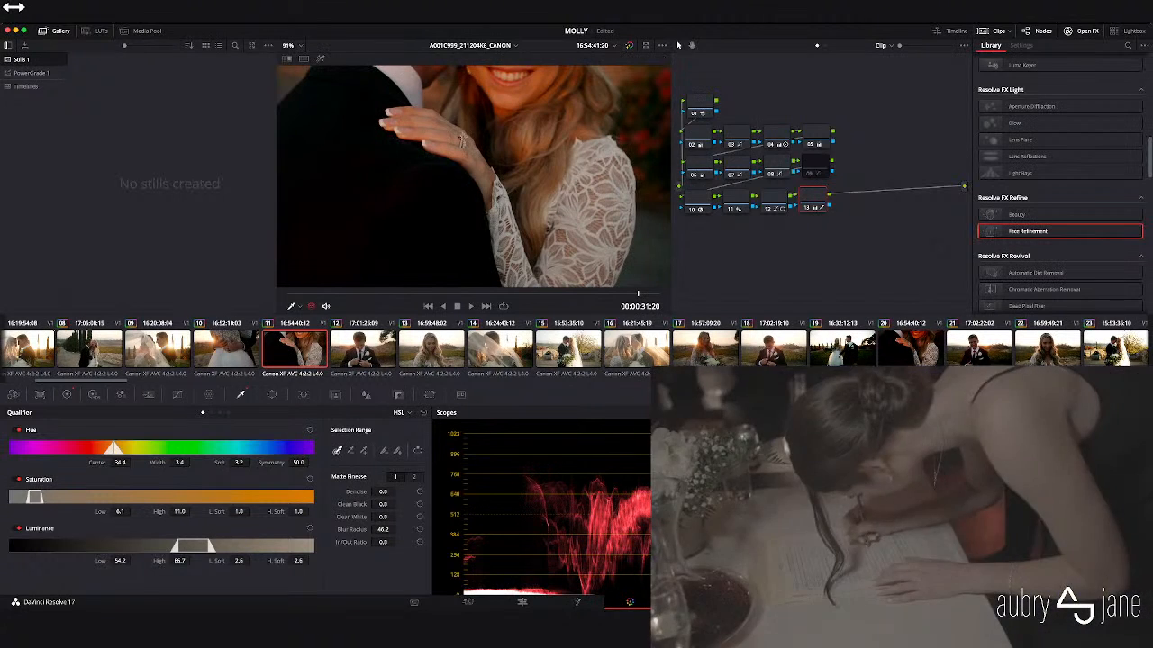
- Reduce node 13's saturation to 39.20 for the qualified skin tones in clip 11
{"action": "left_click", "coordinate": [67, 394]}
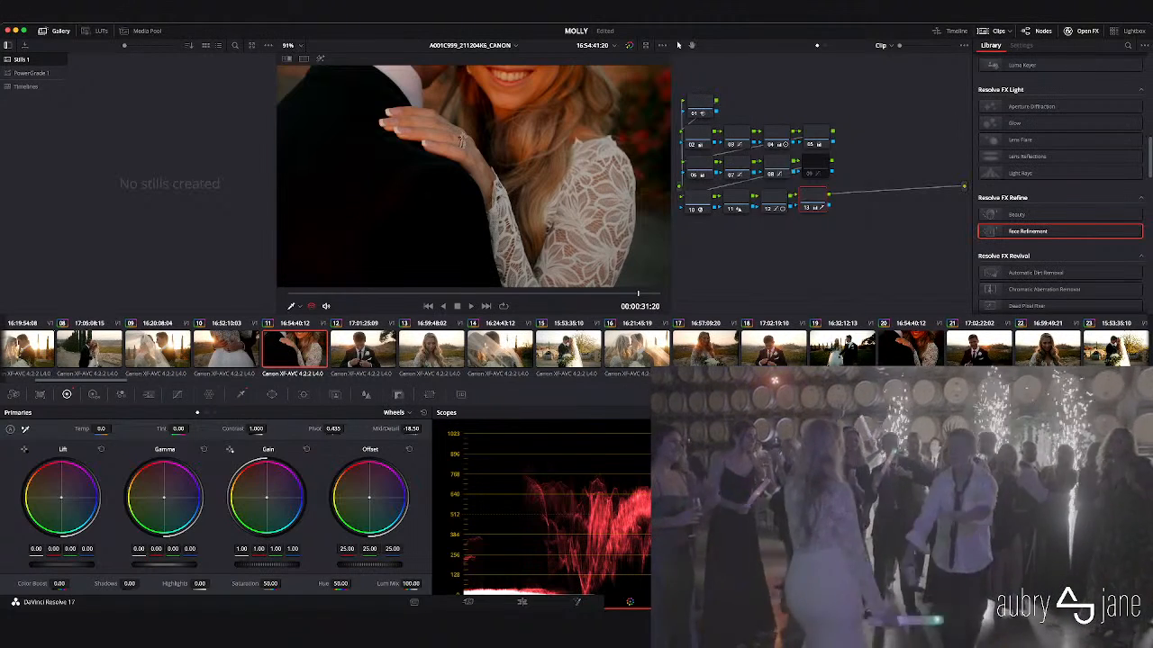
{"action": "left_click_drag", "start_coordinate": [273, 584], "coordinate": [260, 583]}
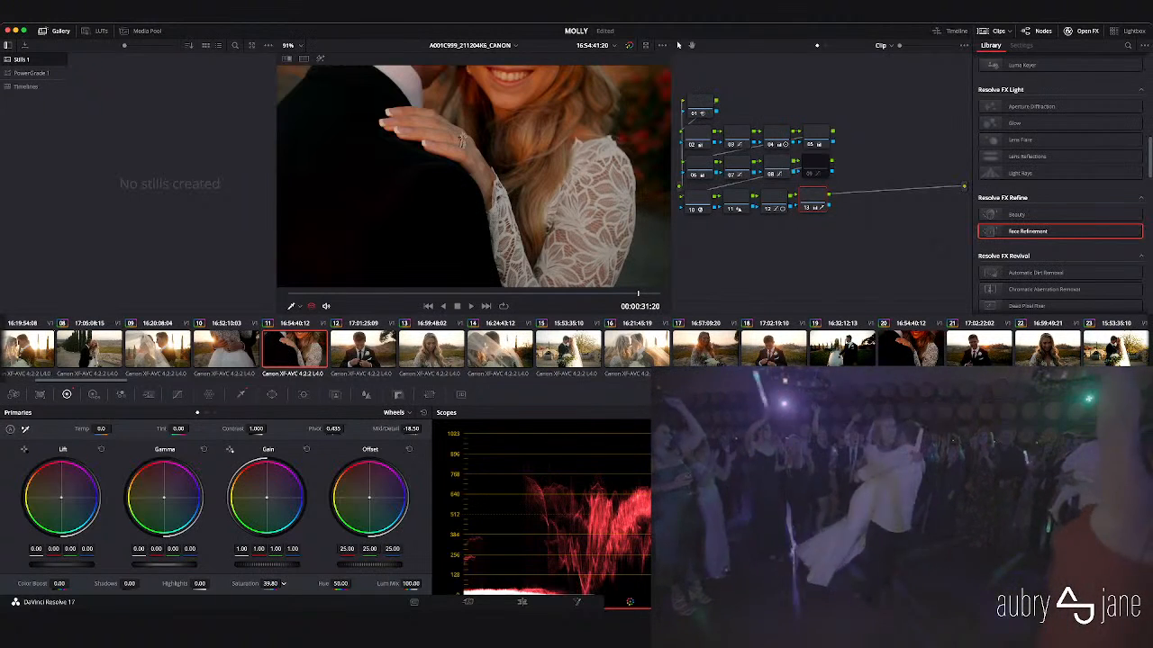
{"action": "left_click_drag", "start_coordinate": [270, 583], "coordinate": [274, 583]}
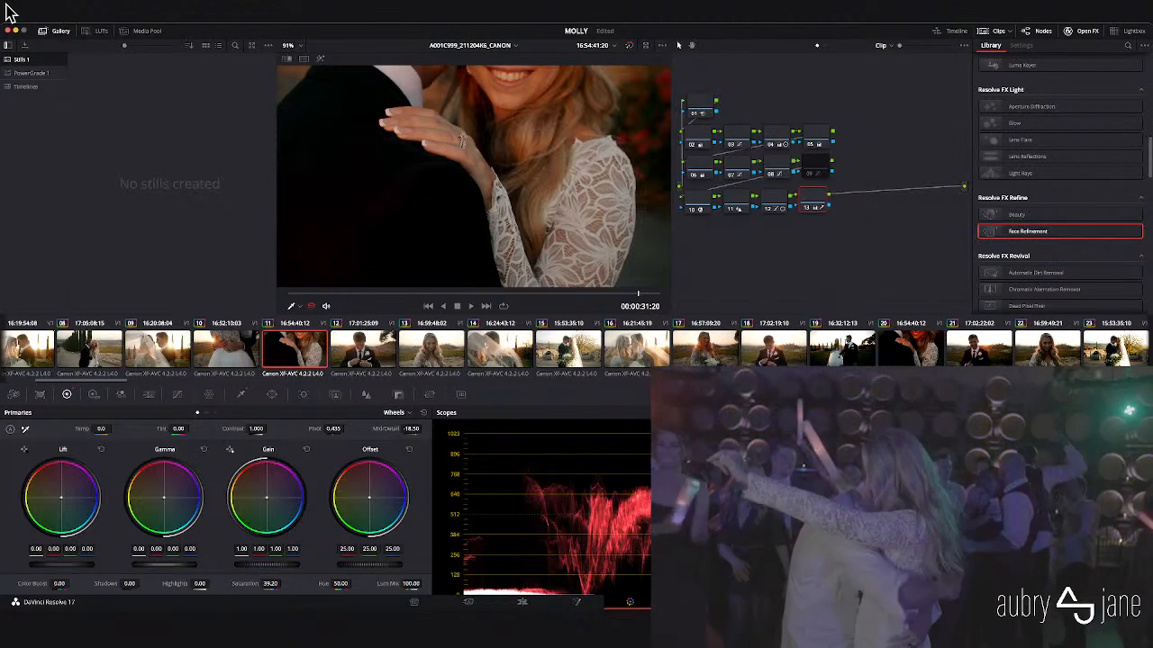
- Add a serial node after node 13, sample the bride's hand with its HSL qualifier and show the selection in highlight view
{"action": "key", "text": "alt+s"}
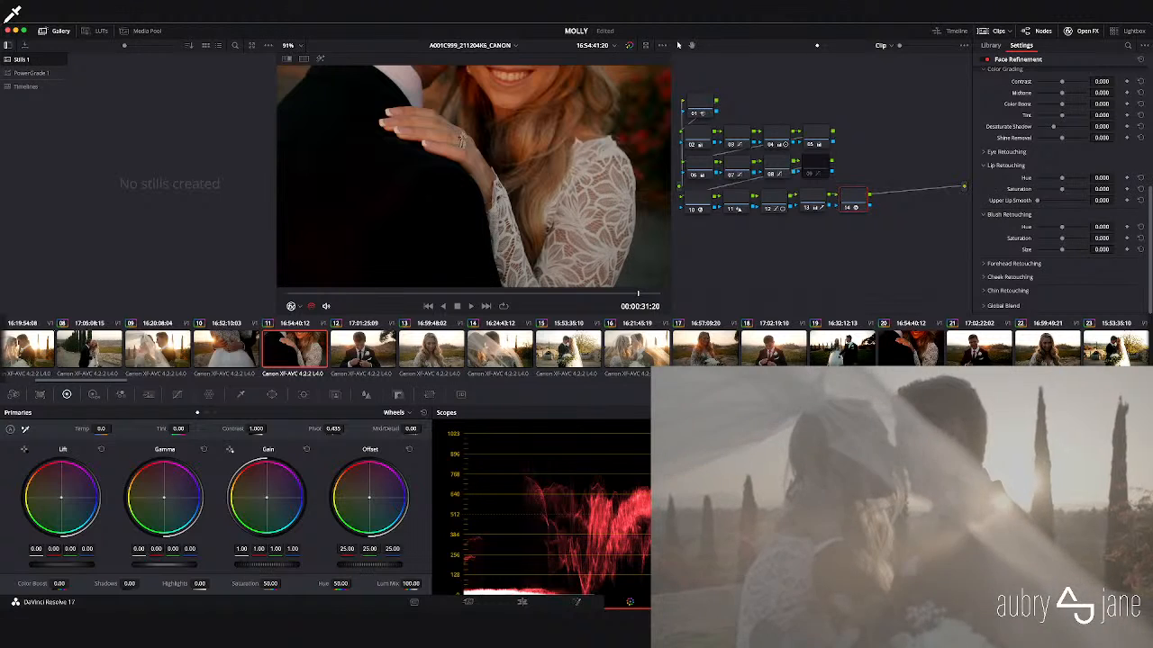
{"action": "left_click", "coordinate": [240, 394]}
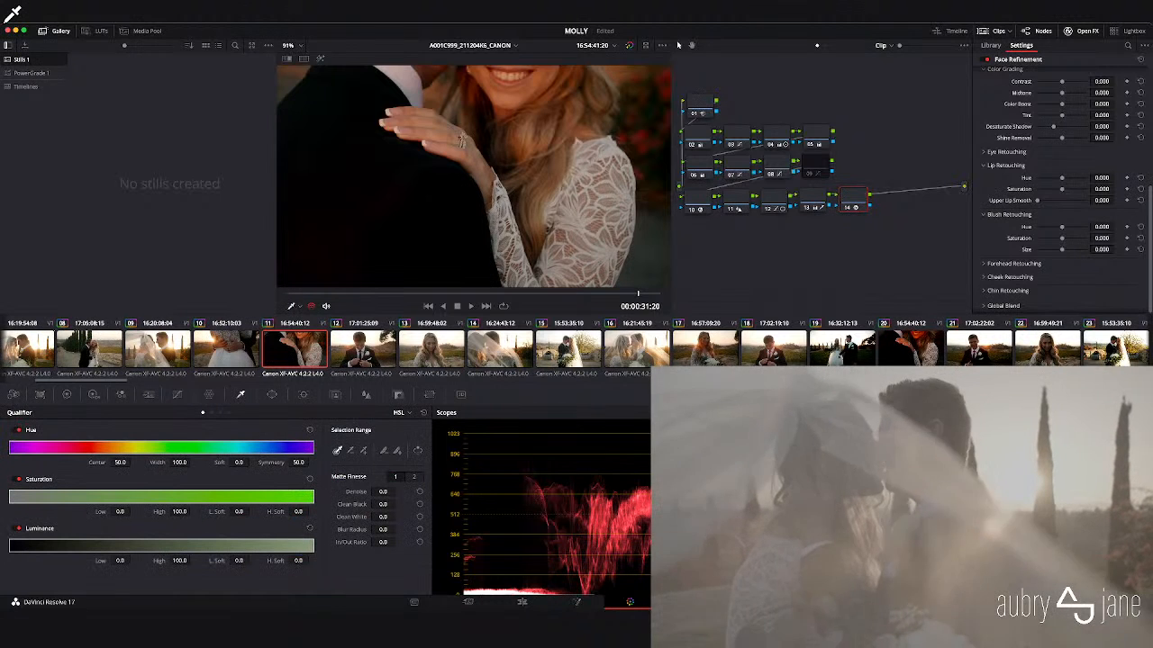
{"action": "left_click", "coordinate": [434, 127]}
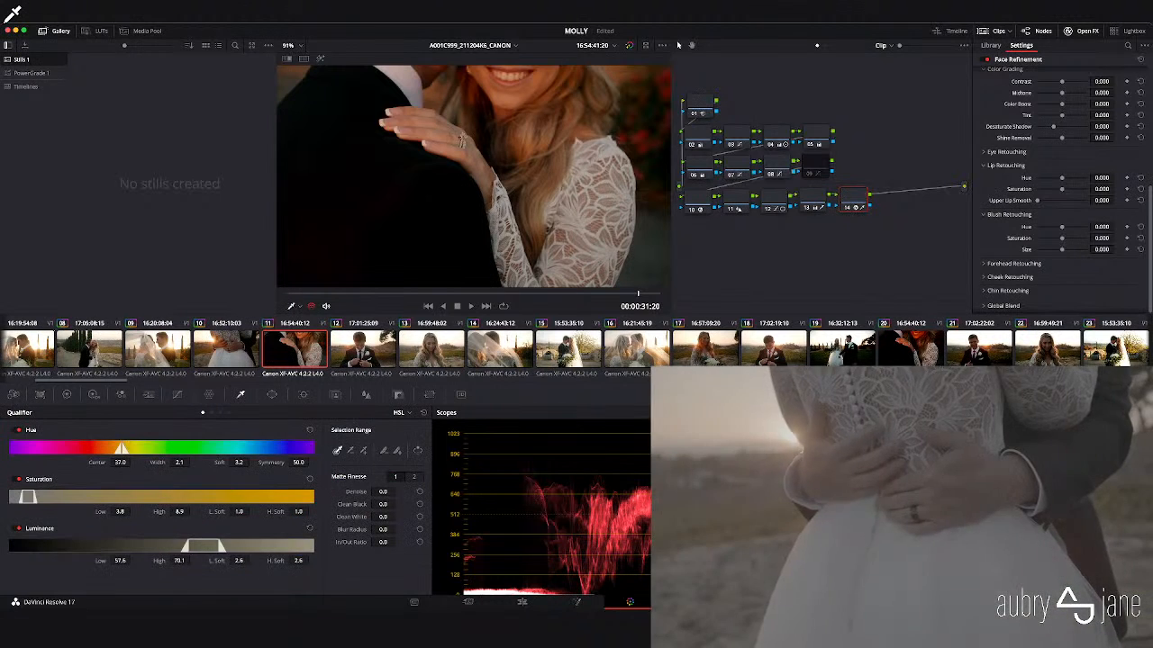
{"action": "left_click", "coordinate": [320, 58]}
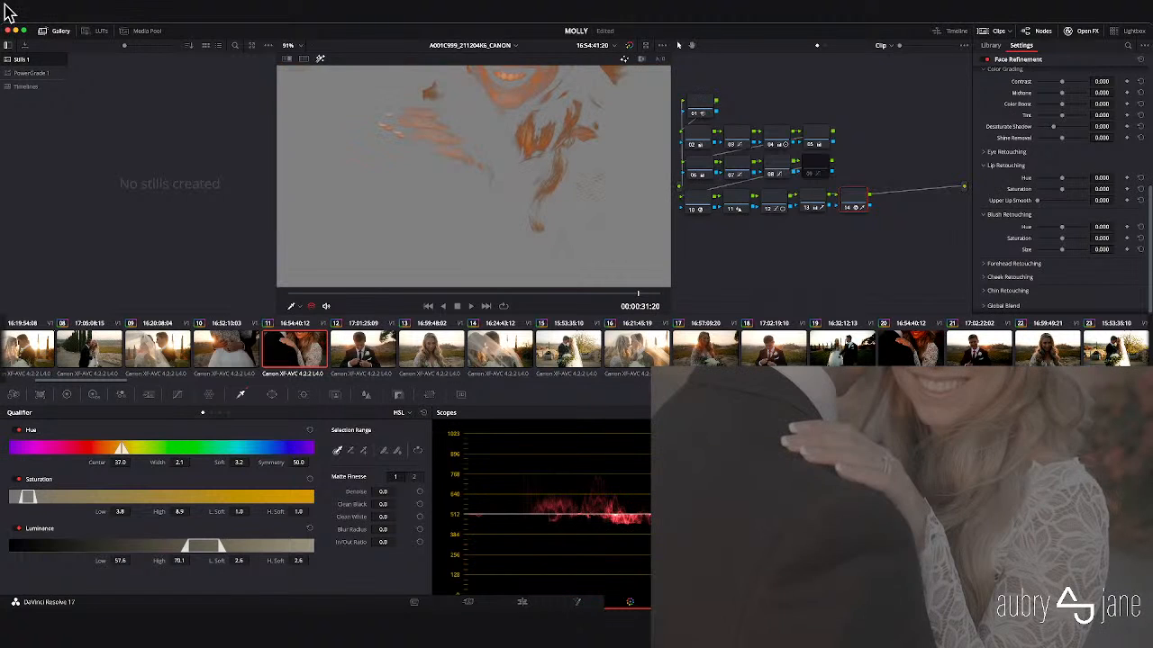
- Draw a curve window around the bride's mouth on node 14, set Soft 1 to 4.36 and track the window through the clip
{"action": "key", "text": "alt+w"}
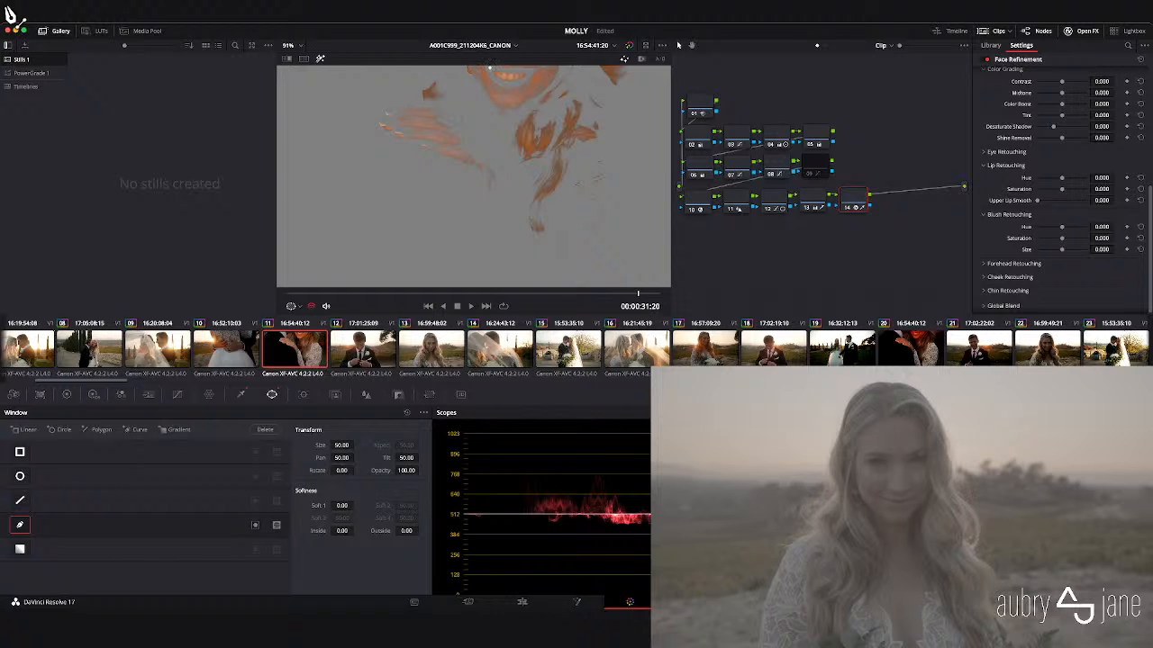
{"action": "left_click", "coordinate": [510, 68]}
{"action": "left_click", "coordinate": [526, 70]}
{"action": "left_click", "coordinate": [531, 72]}
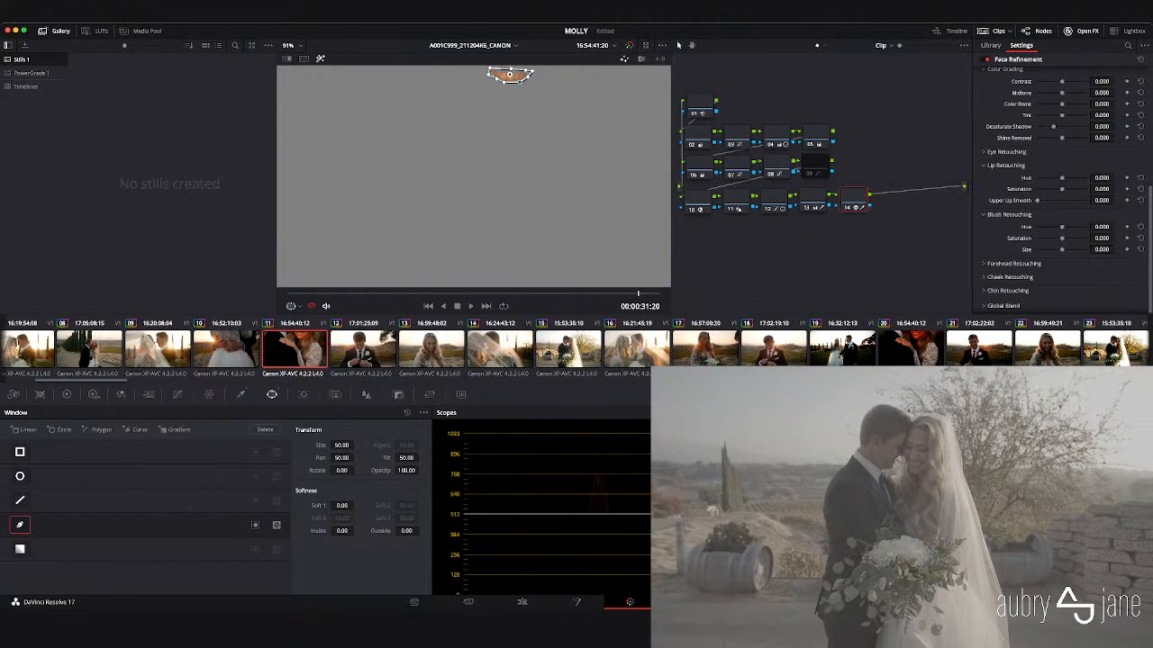
{"action": "mouse_move", "coordinate": [342, 506]}
{"action": "left_mouse_down"}
{"action": "mouse_move", "coordinate": [376, 507]}
{"action": "mouse_move", "coordinate": [324, 506]}
{"action": "left_mouse_up"}
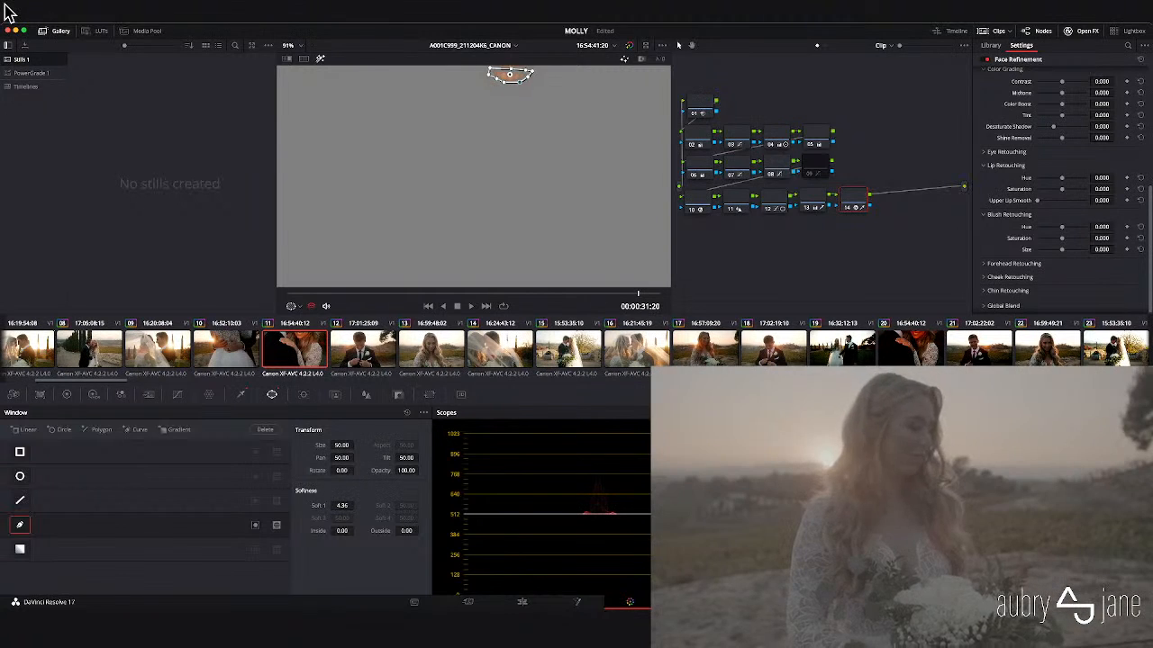
{"action": "key", "text": "shift+h"}
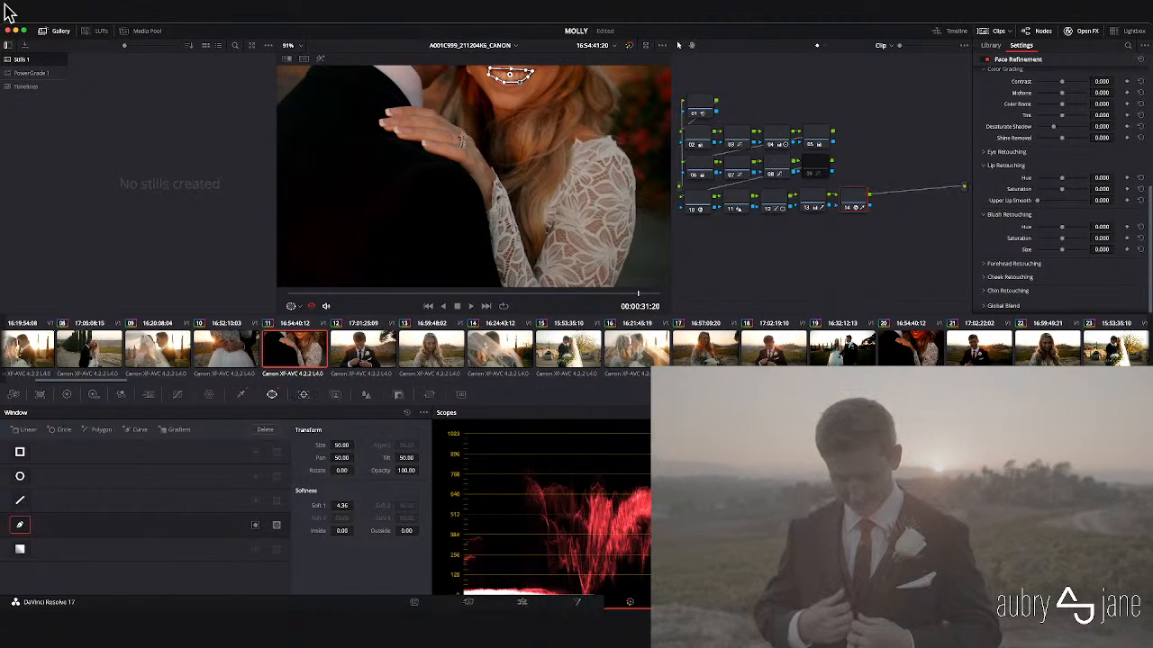
{"action": "left_click", "coordinate": [303, 394]}
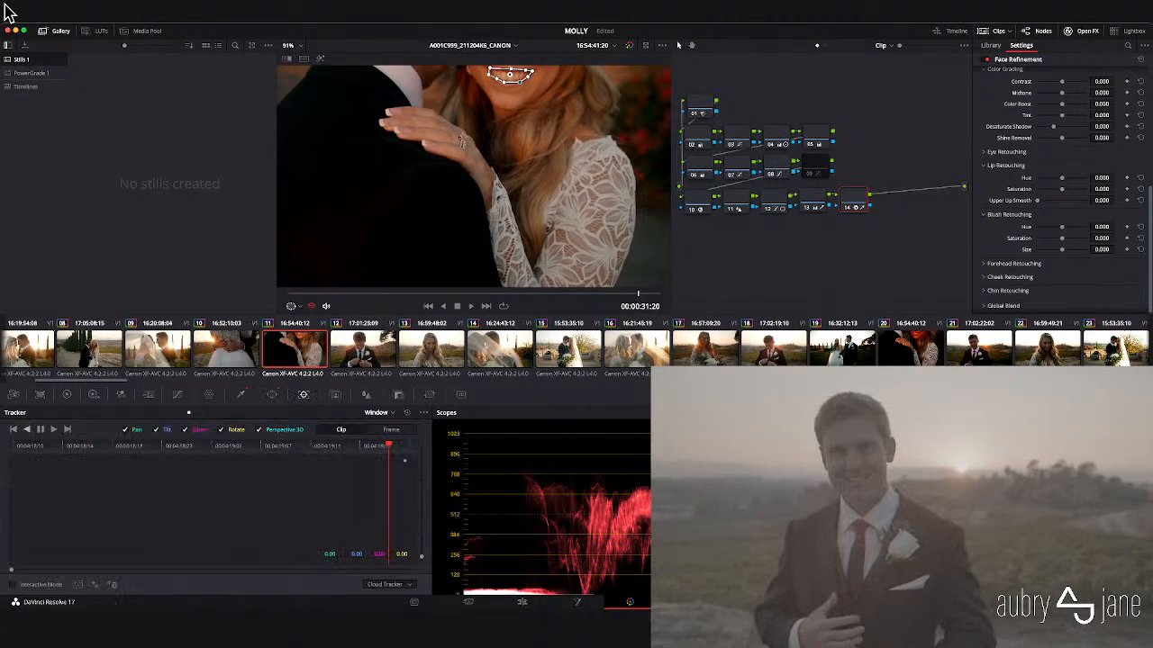
{"action": "key", "text": "alt+t"}
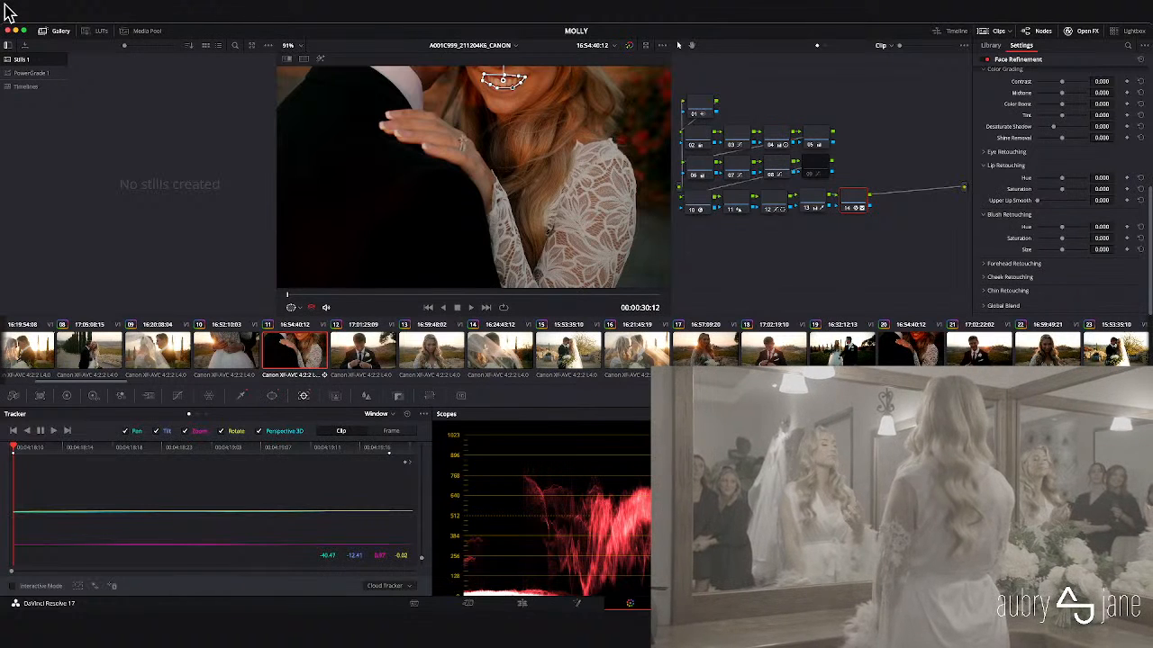
- On node 14, lower the yellow saturation to 0.76 with Hue Vs Sat and raise the yellow luminance gain to 1.06 with Hue Vs Lum
{"action": "left_click", "coordinate": [240, 397]}
{"action": "left_click", "coordinate": [178, 396]}
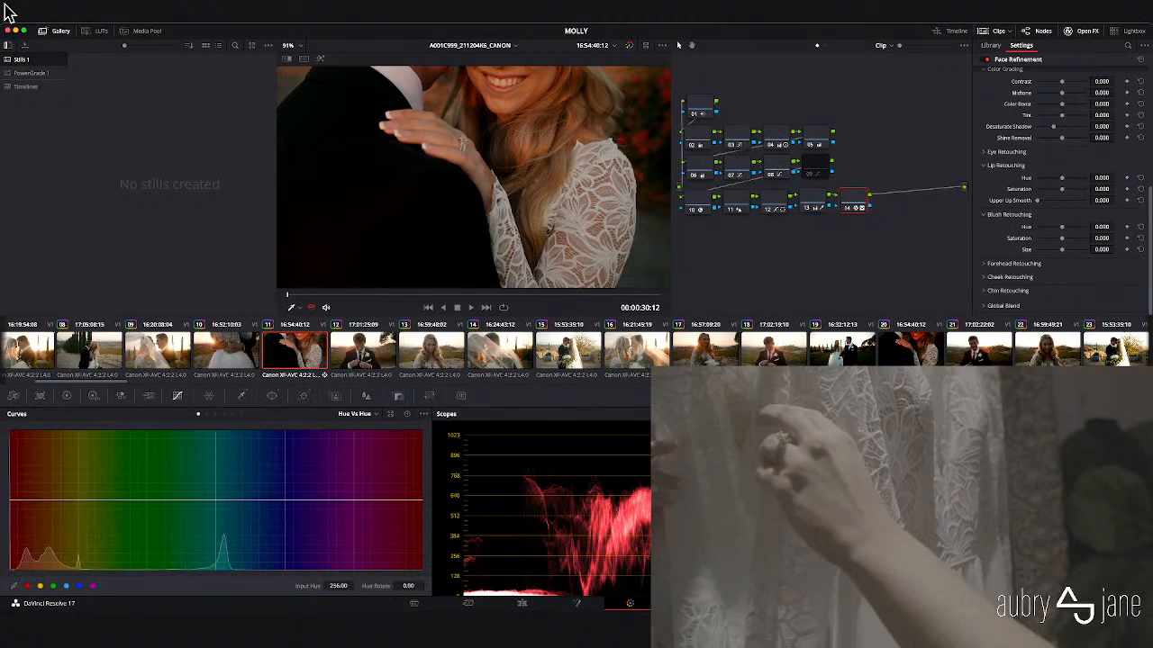
{"action": "left_click", "coordinate": [206, 414]}
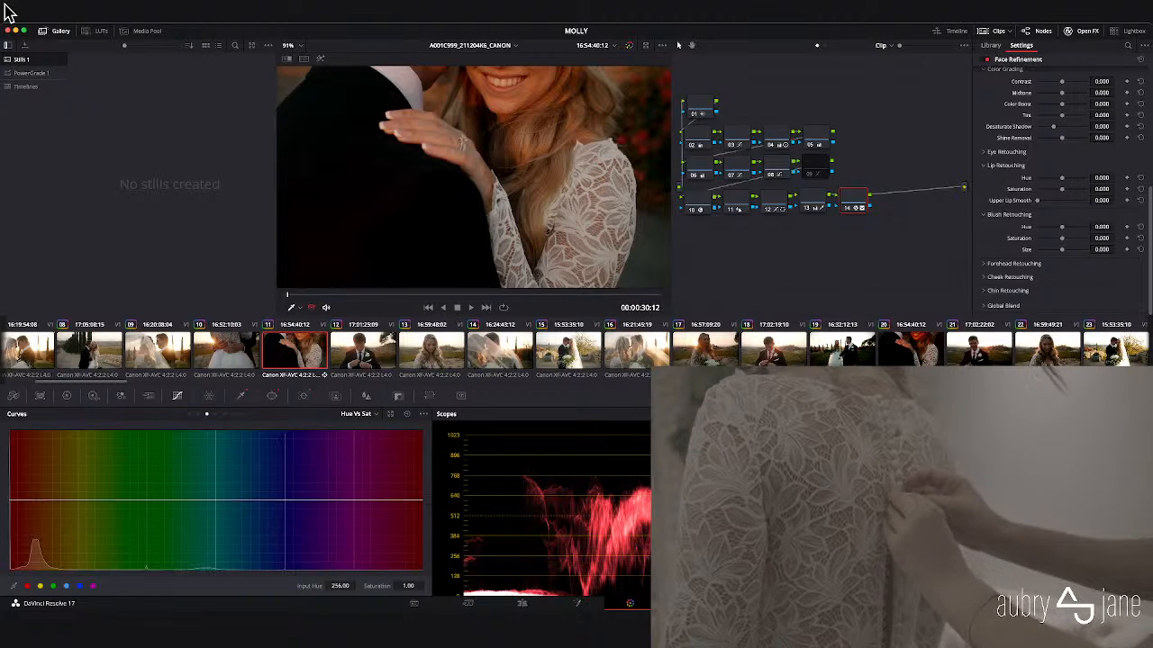
{"action": "left_click", "coordinate": [40, 586]}
{"action": "mouse_move", "coordinate": [77, 500]}
{"action": "left_mouse_down"}
{"action": "mouse_move", "coordinate": [78, 540]}
{"action": "mouse_move", "coordinate": [78, 517]}
{"action": "left_mouse_up"}
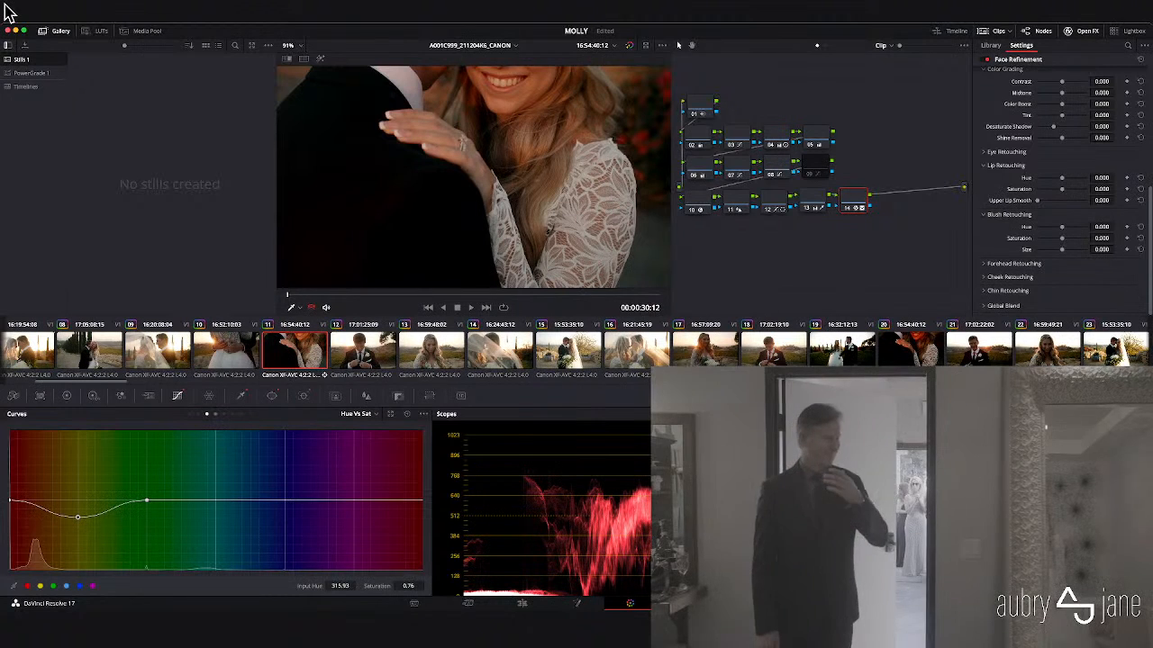
{"action": "left_click", "coordinate": [215, 415]}
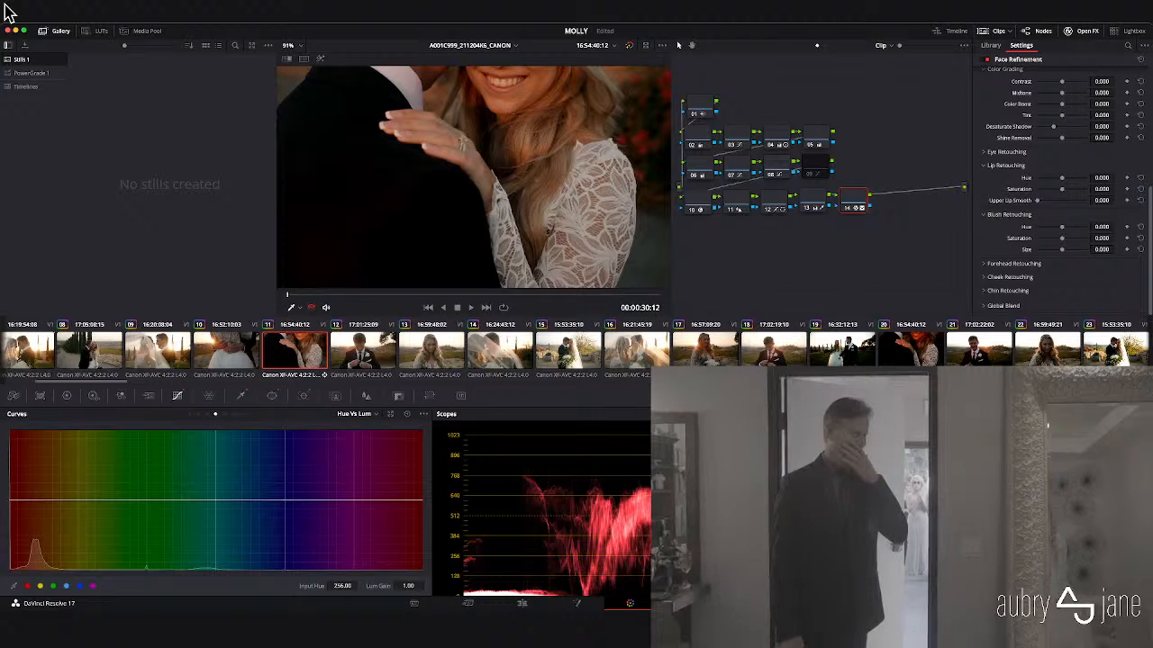
{"action": "left_click_drag", "start_coordinate": [73, 500], "coordinate": [73, 496]}
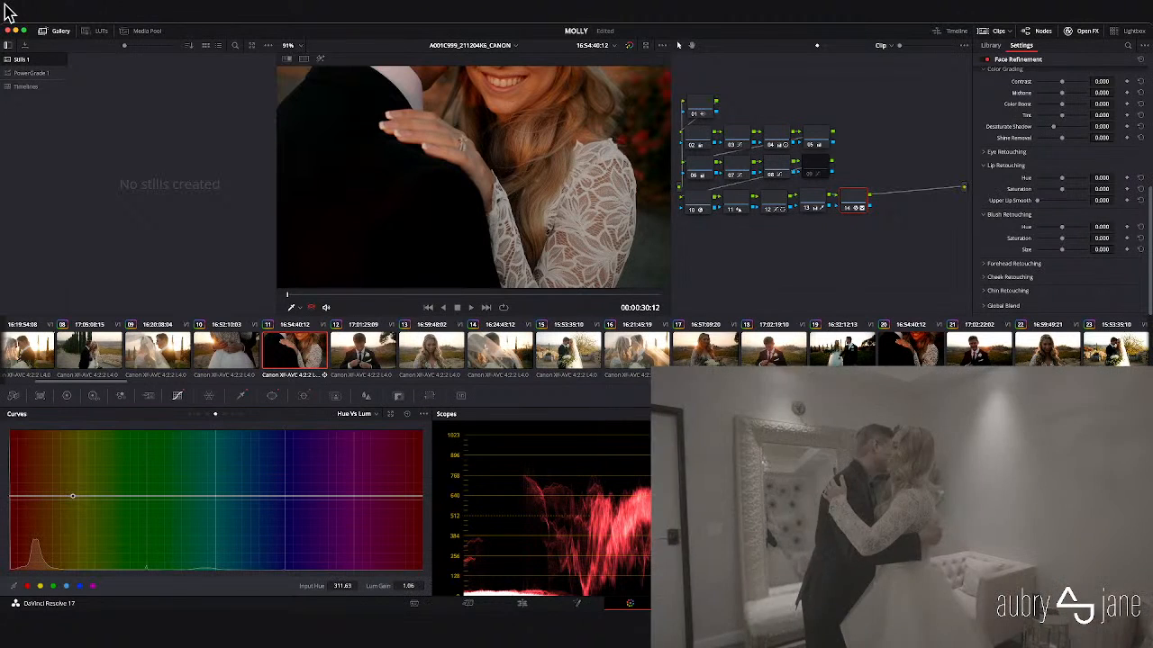
- Cool node 14 by slightly lowering its color temperature in the primaries
{"action": "left_click", "coordinate": [67, 396]}
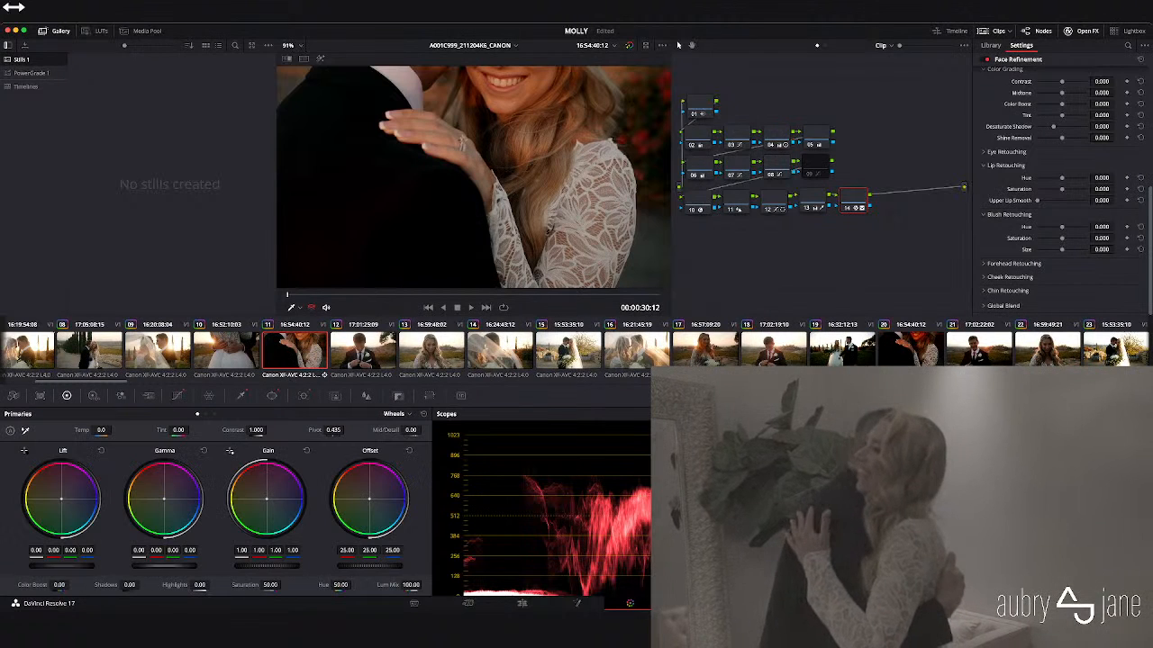
{"action": "left_click_drag", "start_coordinate": [101, 430], "coordinate": [98, 430]}
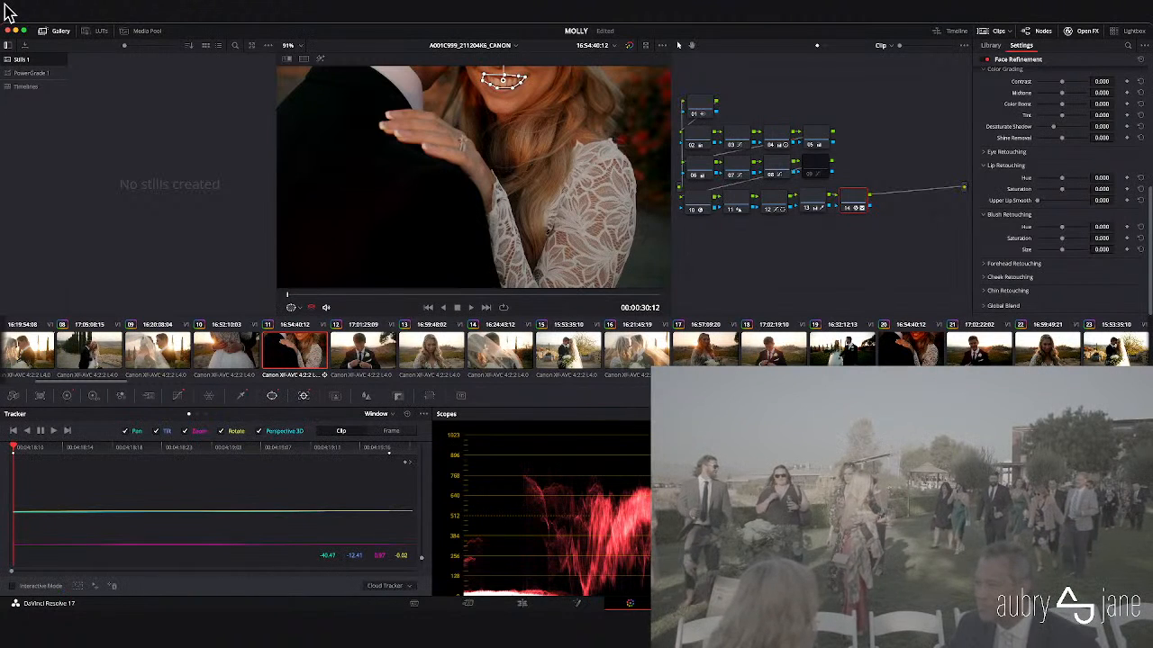
- With node 14 in highlight view, set the mouth window's Soft 1 to 0.00, Inside softness to 1.86 and Outside softness to 1.30
{"action": "key", "text": "shift+h"}
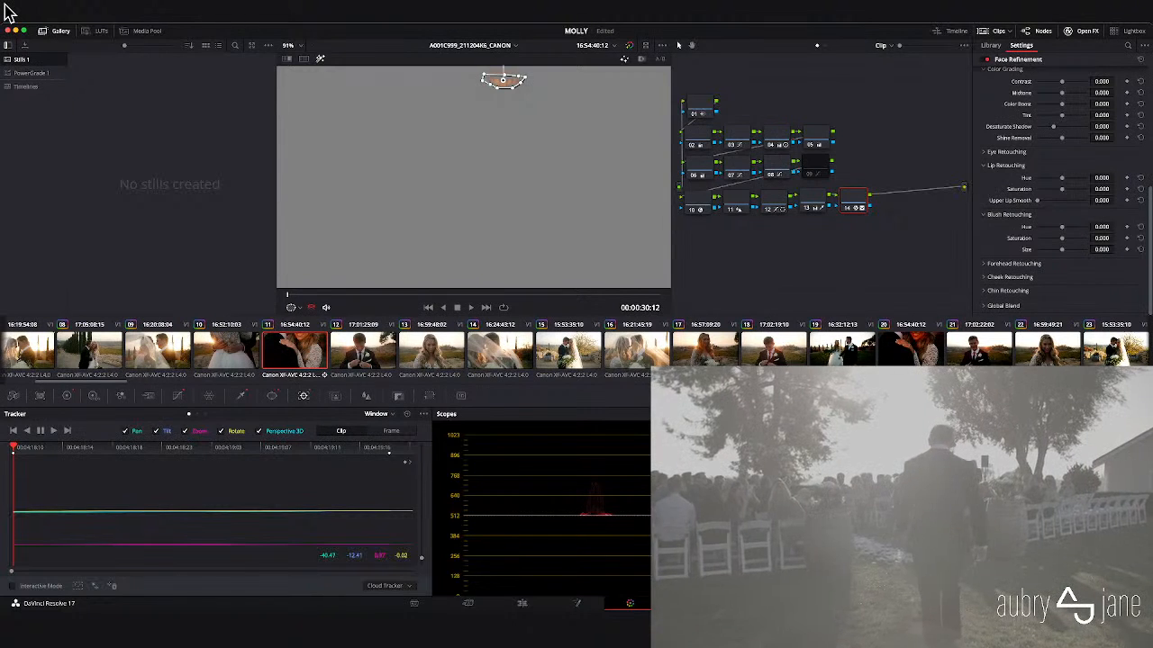
{"action": "key", "text": "shift+w"}
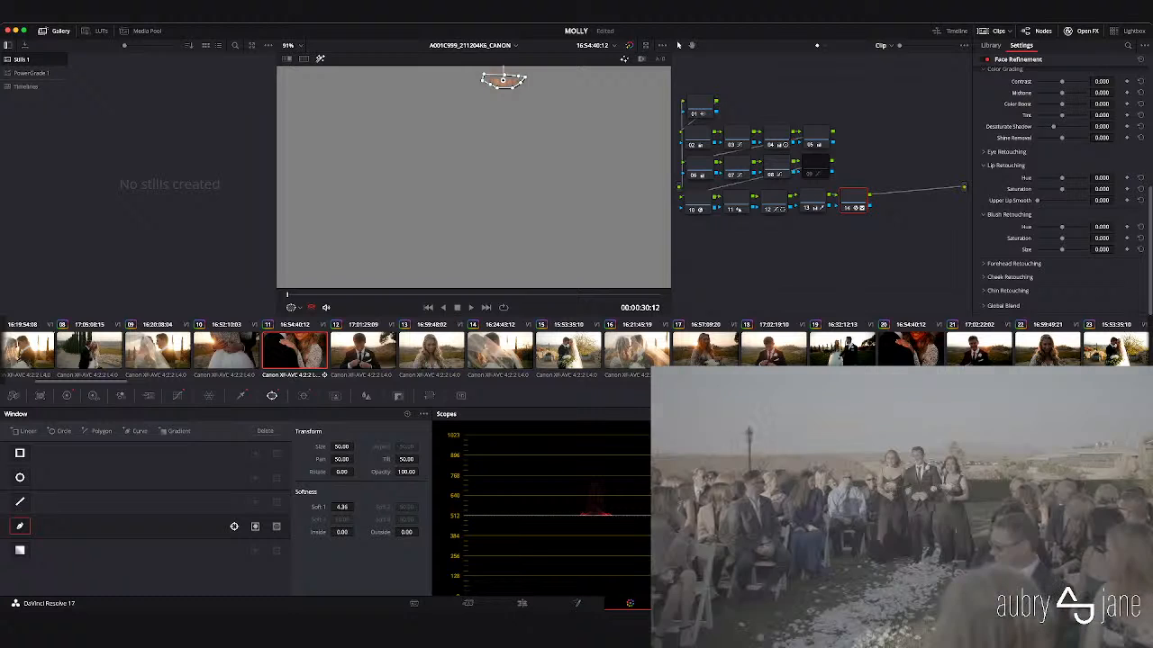
{"action": "left_click_drag", "start_coordinate": [342, 507], "coordinate": [324, 507]}
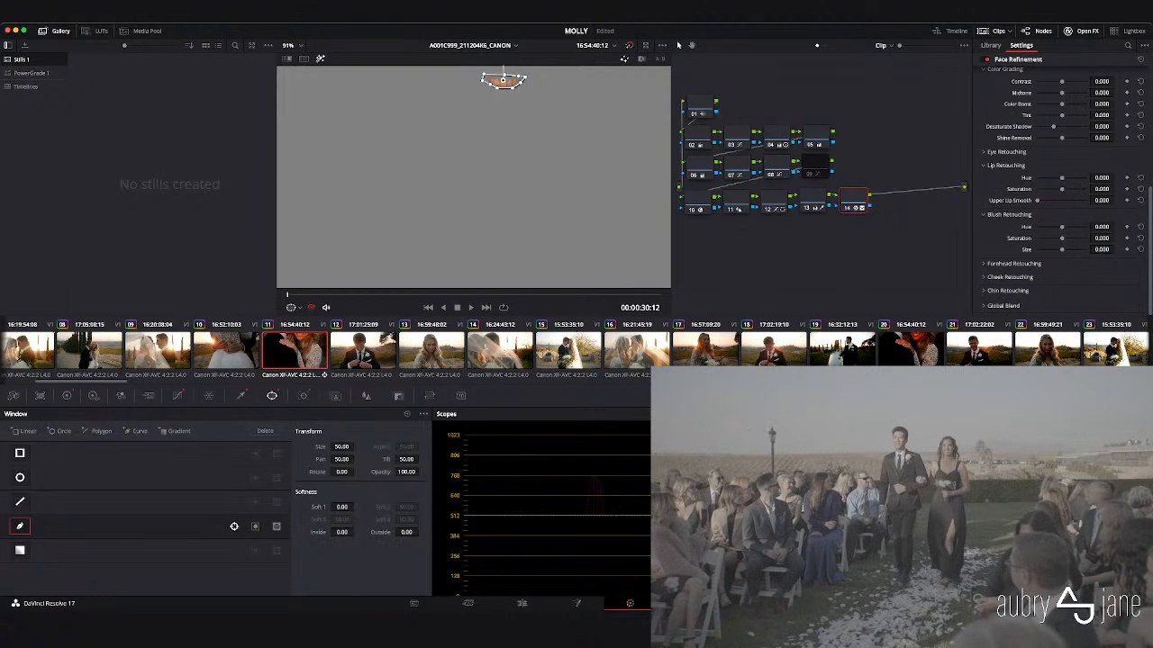
{"action": "left_click_drag", "start_coordinate": [342, 532], "coordinate": [416, 532]}
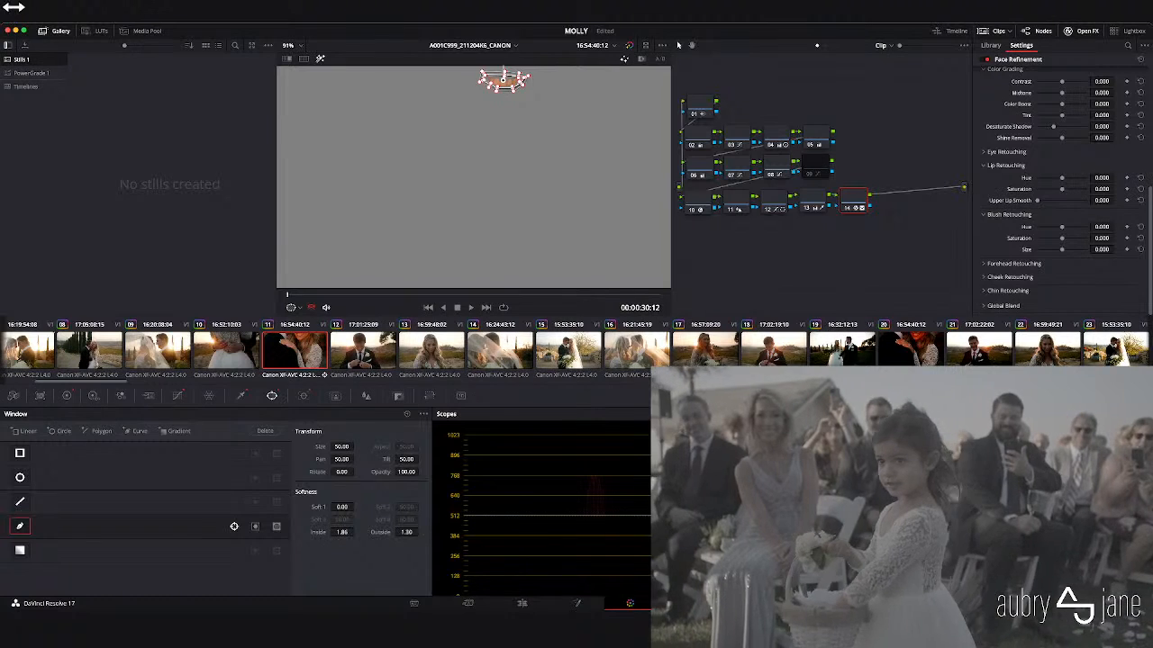
- Set the blur radius of node 14's qualifier to 20.2 and turn off the highlight view
{"action": "left_click", "coordinate": [240, 396]}
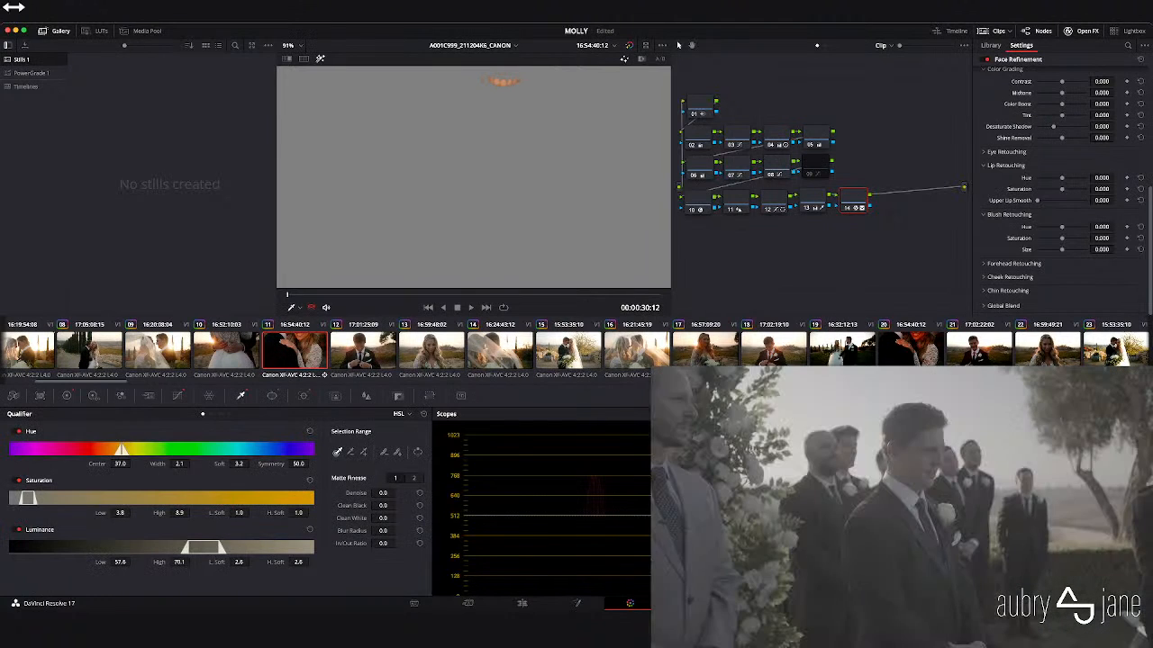
{"action": "left_click_drag", "start_coordinate": [384, 531], "coordinate": [452, 531]}
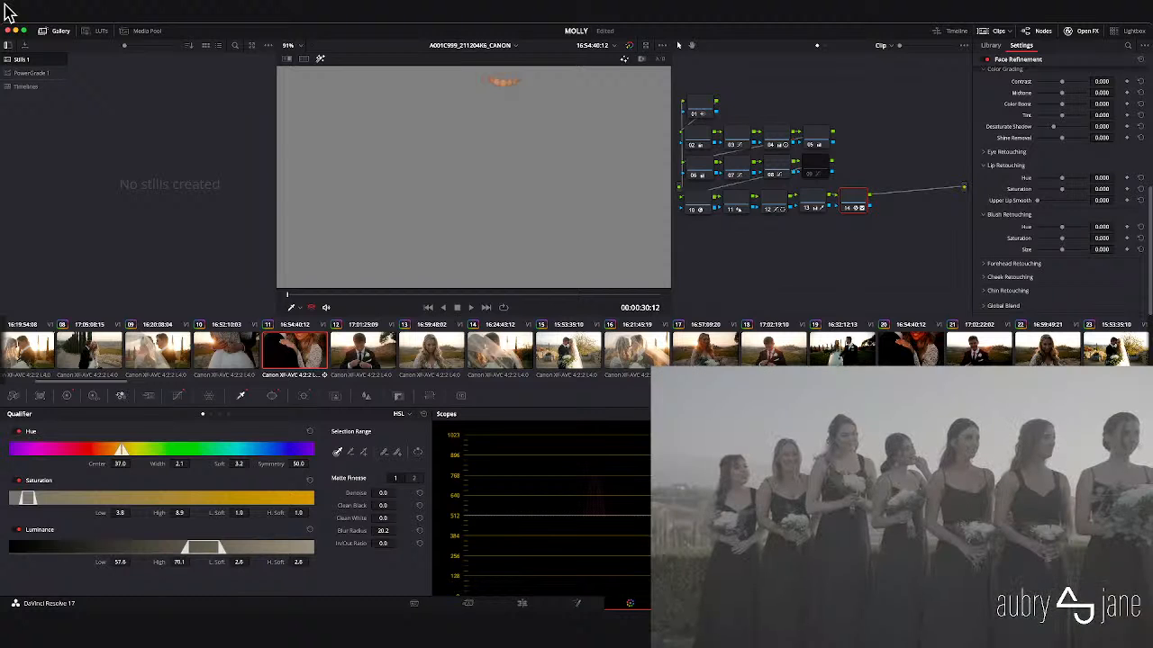
{"action": "key", "text": "shift+h"}
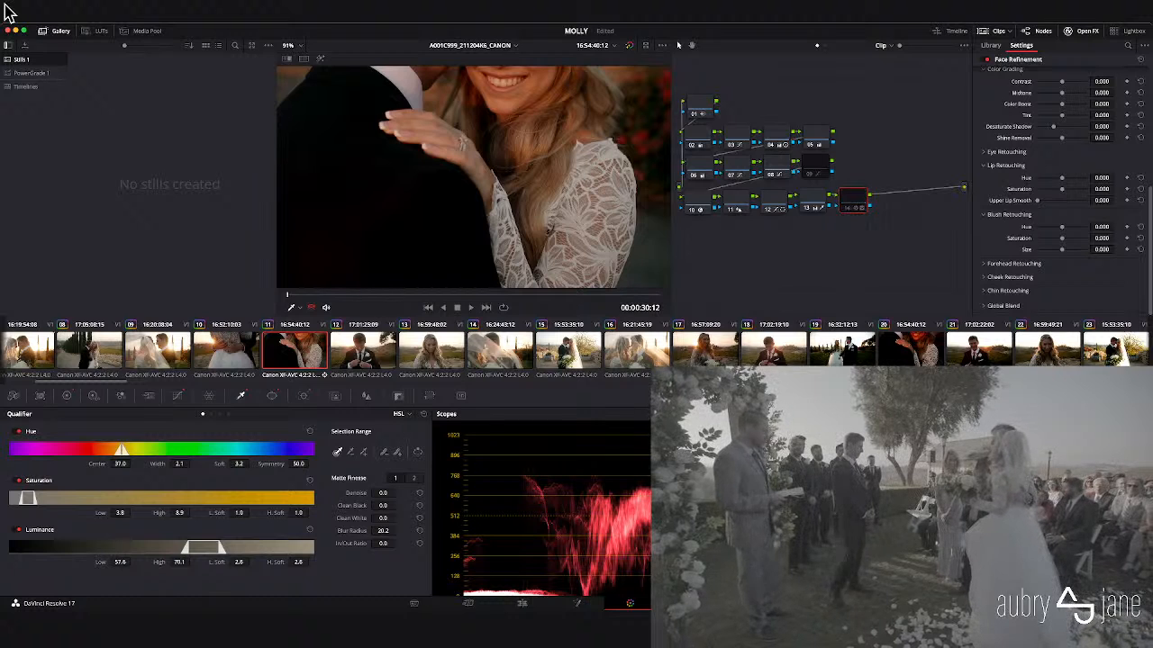
- Compare the bride's smile with node 14 disabled and enabled, and check the node's tracker and qualifier settings
{"action": "key", "text": "super+d"}
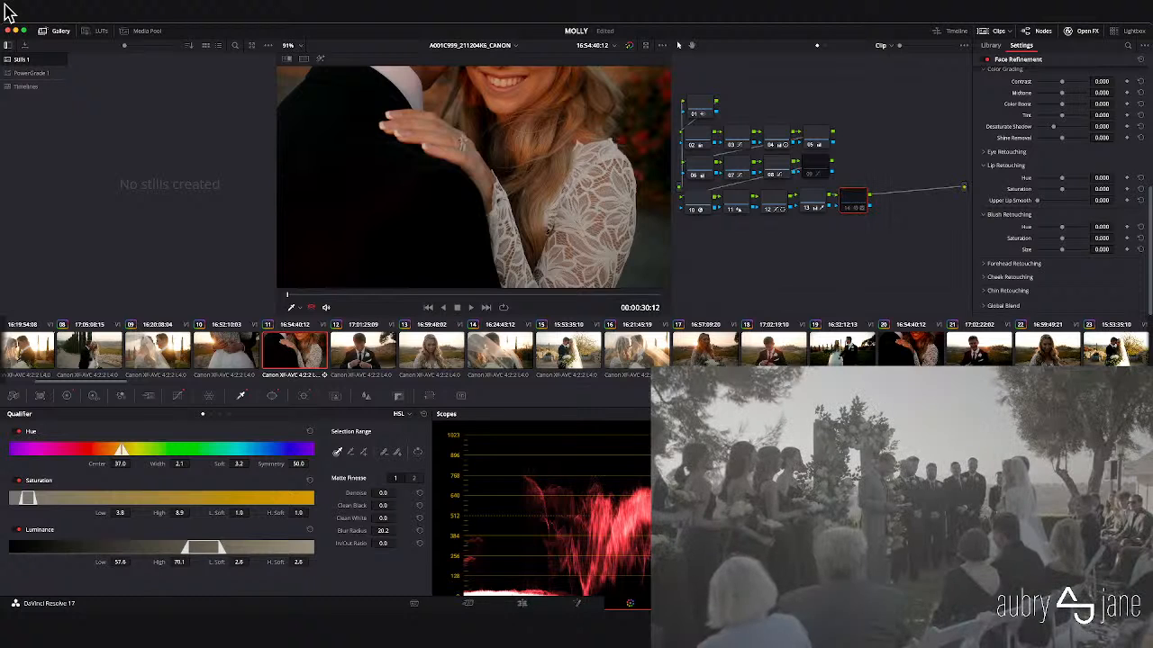
{"action": "key", "text": "super+d"}
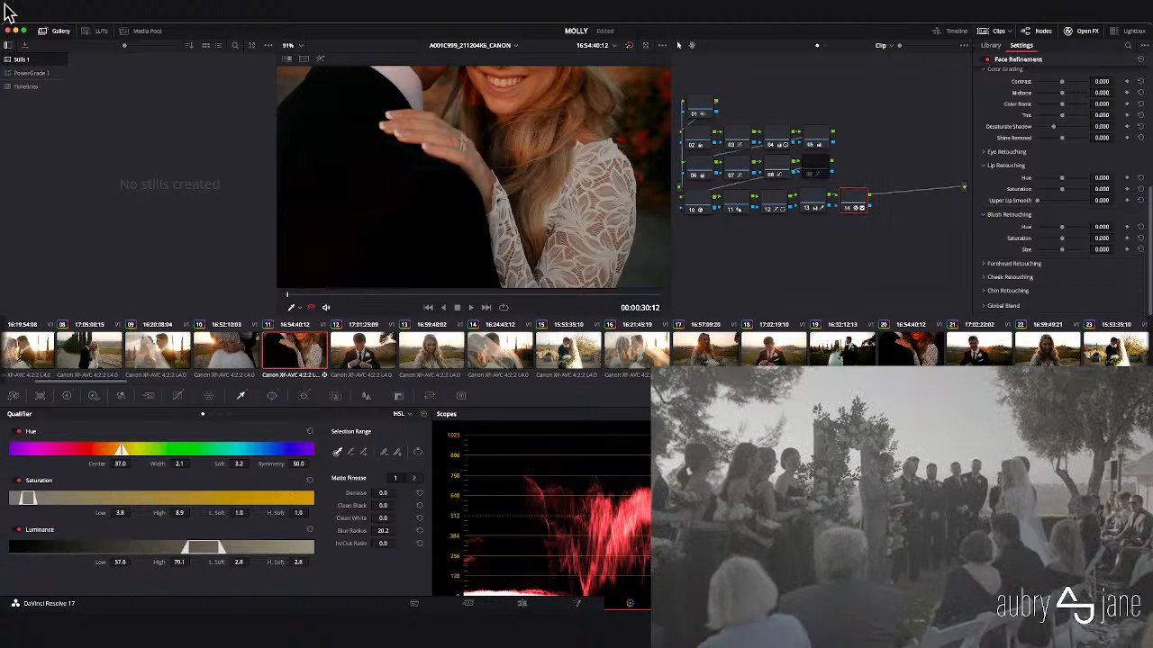
{"action": "key", "text": "super+d"}
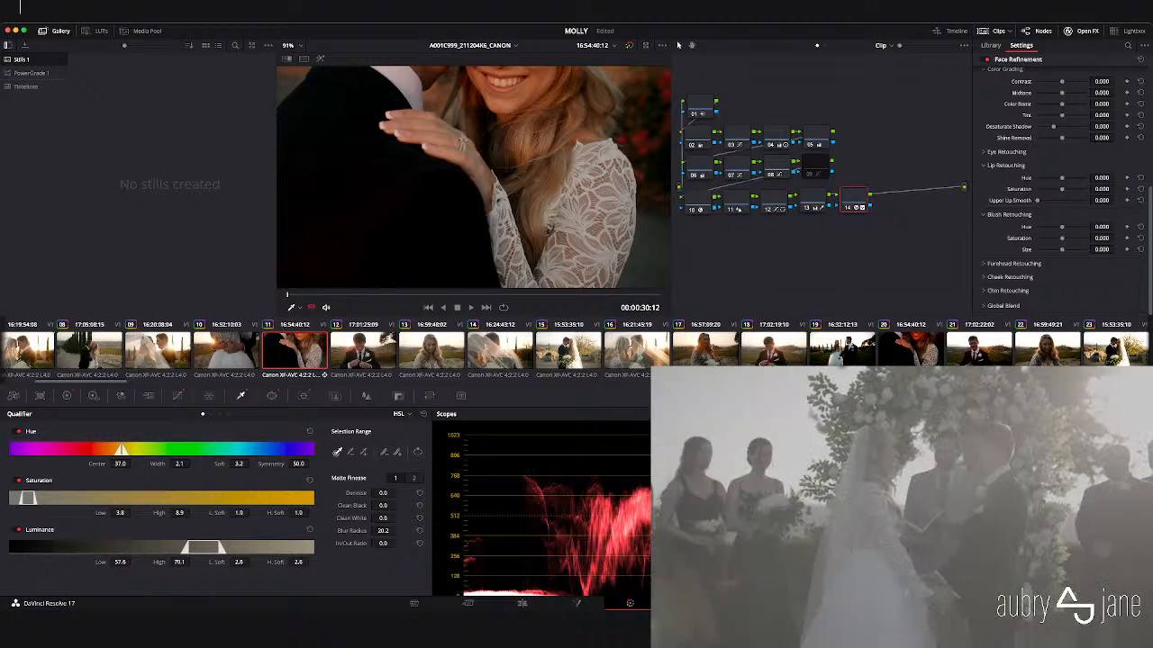
{"action": "key", "text": "alt+shift+t"}
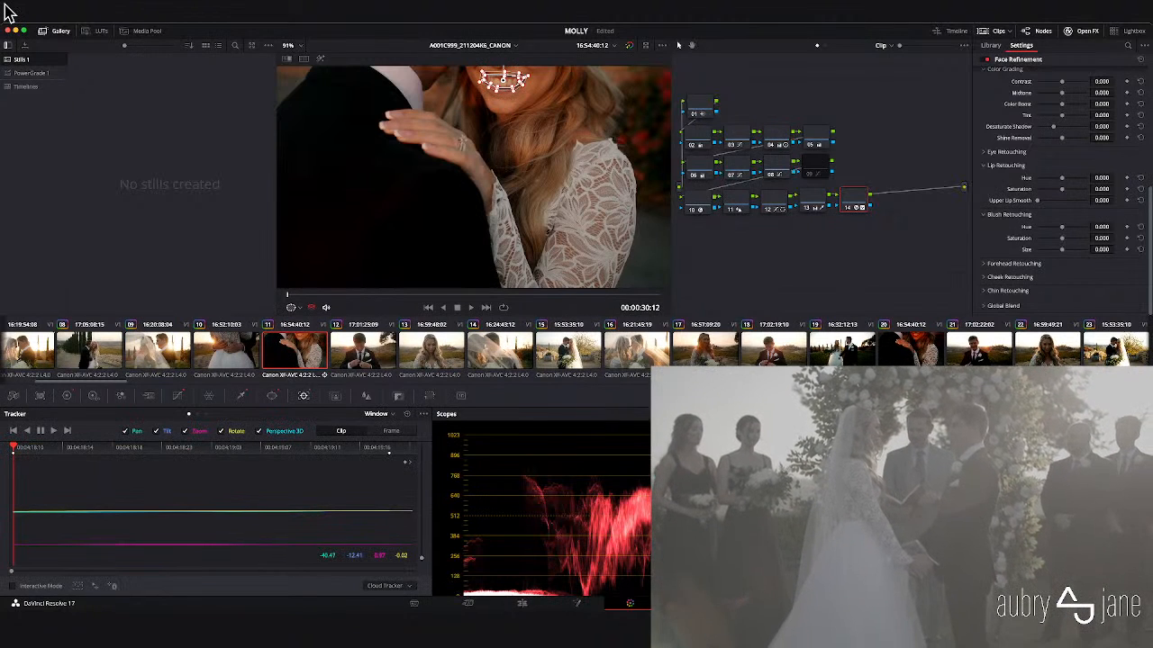
{"action": "key", "text": "alt+shift+q"}
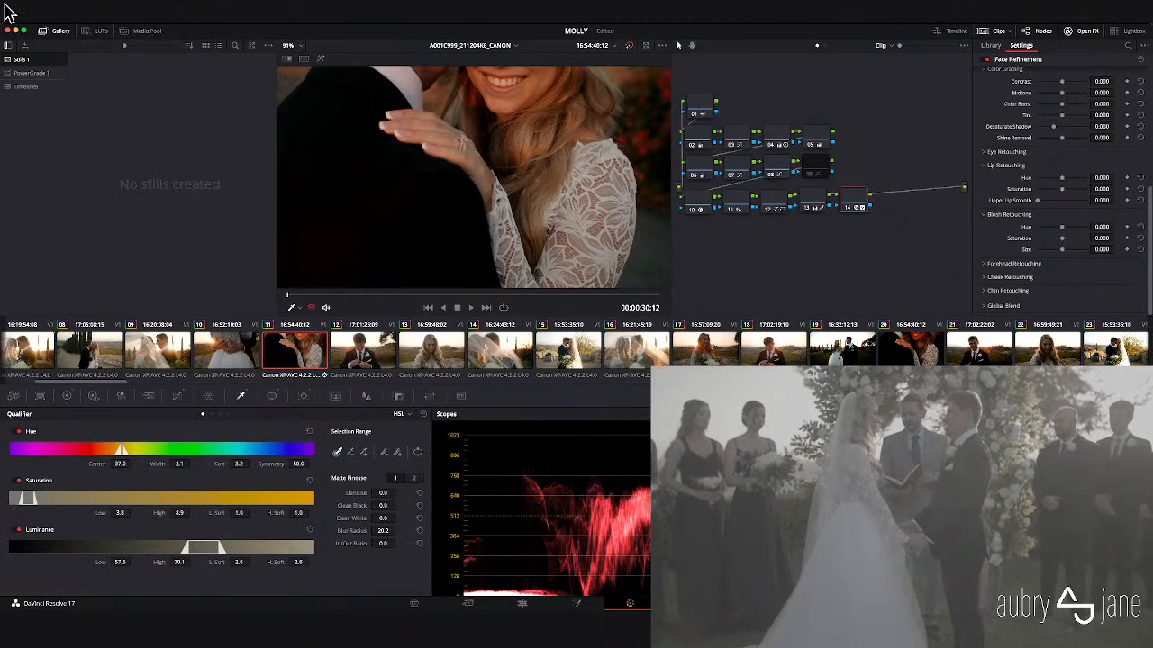
{"action": "key", "text": "super+d"}
{"action": "key", "text": "super+d"}
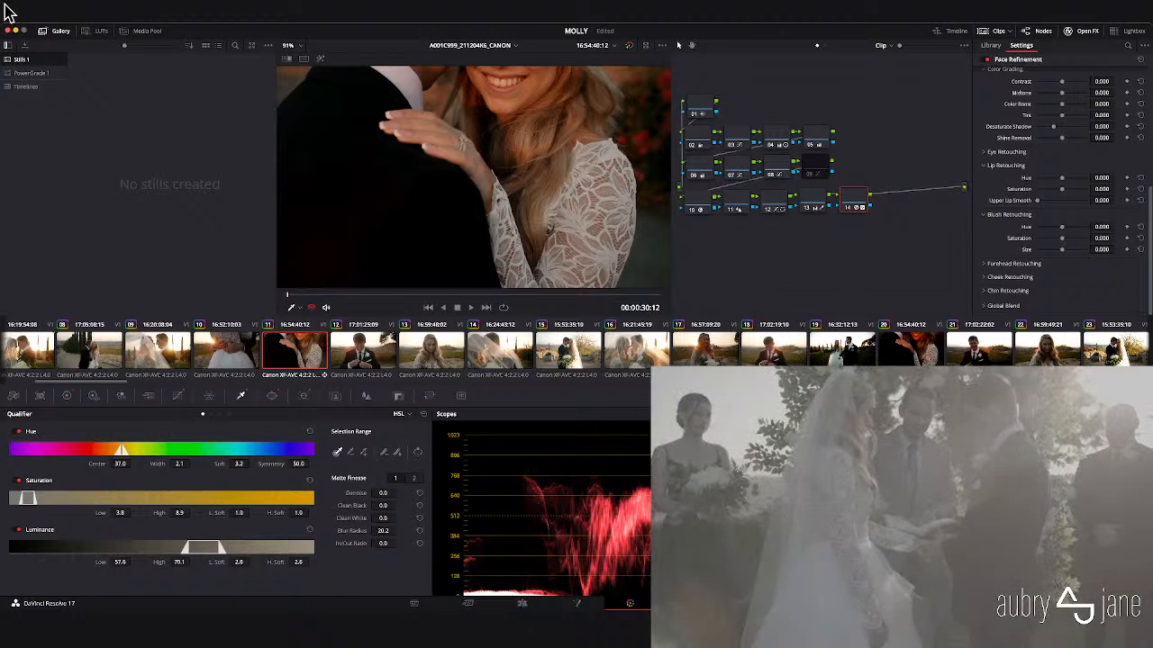
- Add a serial node after node 14 and expand the Chin Retouching settings of Face Refinement
{"action": "key", "text": "alt+s"}
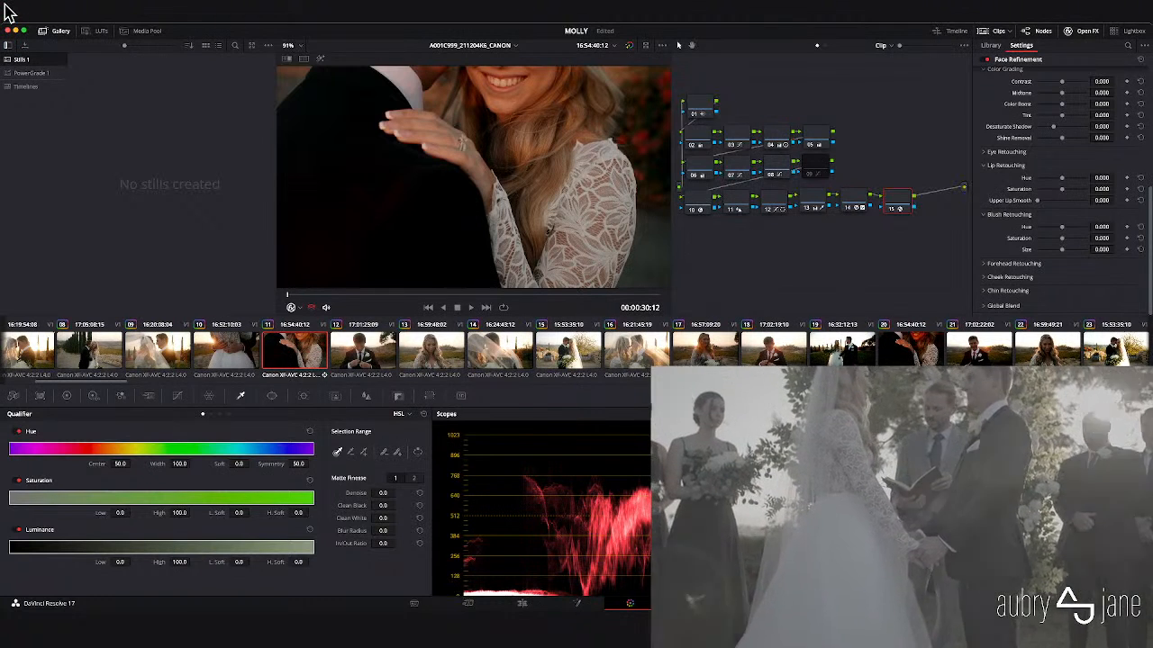
{"action": "left_click", "coordinate": [984, 291]}
{"action": "scroll", "coordinate": [1062, 270], "scroll_direction": "down", "scroll_amount": 2}
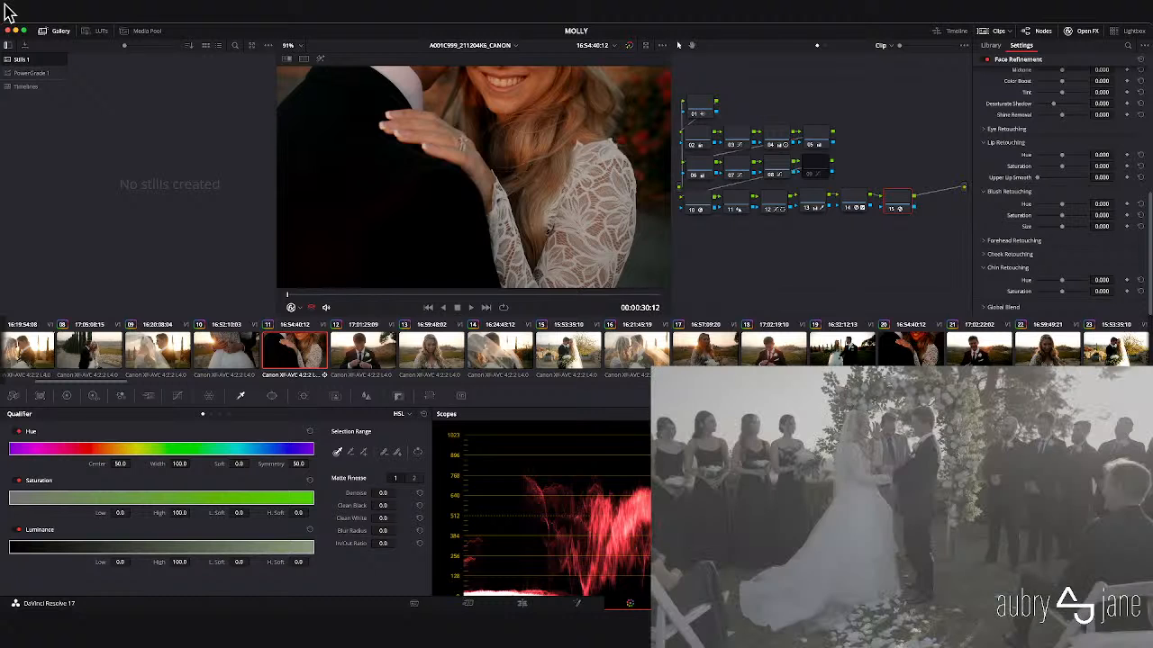
{"action": "scroll", "coordinate": [1081, 189], "scroll_direction": "up", "scroll_amount": 3}
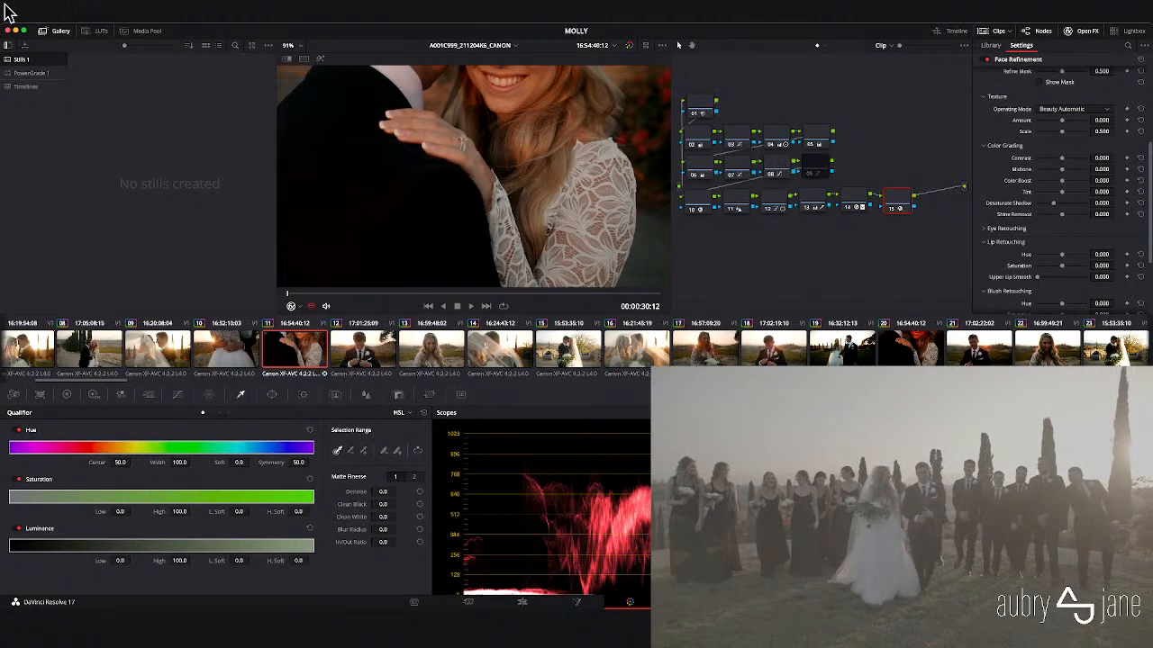
- On clip 12 of the groom, set node 02's lift to -0.15, gamma to 0.09 and gain to 1.14
{"action": "key", "text": "Down"}
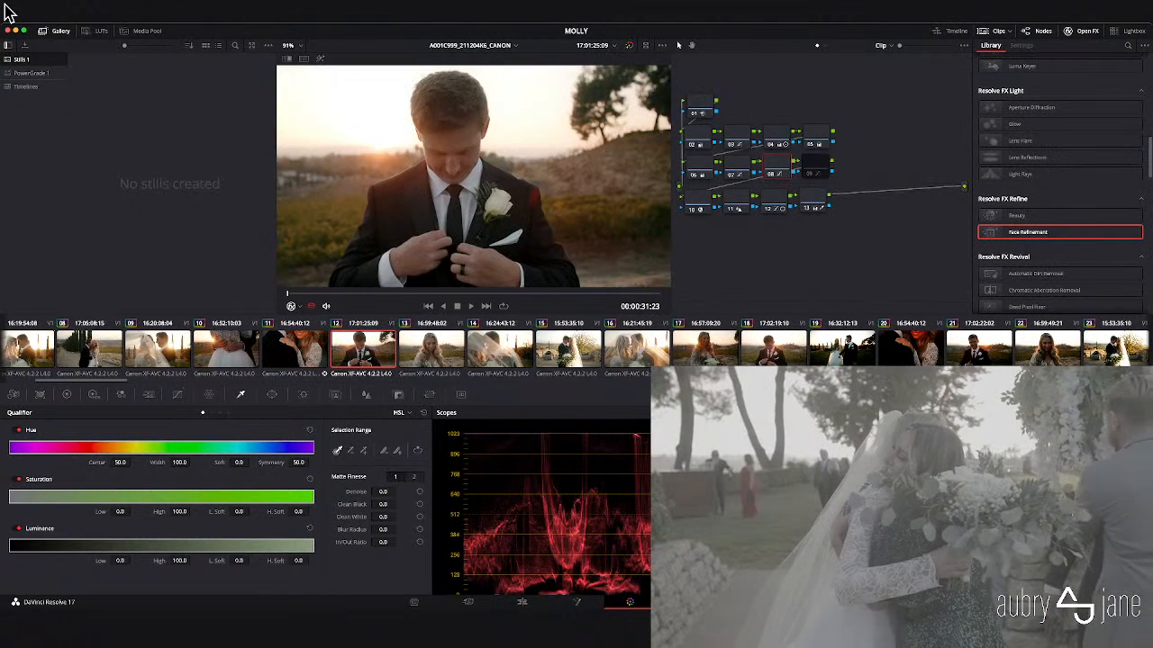
{"action": "key", "text": "space"}
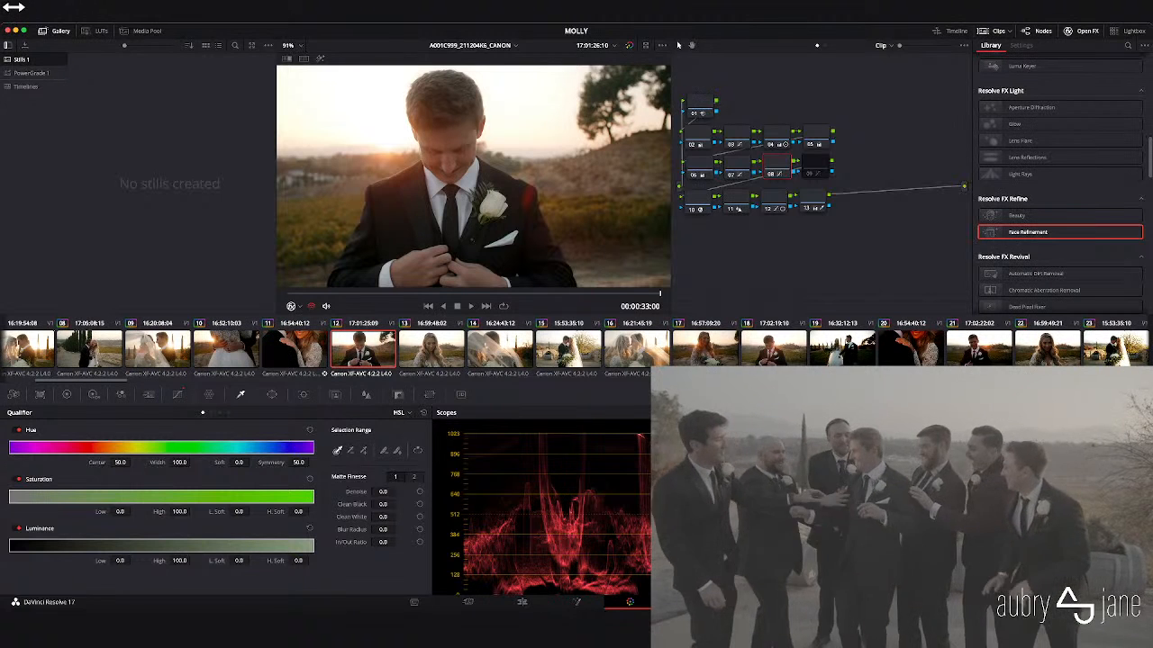
{"action": "left_click", "coordinate": [699, 136]}
{"action": "left_click", "coordinate": [67, 394]}
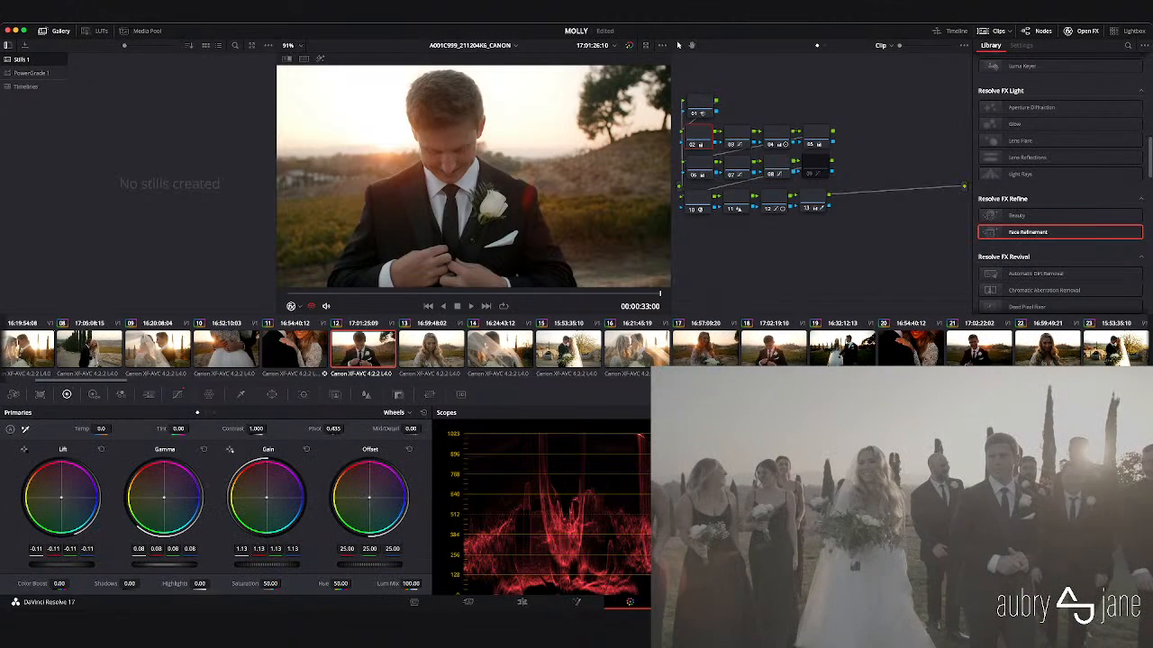
{"action": "left_click_drag", "start_coordinate": [61, 565], "coordinate": [55, 564]}
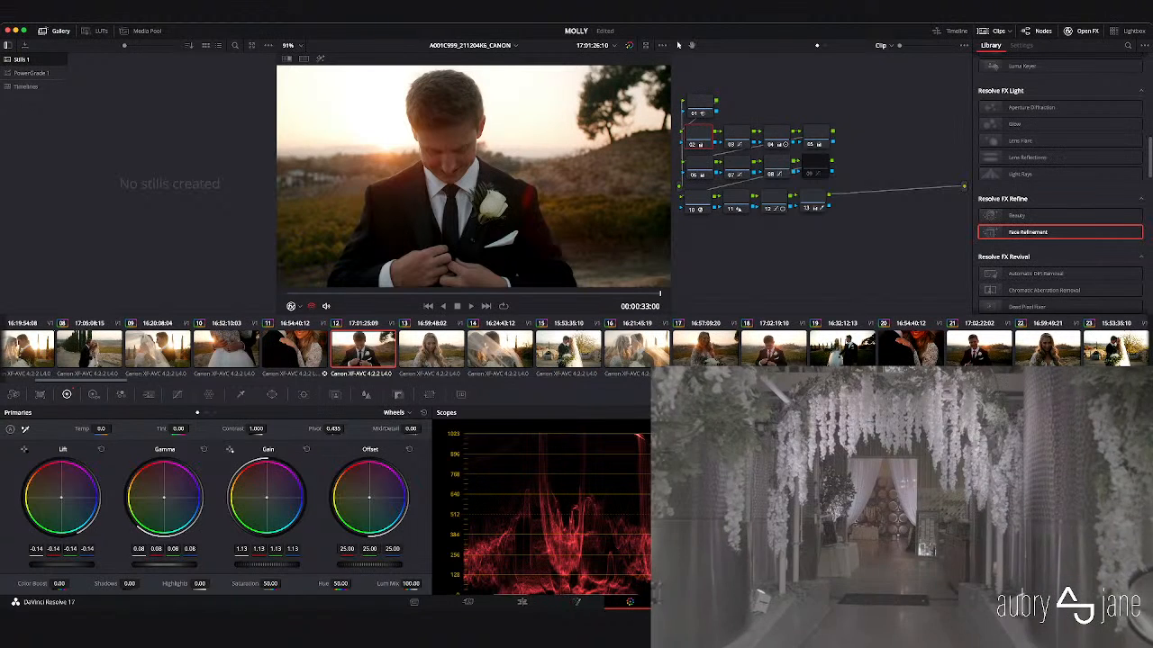
{"action": "left_click_drag", "start_coordinate": [54, 565], "coordinate": [52, 565]}
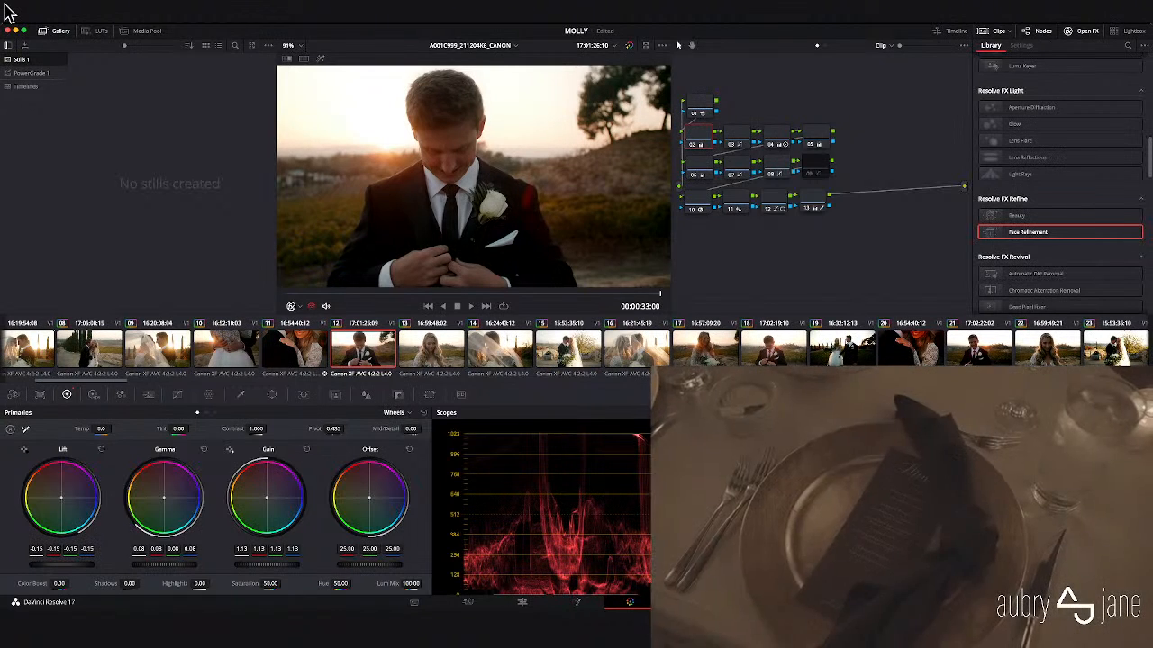
{"action": "left_click_drag", "start_coordinate": [164, 565], "coordinate": [166, 565]}
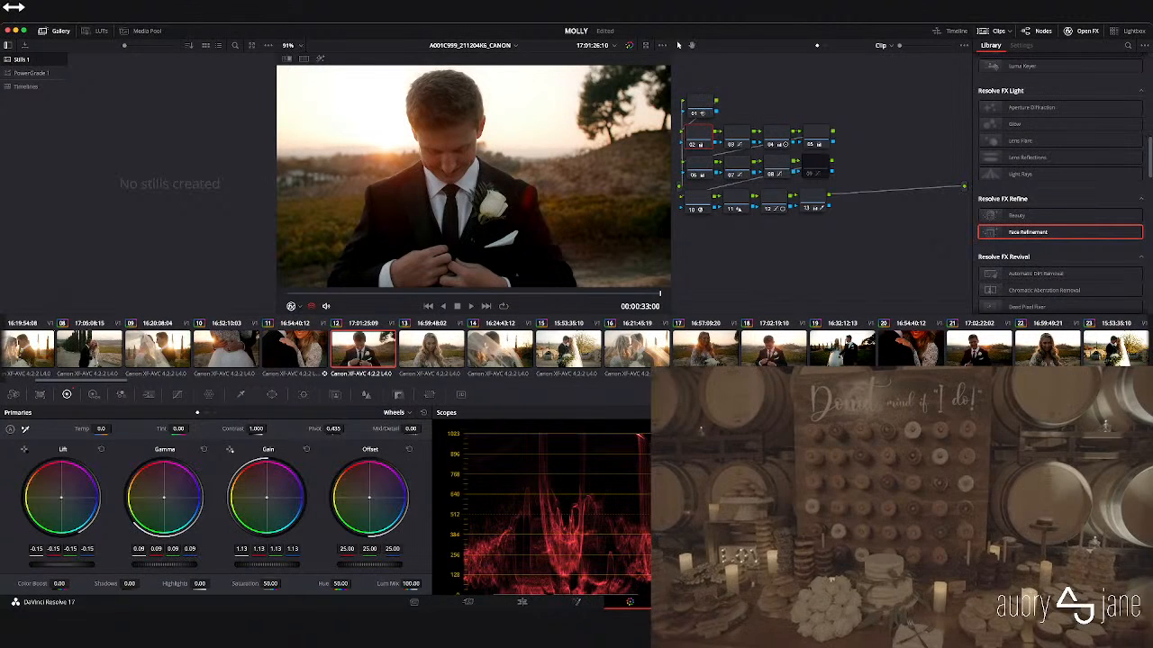
{"action": "left_click_drag", "start_coordinate": [266, 564], "coordinate": [269, 565]}
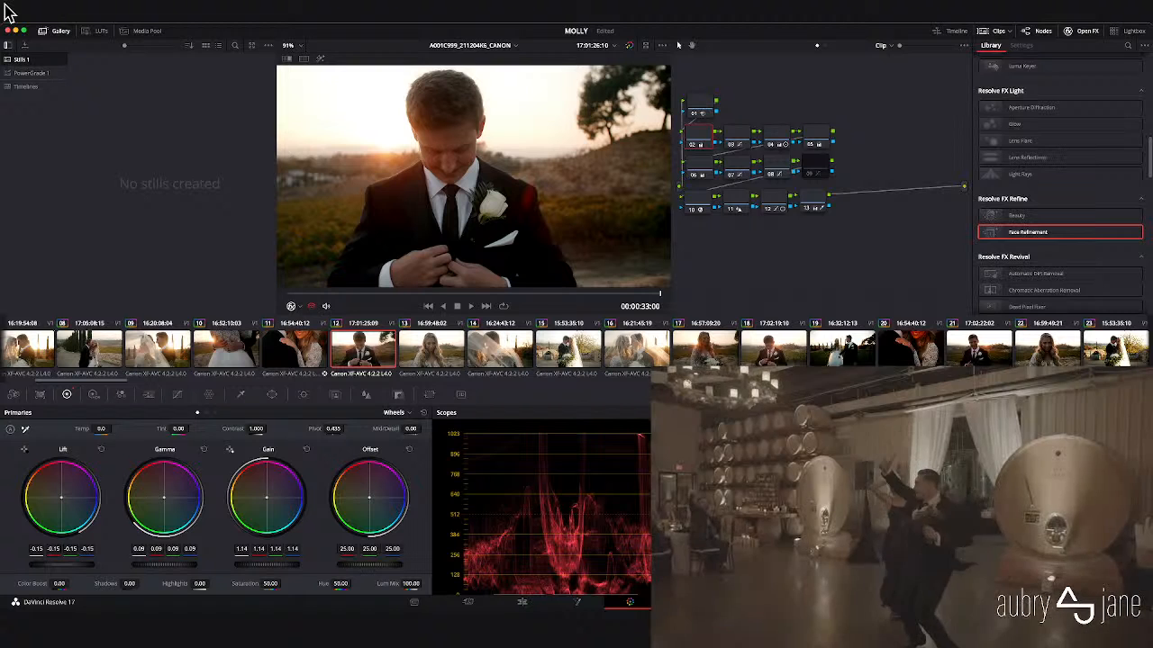
- Review the groom clip by playing it backward and forward and comparing it with and without the grade
{"action": "key", "text": "j"}
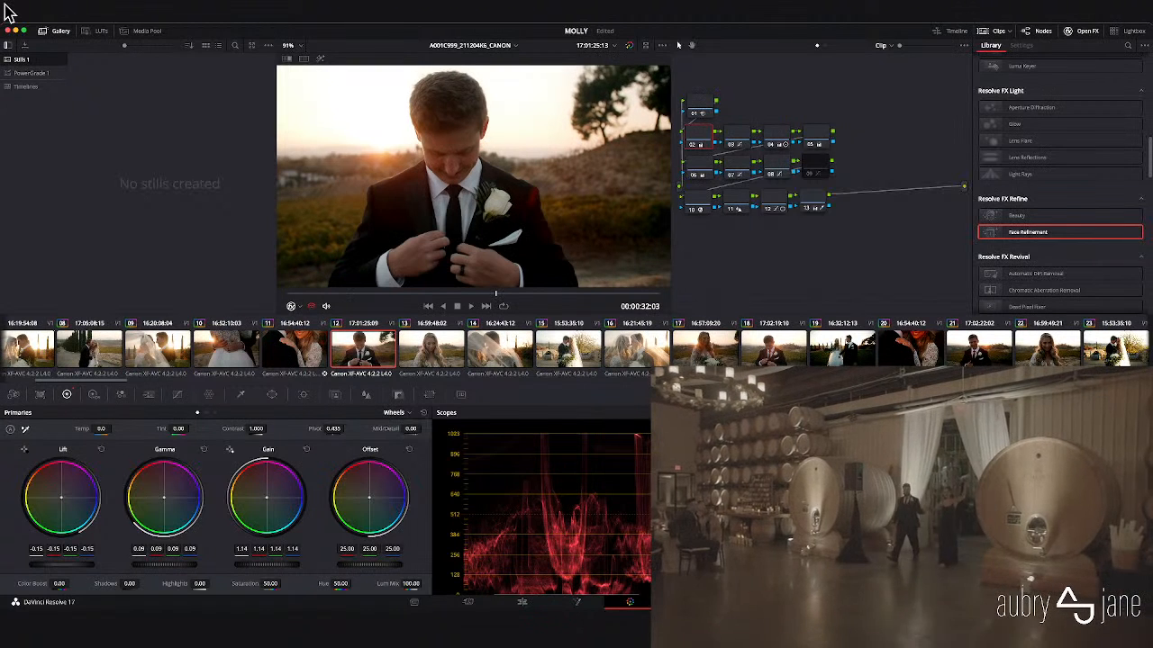
{"action": "key", "text": "l"}
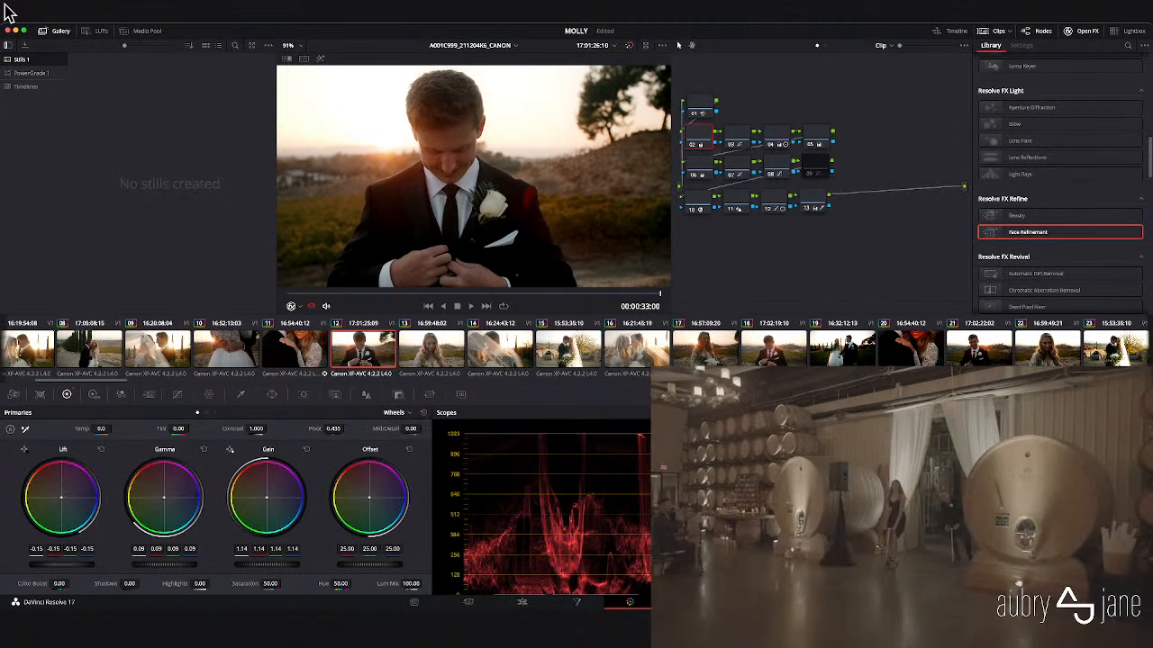
{"action": "key", "text": "shift+d"}
{"action": "key", "text": "shift+d"}
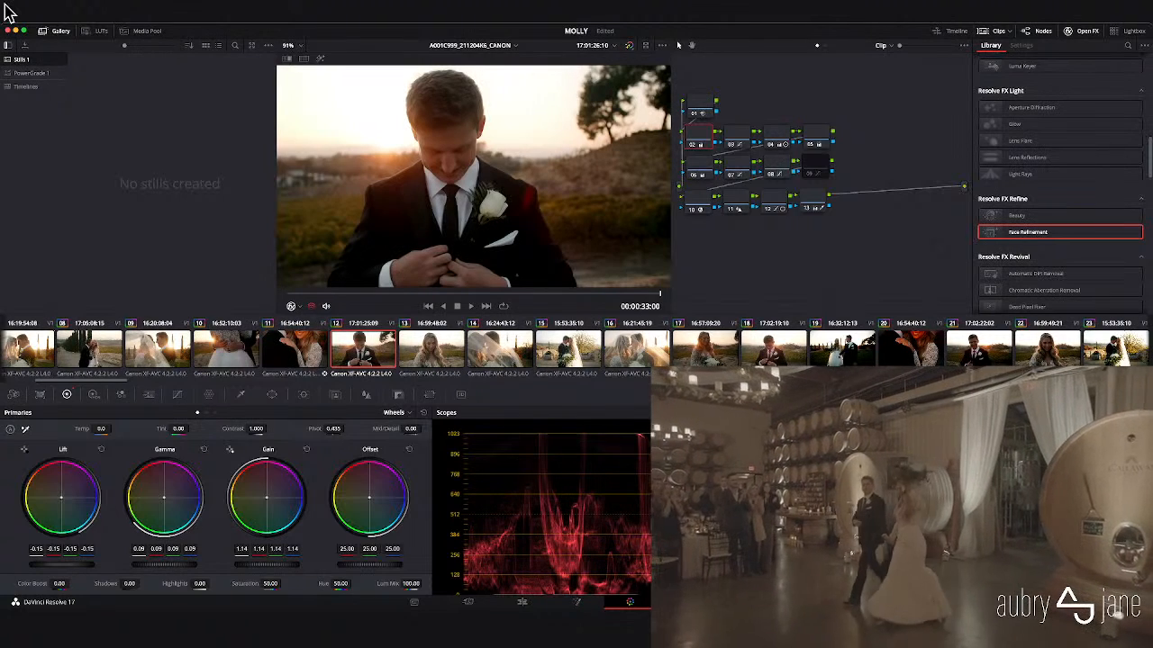
- On clip 13 of the bride, set node 02's lift to -0.17, gamma to 0.15 and contrast to 1.050
{"action": "key", "text": "Down"}
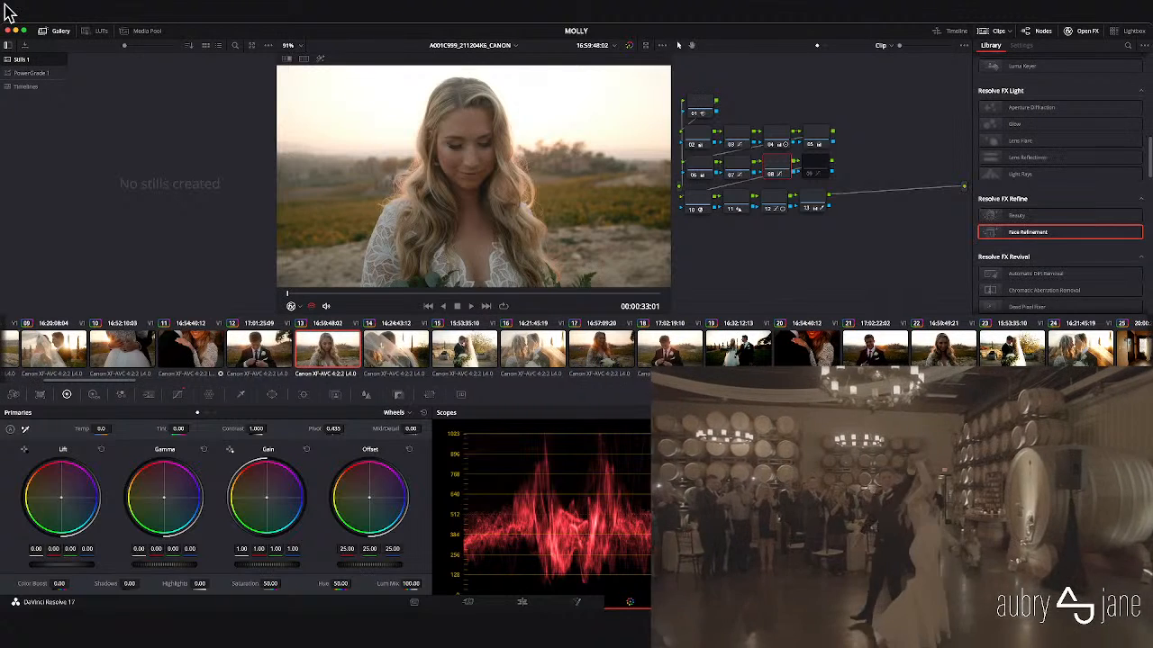
{"action": "left_click", "coordinate": [697, 137]}
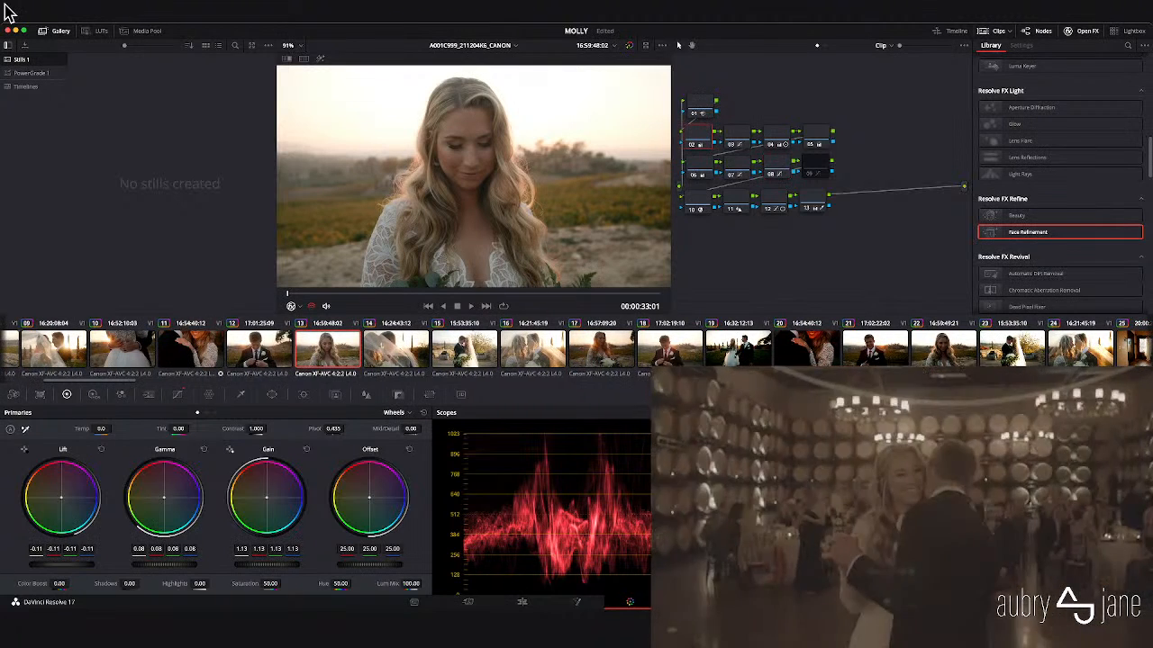
{"action": "left_click_drag", "start_coordinate": [61, 565], "coordinate": [53, 564]}
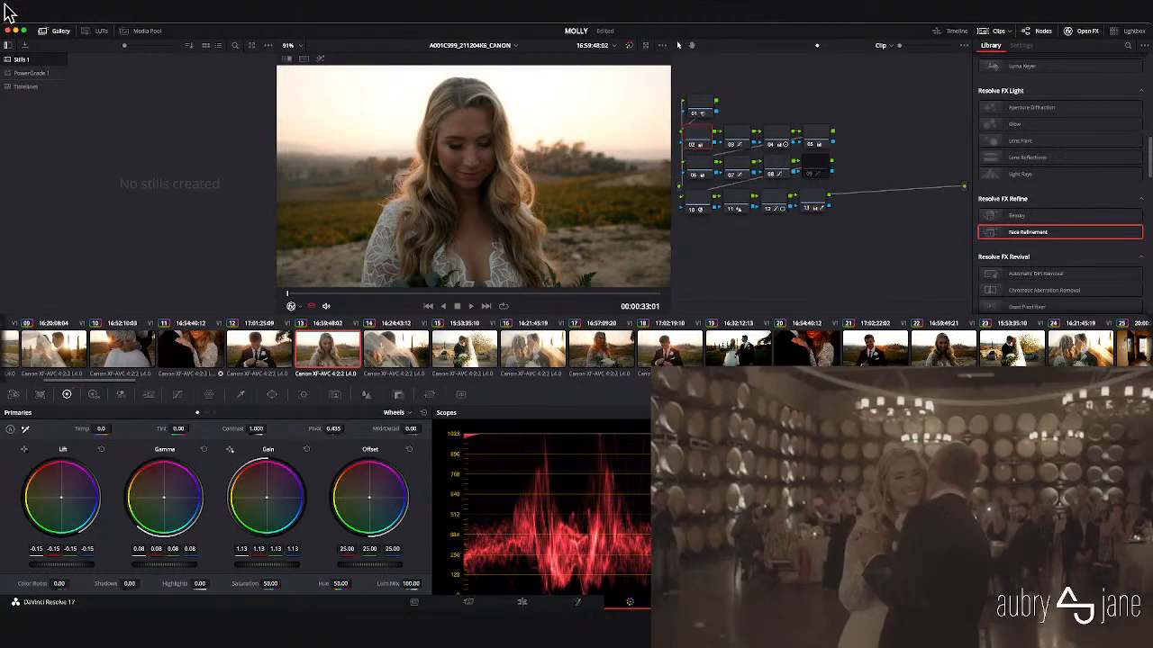
{"action": "left_click_drag", "start_coordinate": [164, 565], "coordinate": [169, 565]}
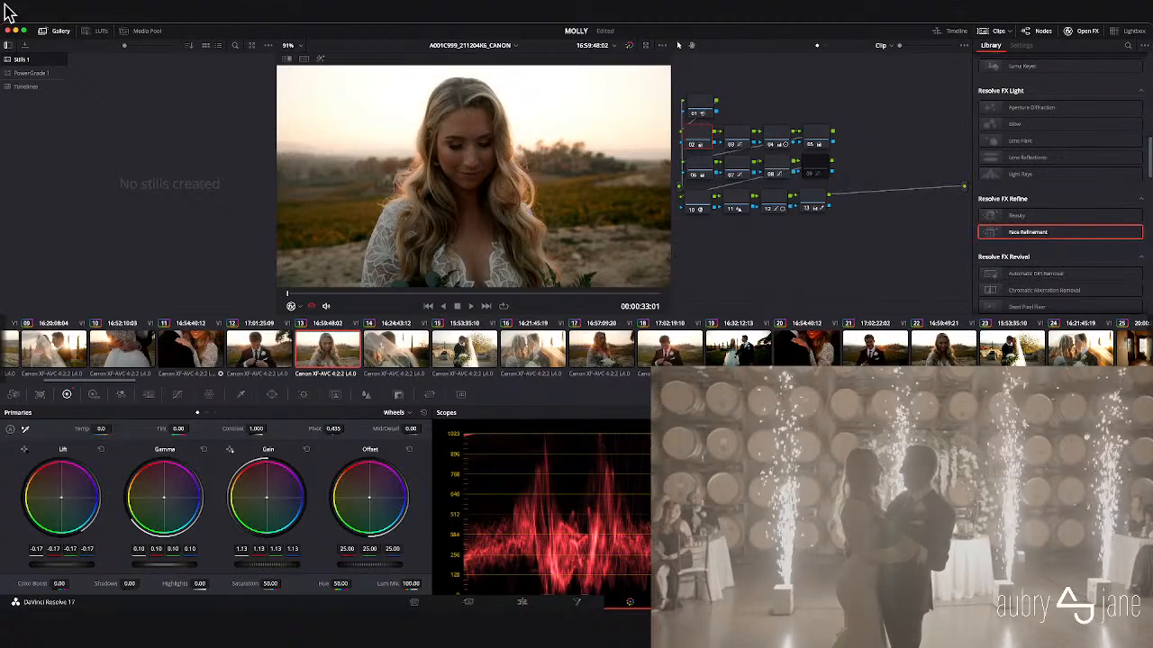
{"action": "left_click_drag", "start_coordinate": [164, 565], "coordinate": [175, 564]}
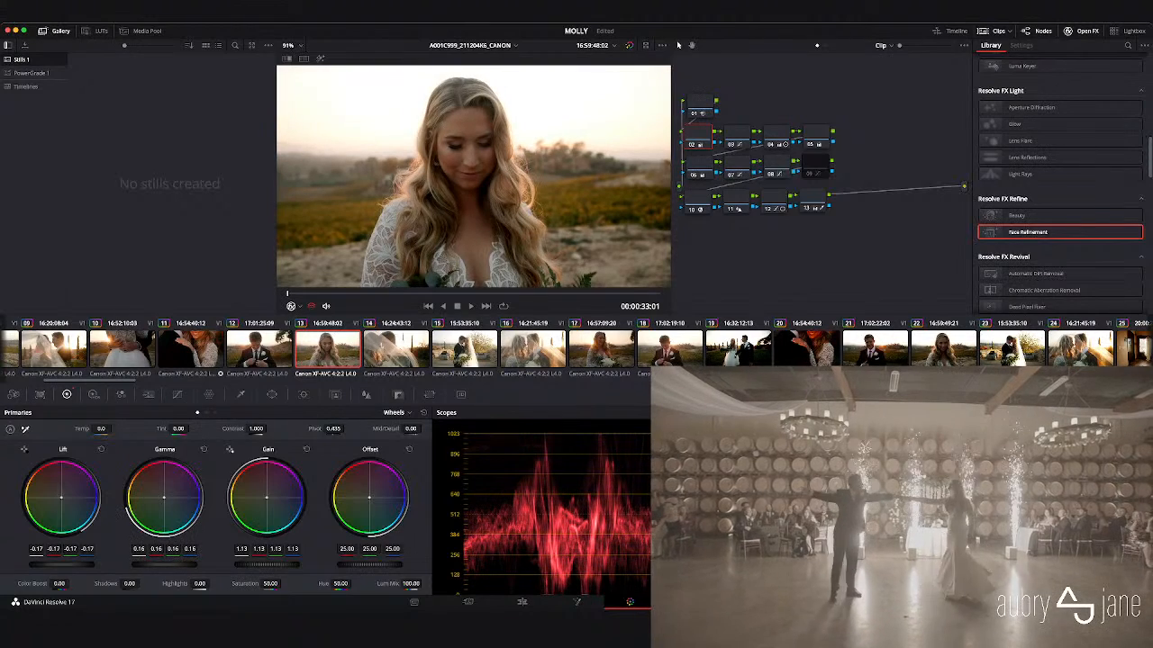
{"action": "left_click_drag", "start_coordinate": [61, 565], "coordinate": [63, 565]}
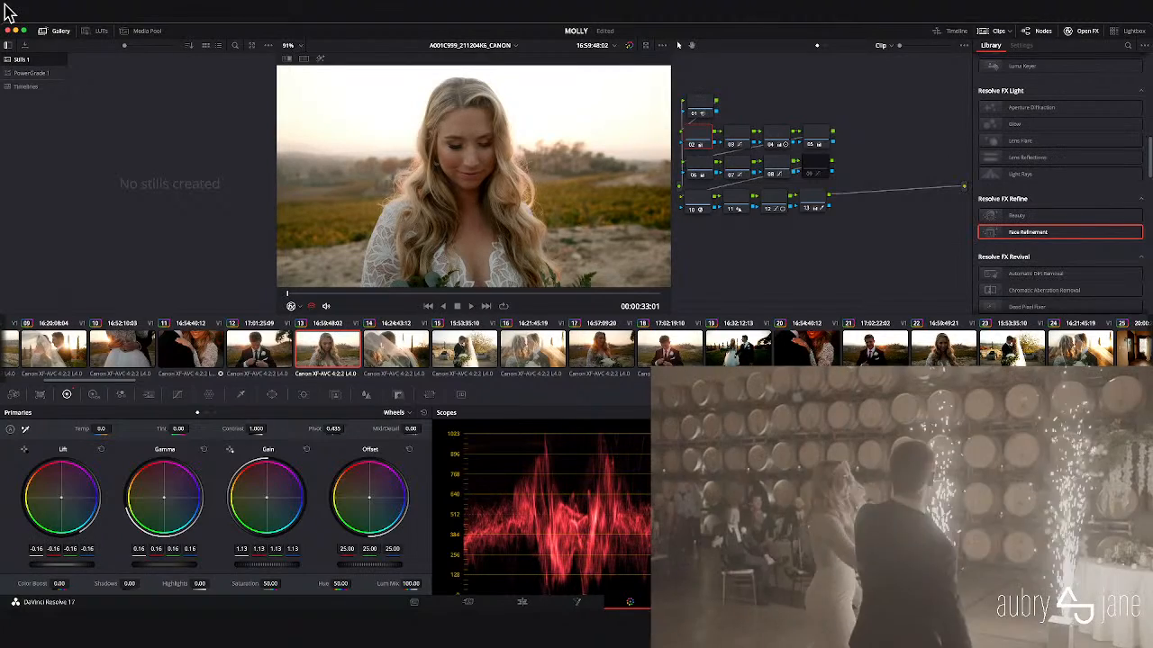
{"action": "left_click_drag", "start_coordinate": [164, 564], "coordinate": [161, 565]}
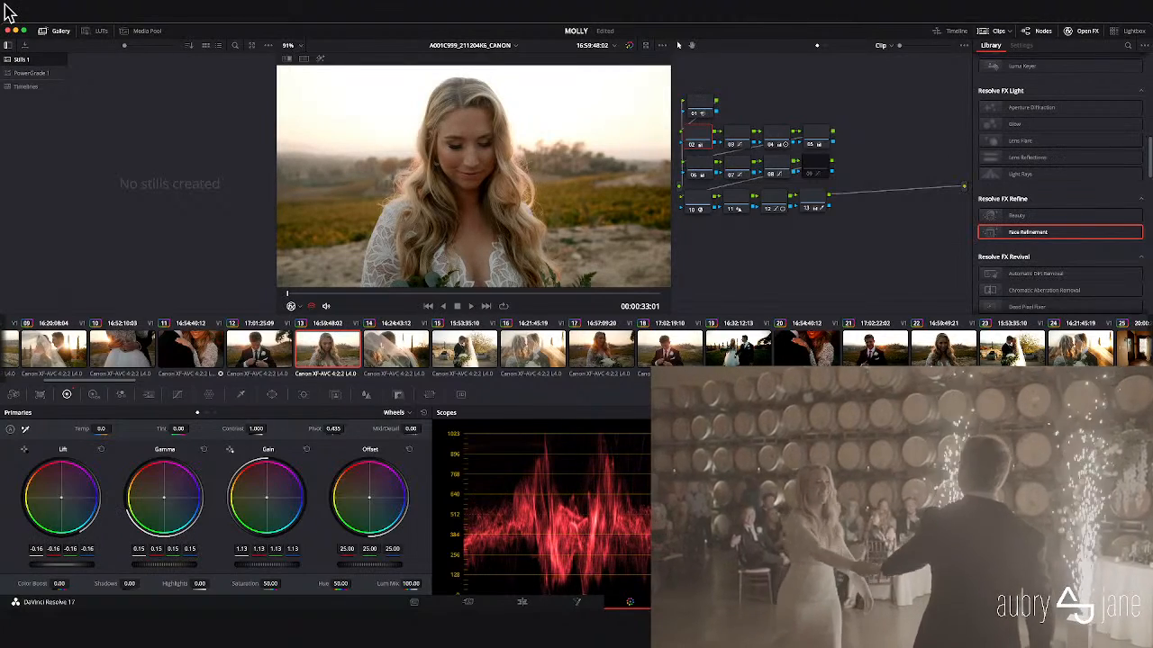
{"action": "left_click_drag", "start_coordinate": [63, 564], "coordinate": [62, 565]}
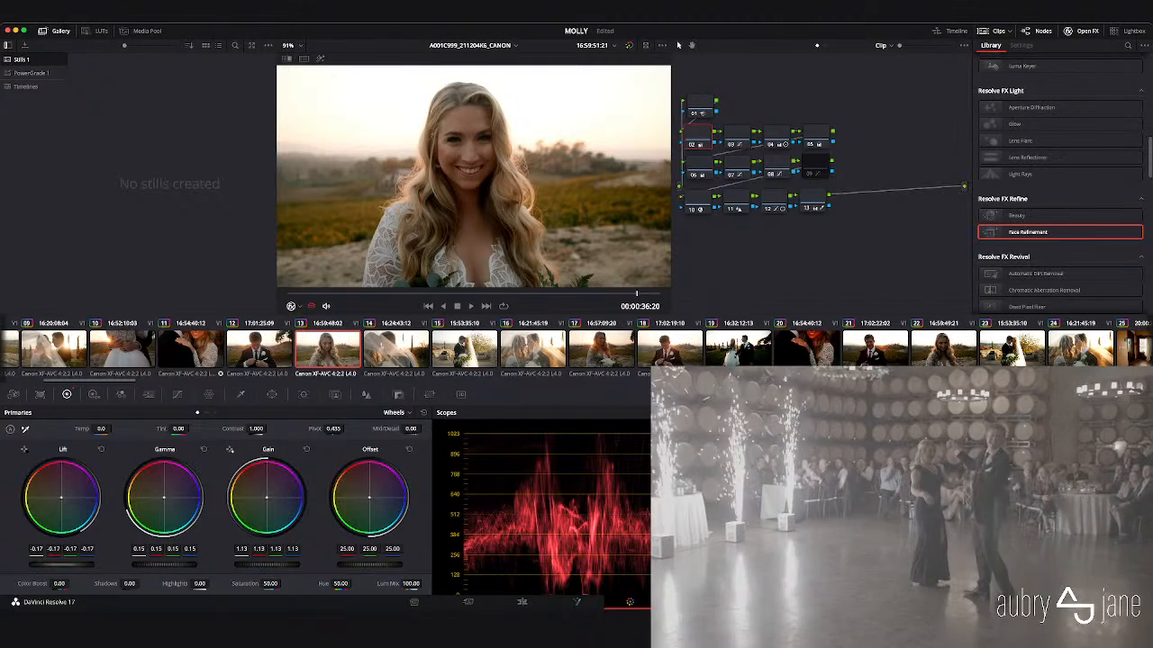
{"action": "left_click_drag", "start_coordinate": [61, 565], "coordinate": [57, 565]}
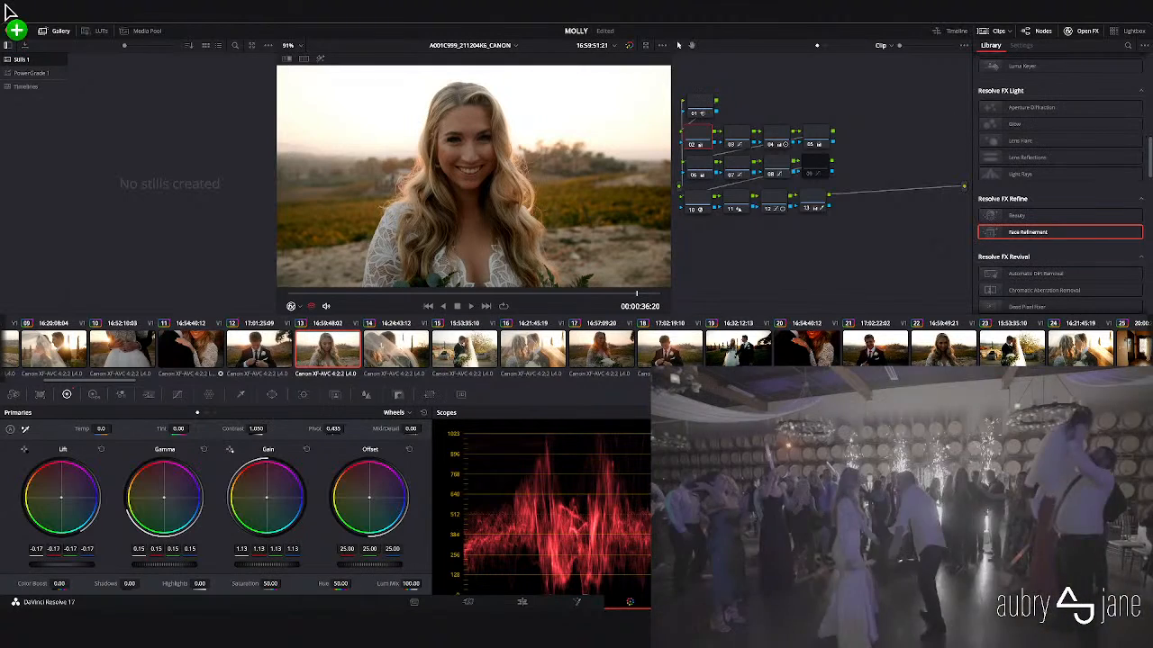
- Add a serial node after node 13 and shape a tall circular window around the bride with aspect 29.50 and softness 11.93
{"action": "key", "text": "alt+k"}
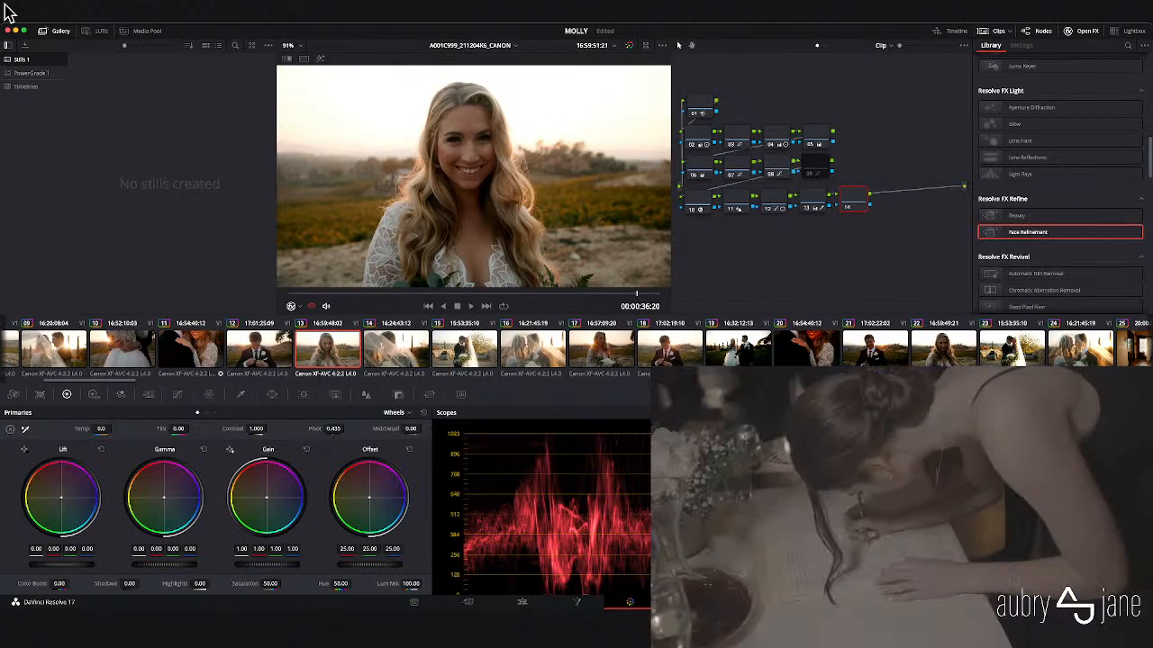
{"action": "left_click", "coordinate": [272, 394]}
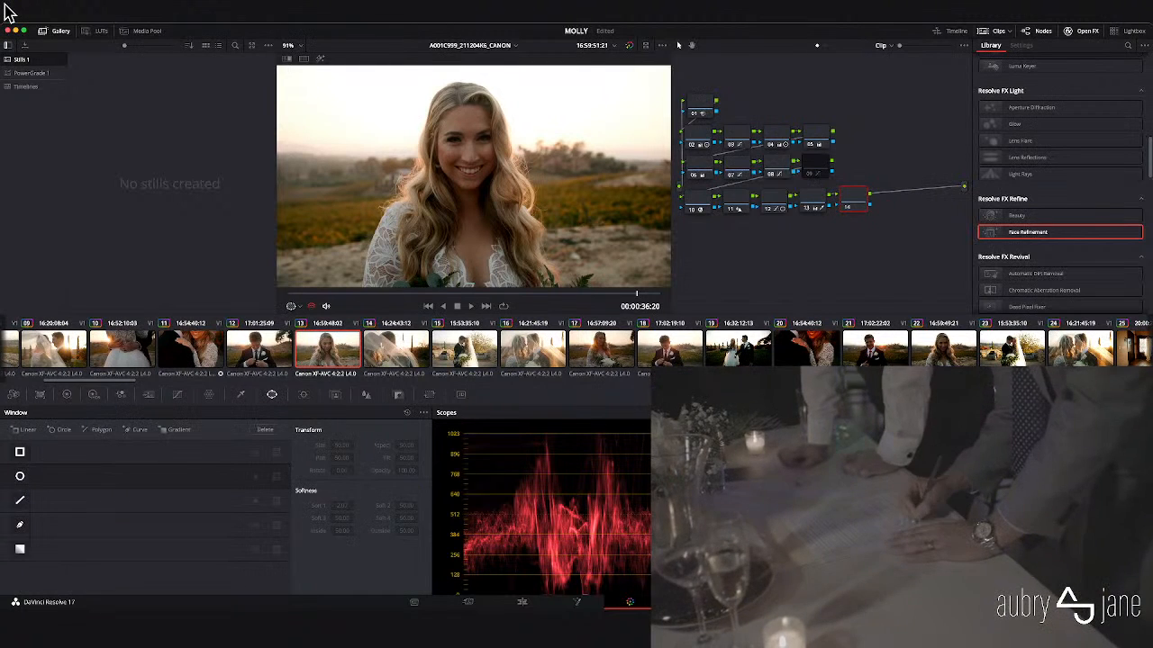
{"action": "left_click", "coordinate": [20, 476]}
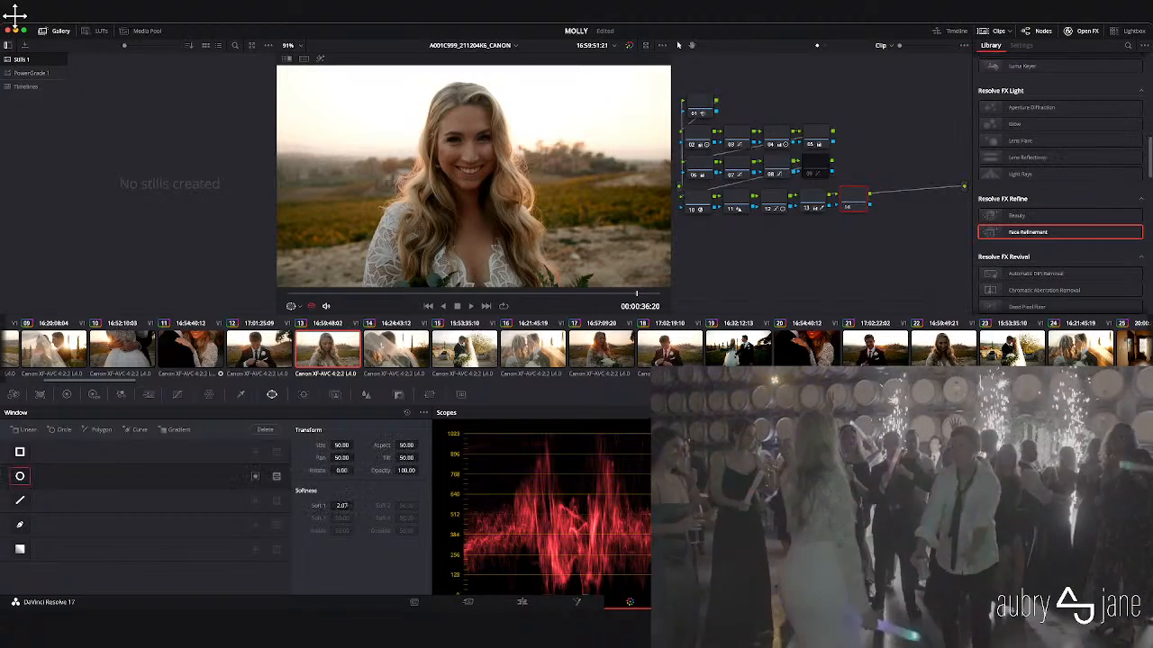
{"action": "left_click_drag", "start_coordinate": [473, 117], "coordinate": [474, 77]}
{"action": "left_click_drag", "start_coordinate": [473, 176], "coordinate": [548, 193]}
{"action": "left_click_drag", "start_coordinate": [461, 194], "coordinate": [461, 196]}
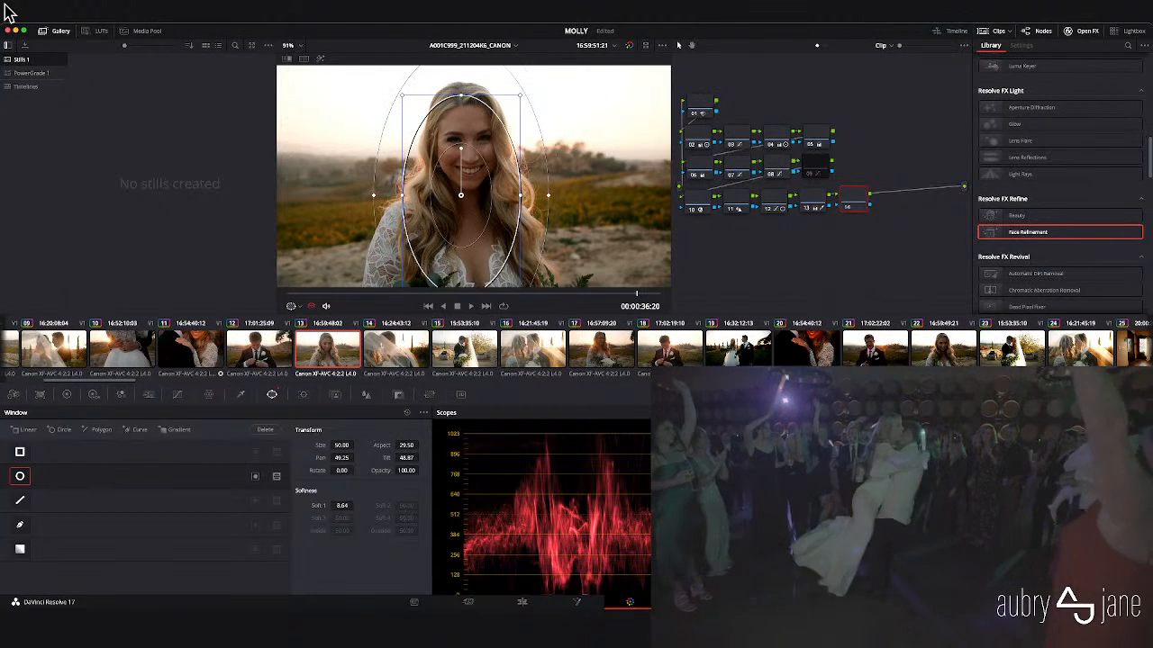
{"action": "left_click_drag", "start_coordinate": [548, 193], "coordinate": [558, 194]}
- Track the circular window backward to the start of the bride clip
{"action": "left_click", "coordinate": [302, 395]}
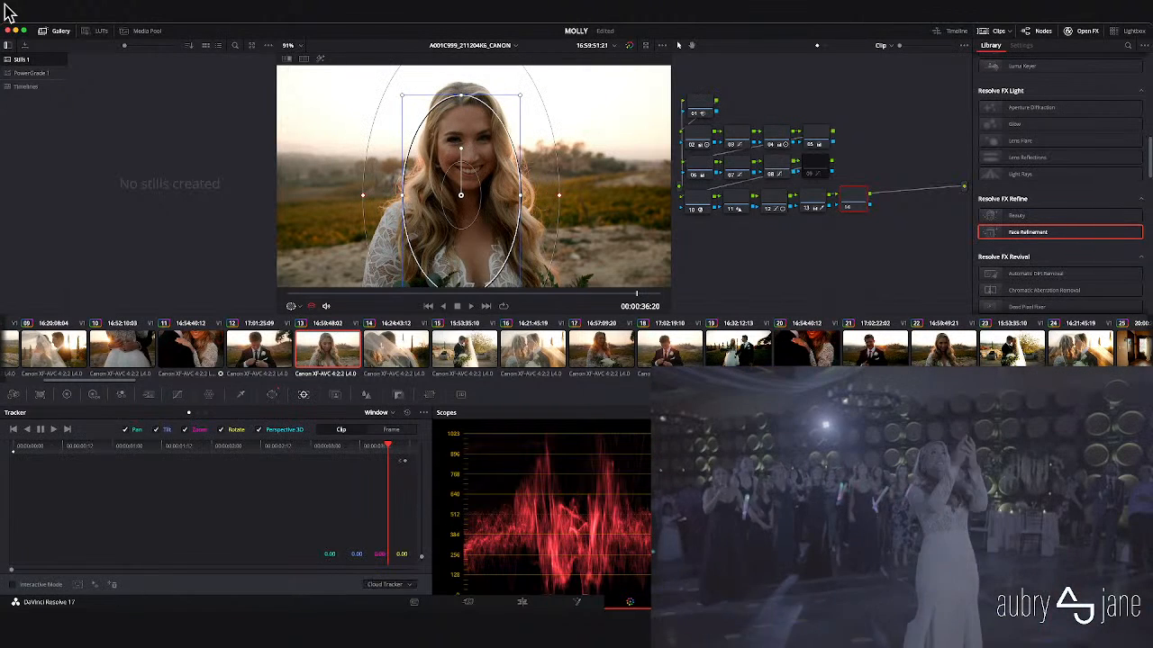
{"action": "left_click", "coordinate": [27, 429]}
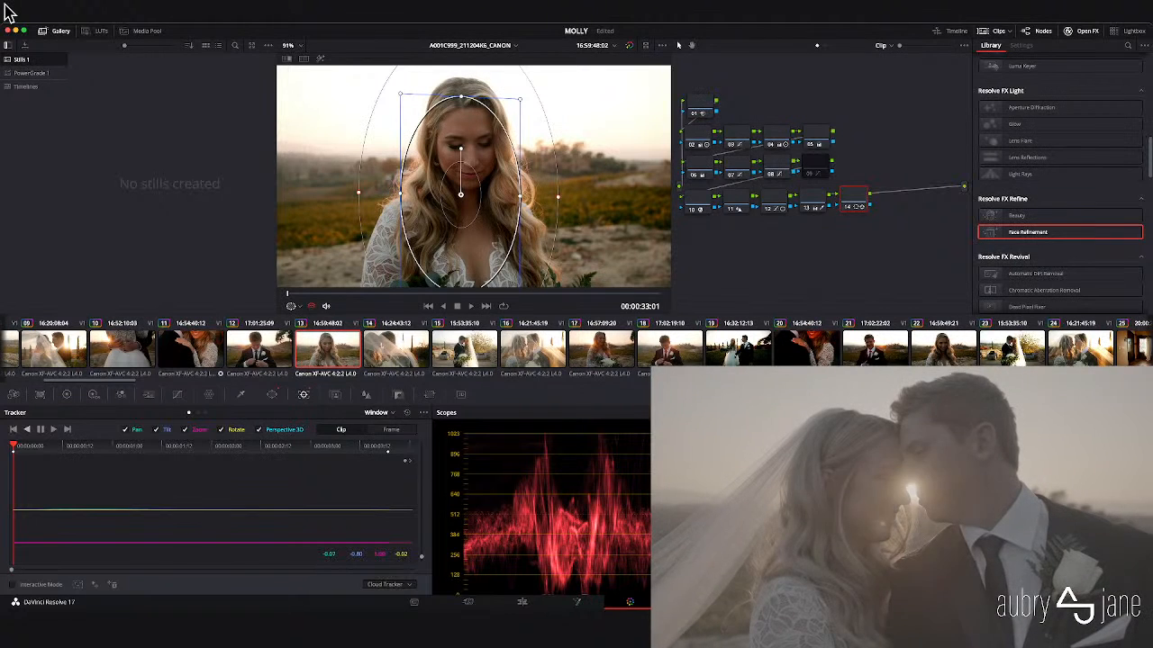
{"action": "left_click", "coordinate": [240, 394]}
{"action": "left_click", "coordinate": [272, 395]}
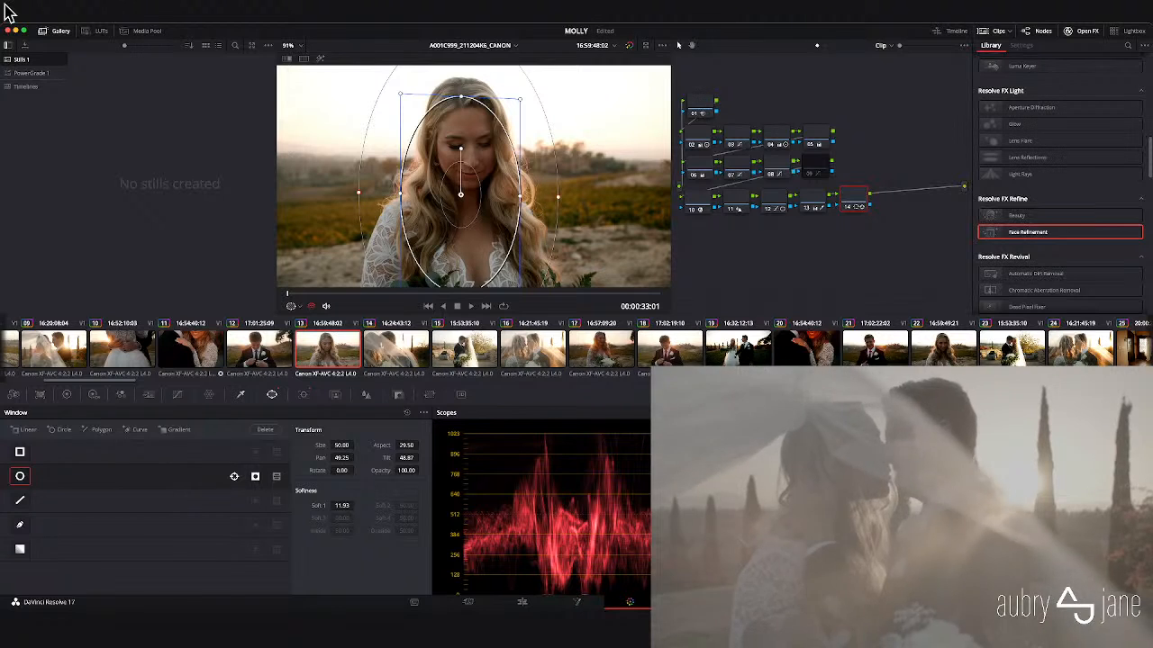
{"action": "left_click", "coordinate": [241, 394]}
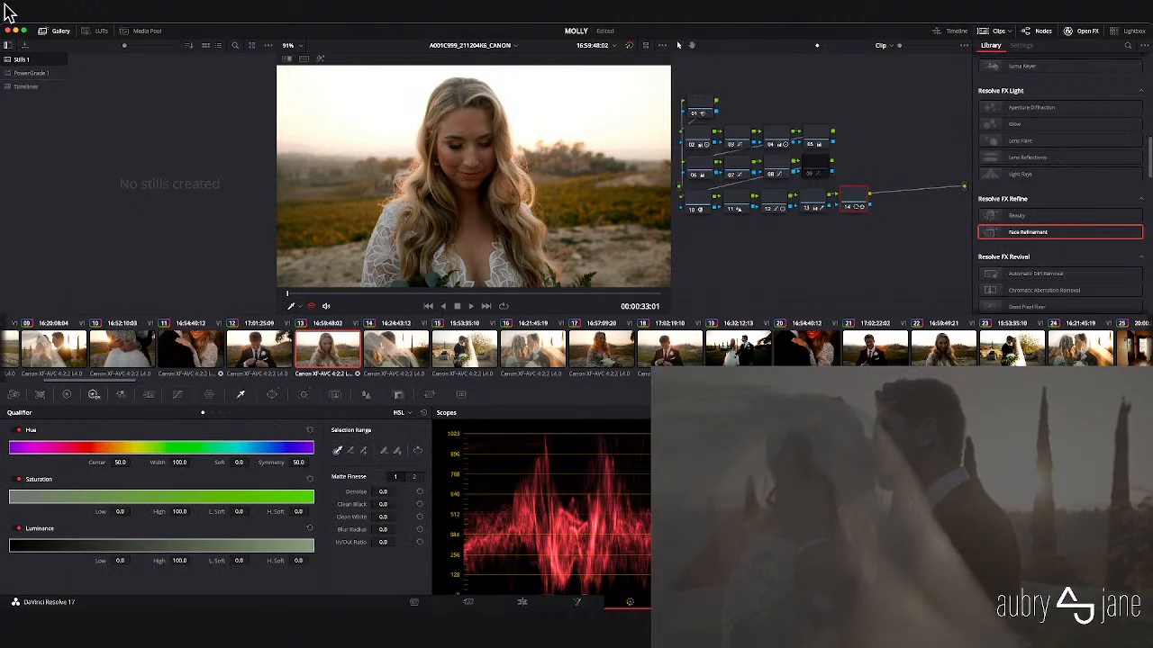
- On node 14, lower the lift to -0.04 and slightly reduce the gamma
{"action": "left_click", "coordinate": [177, 395]}
{"action": "left_click", "coordinate": [67, 394]}
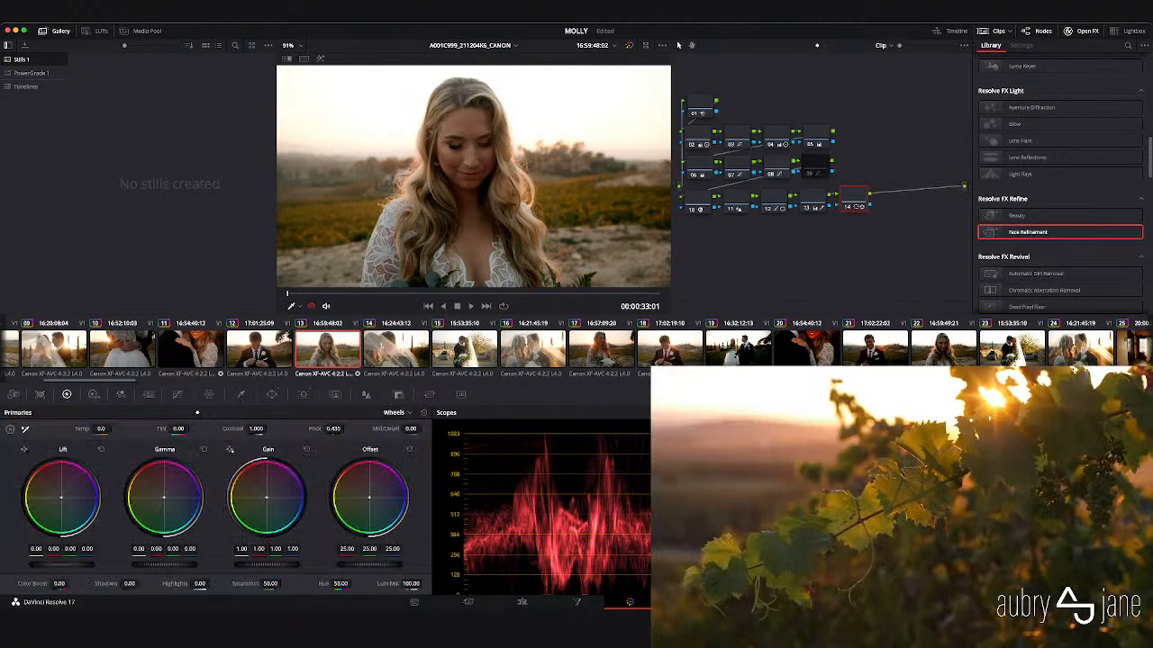
{"action": "left_click_drag", "start_coordinate": [61, 565], "coordinate": [43, 565]}
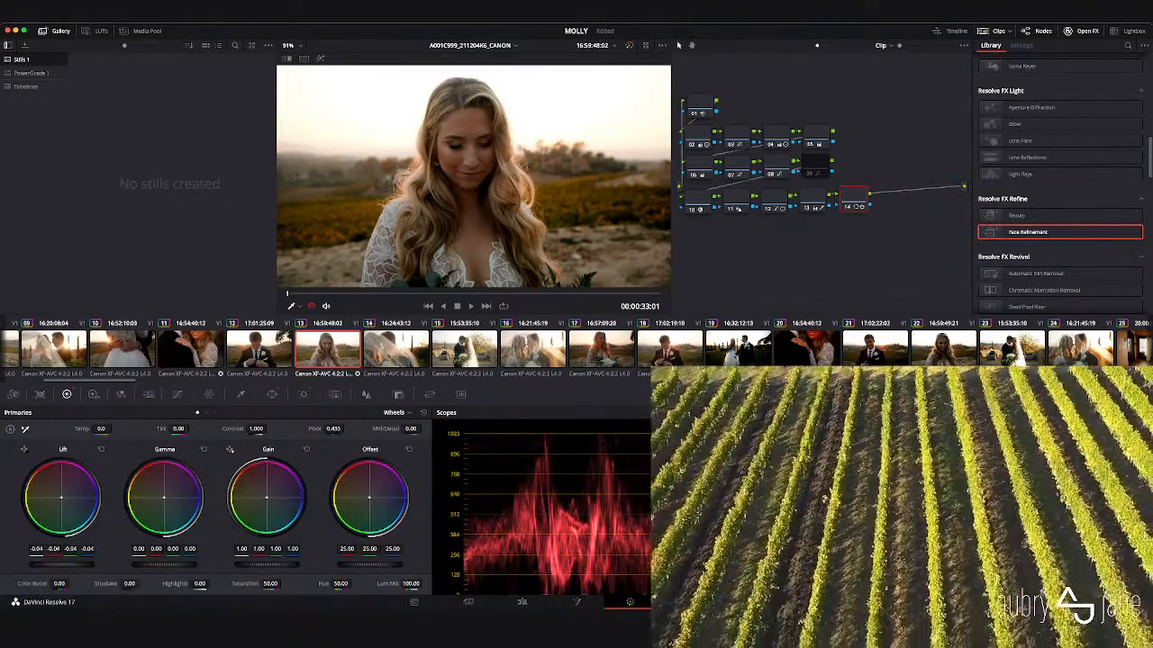
{"action": "left_click_drag", "start_coordinate": [164, 565], "coordinate": [161, 565]}
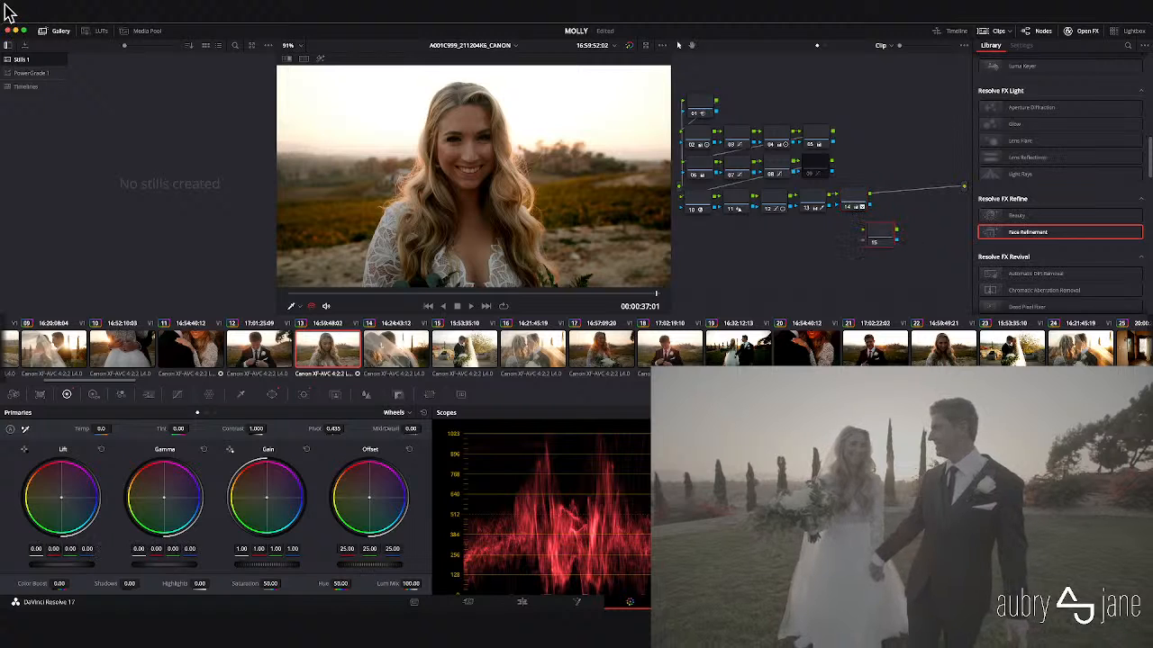
- Apply Face Refinement on a new serial node after node 14, analyze the bride's face and hide the overlay
{"action": "key", "text": "alt+s"}
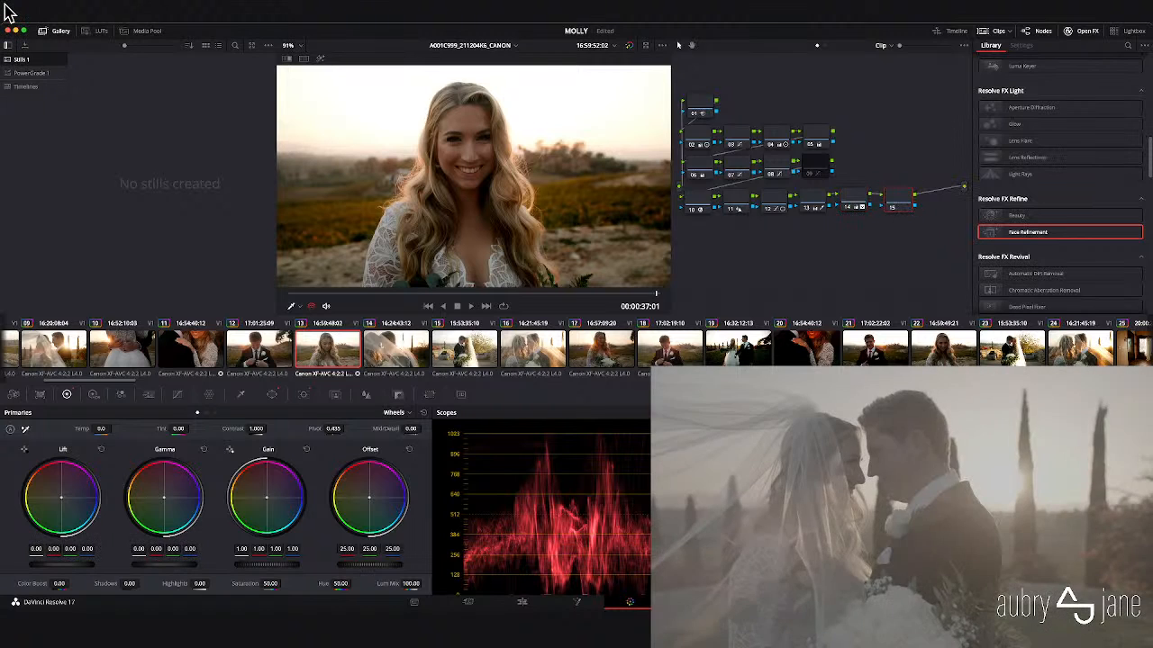
{"action": "left_click_drag", "start_coordinate": [1027, 233], "coordinate": [898, 201]}
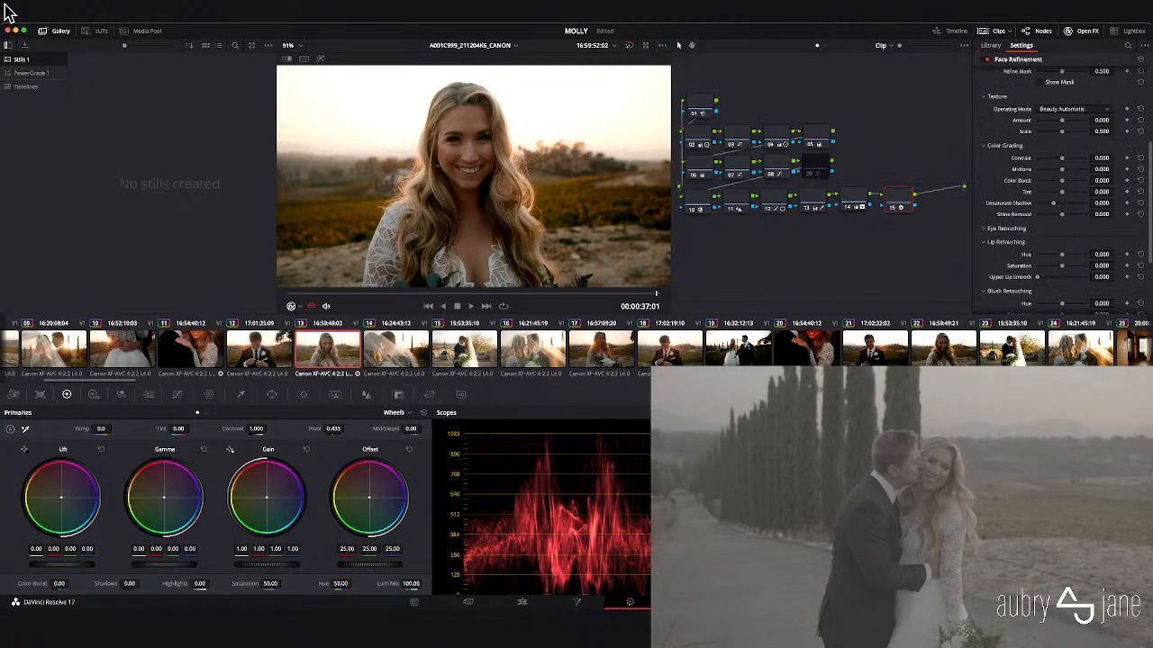
{"action": "scroll", "coordinate": [1062, 180], "scroll_direction": "up", "scroll_amount": 5}
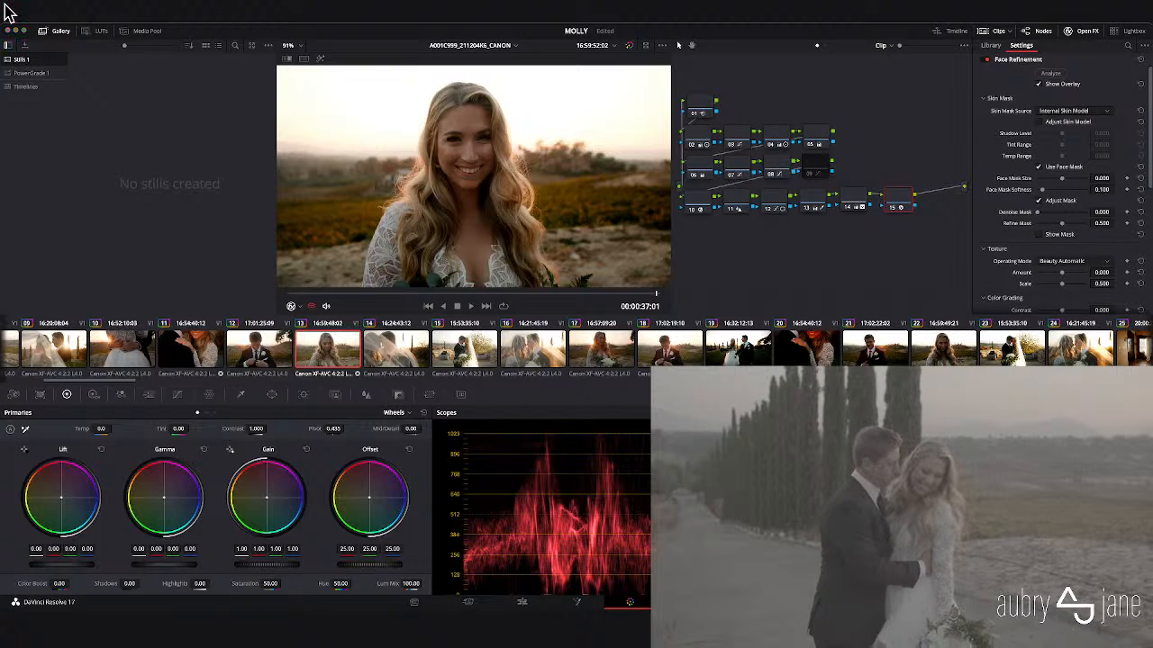
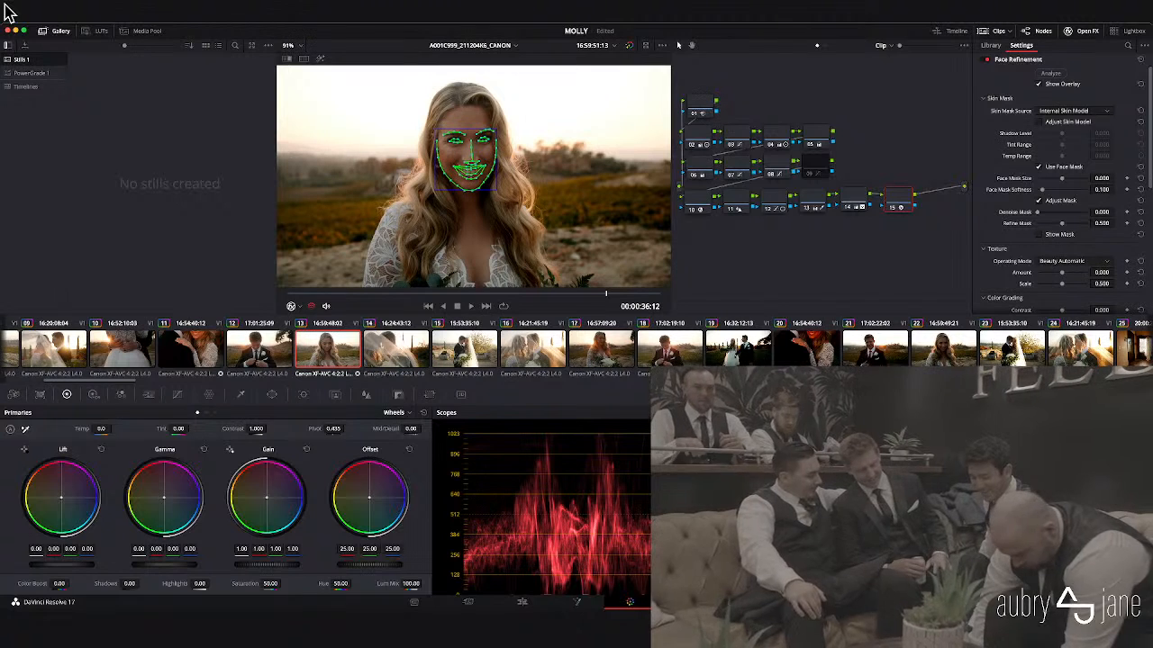
{"action": "left_click", "coordinate": [1039, 84]}
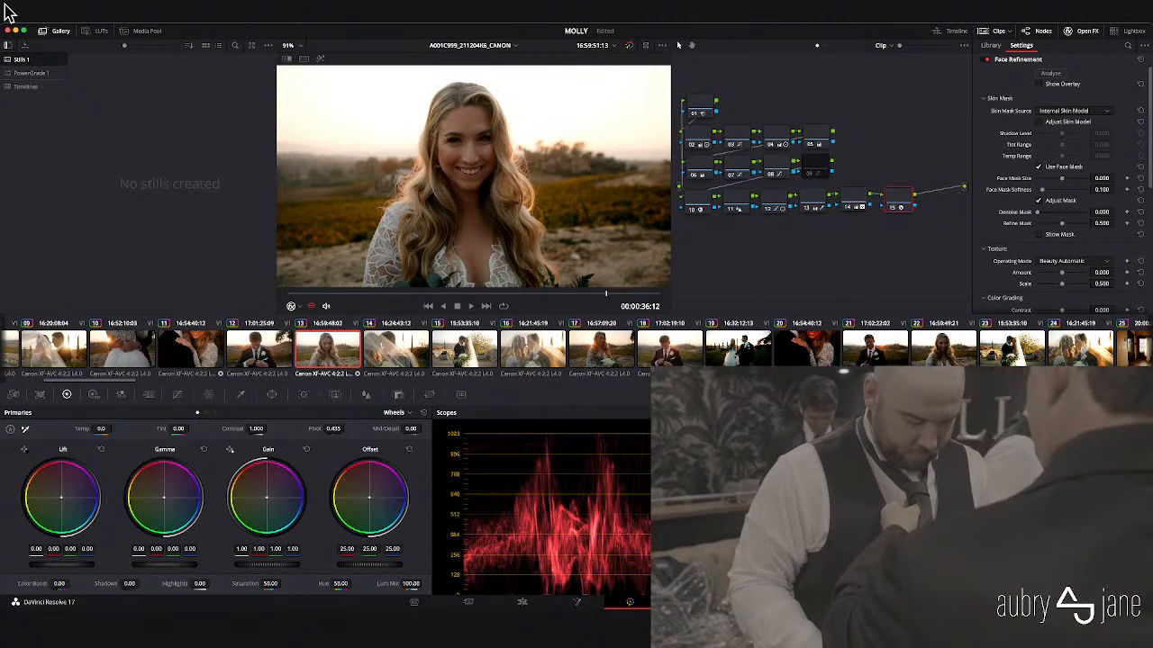
- Set the eye brightening to 0.229, eye light to 0.119, eyebag removal to 0.110, lip hue to 0.009 and lip saturation to 0.101
{"action": "scroll", "coordinate": [1061, 185], "scroll_direction": "down", "scroll_amount": 4}
{"action": "scroll", "coordinate": [1061, 185], "scroll_direction": "down", "scroll_amount": 5}
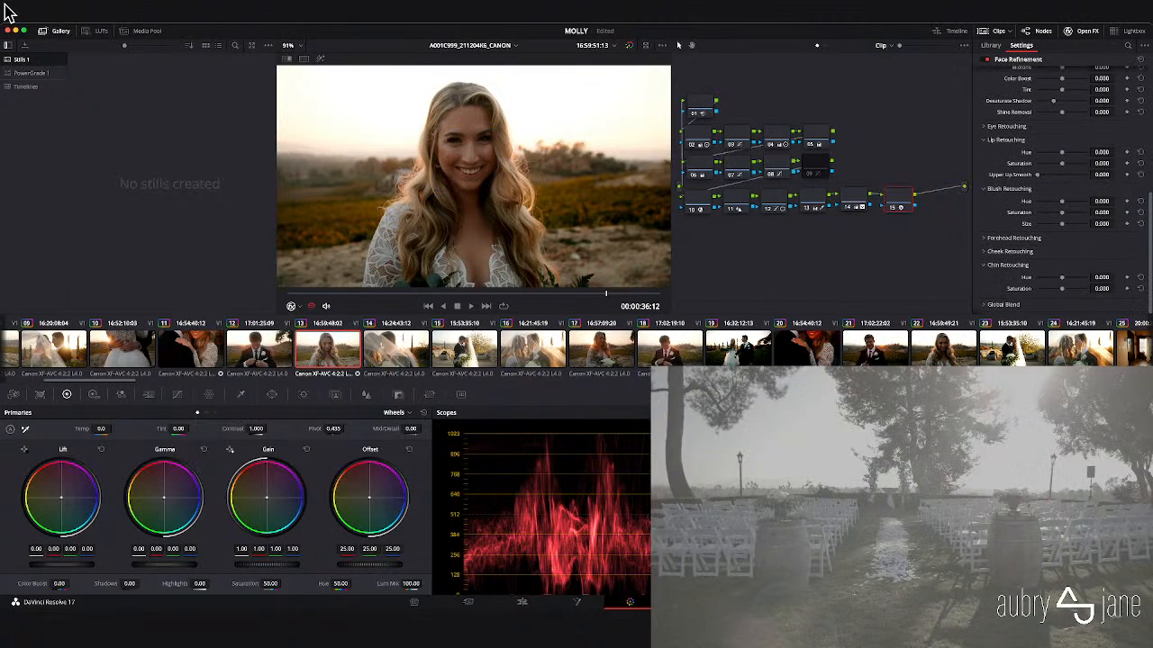
{"action": "scroll", "coordinate": [1060, 185], "scroll_direction": "up", "scroll_amount": 8}
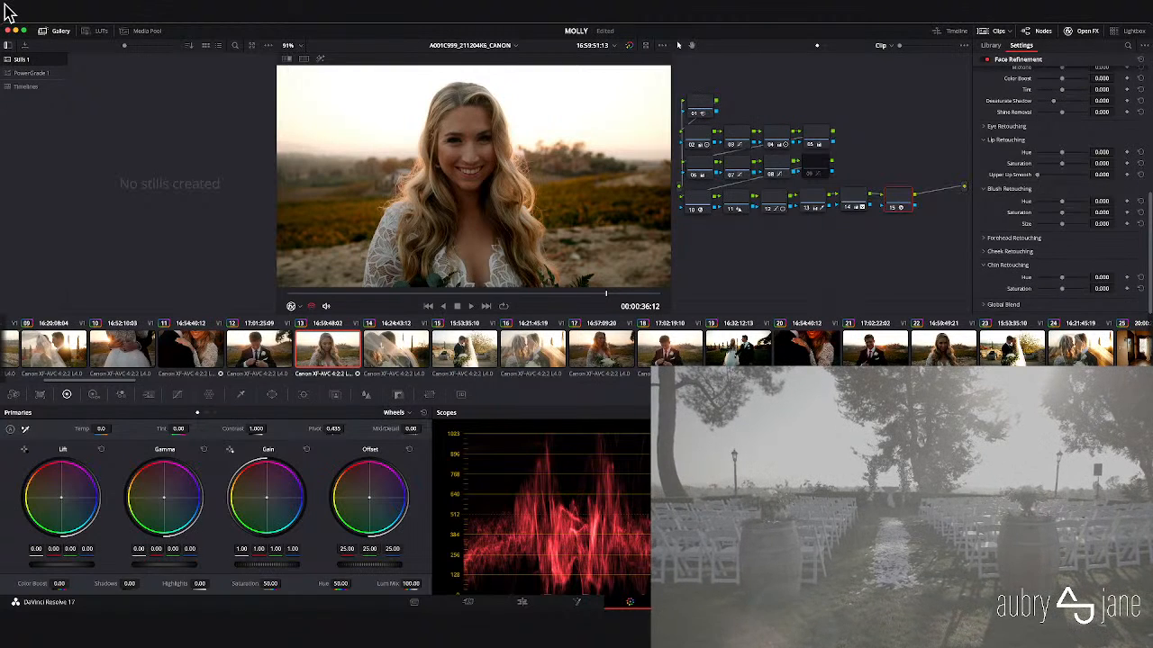
{"action": "scroll", "coordinate": [1061, 185], "scroll_direction": "up", "scroll_amount": 4}
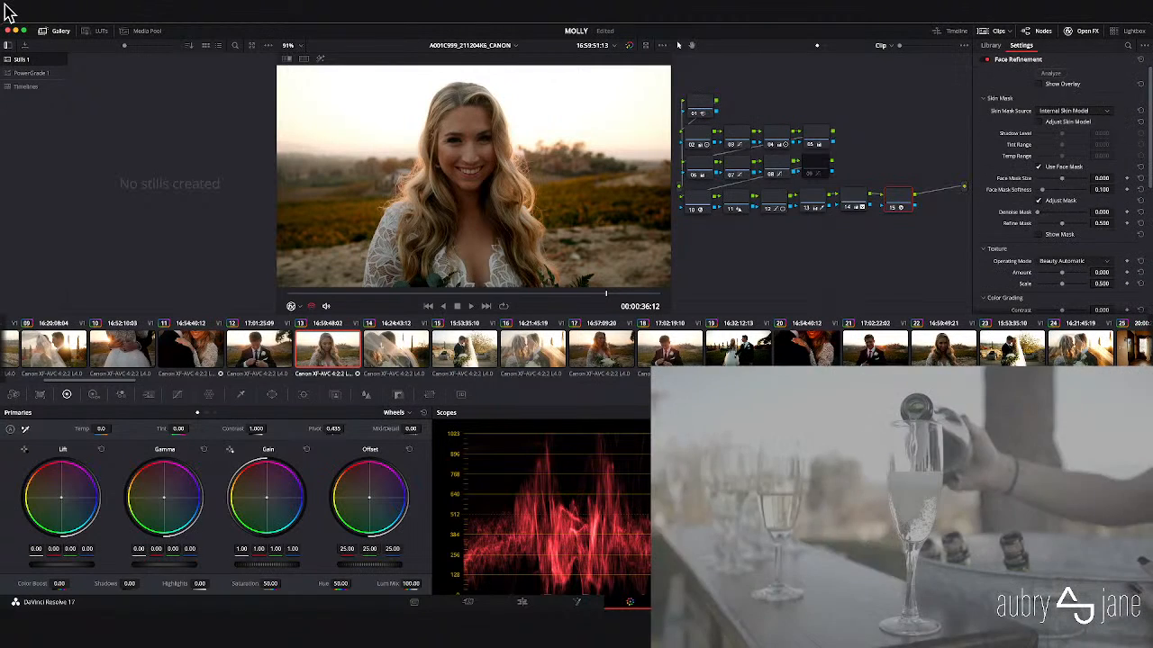
{"action": "scroll", "coordinate": [1061, 185], "scroll_direction": "down", "scroll_amount": 10}
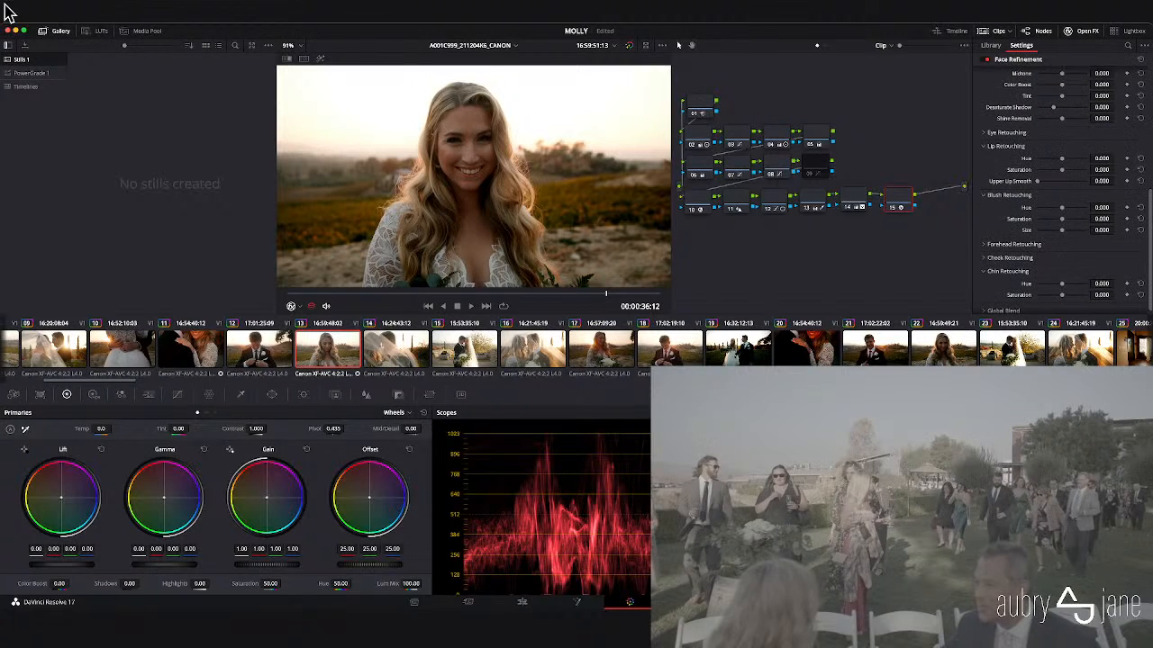
{"action": "left_click", "coordinate": [983, 132]}
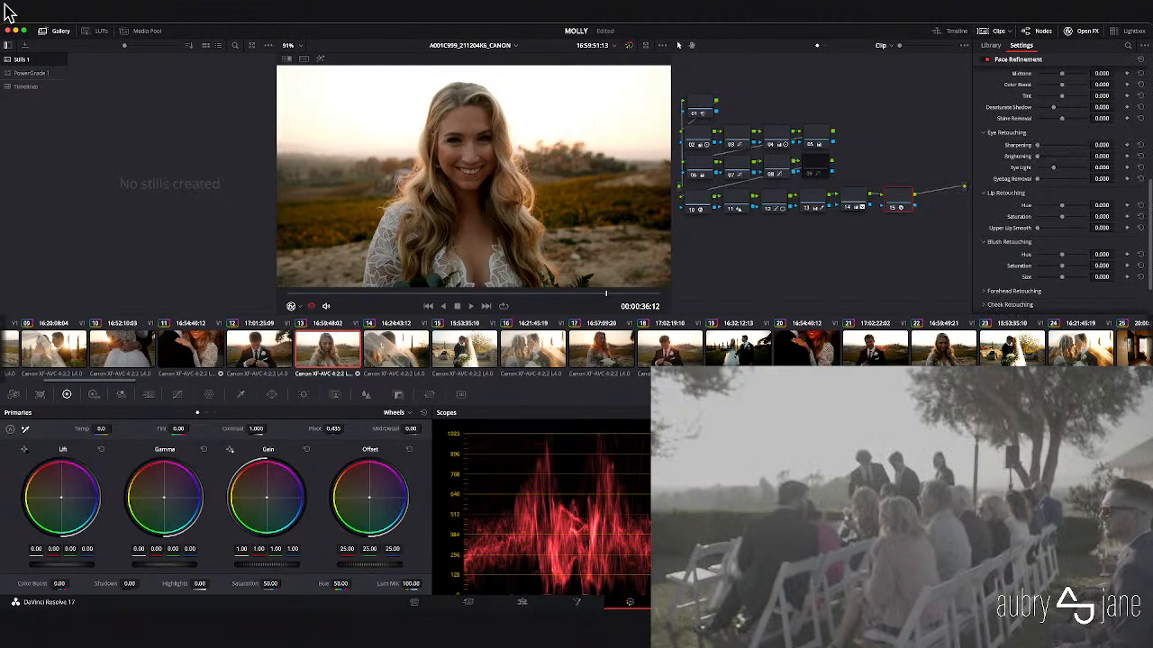
{"action": "left_click_drag", "start_coordinate": [1037, 157], "coordinate": [1044, 156]}
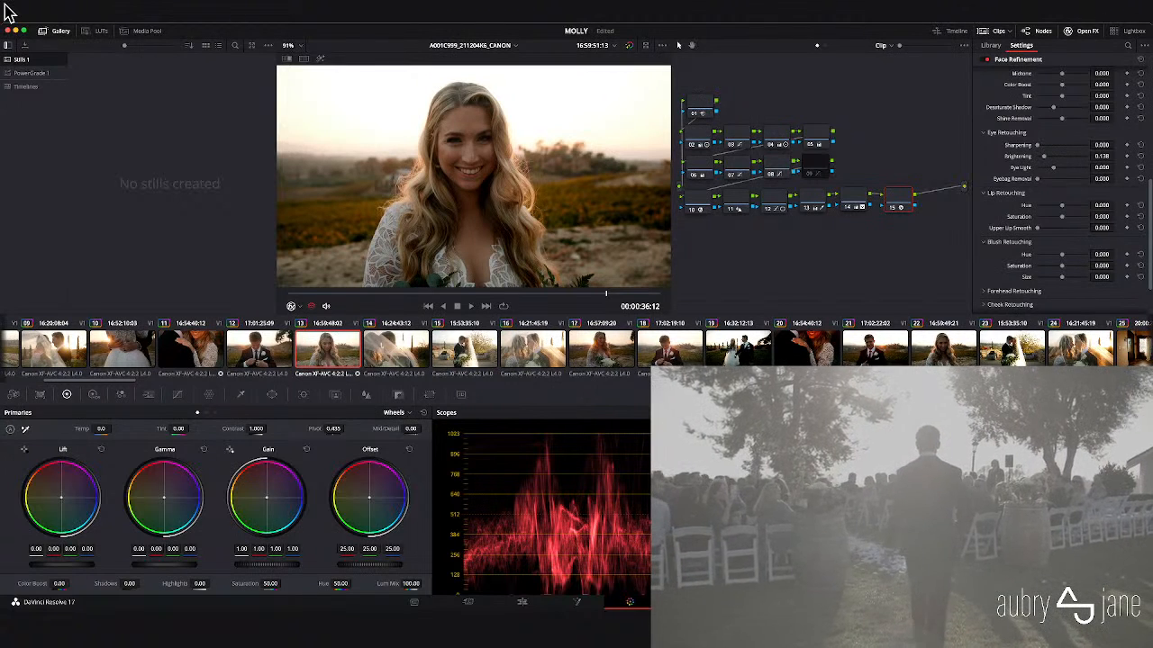
{"action": "left_click_drag", "start_coordinate": [1079, 168], "coordinate": [1059, 167]}
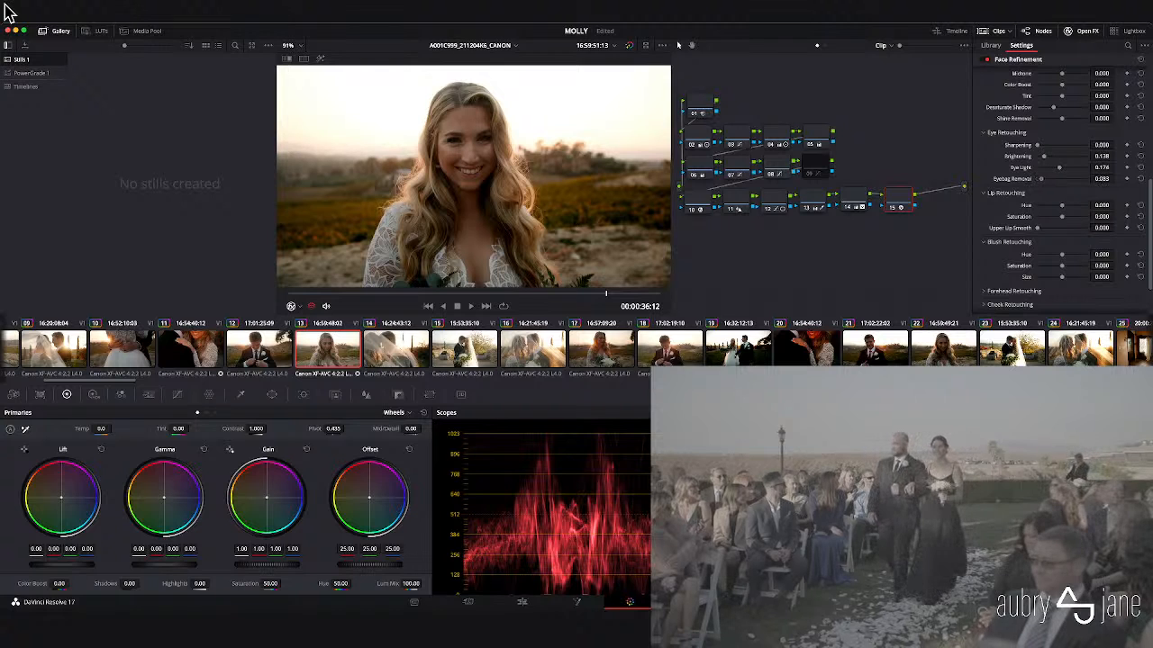
{"action": "left_click_drag", "start_coordinate": [1041, 179], "coordinate": [1043, 179]}
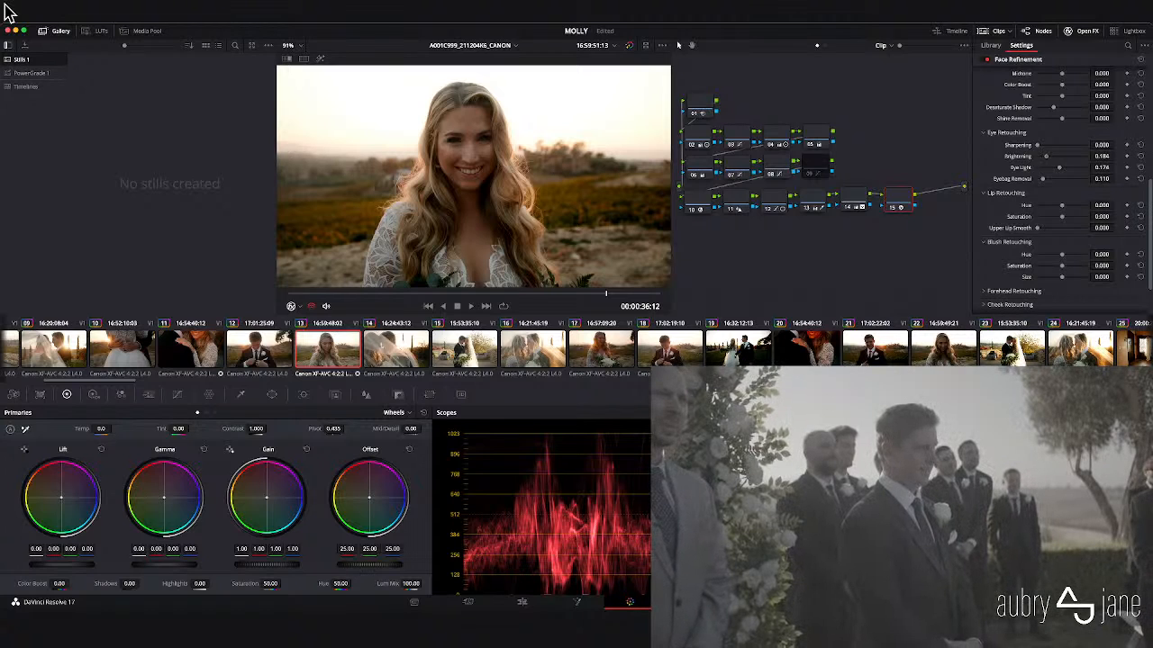
{"action": "mouse_move", "coordinate": [1046, 156]}
{"action": "left_mouse_down"}
{"action": "mouse_move", "coordinate": [1083, 157]}
{"action": "mouse_move", "coordinate": [1048, 157]}
{"action": "left_mouse_up"}
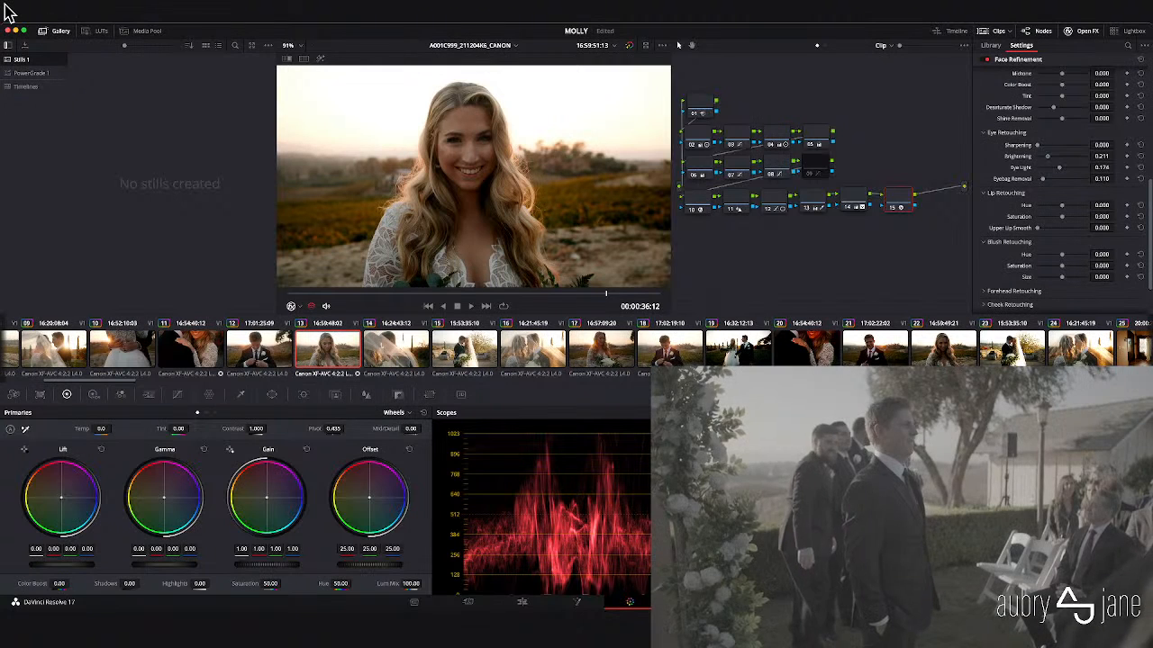
{"action": "left_click_drag", "start_coordinate": [1059, 167], "coordinate": [1060, 167]}
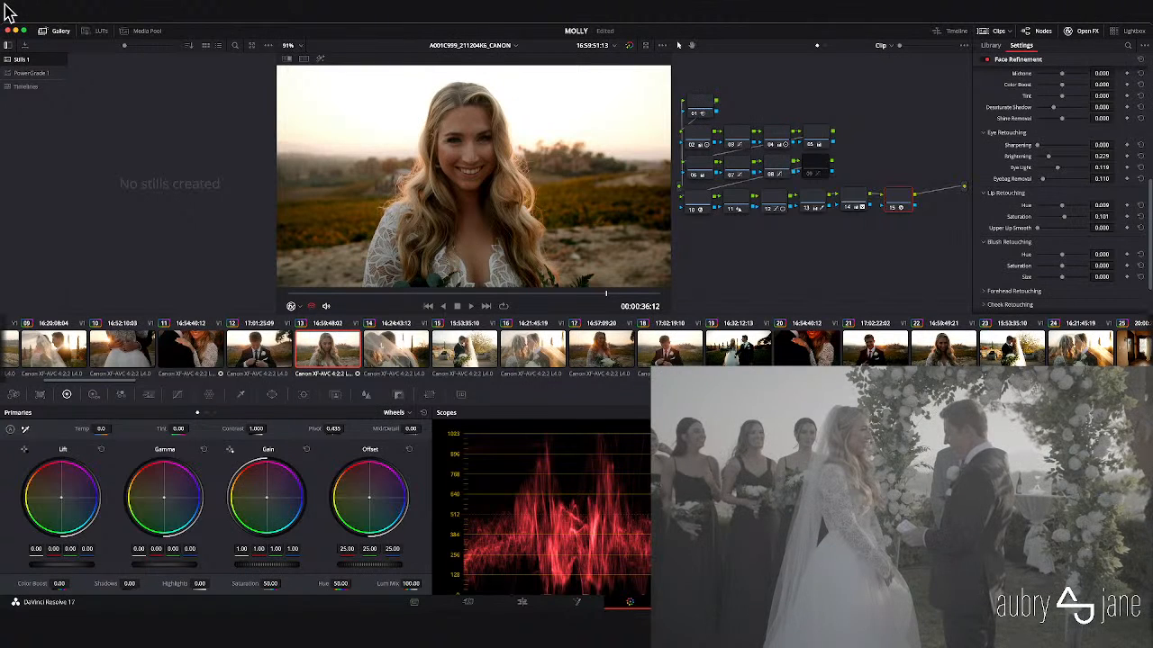
- Set the blush hue to 0.248 and saturation to 0.083, and compare the face with node 15 off and on
{"action": "scroll", "coordinate": [1060, 189], "scroll_direction": "down", "scroll_amount": 1}
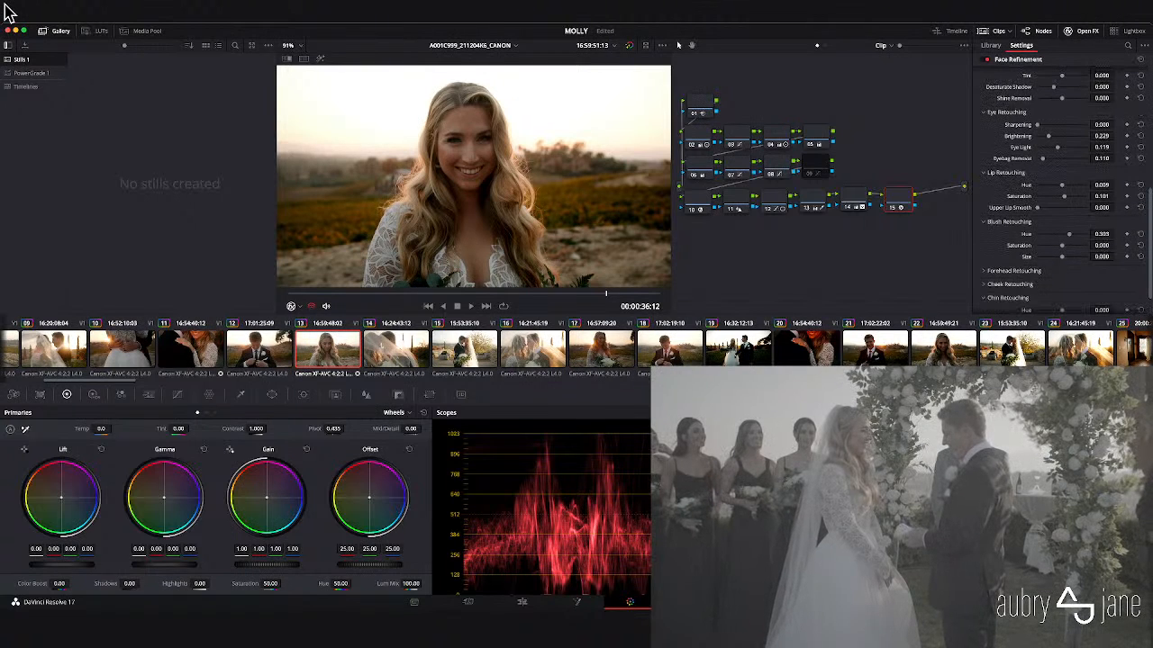
{"action": "left_click_drag", "start_coordinate": [1061, 234], "coordinate": [1069, 234]}
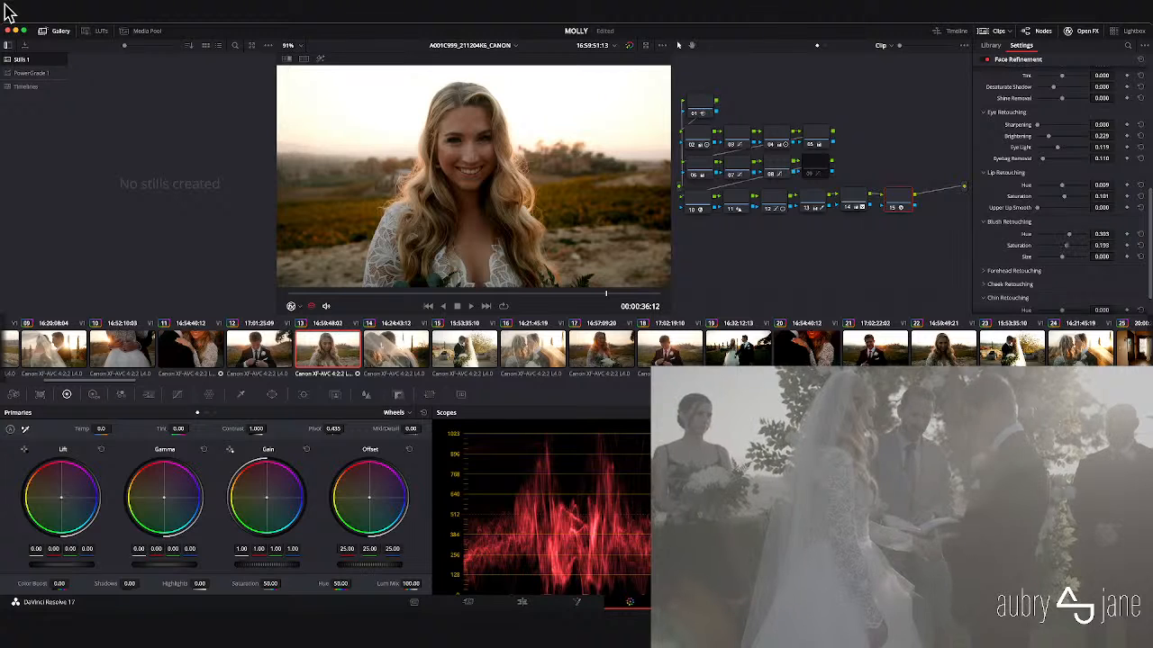
{"action": "left_click_drag", "start_coordinate": [1066, 245], "coordinate": [1065, 245]}
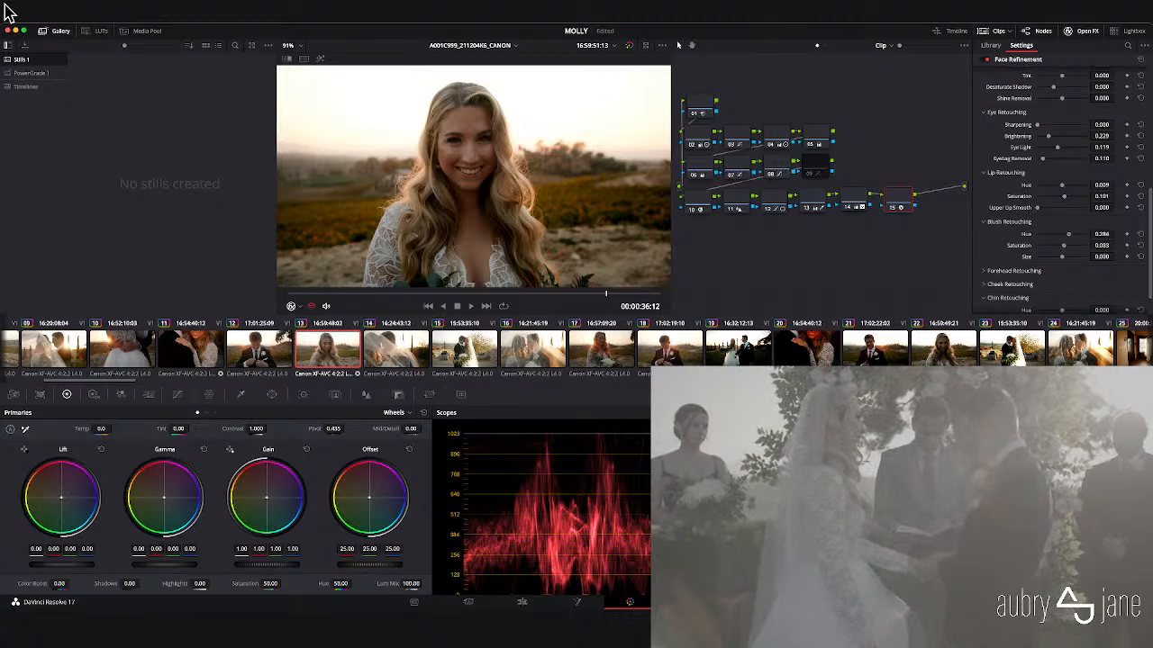
{"action": "left_click_drag", "start_coordinate": [1062, 234], "coordinate": [1061, 234]}
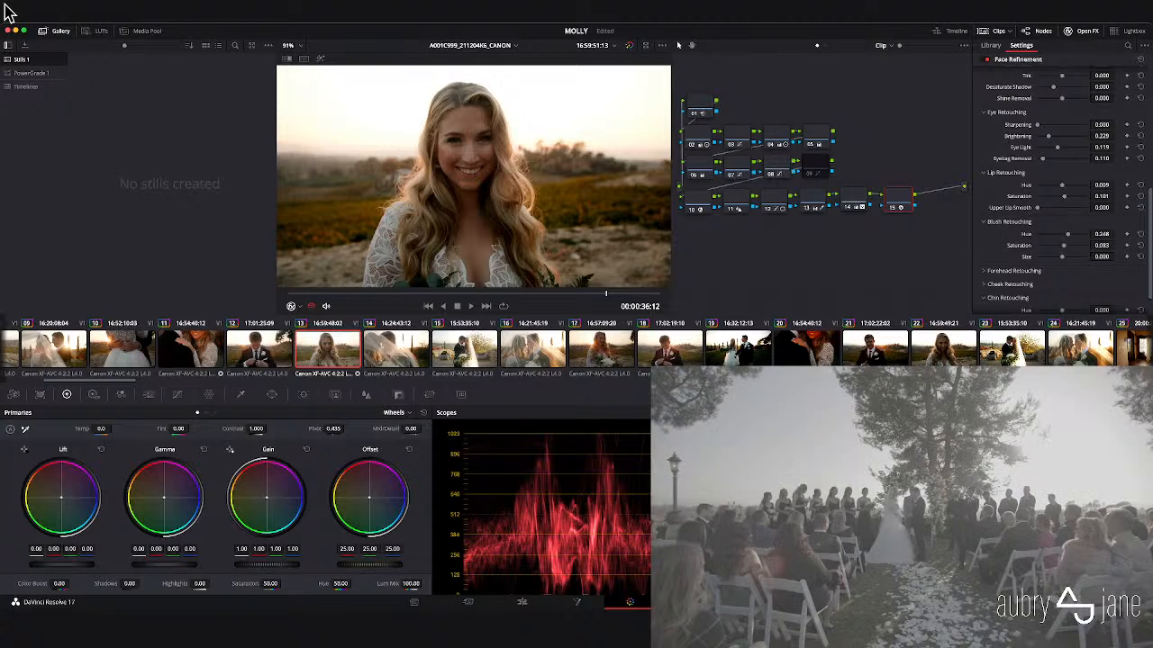
{"action": "key", "text": "ctrl+d"}
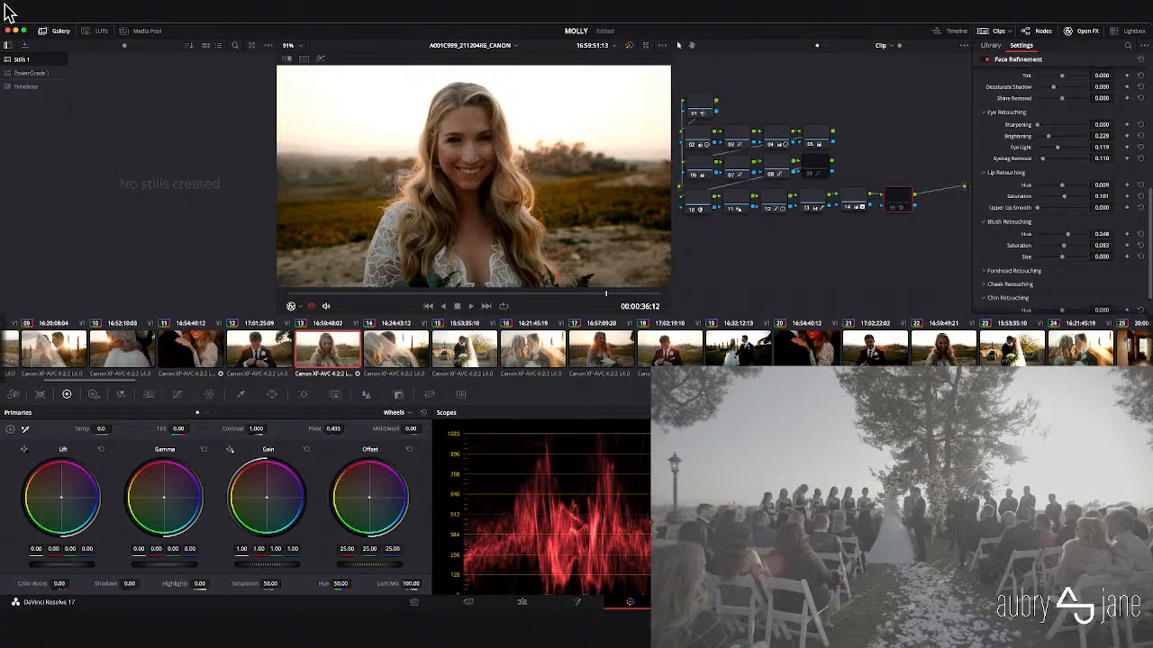
{"action": "key", "text": "ctrl+d"}
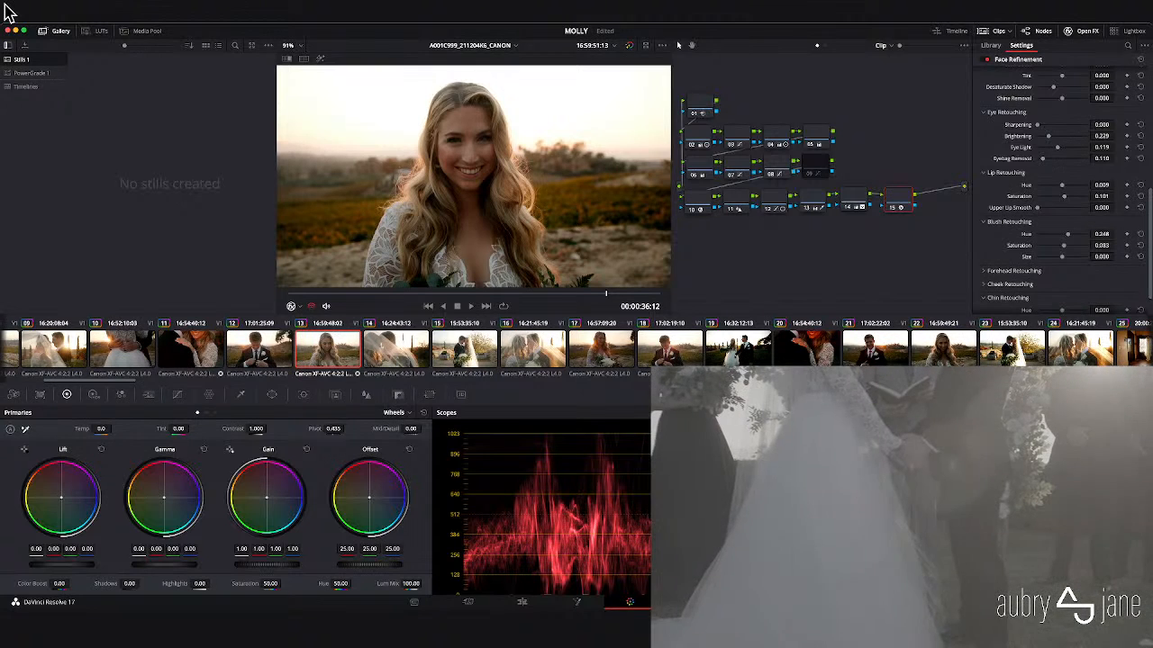
- Try raising the saturation in the Chin Retouching settings
{"action": "scroll", "coordinate": [1061, 198], "scroll_direction": "down", "scroll_amount": 2}
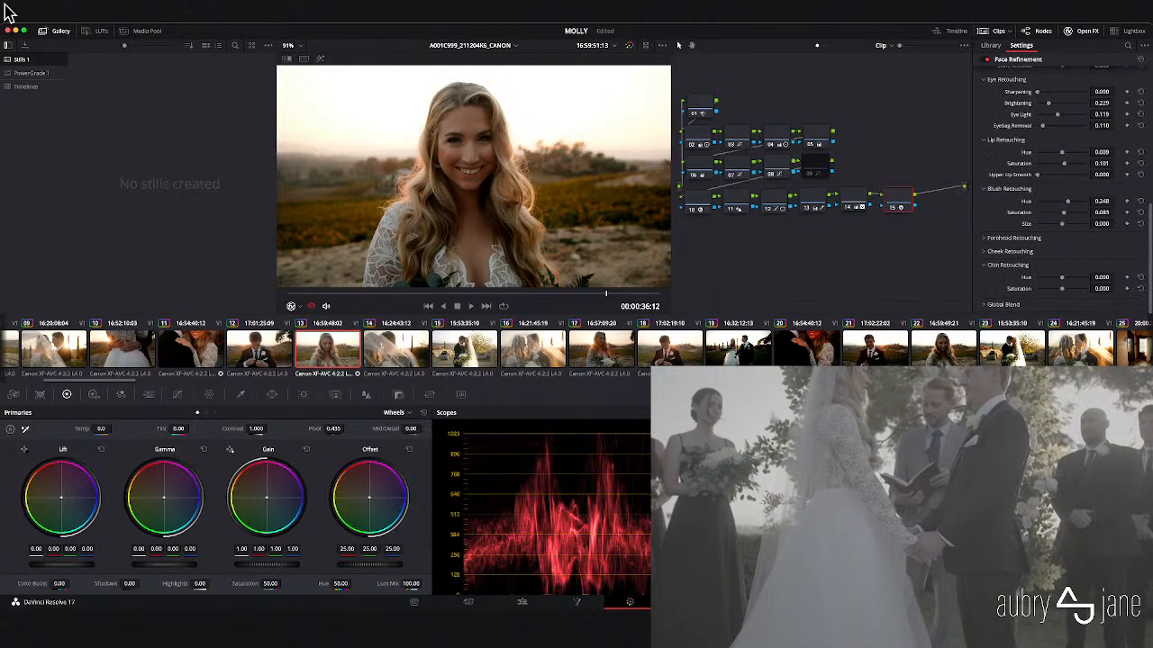
{"action": "scroll", "coordinate": [1061, 180], "scroll_direction": "down", "scroll_amount": 1}
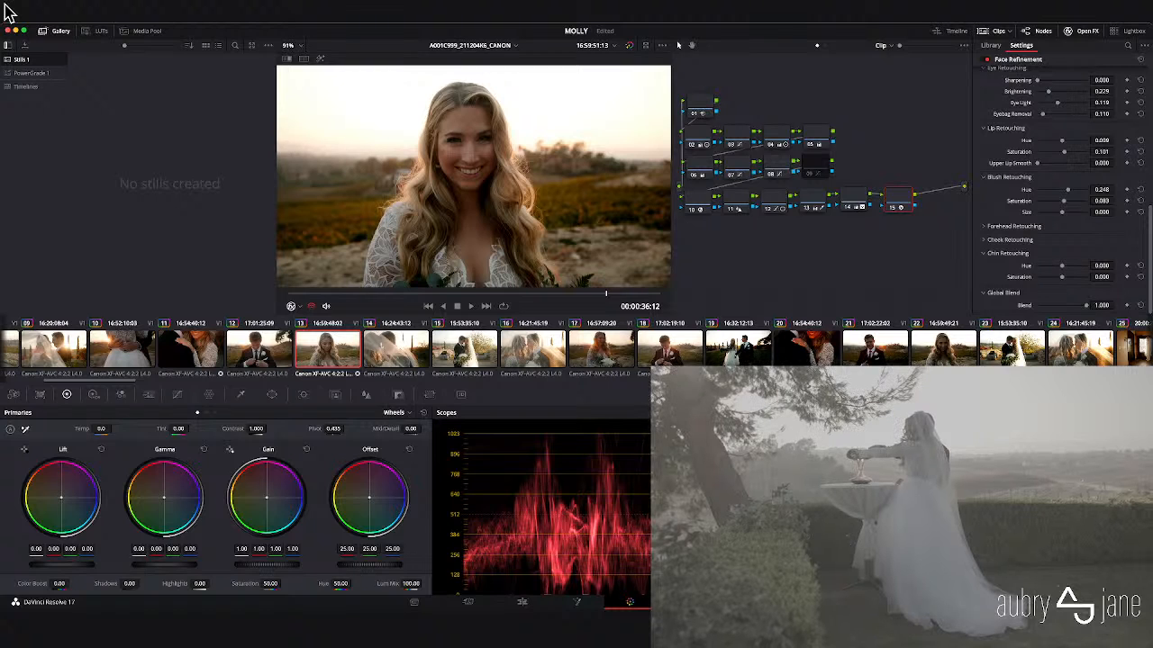
{"action": "left_click_drag", "start_coordinate": [1061, 277], "coordinate": [1081, 278]}
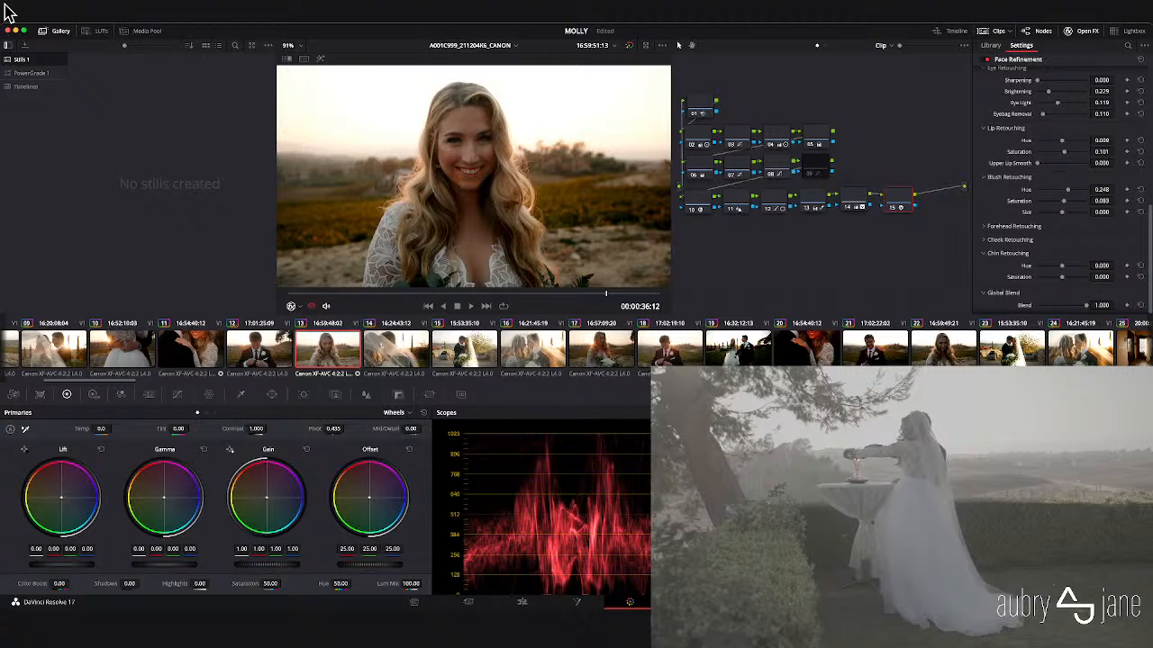
- Try adjusting the hue and saturation in the Cheek Retouching settings, and reset both to 0.000
{"action": "left_click", "coordinate": [983, 253]}
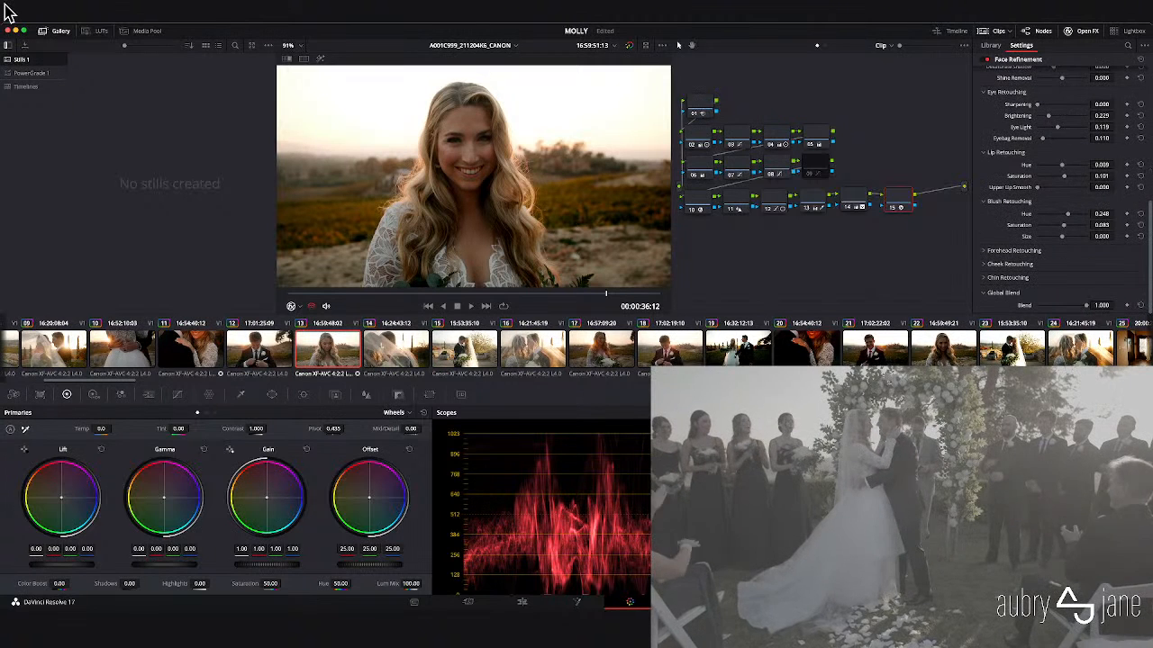
{"action": "left_click", "coordinate": [983, 264]}
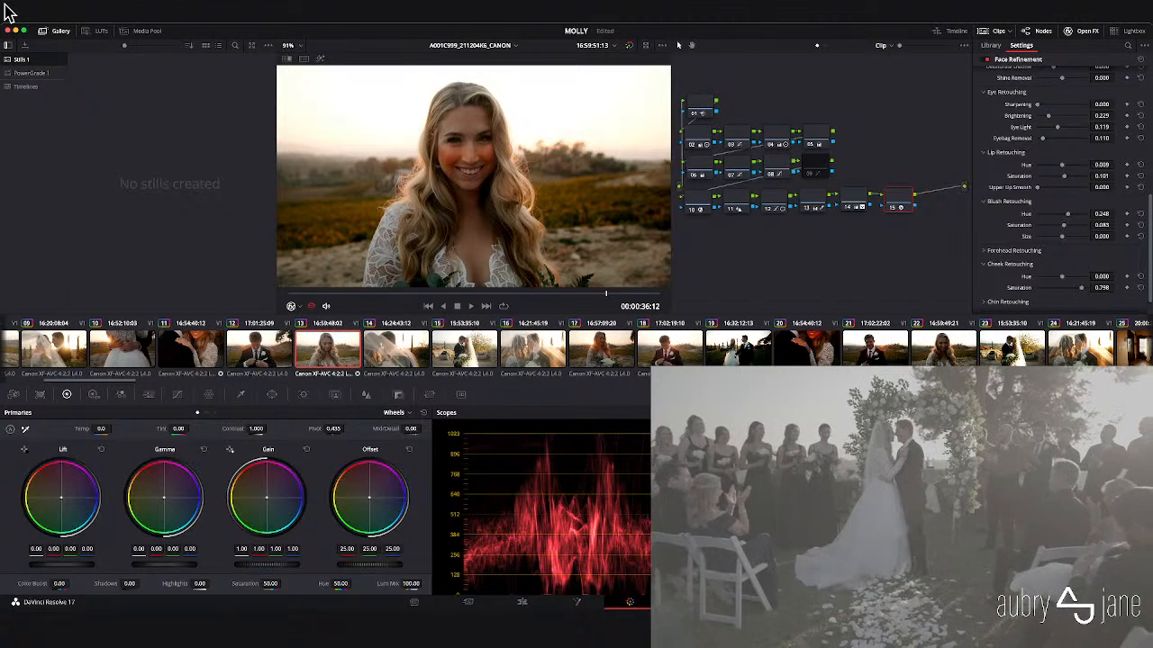
{"action": "left_click_drag", "start_coordinate": [1082, 288], "coordinate": [1063, 288]}
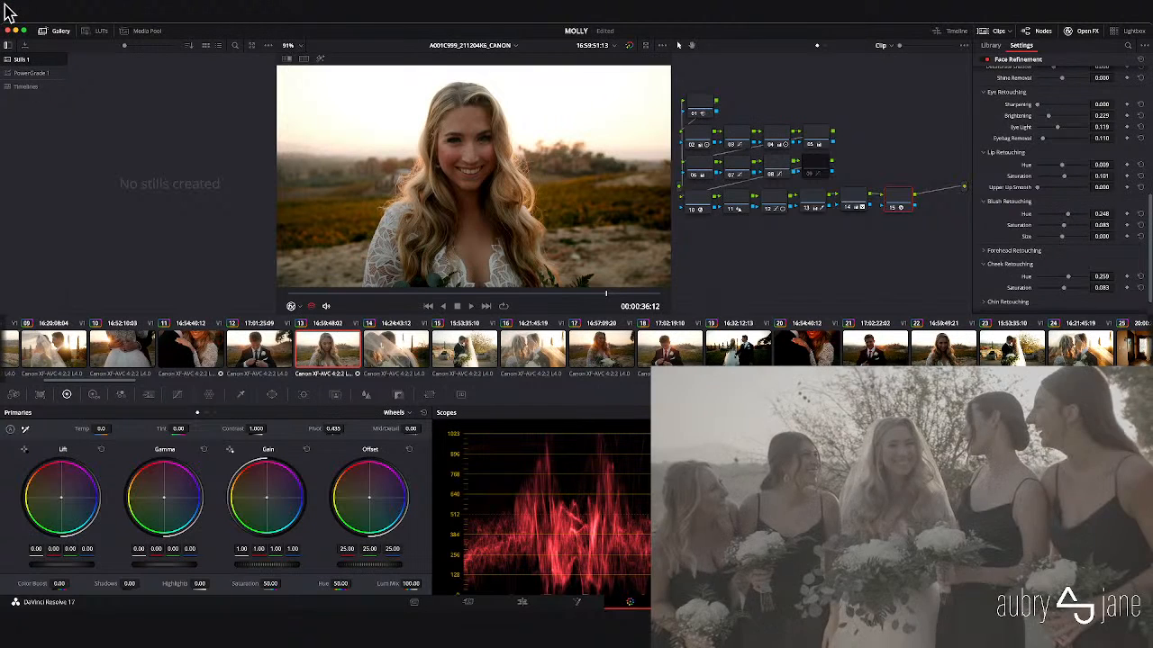
{"action": "left_click", "coordinate": [1140, 277]}
{"action": "left_click", "coordinate": [1140, 288]}
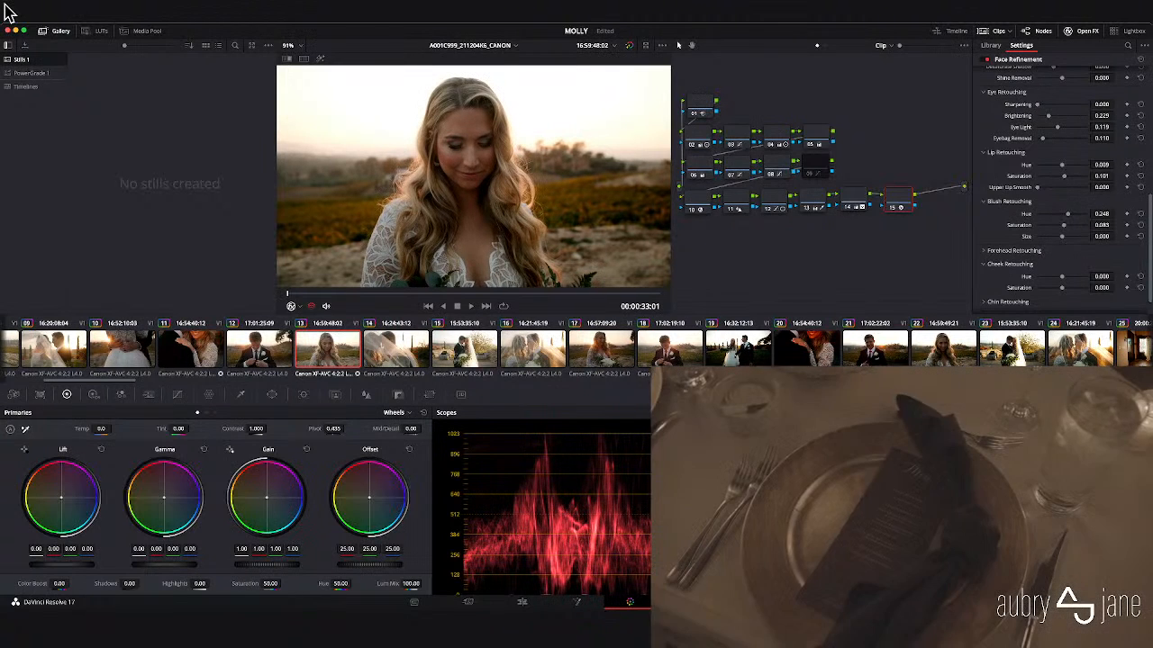
- Set the eye brightening to 0.184 and compare the bride's face with node 15 off and on
{"action": "key", "text": "super+d"}
{"action": "key", "text": "super+d"}
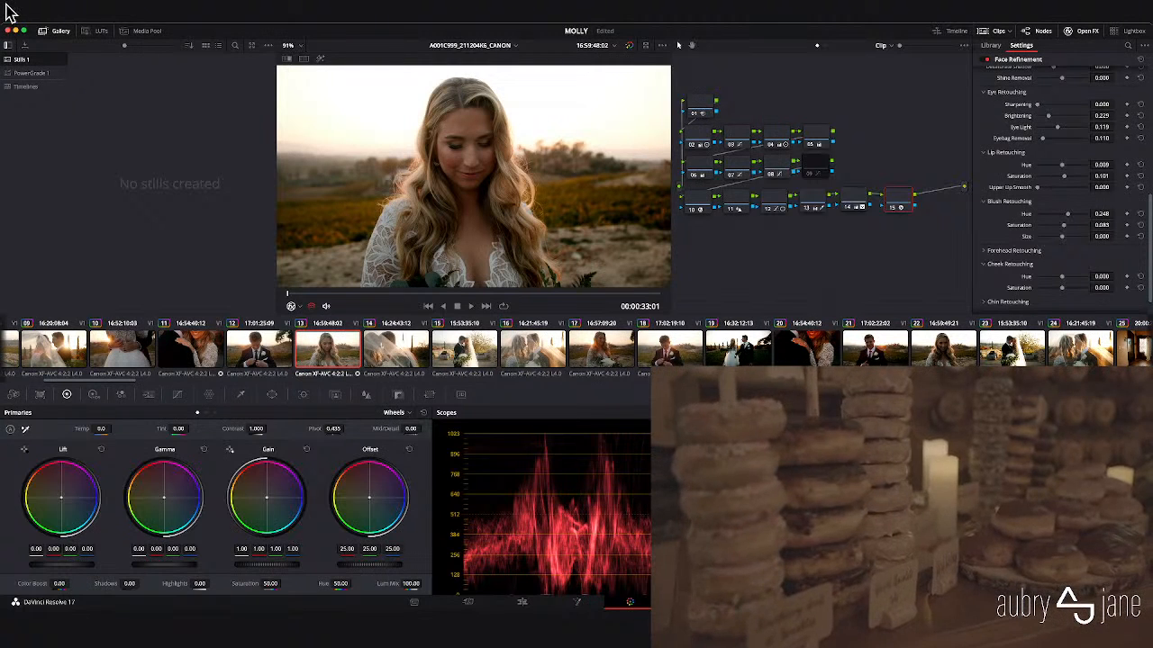
{"action": "scroll", "coordinate": [1054, 189], "scroll_direction": "up", "scroll_amount": 2}
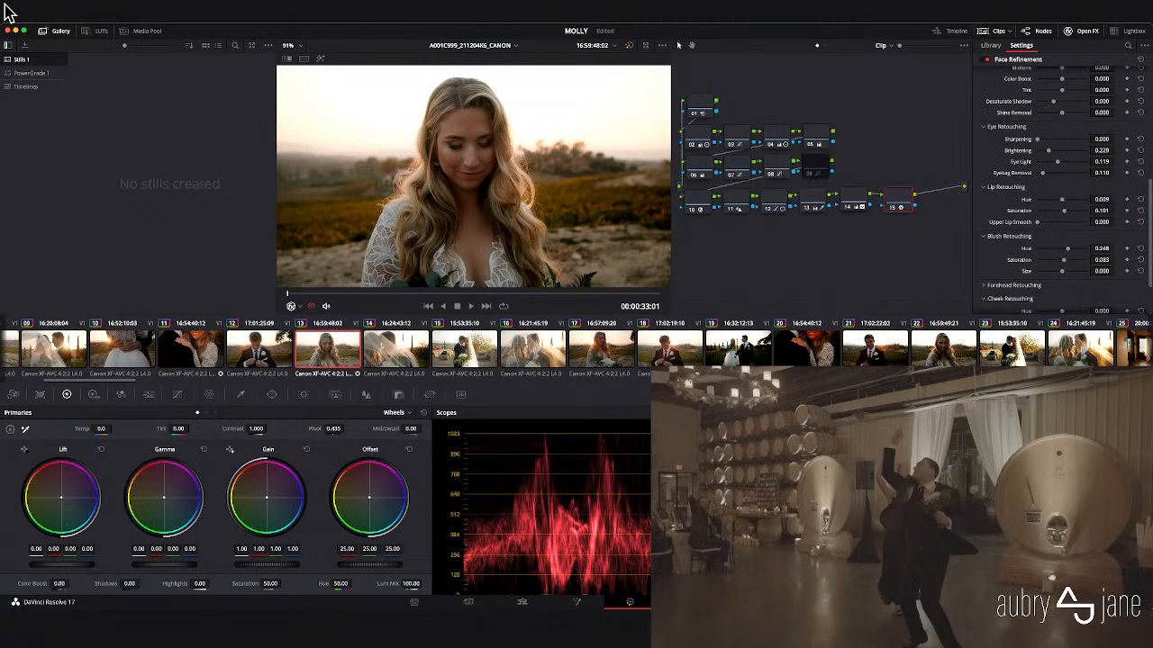
{"action": "key", "text": "space"}
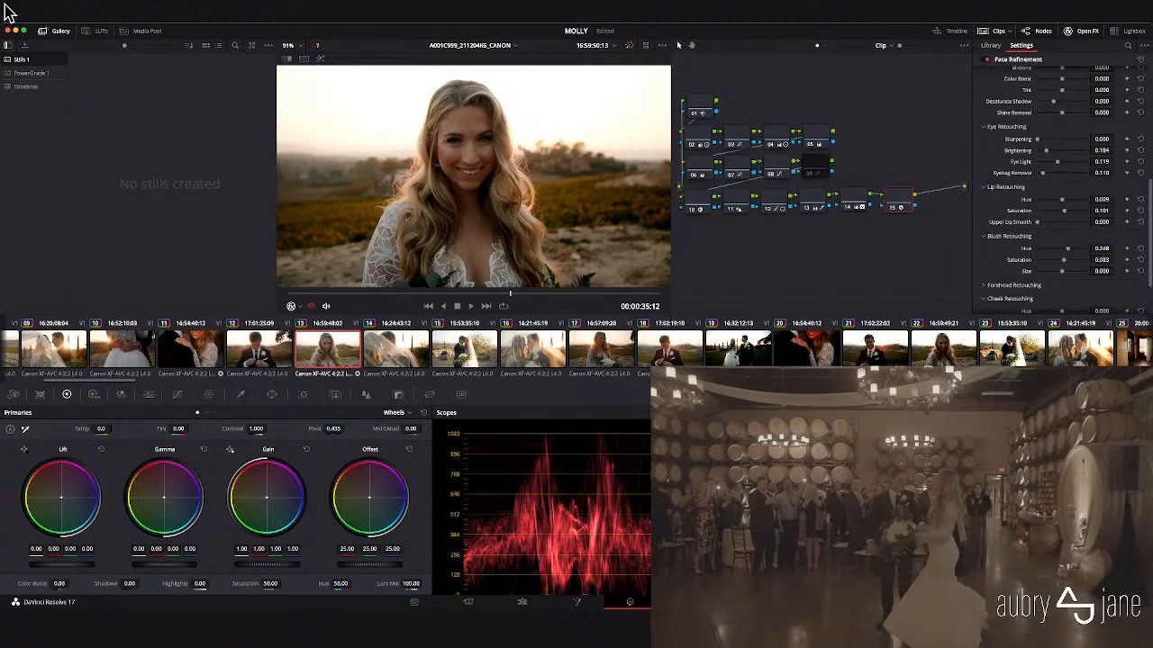
{"action": "key", "text": "ctrl+d"}
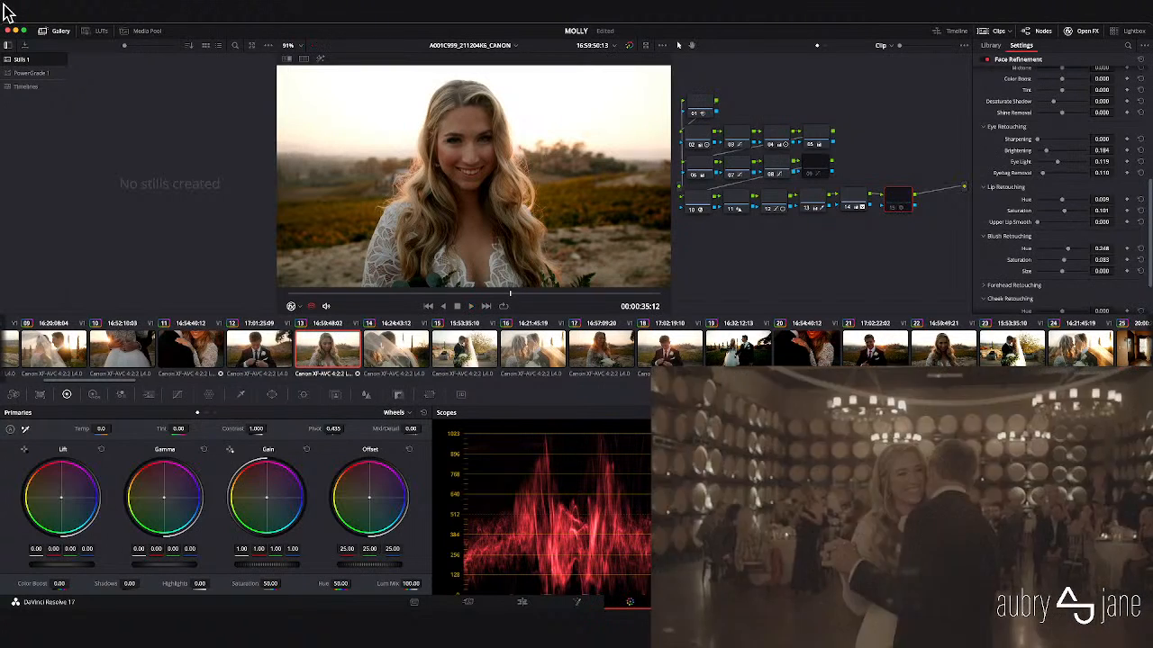
{"action": "key", "text": "ctrl+d"}
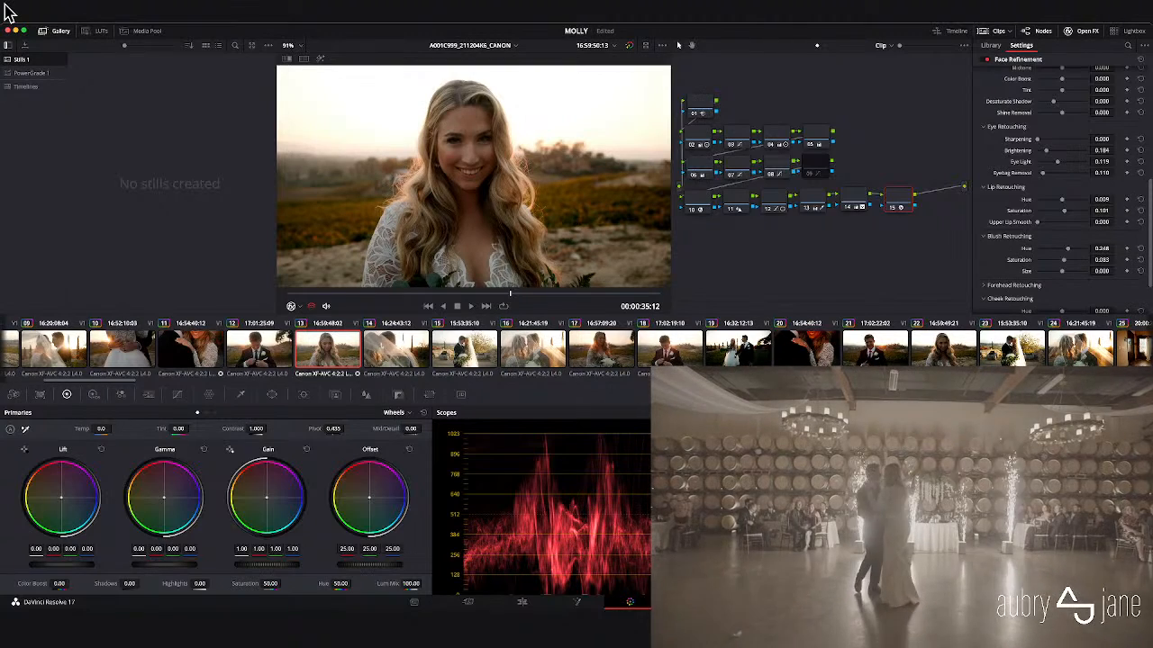
- Add a new node, connect it into the chain after node 15 and place it on a new row
{"action": "key", "text": "alt+k"}
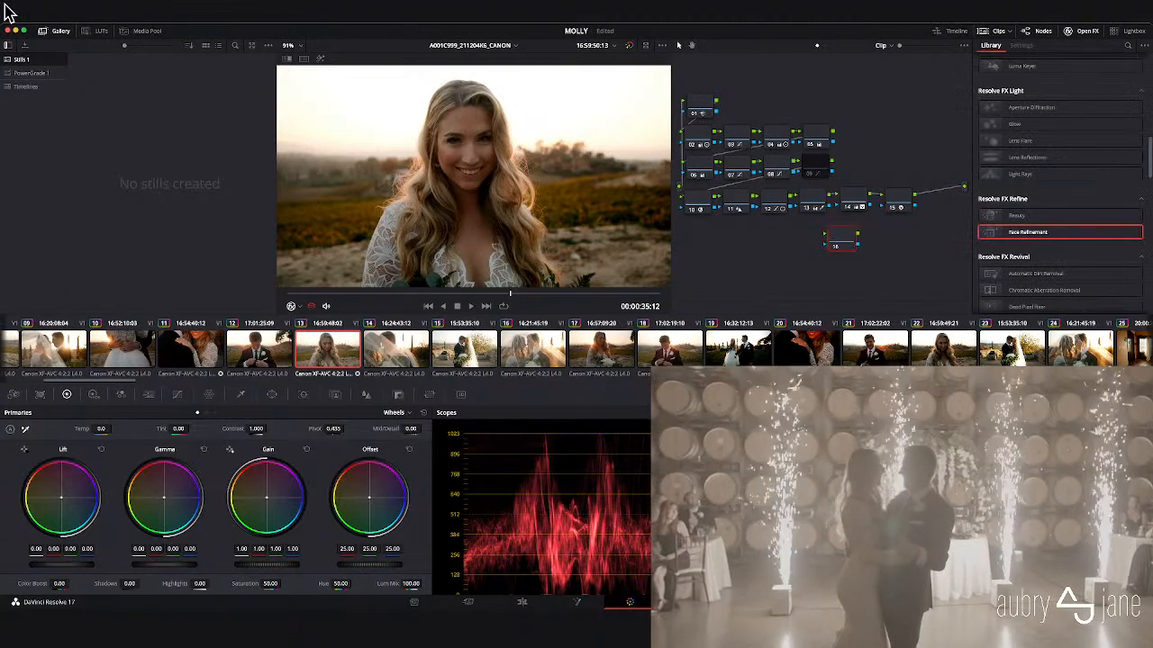
{"action": "left_click_drag", "start_coordinate": [841, 240], "coordinate": [925, 198]}
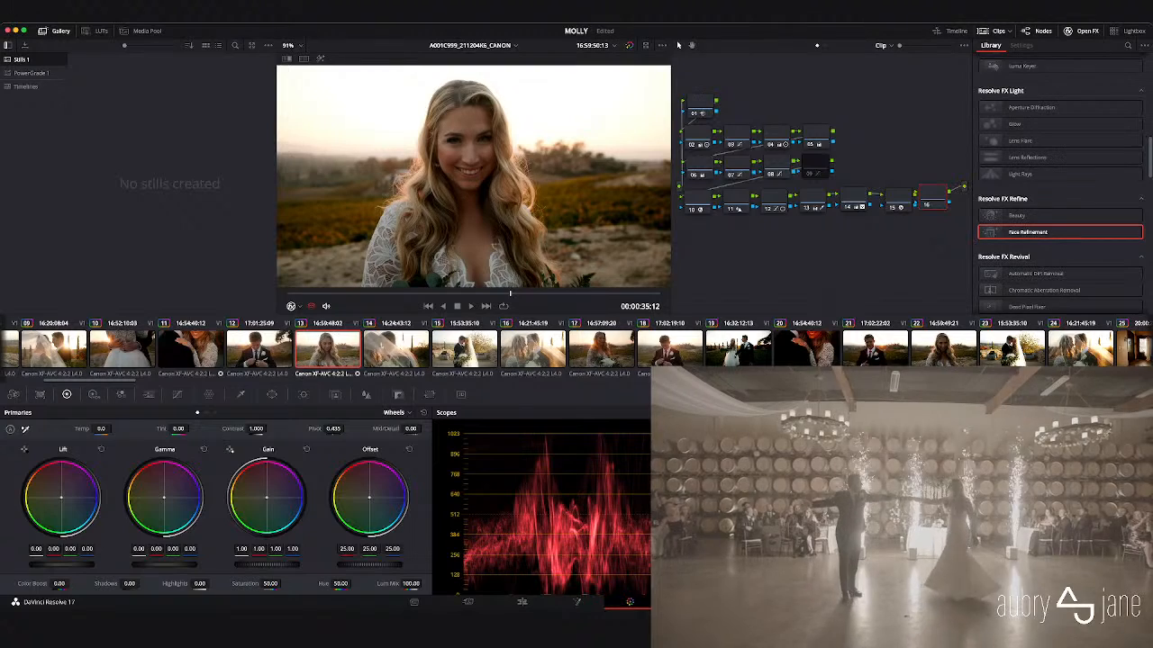
{"action": "key", "text": "ctrl+z"}
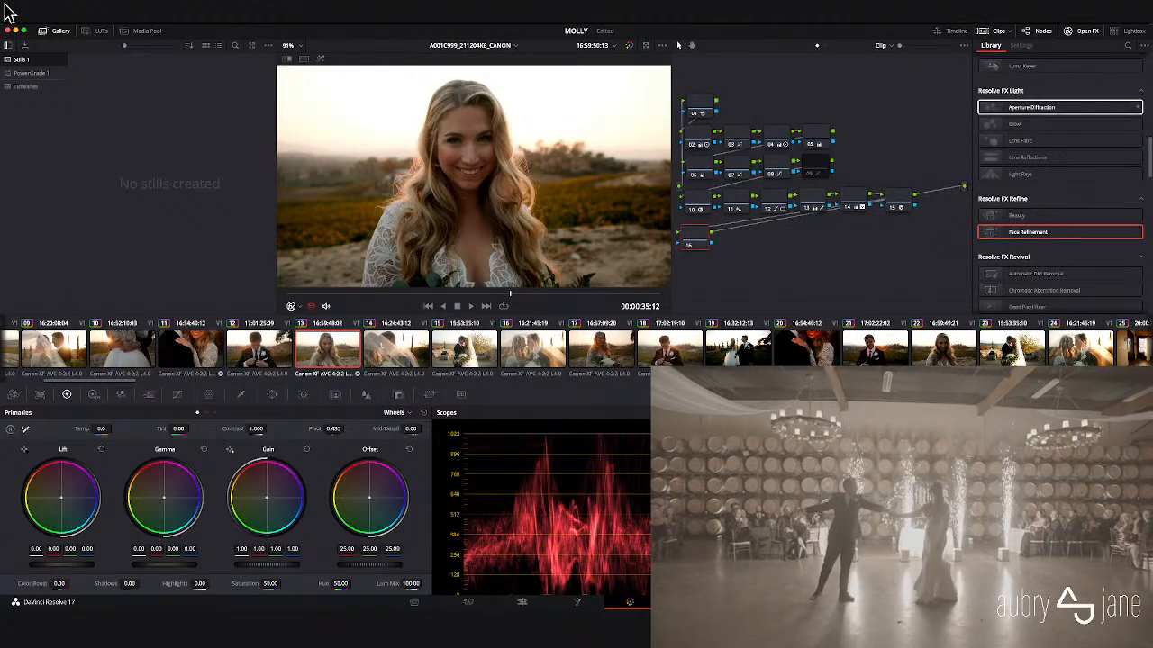
- Find the Beauty effect among the Resolve FX Refine effects and apply it to node 16
{"action": "scroll", "coordinate": [1060, 122], "scroll_direction": "up", "scroll_amount": 8}
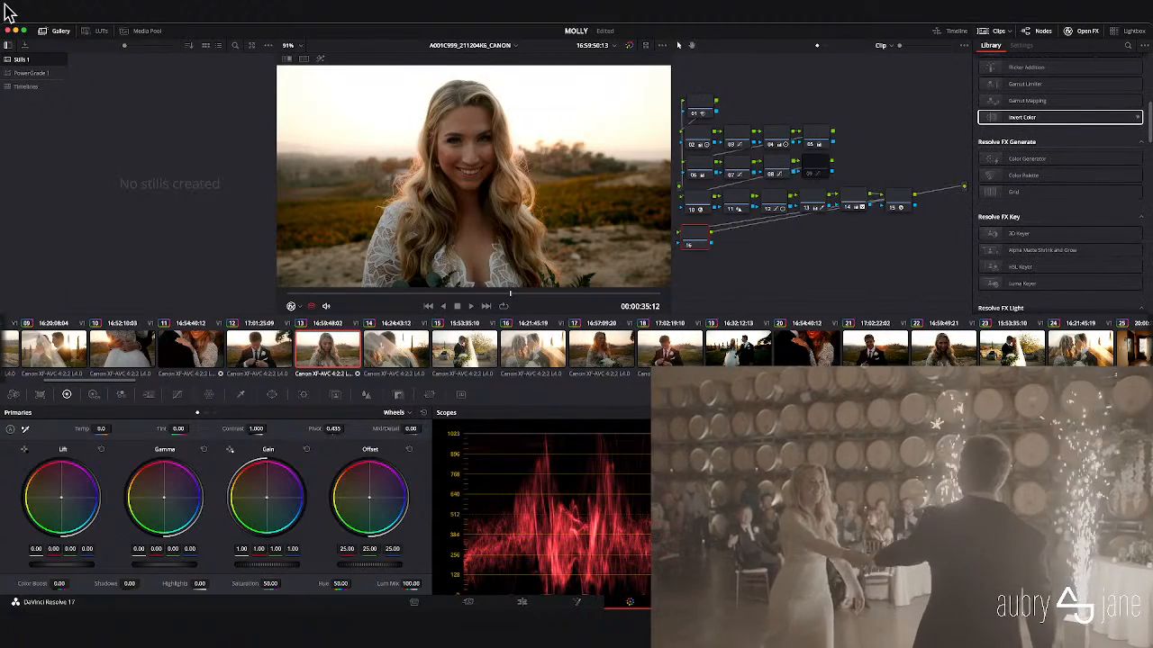
{"action": "scroll", "coordinate": [1060, 123], "scroll_direction": "up", "scroll_amount": 3}
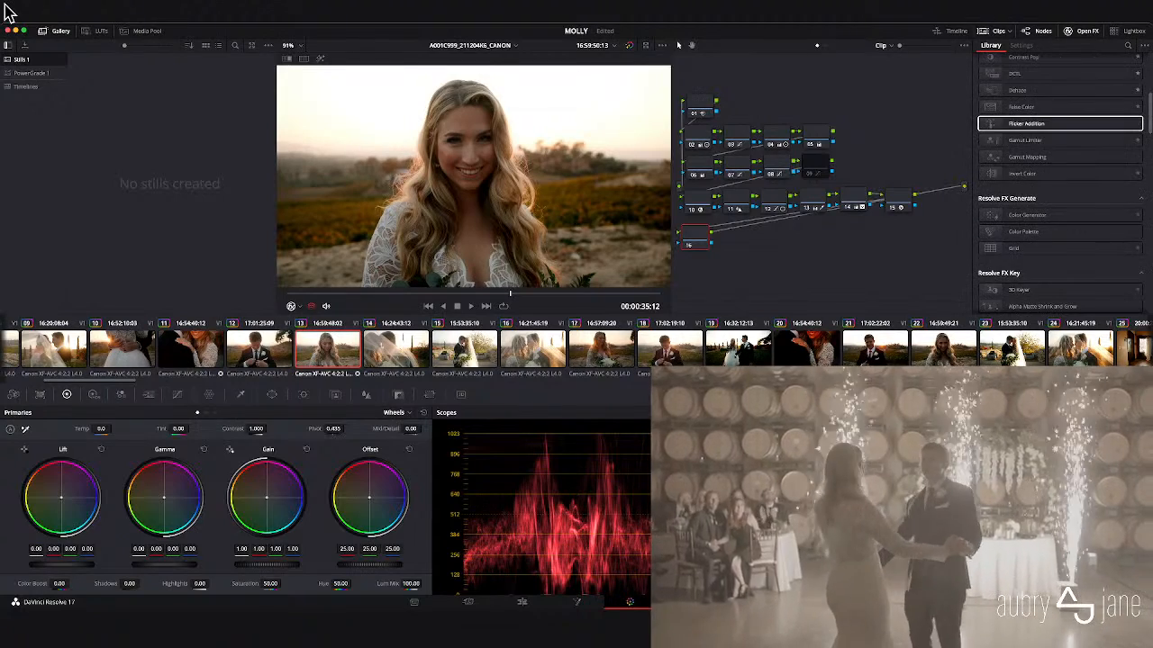
{"action": "scroll", "coordinate": [1060, 180], "scroll_direction": "down", "scroll_amount": 15}
{"action": "scroll", "coordinate": [1060, 111], "scroll_direction": "down", "scroll_amount": 8}
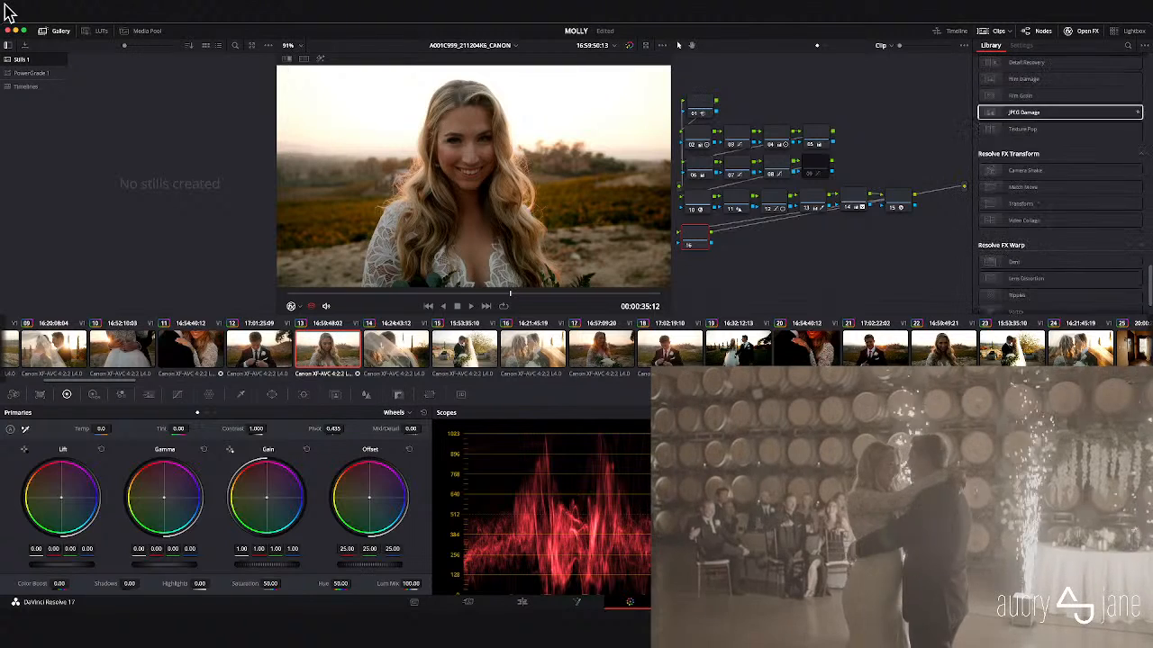
{"action": "scroll", "coordinate": [1060, 117], "scroll_direction": "down", "scroll_amount": 3}
{"action": "scroll", "coordinate": [1059, 118], "scroll_direction": "up", "scroll_amount": 20}
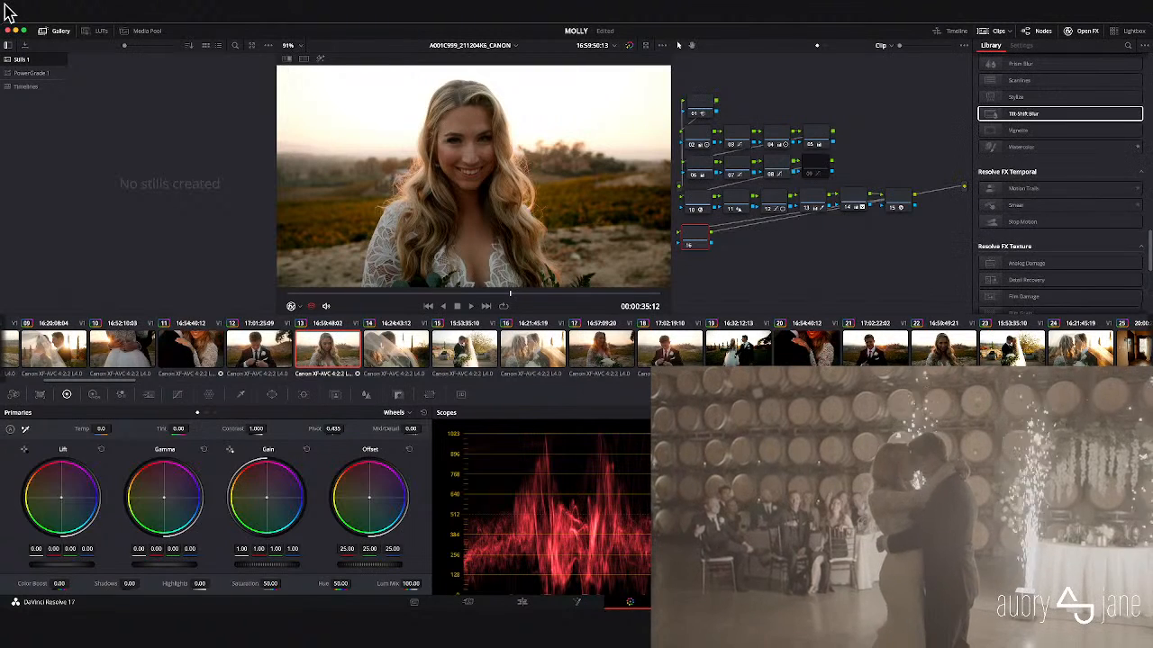
{"action": "scroll", "coordinate": [1059, 117], "scroll_direction": "up", "scroll_amount": 10}
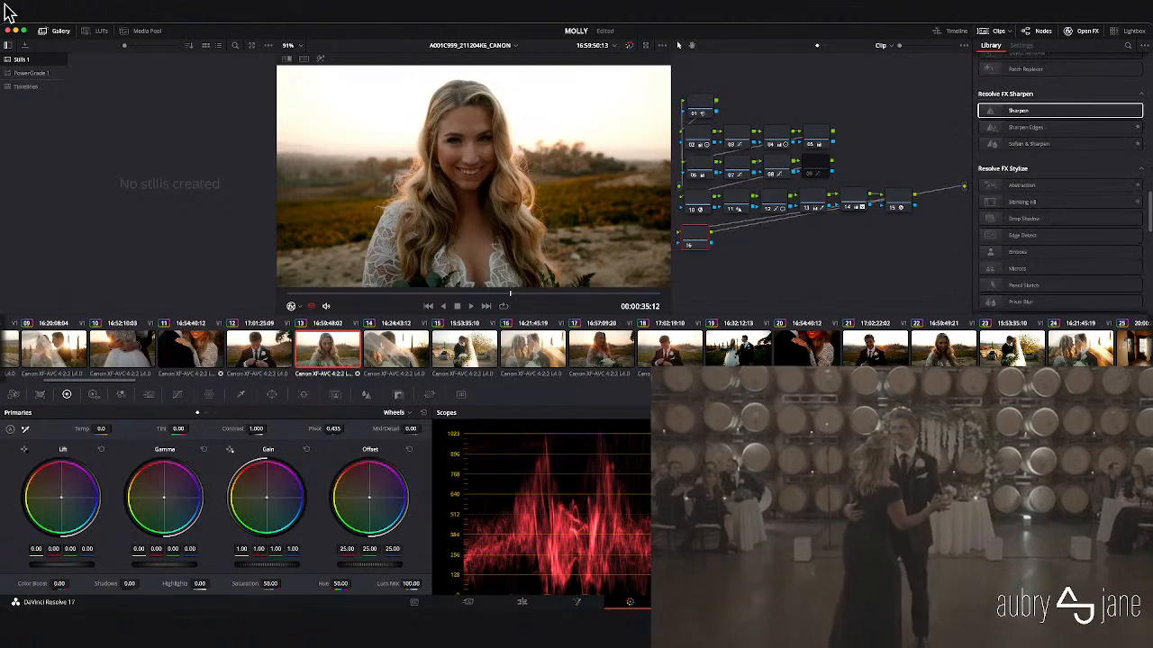
{"action": "scroll", "coordinate": [1060, 166], "scroll_direction": "up", "scroll_amount": 8}
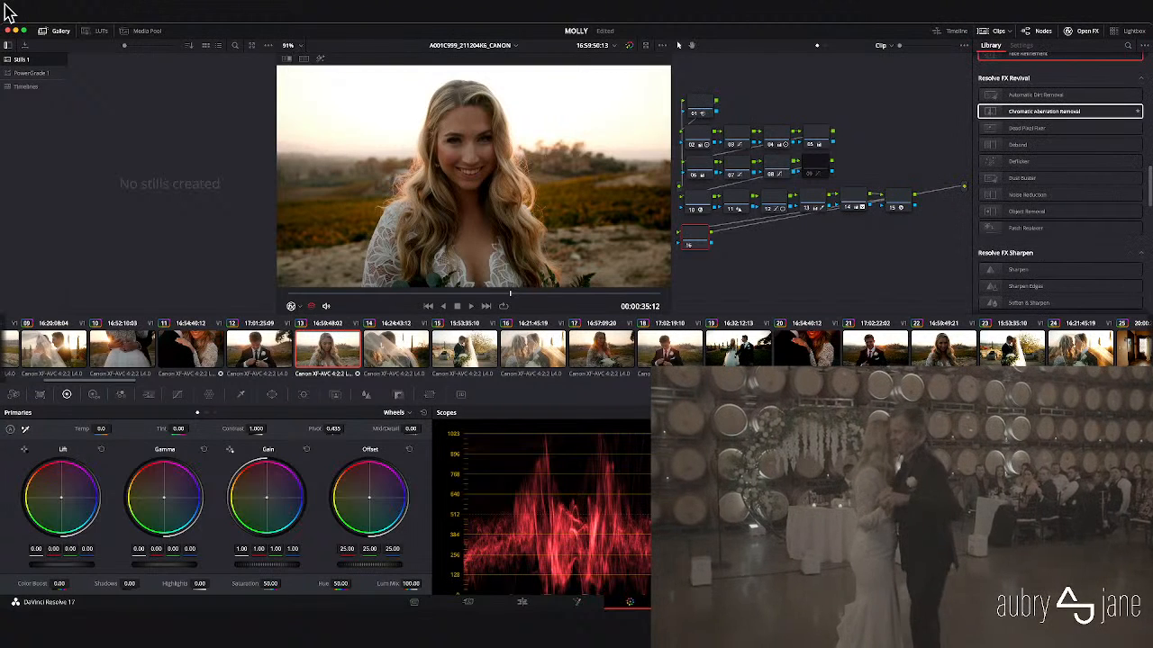
{"action": "scroll", "coordinate": [1060, 166], "scroll_direction": "up", "scroll_amount": 4}
{"action": "left_click_drag", "start_coordinate": [1060, 162], "coordinate": [1060, 253]}
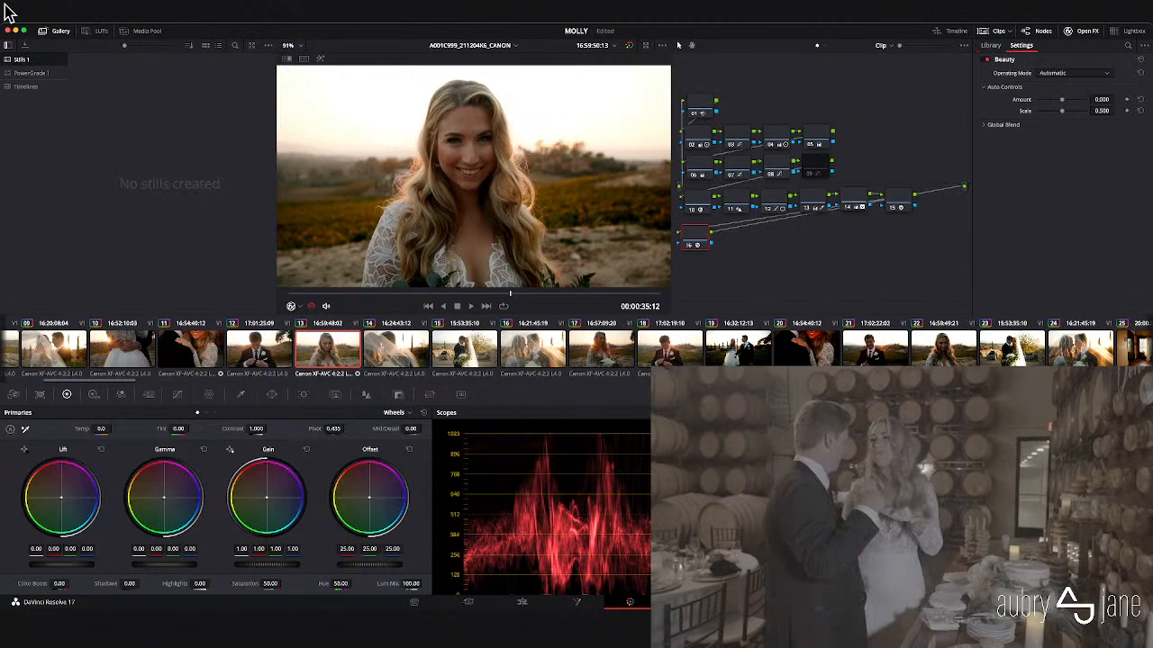
- Test a strong Beauty effect on node 16, reset it to 0, and settle the amount at 0.537
{"action": "left_click_drag", "start_coordinate": [1101, 99], "coordinate": [1131, 99]}
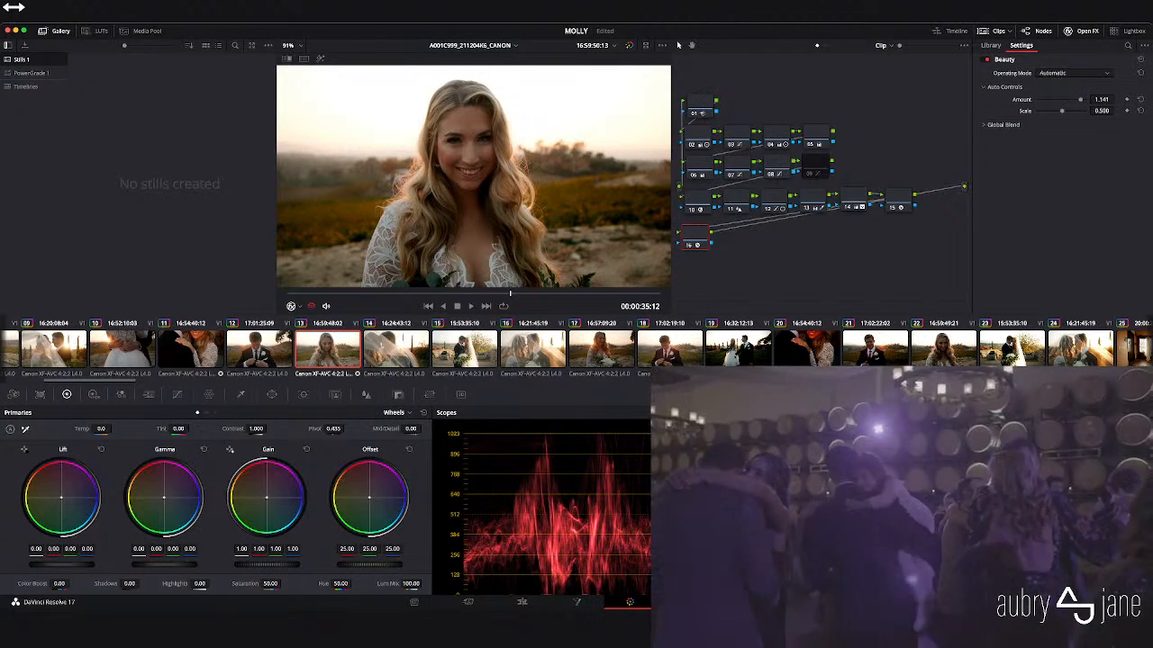
{"action": "left_click", "coordinate": [1101, 99]}
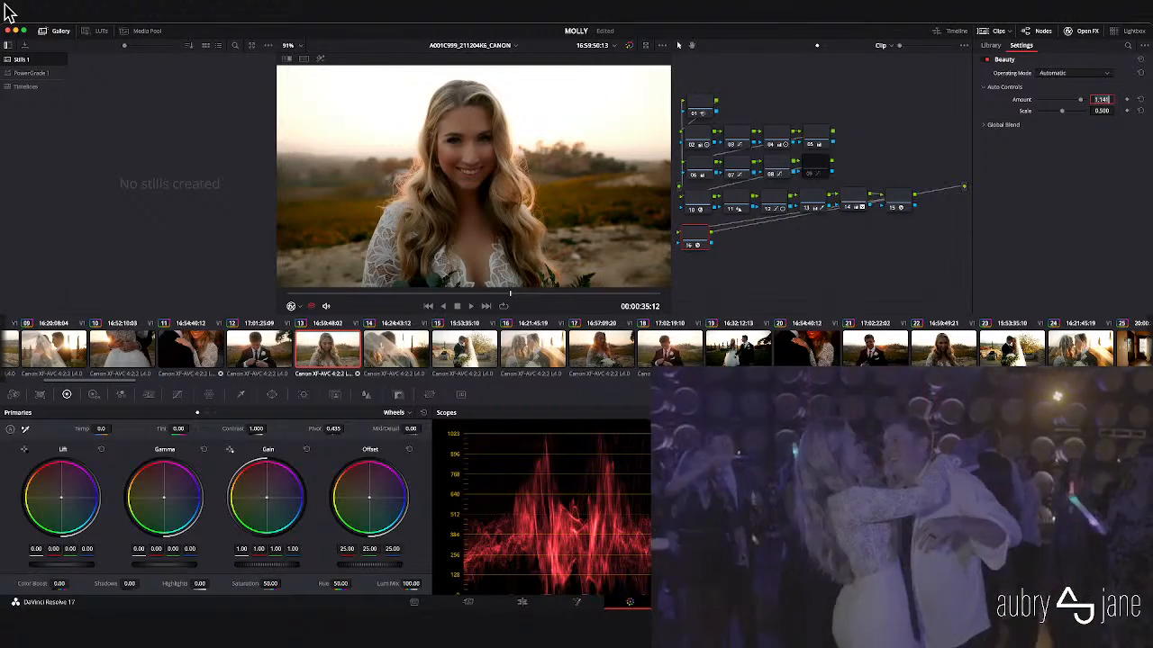
{"action": "type", "text": "0"}
{"action": "key", "text": "Return"}
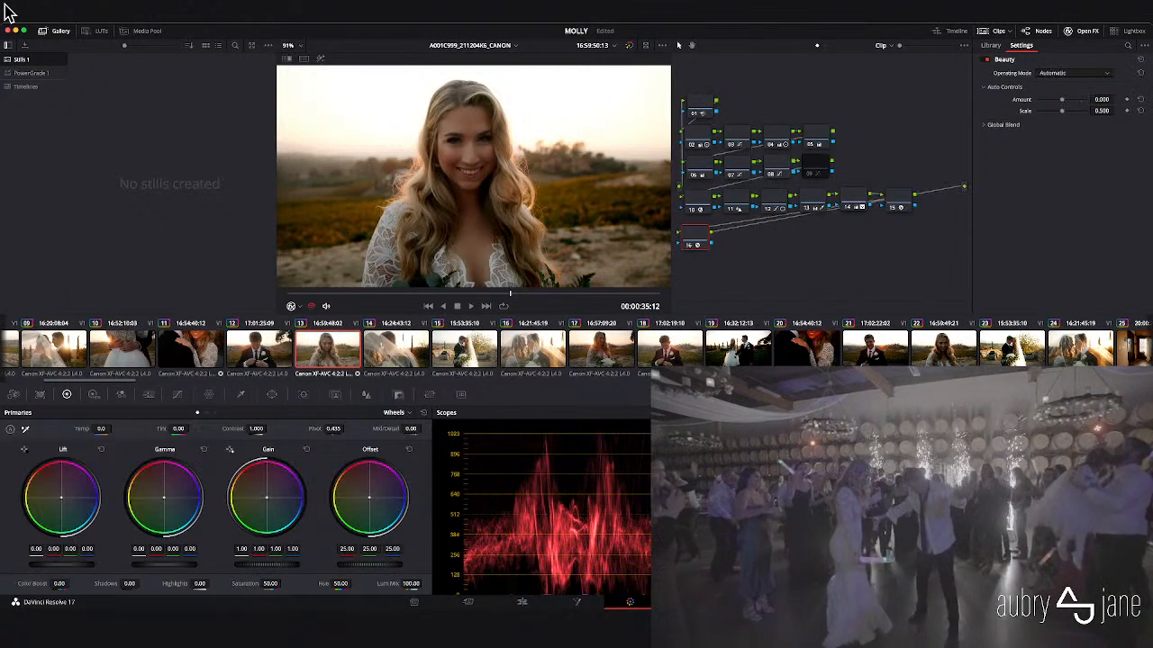
{"action": "left_click_drag", "start_coordinate": [1101, 99], "coordinate": [1112, 100]}
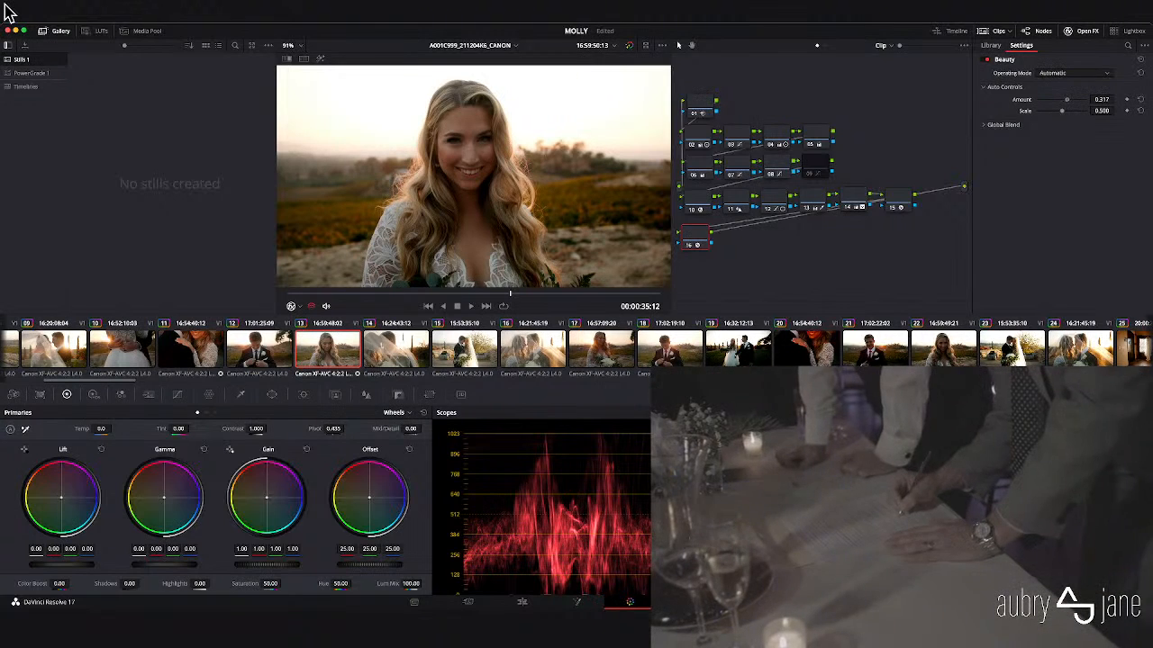
{"action": "left_click_drag", "start_coordinate": [1102, 99], "coordinate": [1107, 99]}
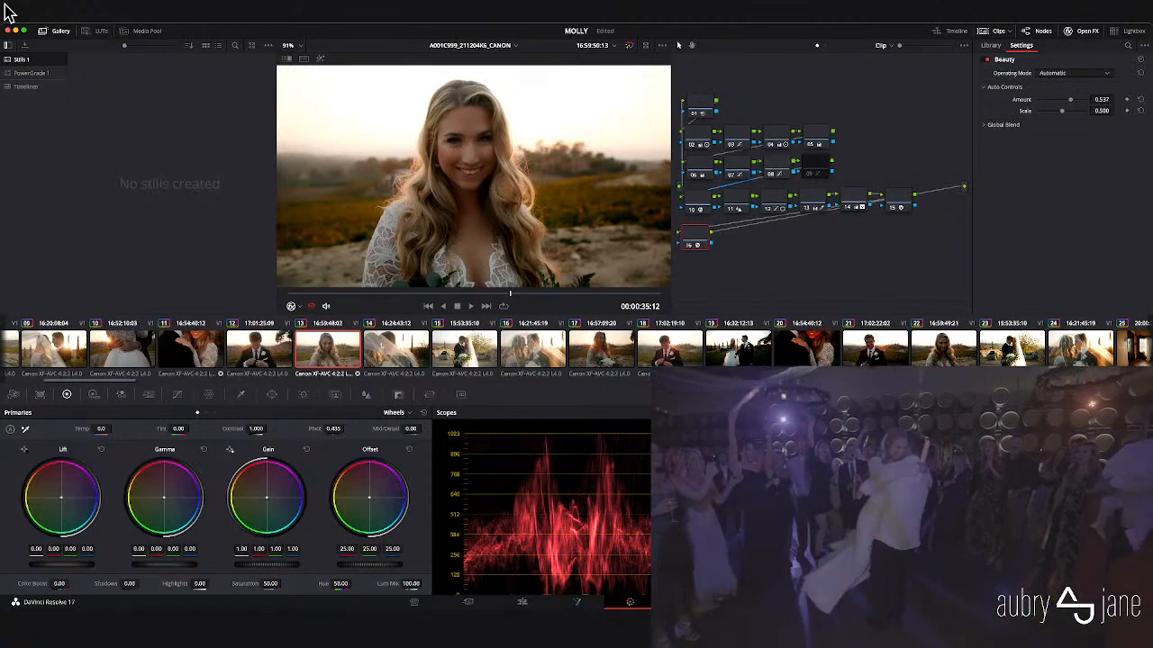
- Draw a closed curve window around the bride's forehead on node 16
{"action": "left_click", "coordinate": [272, 395]}
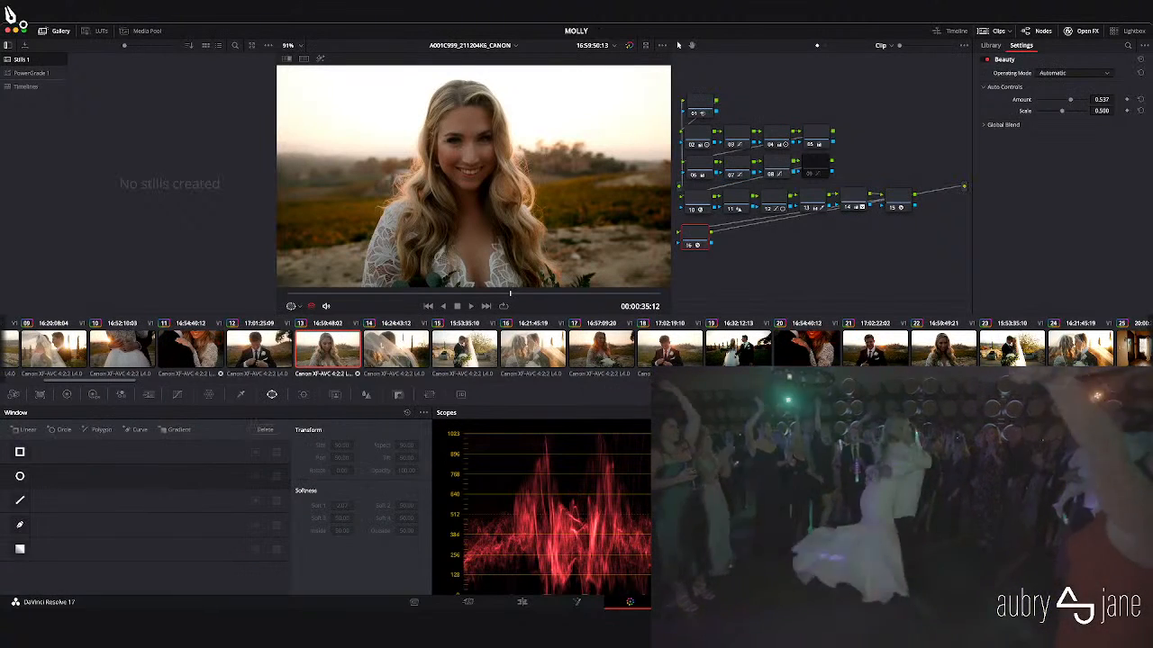
{"action": "left_click", "coordinate": [20, 525]}
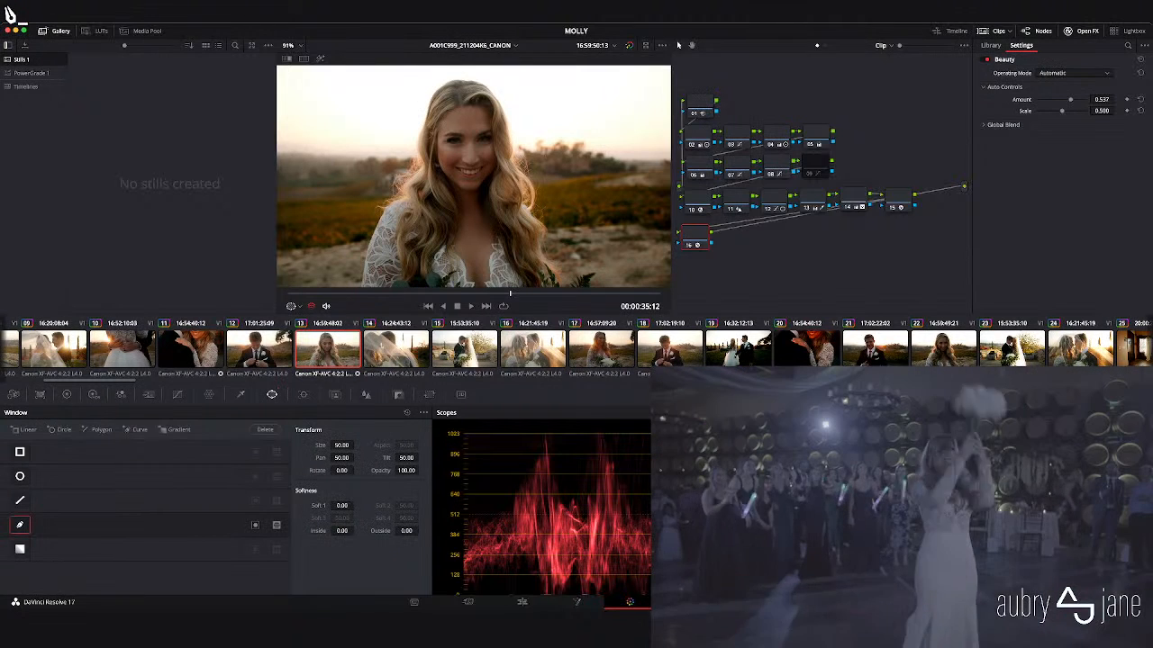
{"action": "left_click", "coordinate": [446, 121]}
{"action": "left_click", "coordinate": [474, 109]}
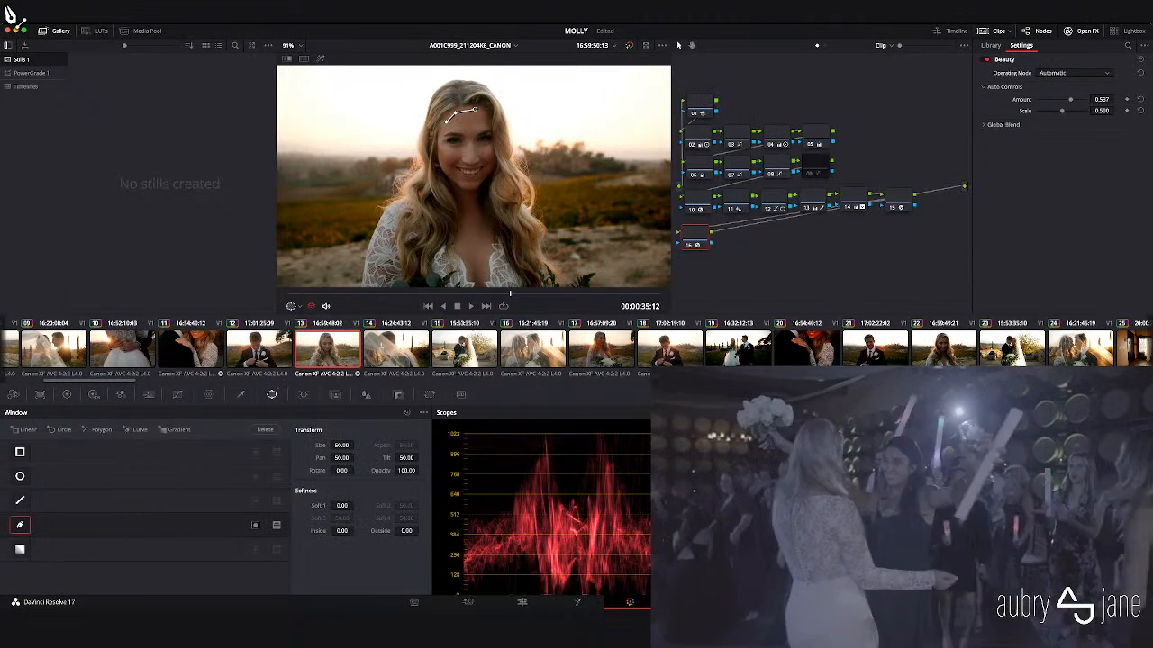
{"action": "left_click", "coordinate": [486, 112]}
{"action": "left_click", "coordinate": [489, 125]}
{"action": "left_click", "coordinate": [463, 131]}
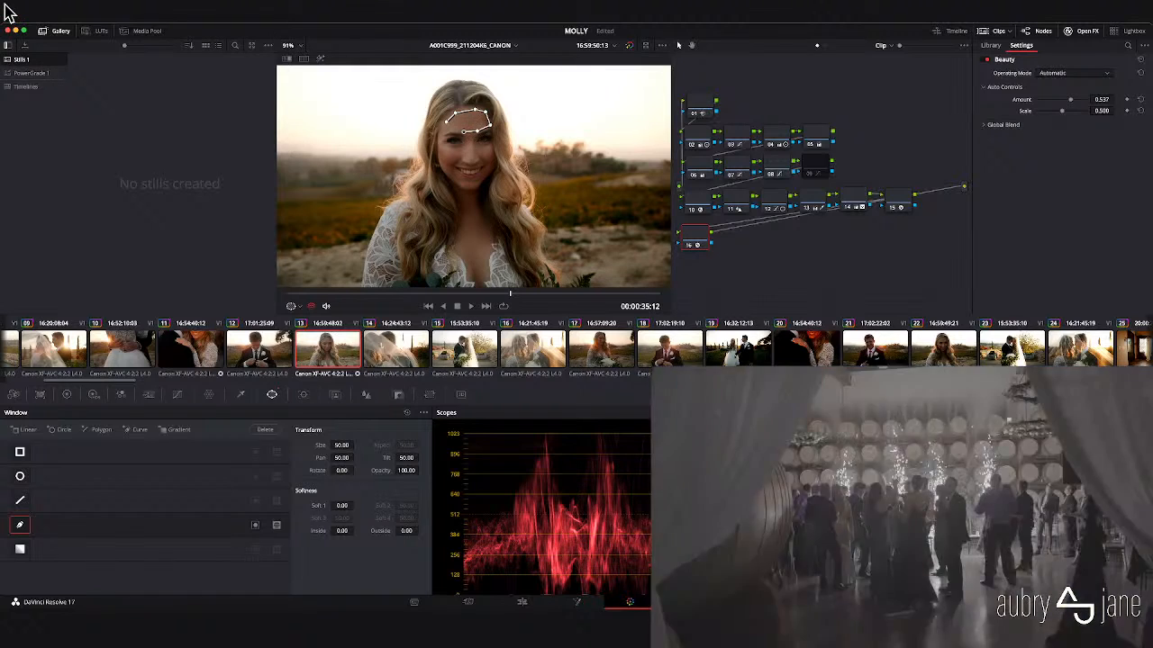
{"action": "left_click", "coordinate": [446, 121]}
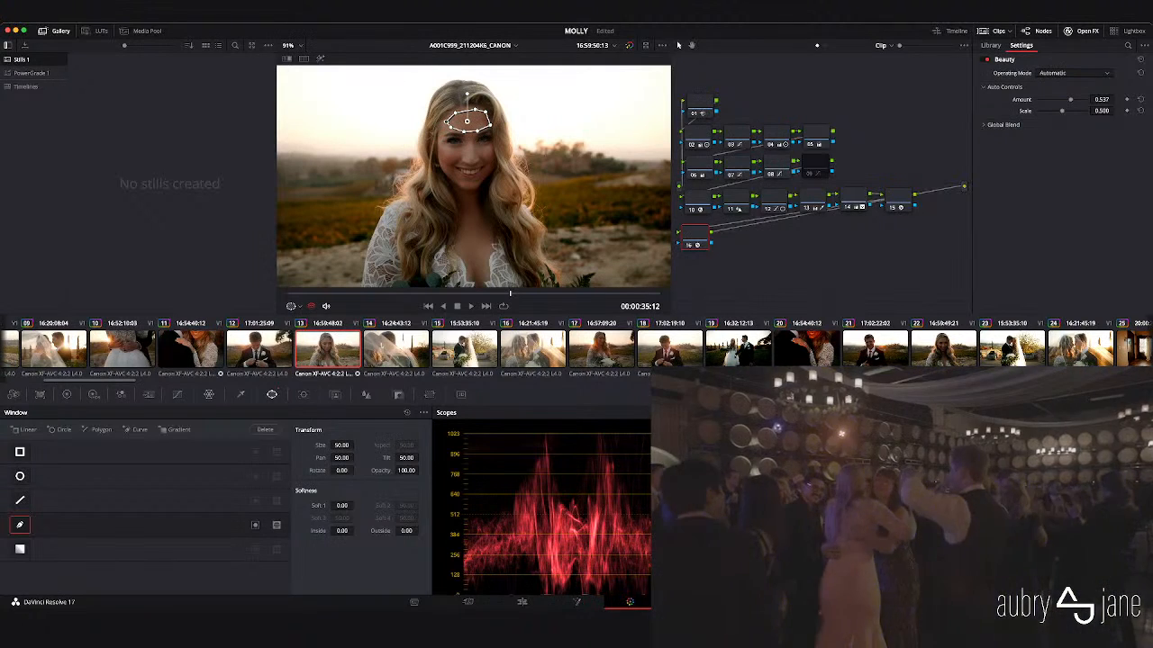
- Soften the forehead window with inside 2.20 and outside 1.58, keeping Soft 1 at 0, and track it through the clip
{"action": "left_click_drag", "start_coordinate": [342, 506], "coordinate": [358, 507]}
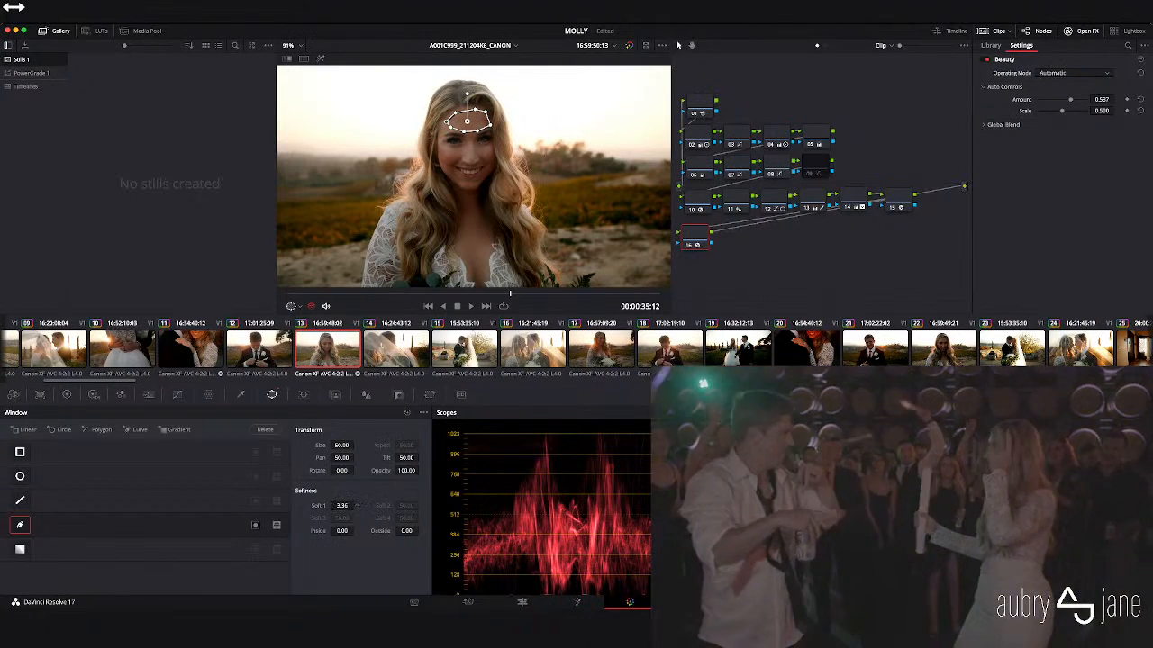
{"action": "double_click", "coordinate": [342, 506]}
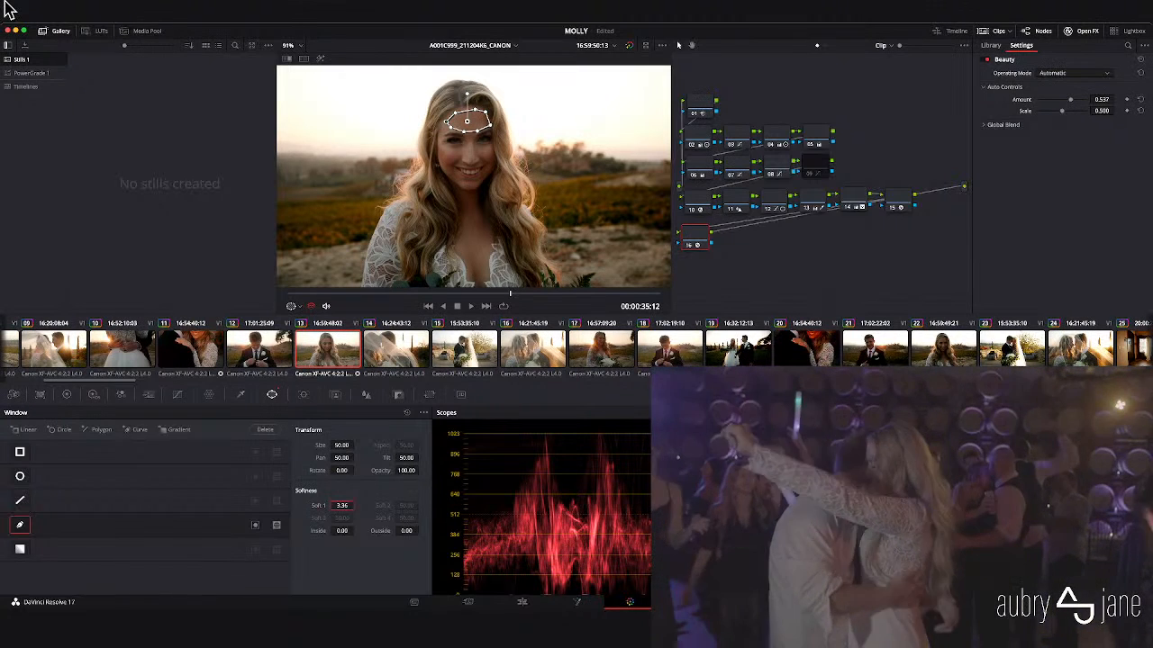
{"action": "type", "text": "0"}
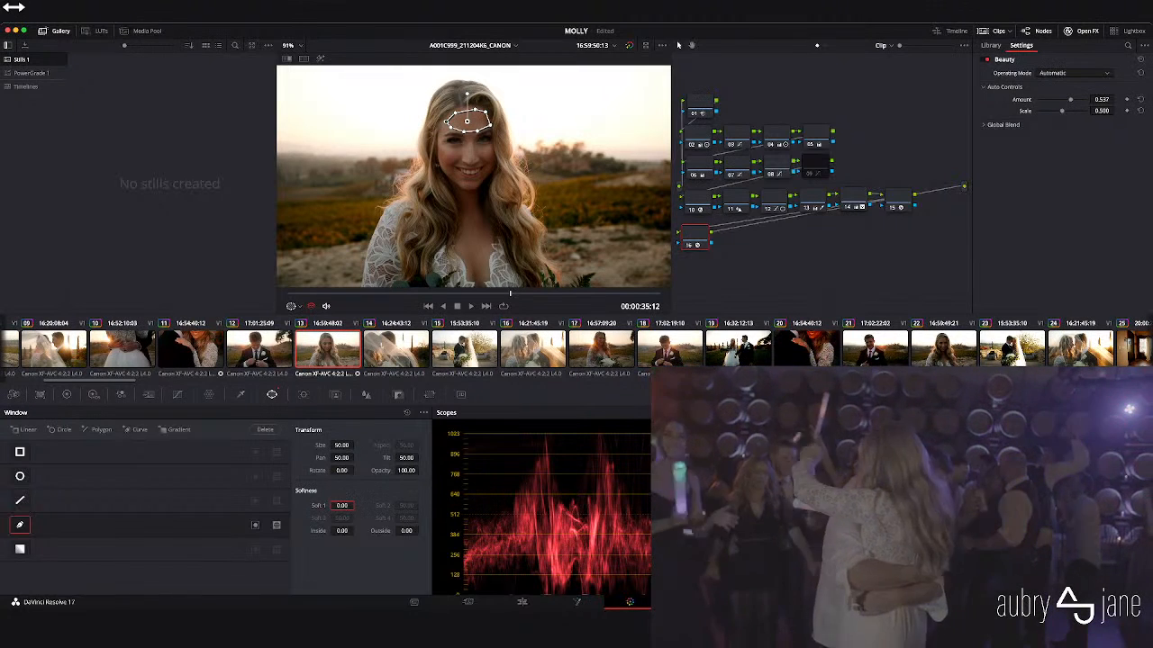
{"action": "key", "text": "Return"}
{"action": "left_click_drag", "start_coordinate": [342, 531], "coordinate": [419, 530]}
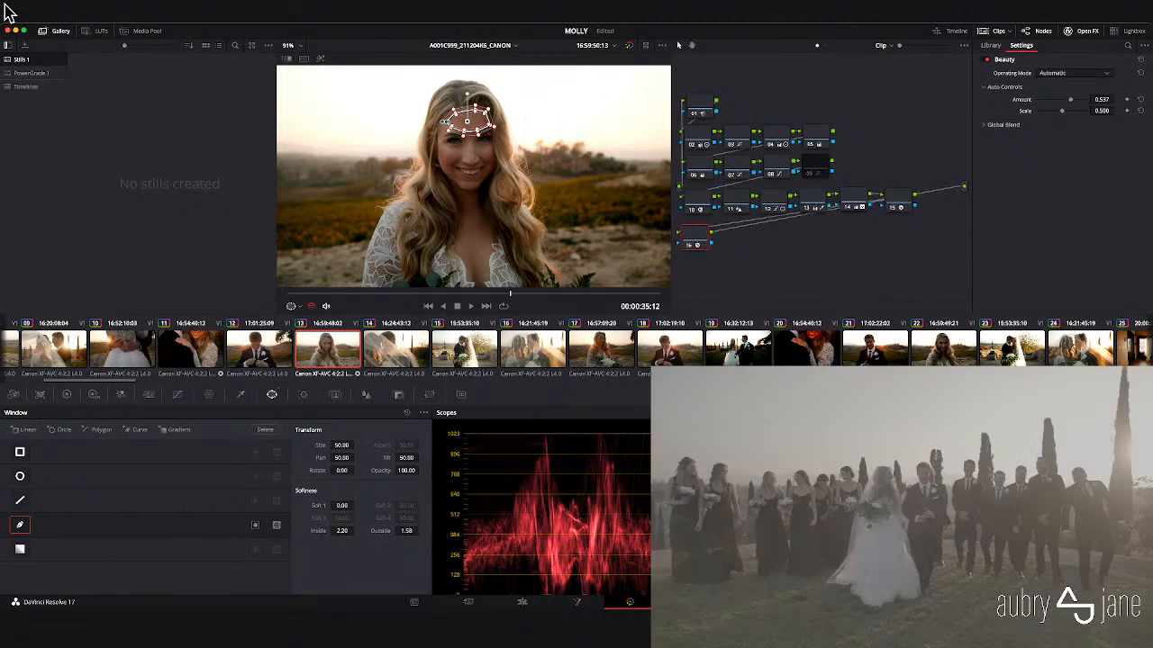
{"action": "left_click", "coordinate": [303, 394]}
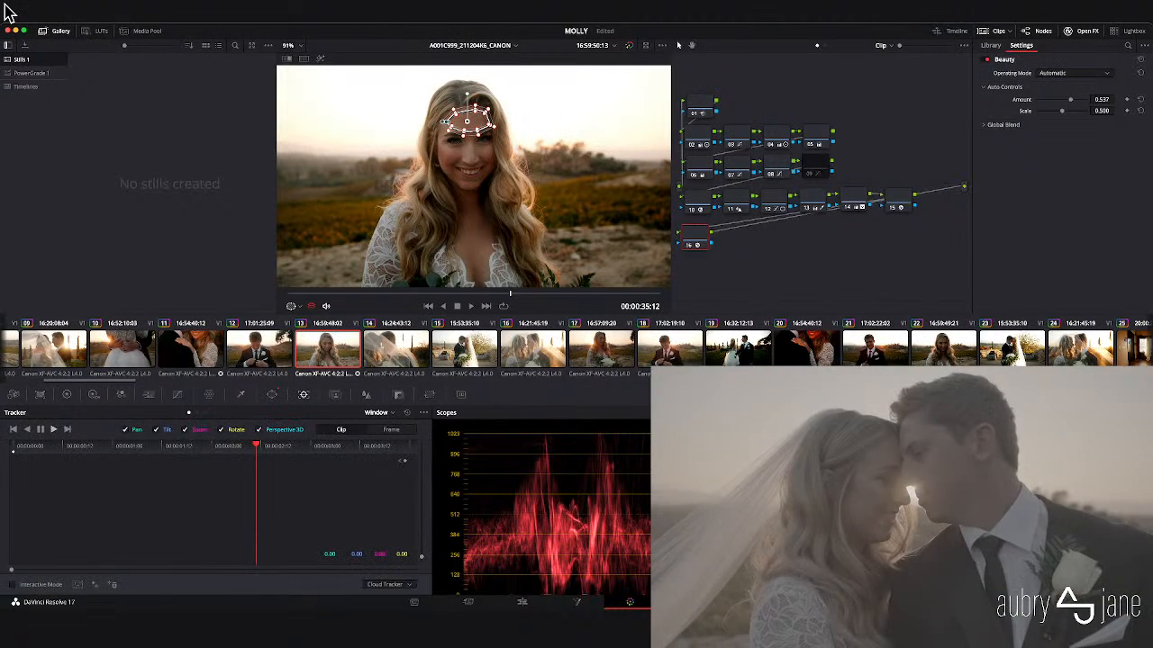
{"action": "key", "text": "ctrl+t"}
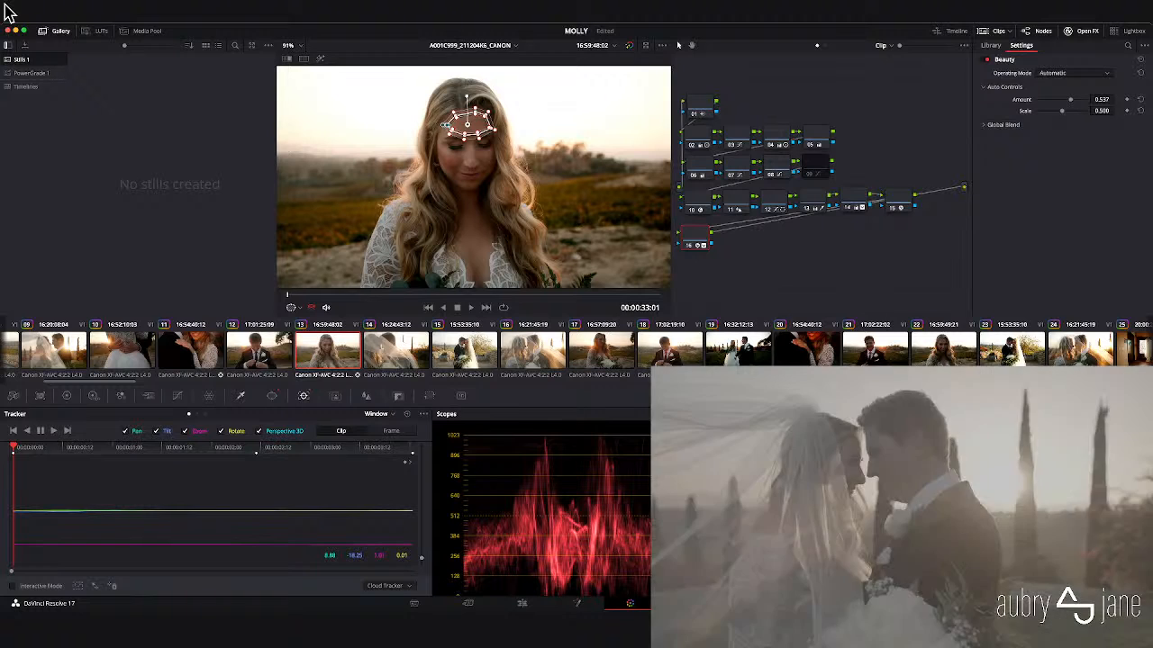
- Play back clip 13 to check the tracked forehead refinement, and step ahead to clip 16
{"action": "left_click", "coordinate": [241, 396]}
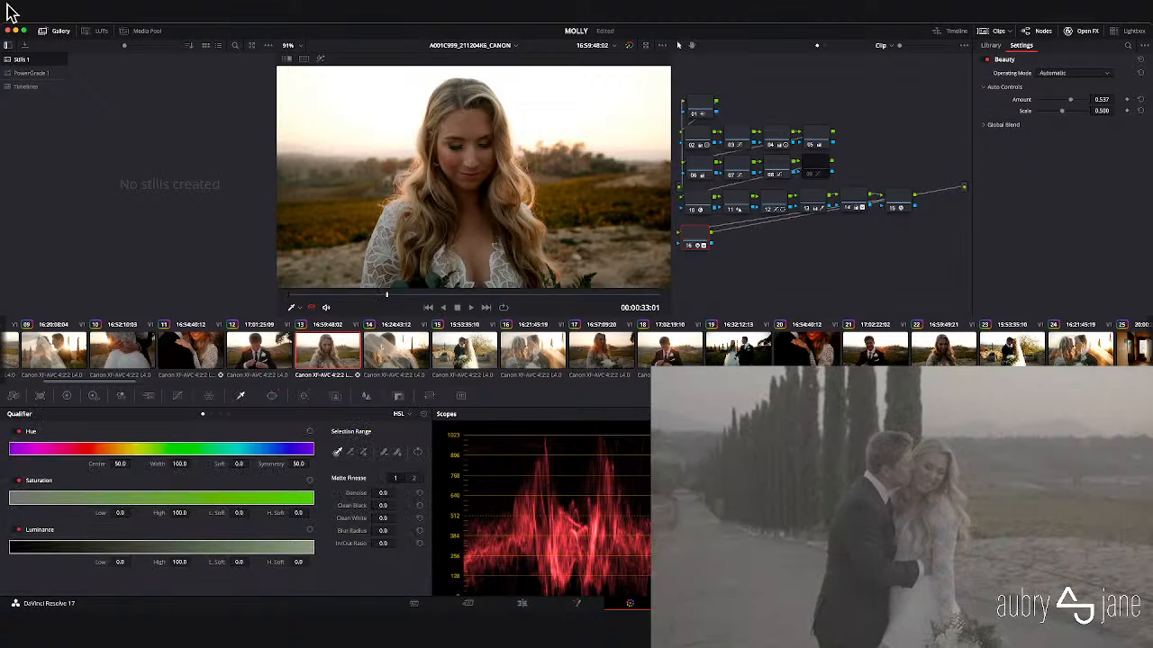
{"action": "key", "text": "space"}
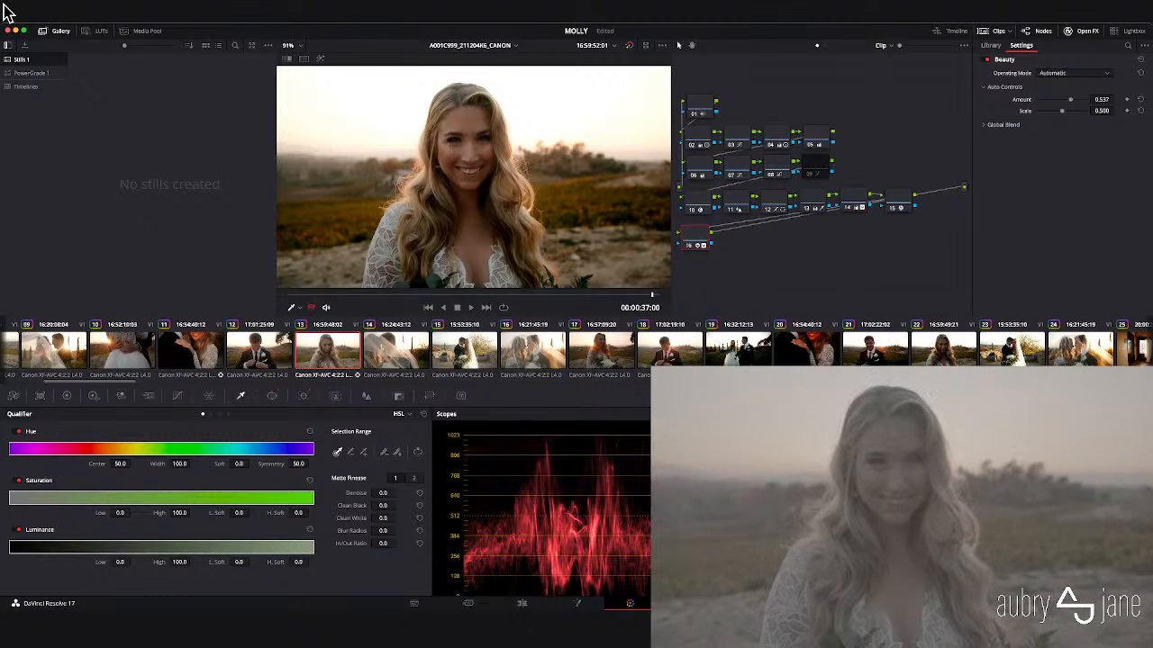
{"action": "key", "text": "Down"}
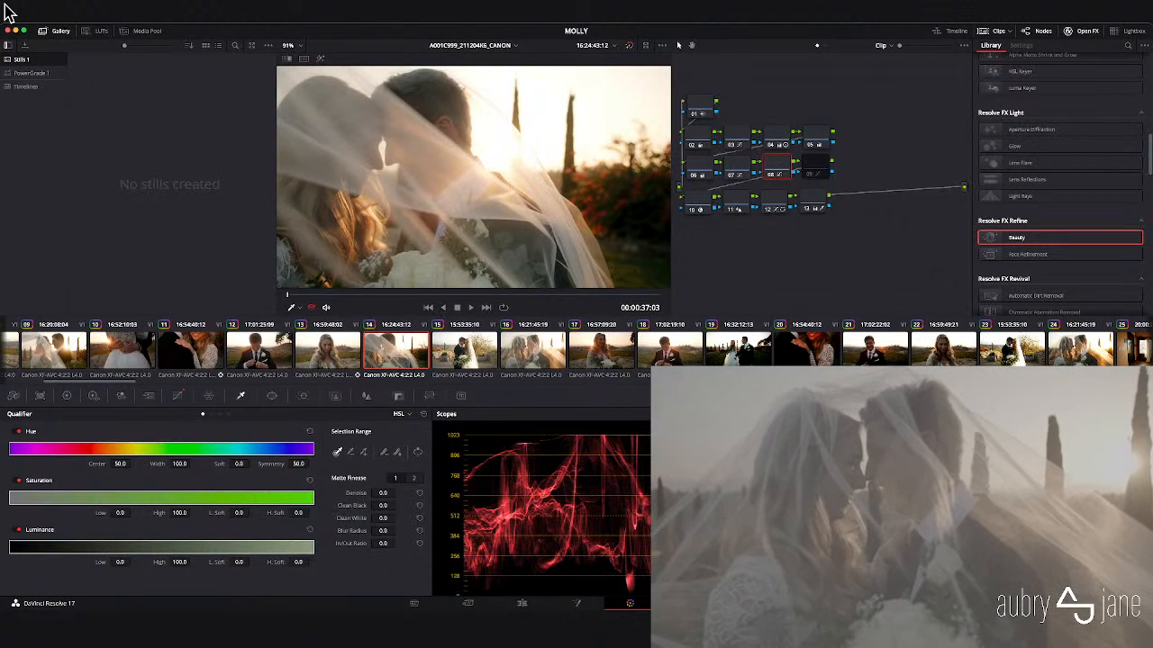
{"action": "key", "text": "Down"}
{"action": "key", "text": "Down"}
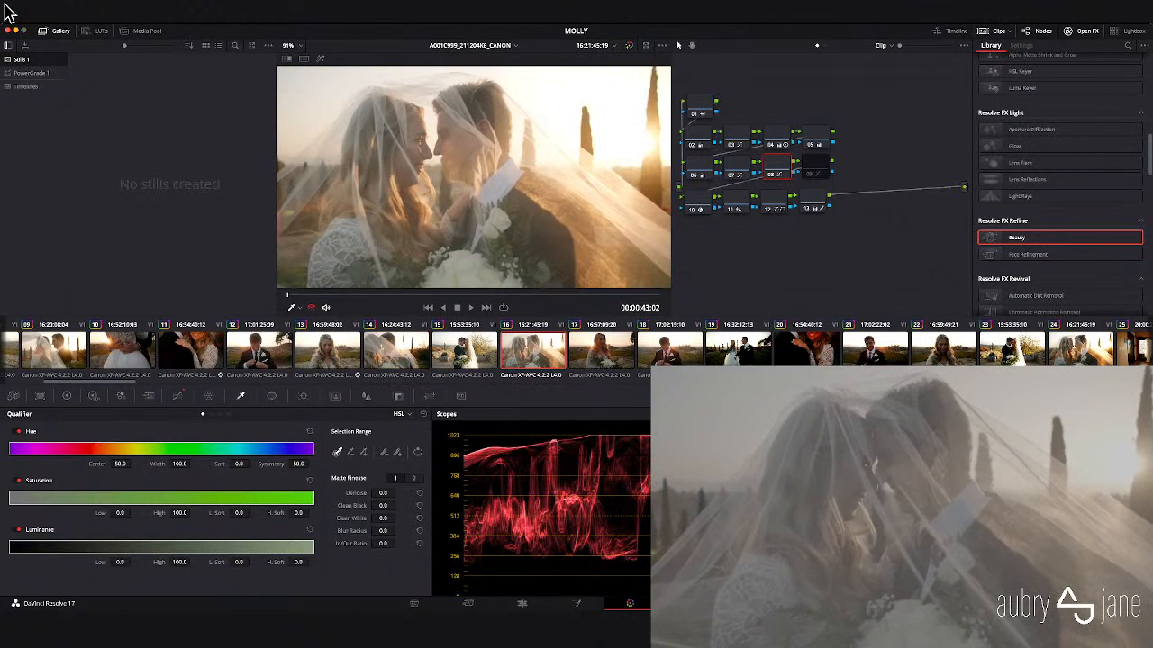
- Select node 02 on clip 16 and set its Lift to -0.15, reviewing the clip through to its end
{"action": "key", "text": "minus"}
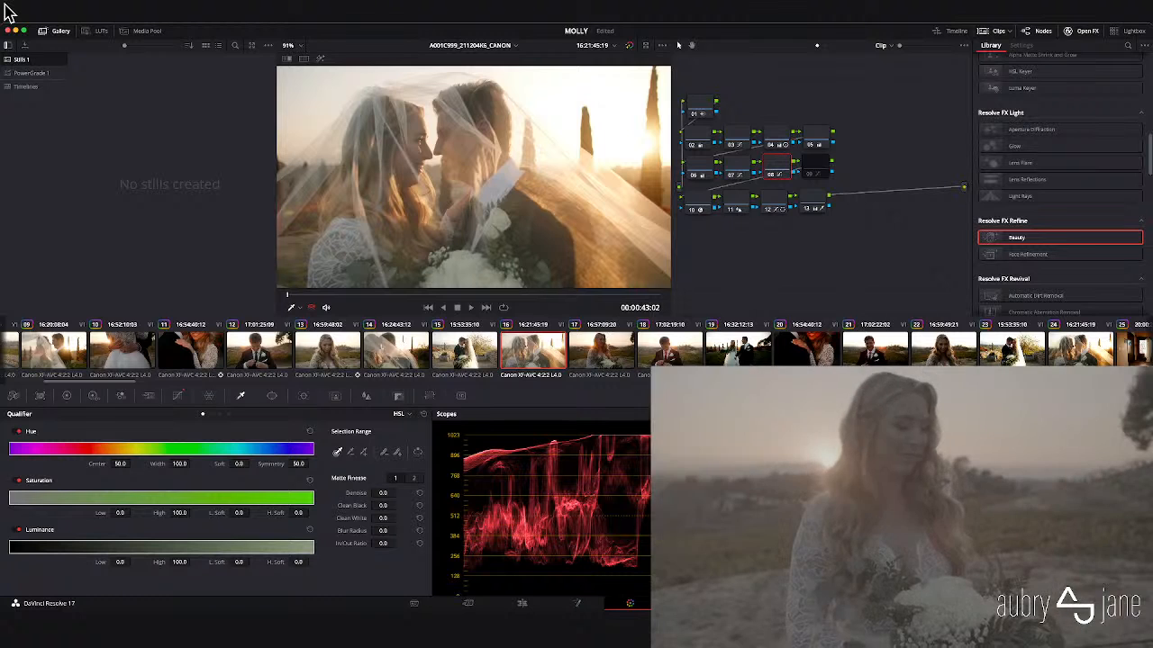
{"action": "key", "text": "alt+shift+semicolon"}
{"action": "key", "text": "alt+shift+semicolon"}
{"action": "key", "text": "alt+shift+semicolon"}
{"action": "key", "text": "alt+shift+semicolon"}
{"action": "key", "text": "alt+shift+semicolon"}
{"action": "key", "text": "alt+shift+semicolon"}
{"action": "key", "text": "alt+z"}
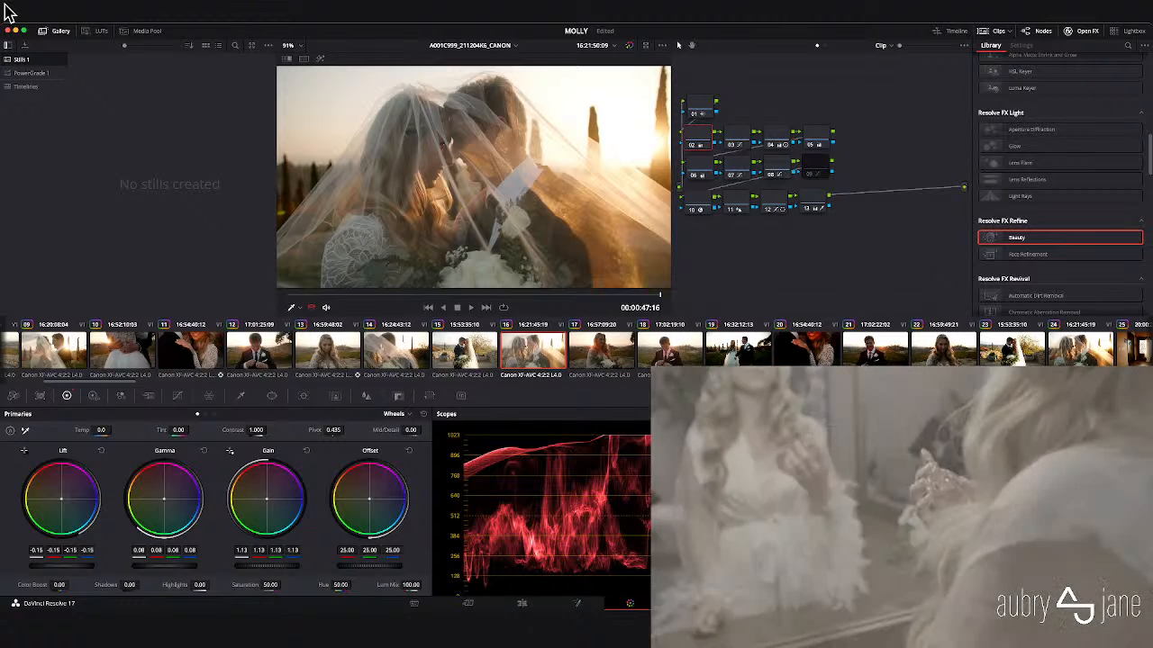
- Go back to clip 15, review it, and set the Lift on node 02 to -0.15
{"action": "key", "text": "Up"}
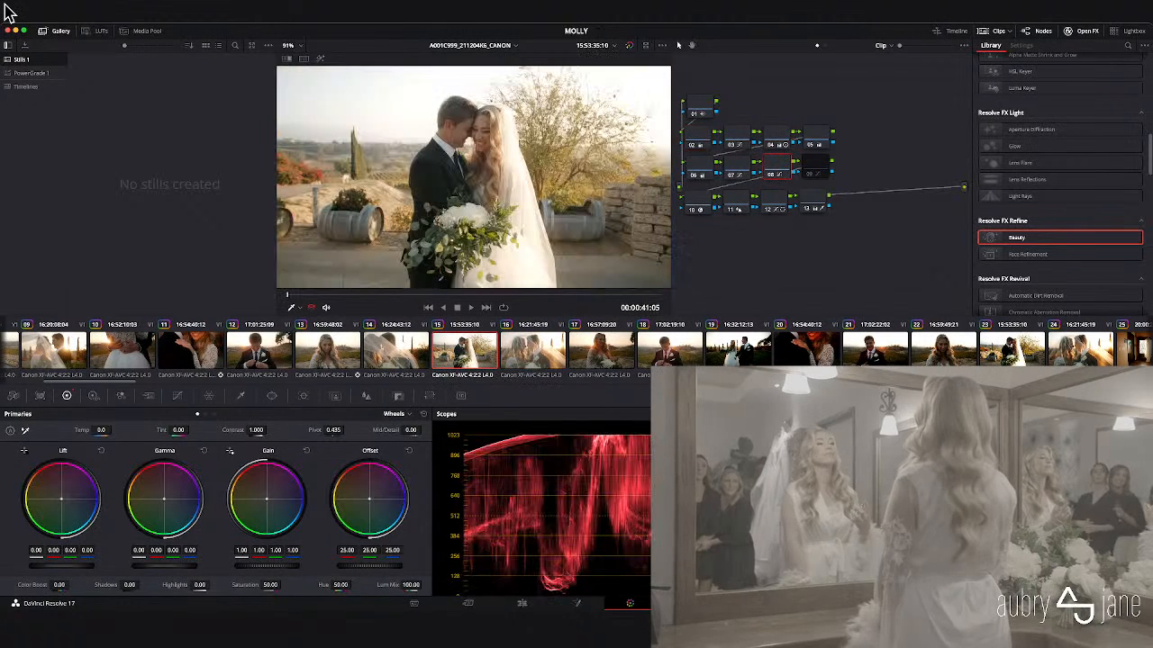
{"action": "key", "text": "space"}
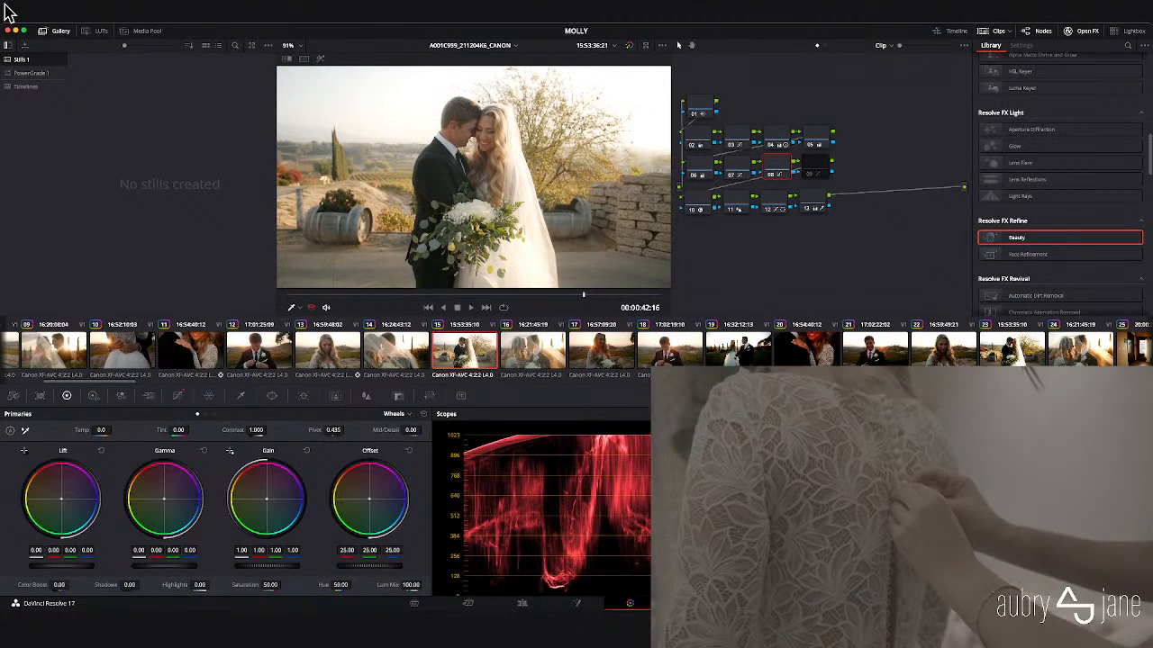
{"action": "left_click", "coordinate": [699, 138]}
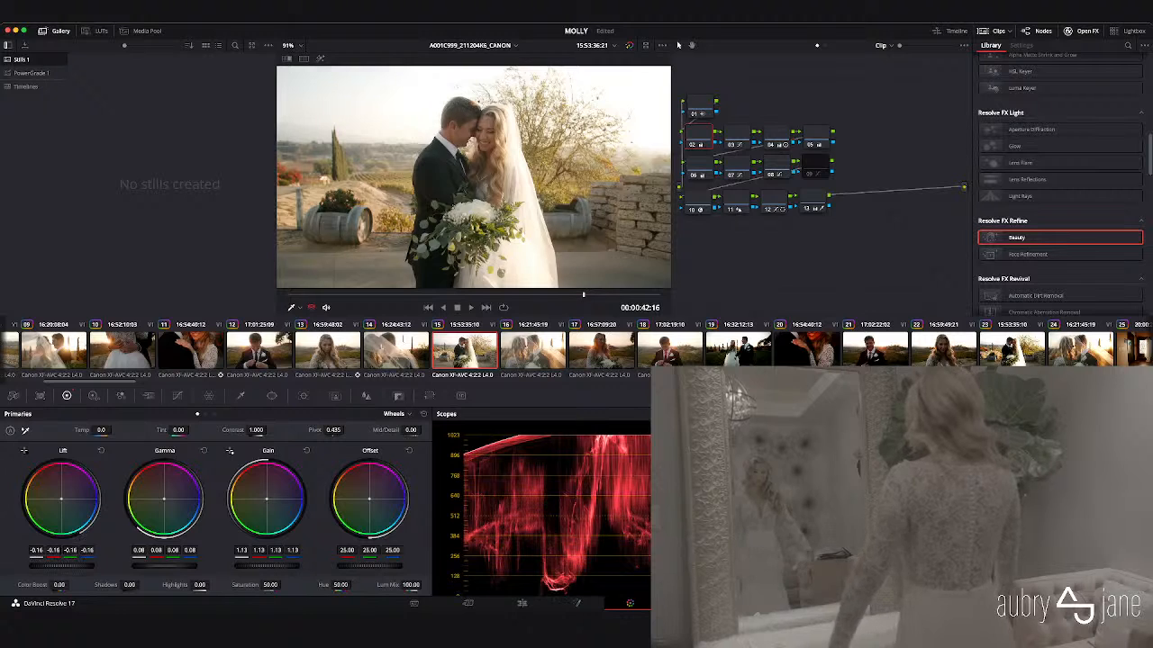
{"action": "left_click_drag", "start_coordinate": [62, 566], "coordinate": [49, 566]}
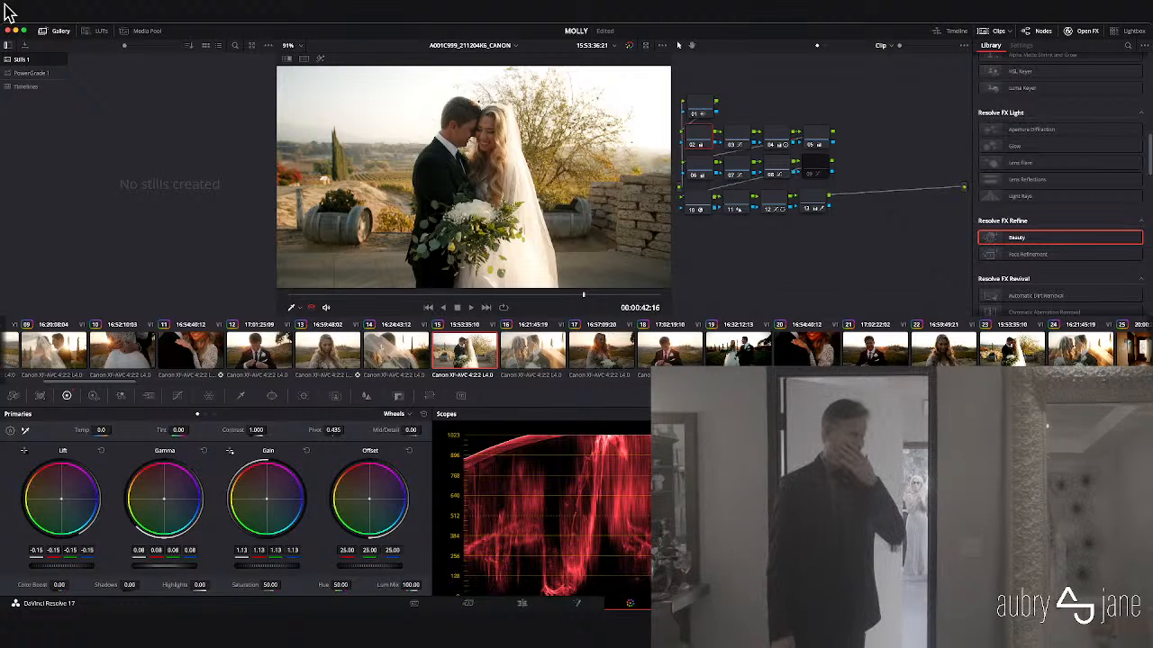
- On clip 17, set node 02 to Lift -0.12, Gamma 0.07 and Gain 1.19, and play the clip back
{"action": "key", "text": "Down"}
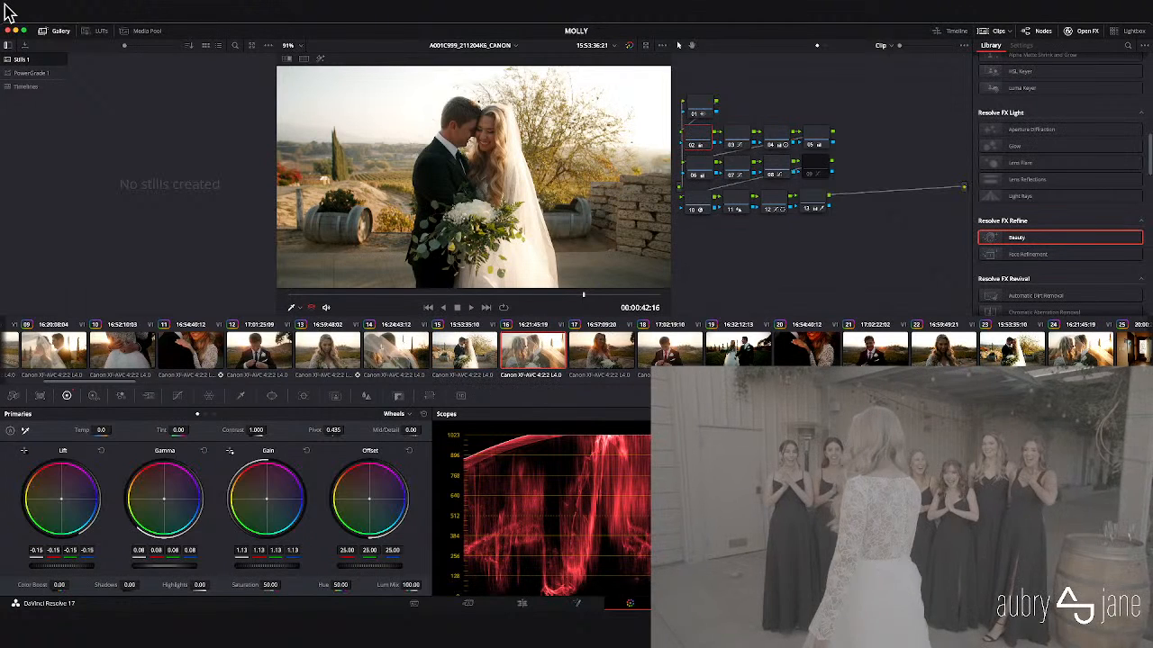
{"action": "key", "text": "Down"}
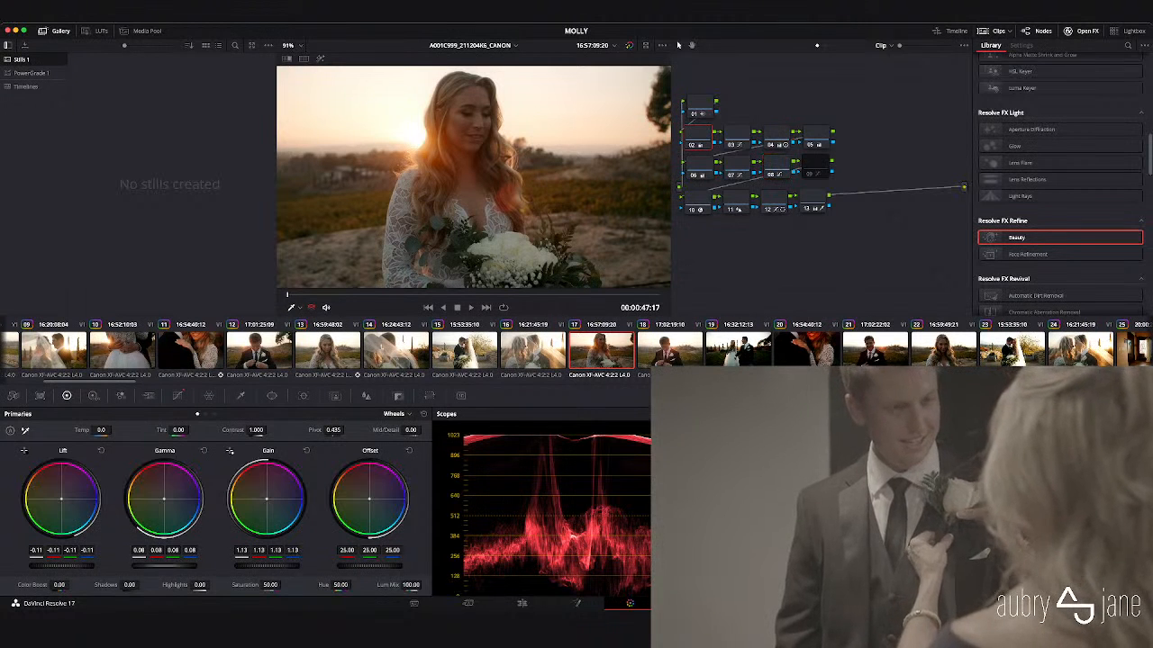
{"action": "mouse_move", "coordinate": [62, 566]}
{"action": "left_mouse_down"}
{"action": "mouse_move", "coordinate": [50, 566]}
{"action": "mouse_move", "coordinate": [69, 566]}
{"action": "left_mouse_up"}
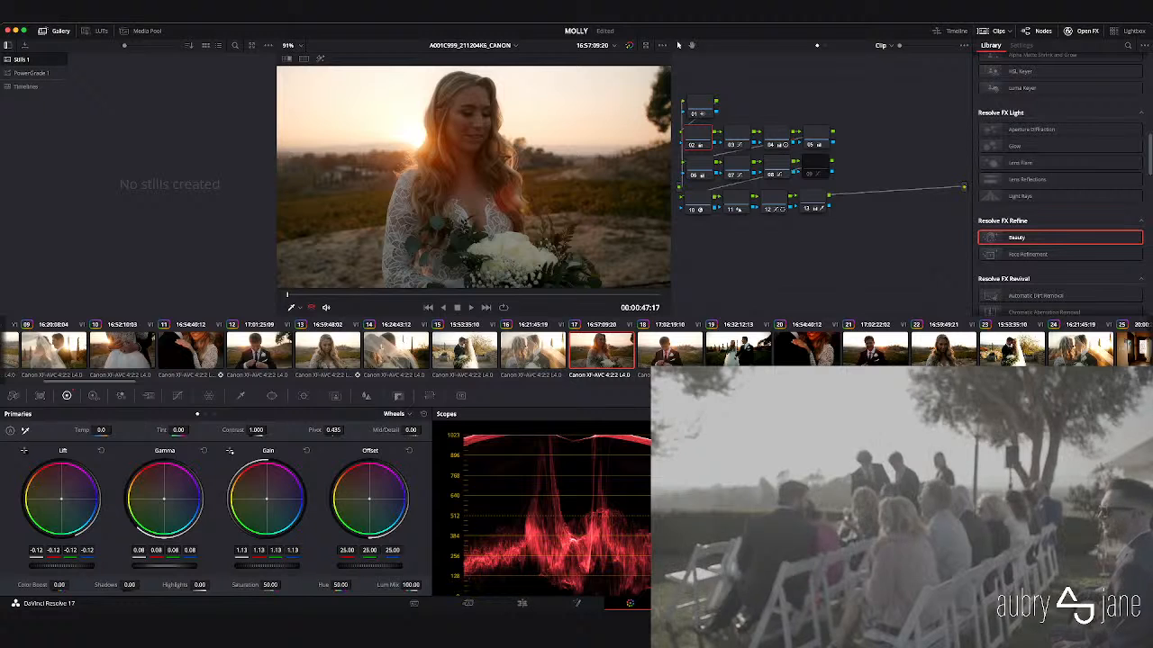
{"action": "left_click_drag", "start_coordinate": [164, 565], "coordinate": [159, 565]}
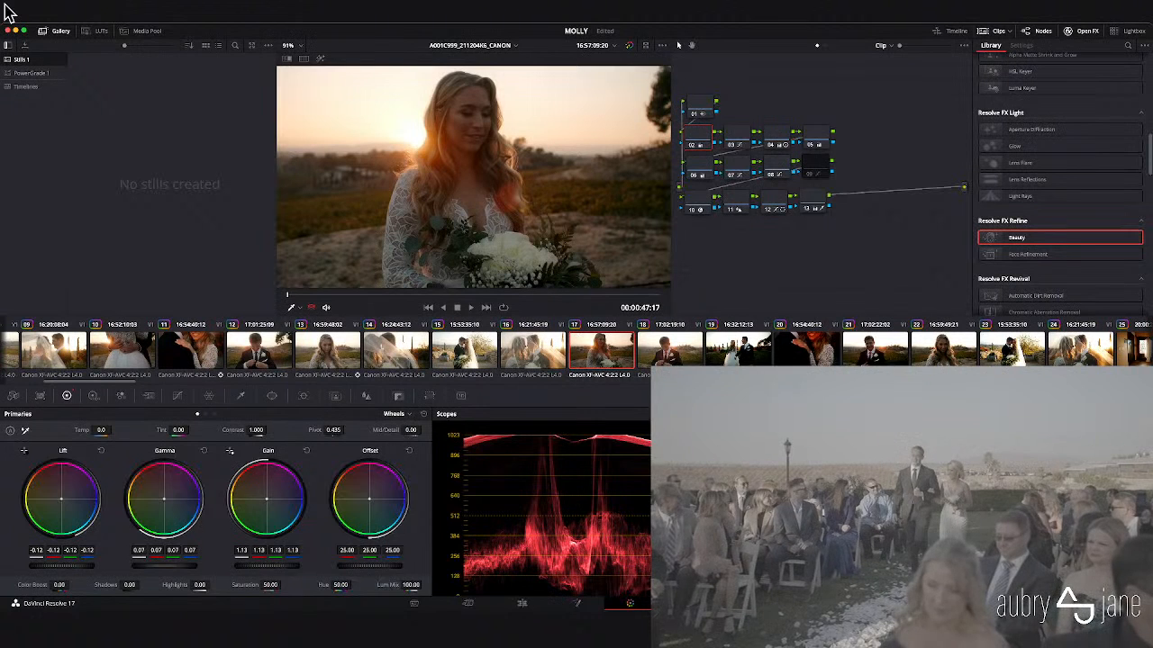
{"action": "left_click_drag", "start_coordinate": [266, 566], "coordinate": [273, 565]}
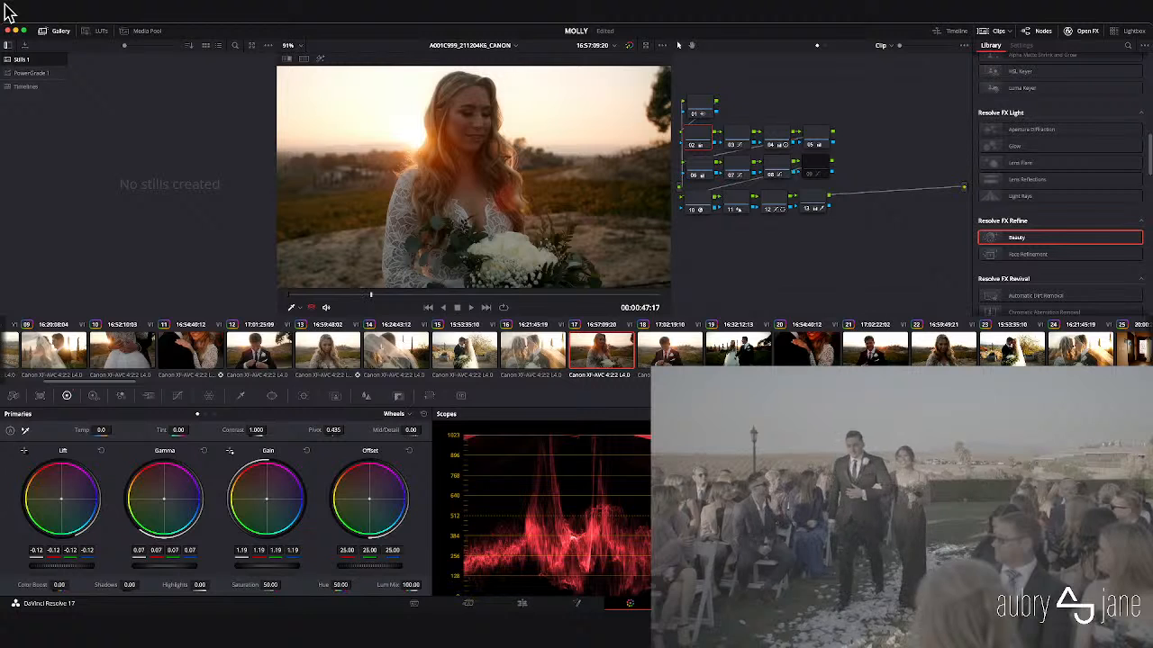
{"action": "key", "text": "space"}
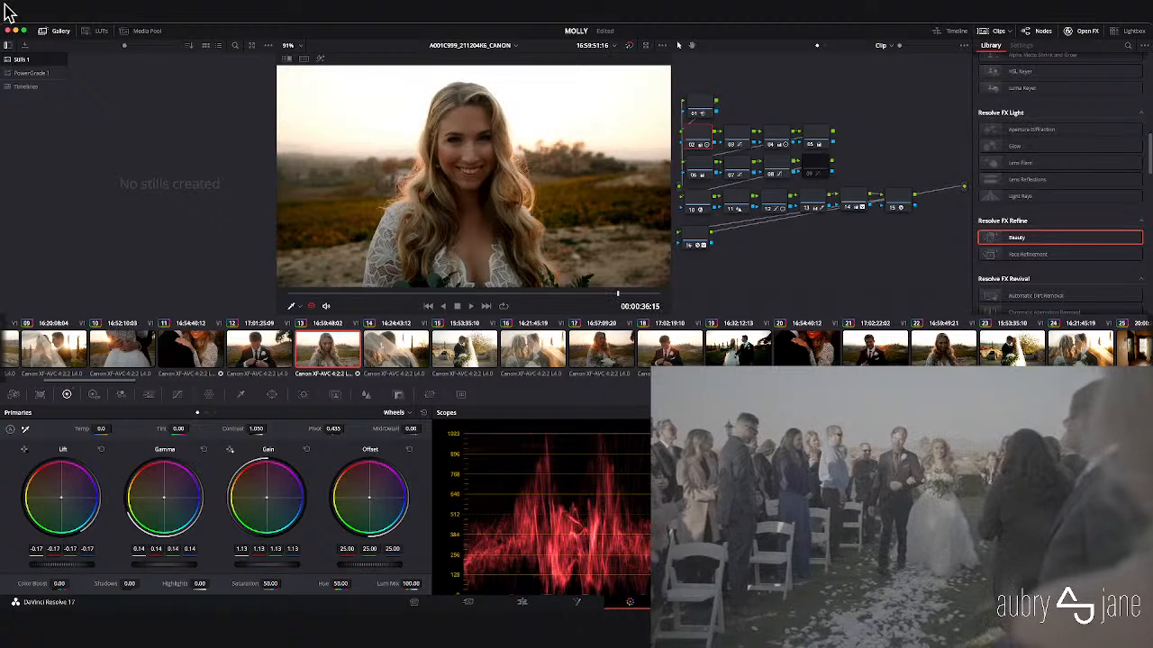
- On clip 13's node 01, set noise reduction luma and chroma thresholds to 12.0 for temporal and 16.1 for spatial
{"action": "key", "text": "shift+semicolon"}
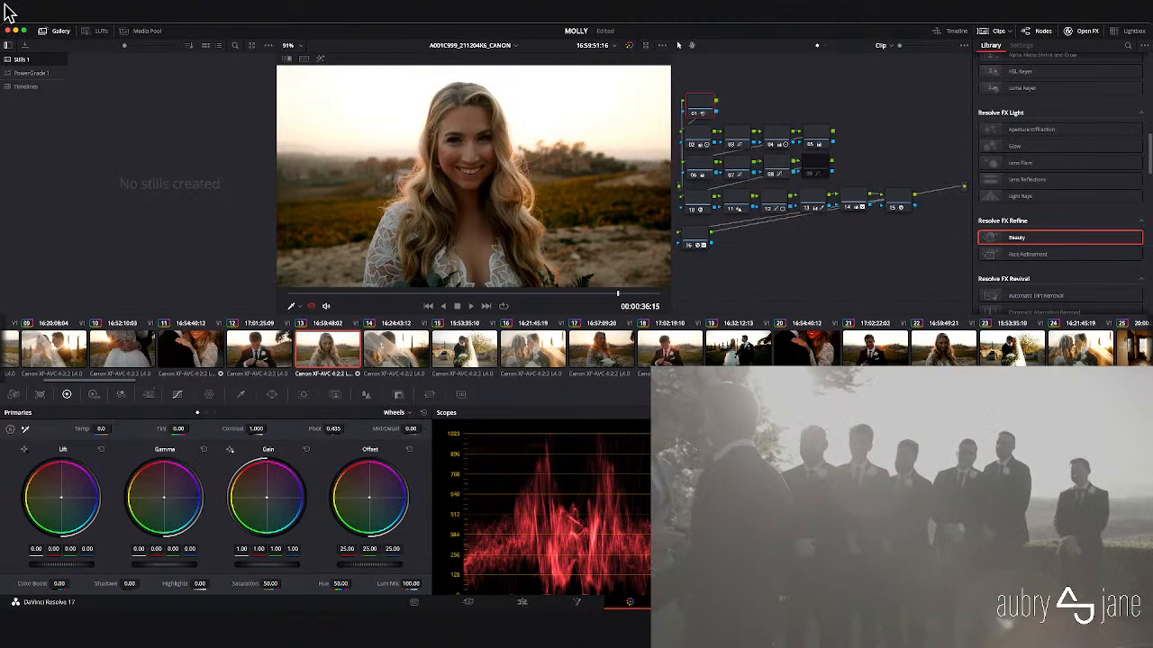
{"action": "left_click", "coordinate": [149, 394]}
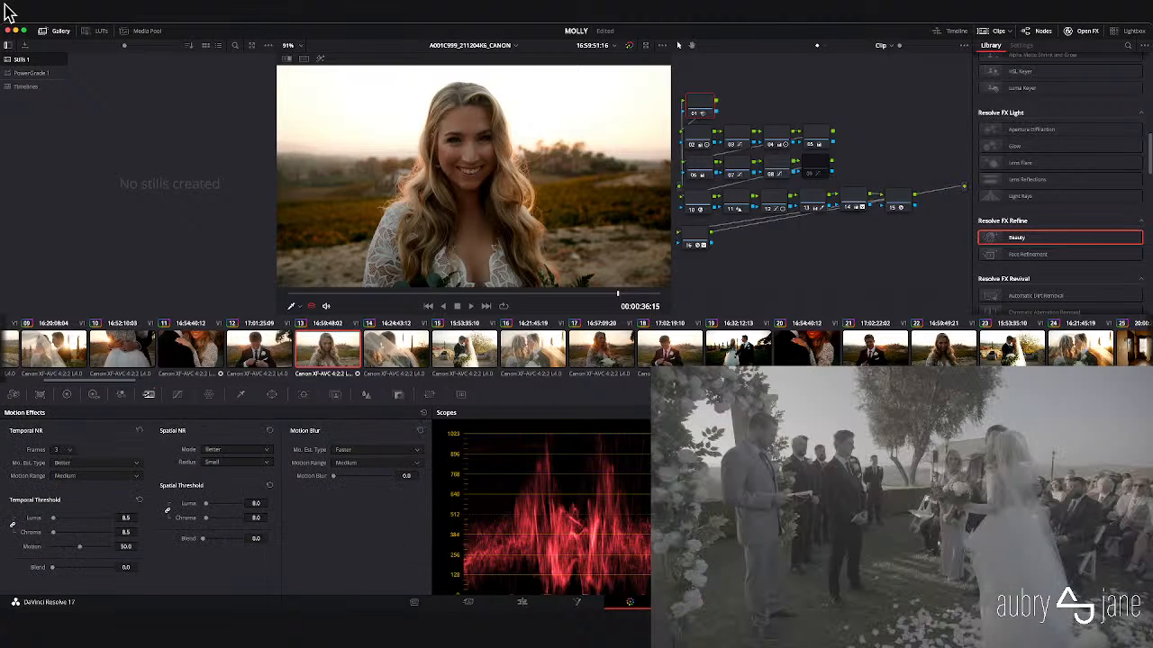
{"action": "left_click_drag", "start_coordinate": [53, 518], "coordinate": [56, 518]}
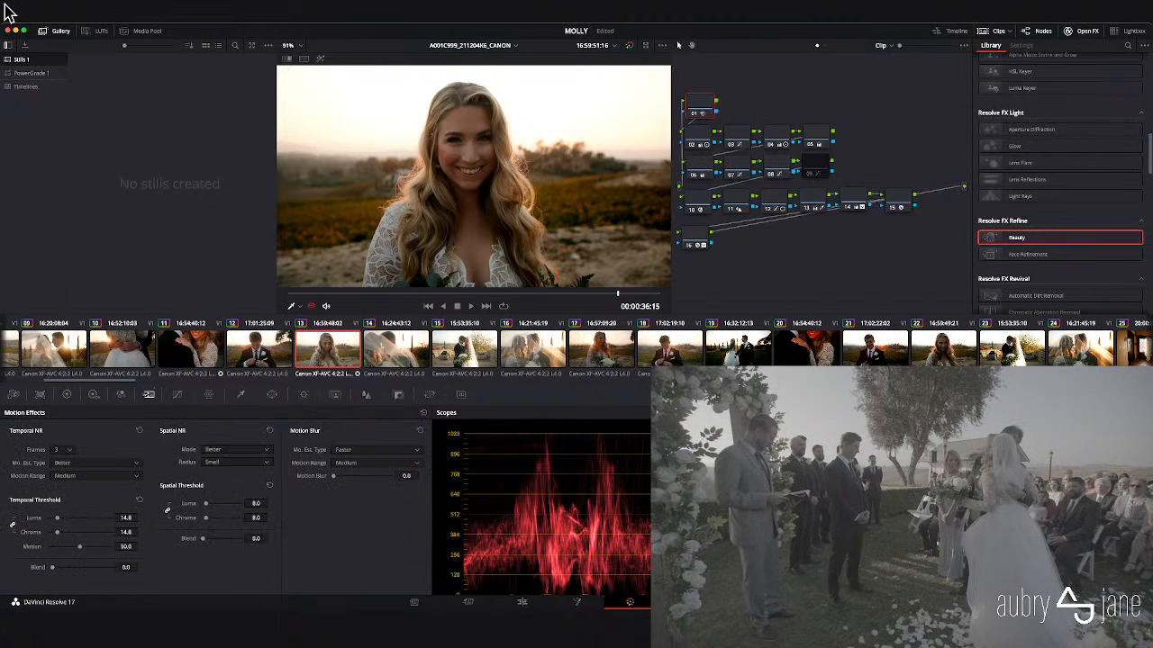
{"action": "left_click_drag", "start_coordinate": [205, 503], "coordinate": [209, 503]}
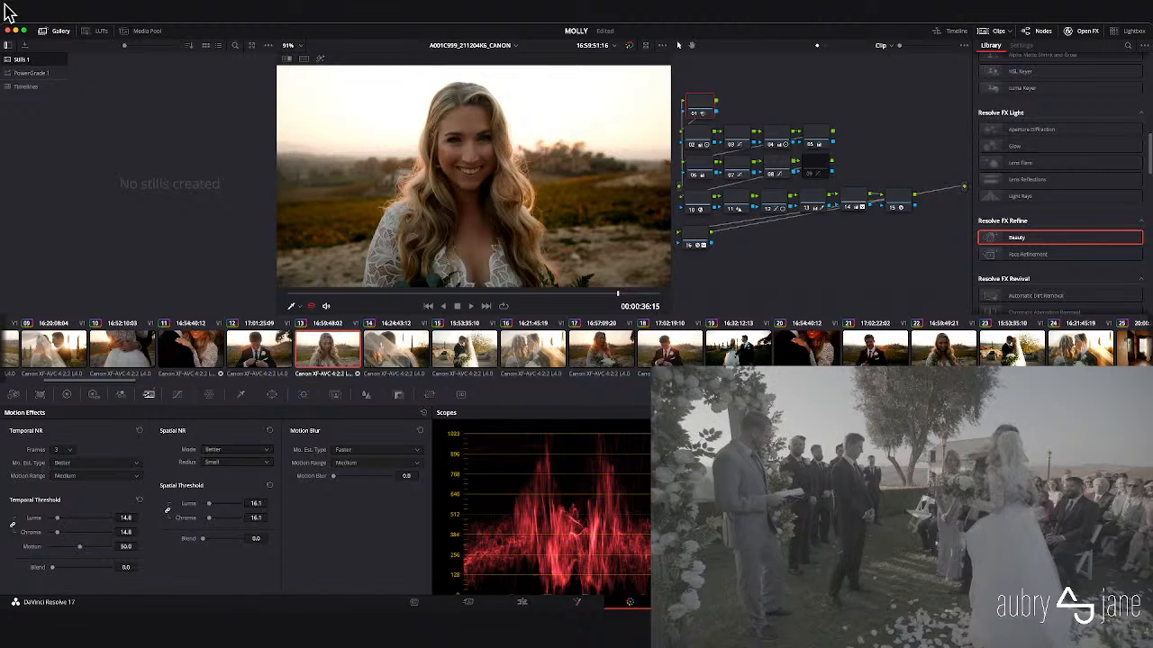
{"action": "left_click_drag", "start_coordinate": [56, 518], "coordinate": [55, 518]}
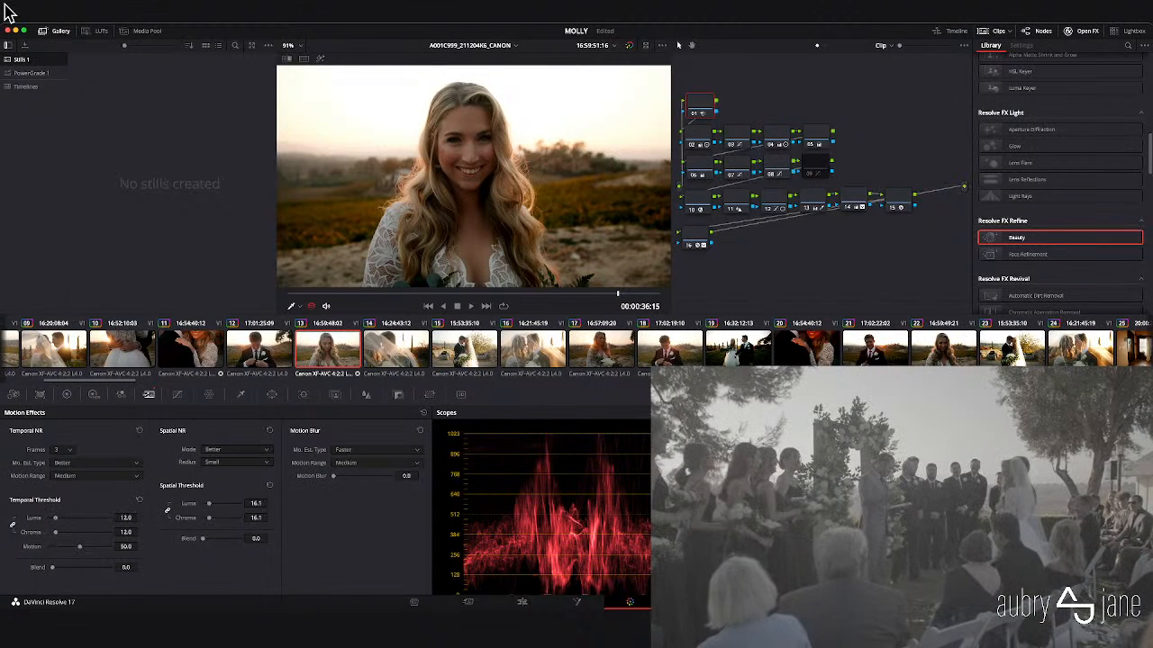
- Append node 14 after node 13 on clip 18, and apply and analyze Face Refinement on it
{"action": "left_click", "coordinate": [602, 349]}
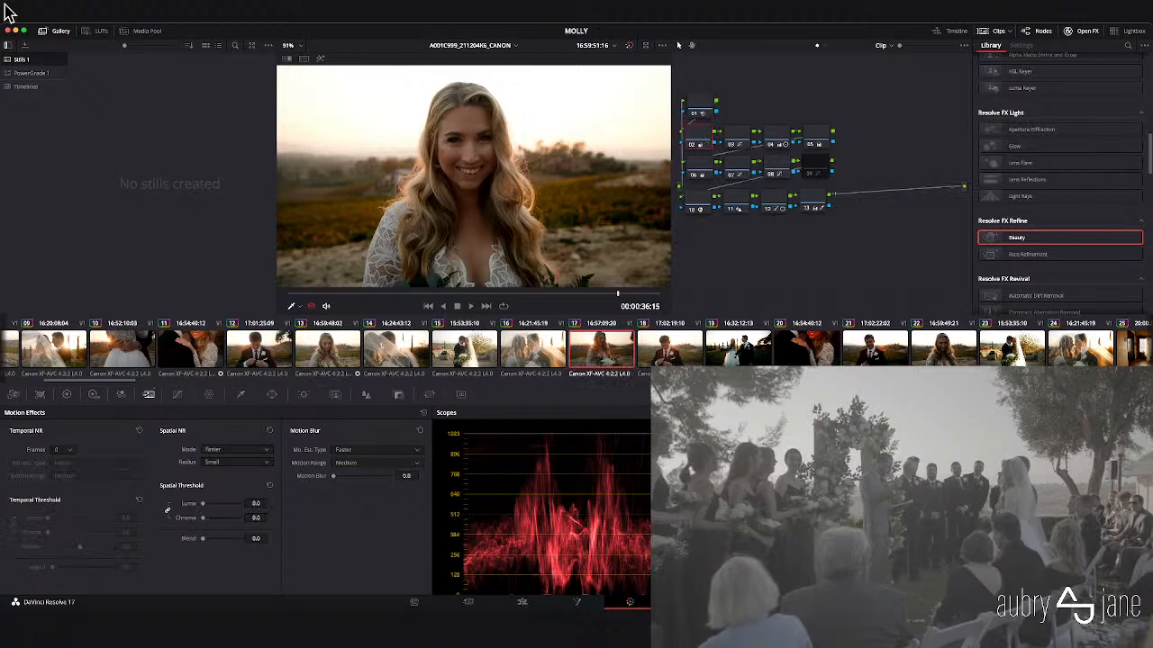
{"action": "left_click", "coordinate": [670, 349]}
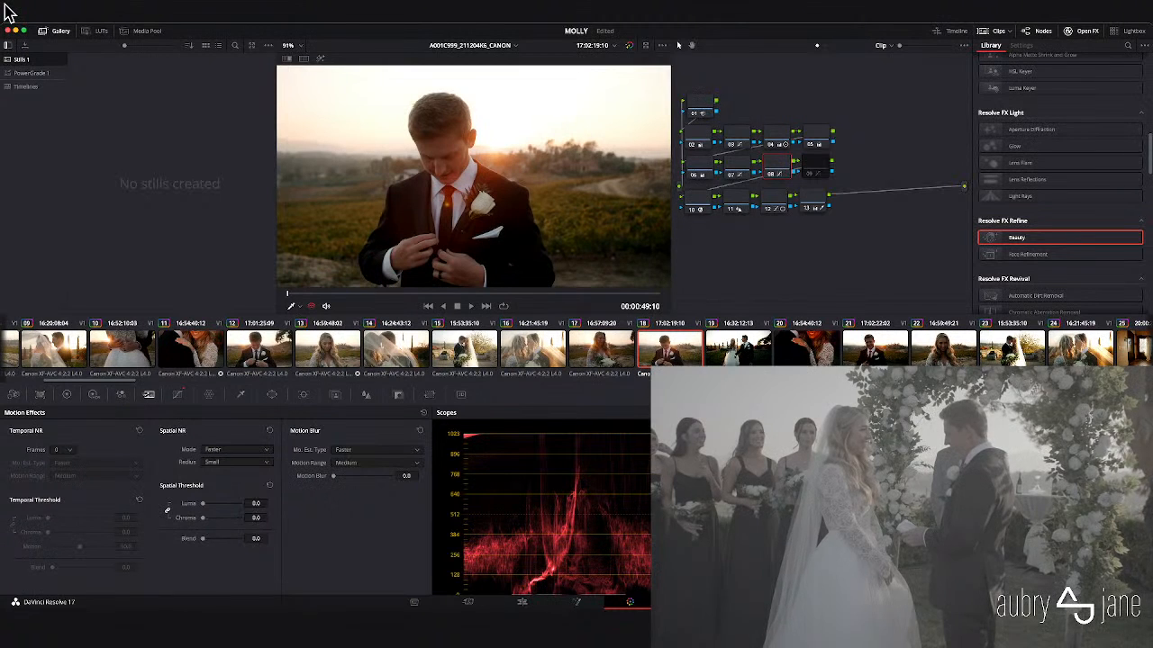
{"action": "key", "text": "alt+k"}
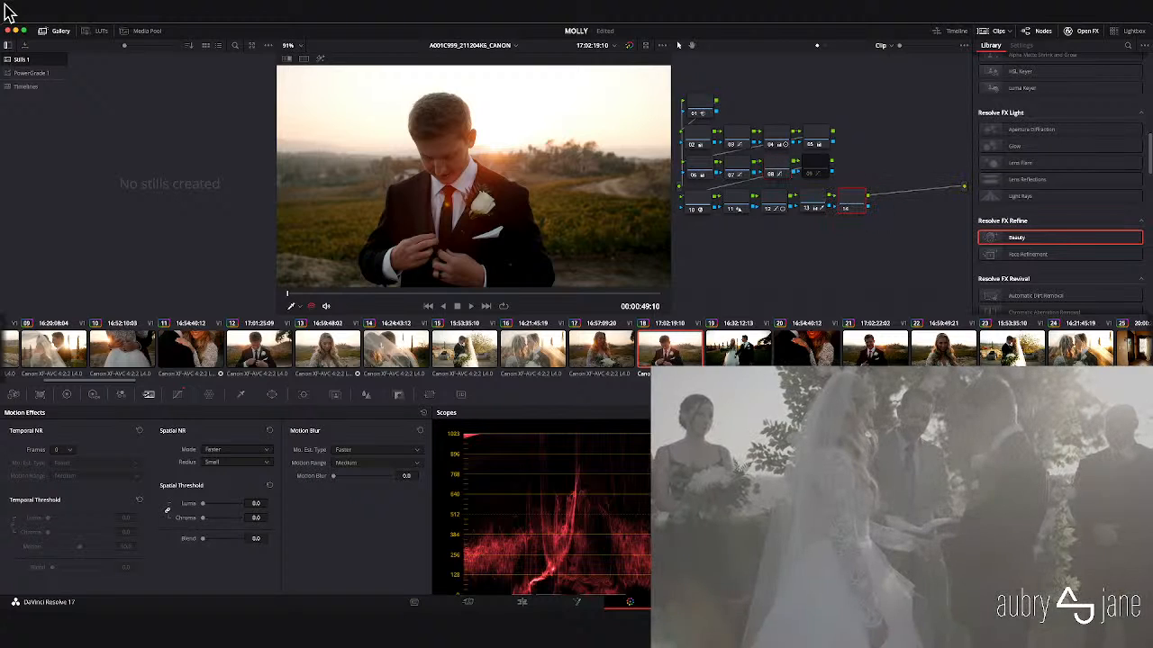
{"action": "left_click_drag", "start_coordinate": [1027, 254], "coordinate": [851, 200]}
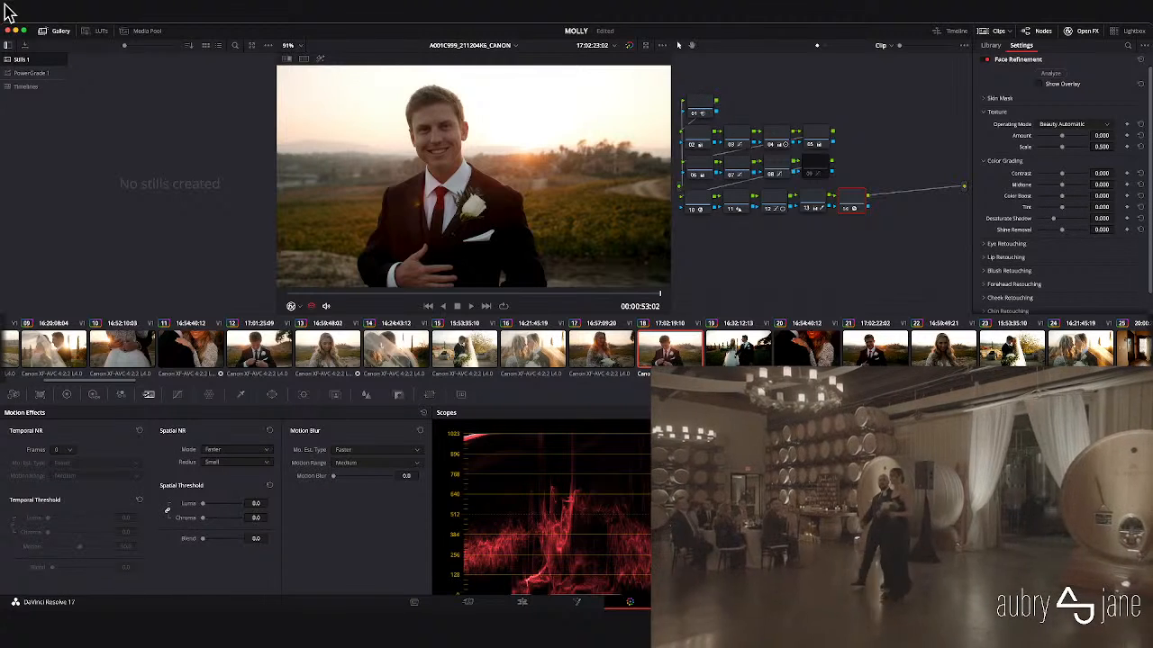
- Test the Beauty Advanced texture mode with Smoothing Threshold 0.321 and Recovery Amount 0.706, comparing the groom's face with and without node 14
{"action": "scroll", "coordinate": [1061, 190], "scroll_direction": "down", "scroll_amount": 2}
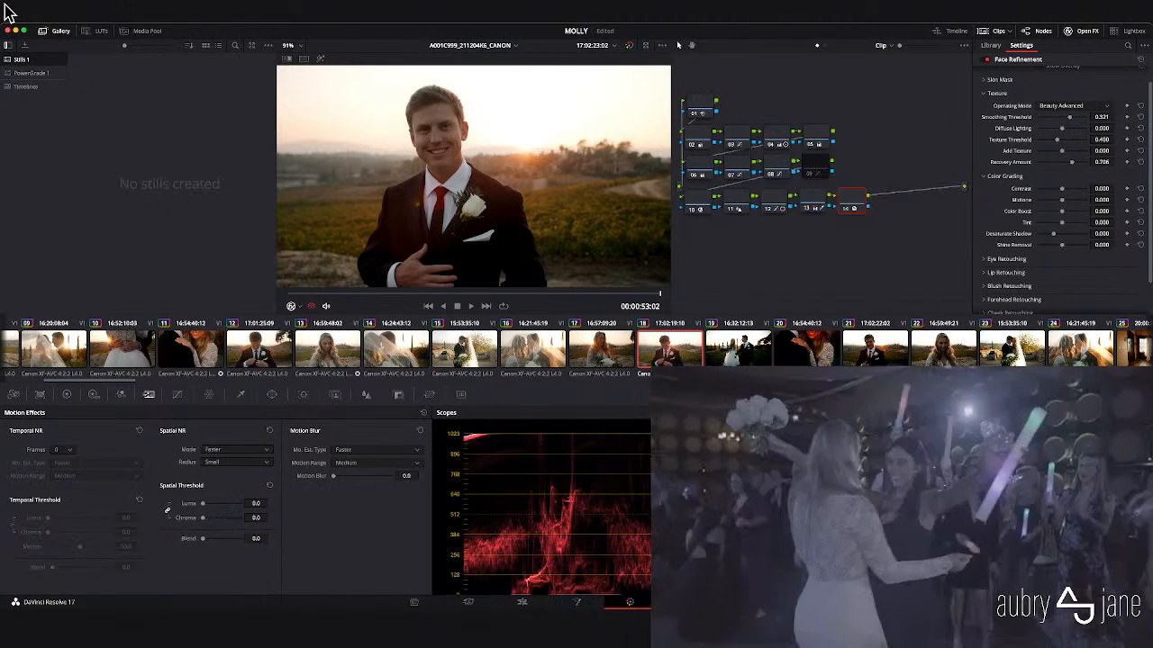
{"action": "key", "text": "super+d"}
{"action": "key", "text": "super+d"}
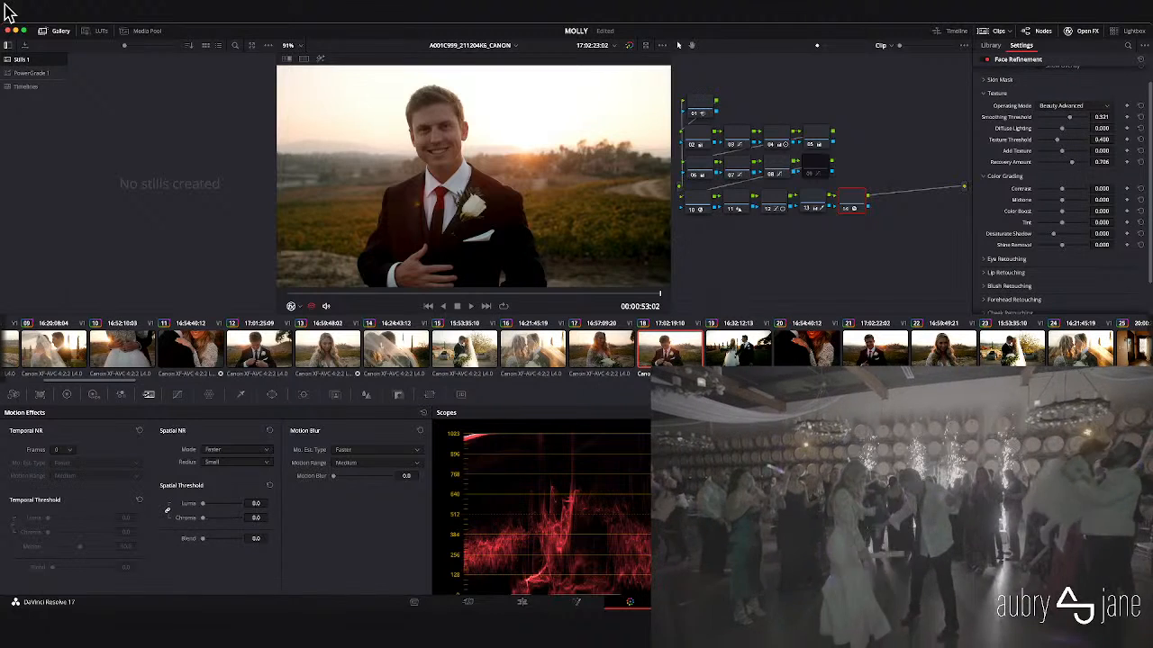
{"action": "key", "text": "super+d"}
{"action": "key", "text": "super+d"}
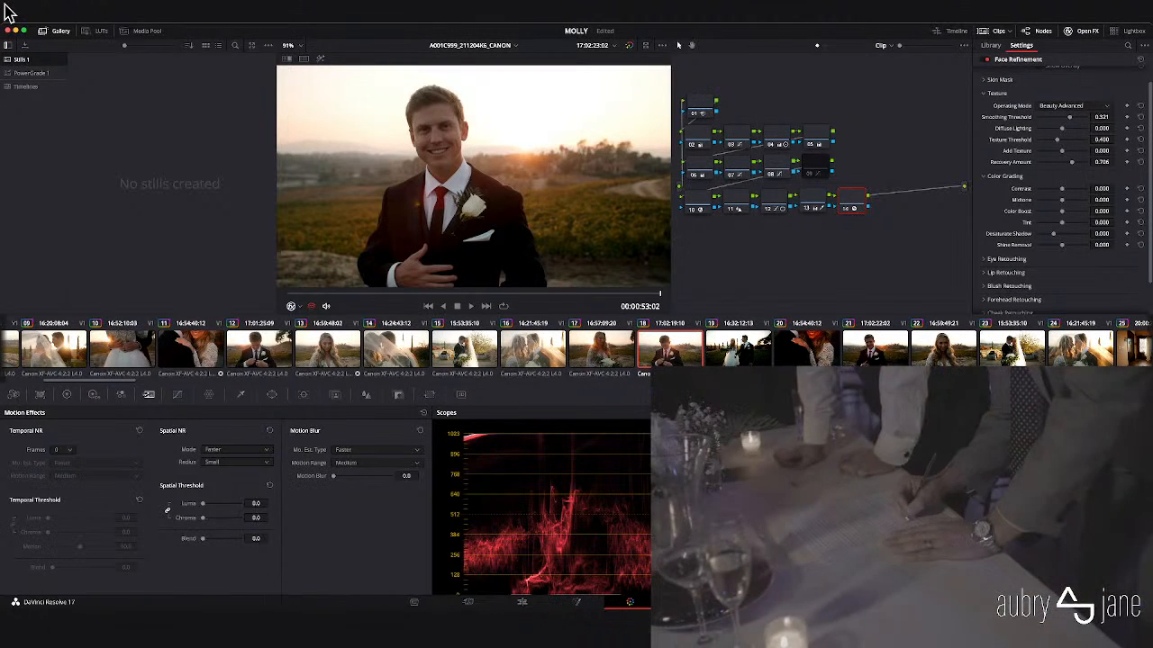
- Try Smoothing Threshold 0.064 and Recovery Amount 0.844 on the groom's face, and revert the texture settings to Beauty Automatic defaults
{"action": "left_click_drag", "start_coordinate": [1070, 117], "coordinate": [1065, 118]}
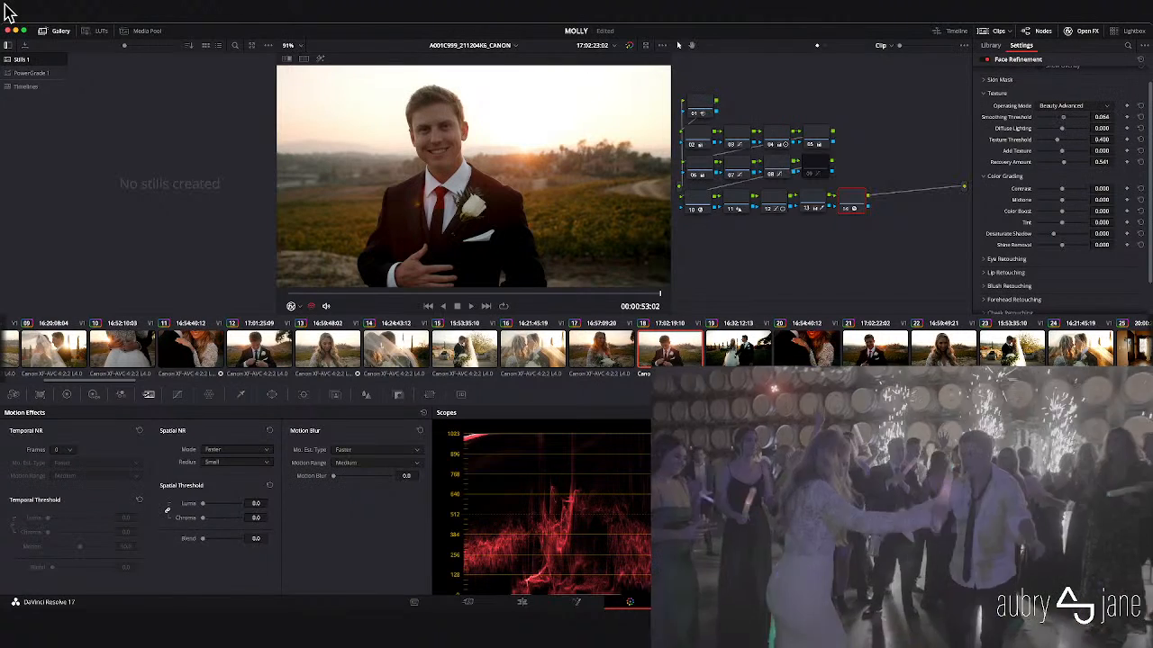
{"action": "left_click_drag", "start_coordinate": [1064, 162], "coordinate": [1076, 162]}
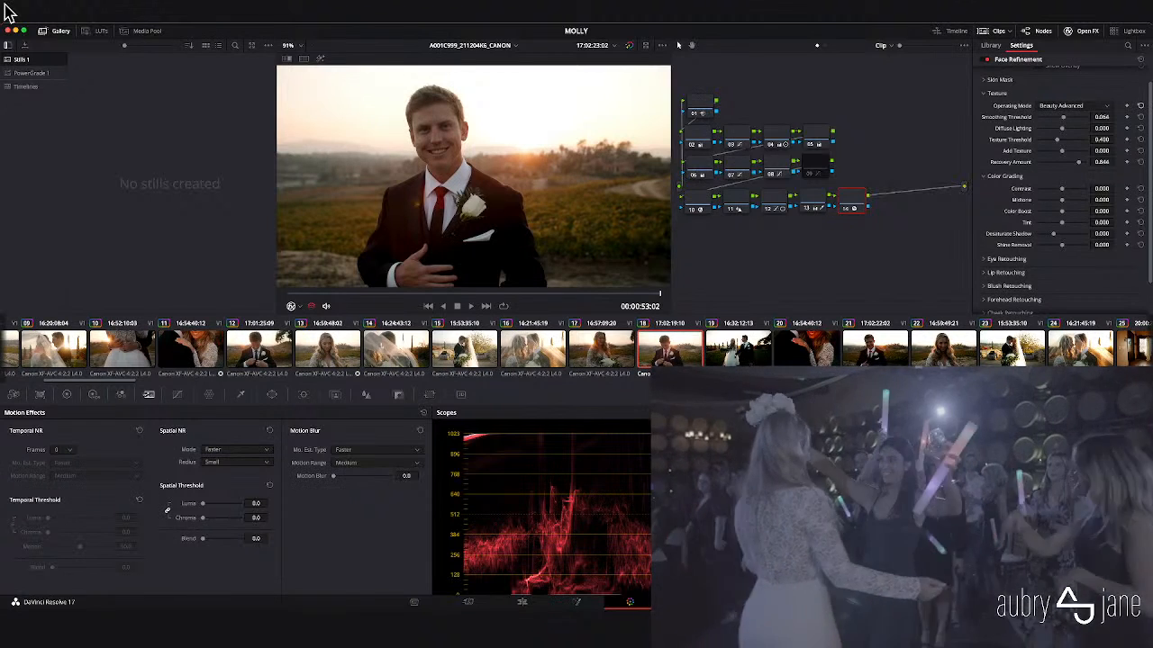
{"action": "key", "text": "super+z"}
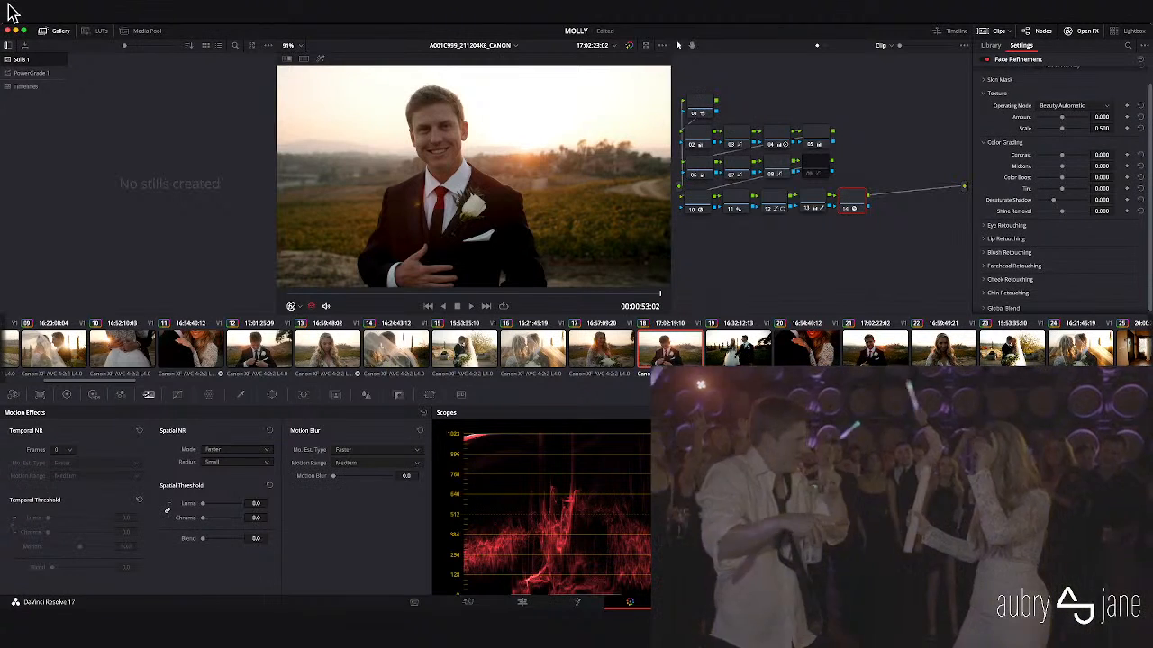
- Retouch the groom's eyes with Brightening 0.073, Eye Light 0.078 and Eyebag Removal 0.101, and switch node 14 off to compare
{"action": "left_click", "coordinate": [984, 221]}
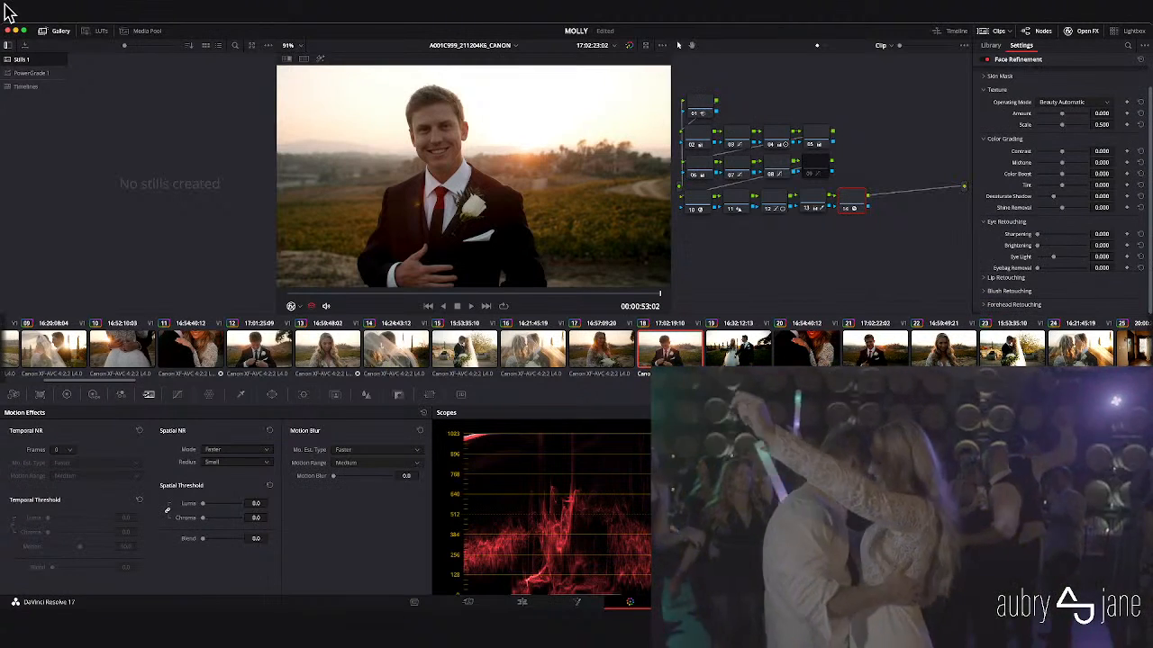
{"action": "scroll", "coordinate": [1000, 221], "scroll_direction": "down", "scroll_amount": 3}
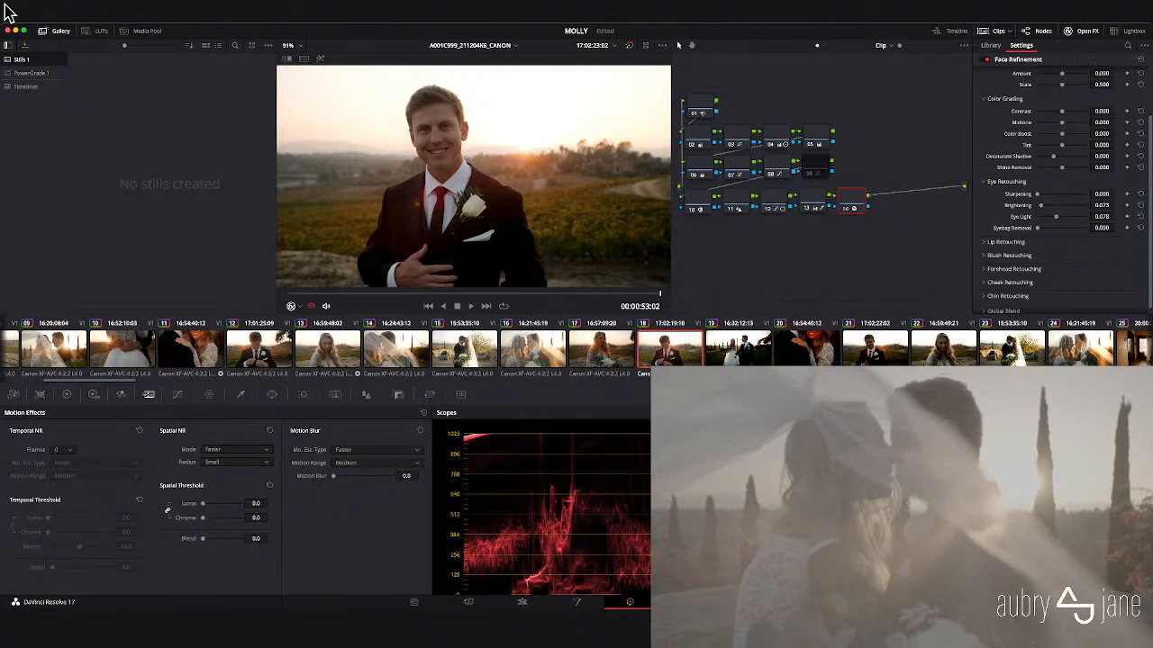
{"action": "left_click_drag", "start_coordinate": [1038, 228], "coordinate": [1046, 228]}
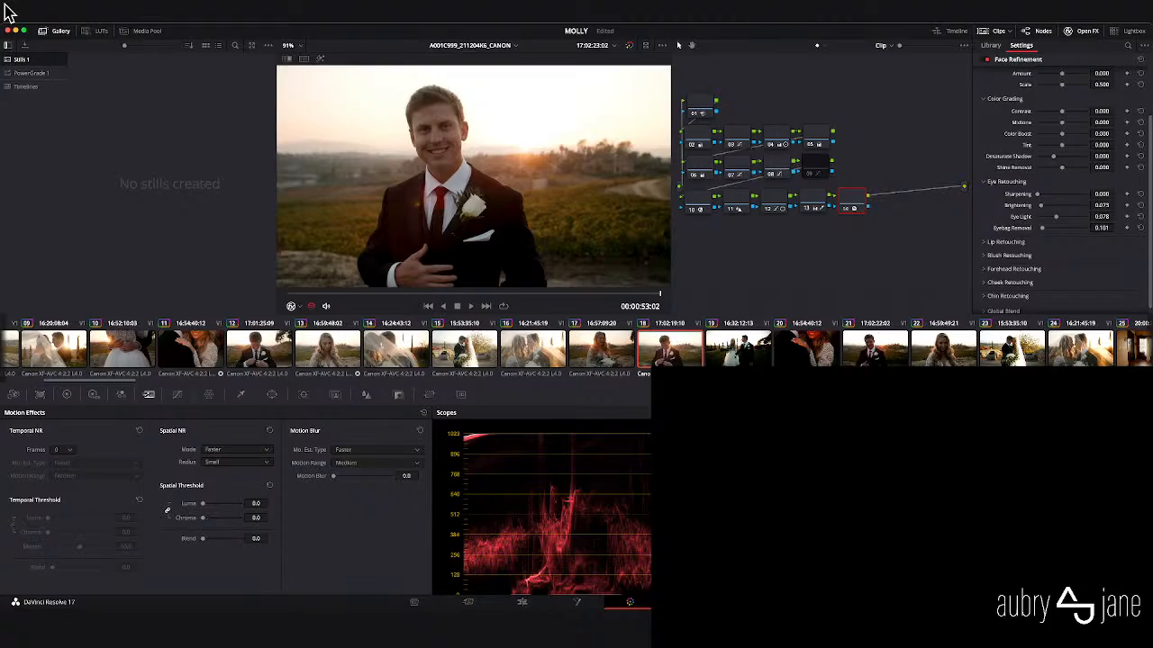
{"action": "key", "text": "ctrl+d"}
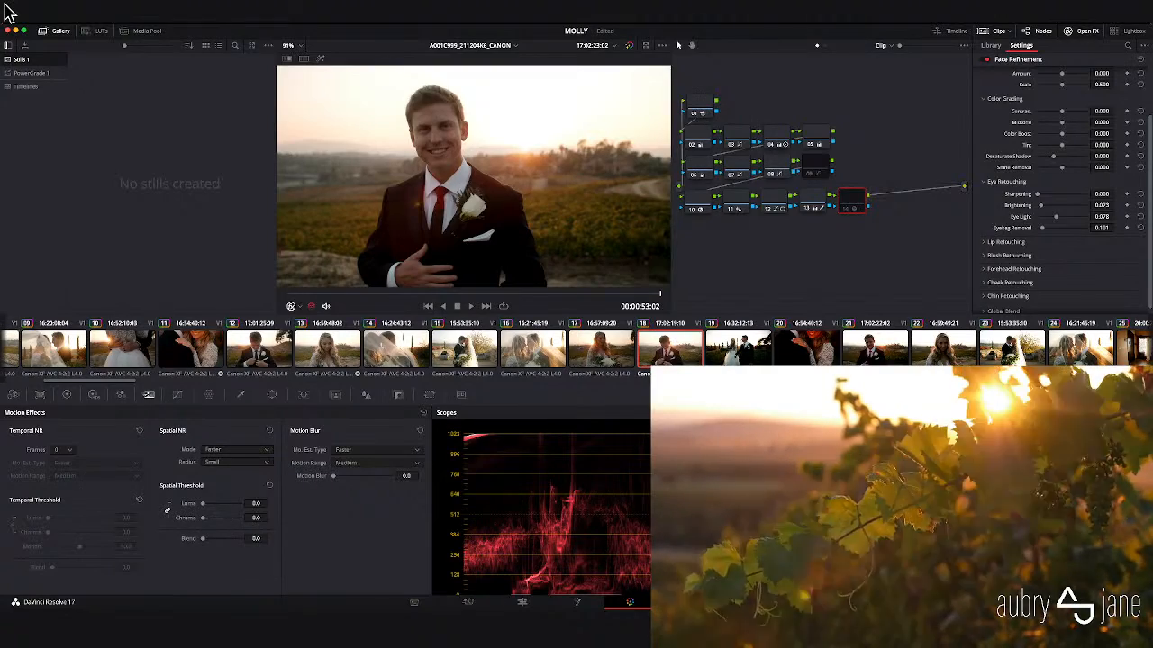
- Switch node 14 back on after comparing the groom's face, and set the master Gamma on node 02 of clip 18 to 0.08
{"action": "key", "text": "ctrl+d"}
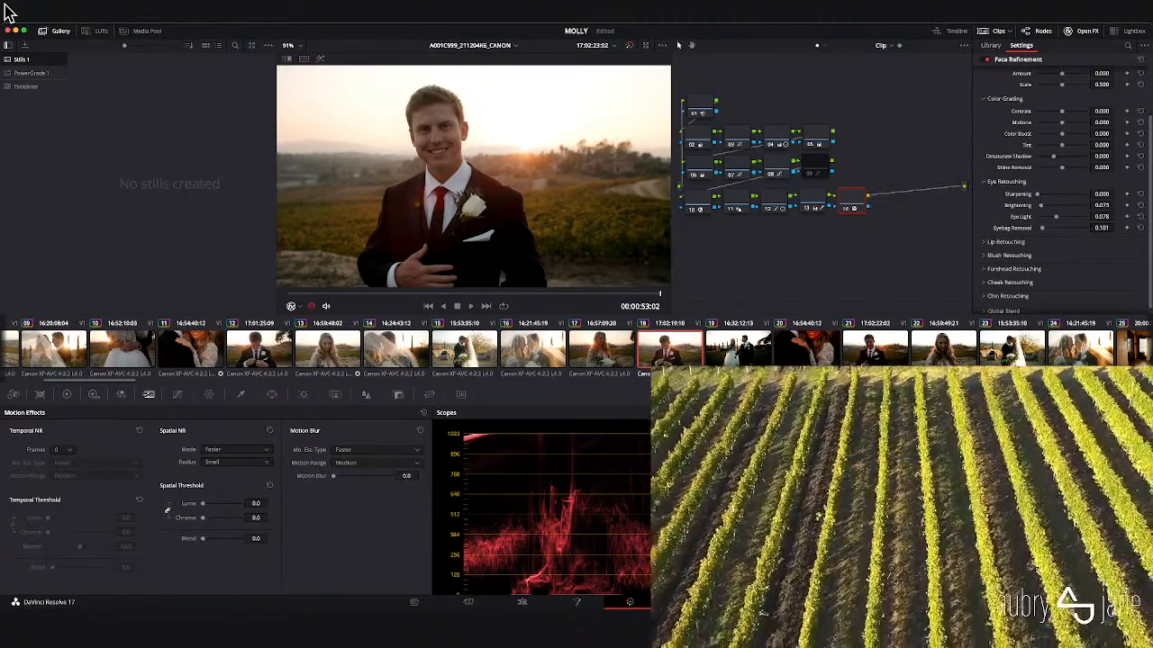
{"action": "key", "text": "ctrl+d"}
{"action": "key", "text": "ctrl+d"}
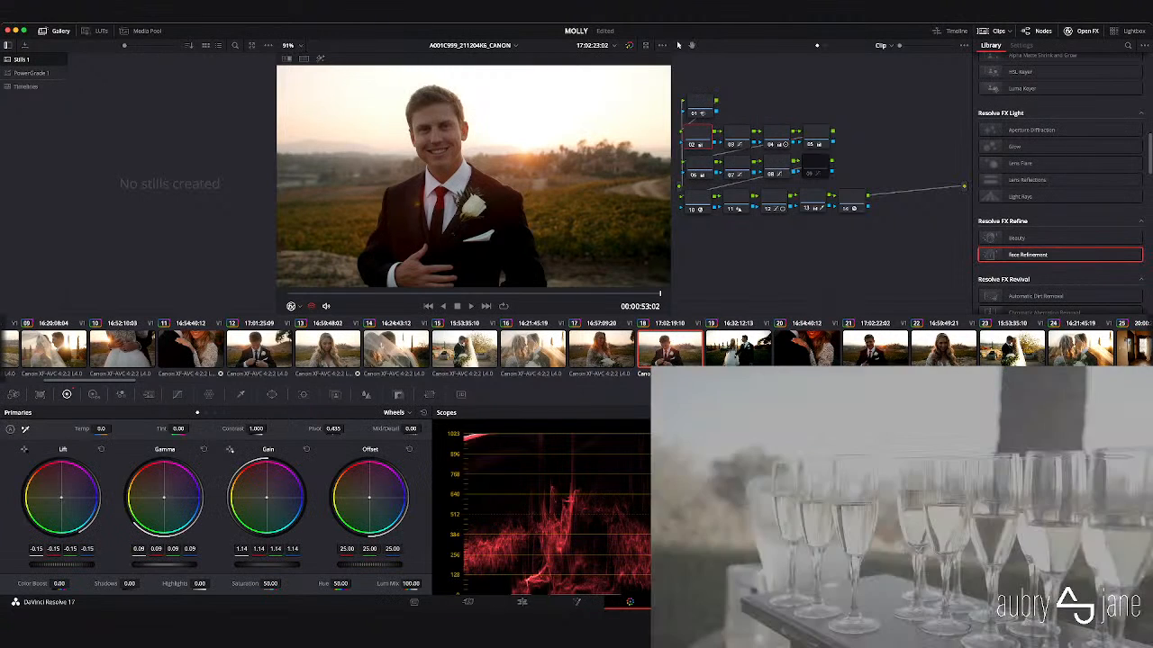
{"action": "left_click_drag", "start_coordinate": [164, 565], "coordinate": [160, 566]}
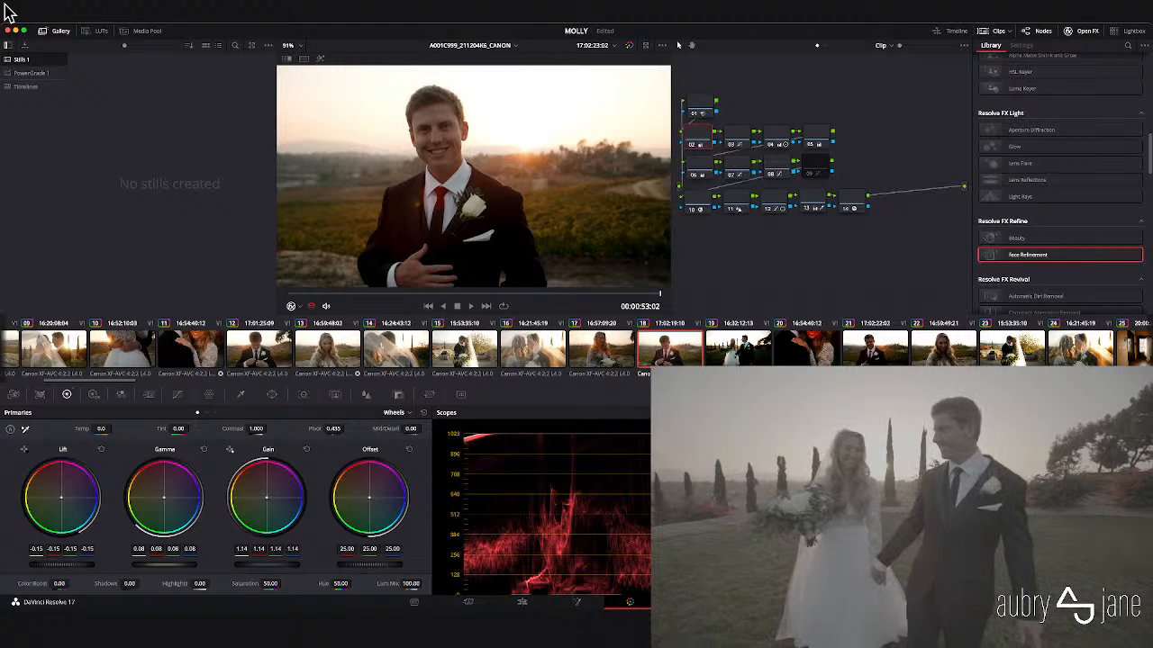
{"action": "key", "text": "space"}
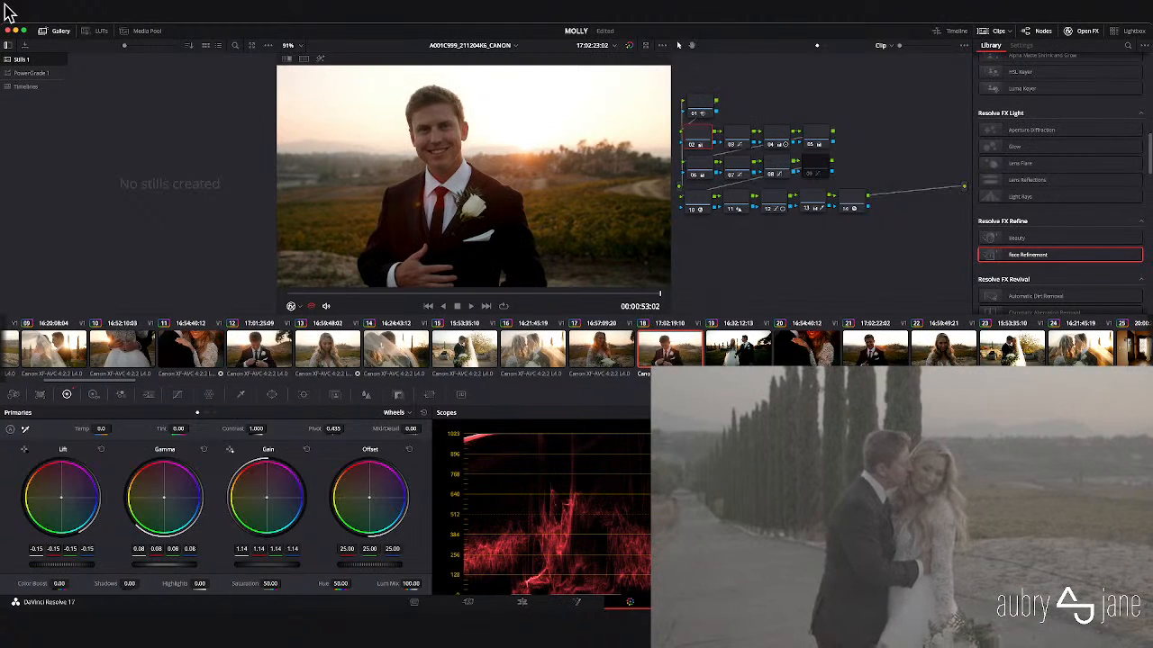
- Apply the grades of the matching earlier shots to clips 19 and 20 and to the groom portrait in clip 21
{"action": "key", "text": "Down"}
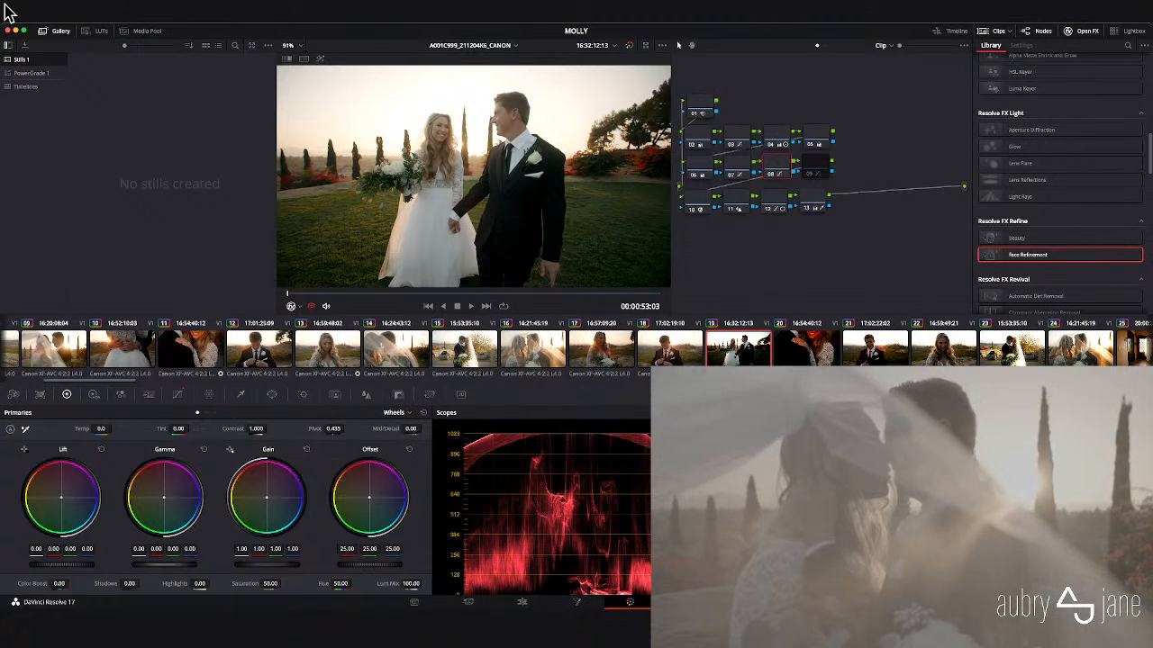
{"action": "scroll", "coordinate": [576, 349], "scroll_direction": "left", "scroll_amount": 7}
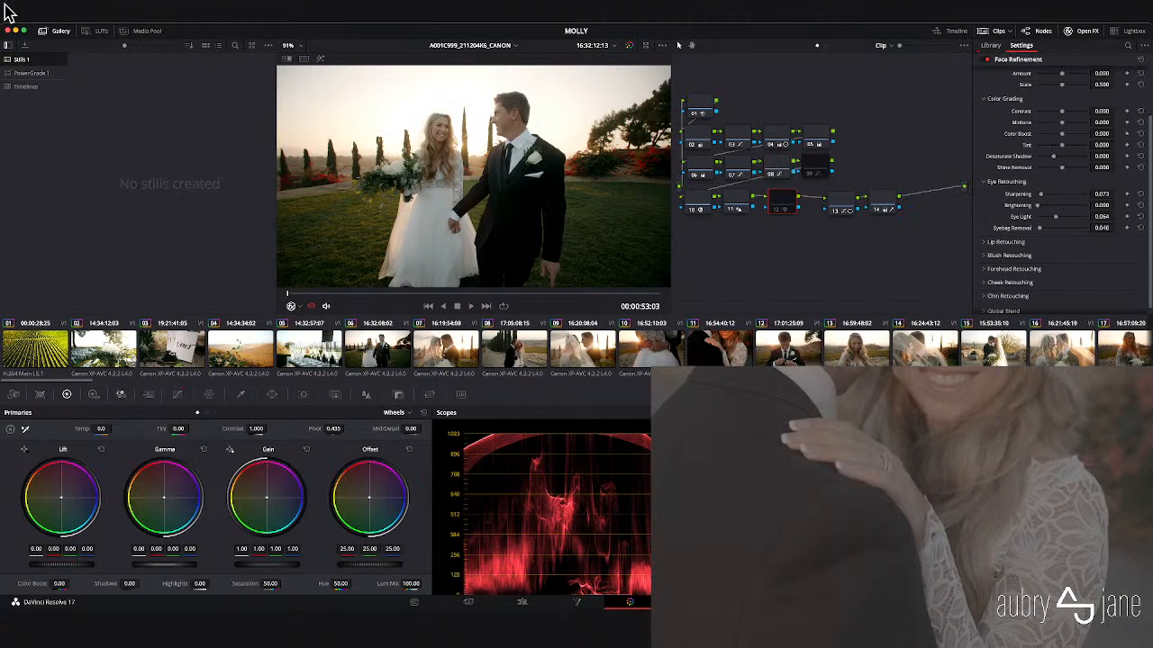
{"action": "scroll", "coordinate": [576, 348], "scroll_direction": "right", "scroll_amount": 5}
{"action": "scroll", "coordinate": [576, 349], "scroll_direction": "right", "scroll_amount": 5}
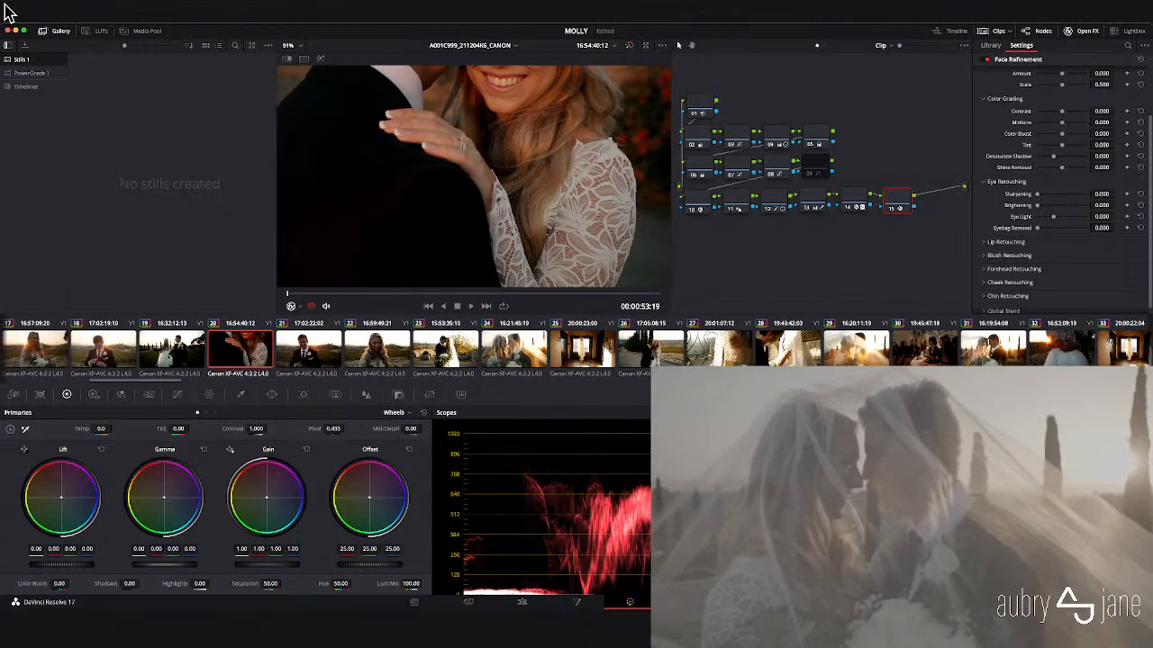
{"action": "key", "text": "Down"}
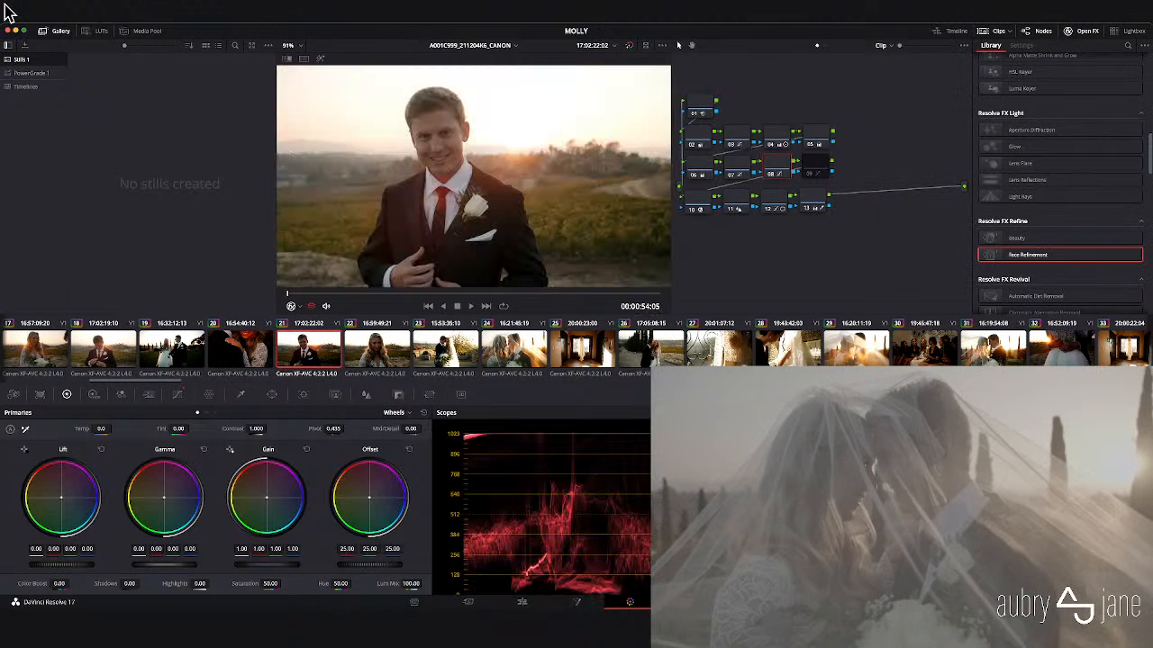
{"action": "key", "text": "equal"}
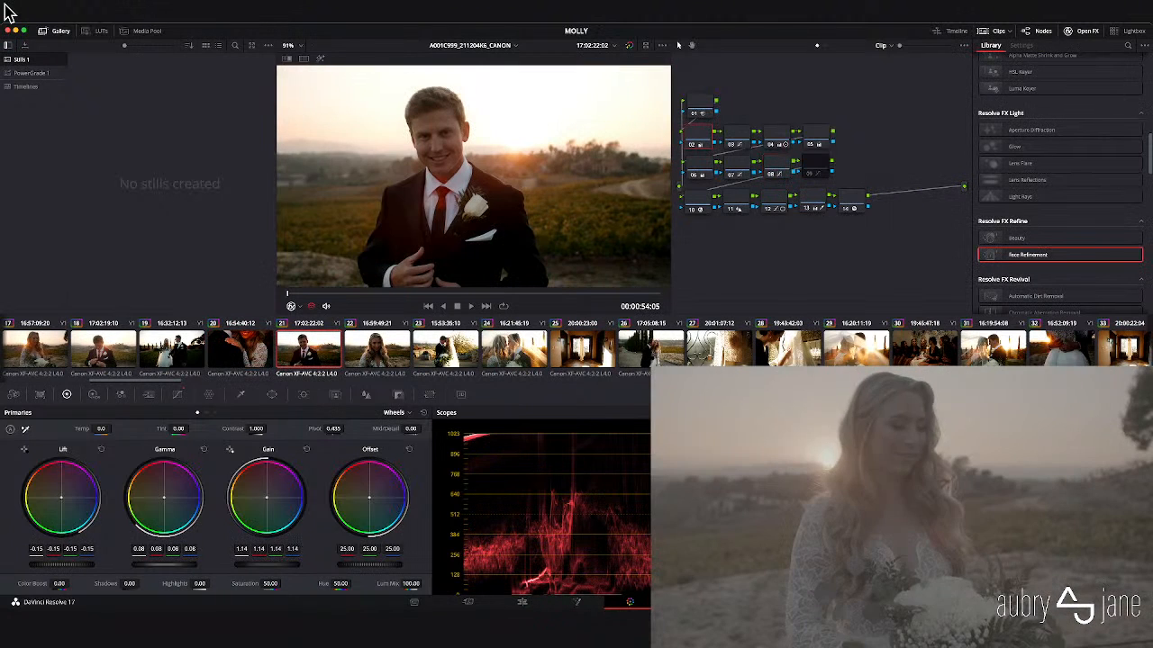
- Go through clips 22 to 24 and apply the matching earlier shot's grade to the veil close-up in clip 24
{"action": "key", "text": "Down"}
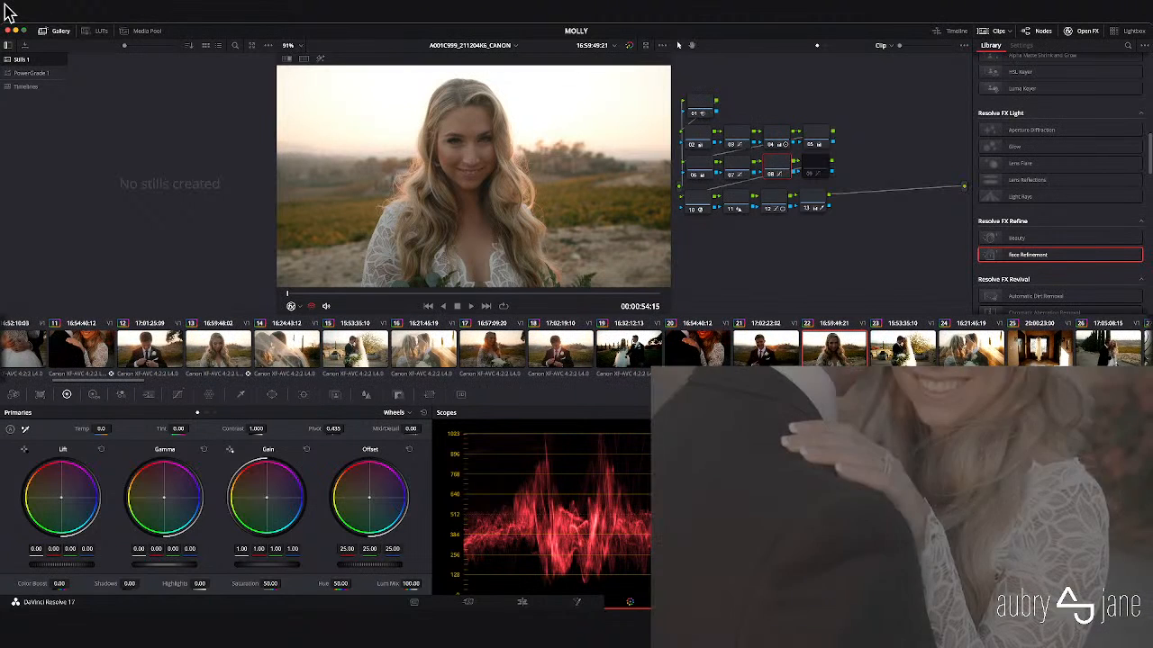
{"action": "key", "text": "Down"}
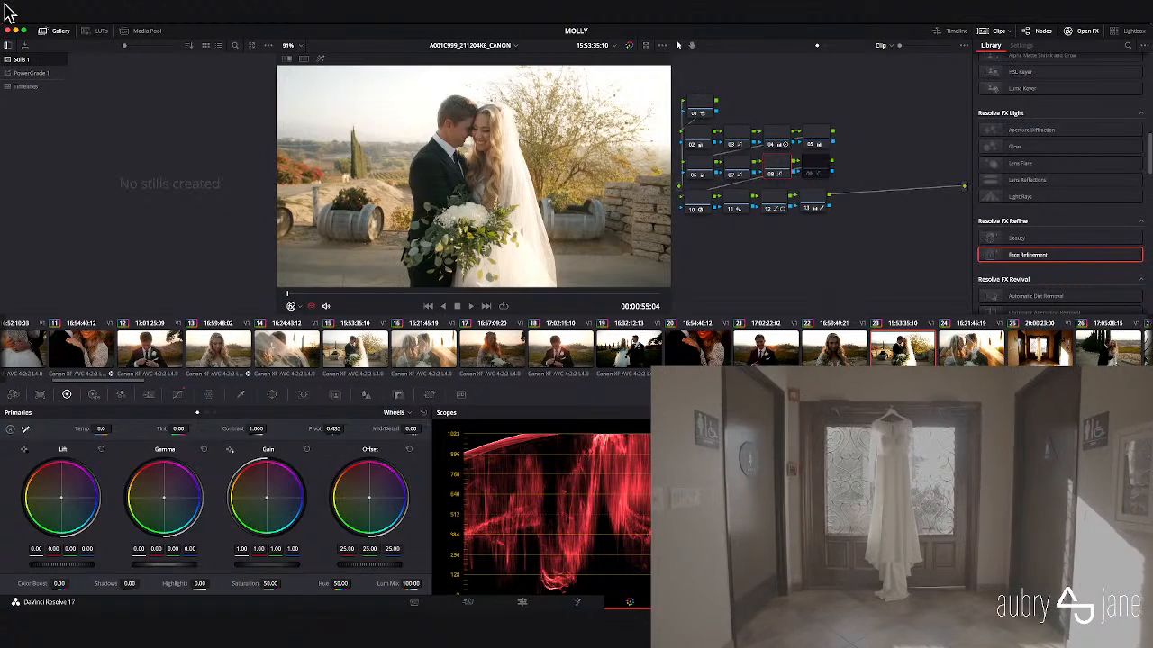
{"action": "key", "text": "Down"}
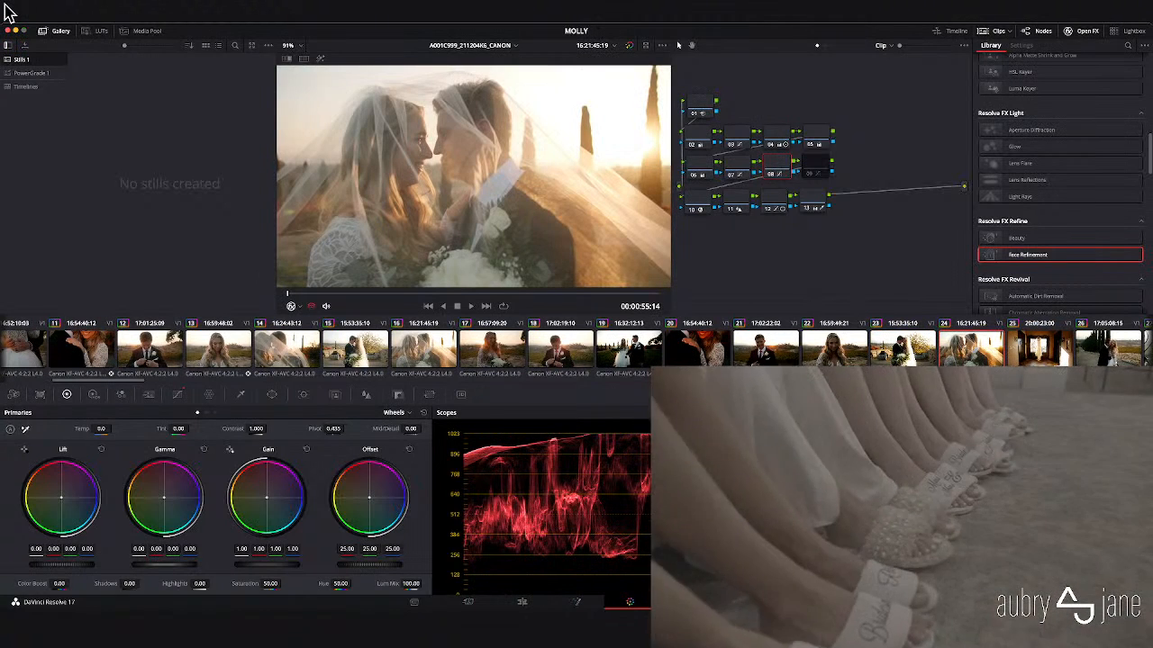
{"action": "key", "text": "super+d"}
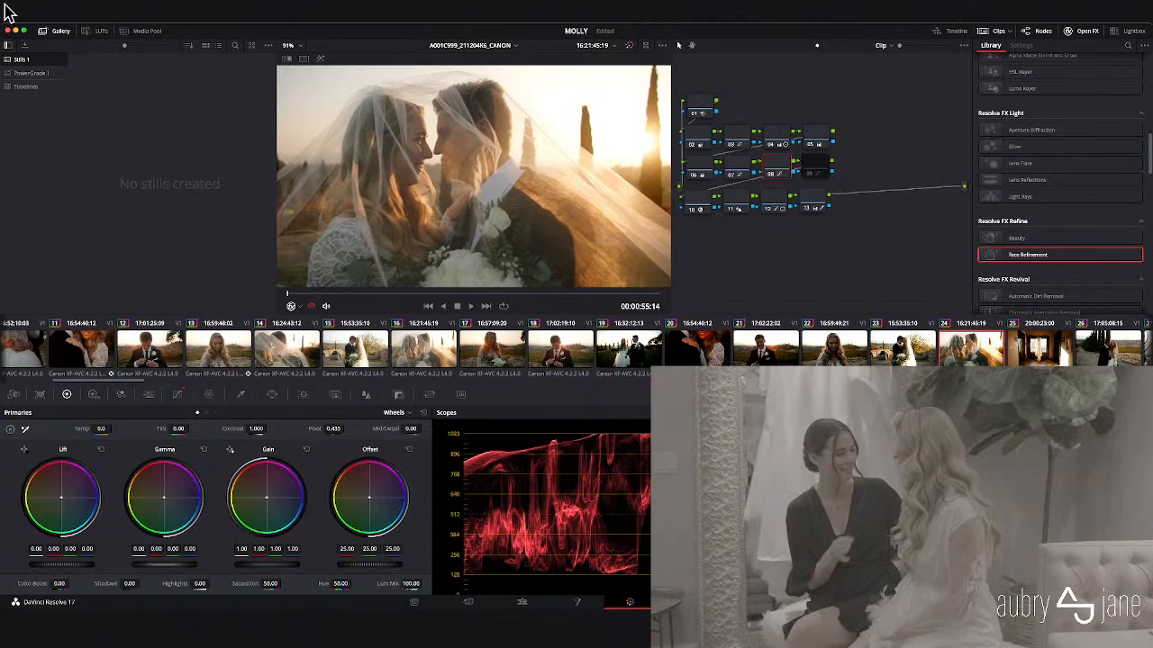
{"action": "scroll", "coordinate": [576, 349], "scroll_direction": "right", "scroll_amount": 10}
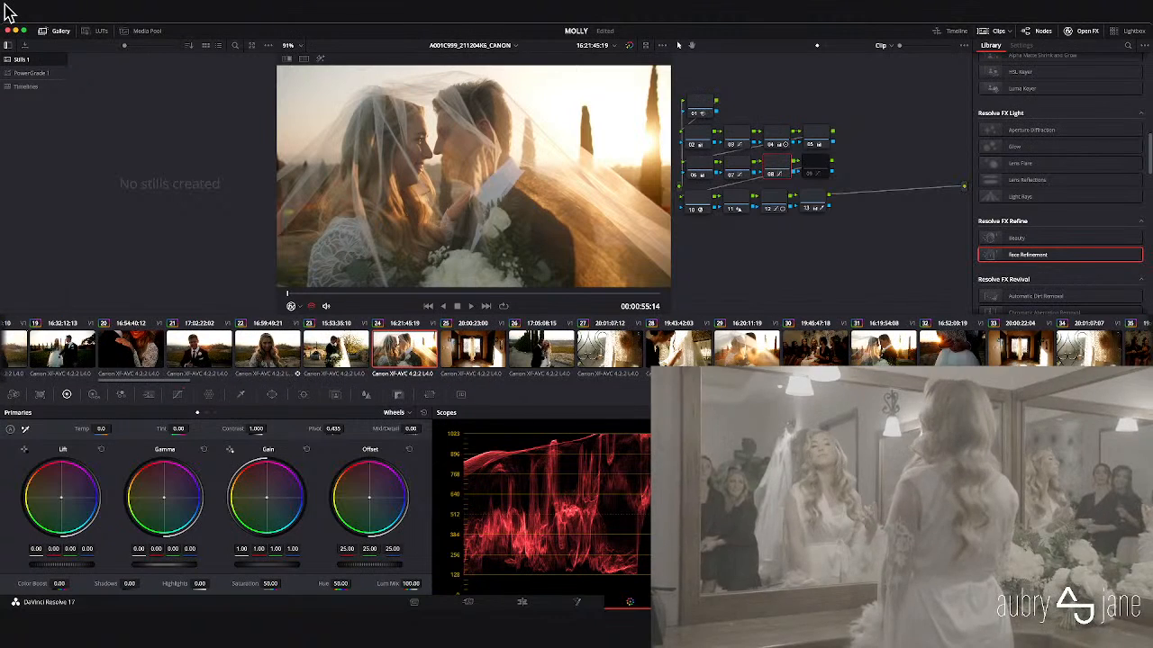
- Check clip 26, return to the matching clip 8, and set the master Lift on its node 02 to -0.16
{"action": "key", "text": "Down"}
{"action": "key", "text": "Down"}
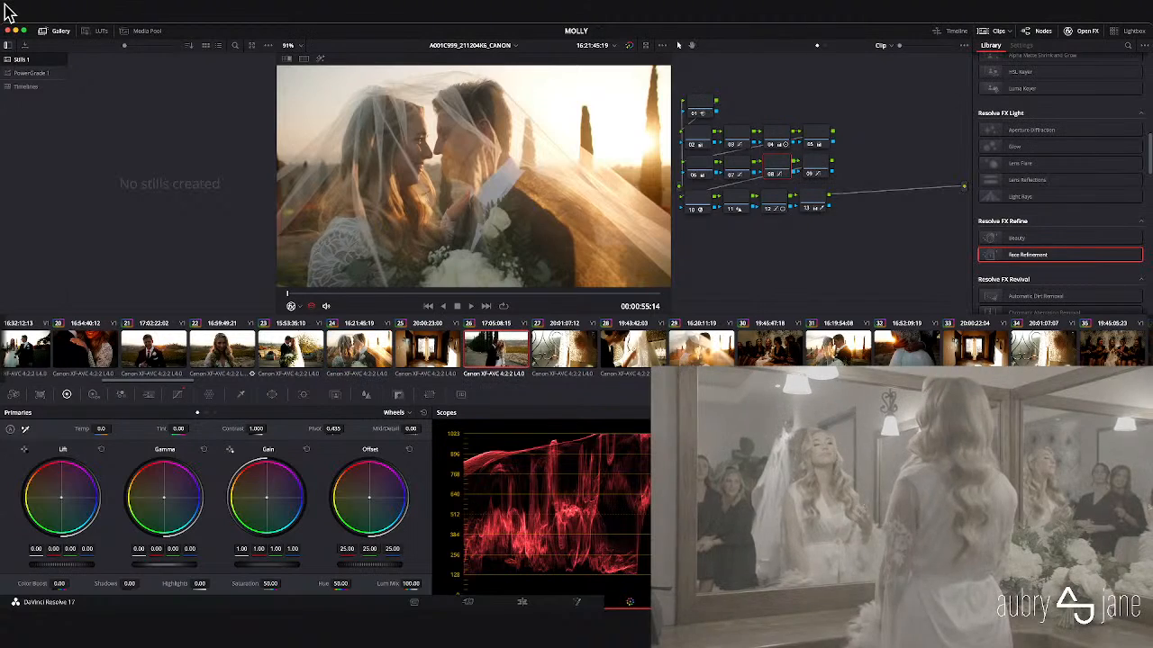
{"action": "scroll", "coordinate": [576, 349], "scroll_direction": "left", "scroll_amount": 5}
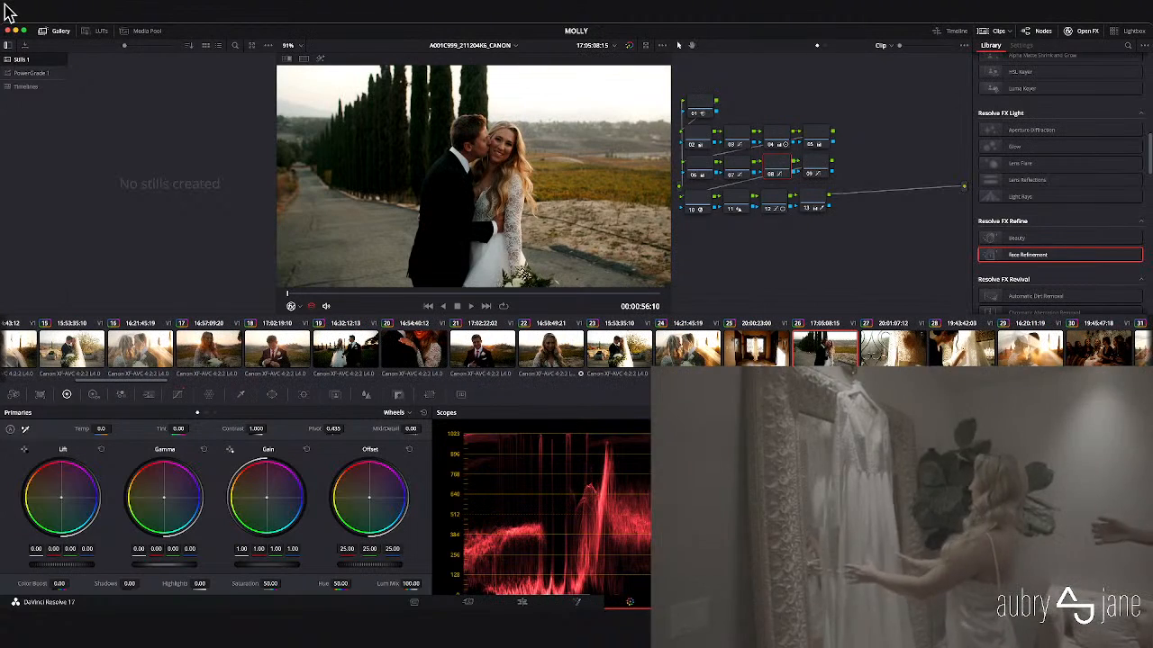
{"action": "scroll", "coordinate": [576, 350], "scroll_direction": "left", "scroll_amount": 9}
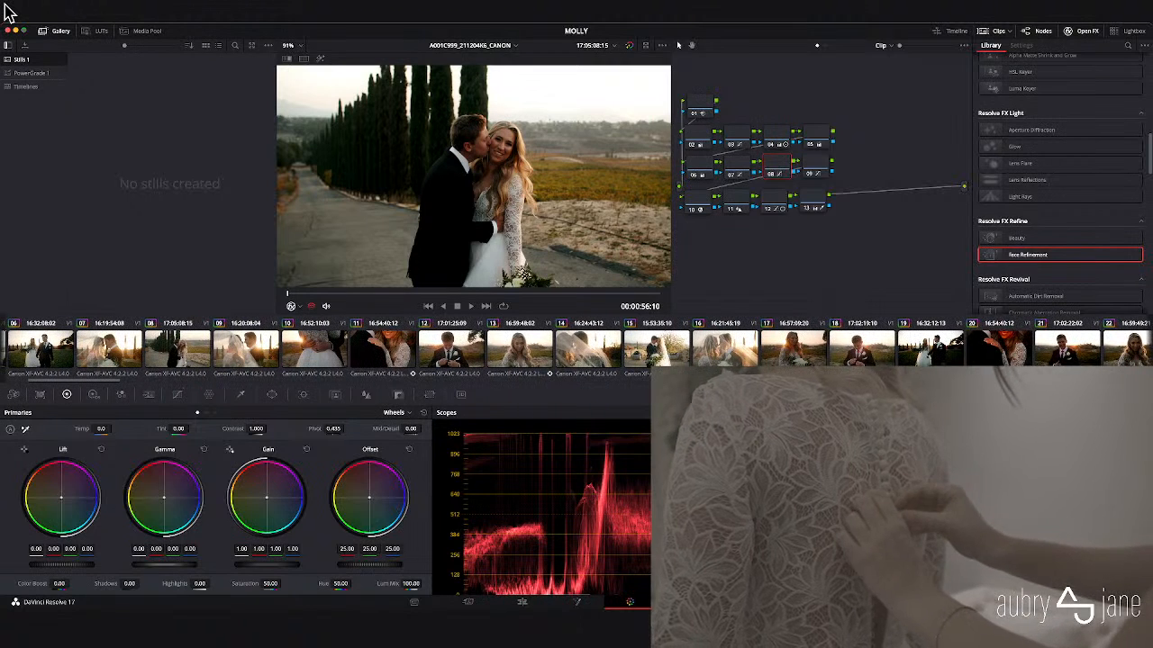
{"action": "key", "text": "super+v"}
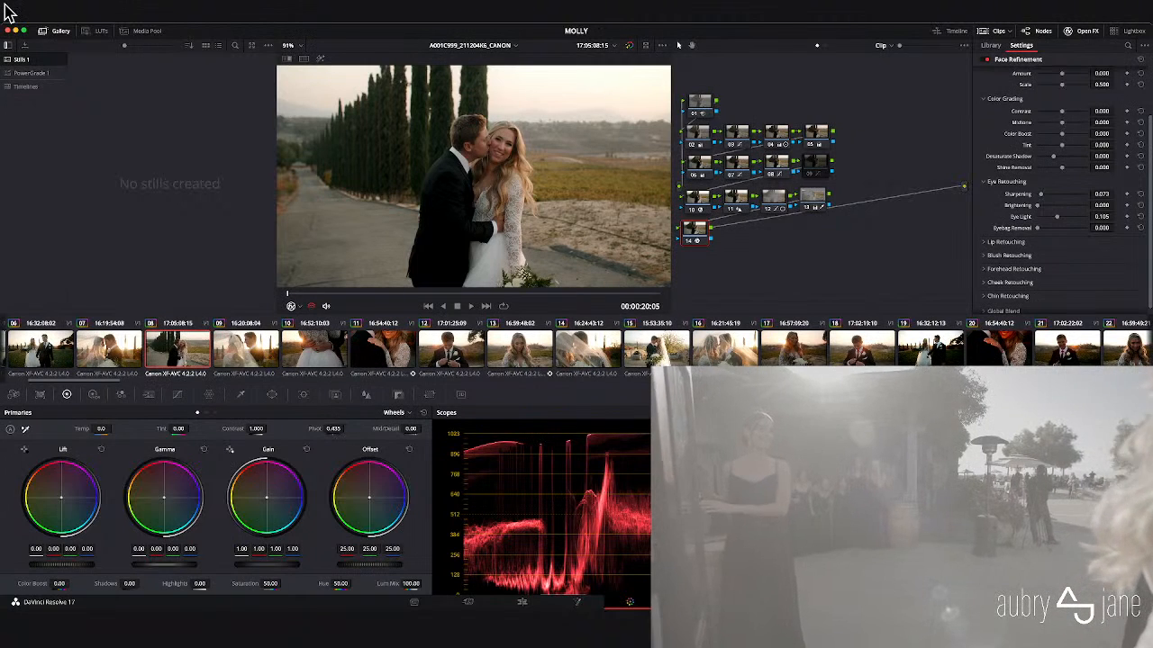
{"action": "key", "text": "alt+shift+semicolon"}
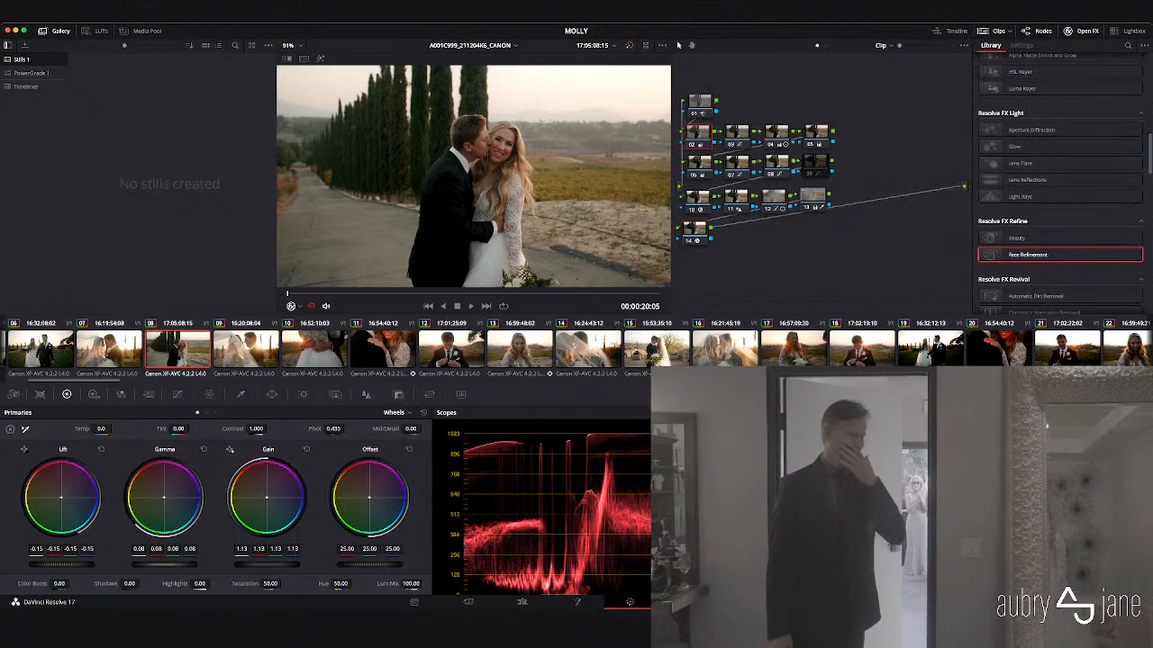
{"action": "left_click_drag", "start_coordinate": [62, 565], "coordinate": [59, 565]}
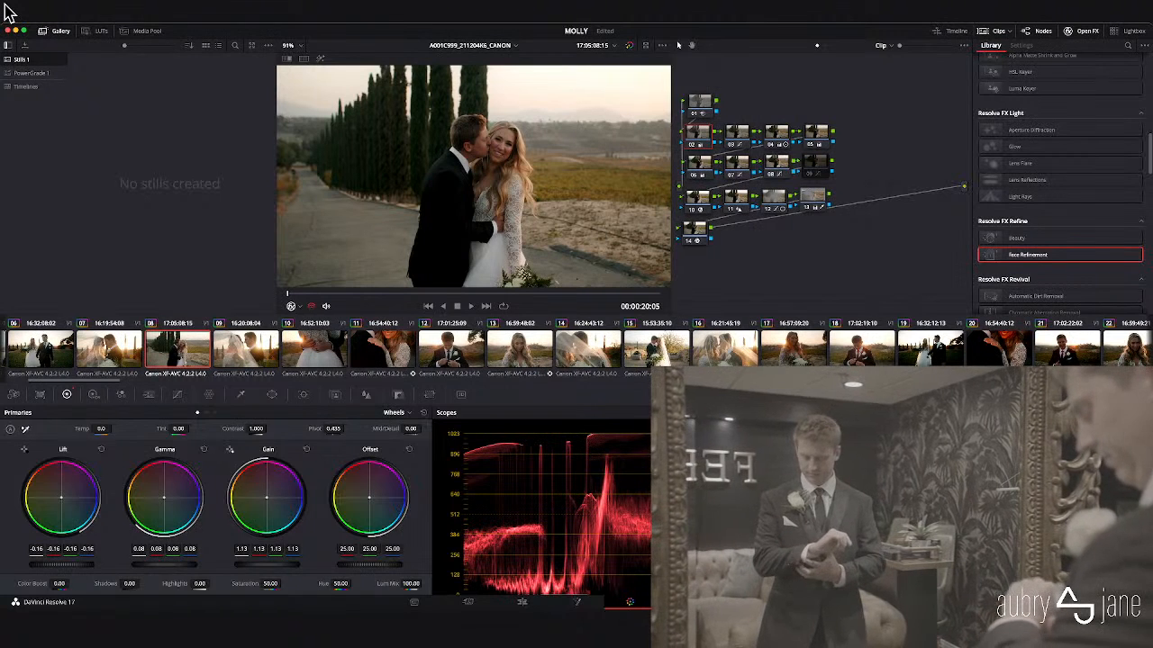
- On the hanging dress shot in clip 25, switch off the nodes after node 02 and re-enable nodes 03 and 04 for review
{"action": "scroll", "coordinate": [518, 349], "scroll_direction": "right", "scroll_amount": 10}
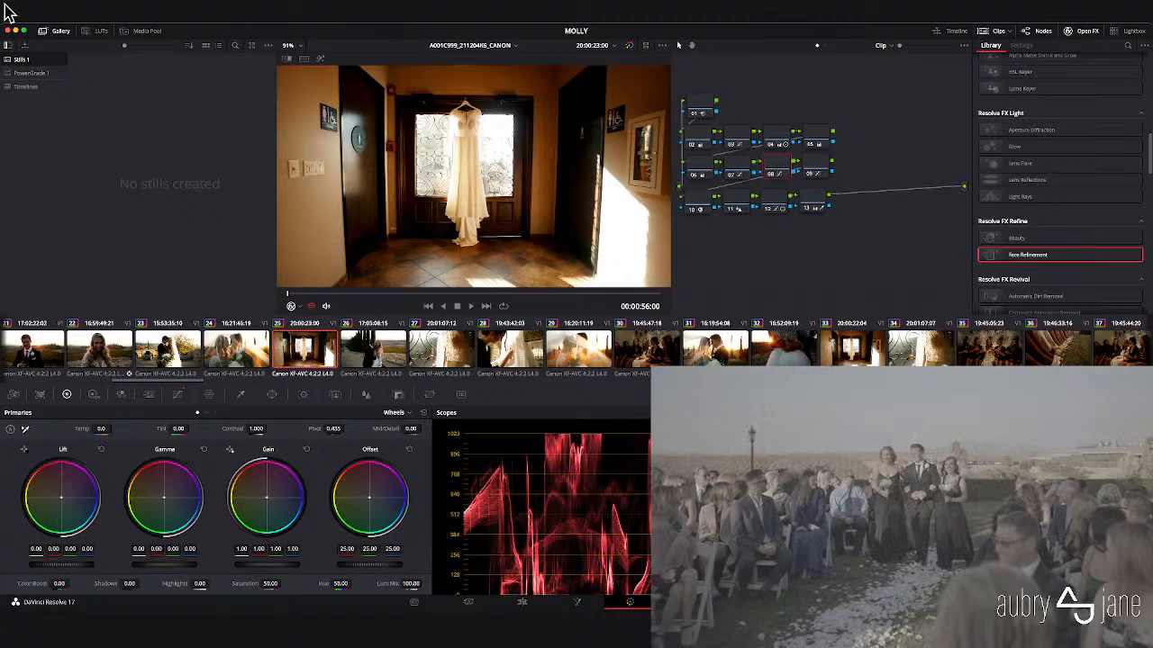
{"action": "key", "text": "ctrl+d"}
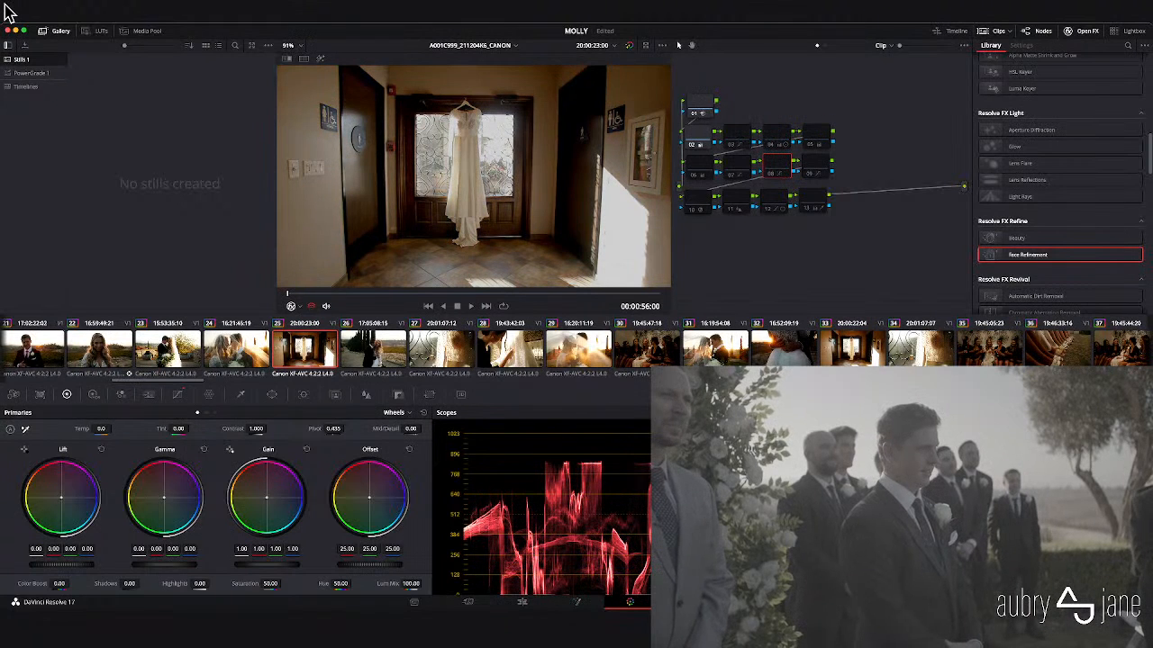
{"action": "key", "text": "shift+semicolon"}
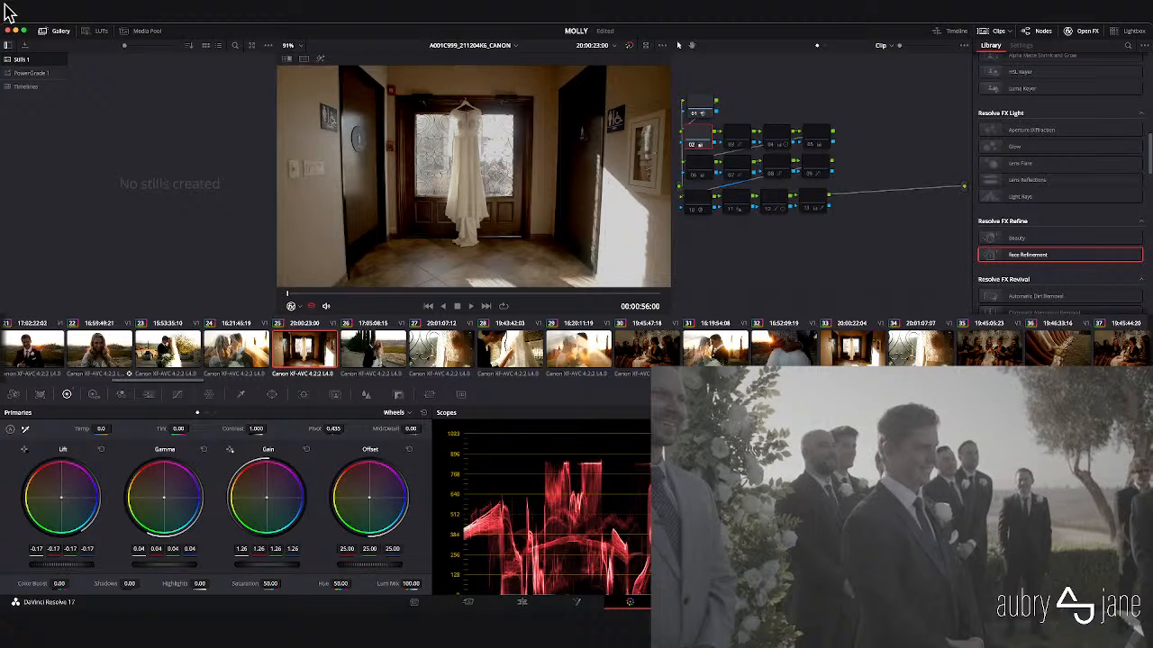
{"action": "key", "text": "super+d"}
{"action": "key", "text": "super+d"}
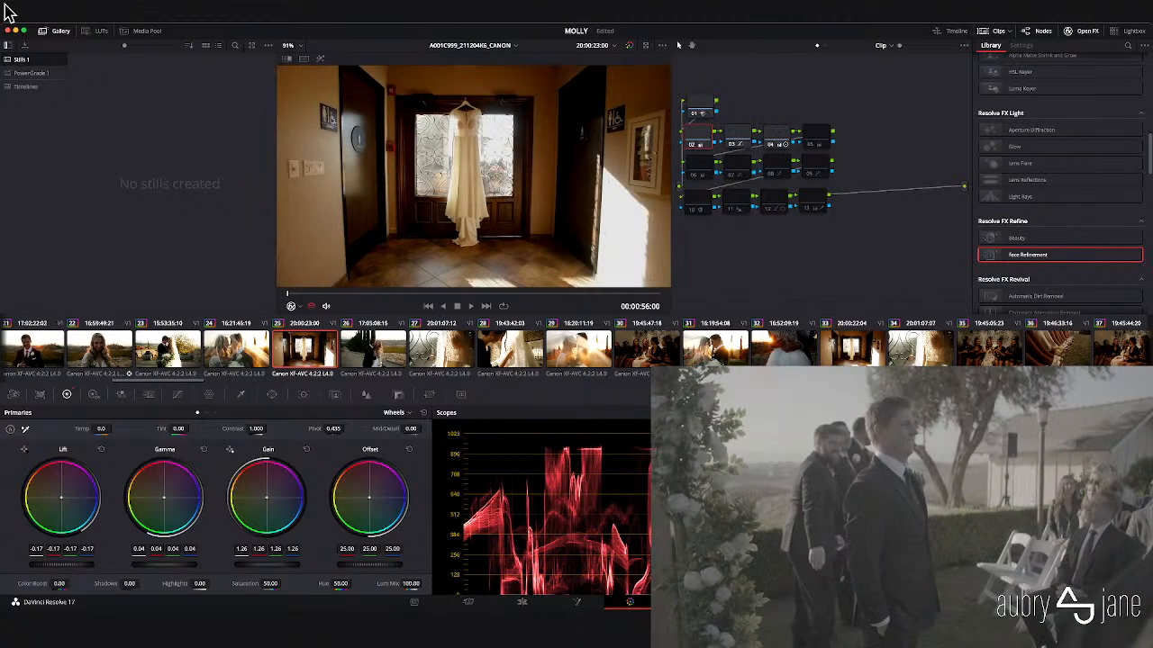
- Enable node 05 on clip 25 and adjust its color temperature to cool the warm hallway, trying Temp -490
{"action": "key", "text": "shift+apostrophe"}
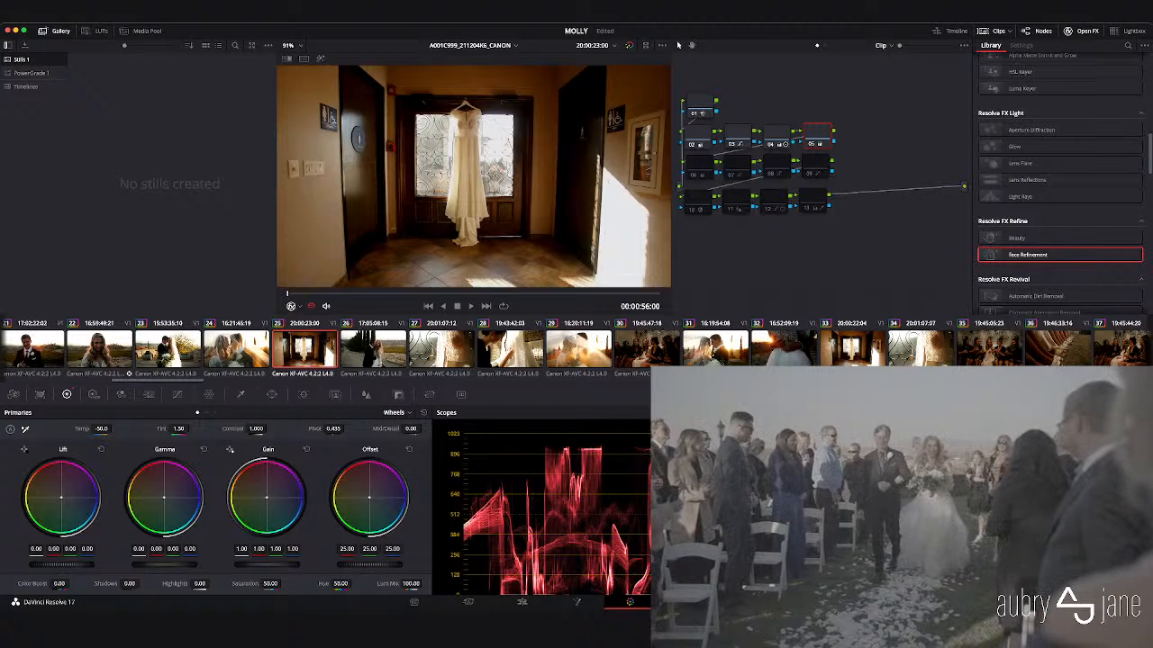
{"action": "mouse_move", "coordinate": [102, 428]}
{"action": "left_mouse_down"}
{"action": "mouse_move", "coordinate": [81, 429]}
{"action": "mouse_move", "coordinate": [96, 429]}
{"action": "left_mouse_up"}
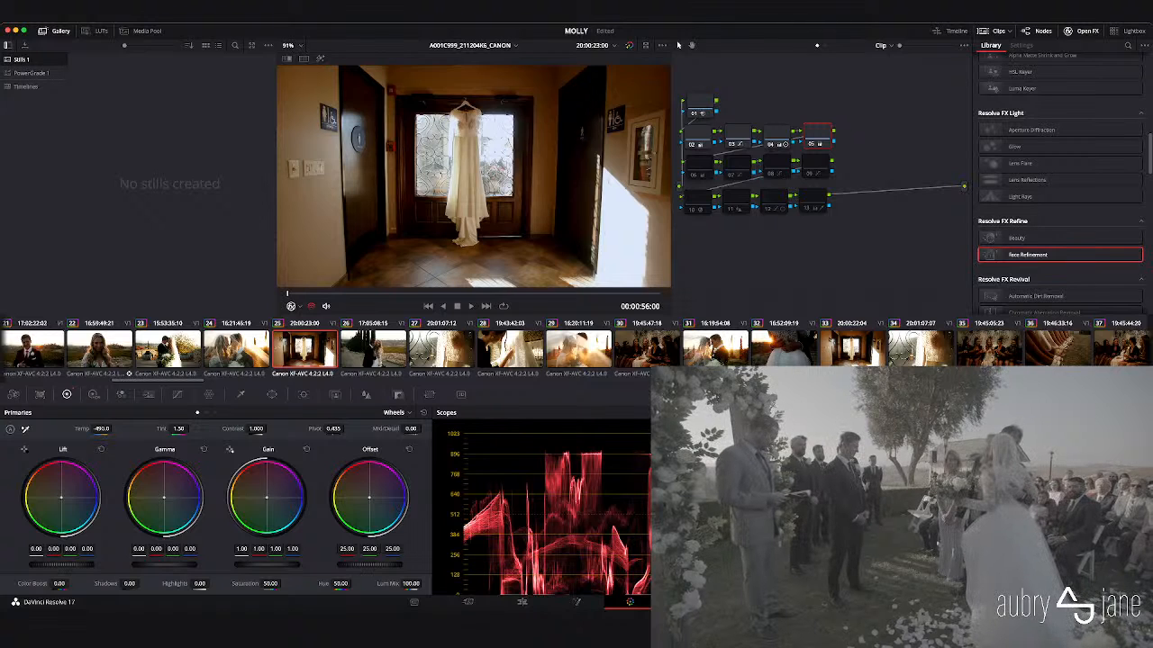
{"action": "mouse_move", "coordinate": [102, 428]}
{"action": "left_mouse_down"}
{"action": "mouse_move", "coordinate": [90, 429]}
{"action": "mouse_move", "coordinate": [109, 428]}
{"action": "left_mouse_up"}
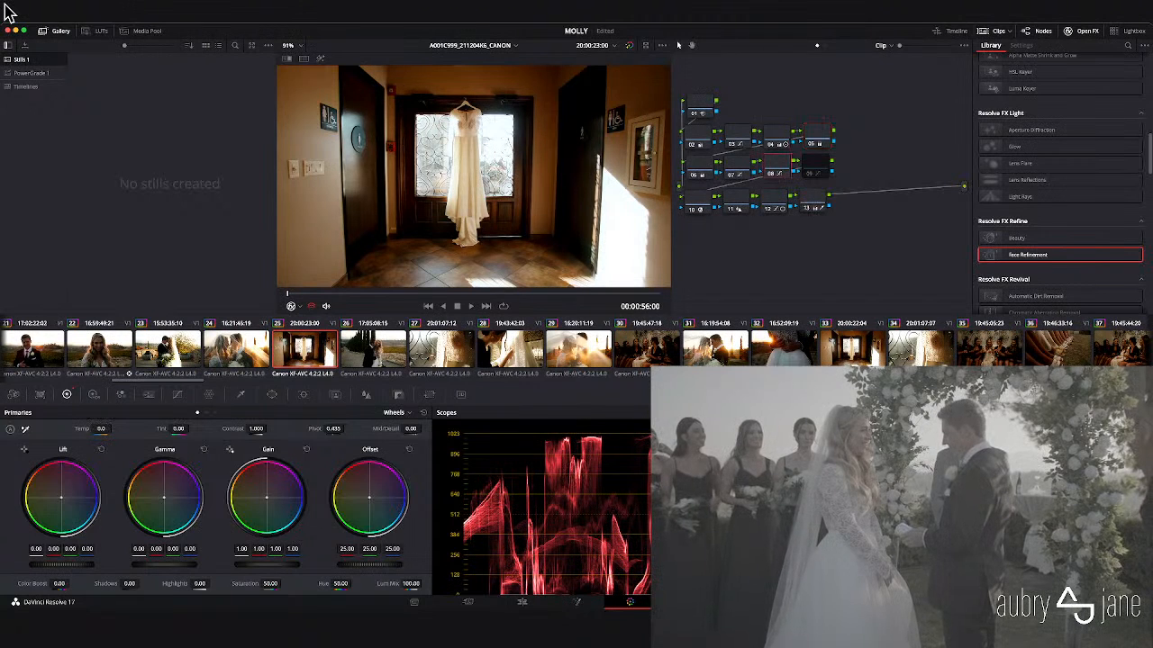
- Pull down the highlight handle of node 08's custom curve on clip 25, and check the dress shot at its end and middle frames
{"action": "left_click", "coordinate": [178, 394]}
{"action": "left_click", "coordinate": [190, 413]}
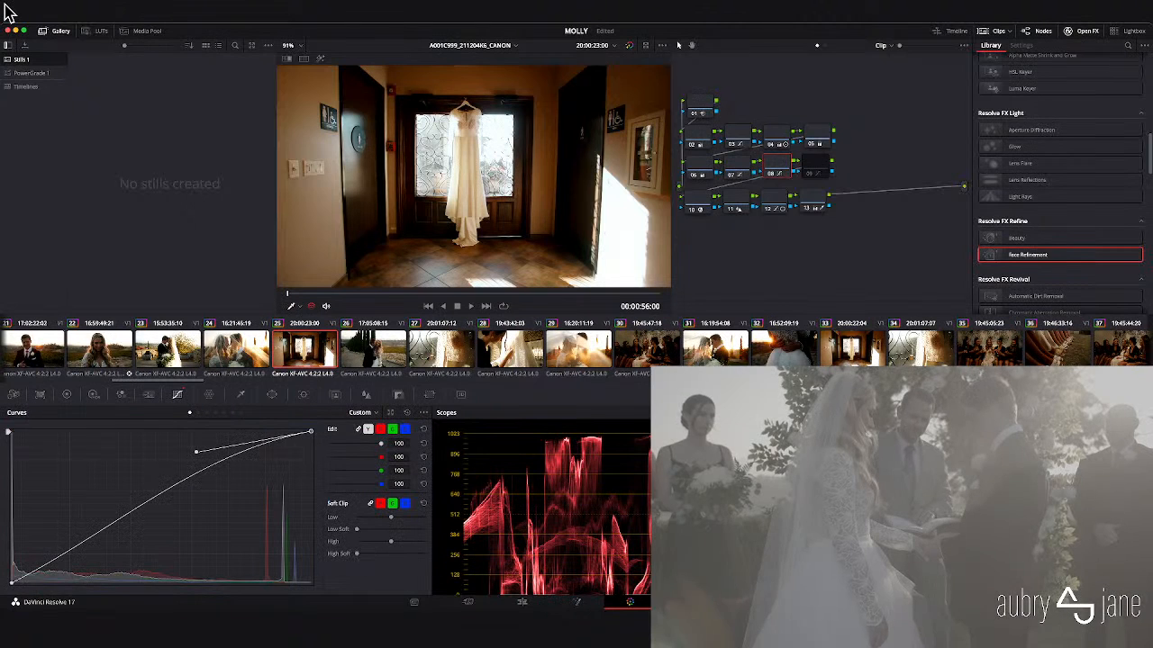
{"action": "left_click_drag", "start_coordinate": [197, 452], "coordinate": [207, 465]}
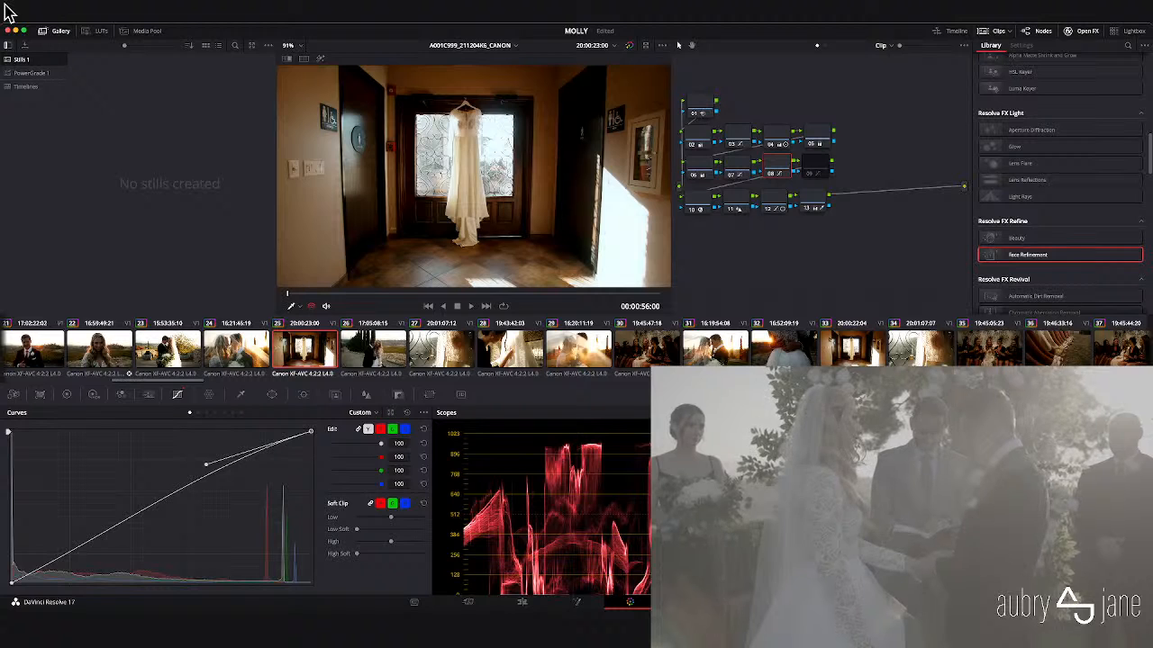
{"action": "left_click_drag", "start_coordinate": [287, 293], "coordinate": [660, 294]}
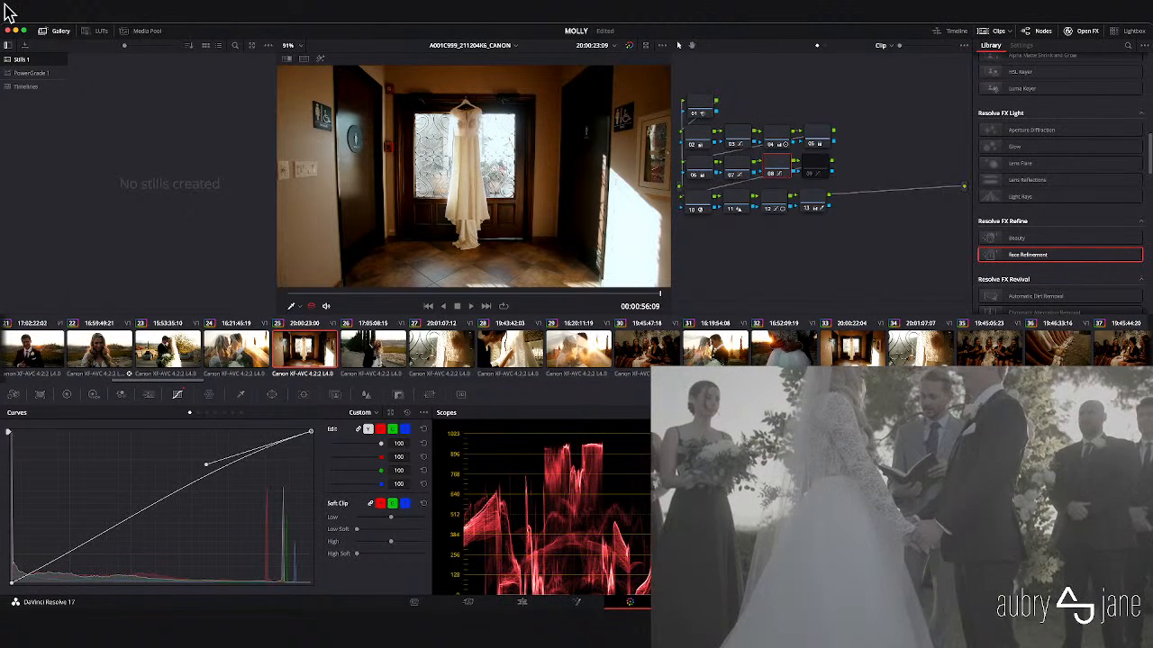
{"action": "key", "text": "Left"}
{"action": "key", "text": "Left"}
{"action": "key", "text": "Left"}
{"action": "key", "text": "Left"}
{"action": "key", "text": "Left"}
{"action": "key", "text": "Left"}
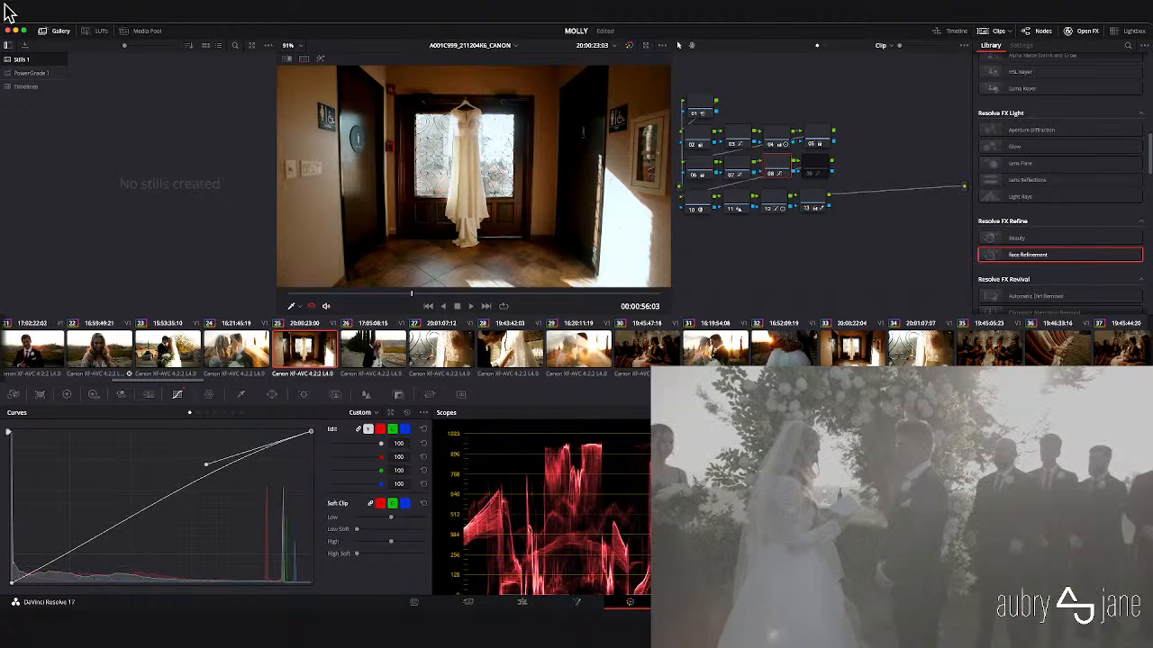
- Pull the midpoint of node 12's custom curve slightly lower on clip 25 to darken the masked area's midtones
{"action": "key", "text": "alt+shift+apostrophe"}
{"action": "key", "text": "alt+shift+apostrophe"}
{"action": "key", "text": "alt+shift+apostrophe"}
{"action": "key", "text": "alt+shift+apostrophe"}
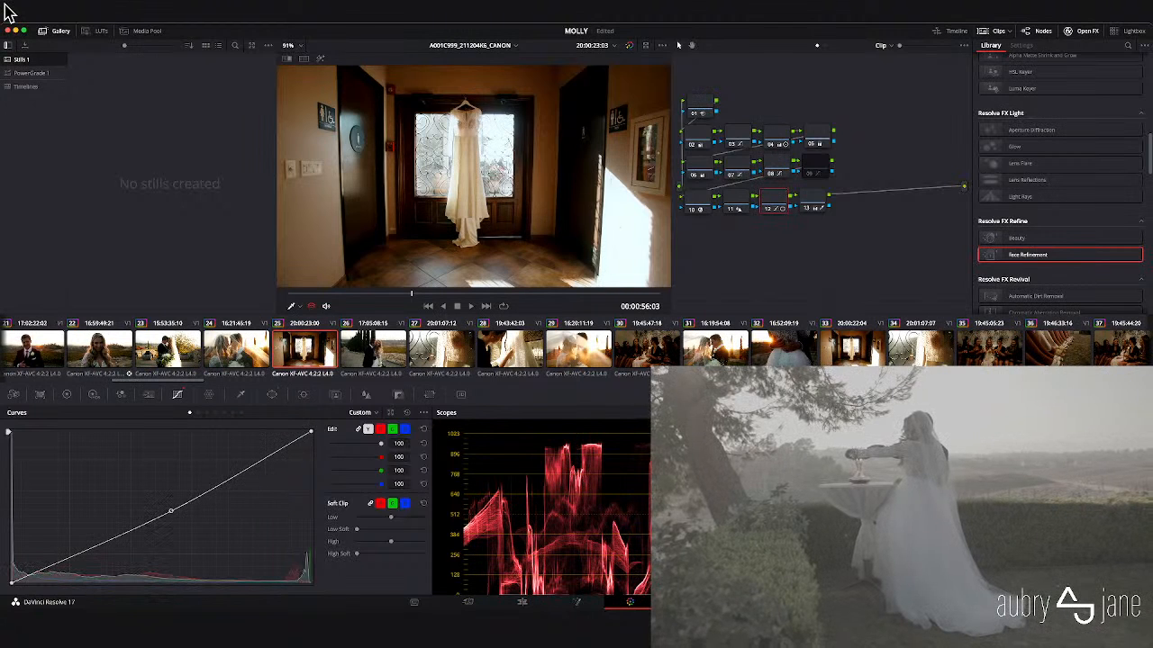
{"action": "left_click_drag", "start_coordinate": [171, 510], "coordinate": [176, 516]}
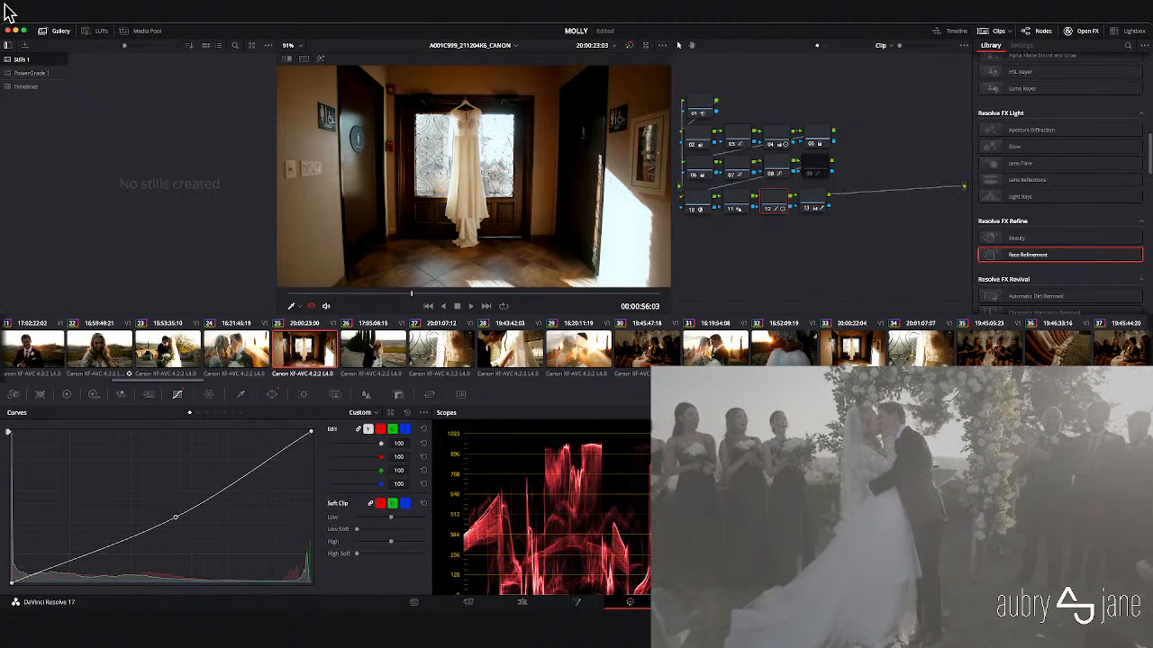
- After comparing clips 27 and 25, switch off node 09 on clip 33's hanging dress shot and lower the highlight end of node 08's curve
{"action": "left_click", "coordinate": [441, 350]}
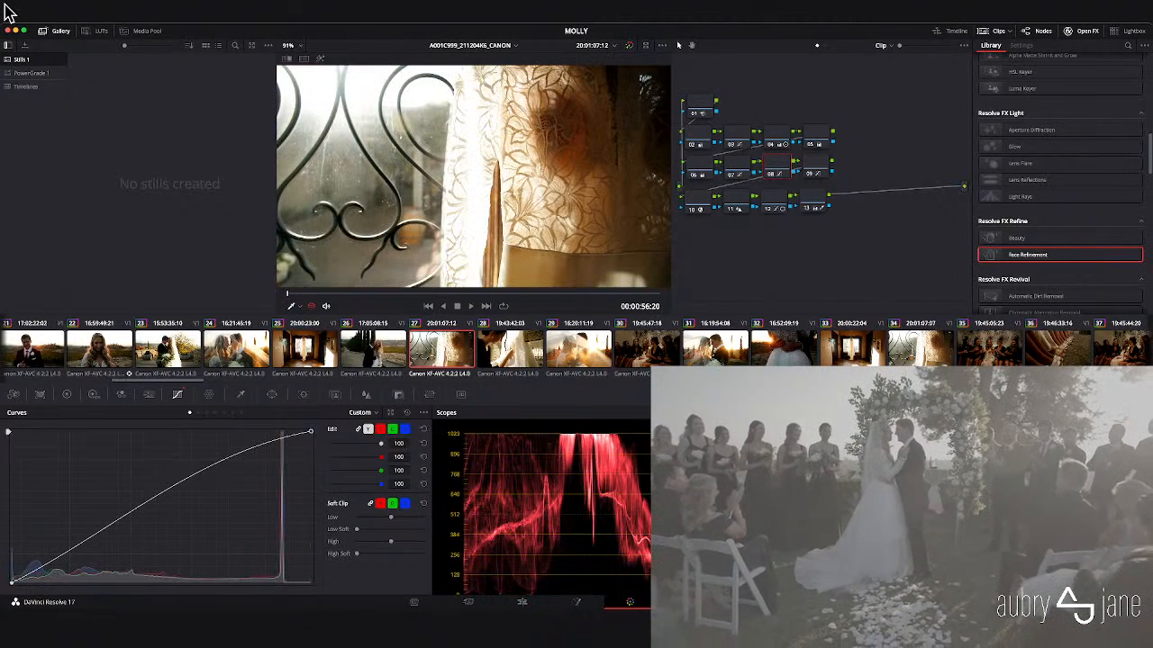
{"action": "left_click_drag", "start_coordinate": [287, 293], "coordinate": [660, 294]}
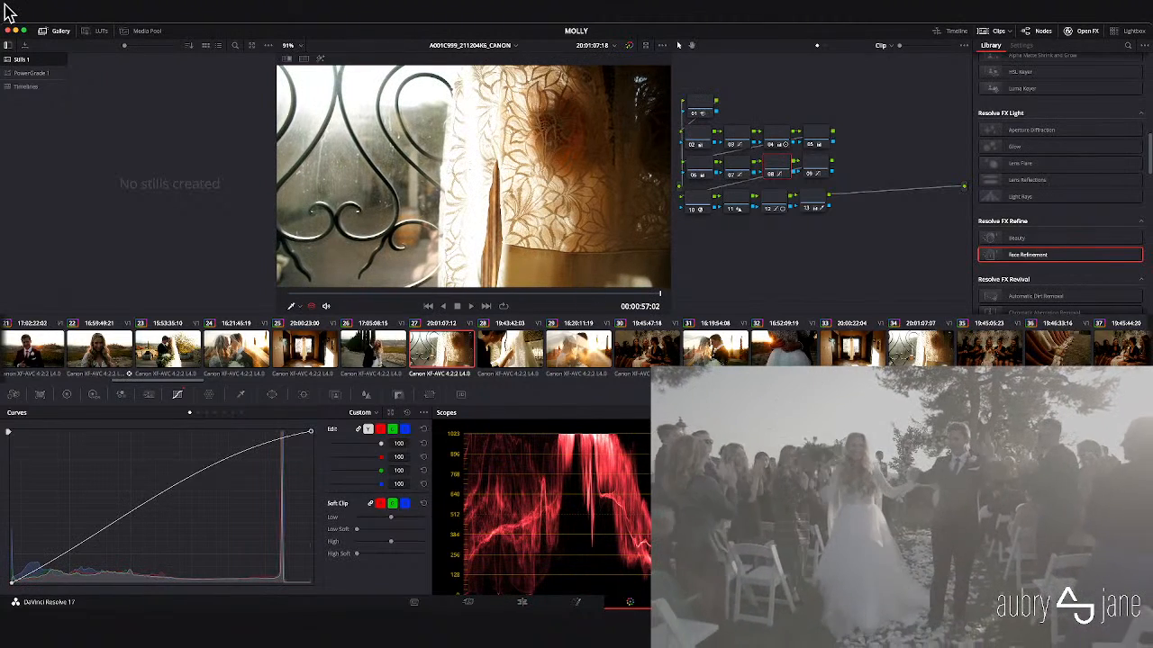
{"action": "left_click", "coordinate": [304, 349]}
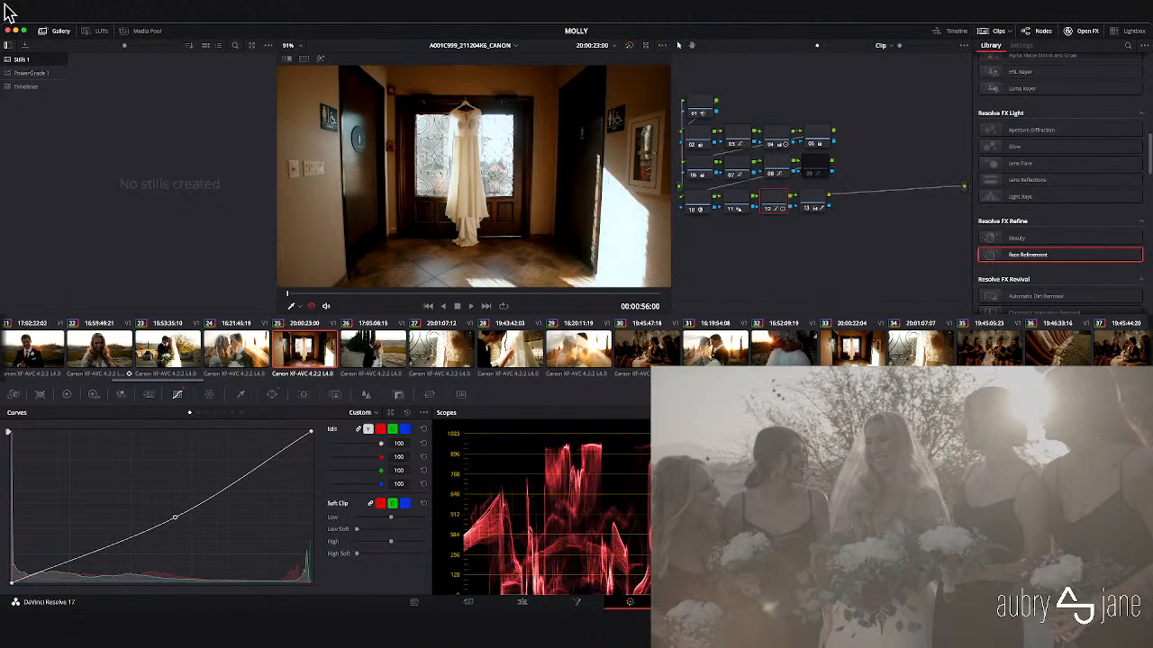
{"action": "left_click", "coordinate": [852, 350]}
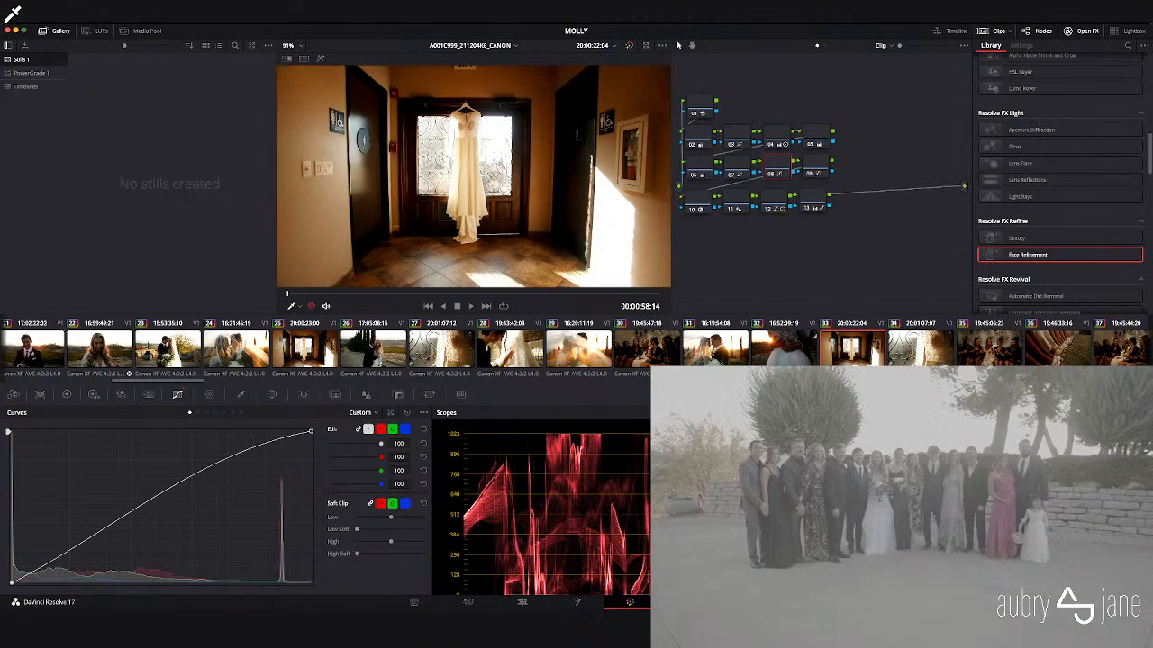
{"action": "key", "text": "ctrl+d"}
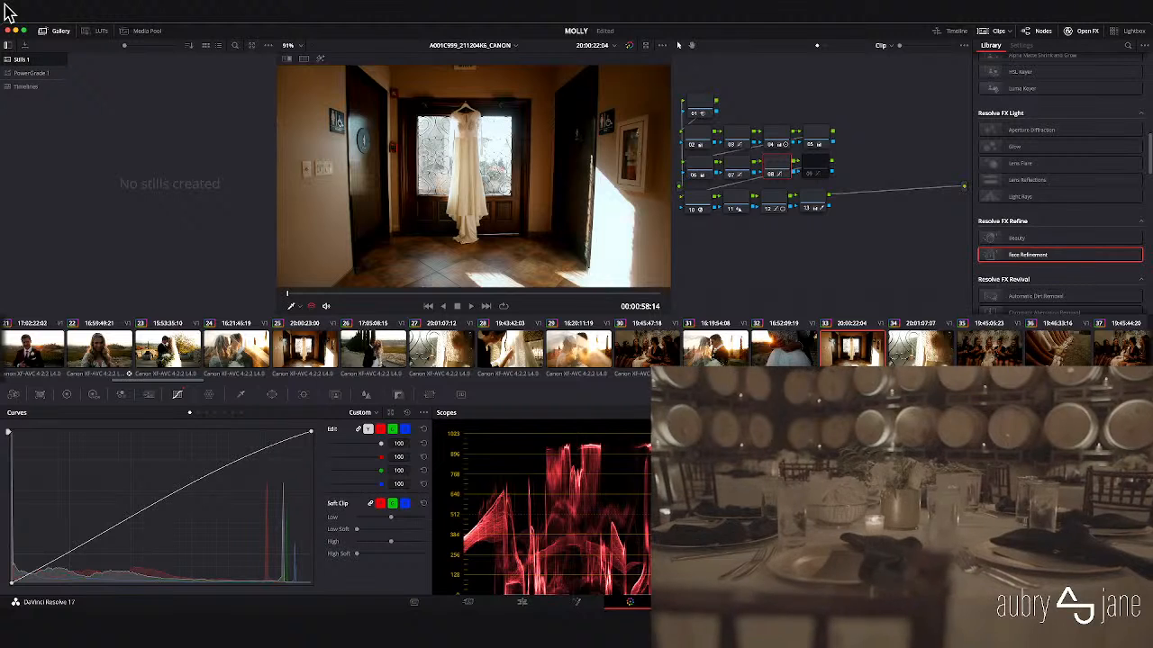
- Raise the gain of node 02 on clip 33 to 1.35 to brighten the hallway
{"action": "left_click", "coordinate": [698, 136]}
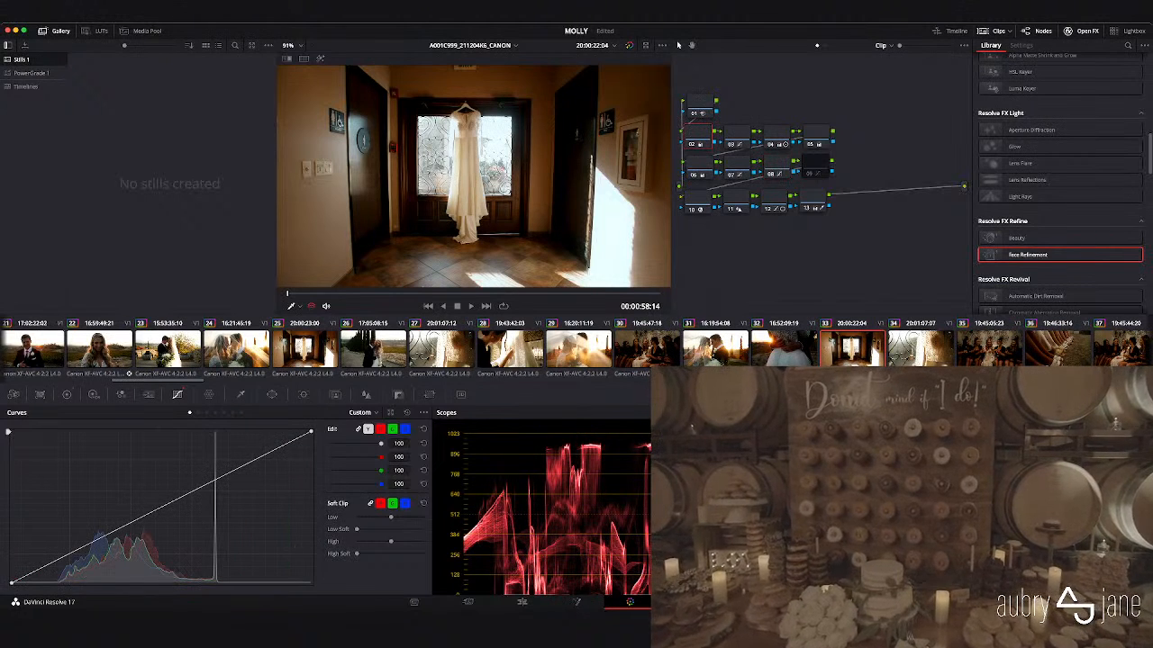
{"action": "left_click", "coordinate": [67, 395]}
{"action": "left_click_drag", "start_coordinate": [267, 565], "coordinate": [282, 565]}
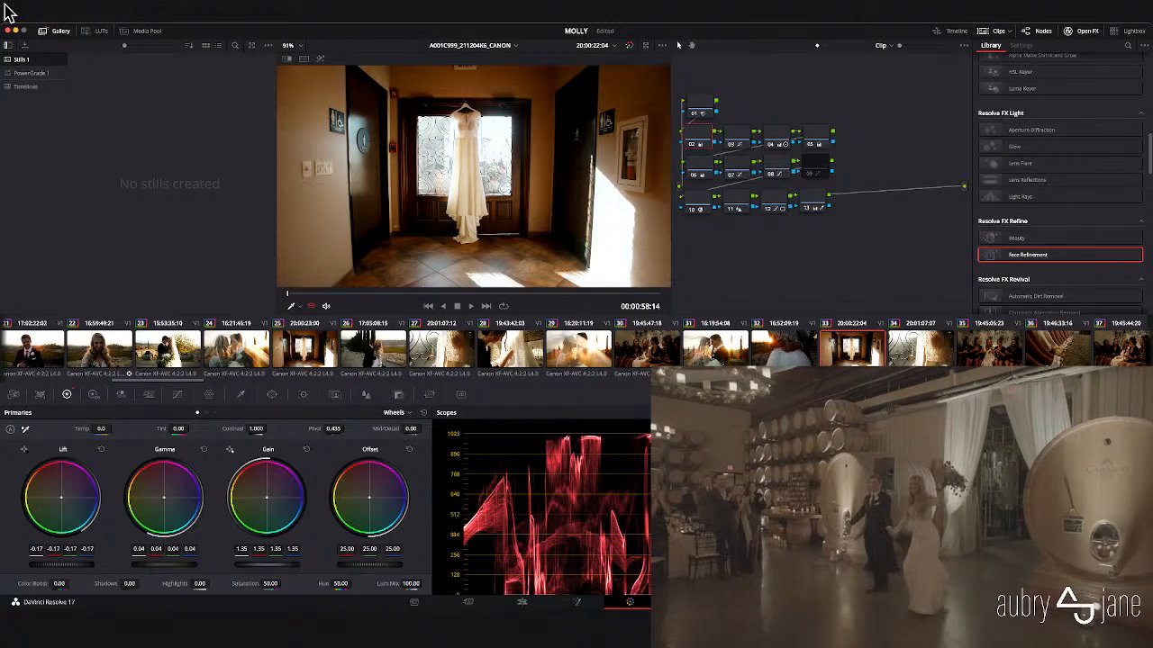
- Append node 14 on clip 33 and track a curve window over the left glass pane, with inside softness 3.06 and outside softness 2.08
{"action": "key", "text": "alt+s"}
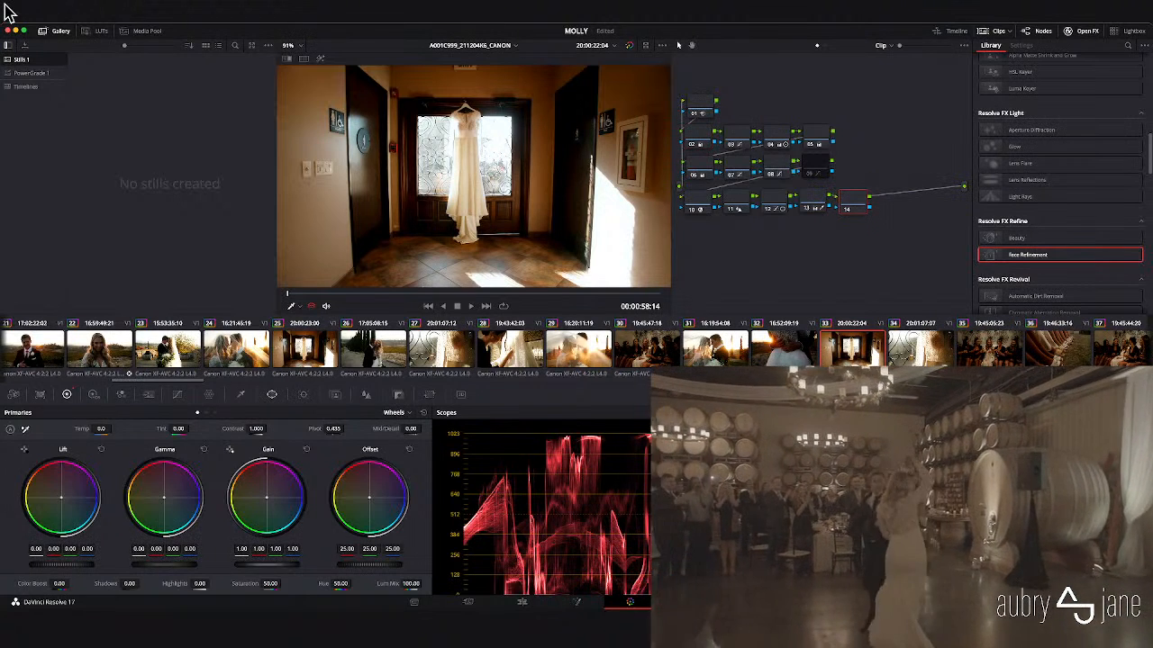
{"action": "left_click", "coordinate": [272, 394]}
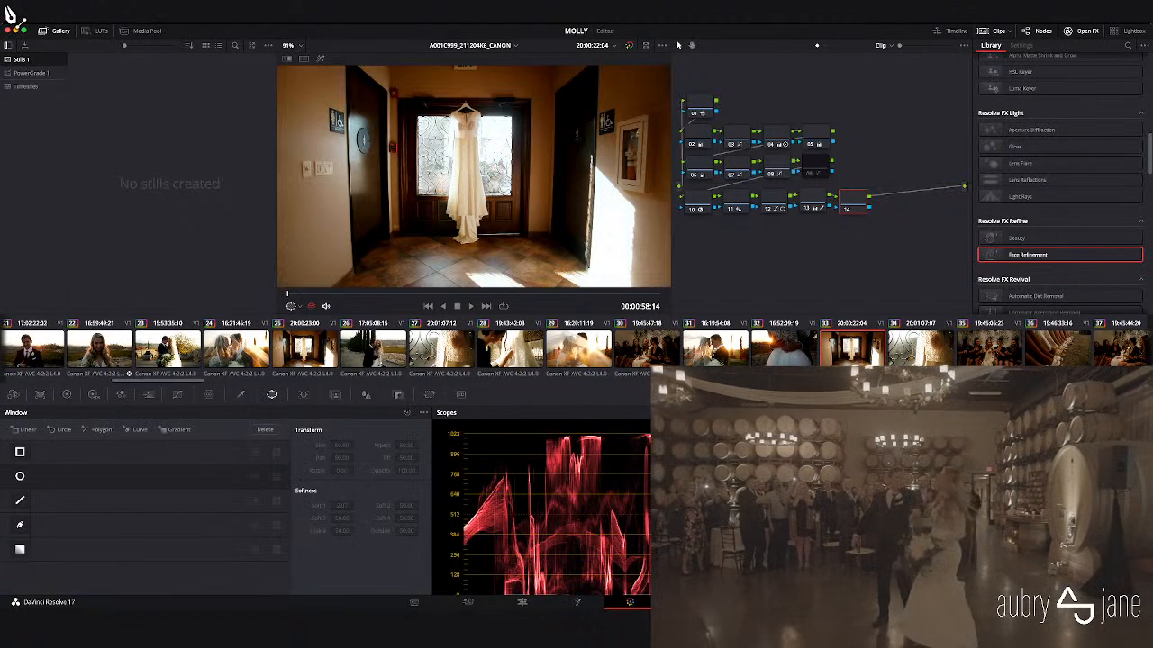
{"action": "left_click", "coordinate": [19, 525]}
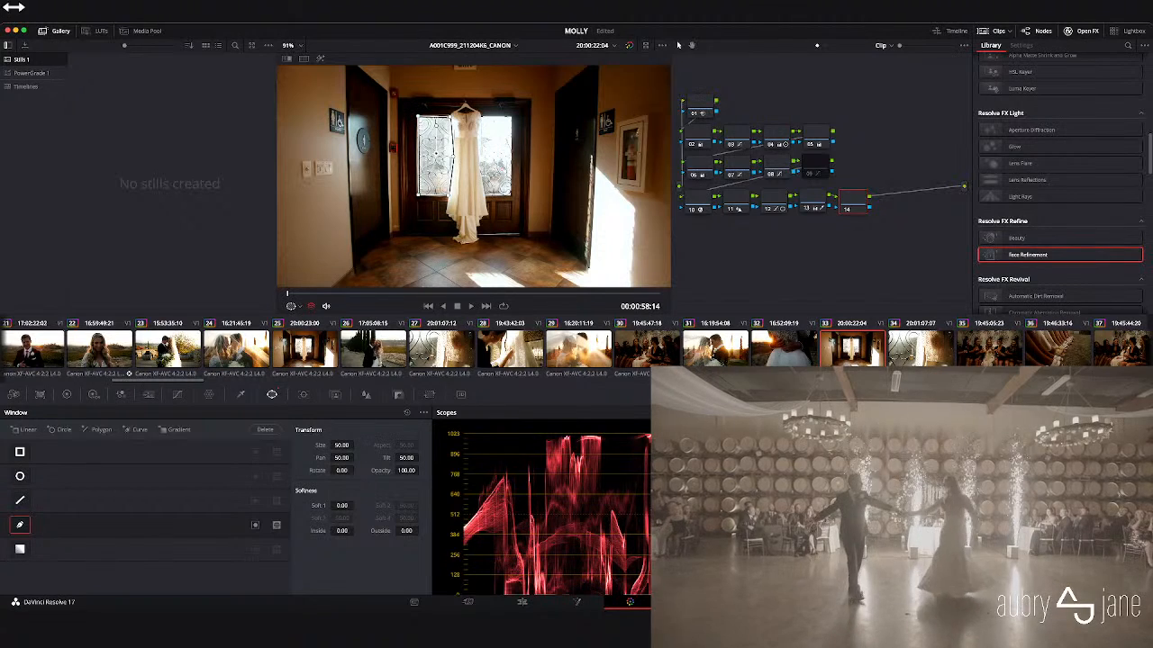
{"action": "left_click_drag", "start_coordinate": [341, 531], "coordinate": [420, 530]}
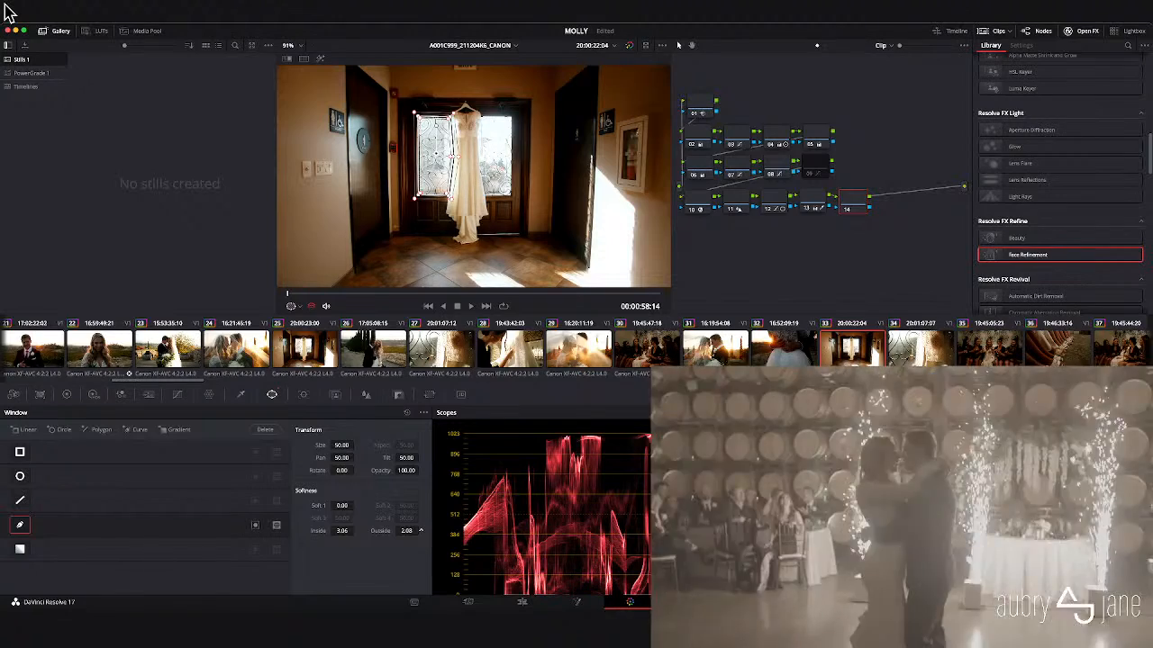
{"action": "left_click", "coordinate": [303, 394]}
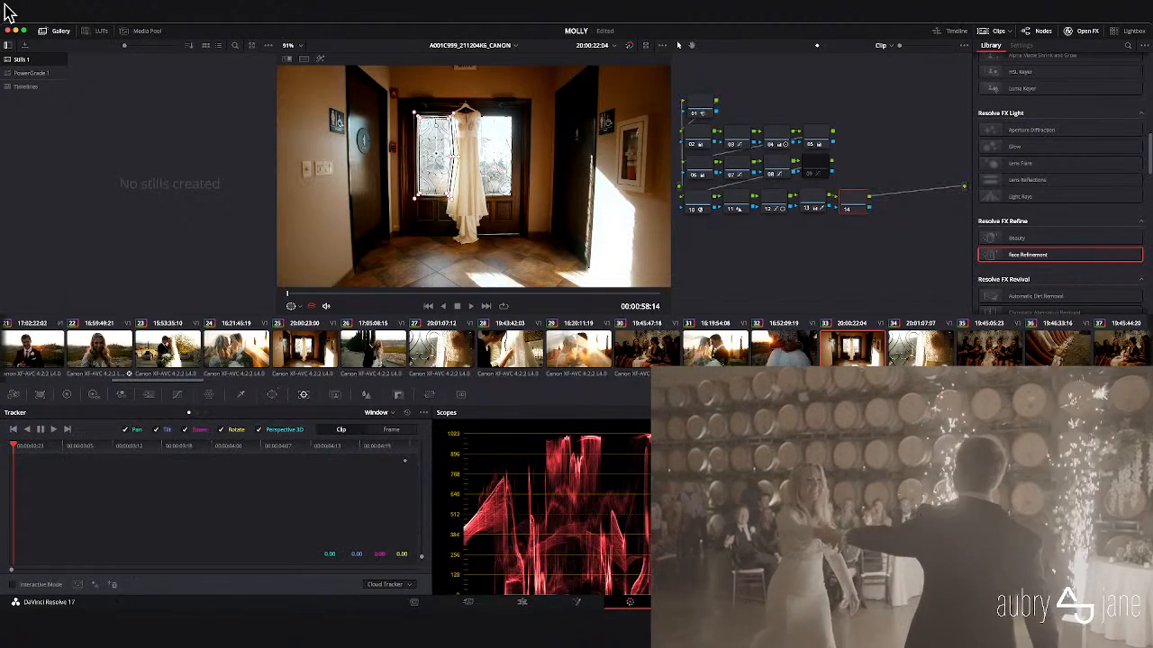
{"action": "key", "text": "ctrl+t"}
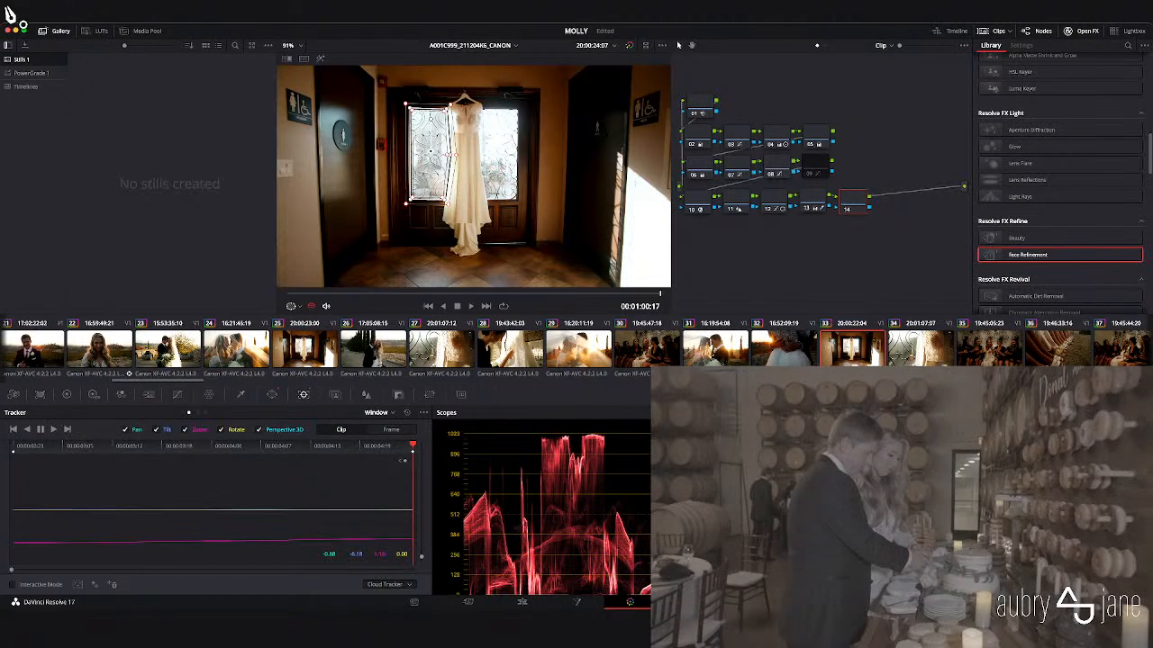
- Add a second curve window over the right glass pane with inside softness 5.04 and outside 2.78, and track it backward through the clip
{"action": "left_click", "coordinate": [272, 395]}
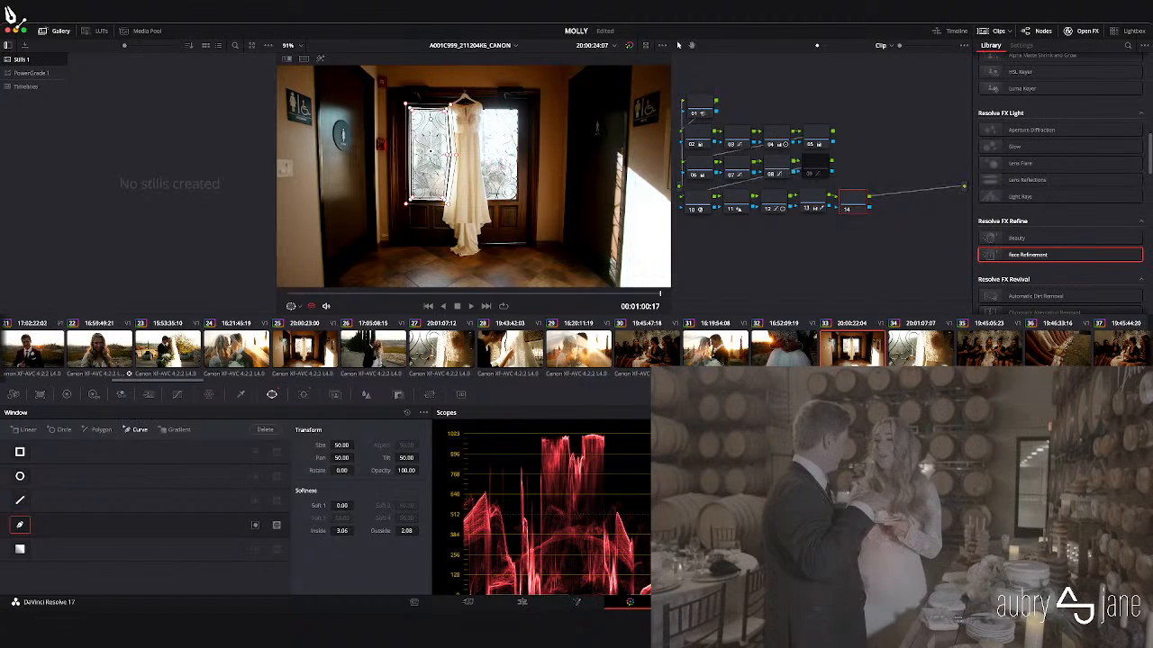
{"action": "left_click", "coordinate": [139, 430]}
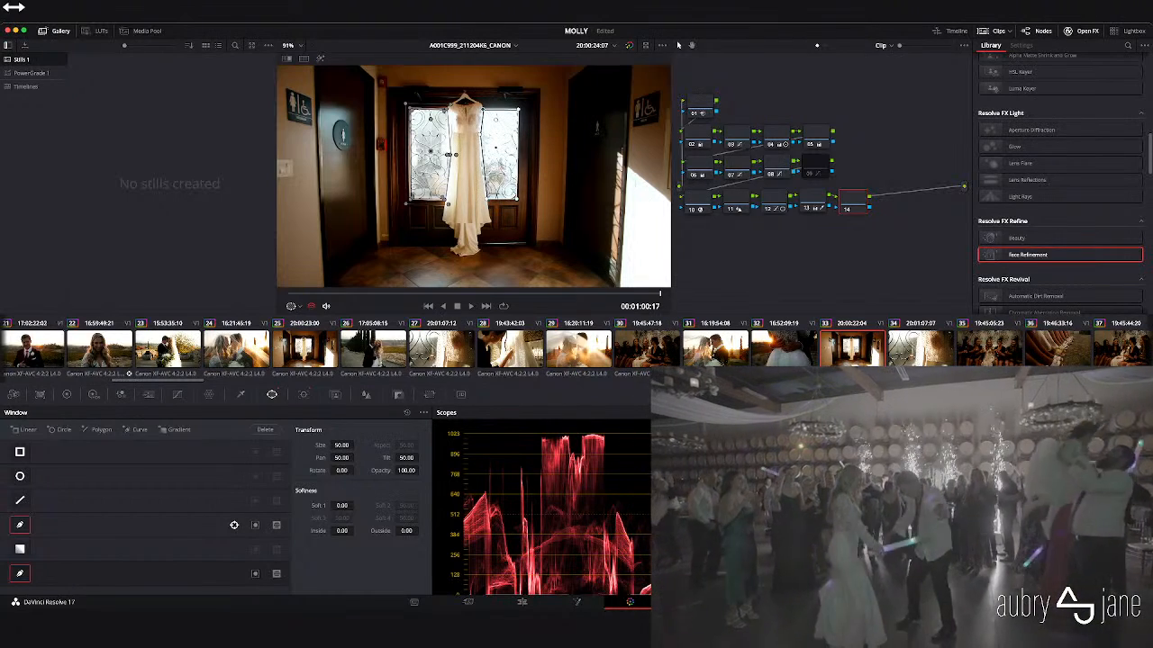
{"action": "left_click_drag", "start_coordinate": [342, 531], "coordinate": [416, 530]}
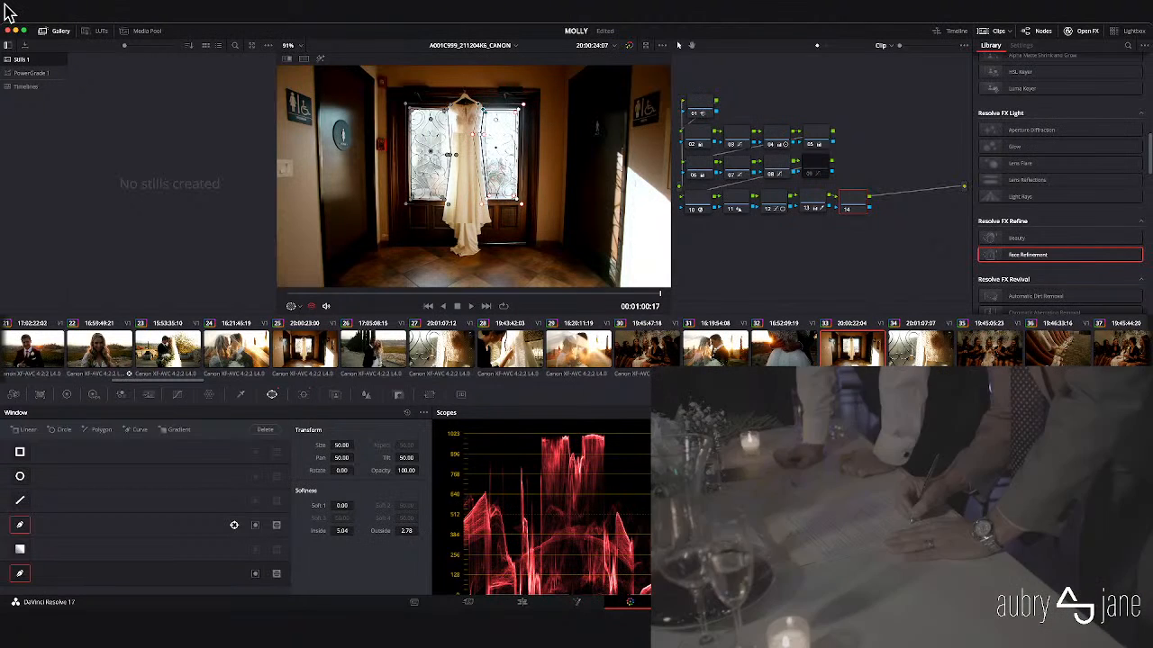
{"action": "left_click", "coordinate": [304, 394]}
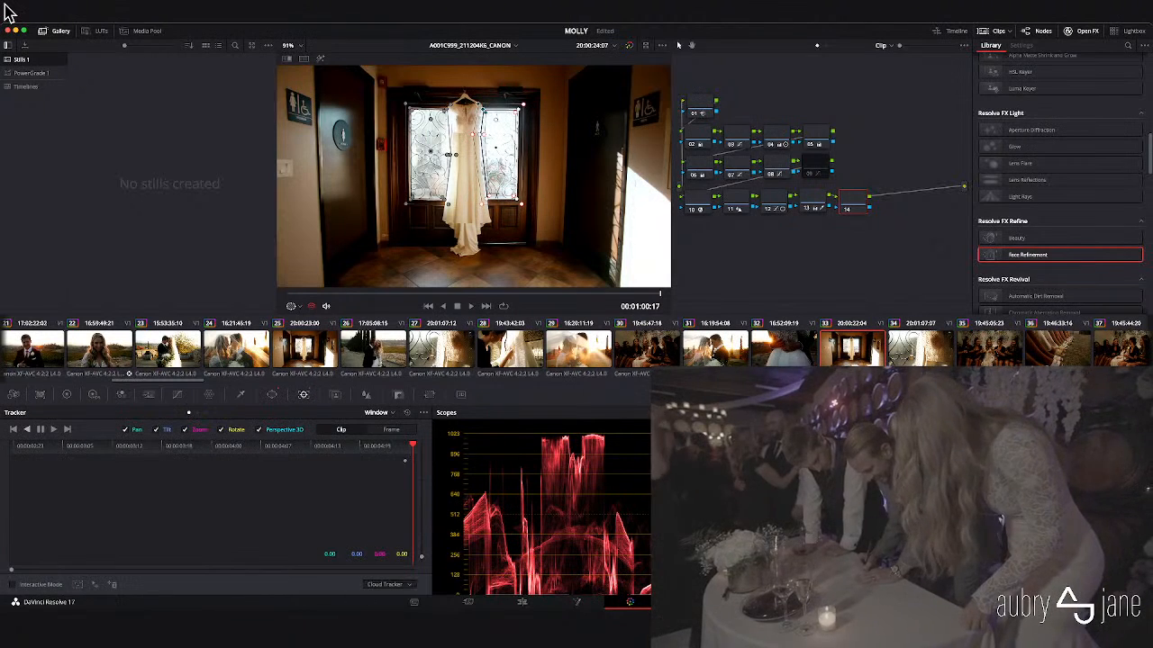
{"action": "left_click", "coordinate": [27, 429]}
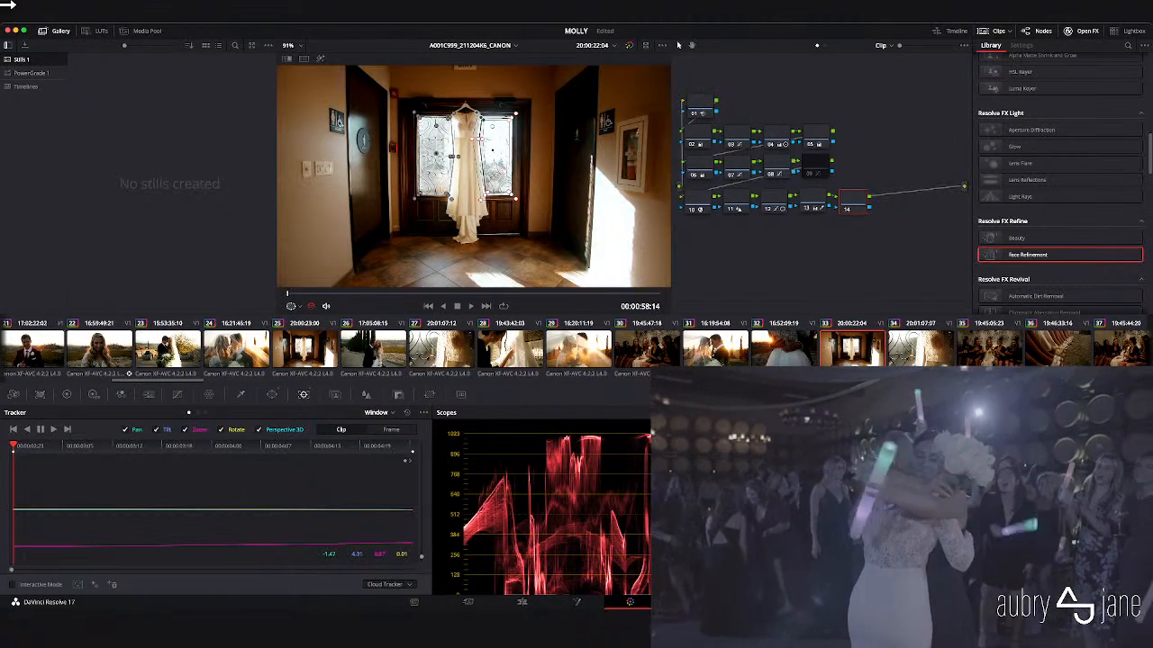
- Try tinting node 14's lift toward blue inside the masked glass panes, and reset the lift
{"action": "left_click", "coordinate": [67, 394]}
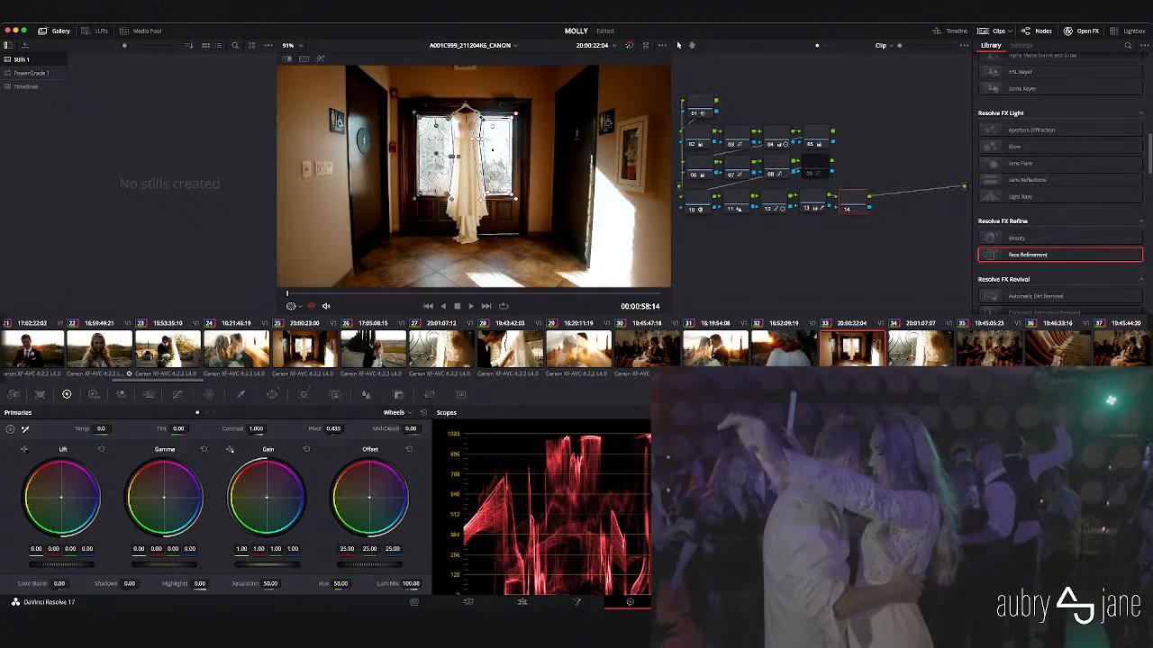
{"action": "left_click_drag", "start_coordinate": [61, 565], "coordinate": [59, 565]}
{"action": "left_click_drag", "start_coordinate": [62, 497], "coordinate": [70, 506]}
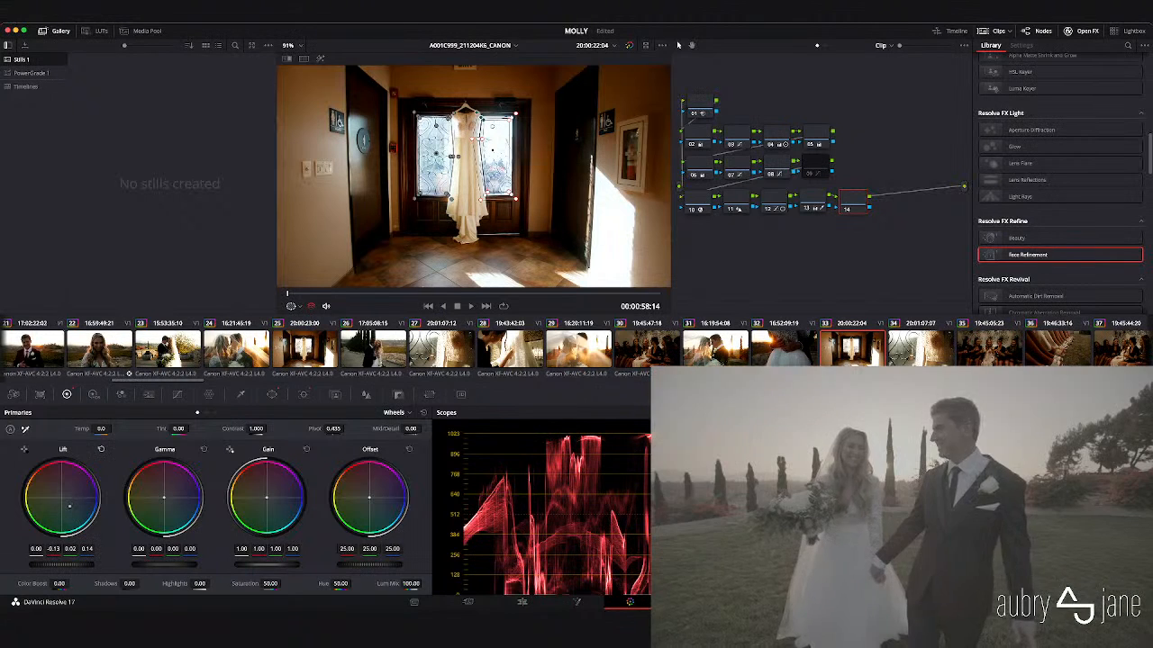
{"action": "left_click", "coordinate": [101, 449]}
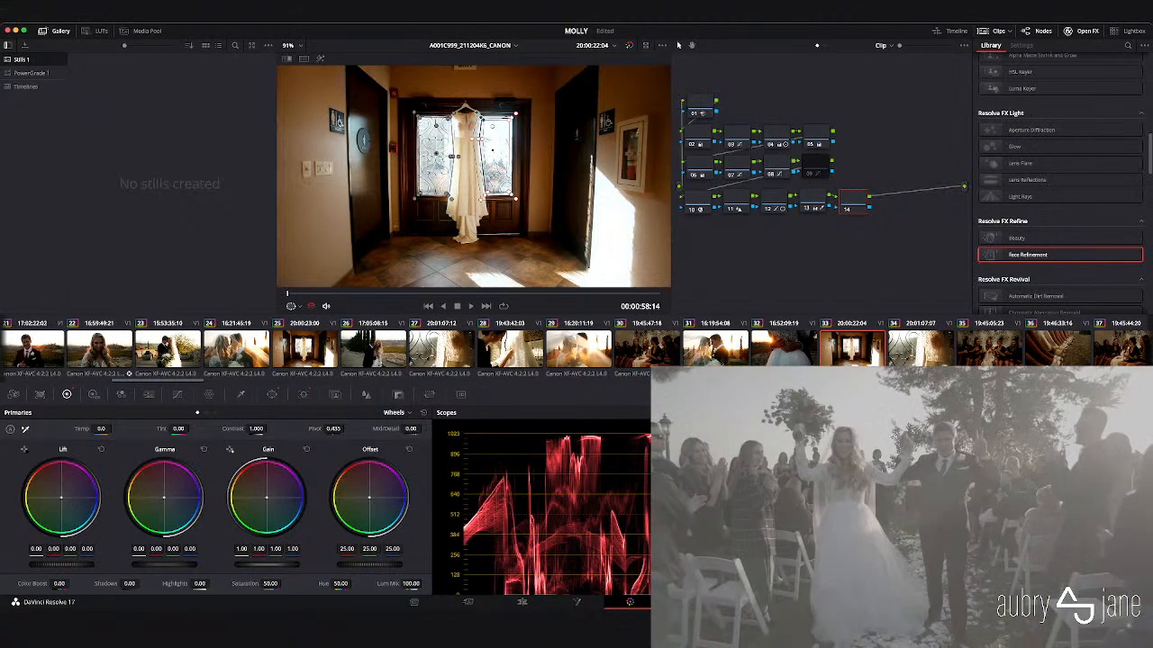
- Tint node 14's lift toward green-cyan with red at -0.09, and try a gain of 1.12 before resetting the gain
{"action": "left_click_drag", "start_coordinate": [61, 497], "coordinate": [61, 504]}
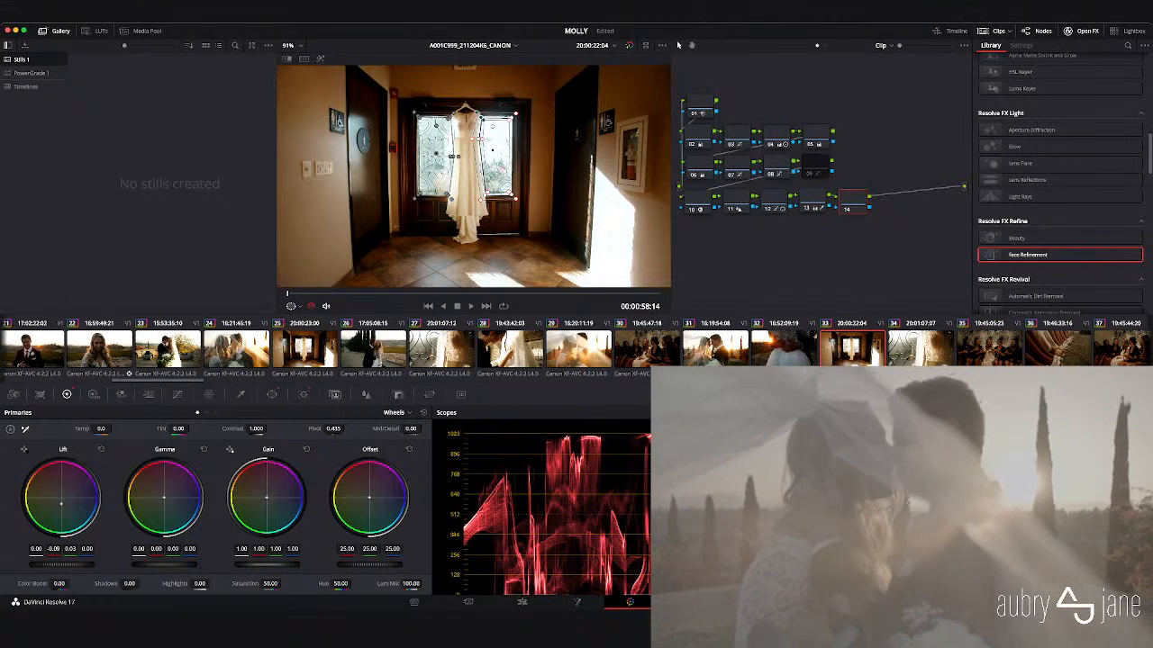
{"action": "left_click_drag", "start_coordinate": [267, 566], "coordinate": [279, 566]}
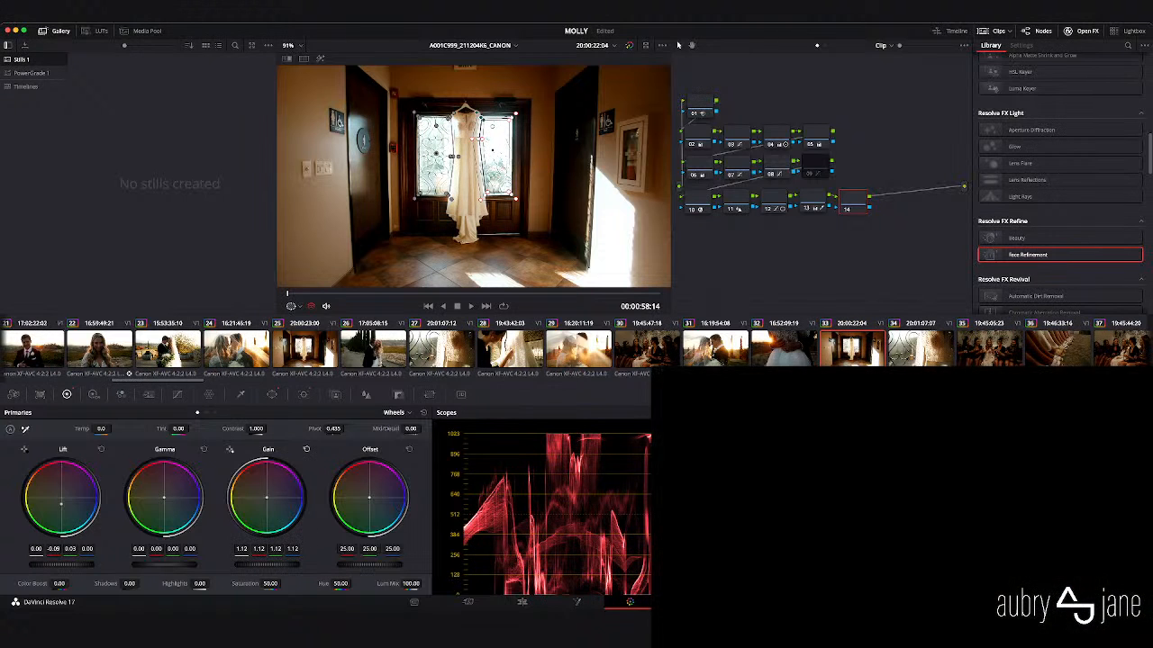
{"action": "left_click", "coordinate": [306, 449]}
- Set node 14's contrast to 1.170 and raise its gamma to 0.02 for the masked glass panes
{"action": "left_click_drag", "start_coordinate": [268, 428], "coordinate": [297, 428]}
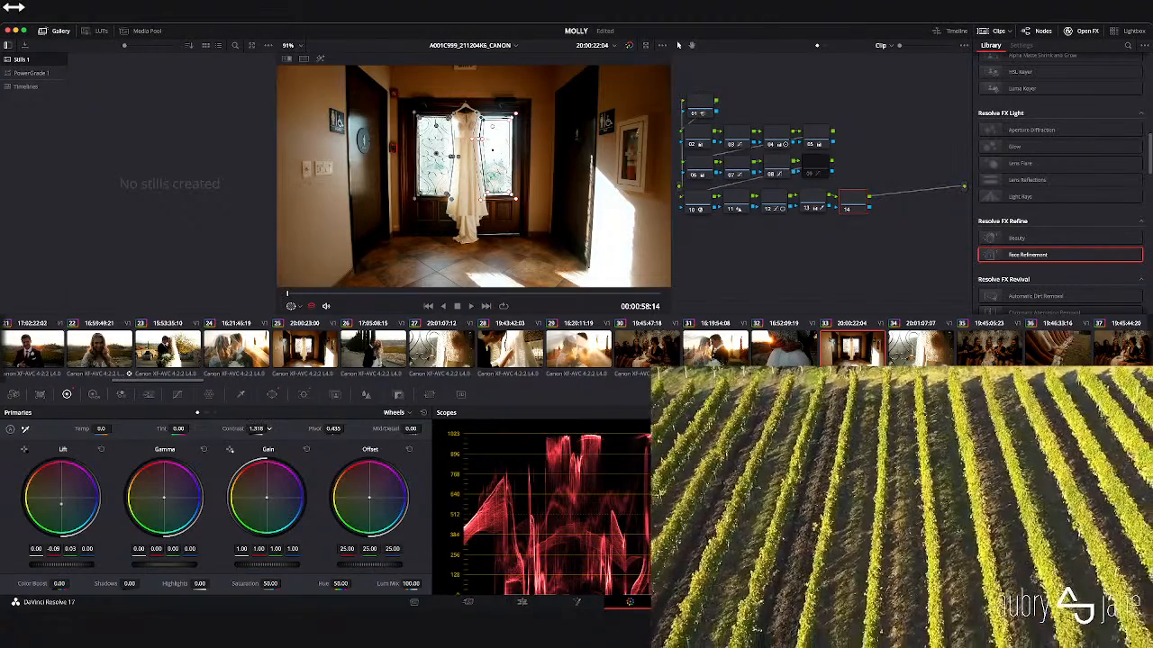
{"action": "left_click_drag", "start_coordinate": [257, 428], "coordinate": [232, 429]}
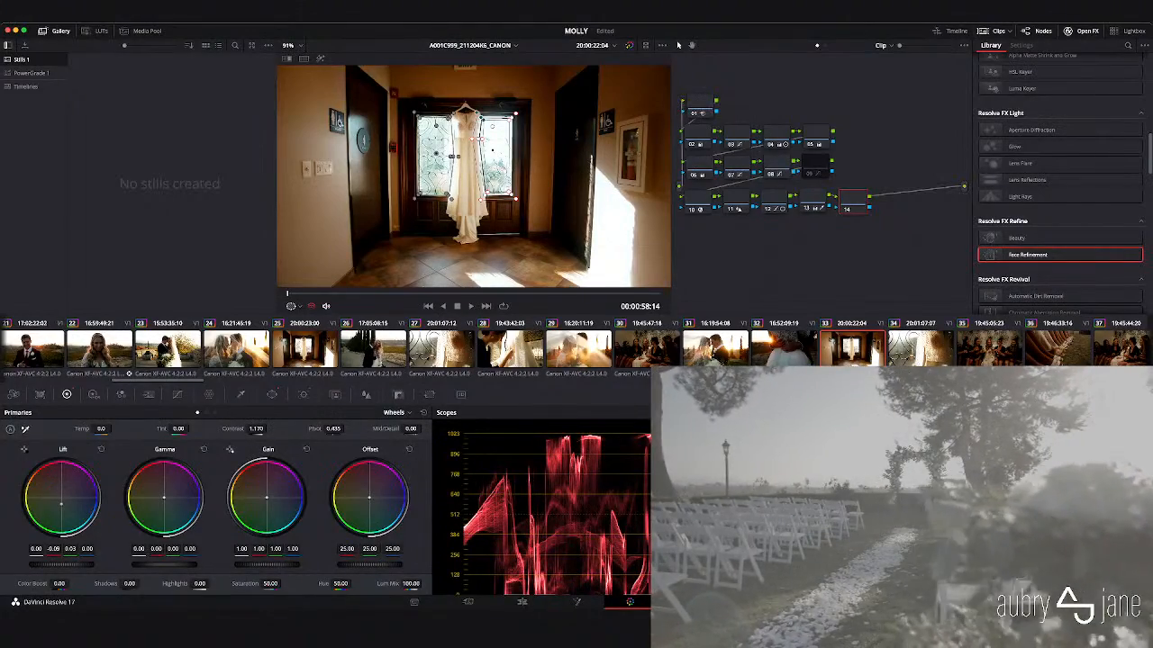
{"action": "left_click_drag", "start_coordinate": [164, 565], "coordinate": [168, 565]}
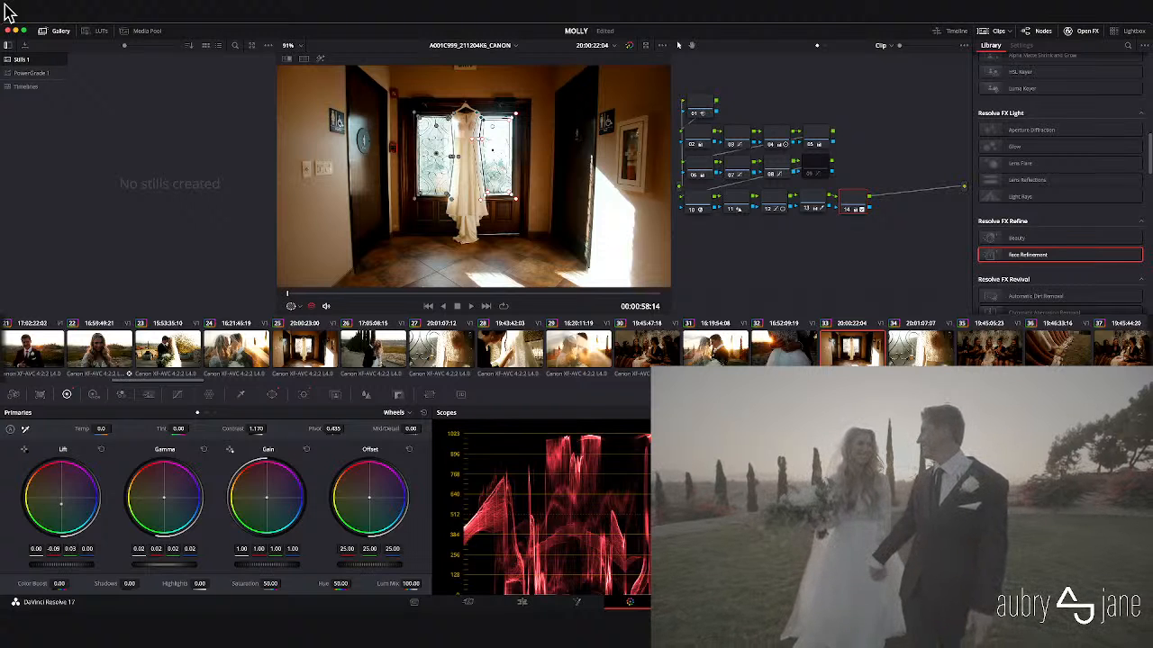
- Play clip 33 to its end without the window outlines to check the graded glass panes
{"action": "key", "text": "shift+q"}
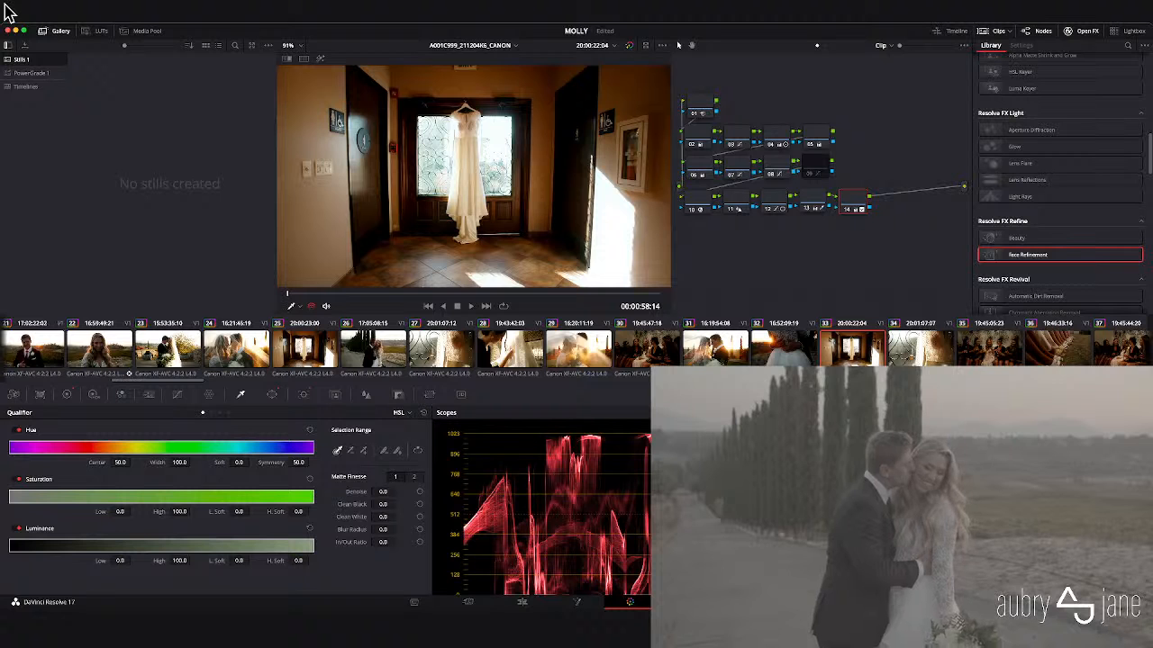
{"action": "key", "text": "space"}
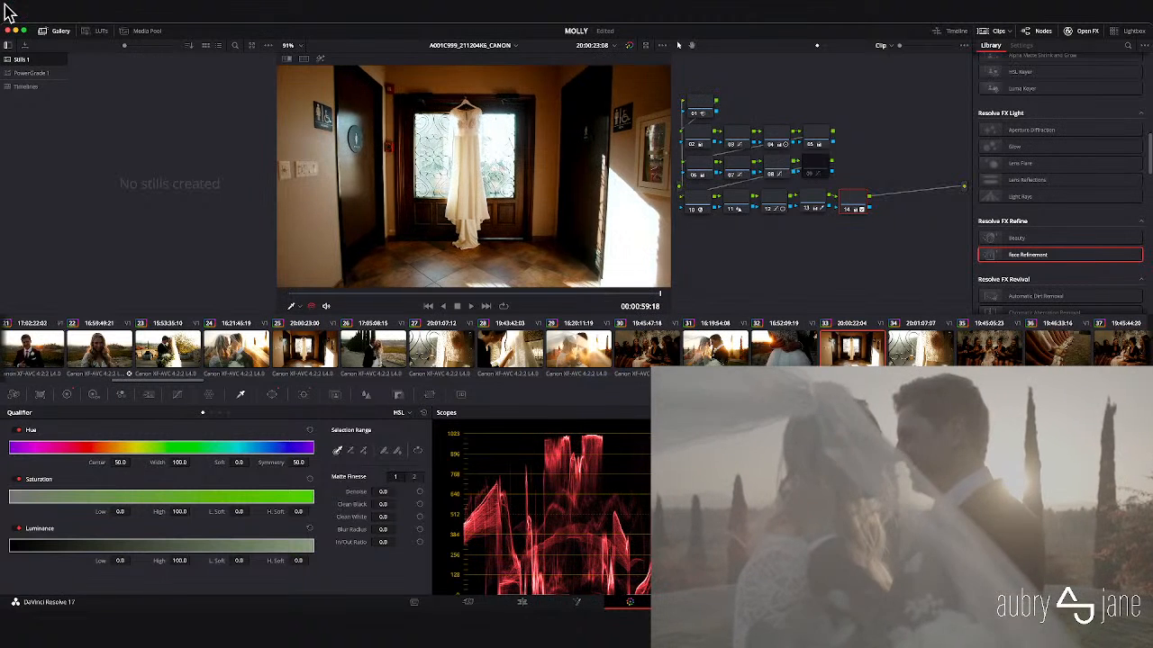
{"action": "key", "text": "space"}
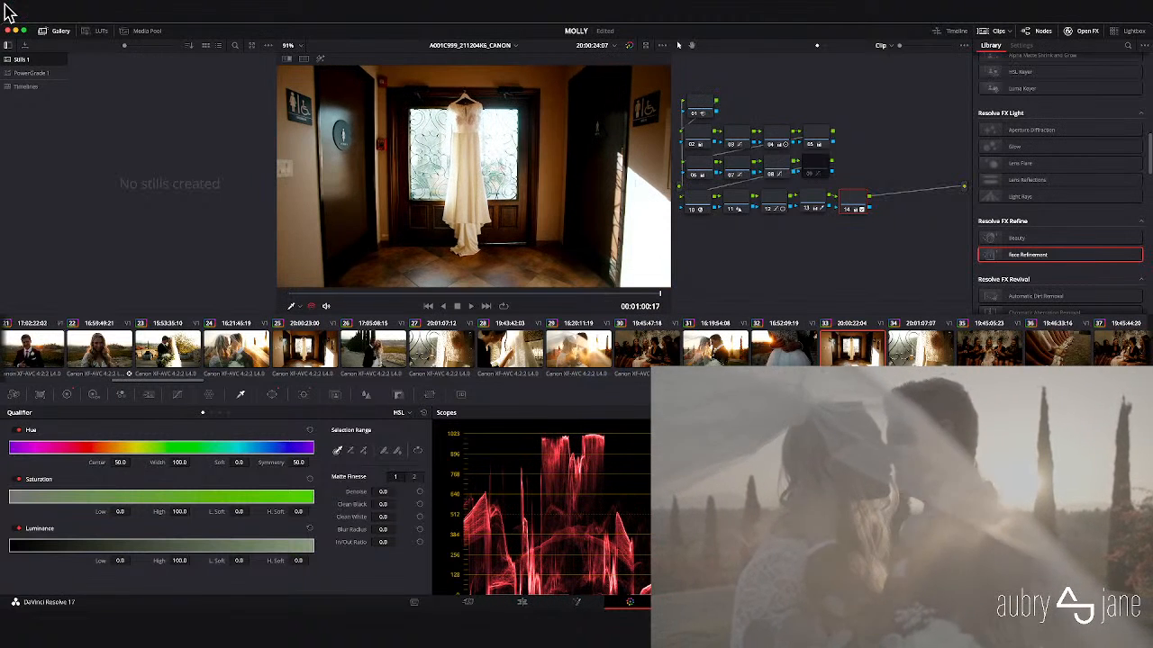
{"action": "left_click", "coordinate": [272, 395]}
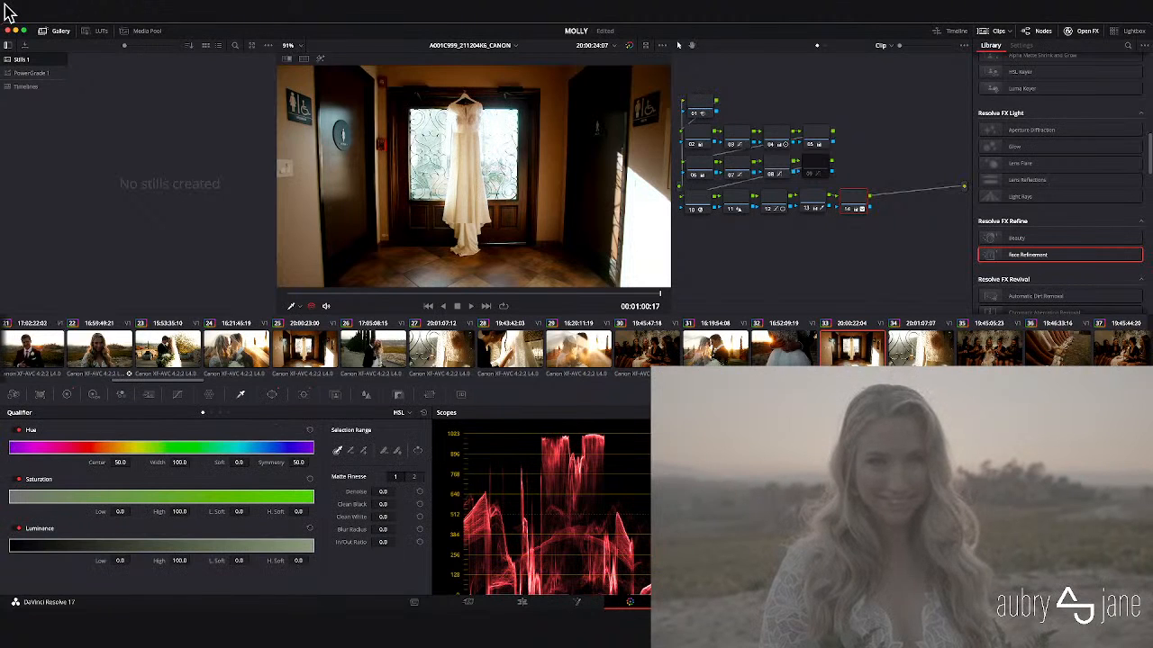
- Go to clip 34's lace close-up, append node 14 at the end of its node chain, and start a curve window on it
{"action": "key", "text": "Down"}
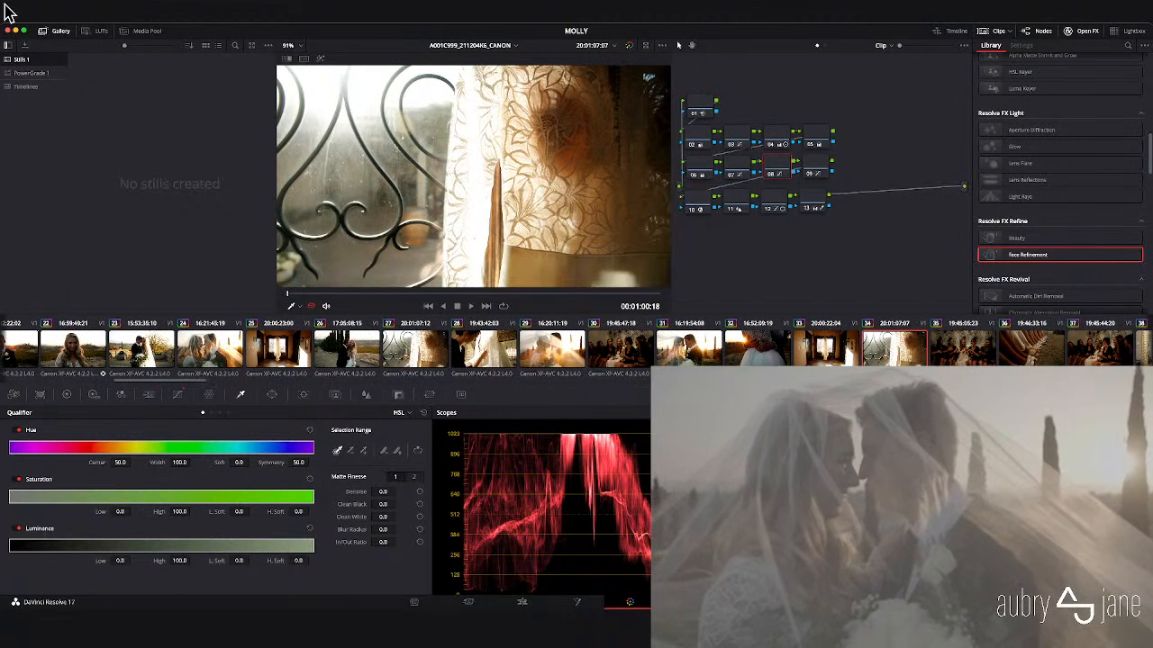
{"action": "mouse_move", "coordinate": [1031, 147]}
{"action": "left_mouse_down"}
{"action": "mouse_move", "coordinate": [875, 126]}
{"action": "mouse_move", "coordinate": [849, 200]}
{"action": "left_mouse_up"}
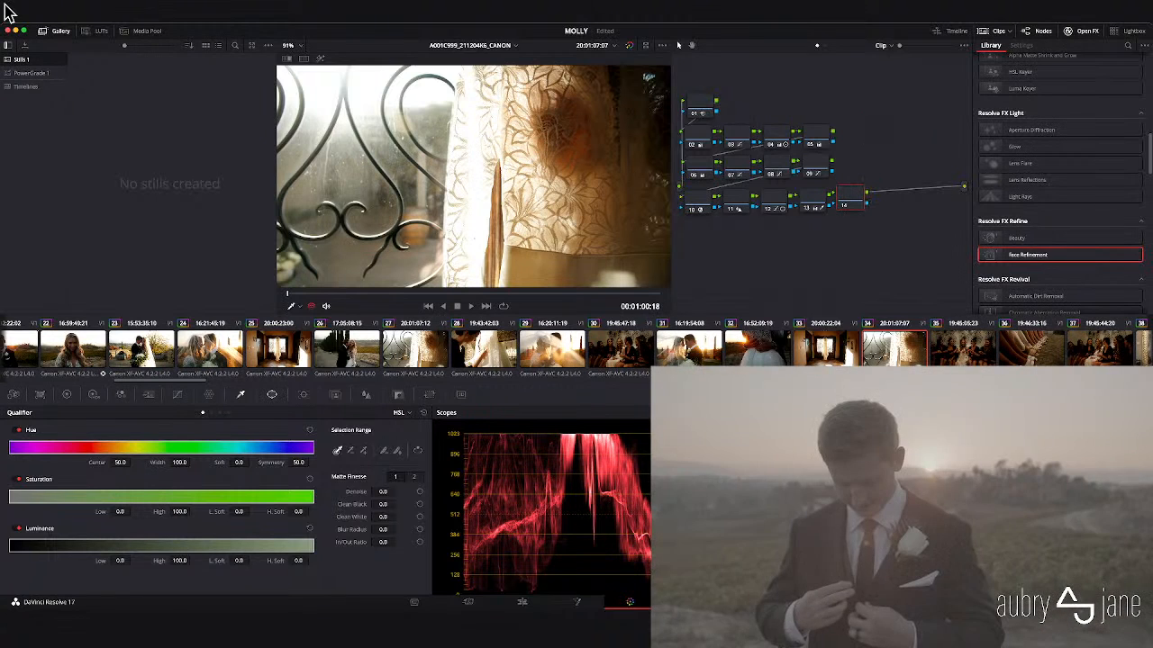
{"action": "left_click", "coordinate": [272, 395]}
{"action": "left_click", "coordinate": [20, 525]}
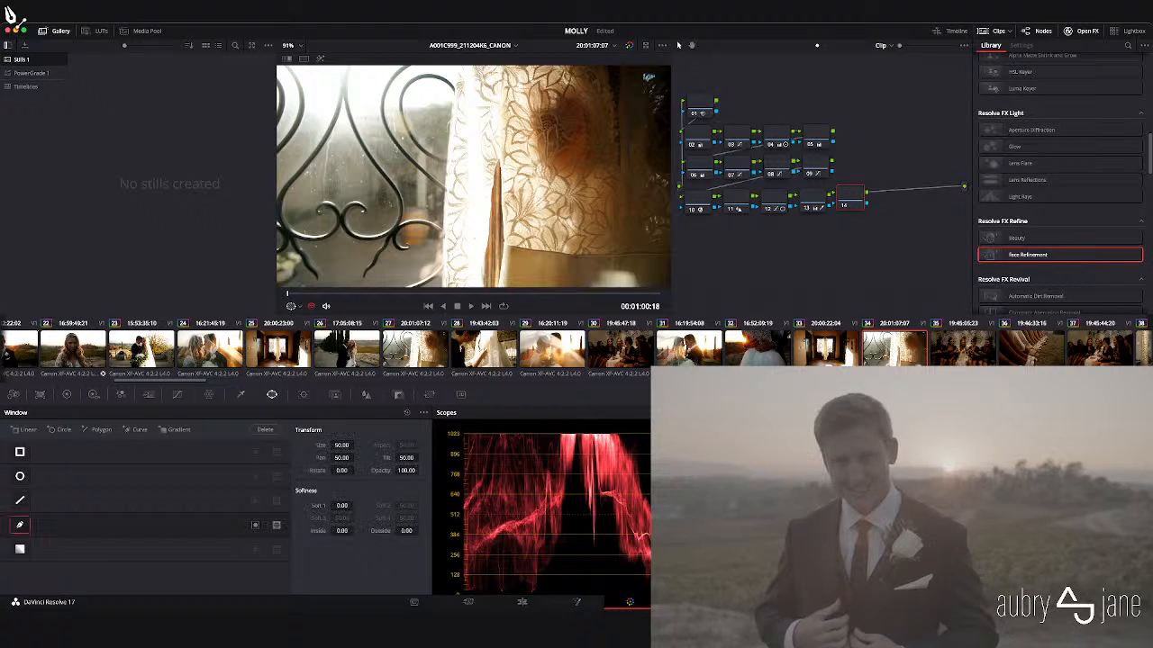
- Draw a closed curve window around the dark round shadow on clip 34's lace curtain and adjust its edge points to fit
{"action": "left_click", "coordinate": [539, 87]}
{"action": "left_click", "coordinate": [519, 117]}
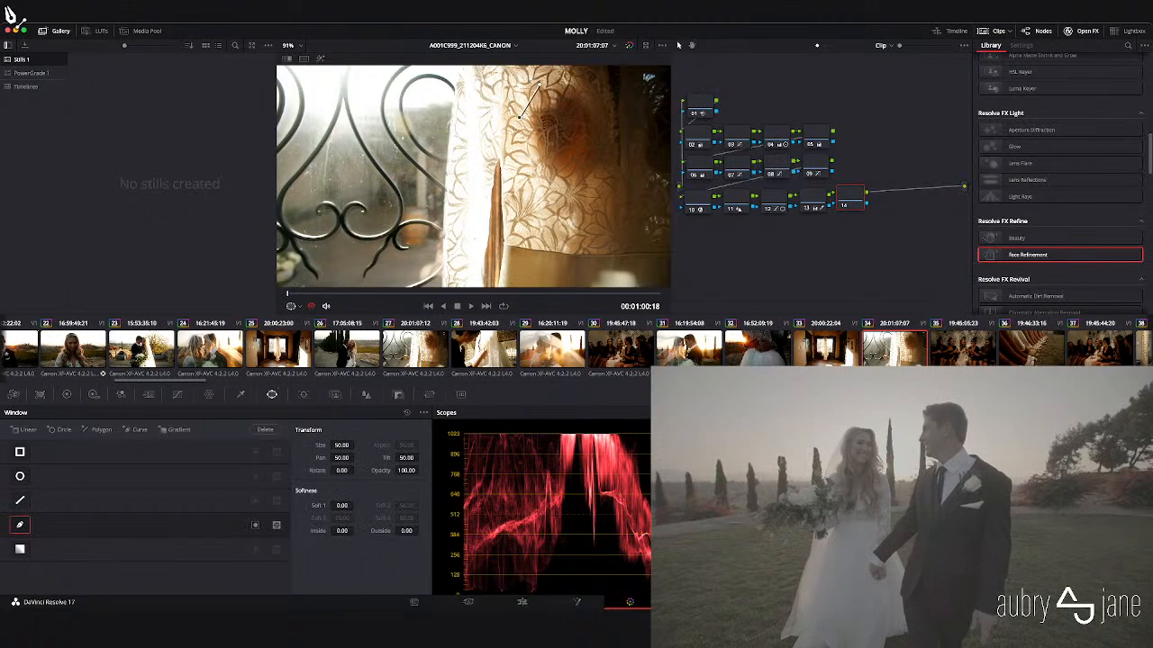
{"action": "scroll", "coordinate": [522, 135], "scroll_direction": "down", "scroll_amount": 2}
{"action": "scroll", "coordinate": [522, 135], "scroll_direction": "up", "scroll_amount": 3}
{"action": "left_click", "coordinate": [533, 156]}
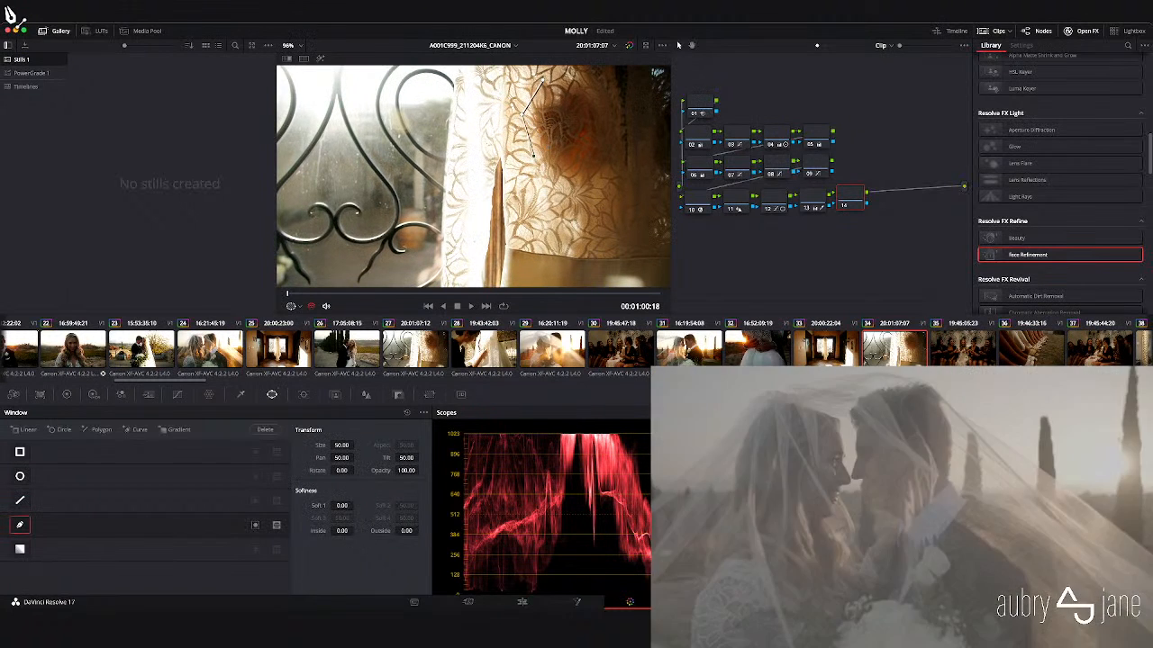
{"action": "scroll", "coordinate": [549, 171], "scroll_direction": "down", "scroll_amount": 3}
{"action": "scroll", "coordinate": [549, 171], "scroll_direction": "up", "scroll_amount": 5}
{"action": "left_click", "coordinate": [567, 183]}
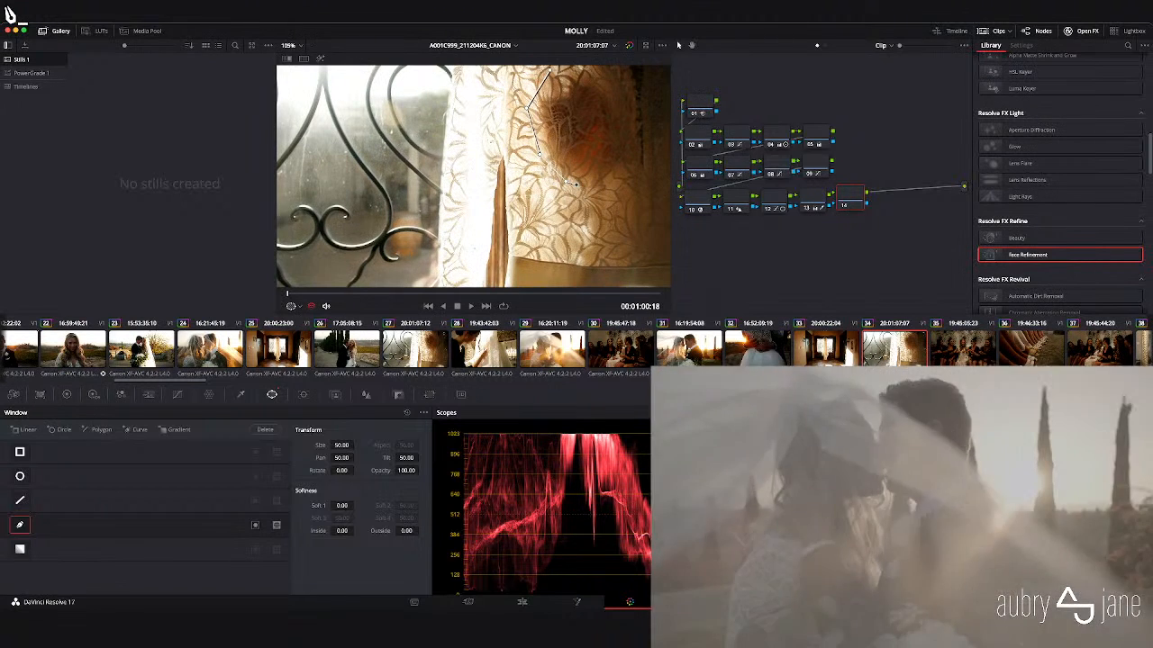
{"action": "scroll", "coordinate": [569, 184], "scroll_direction": "up", "scroll_amount": 6}
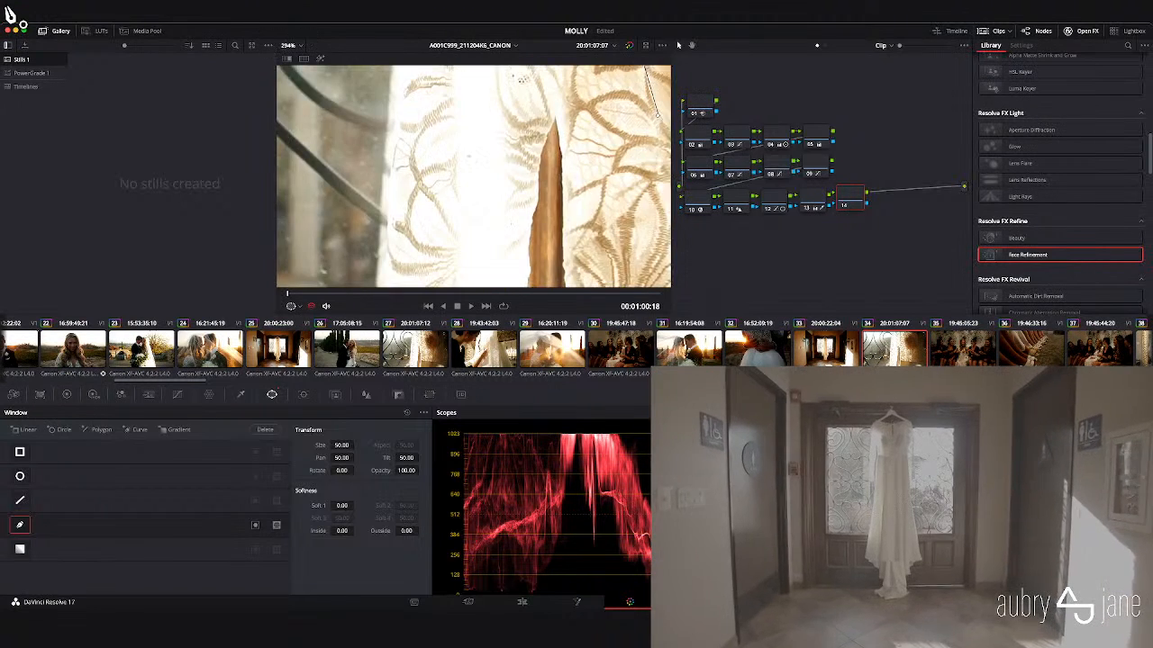
{"action": "scroll", "coordinate": [541, 162], "scroll_direction": "down", "scroll_amount": 7}
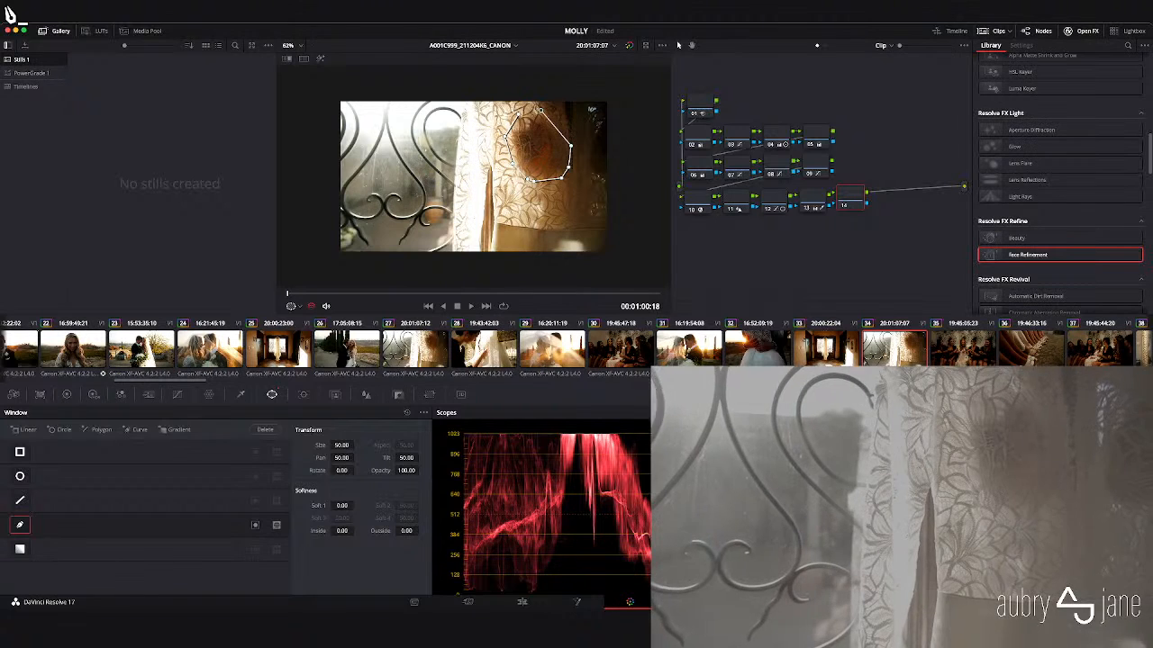
{"action": "left_click", "coordinate": [540, 110]}
{"action": "left_click_drag", "start_coordinate": [571, 145], "coordinate": [565, 166]}
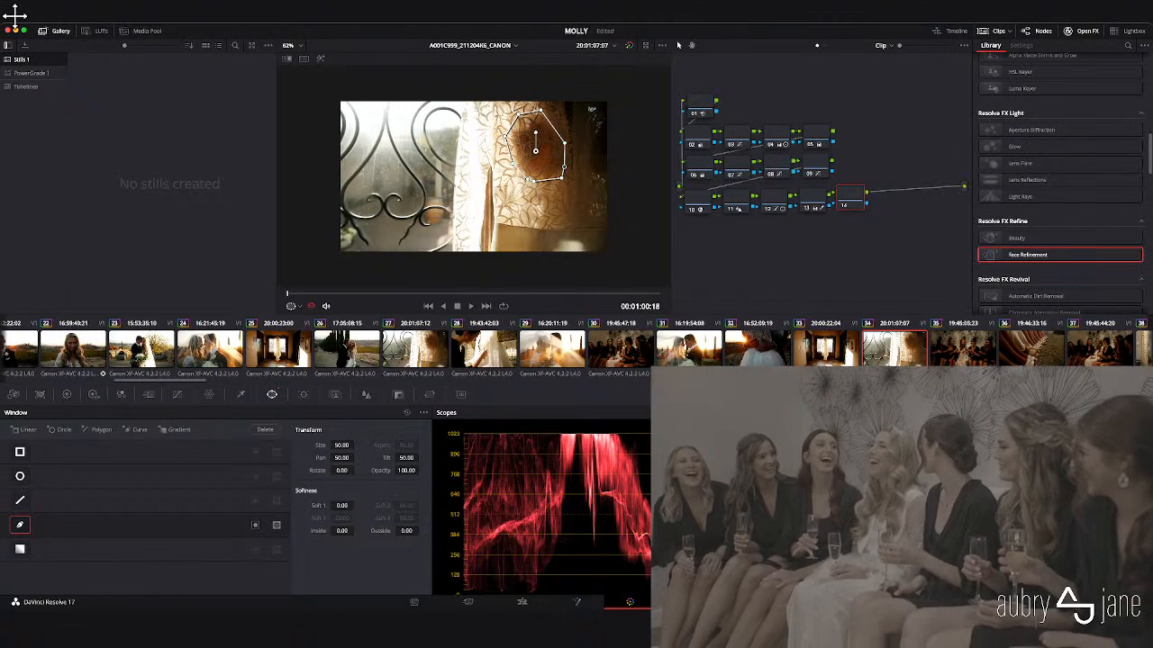
- Soften the shadow window to 3.24 inside and 3.12 outside, and track it forward through the clip
{"action": "scroll", "coordinate": [540, 166], "scroll_direction": "up", "scroll_amount": 5}
{"action": "scroll", "coordinate": [540, 166], "scroll_direction": "down", "scroll_amount": 5}
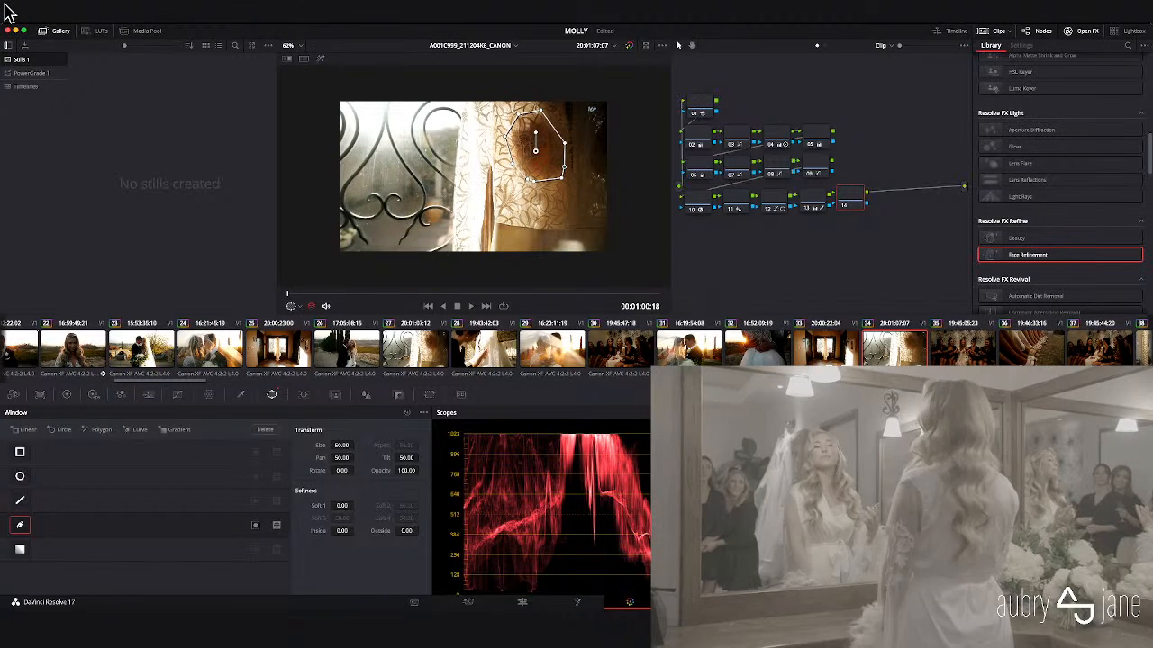
{"action": "scroll", "coordinate": [540, 166], "scroll_direction": "up", "scroll_amount": 1}
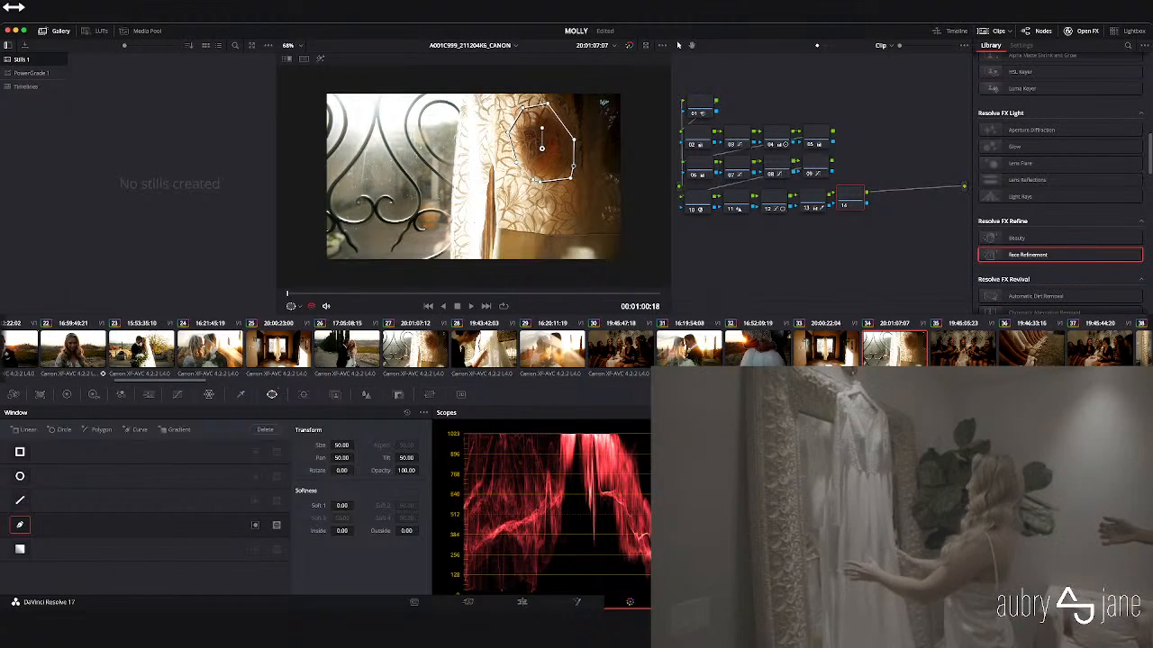
{"action": "left_click_drag", "start_coordinate": [342, 531], "coordinate": [416, 530]}
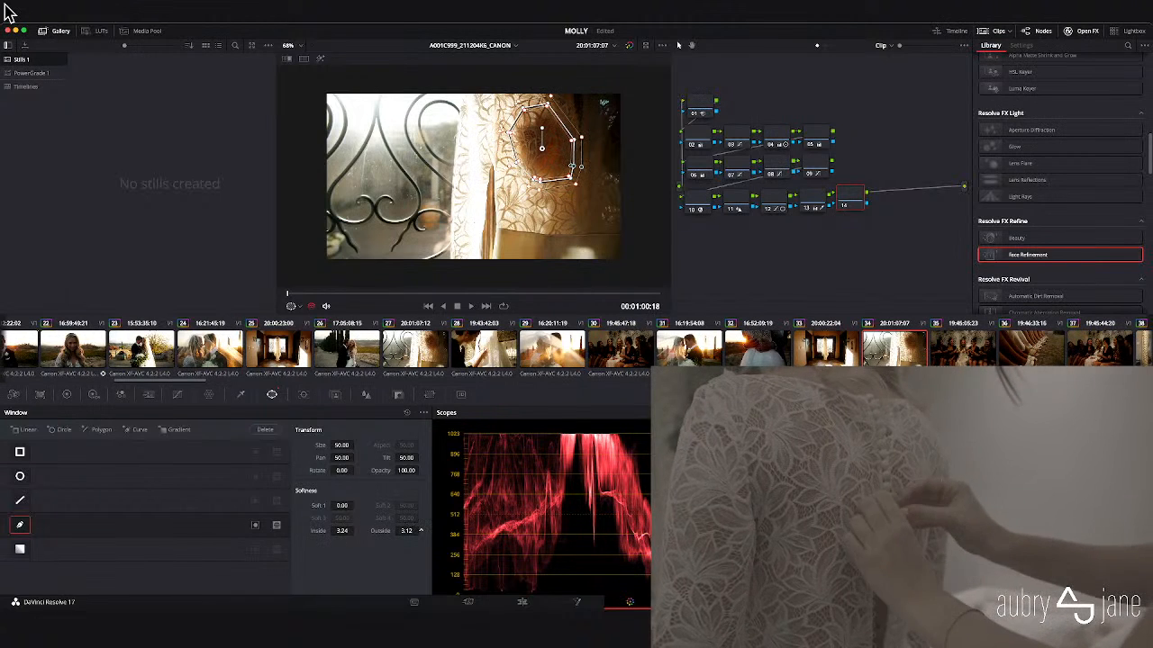
{"action": "left_click", "coordinate": [303, 395]}
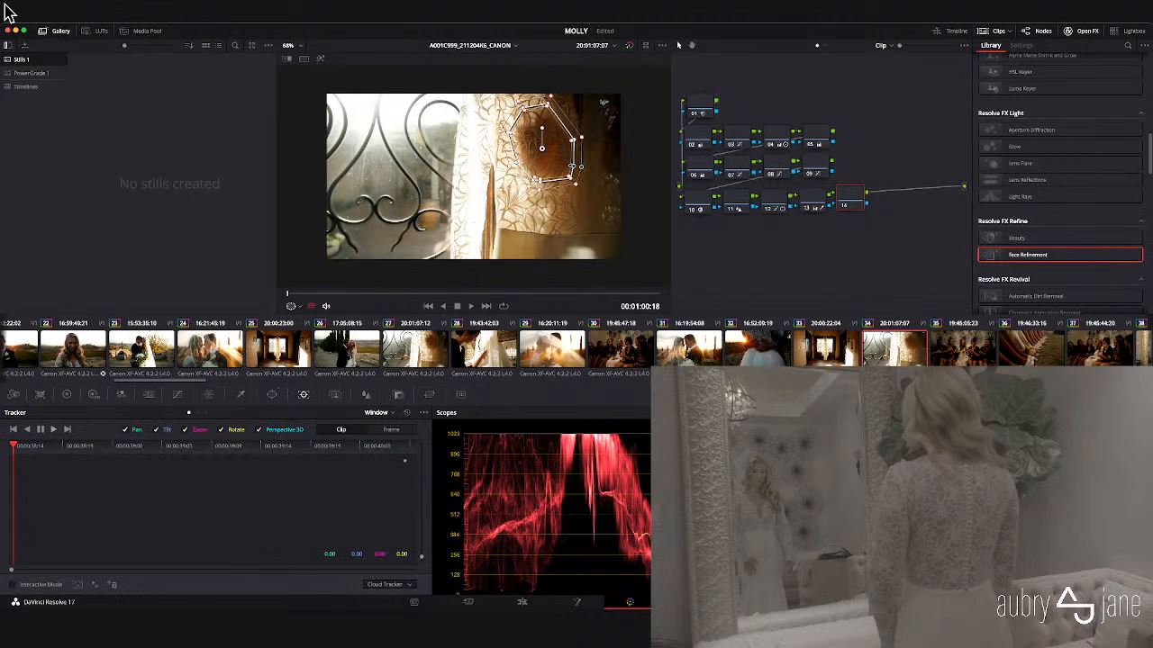
{"action": "left_click", "coordinate": [53, 429]}
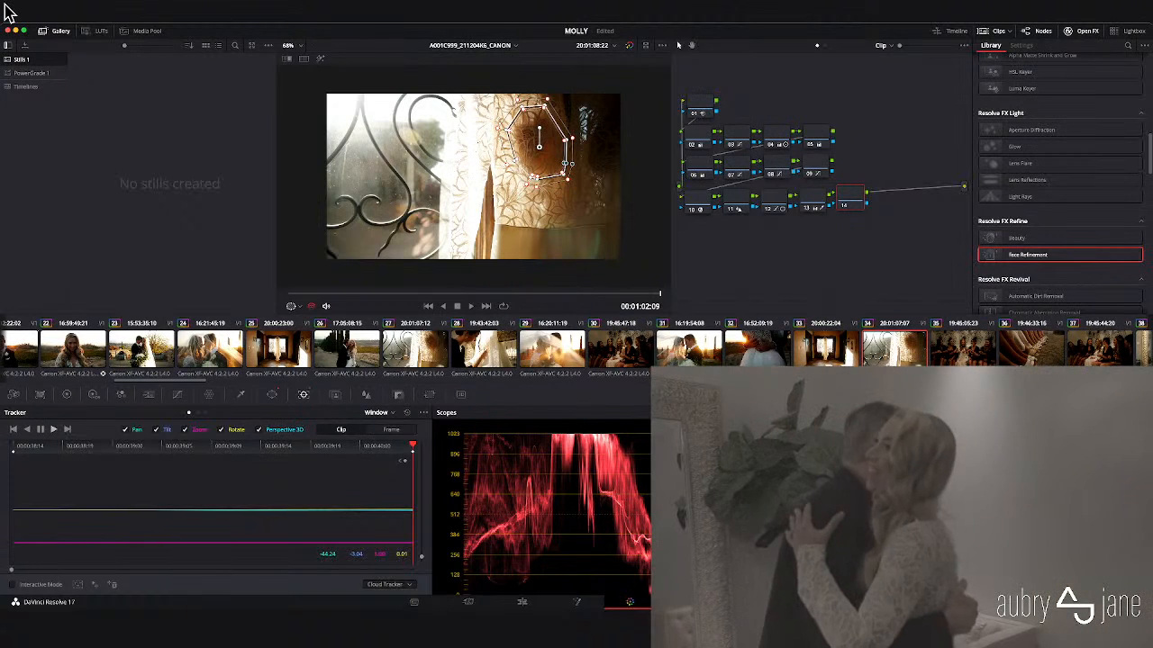
- Set node 14's temperature to -1120 and gain to 1.10, trying a tint of -17.50 and gamma of -0.03 before resetting both
{"action": "left_click", "coordinate": [241, 394]}
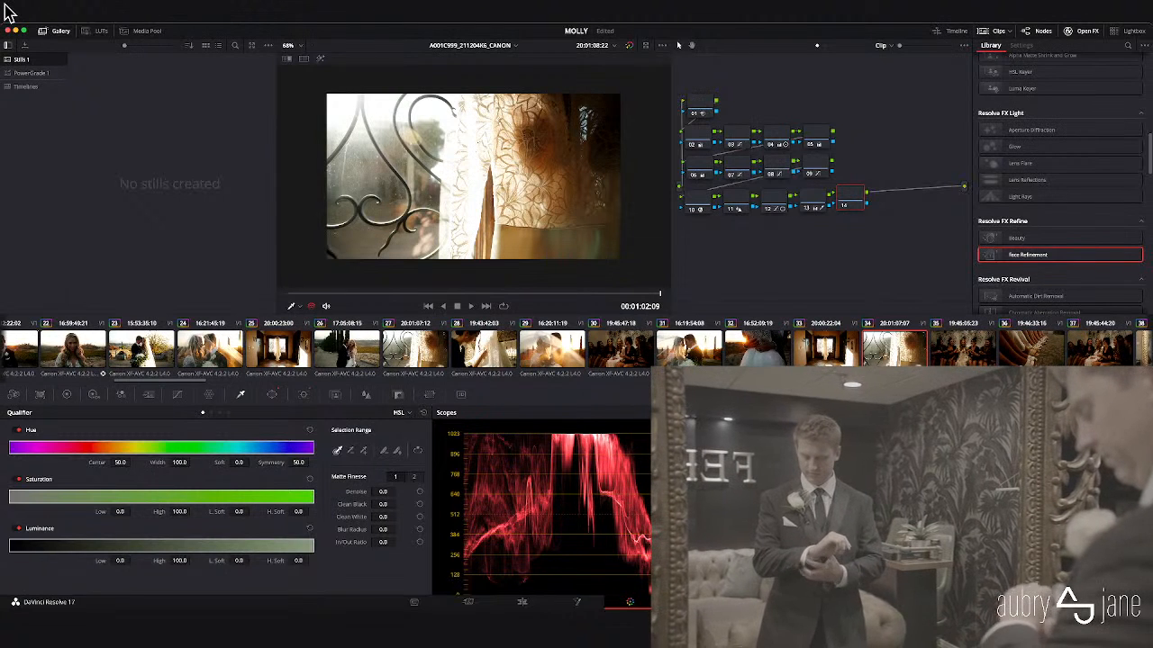
{"action": "left_click", "coordinate": [353, 294]}
{"action": "left_click", "coordinate": [67, 394]}
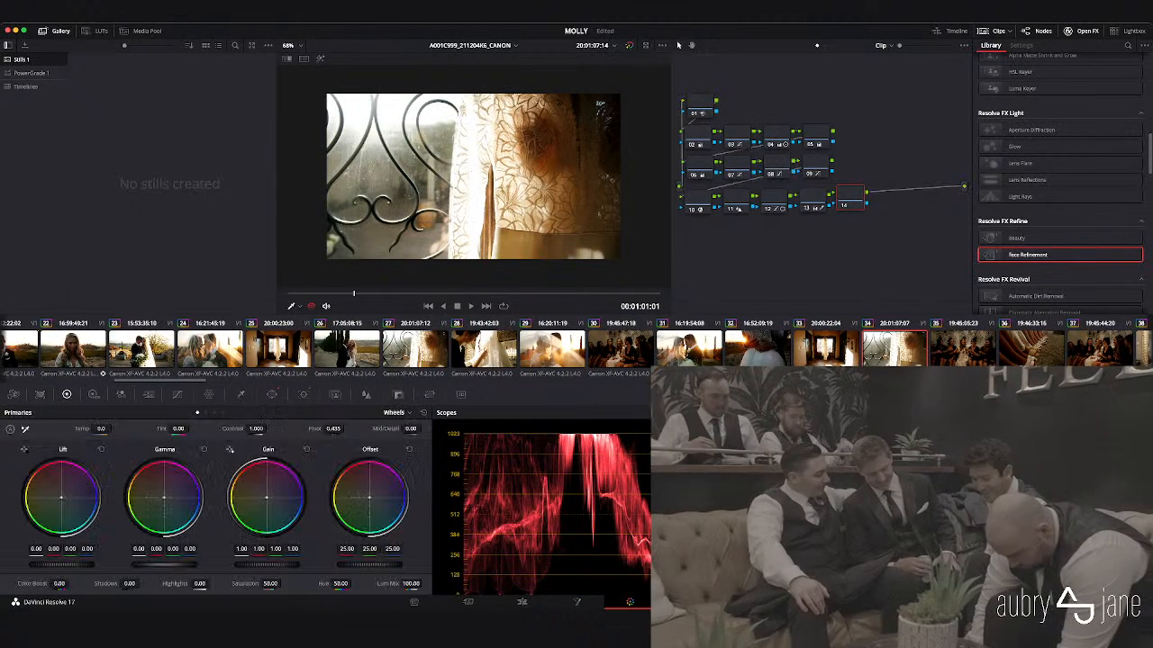
{"action": "left_click_drag", "start_coordinate": [101, 429], "coordinate": [63, 428]}
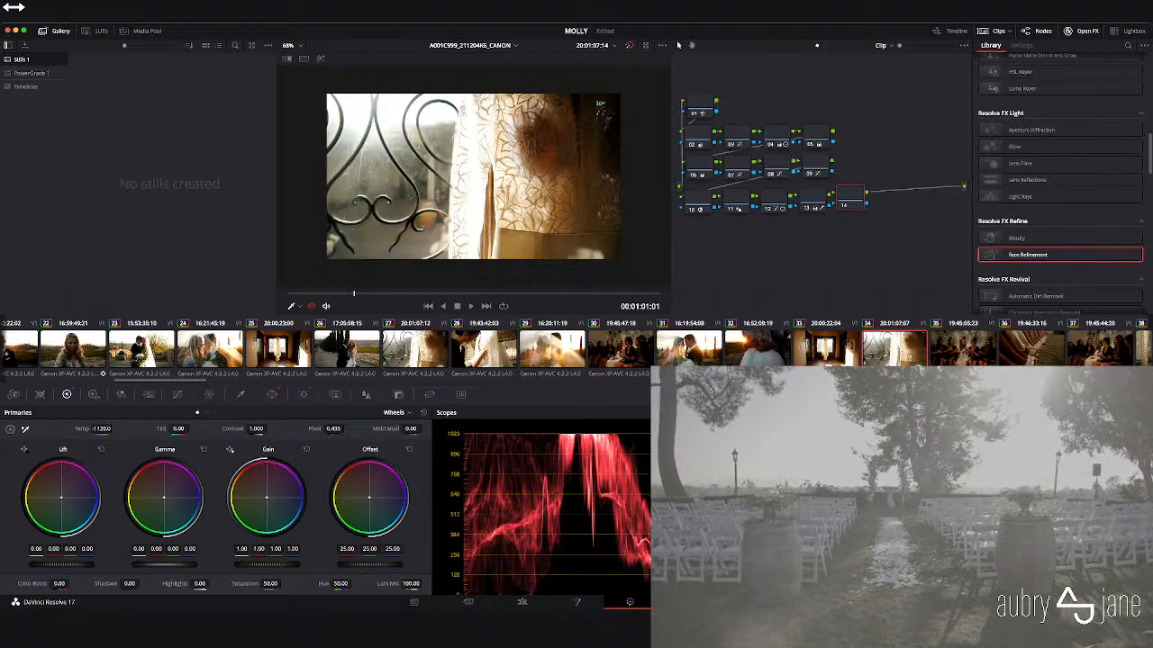
{"action": "left_click_drag", "start_coordinate": [179, 428], "coordinate": [162, 429]}
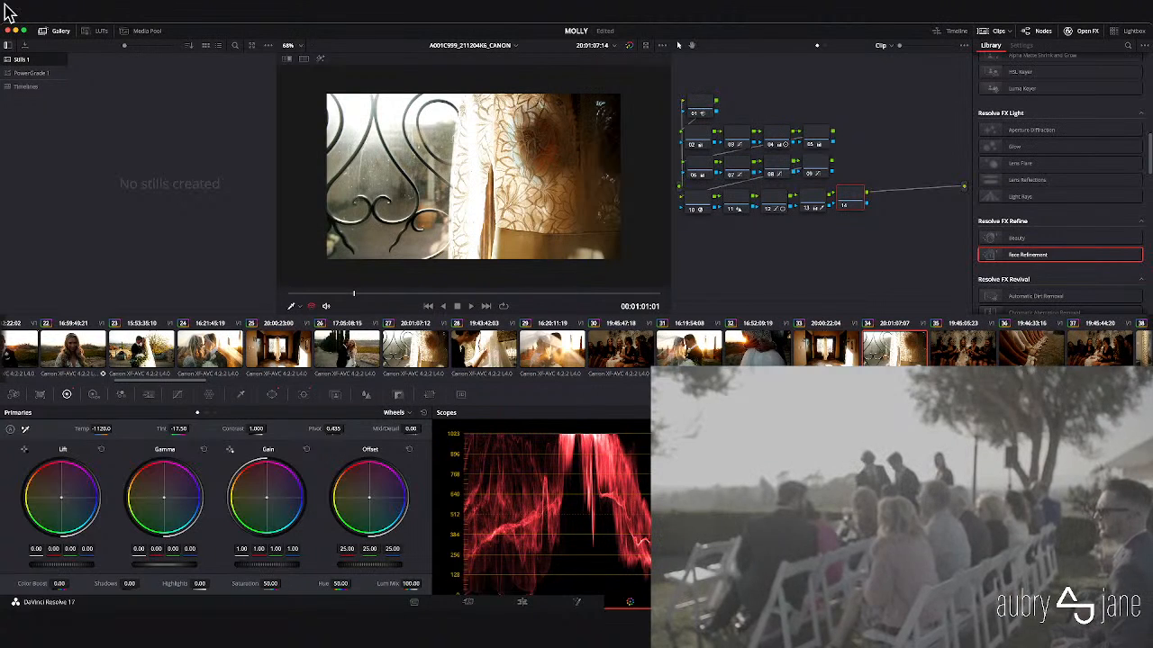
{"action": "left_click_drag", "start_coordinate": [164, 564], "coordinate": [155, 565]}
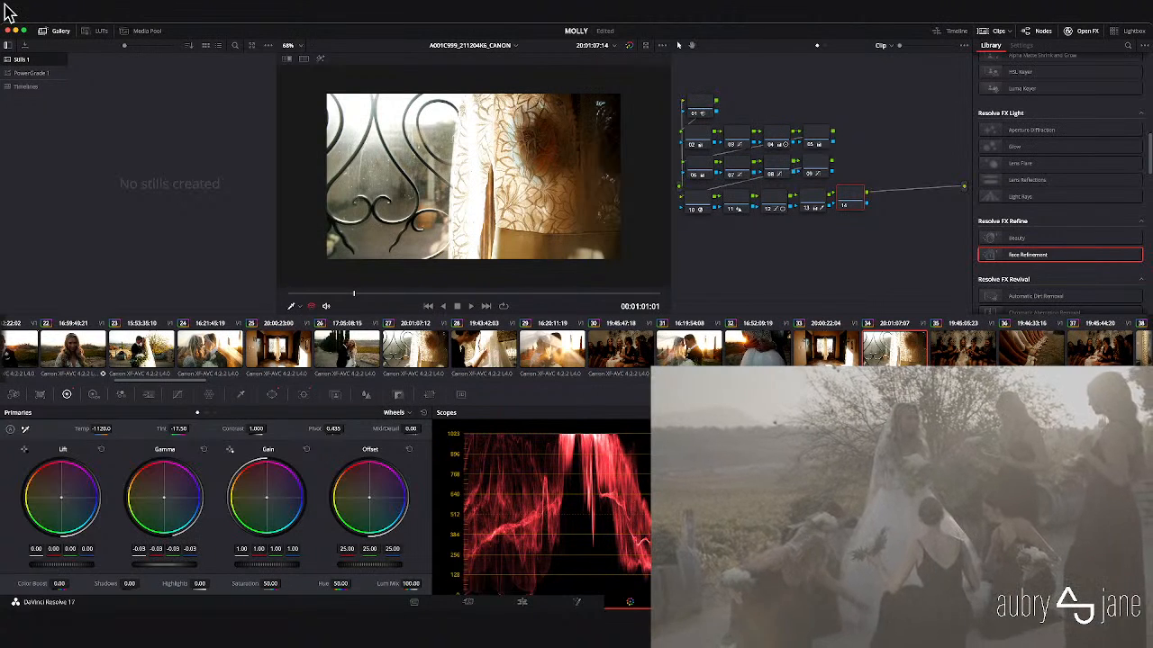
{"action": "left_click", "coordinate": [204, 450]}
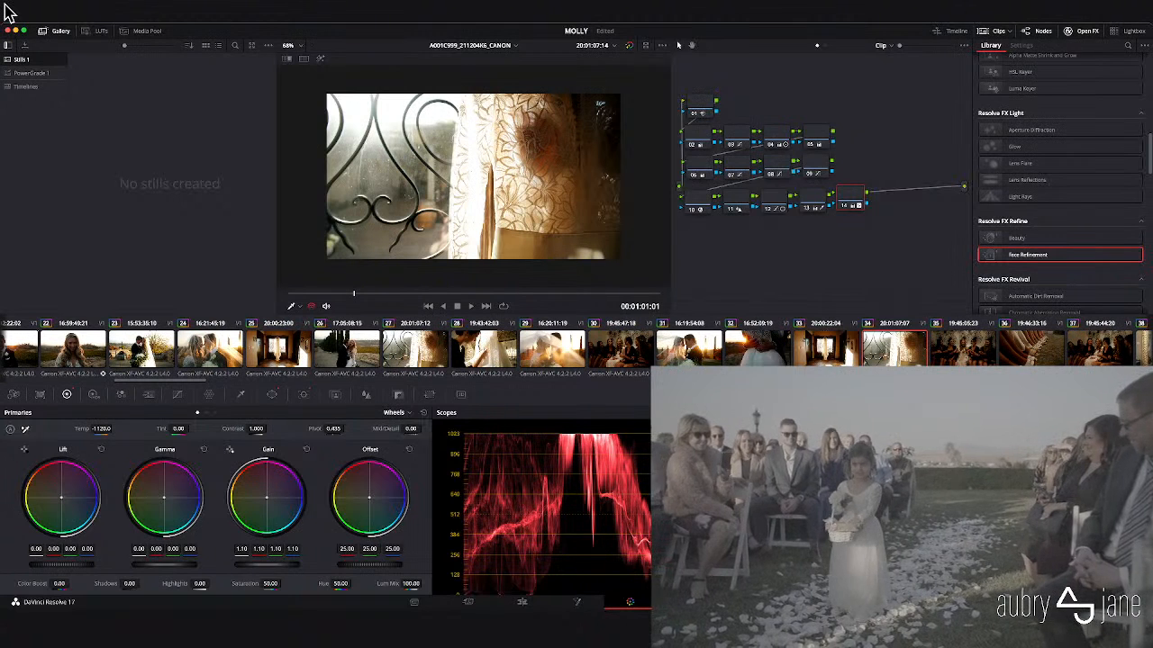
- Toggle node 14 off and on to compare the masked curtain shadow before and after the correction
{"action": "key", "text": "super+d"}
{"action": "key", "text": "super+d"}
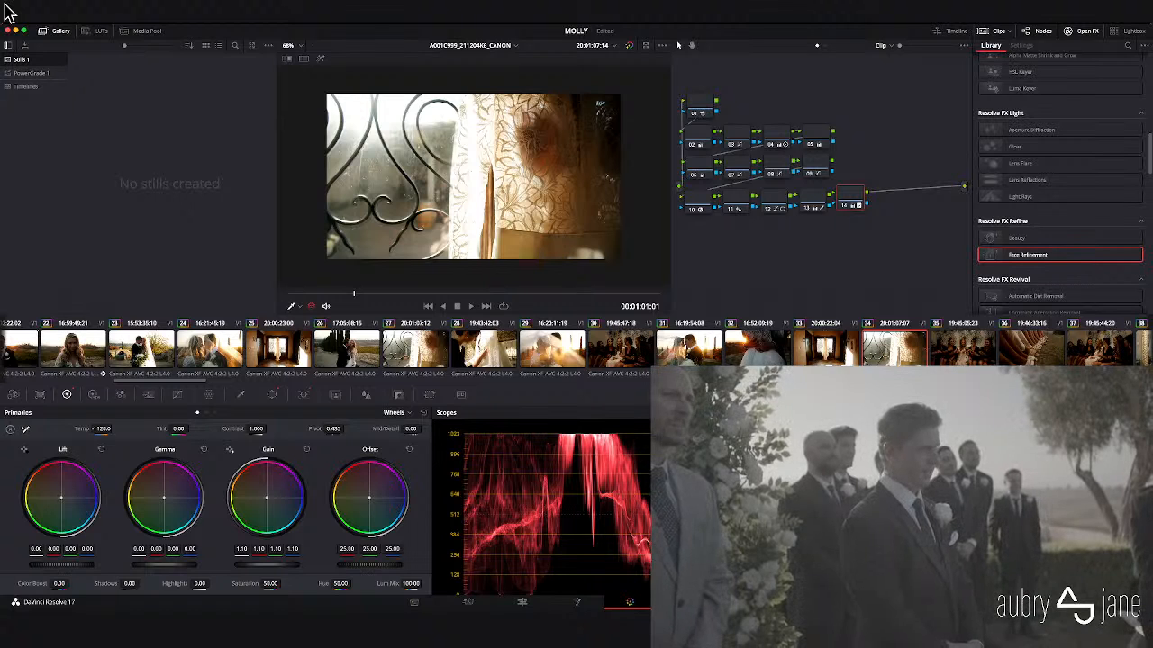
{"action": "key", "text": "super+d"}
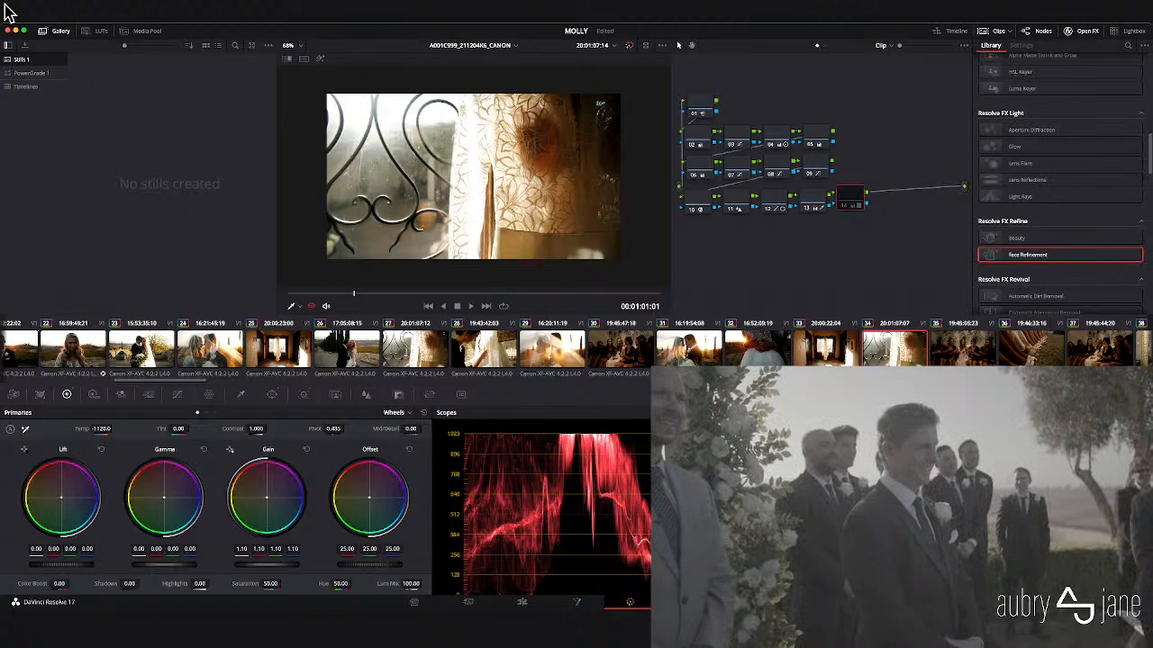
{"action": "key", "text": "super+d"}
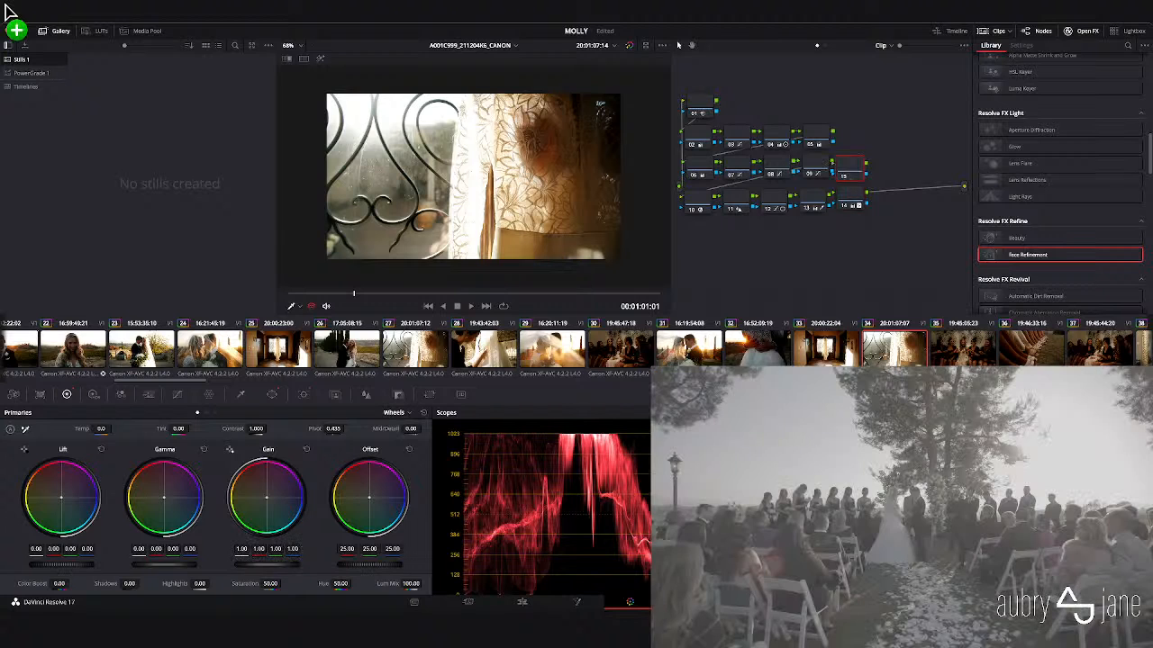
- Append node 15 at the end of the chain and draw a four-point curve window around the glass with the ironwork
{"action": "key", "text": "alt+s"}
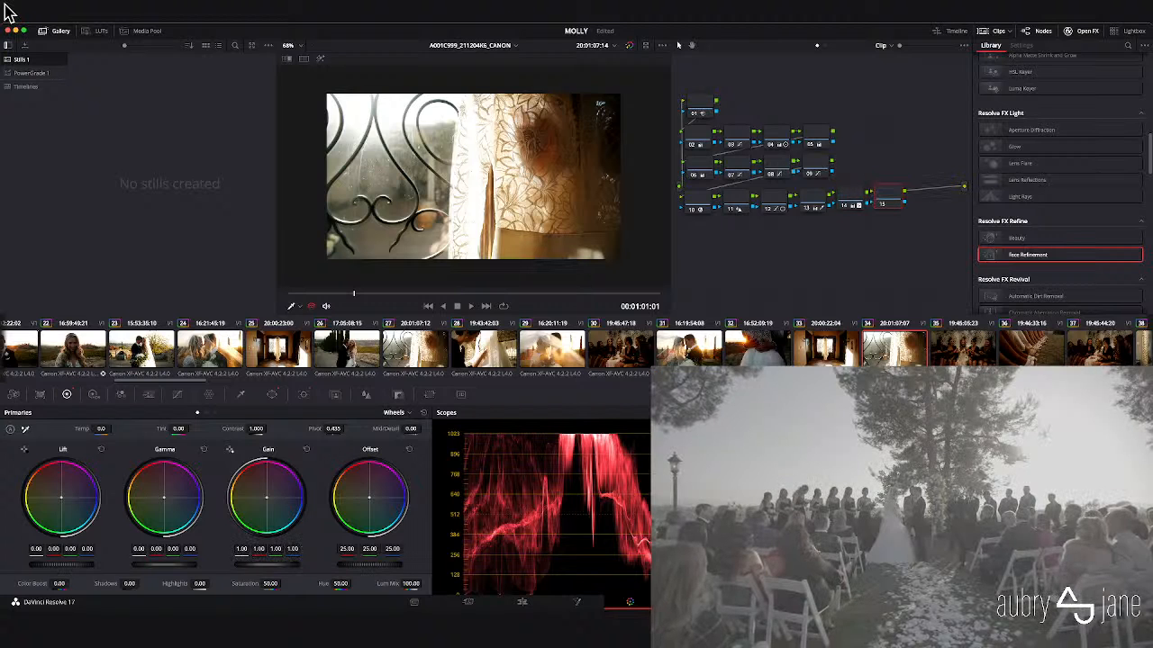
{"action": "key", "text": "alt+w"}
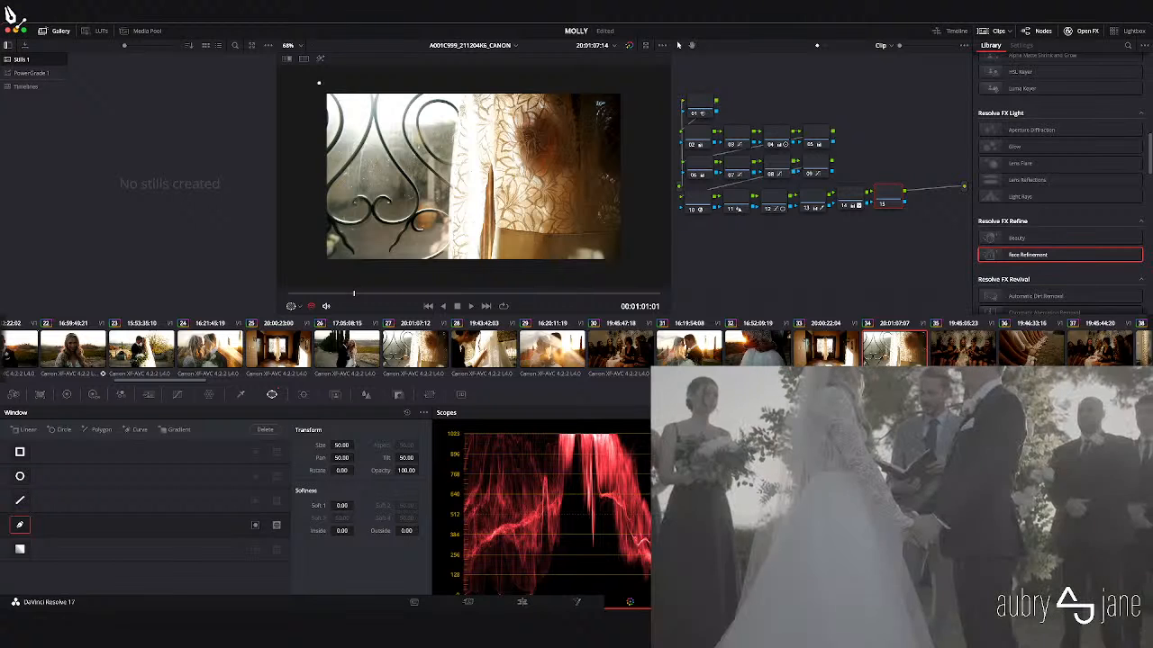
{"action": "left_click", "coordinate": [465, 81]}
{"action": "left_click", "coordinate": [449, 270]}
{"action": "left_click", "coordinate": [322, 270]}
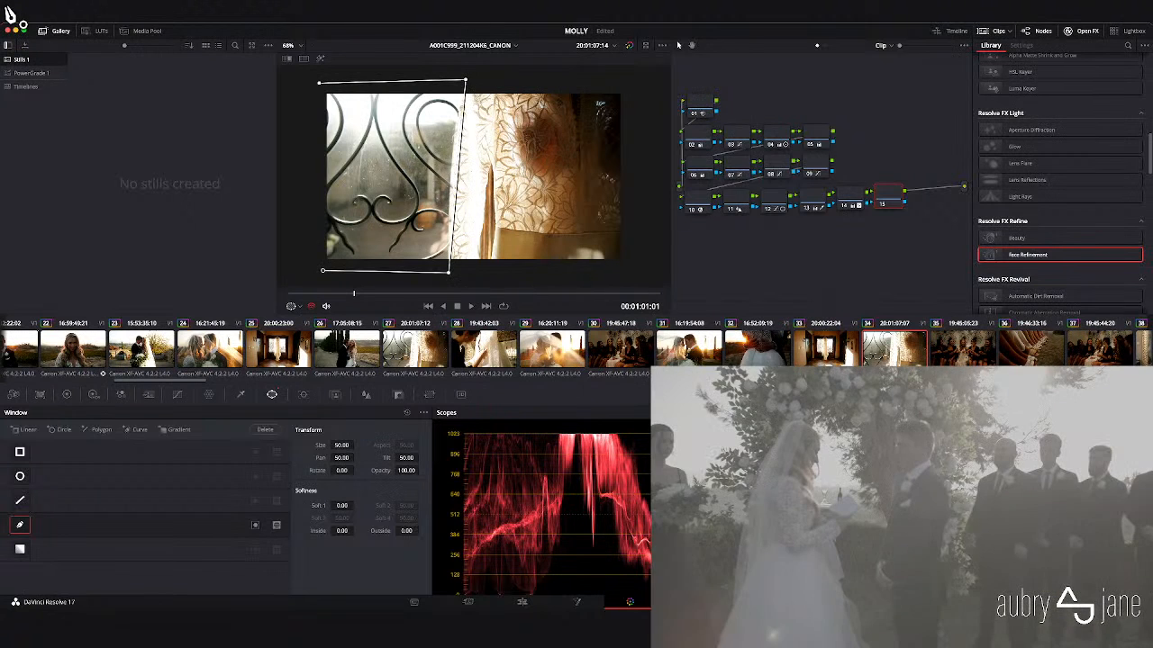
{"action": "left_click", "coordinate": [319, 82]}
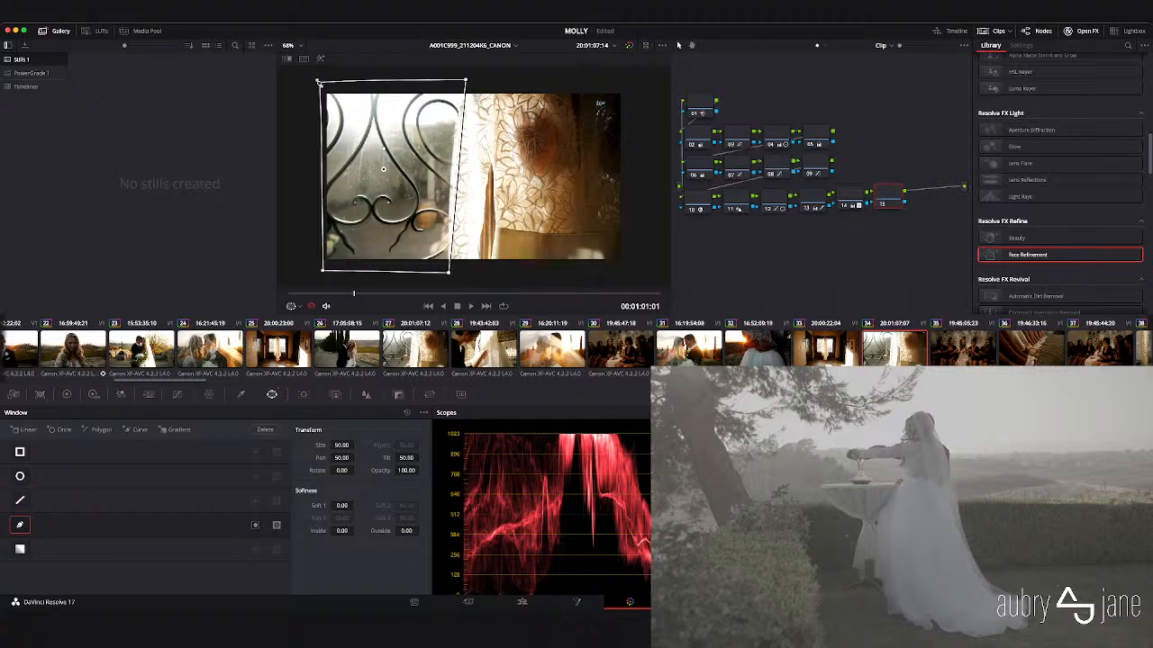
- Soften the glass window to 16.04 inside and 4.34 outside, and track it forward and backward from the 01:01:01 frame
{"action": "left_click_drag", "start_coordinate": [341, 531], "coordinate": [441, 530]}
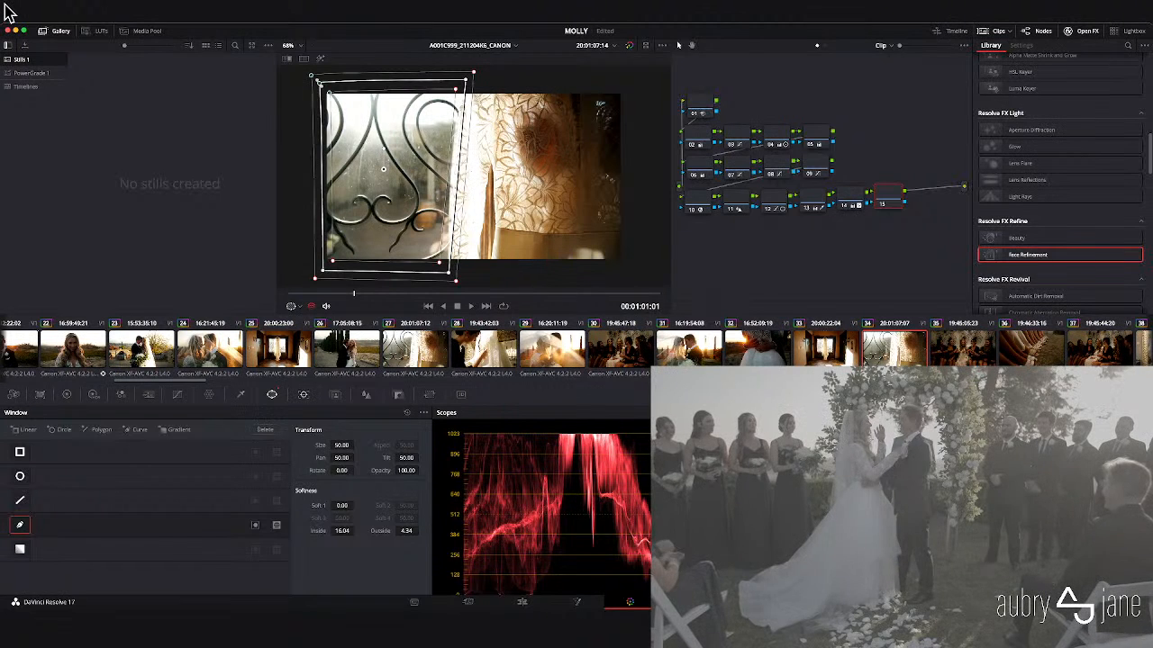
{"action": "left_click", "coordinate": [303, 394]}
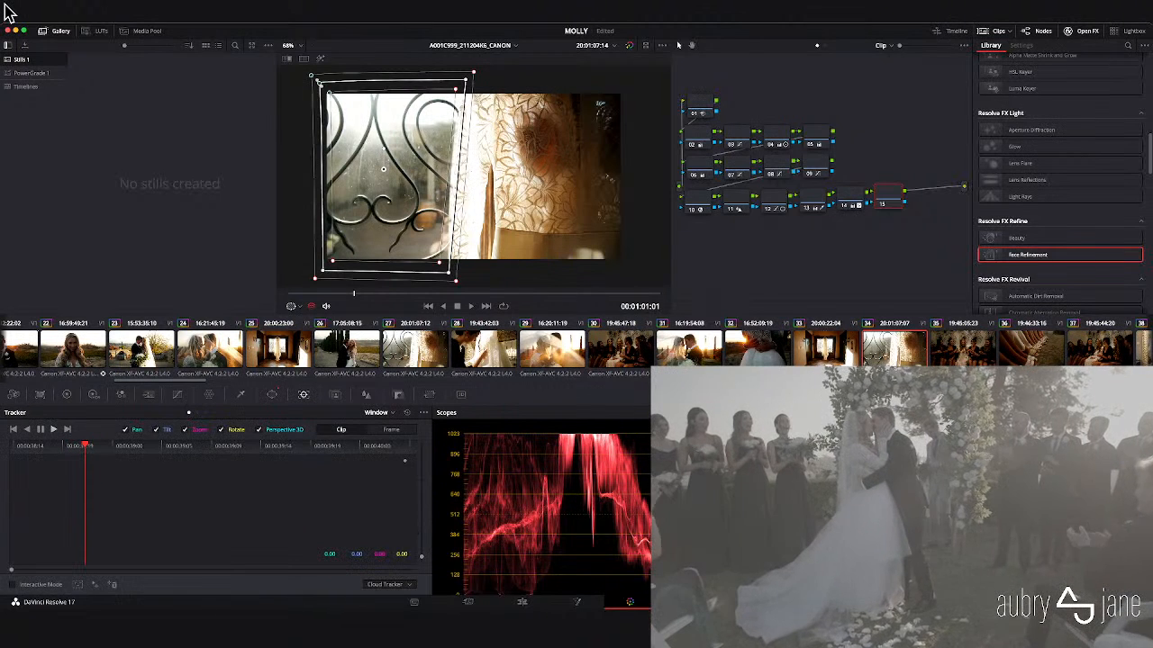
{"action": "key", "text": "ctrl+t"}
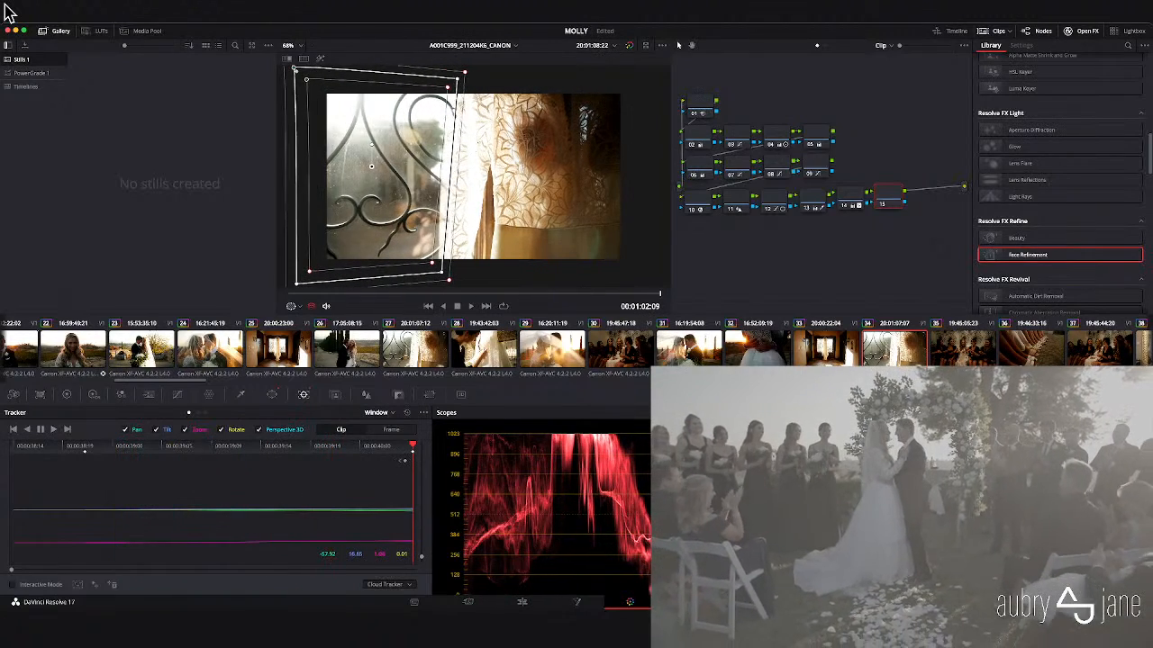
{"action": "key", "text": "["}
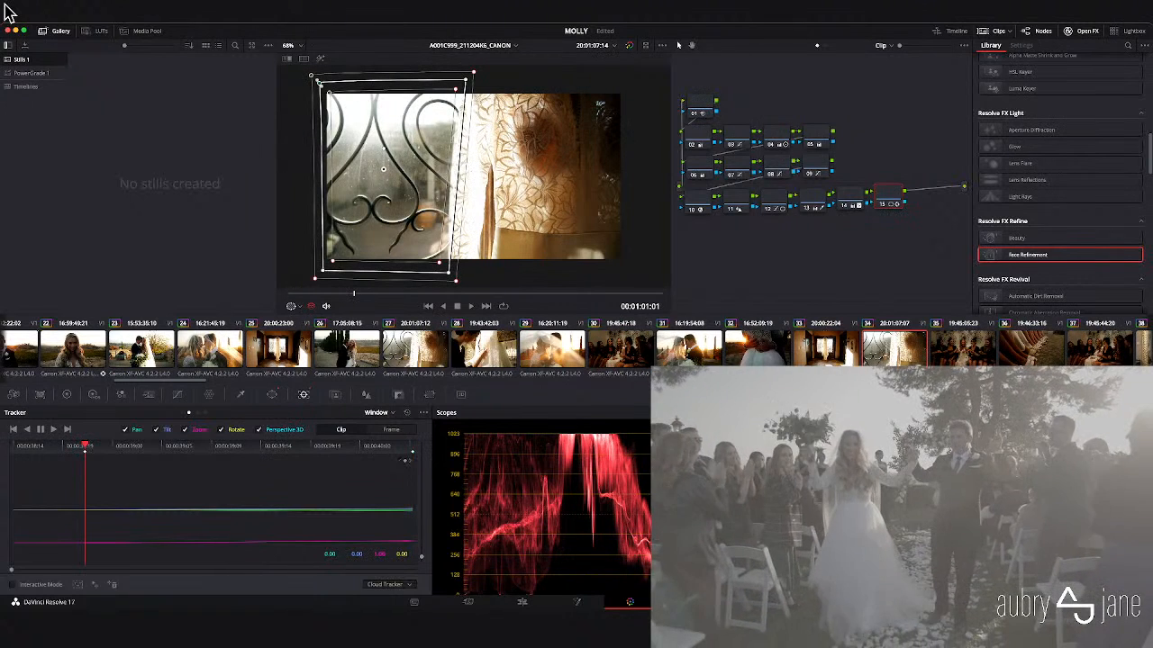
{"action": "key", "text": "alt+t"}
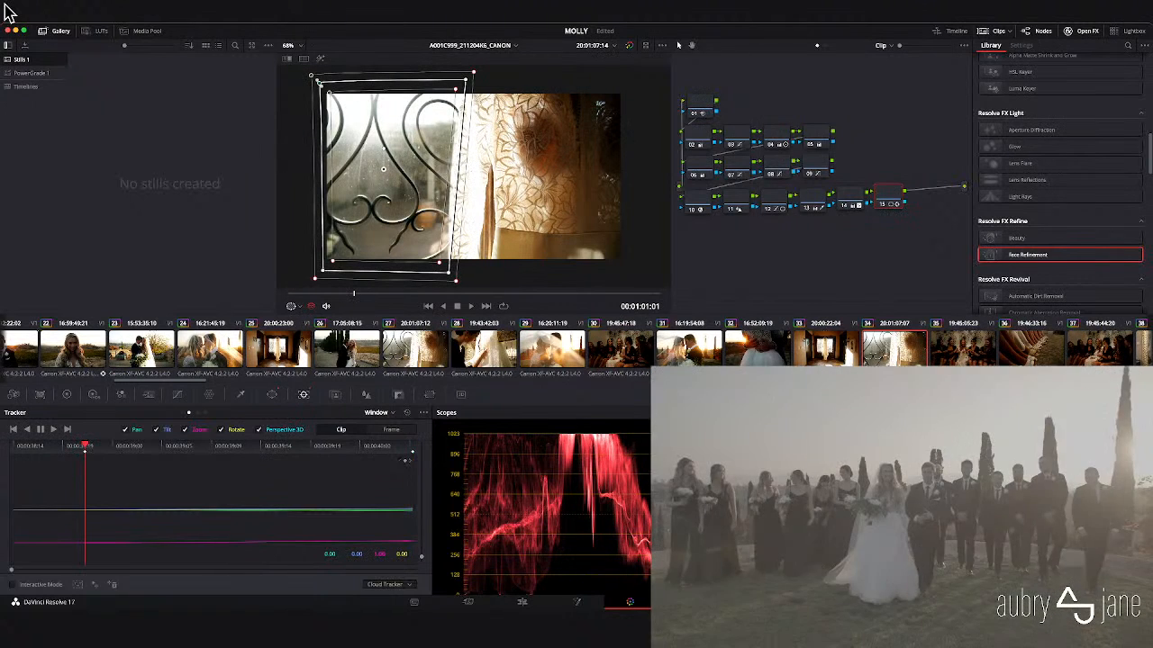
- Tint node 15's lift toward green with red at -0.06 and green at 0.02, and slightly adjust its gain color balance
{"action": "key", "text": "alt+z"}
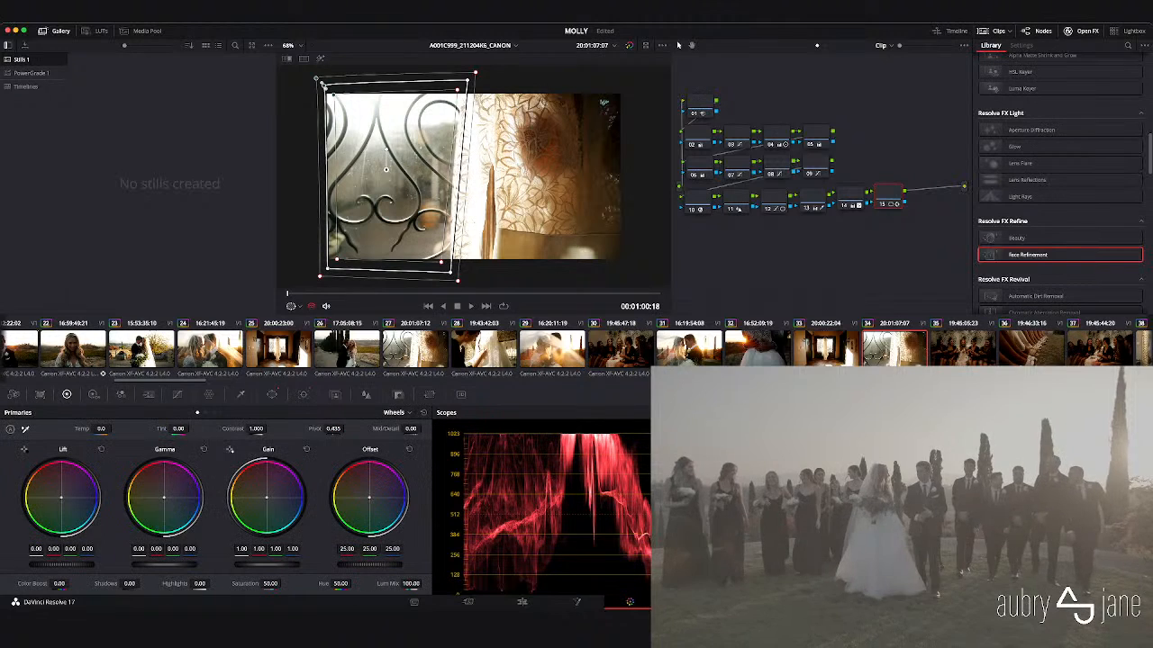
{"action": "left_click_drag", "start_coordinate": [61, 497], "coordinate": [61, 501]}
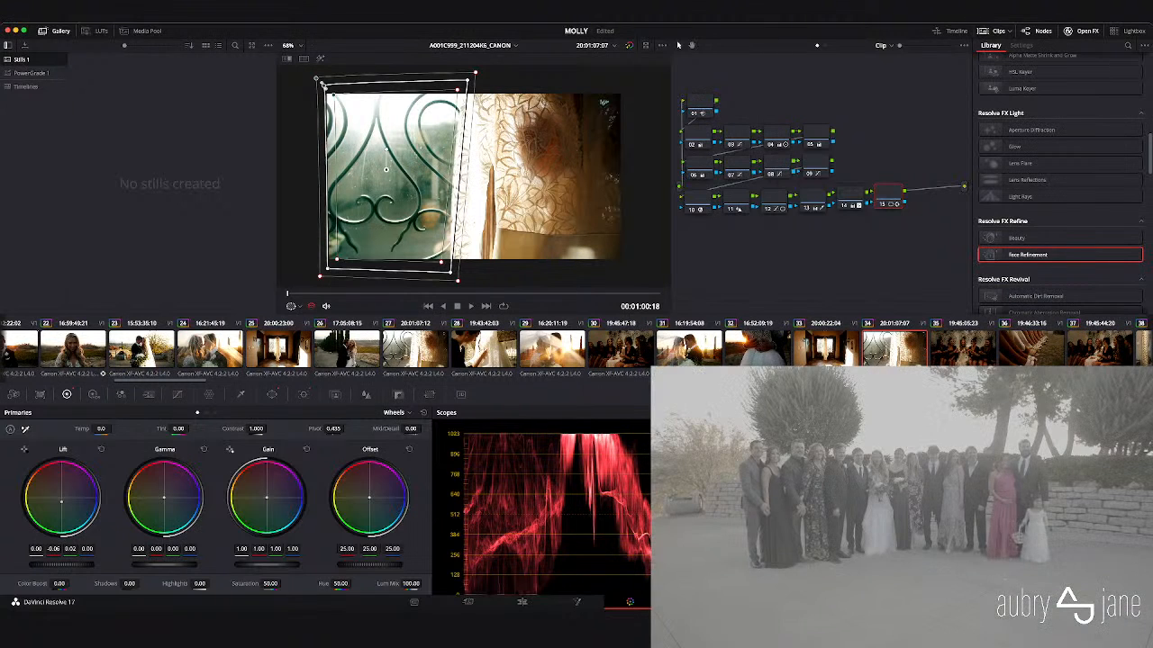
{"action": "left_click_drag", "start_coordinate": [266, 497], "coordinate": [267, 497]}
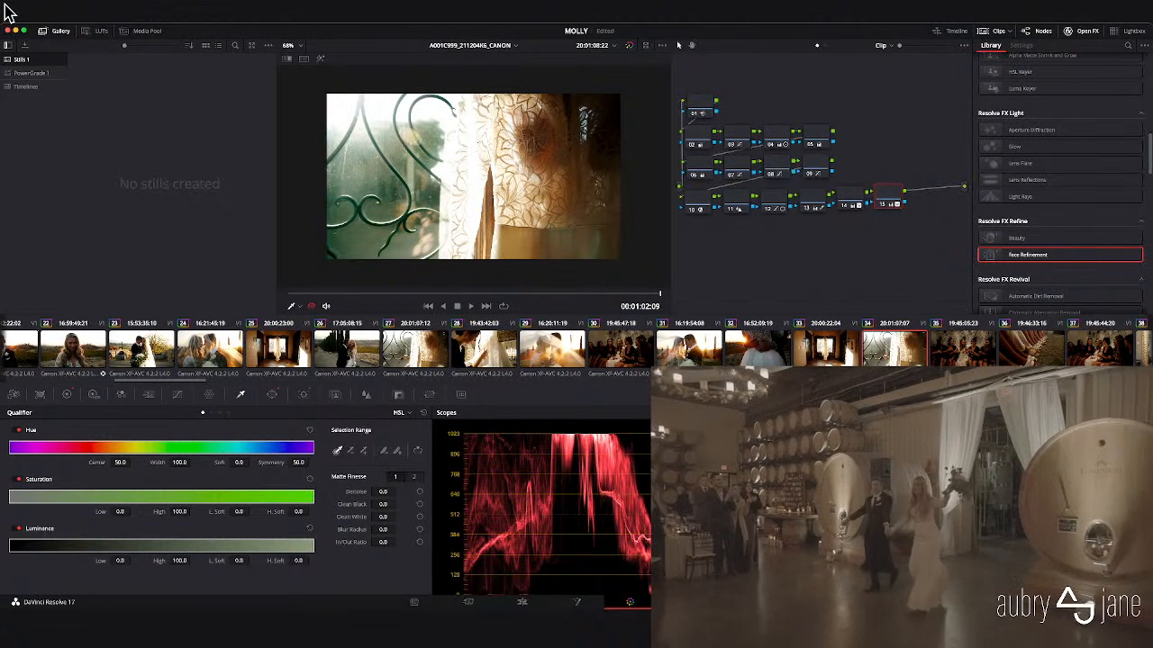
- Disable node 09 on clips 29 and 31, the two backlit couple-with-veil shots
{"action": "left_click", "coordinate": [484, 348]}
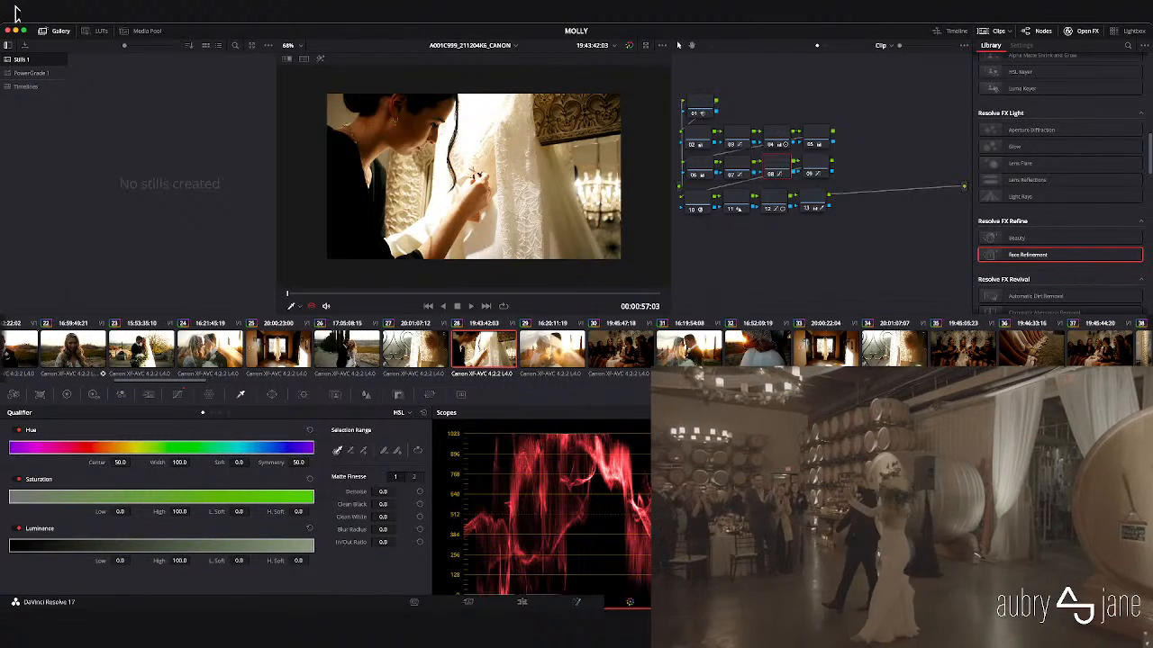
{"action": "key", "text": "Down"}
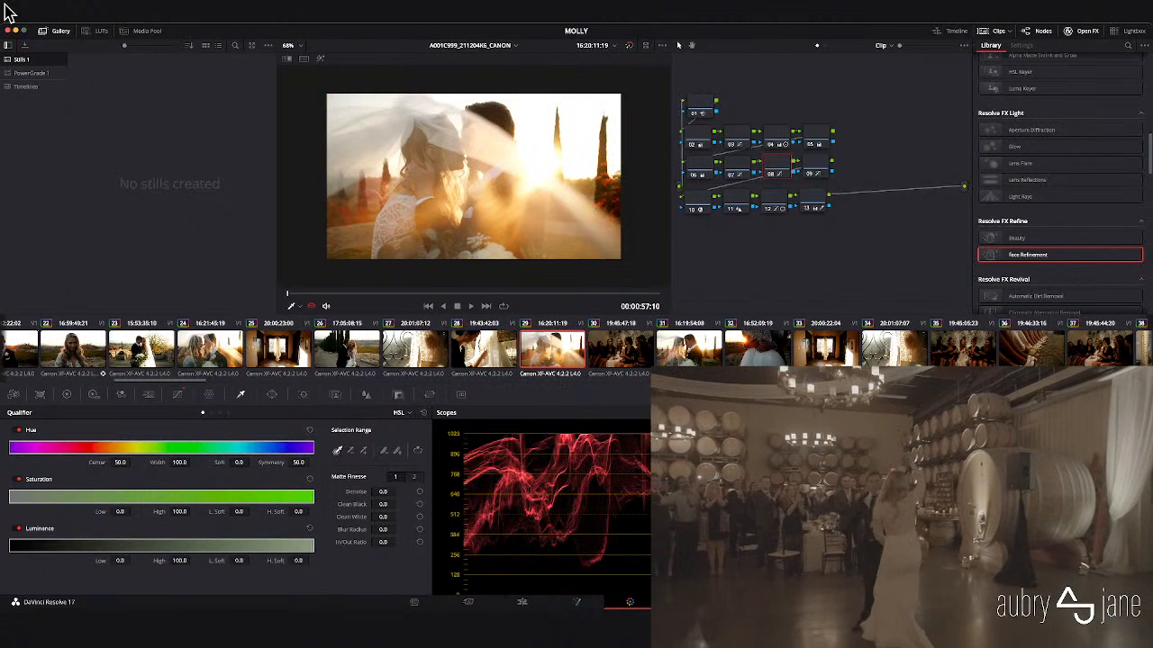
{"action": "key", "text": "ctrl+d"}
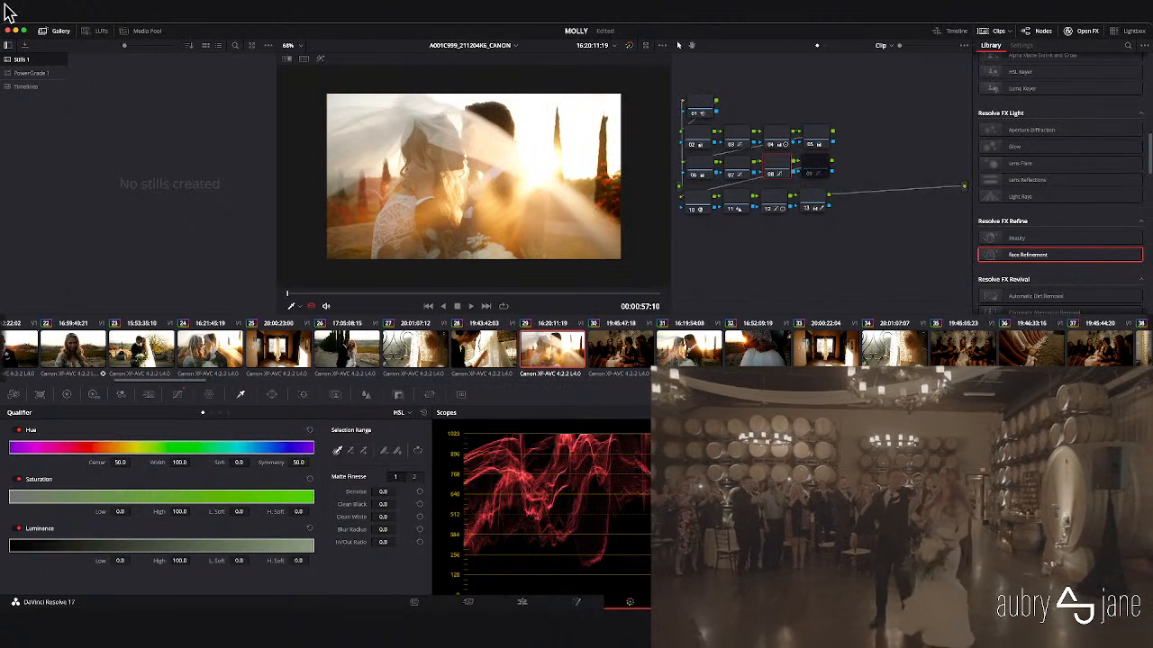
{"action": "key", "text": "Down"}
{"action": "key", "text": "Down"}
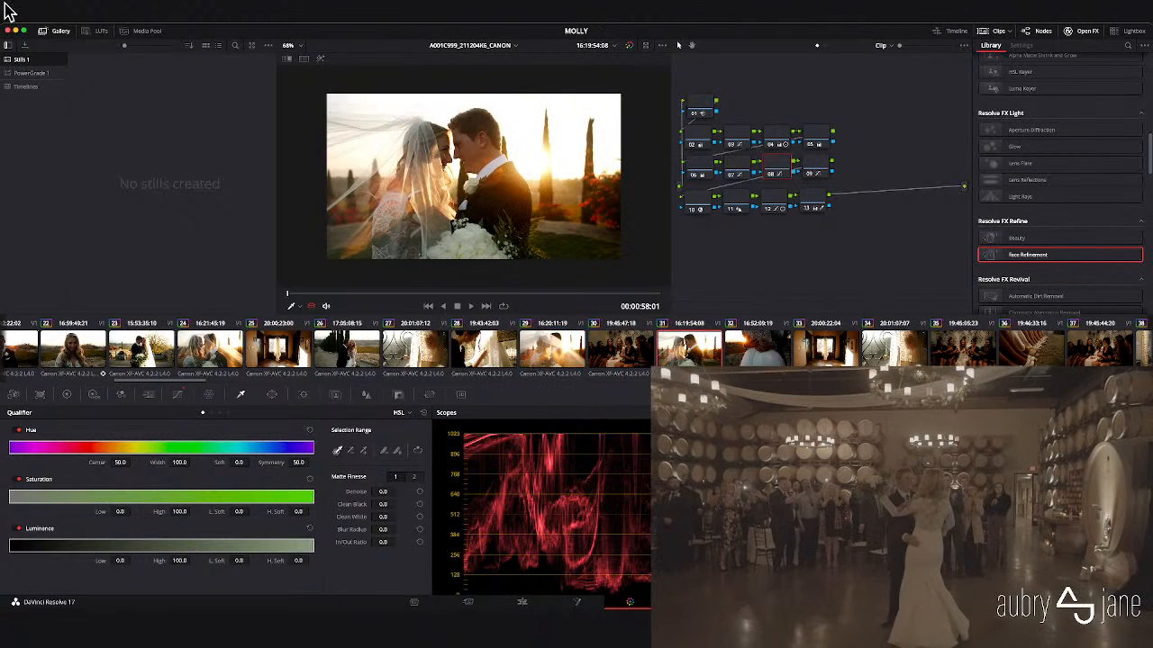
{"action": "key", "text": "ctrl+d"}
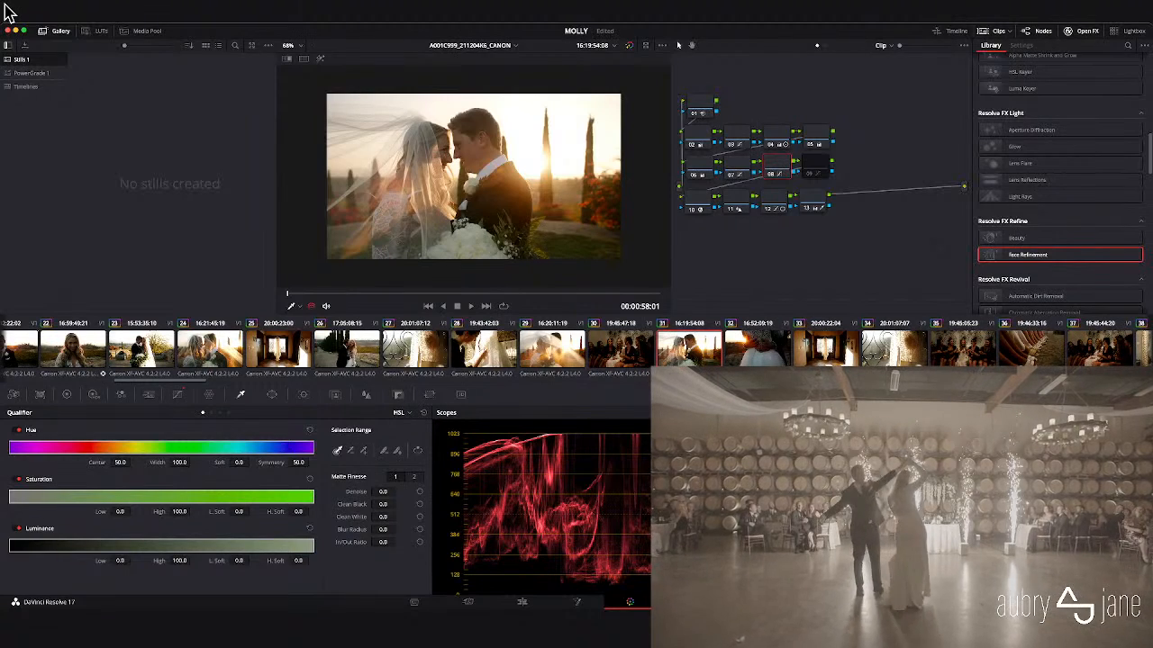
- On node 02 of clips 31 and 29, set lift to -0.17, gamma to 0.08 and gain to 1.13
{"action": "key", "text": "alt+shift+semicolon"}
{"action": "key", "text": "alt+shift+semicolon"}
{"action": "key", "text": "alt+shift+semicolon"}
{"action": "key", "text": "alt+shift+semicolon"}
{"action": "key", "text": "alt+shift+semicolon"}
{"action": "key", "text": "alt+shift+semicolon"}
{"action": "key", "text": "alt+z"}
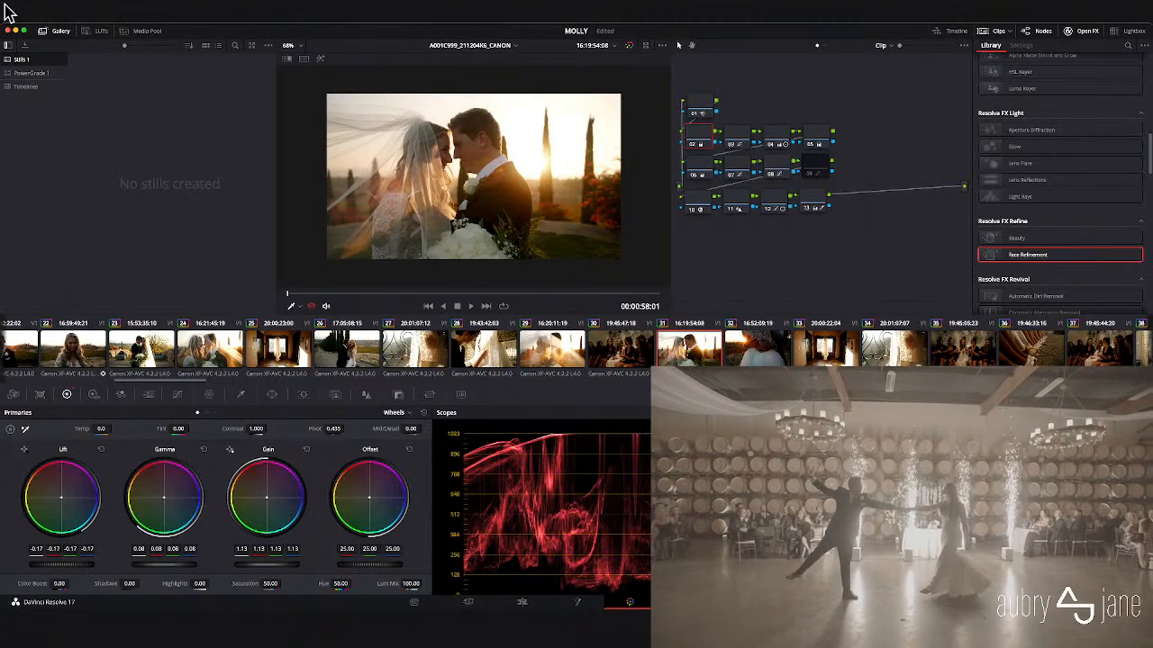
{"action": "key", "text": "Up"}
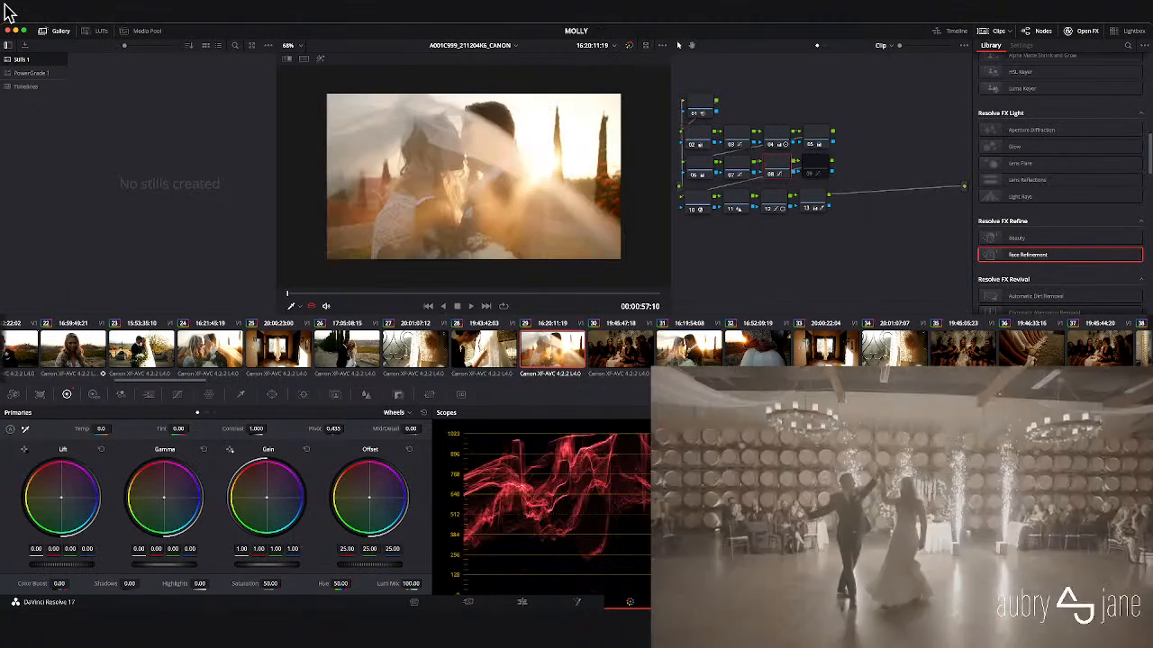
{"action": "key", "text": "equal"}
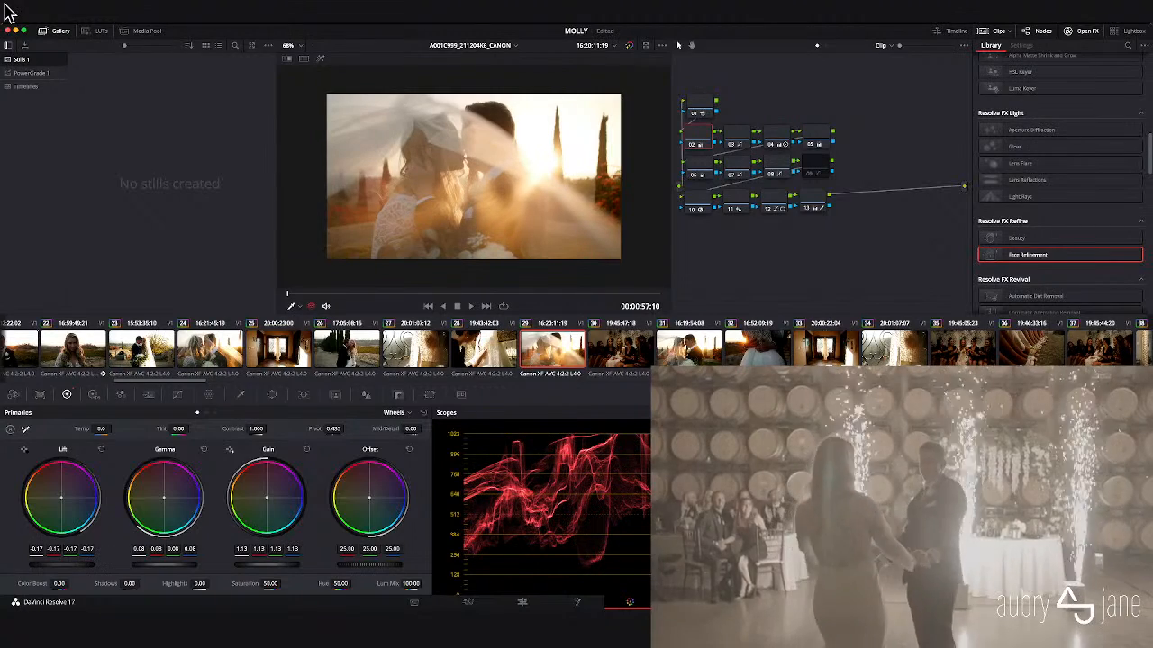
- On clip 28, set node 05's tint to 12.00 and its temperature to -180.0
{"action": "key", "text": "Up"}
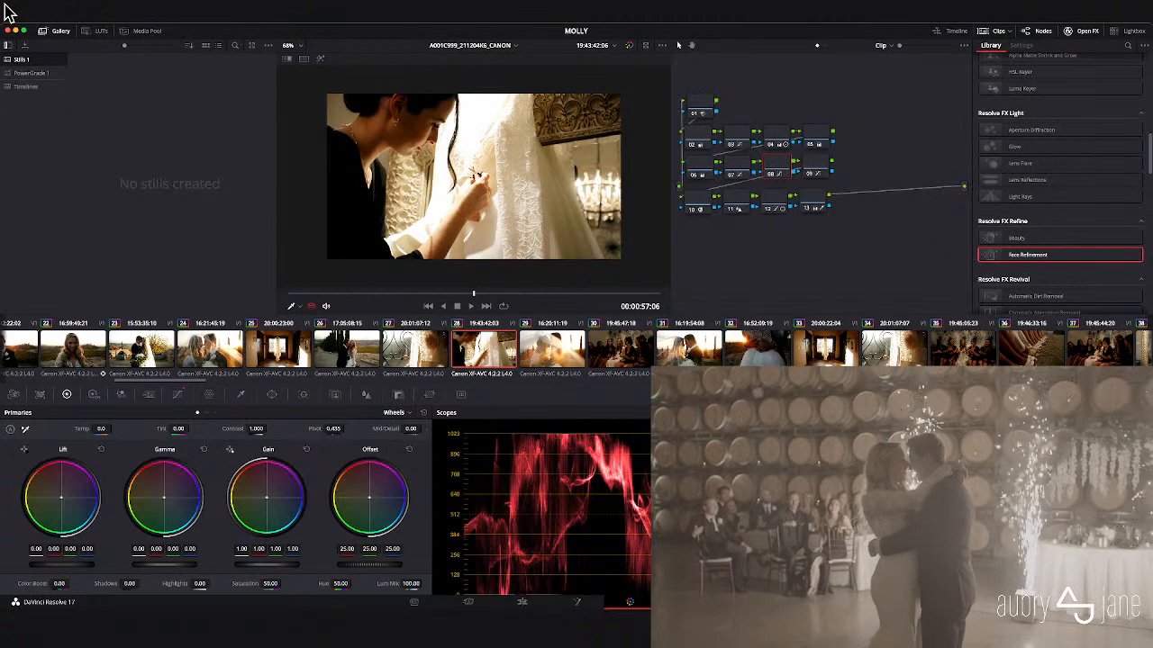
{"action": "left_click", "coordinate": [816, 138]}
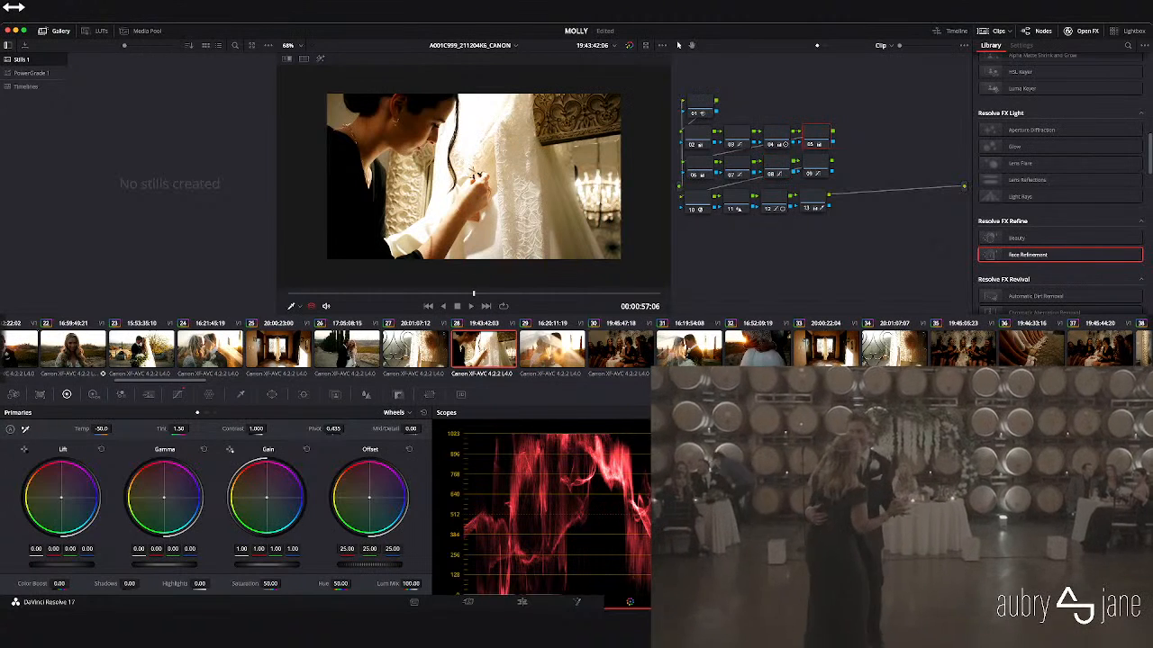
{"action": "left_click_drag", "start_coordinate": [179, 429], "coordinate": [198, 428]}
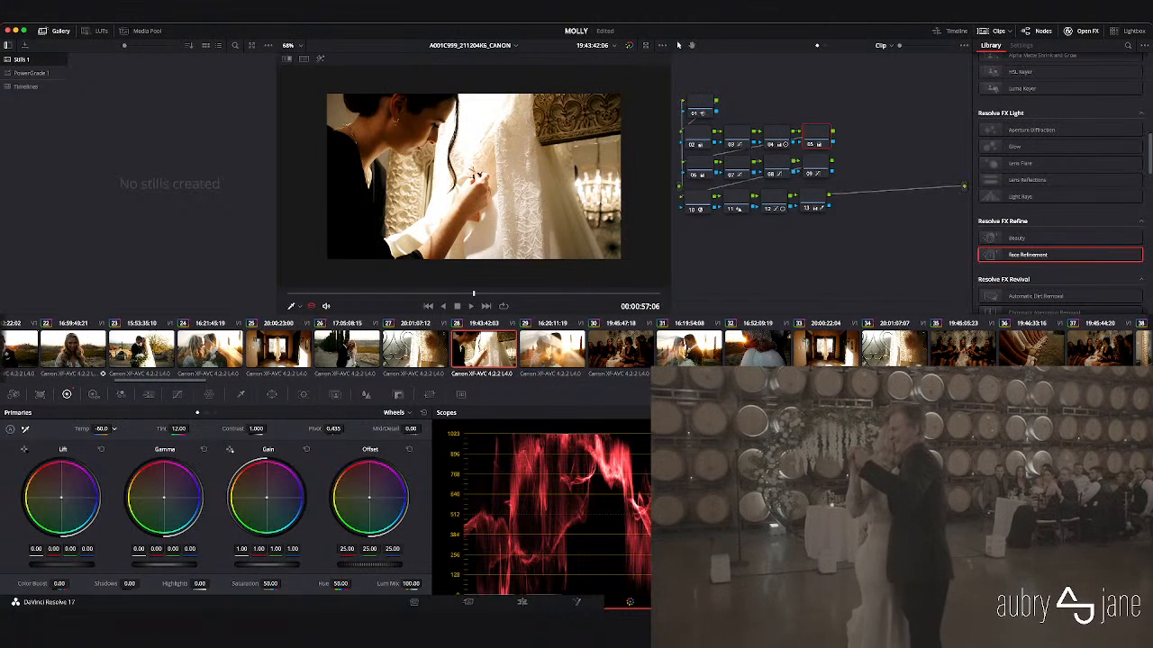
{"action": "left_click_drag", "start_coordinate": [102, 429], "coordinate": [91, 428]}
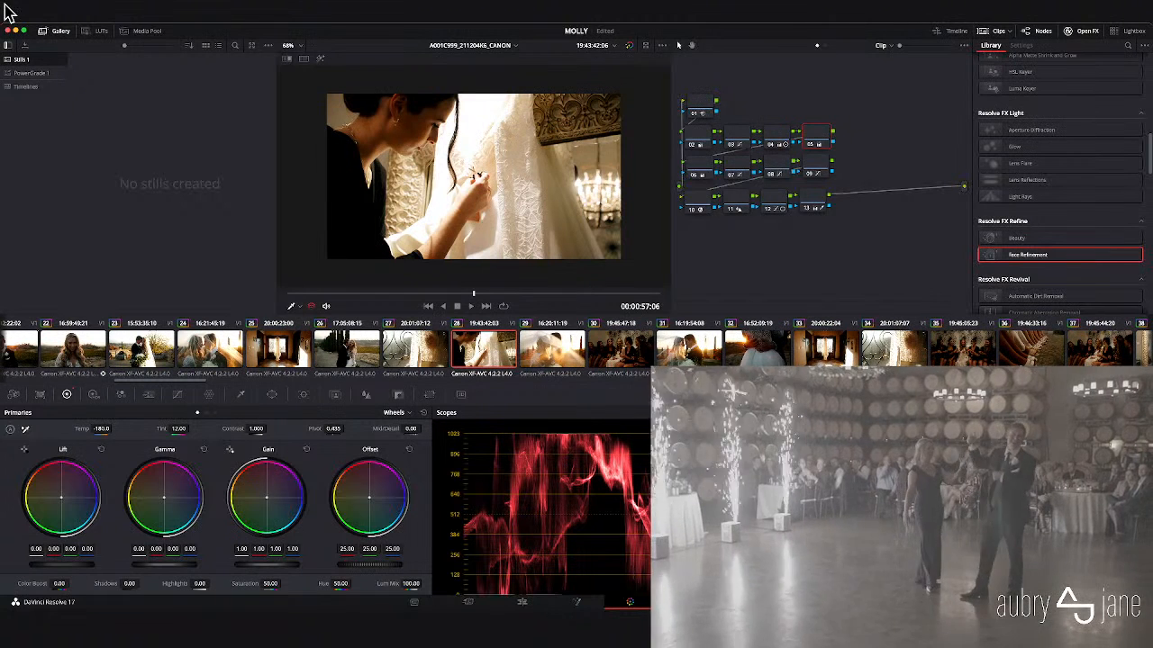
- On node 07's Hue Vs Sat curve, set the saturation of the point at input hue 308.49 to 1.03
{"action": "left_click", "coordinate": [737, 167]}
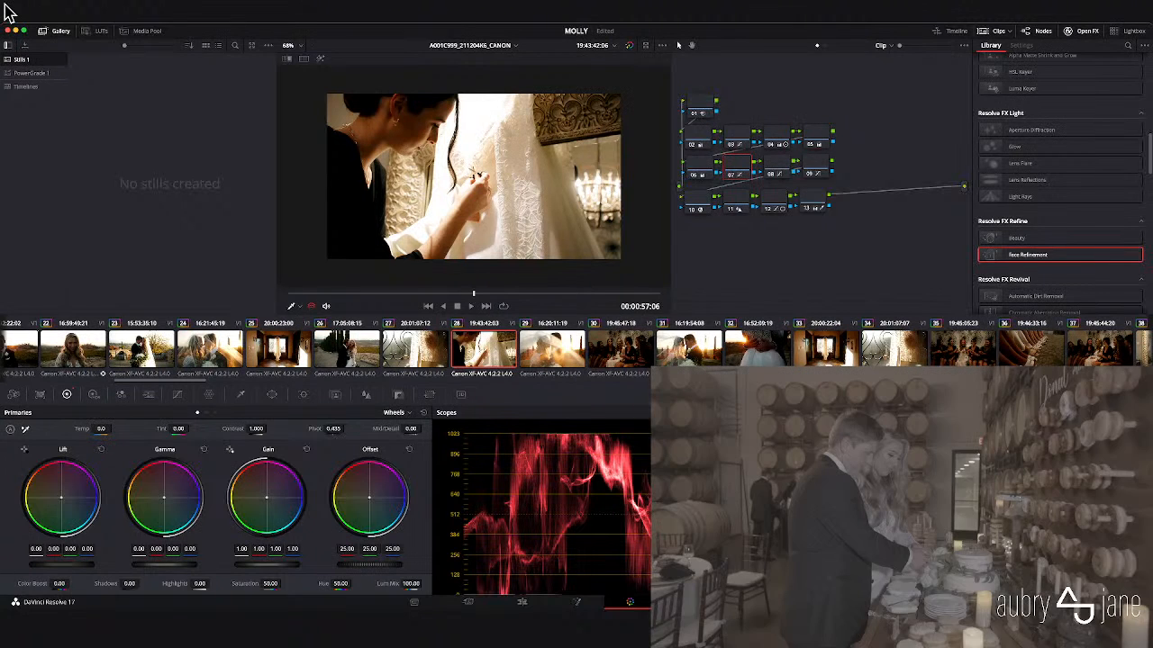
{"action": "left_click", "coordinate": [177, 395]}
{"action": "left_click", "coordinate": [198, 412]}
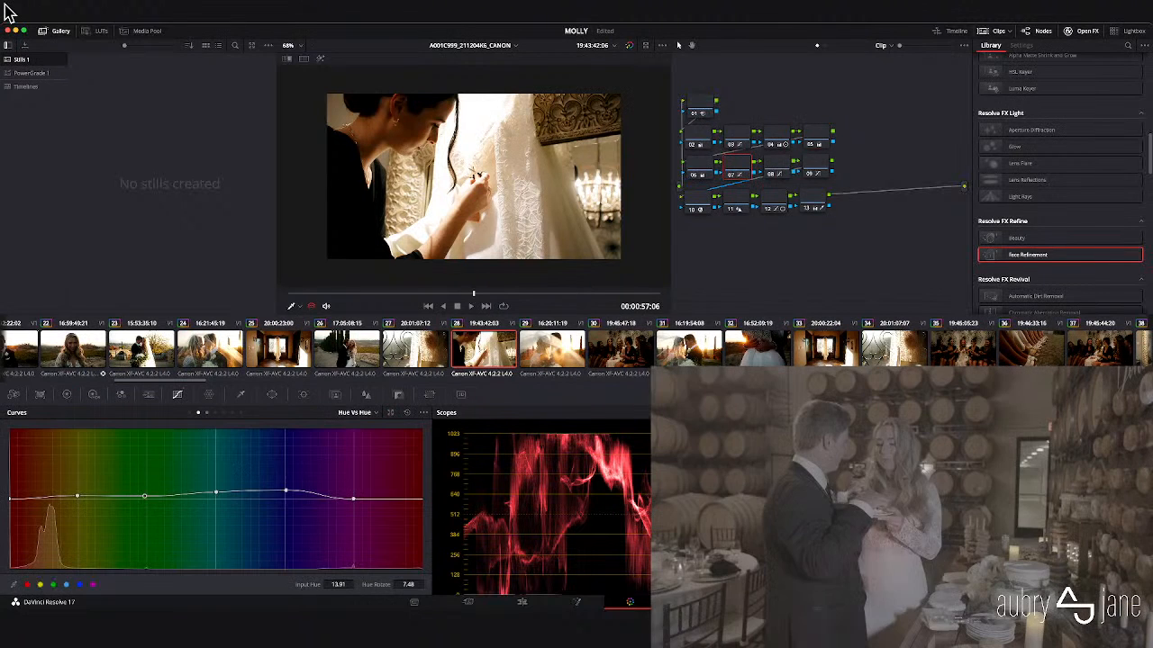
{"action": "left_click", "coordinate": [206, 412]}
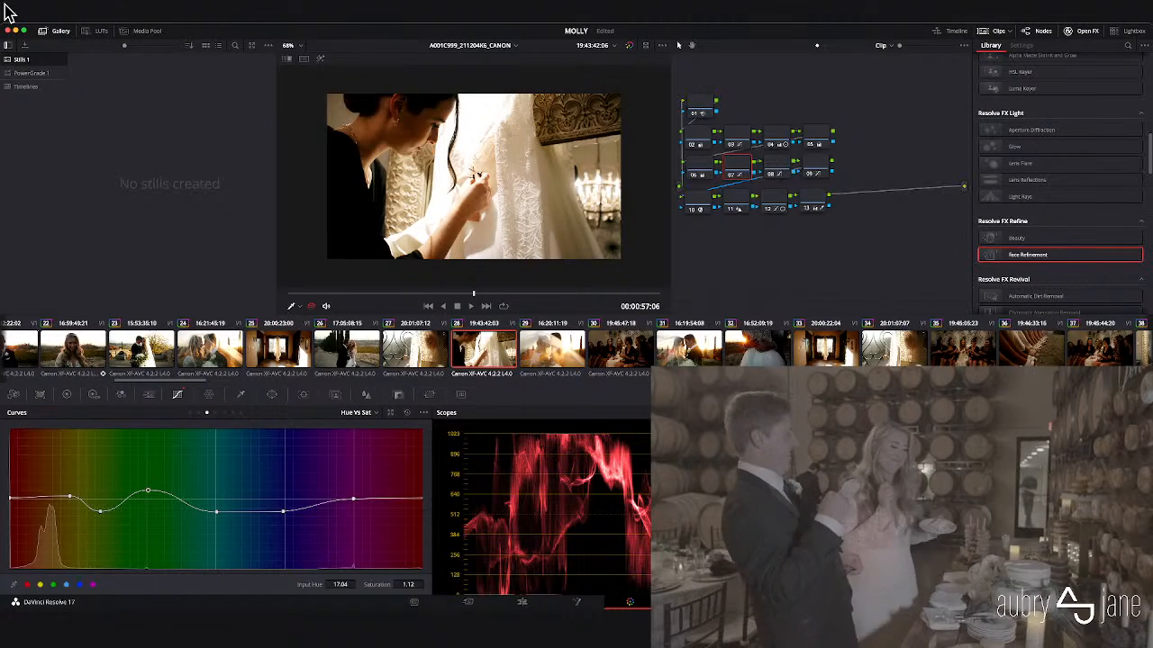
{"action": "left_click_drag", "start_coordinate": [69, 497], "coordinate": [70, 499]}
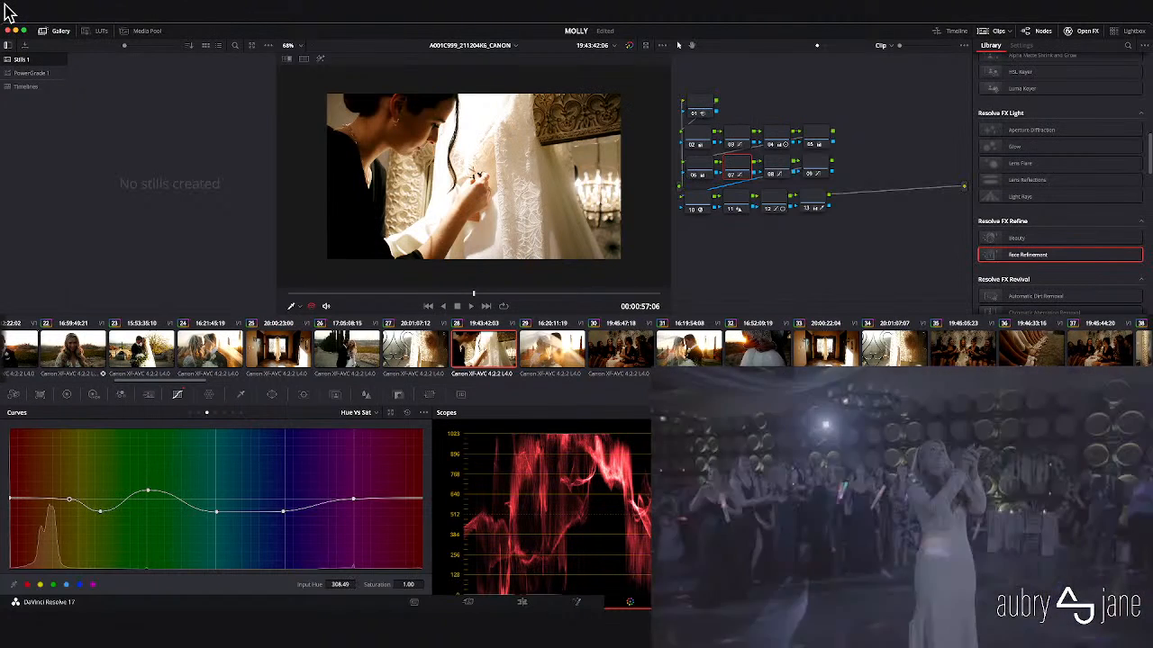
{"action": "left_click_drag", "start_coordinate": [70, 499], "coordinate": [69, 496]}
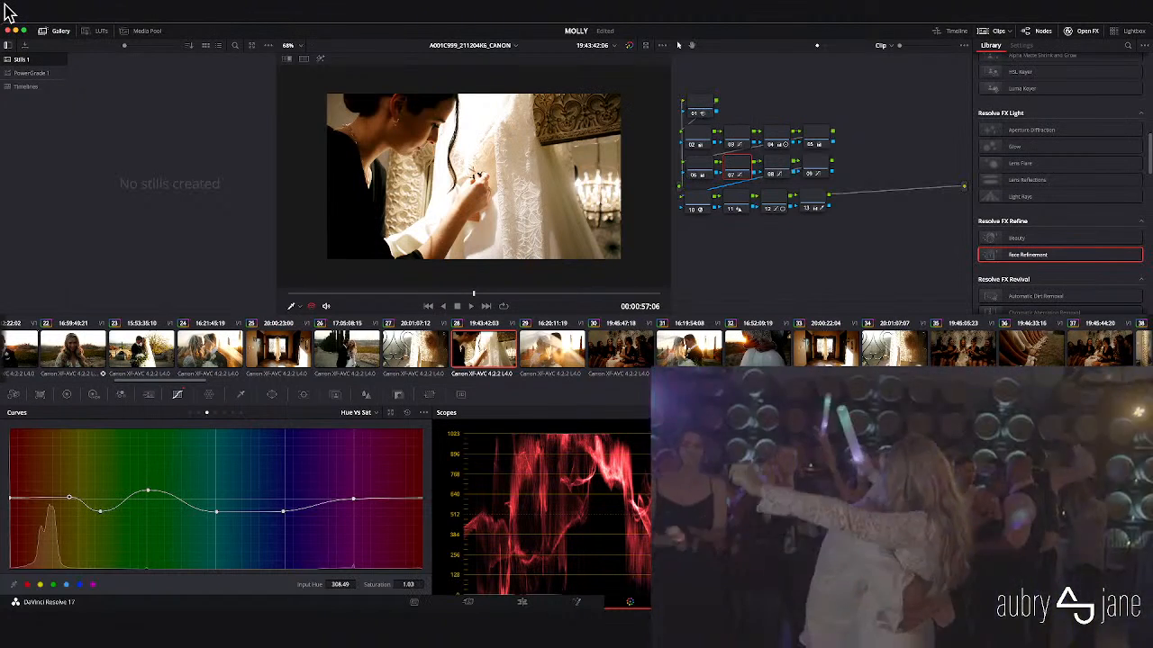
- Go to clip 30 and look through the remaining clip thumbnails as far as the ungraded reception dance shots
{"action": "key", "text": "Down"}
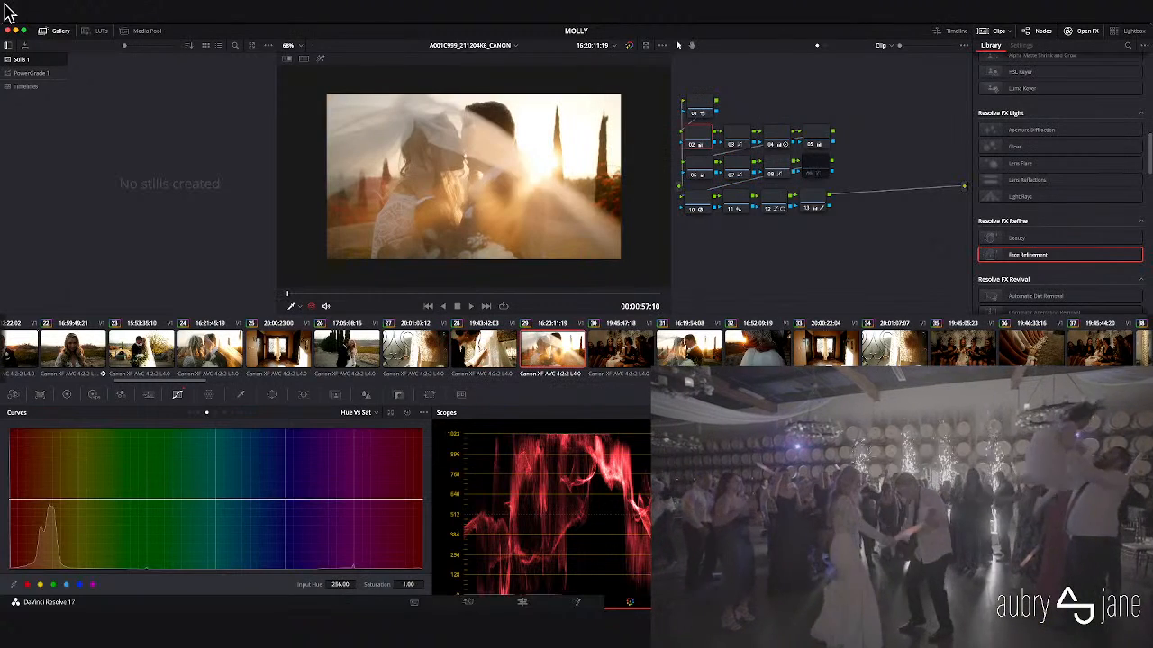
{"action": "key", "text": "Down"}
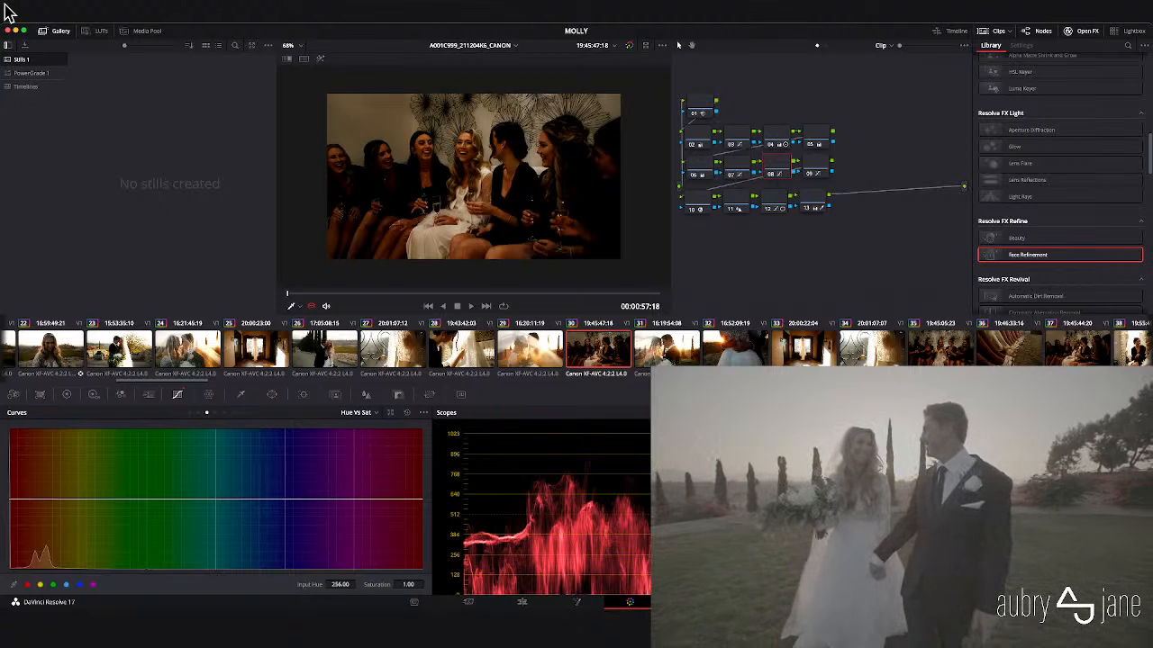
{"action": "scroll", "coordinate": [577, 348], "scroll_direction": "right", "scroll_amount": 5}
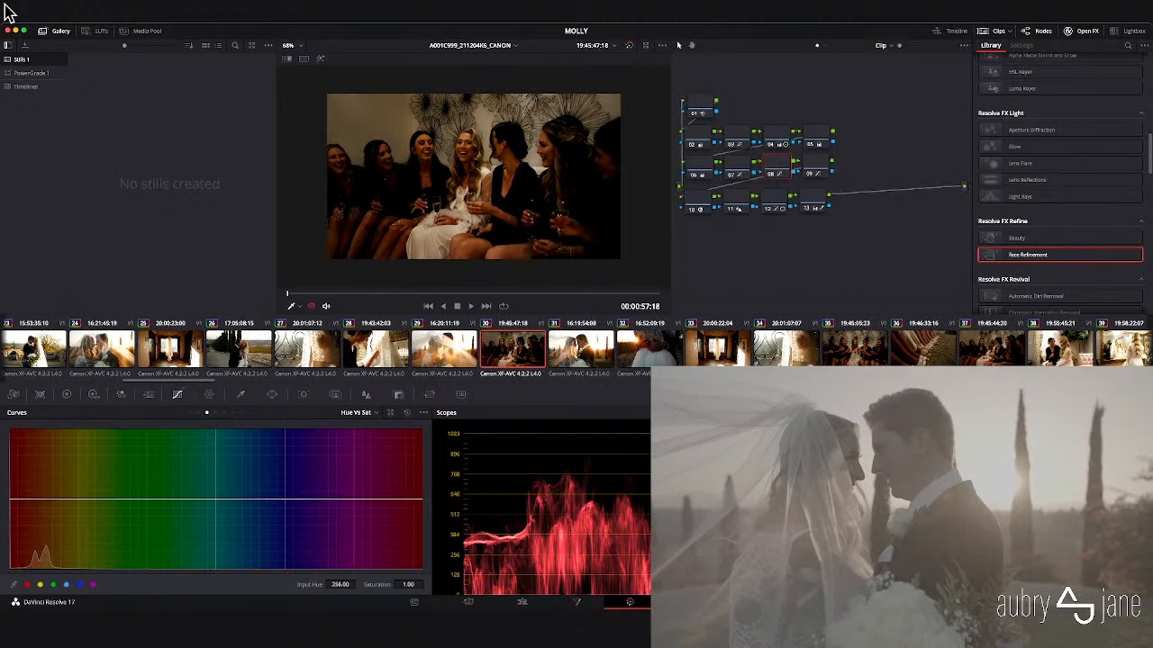
{"action": "scroll", "coordinate": [577, 348], "scroll_direction": "right", "scroll_amount": 10}
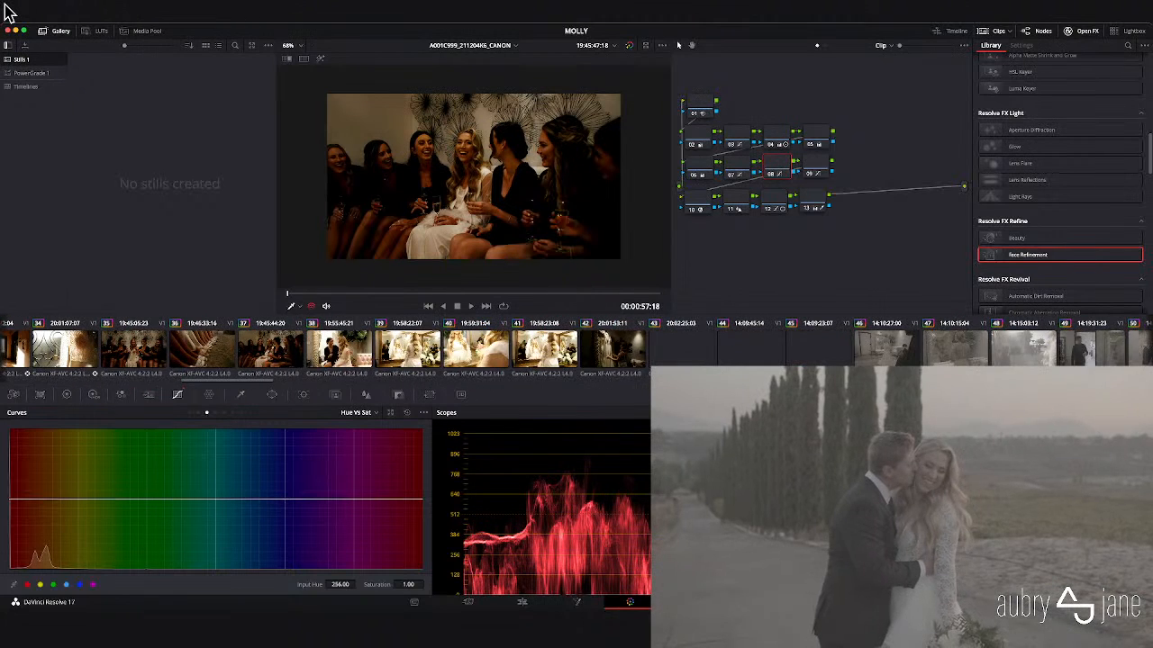
{"action": "scroll", "coordinate": [577, 349], "scroll_direction": "right", "scroll_amount": 6}
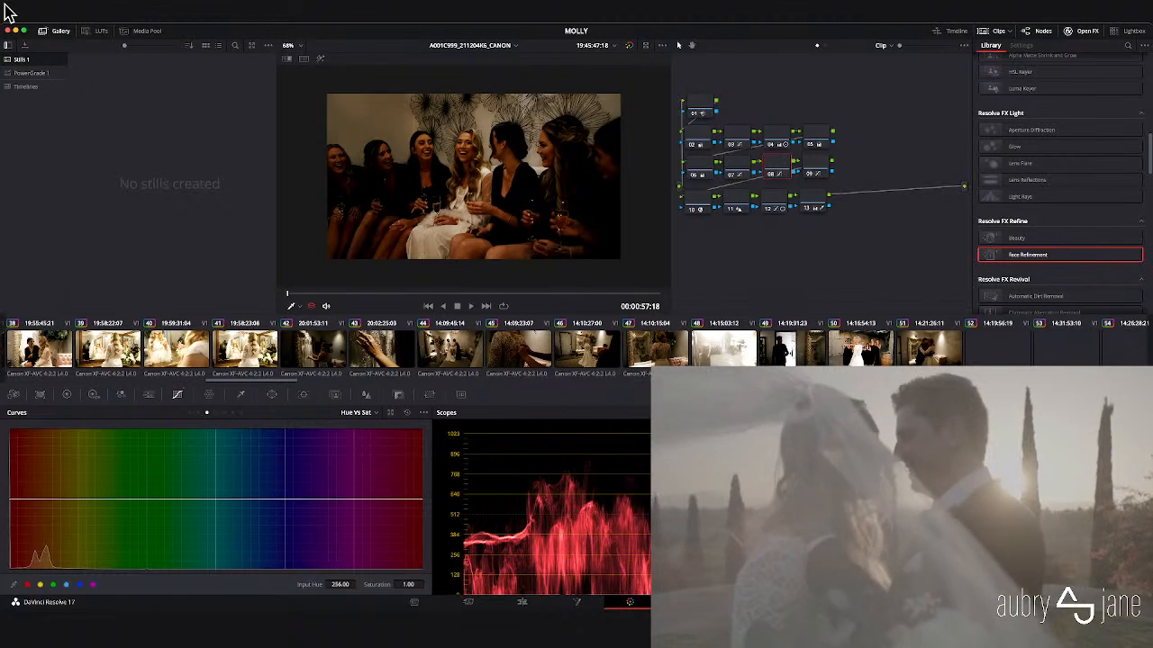
{"action": "scroll", "coordinate": [577, 349], "scroll_direction": "right", "scroll_amount": 15}
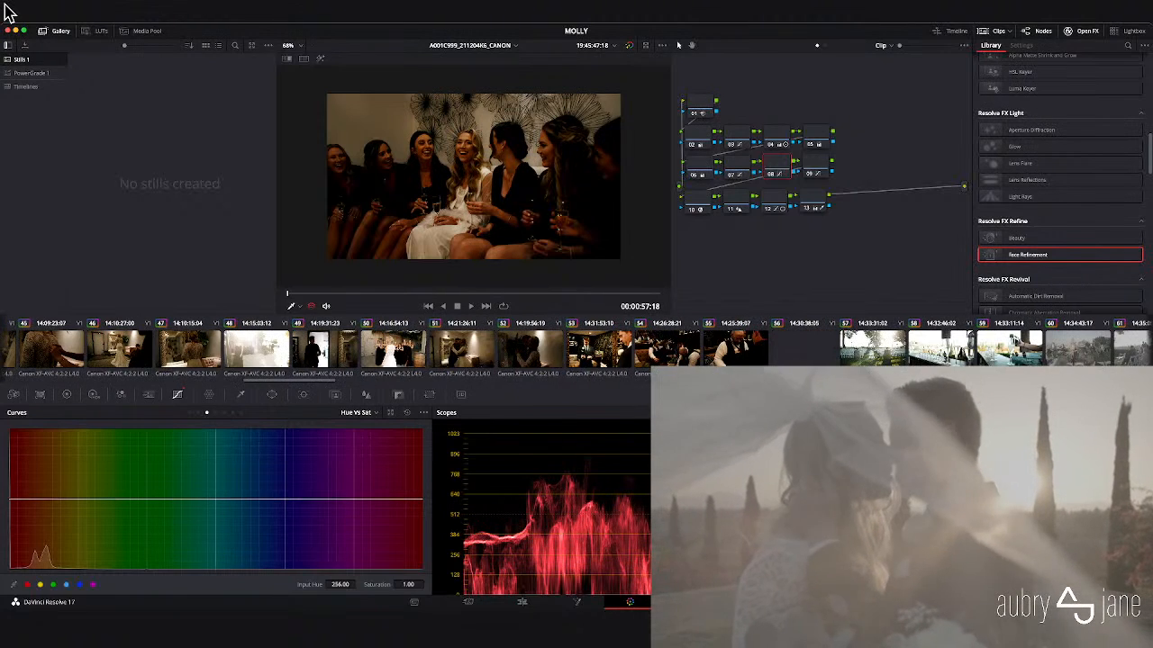
{"action": "scroll", "coordinate": [576, 348], "scroll_direction": "right", "scroll_amount": 20}
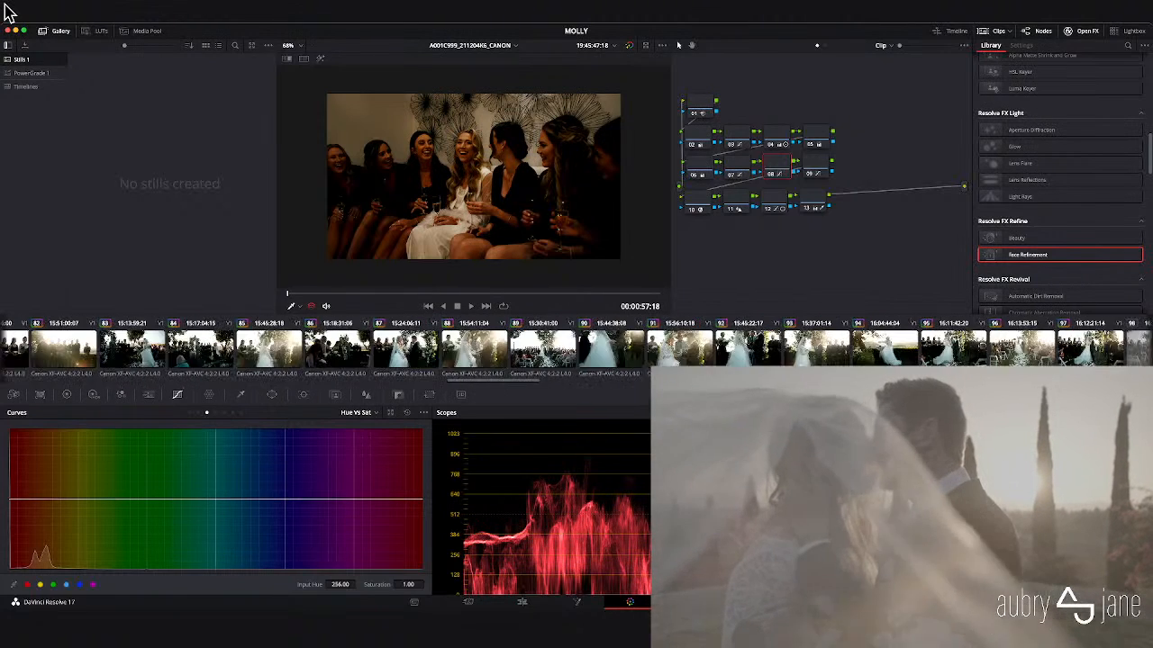
{"action": "scroll", "coordinate": [577, 349], "scroll_direction": "right", "scroll_amount": 10}
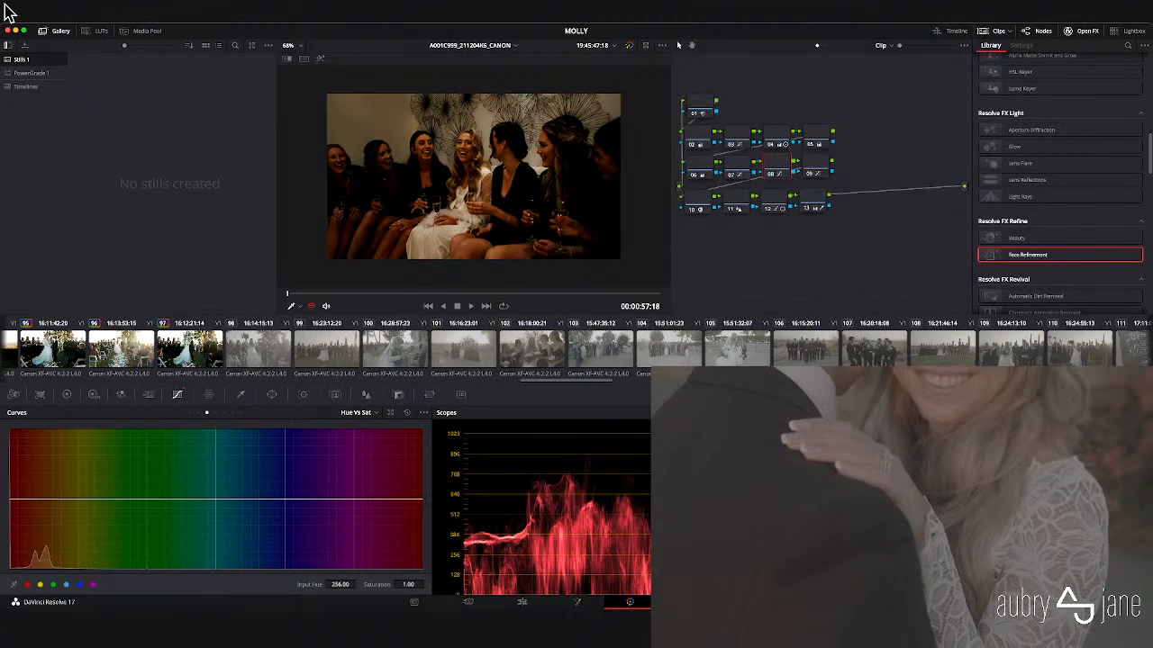
{"action": "scroll", "coordinate": [576, 349], "scroll_direction": "right", "scroll_amount": 10}
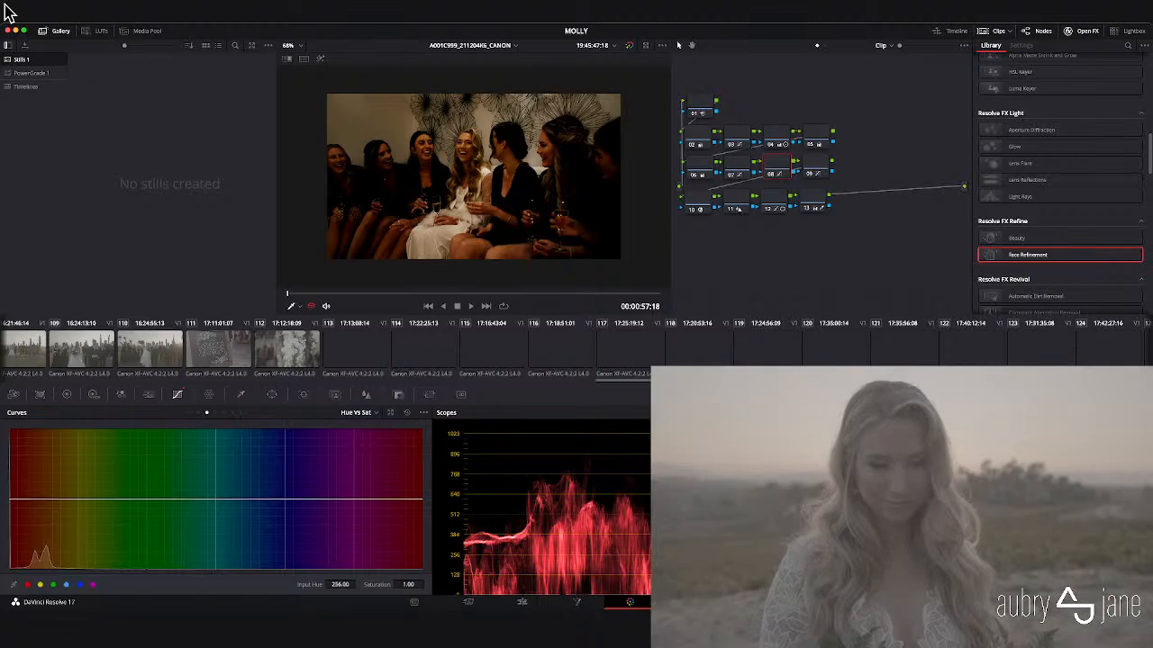
{"action": "scroll", "coordinate": [576, 348], "scroll_direction": "right", "scroll_amount": 10}
{"action": "scroll", "coordinate": [576, 348], "scroll_direction": "left", "scroll_amount": 15}
{"action": "scroll", "coordinate": [577, 349], "scroll_direction": "left", "scroll_amount": 1}
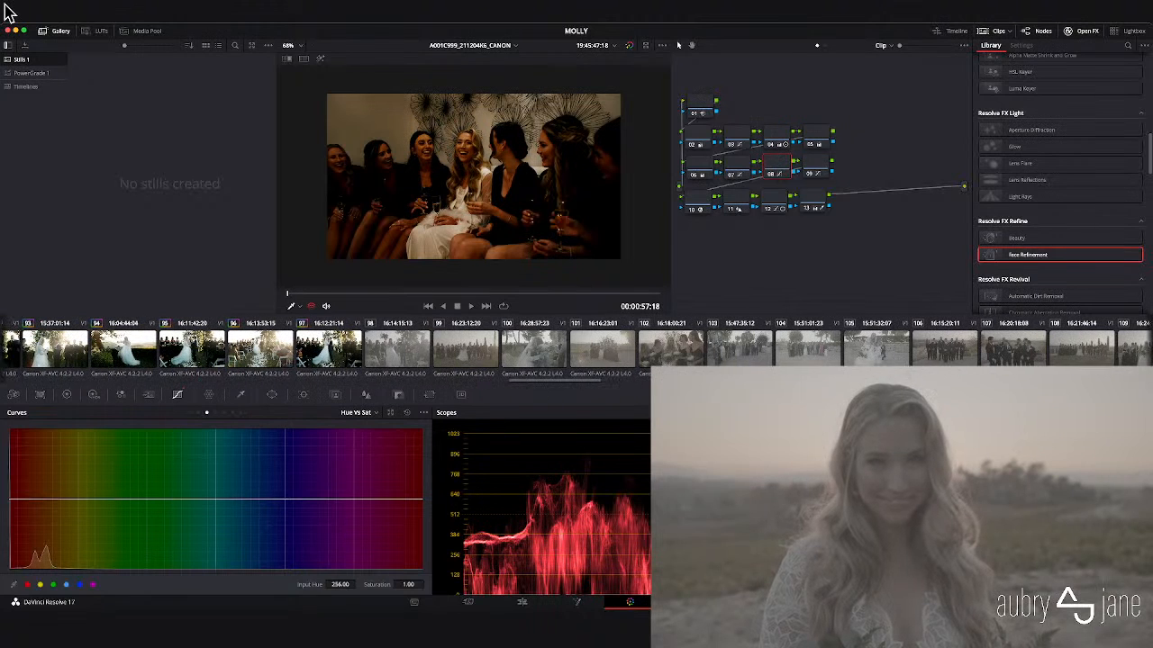
{"action": "scroll", "coordinate": [577, 349], "scroll_direction": "right", "scroll_amount": 17}
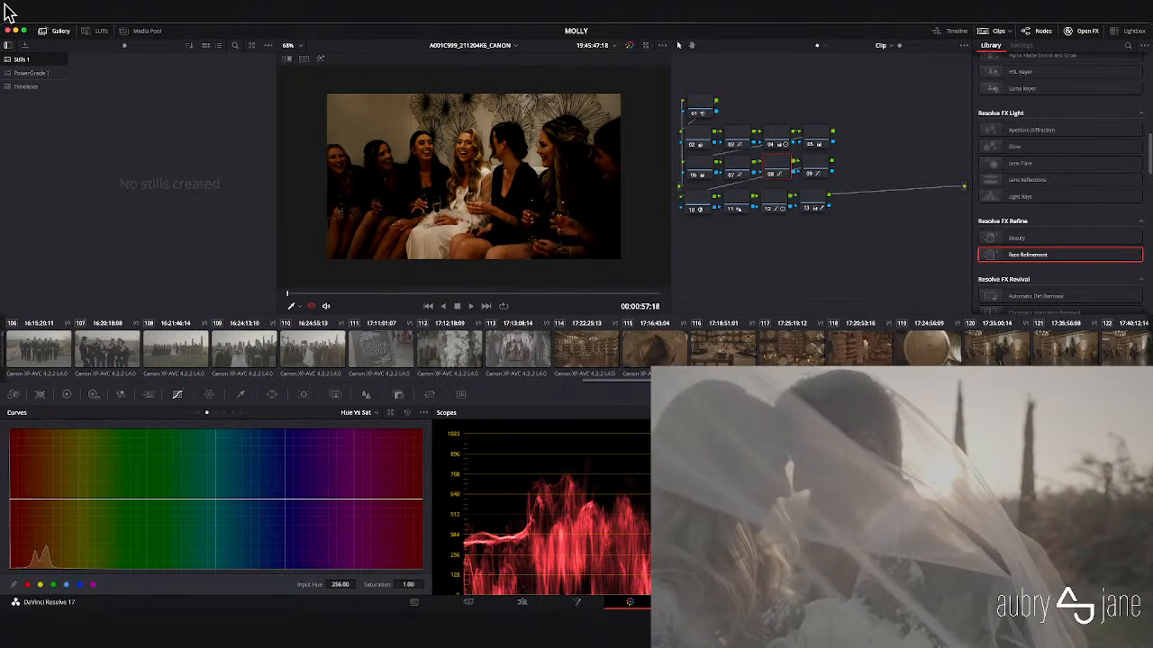
{"action": "scroll", "coordinate": [576, 349], "scroll_direction": "right", "scroll_amount": 2}
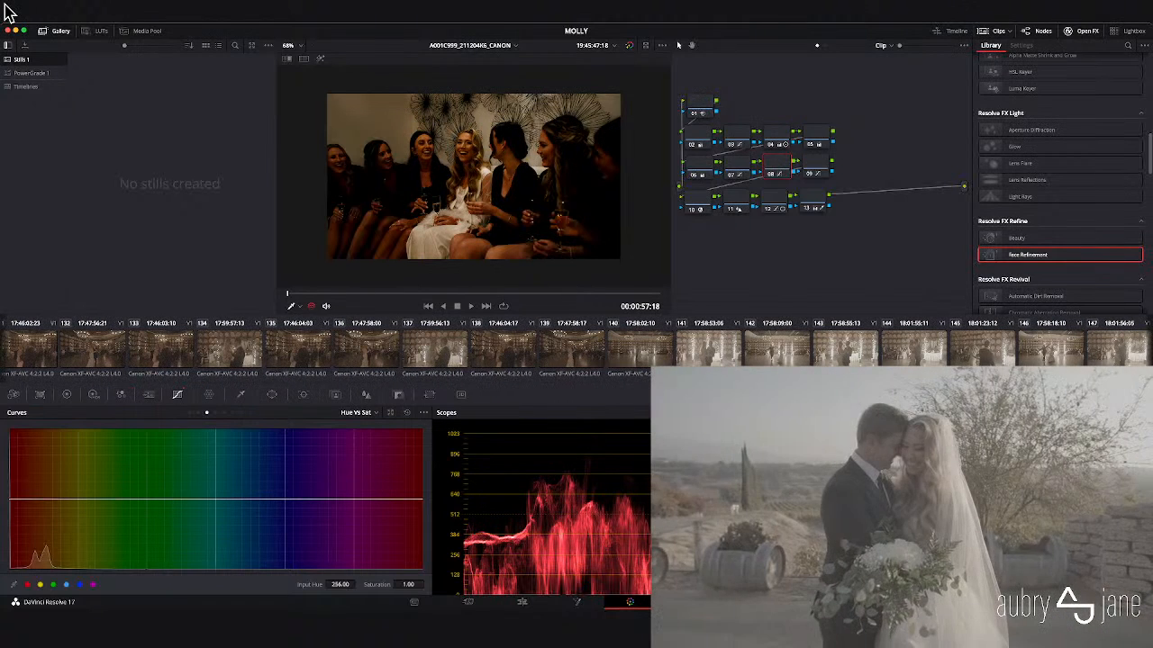
{"action": "scroll", "coordinate": [576, 349], "scroll_direction": "right", "scroll_amount": 5}
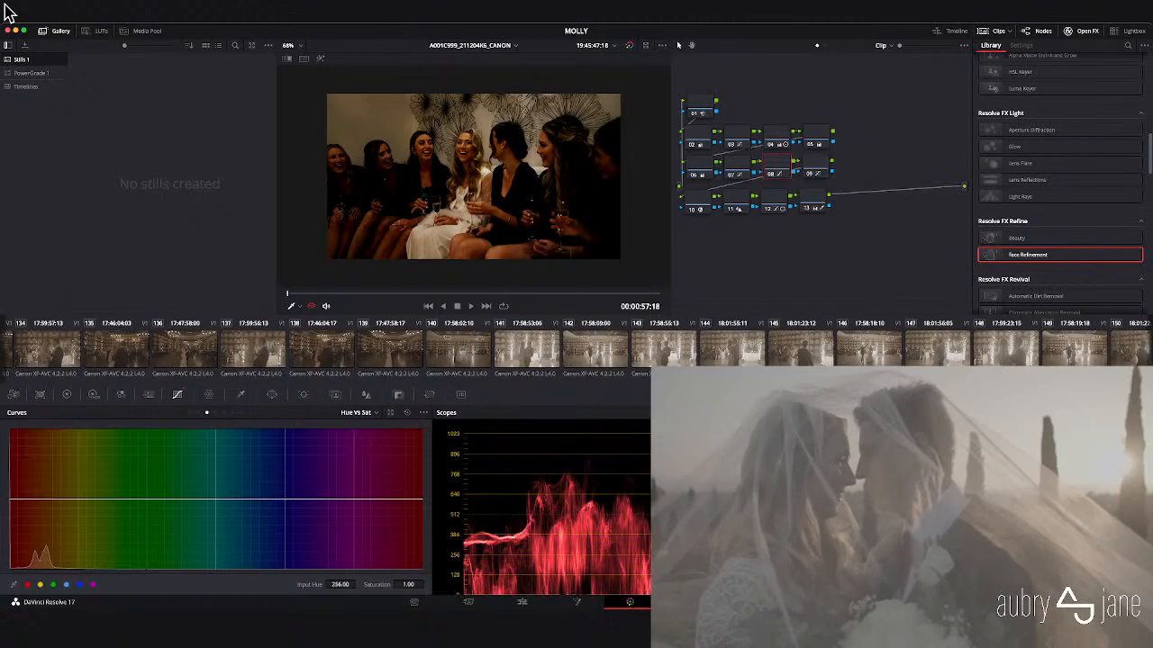
{"action": "scroll", "coordinate": [576, 348], "scroll_direction": "right", "scroll_amount": 7}
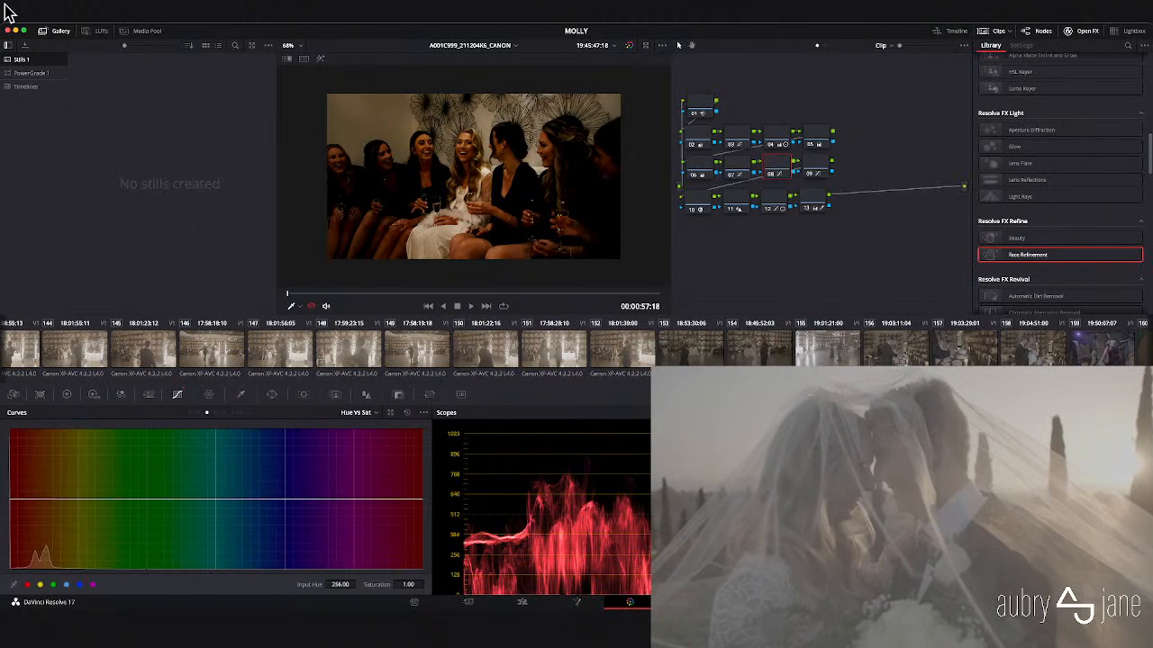
- Preview the ungraded first-dance shots in clips 149, 146 and 142
{"action": "left_click", "coordinate": [417, 349]}
{"action": "left_click", "coordinate": [586, 293]}
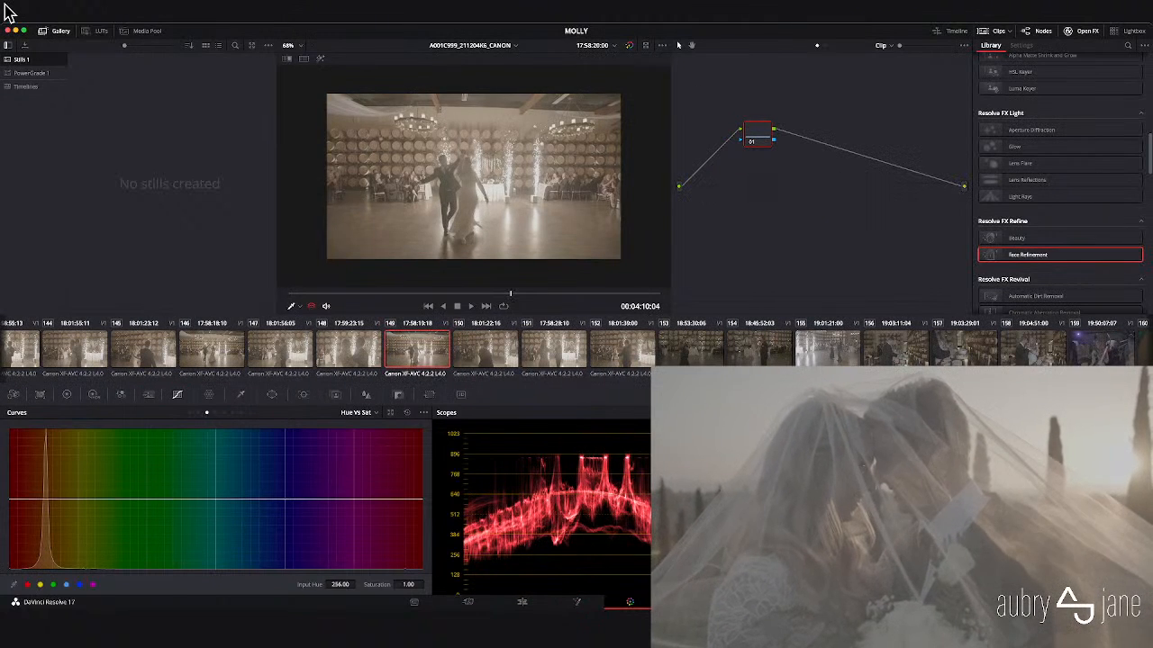
{"action": "left_click", "coordinate": [212, 349]}
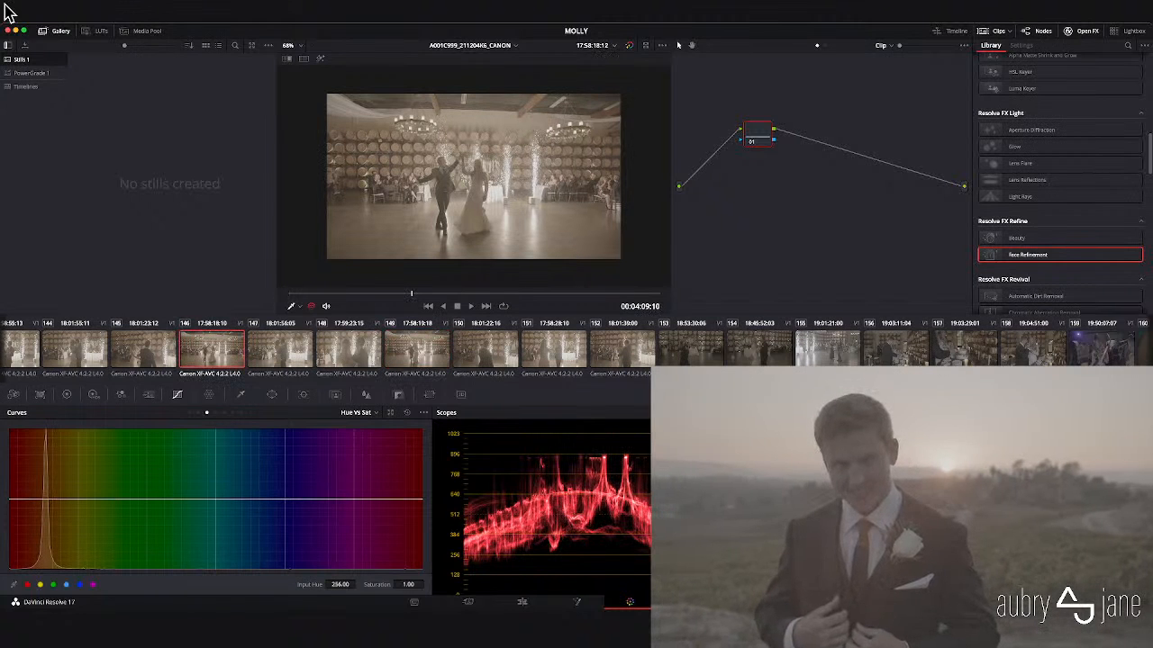
{"action": "scroll", "coordinate": [576, 349], "scroll_direction": "left", "scroll_amount": 5}
{"action": "scroll", "coordinate": [576, 348], "scroll_direction": "right", "scroll_amount": 1}
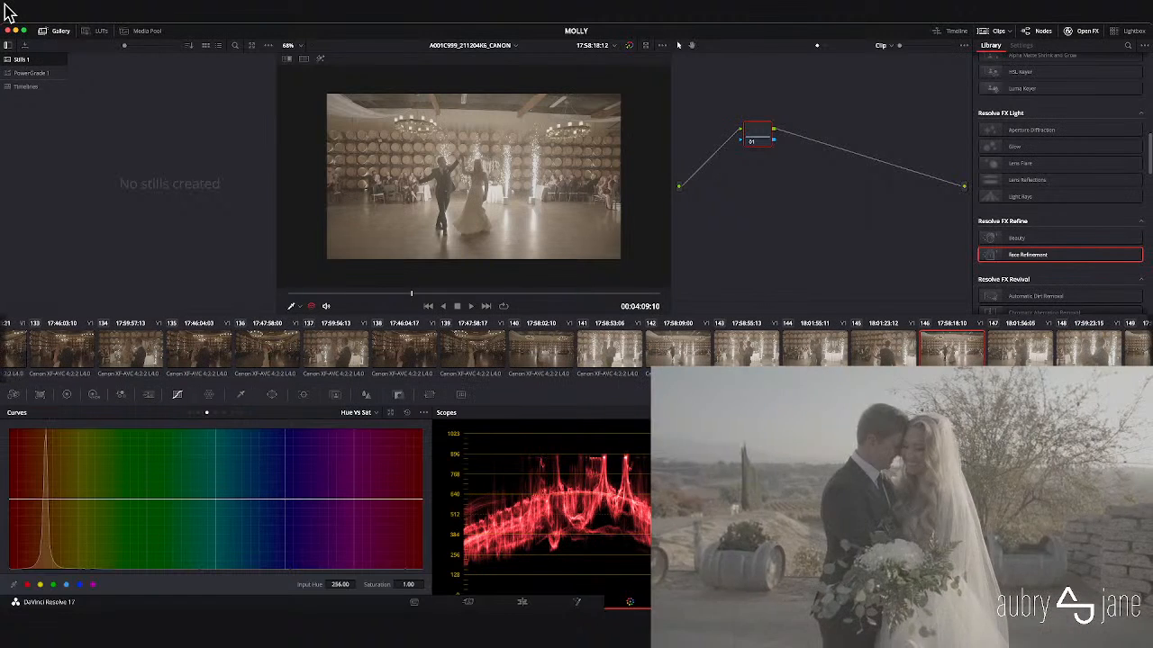
{"action": "left_click", "coordinate": [678, 348]}
{"action": "key", "text": "space"}
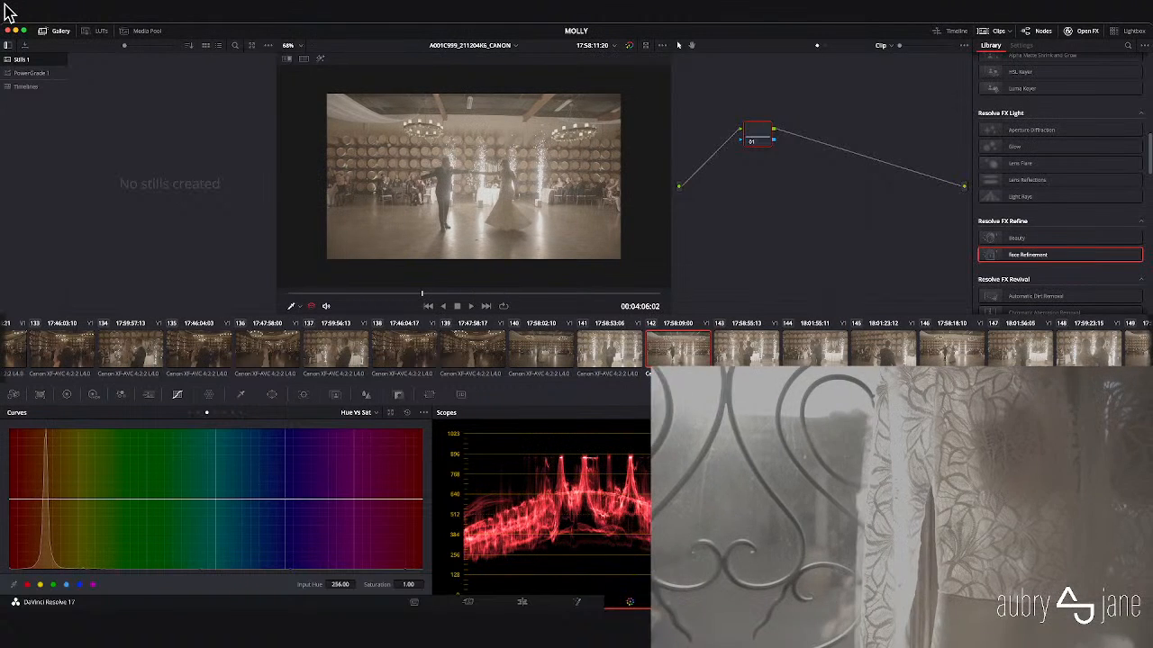
- Look through the remaining clip thumbnails from clip 142 to about clip 208, and return to the start of the clip strip
{"action": "scroll", "coordinate": [576, 350], "scroll_direction": "right", "scroll_amount": 20}
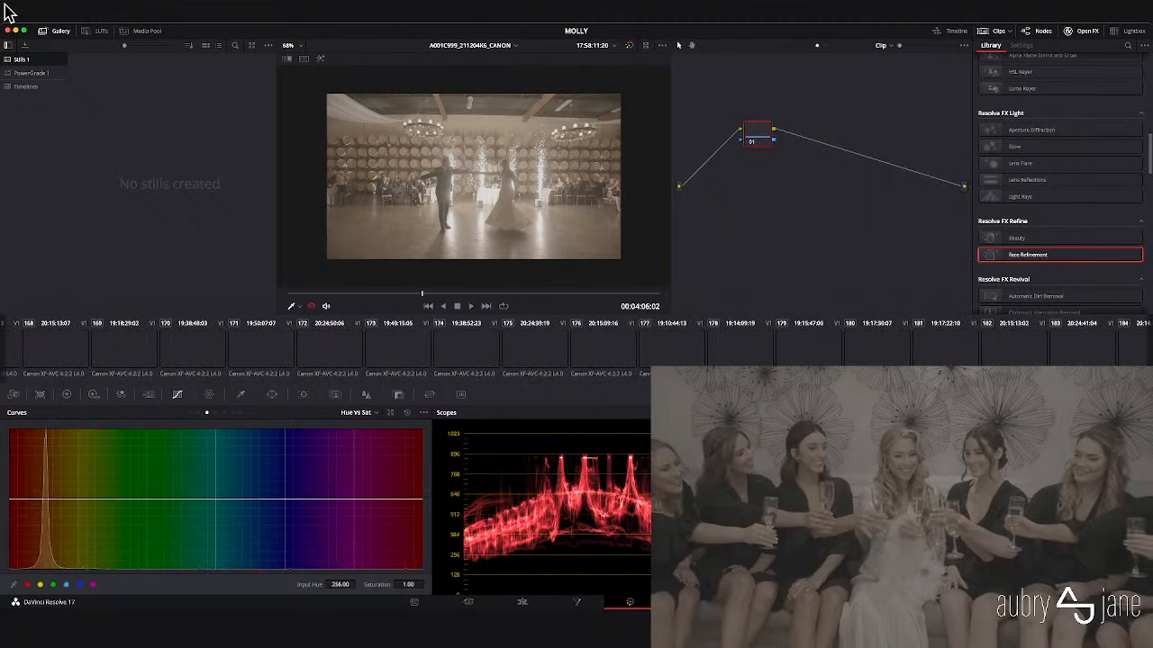
{"action": "scroll", "coordinate": [576, 349], "scroll_direction": "left", "scroll_amount": 6}
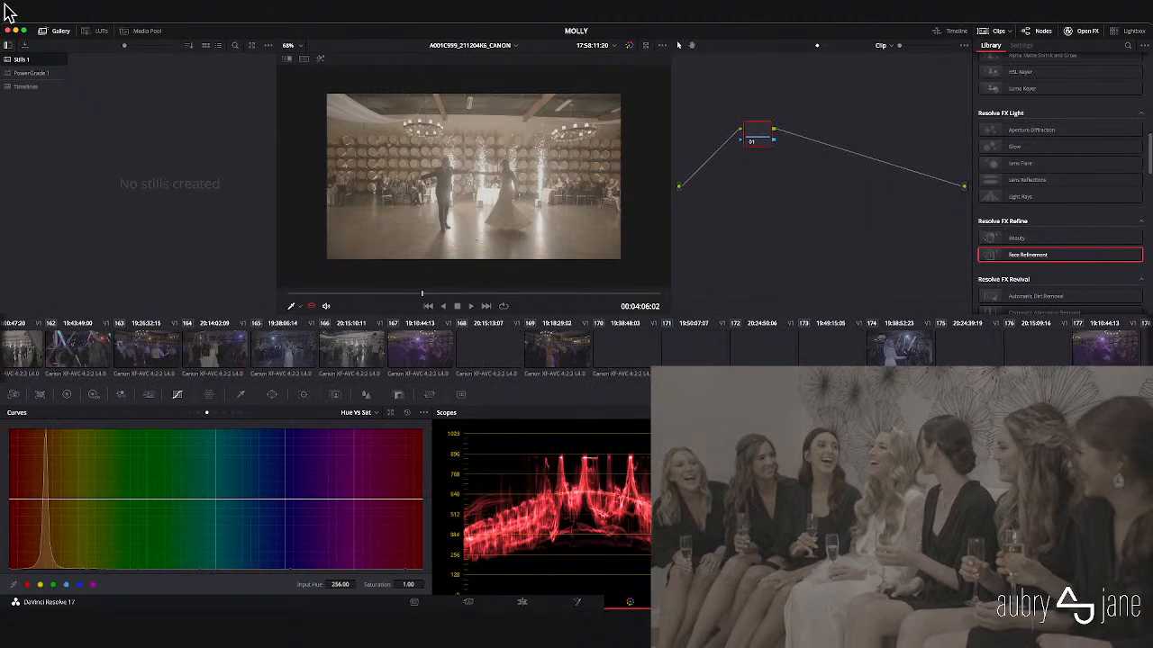
{"action": "scroll", "coordinate": [577, 350], "scroll_direction": "right", "scroll_amount": 6}
{"action": "scroll", "coordinate": [577, 349], "scroll_direction": "right", "scroll_amount": 7}
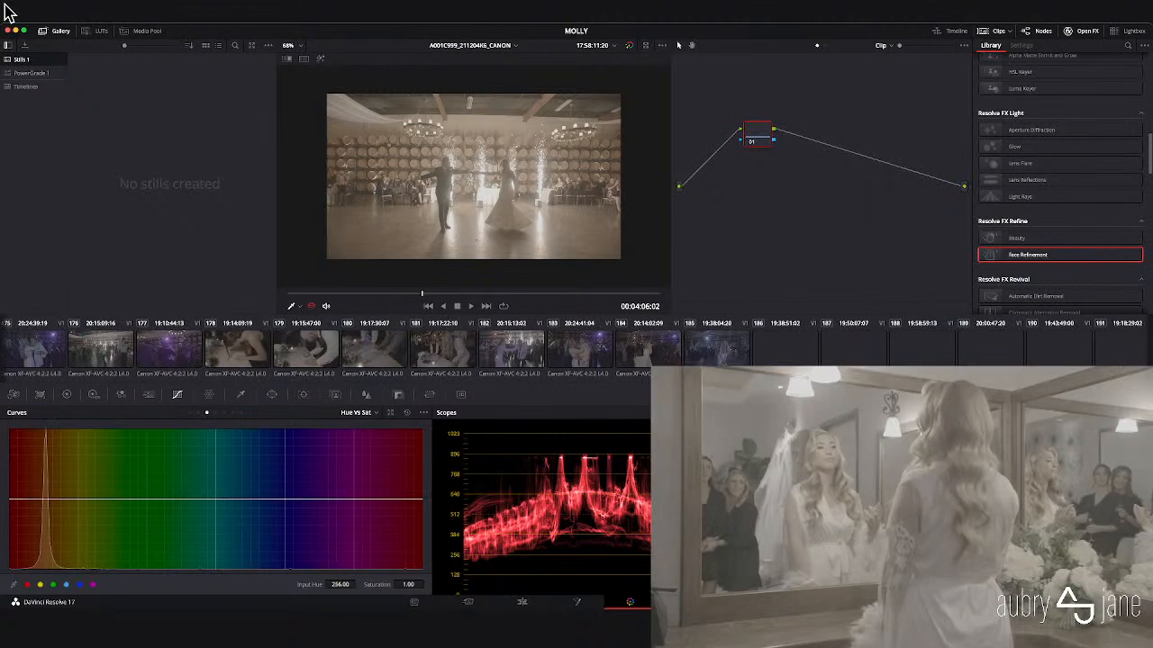
{"action": "scroll", "coordinate": [576, 350], "scroll_direction": "right", "scroll_amount": 4}
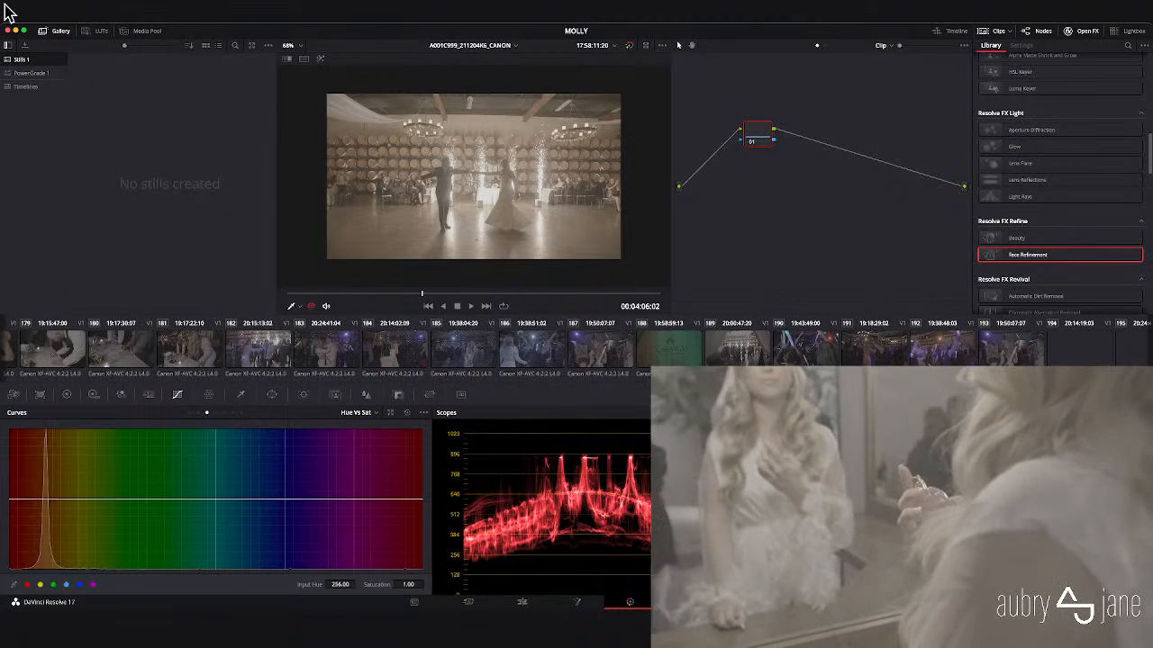
{"action": "scroll", "coordinate": [576, 350], "scroll_direction": "right", "scroll_amount": 14}
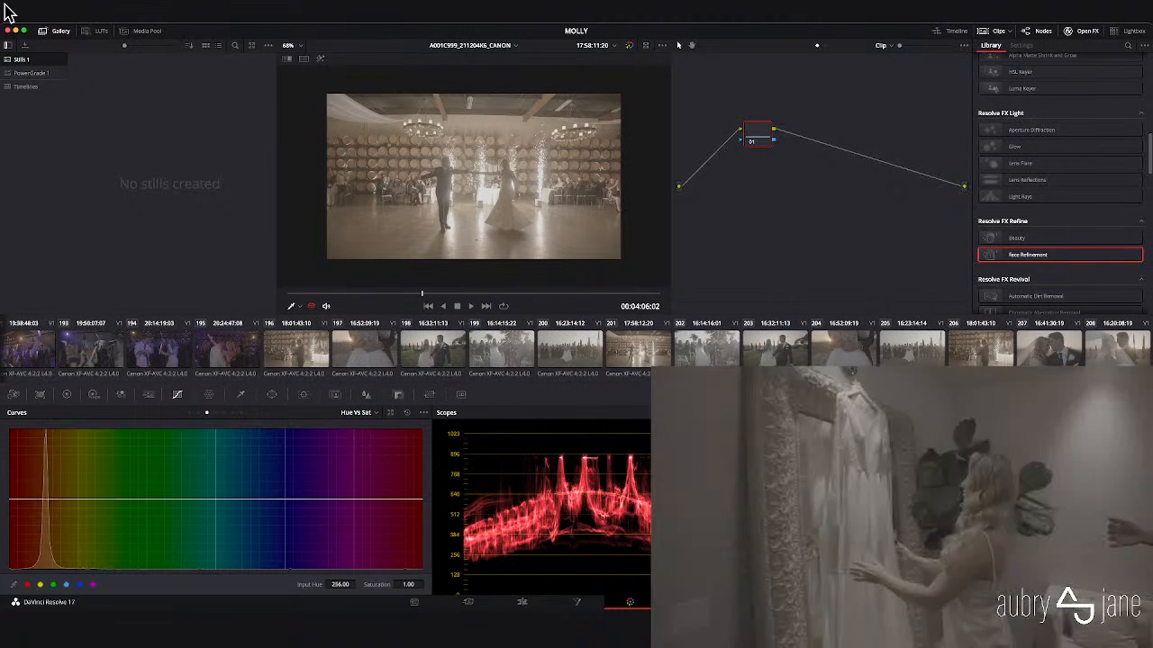
{"action": "scroll", "coordinate": [576, 350], "scroll_direction": "left", "scroll_amount": 5}
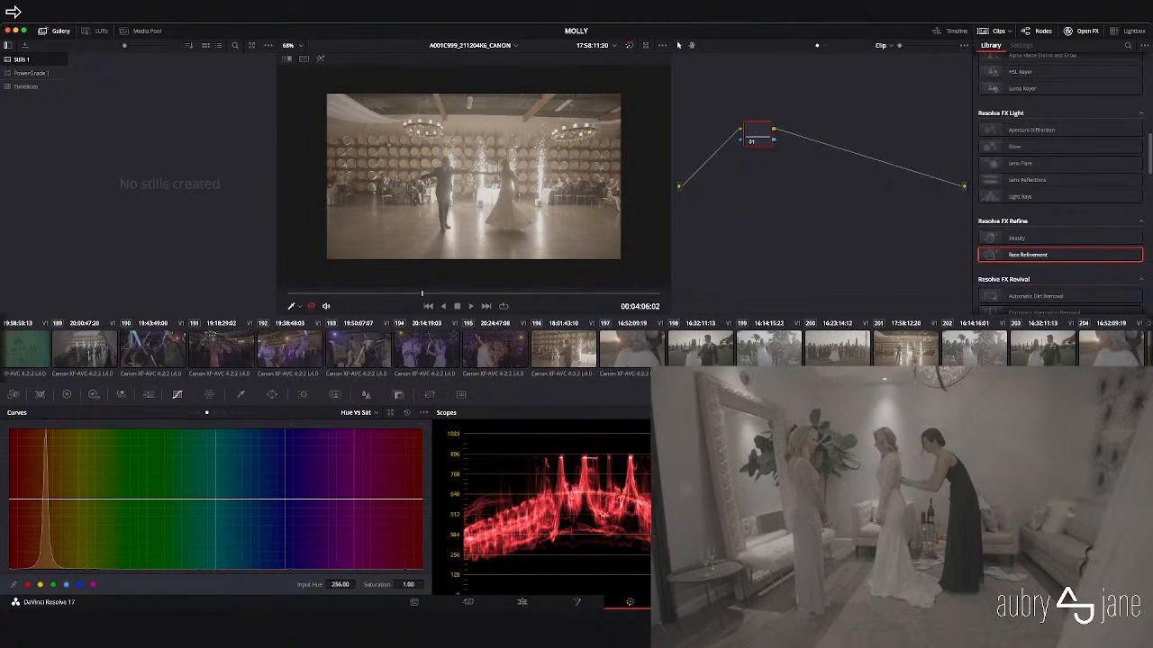
{"action": "scroll", "coordinate": [576, 349], "scroll_direction": "left", "scroll_amount": 20}
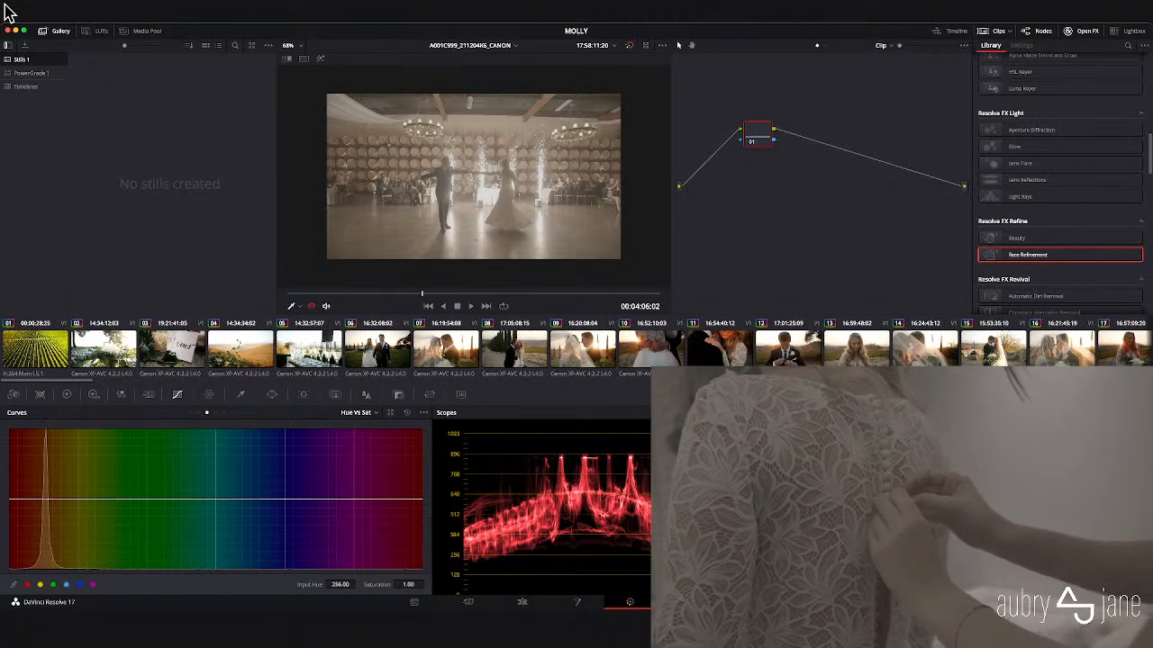